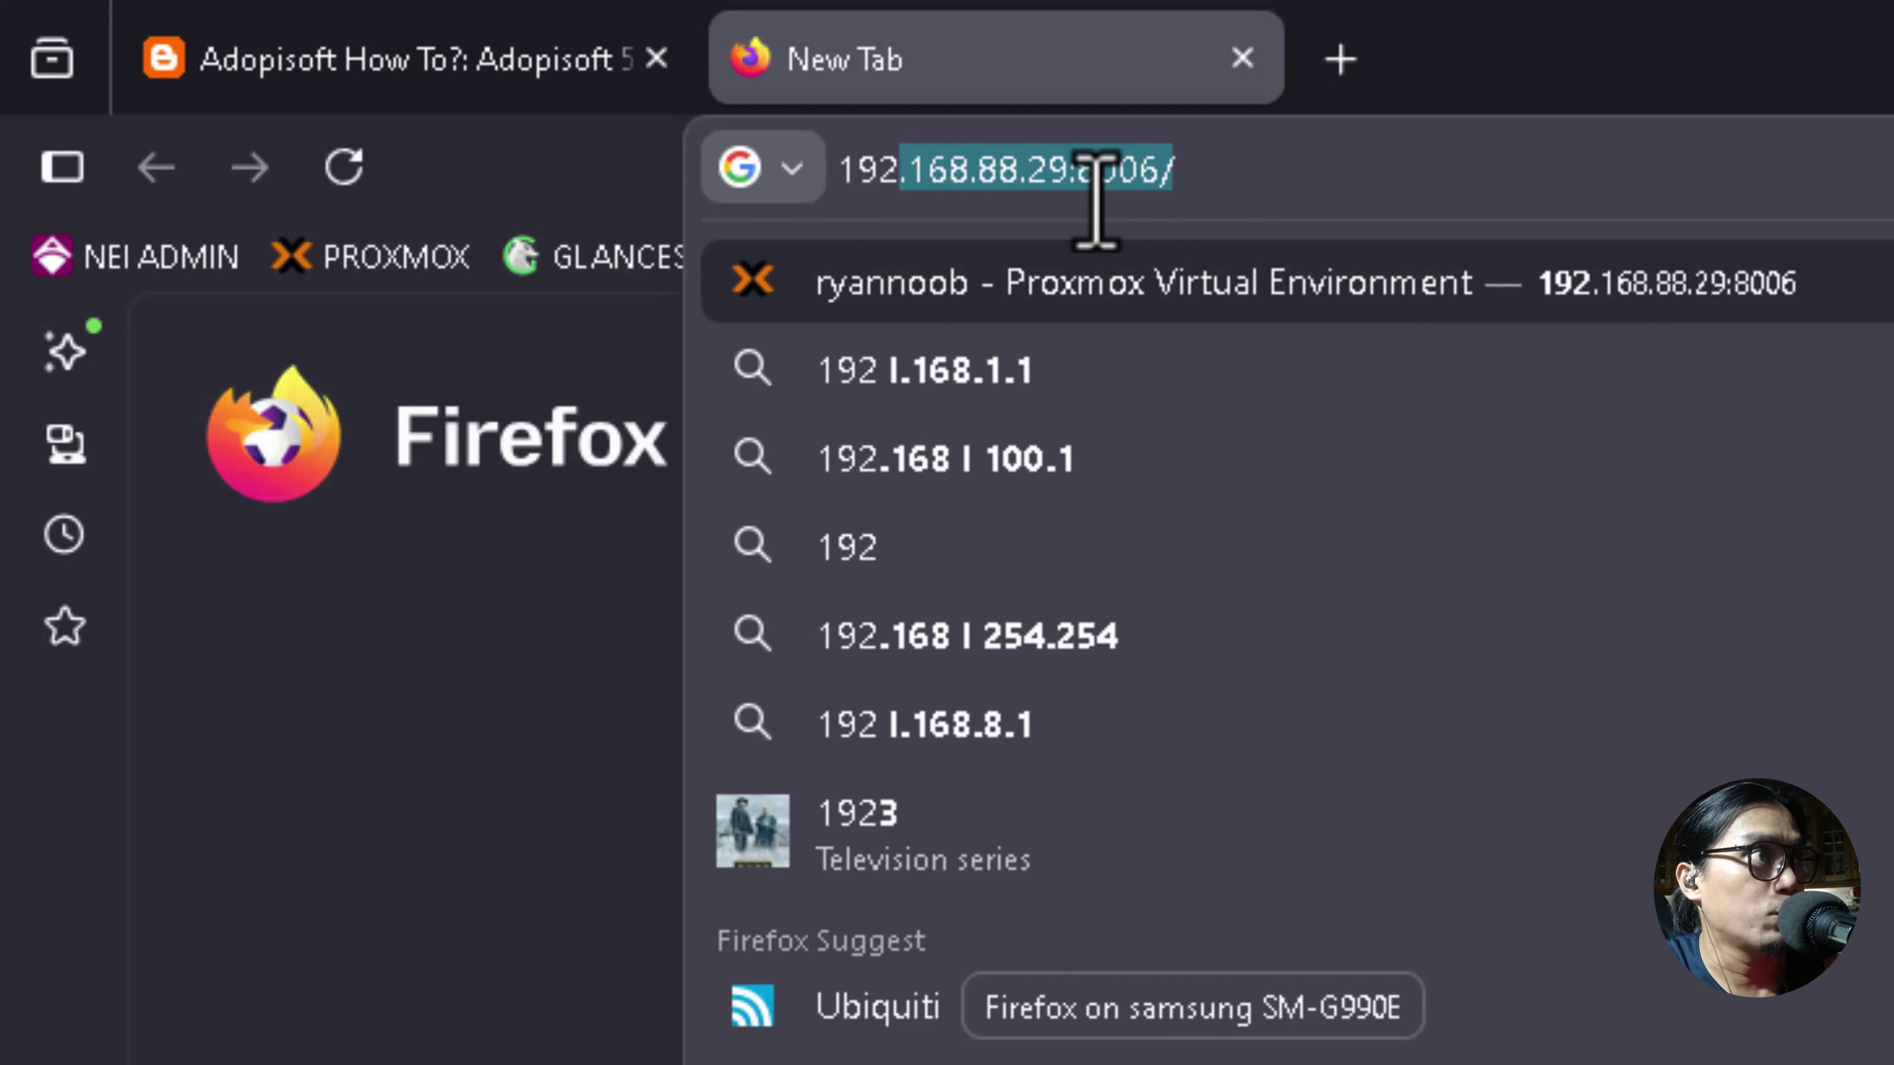
# Accept the suggested Proxmox server address and load its login page.
pyautogui.click(1273, 183)
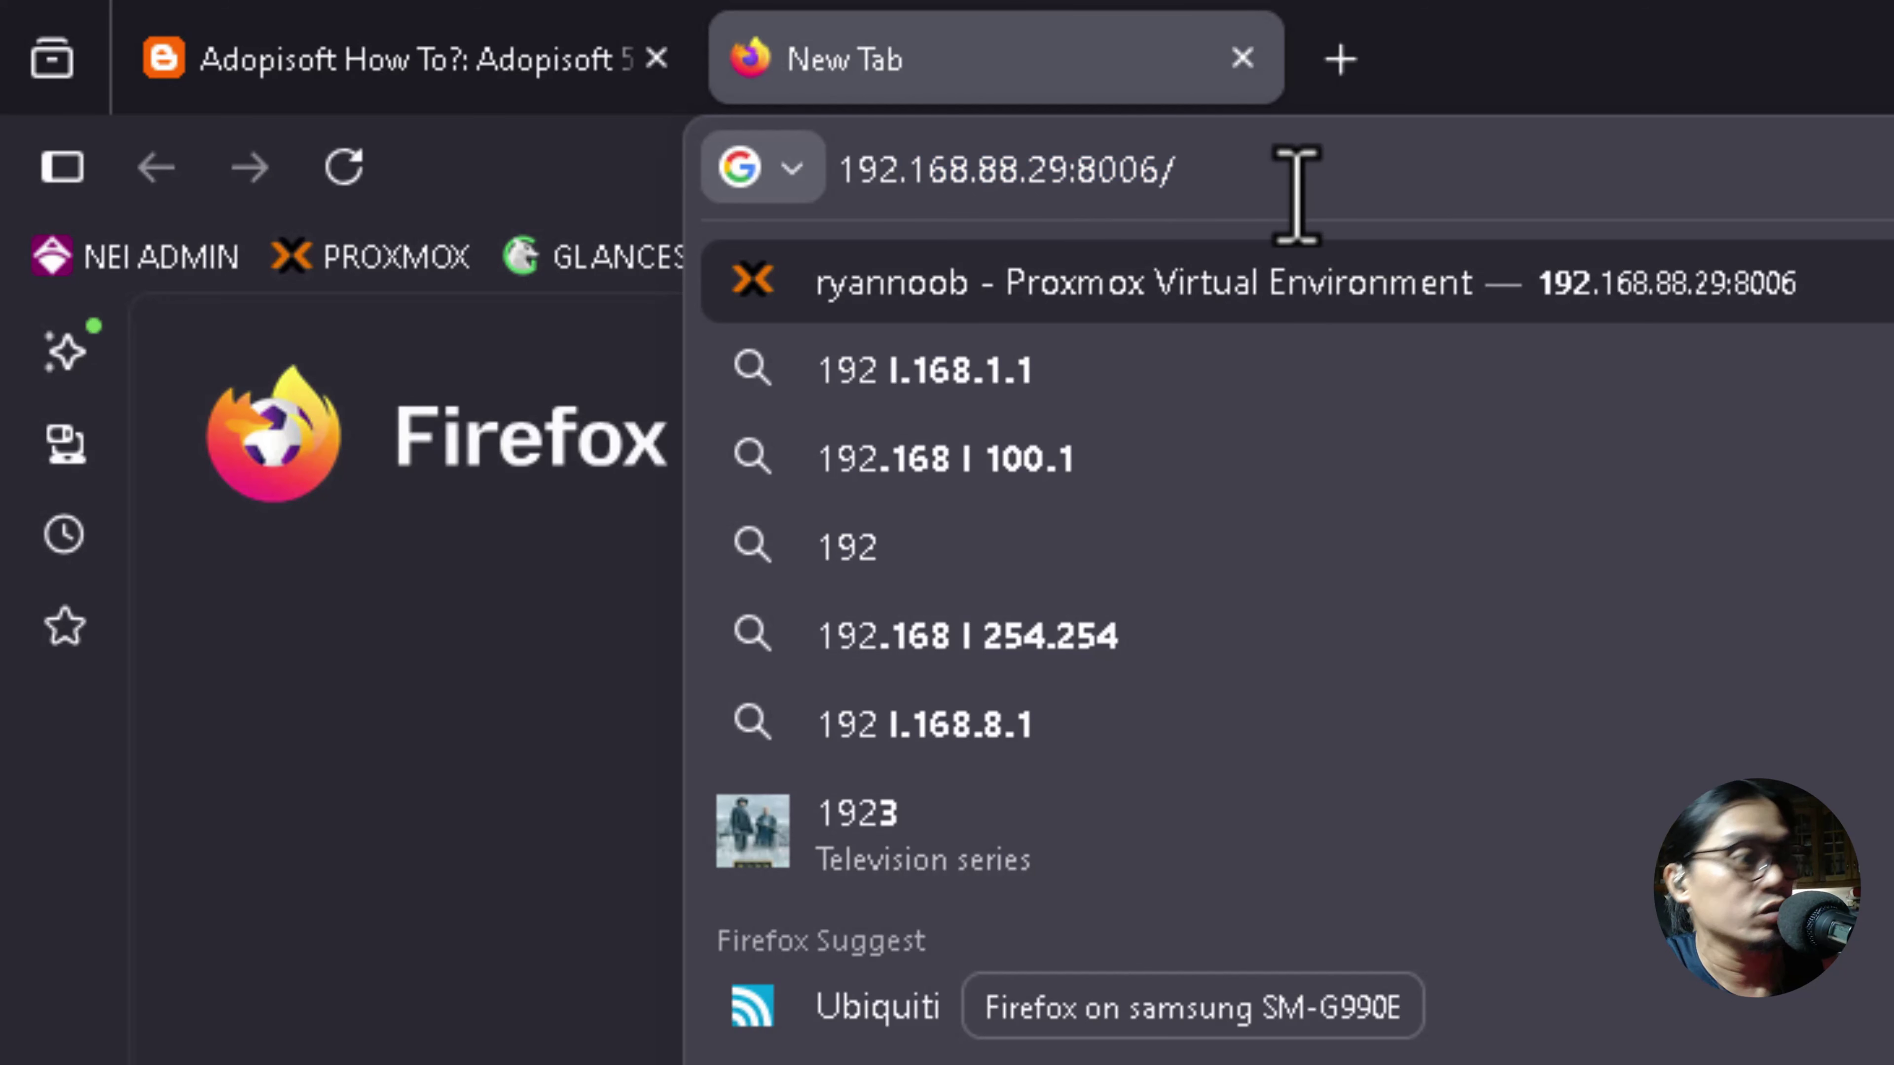
pyautogui.press('Return')
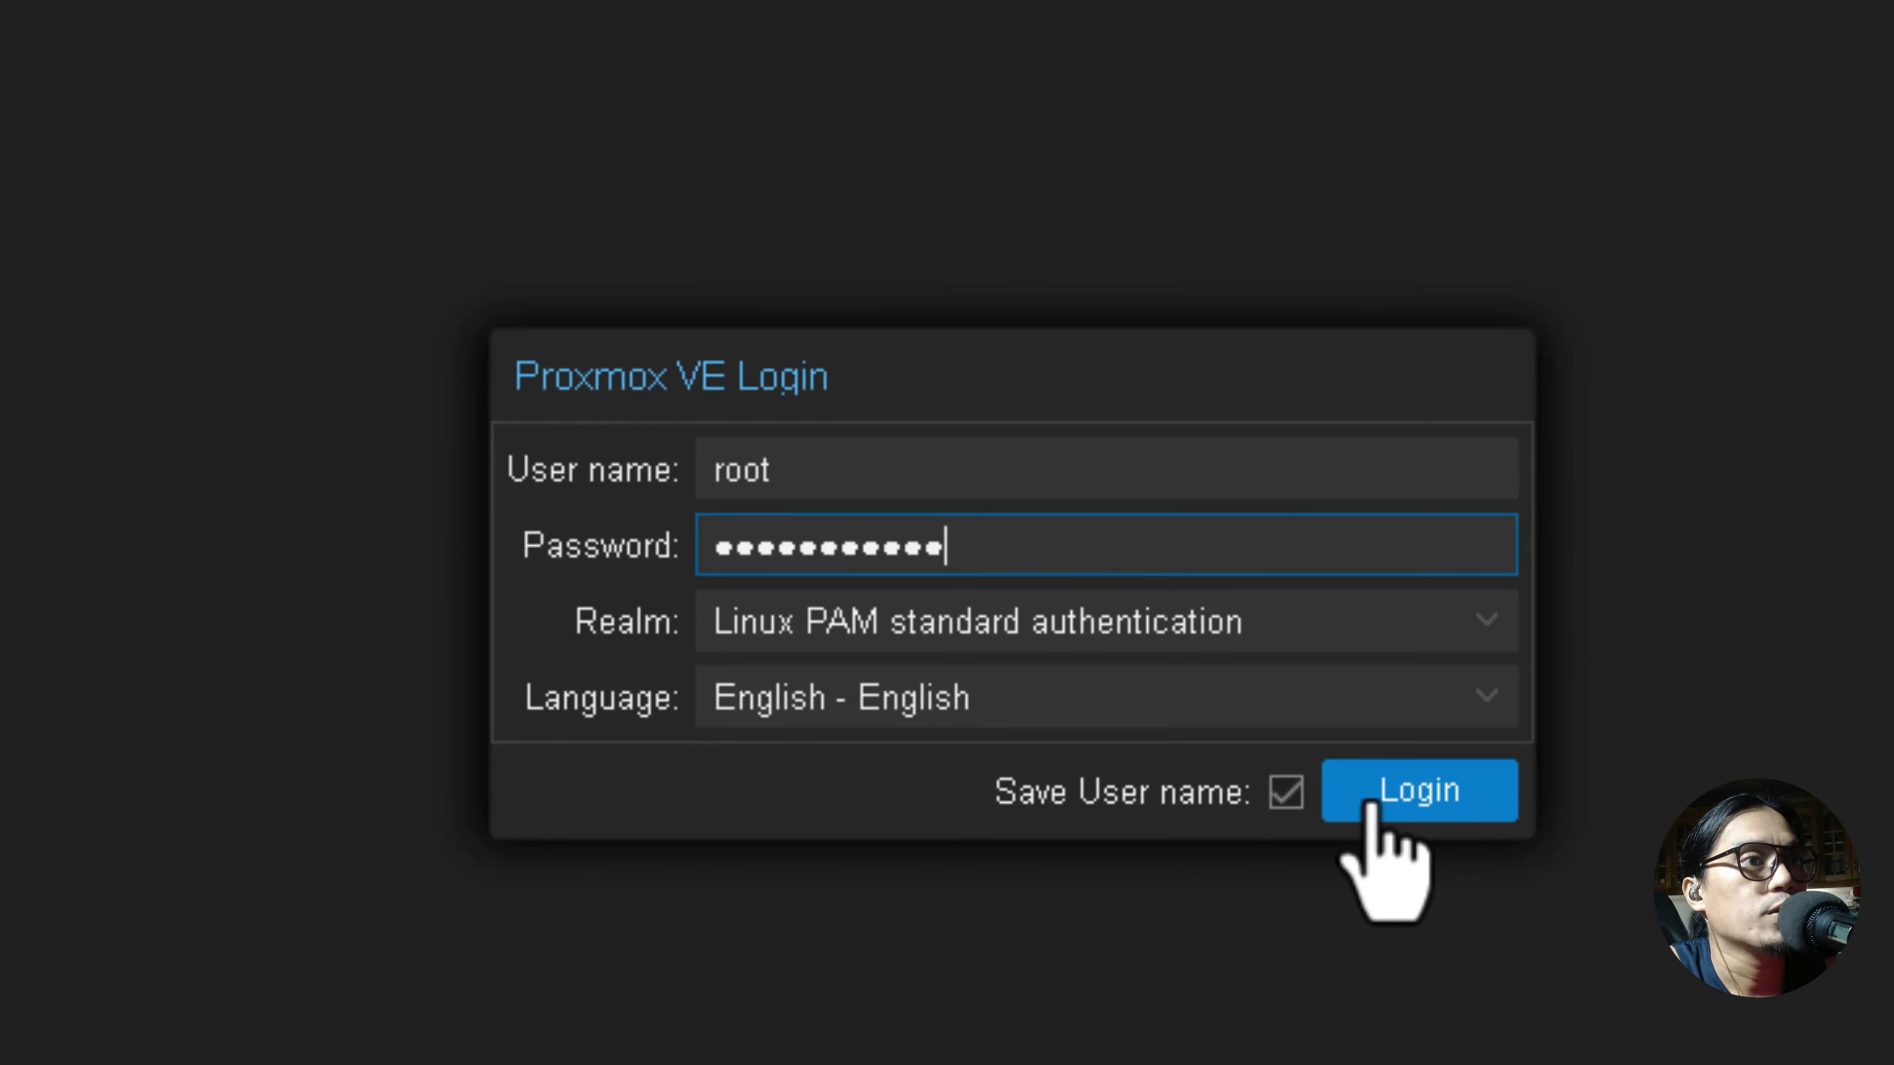
# Sign in, close the No valid subscription notice, and view VM 100 AdoPiSoft517's summary.
pyautogui.click(1372, 805)
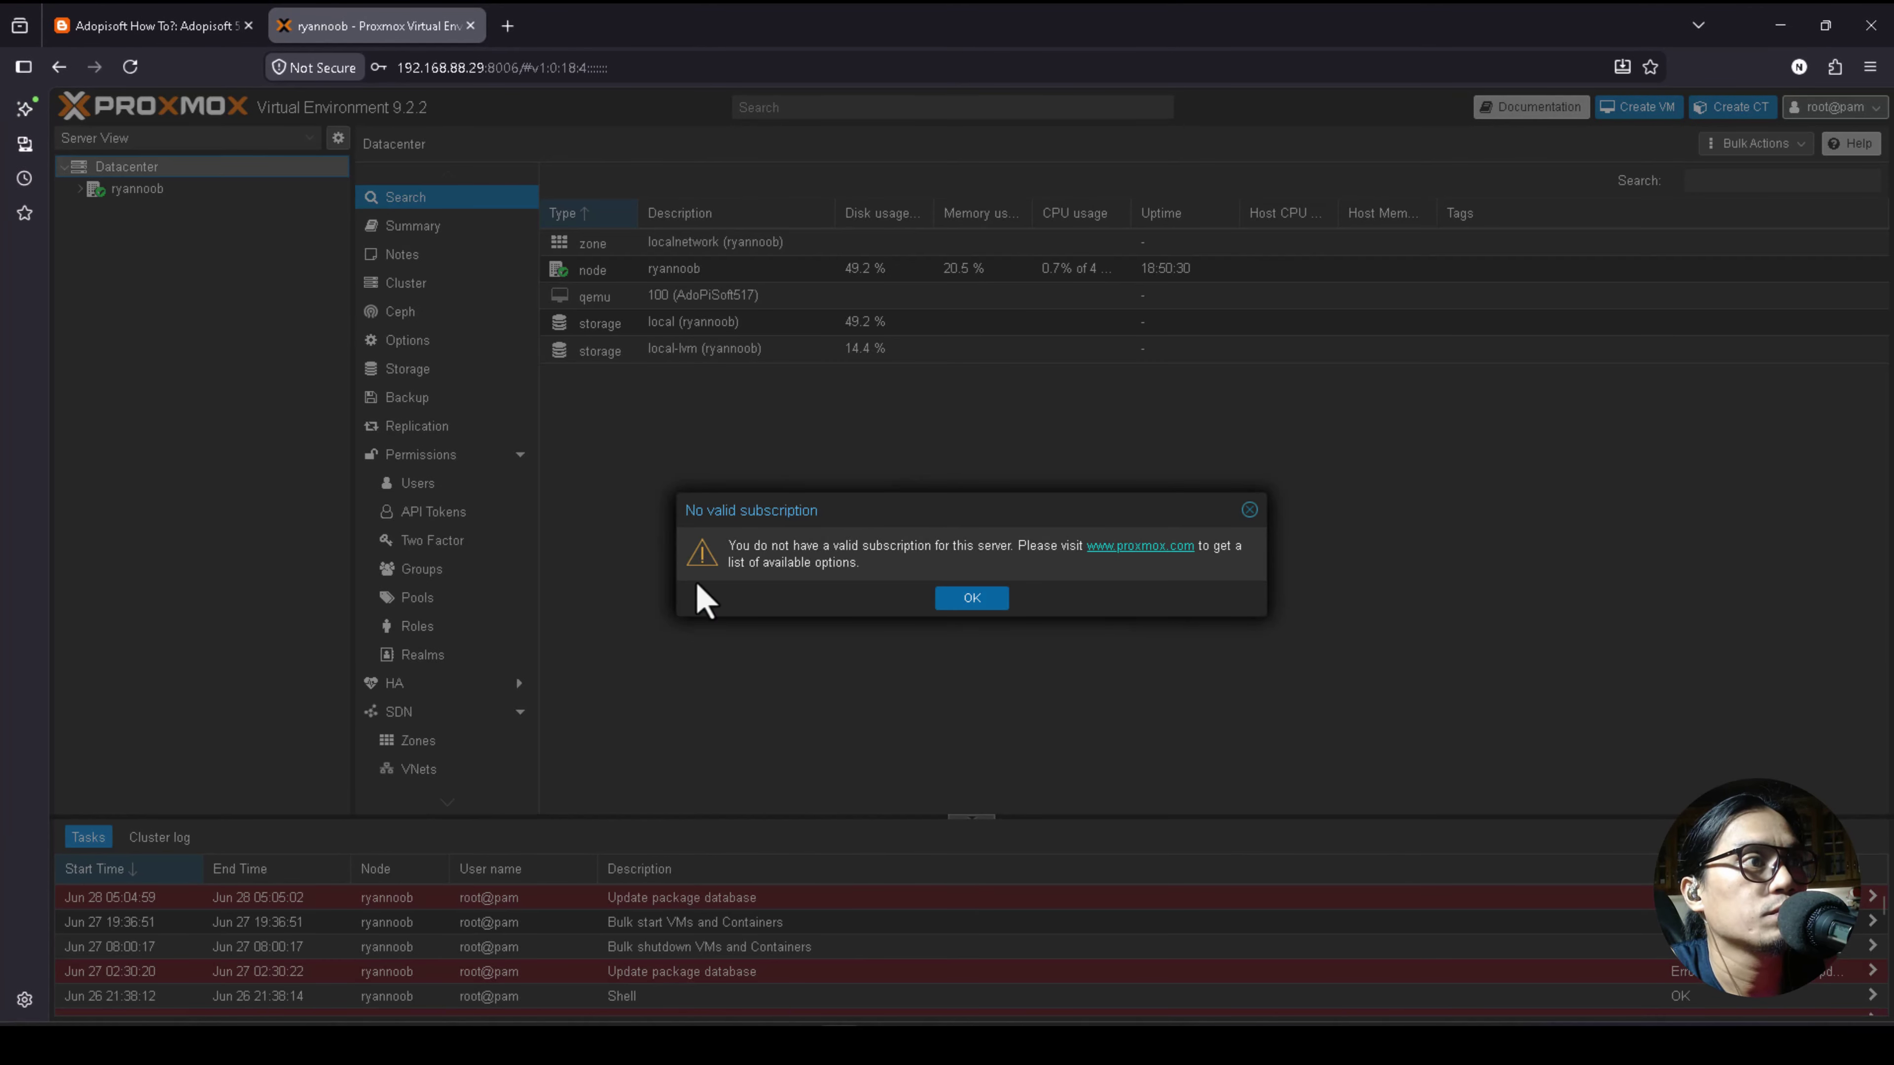
pyautogui.click(971, 598)
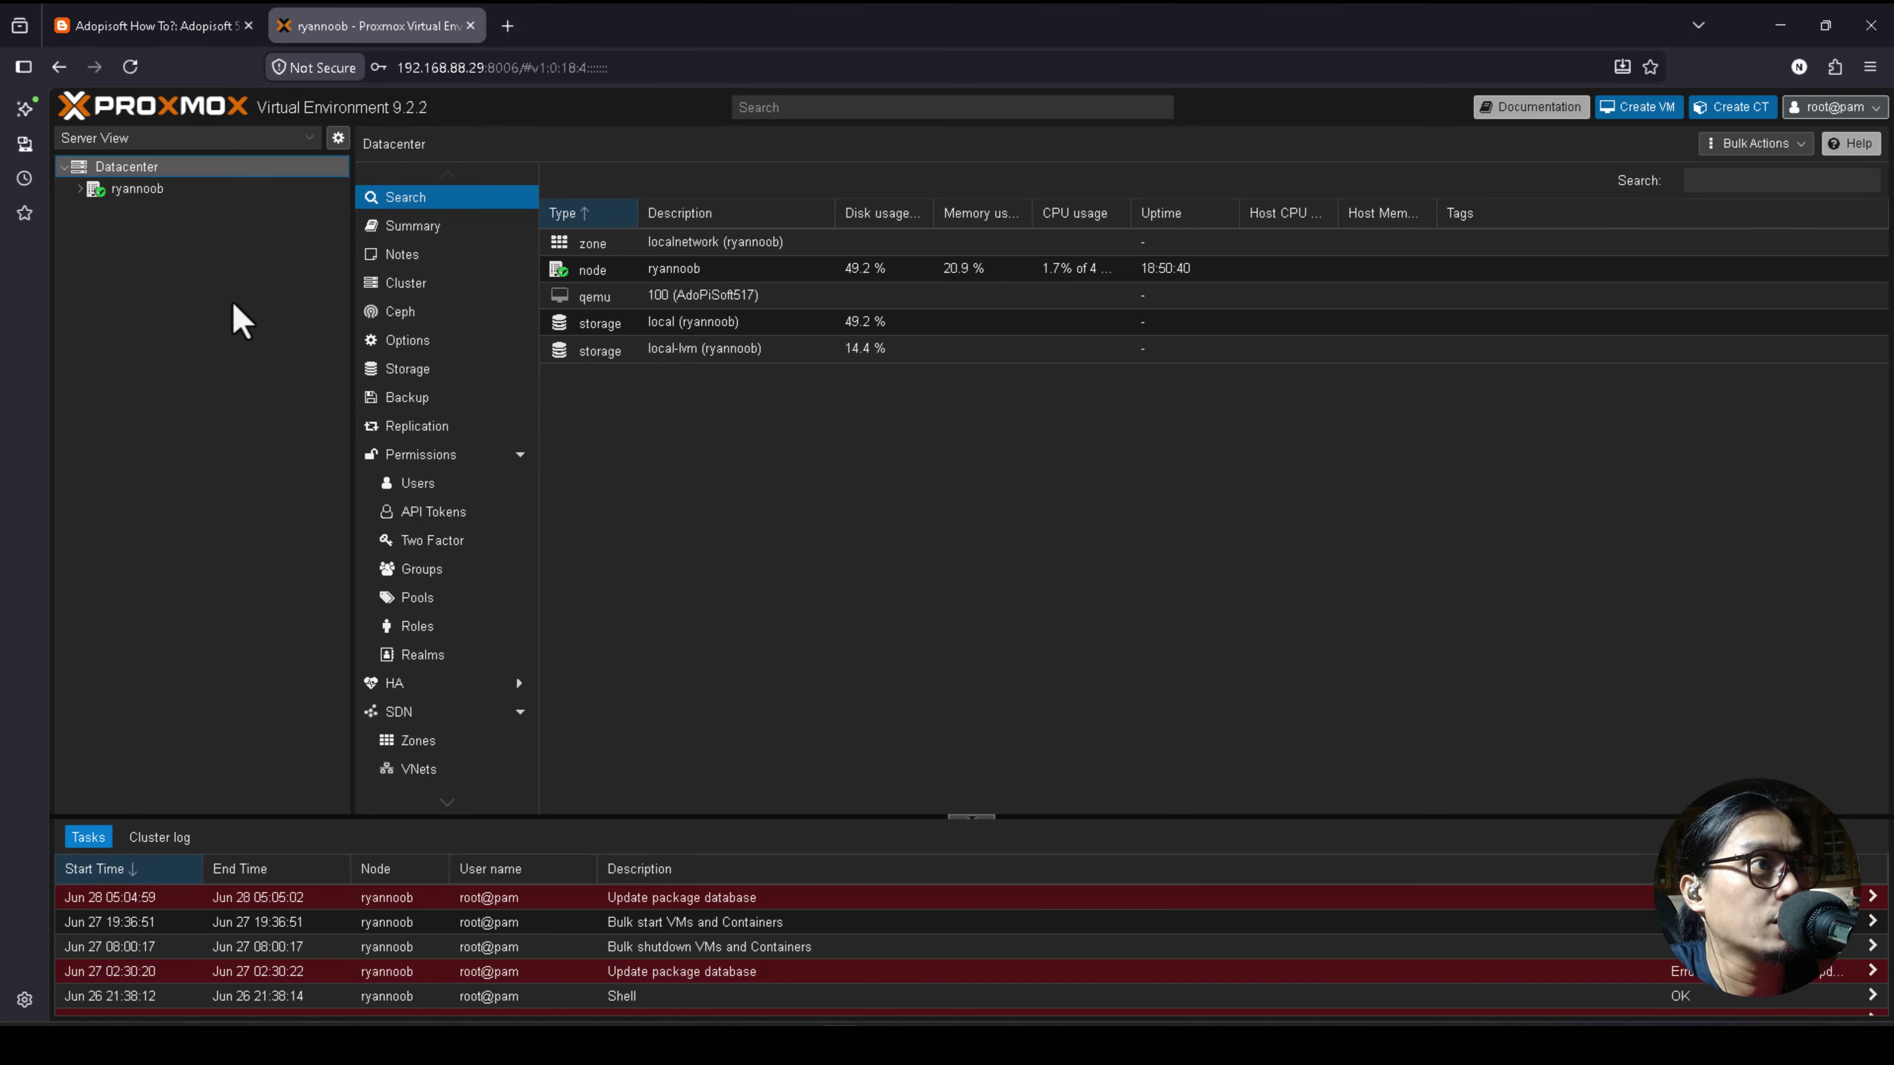
pyautogui.click(79, 189)
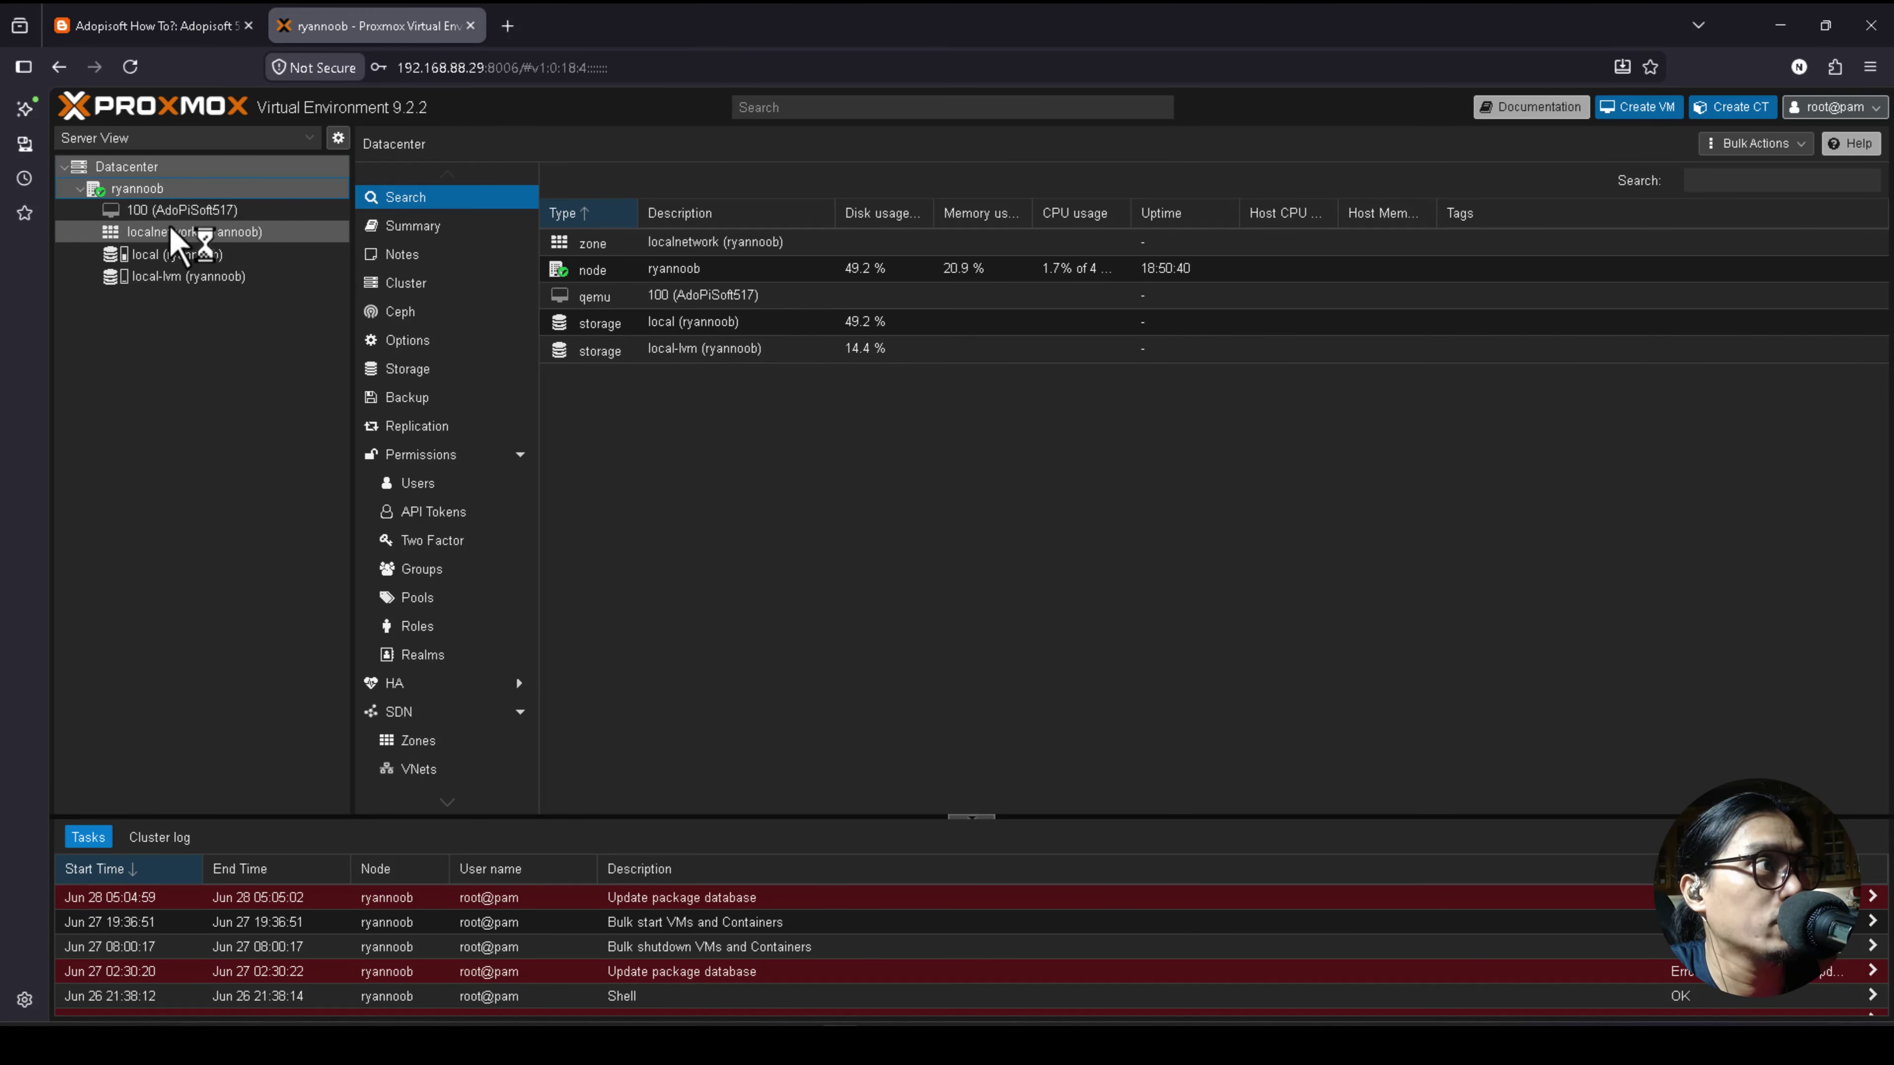
pyautogui.click(208, 211)
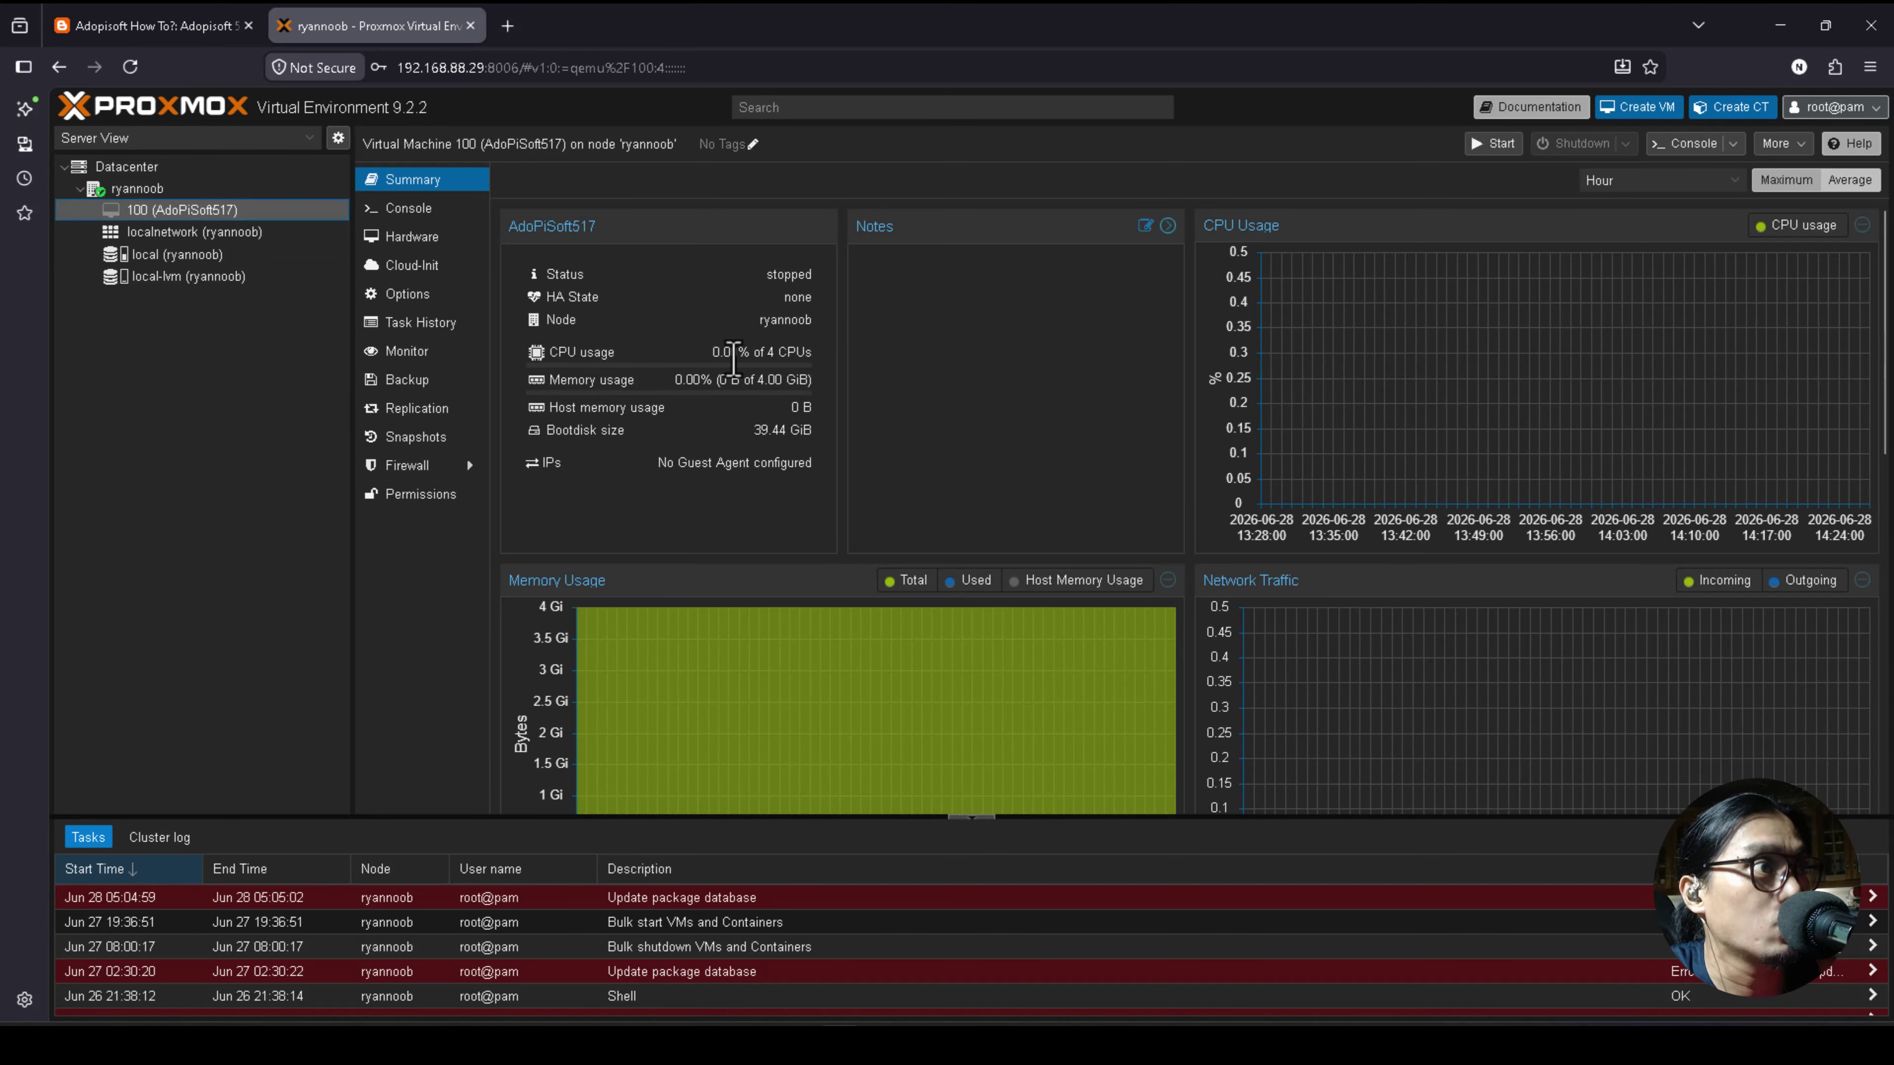
pyautogui.scroll(-7, 733, 358)
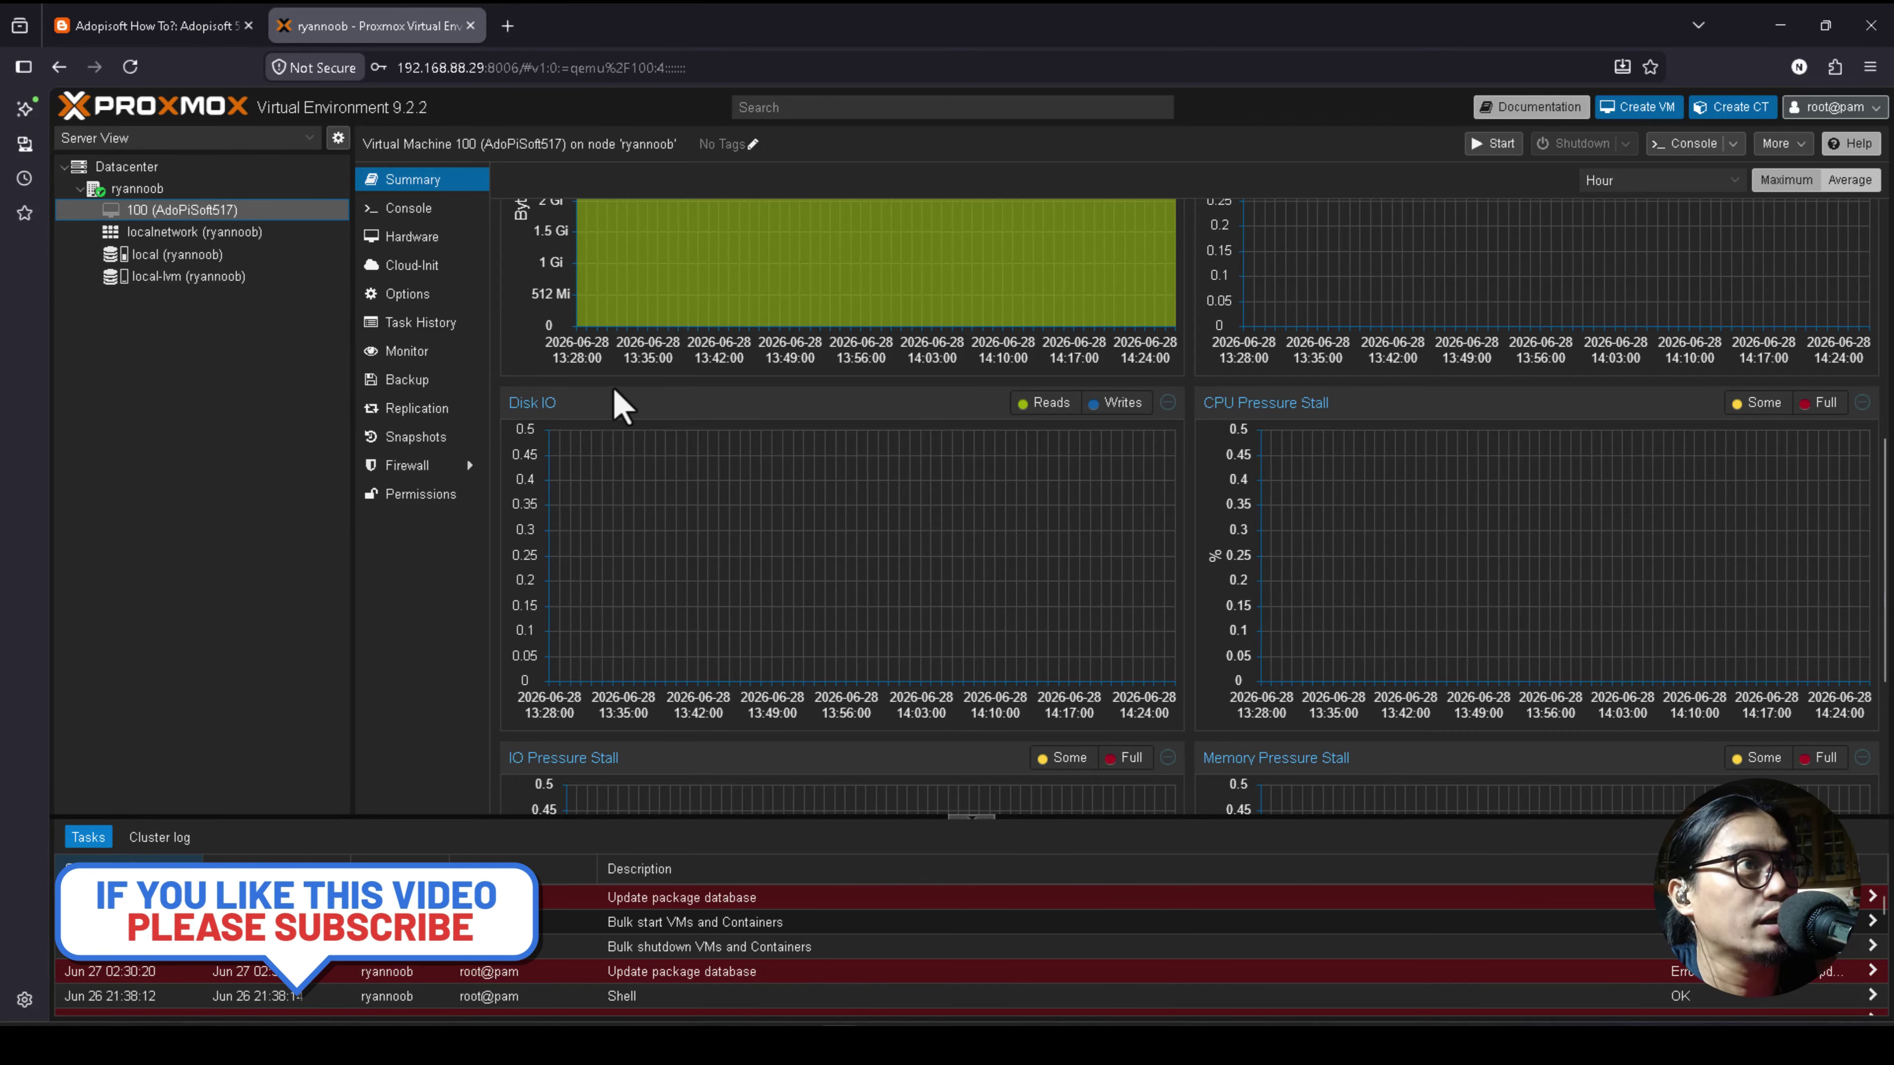
# Go to the Adopisoft blog tab and scroll to the 5.1.7-20260106 post's UEFI image links.
pyautogui.click(171, 32)
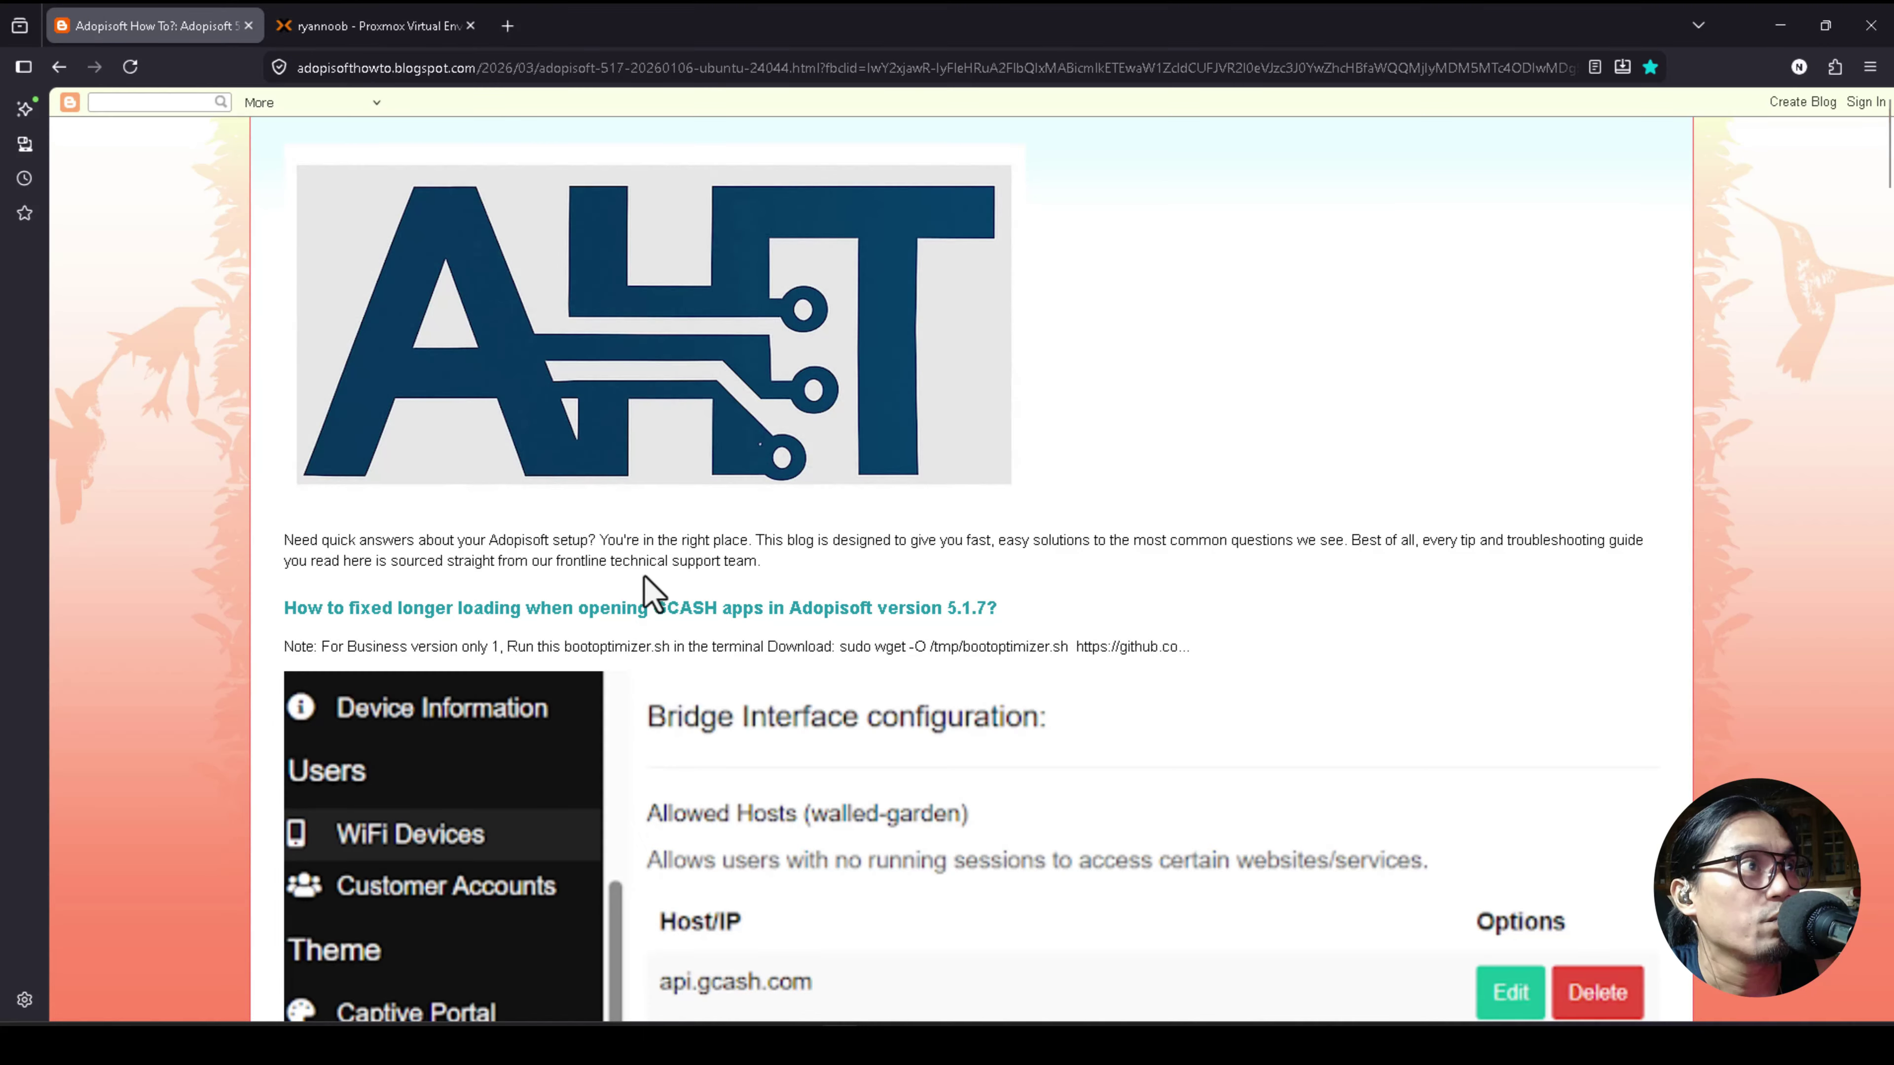
pyautogui.scroll(-5, 643, 578)
pyautogui.scroll(4, 597, 492)
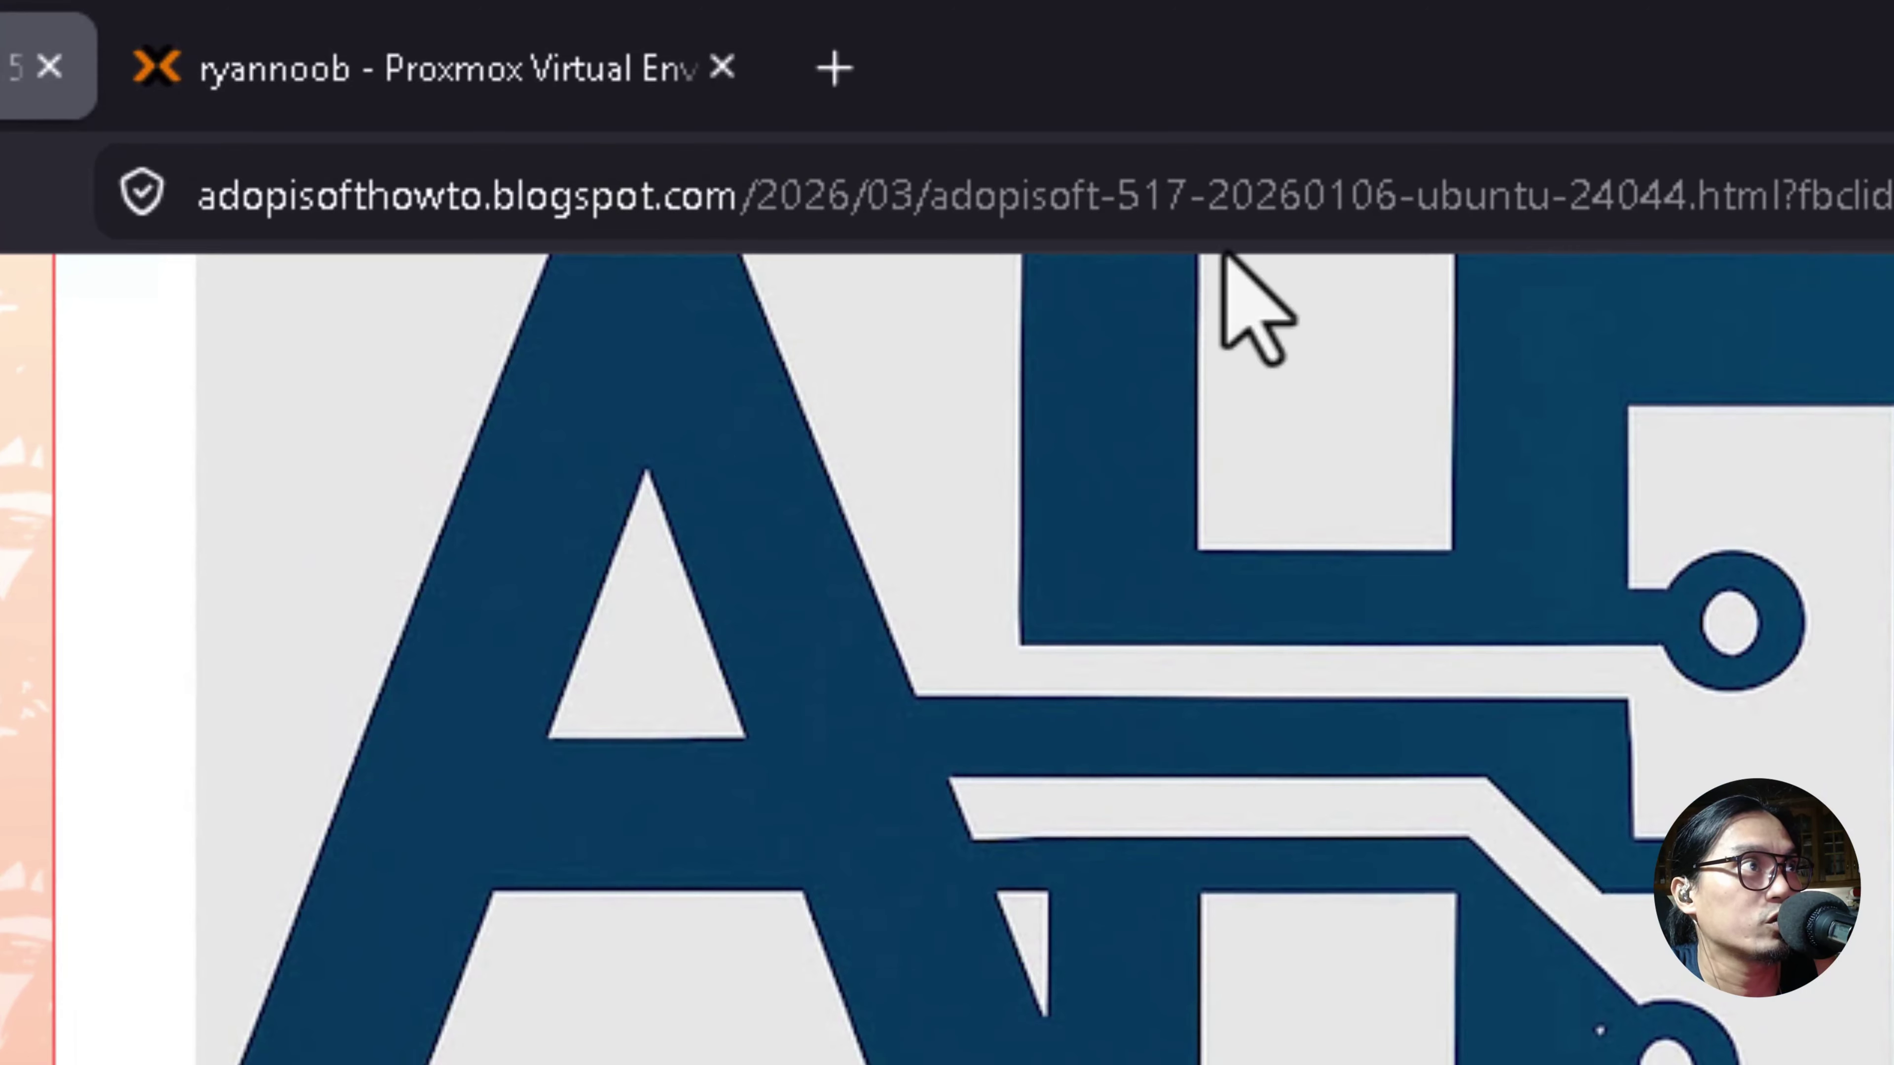
pyautogui.scroll(-5, 1158, 796)
pyautogui.scroll(-10, 1102, 746)
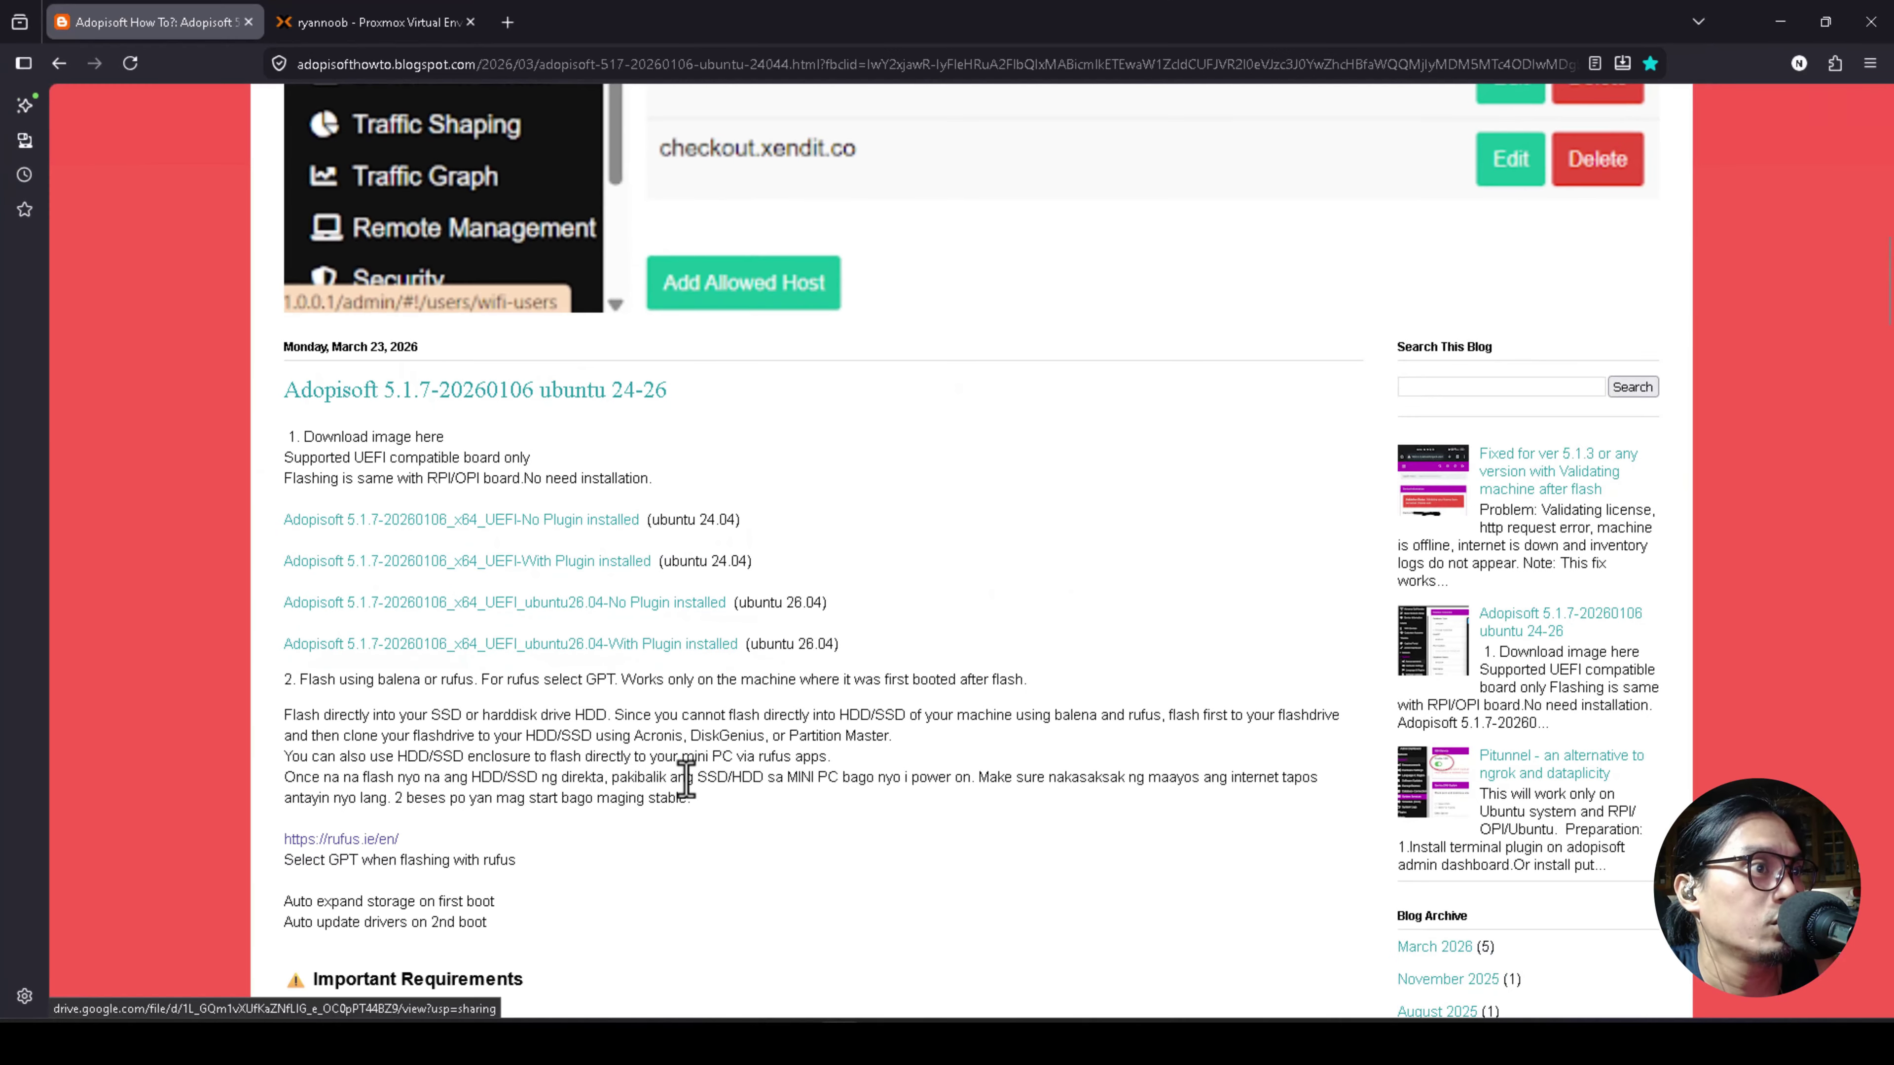
pyautogui.press('super+e')
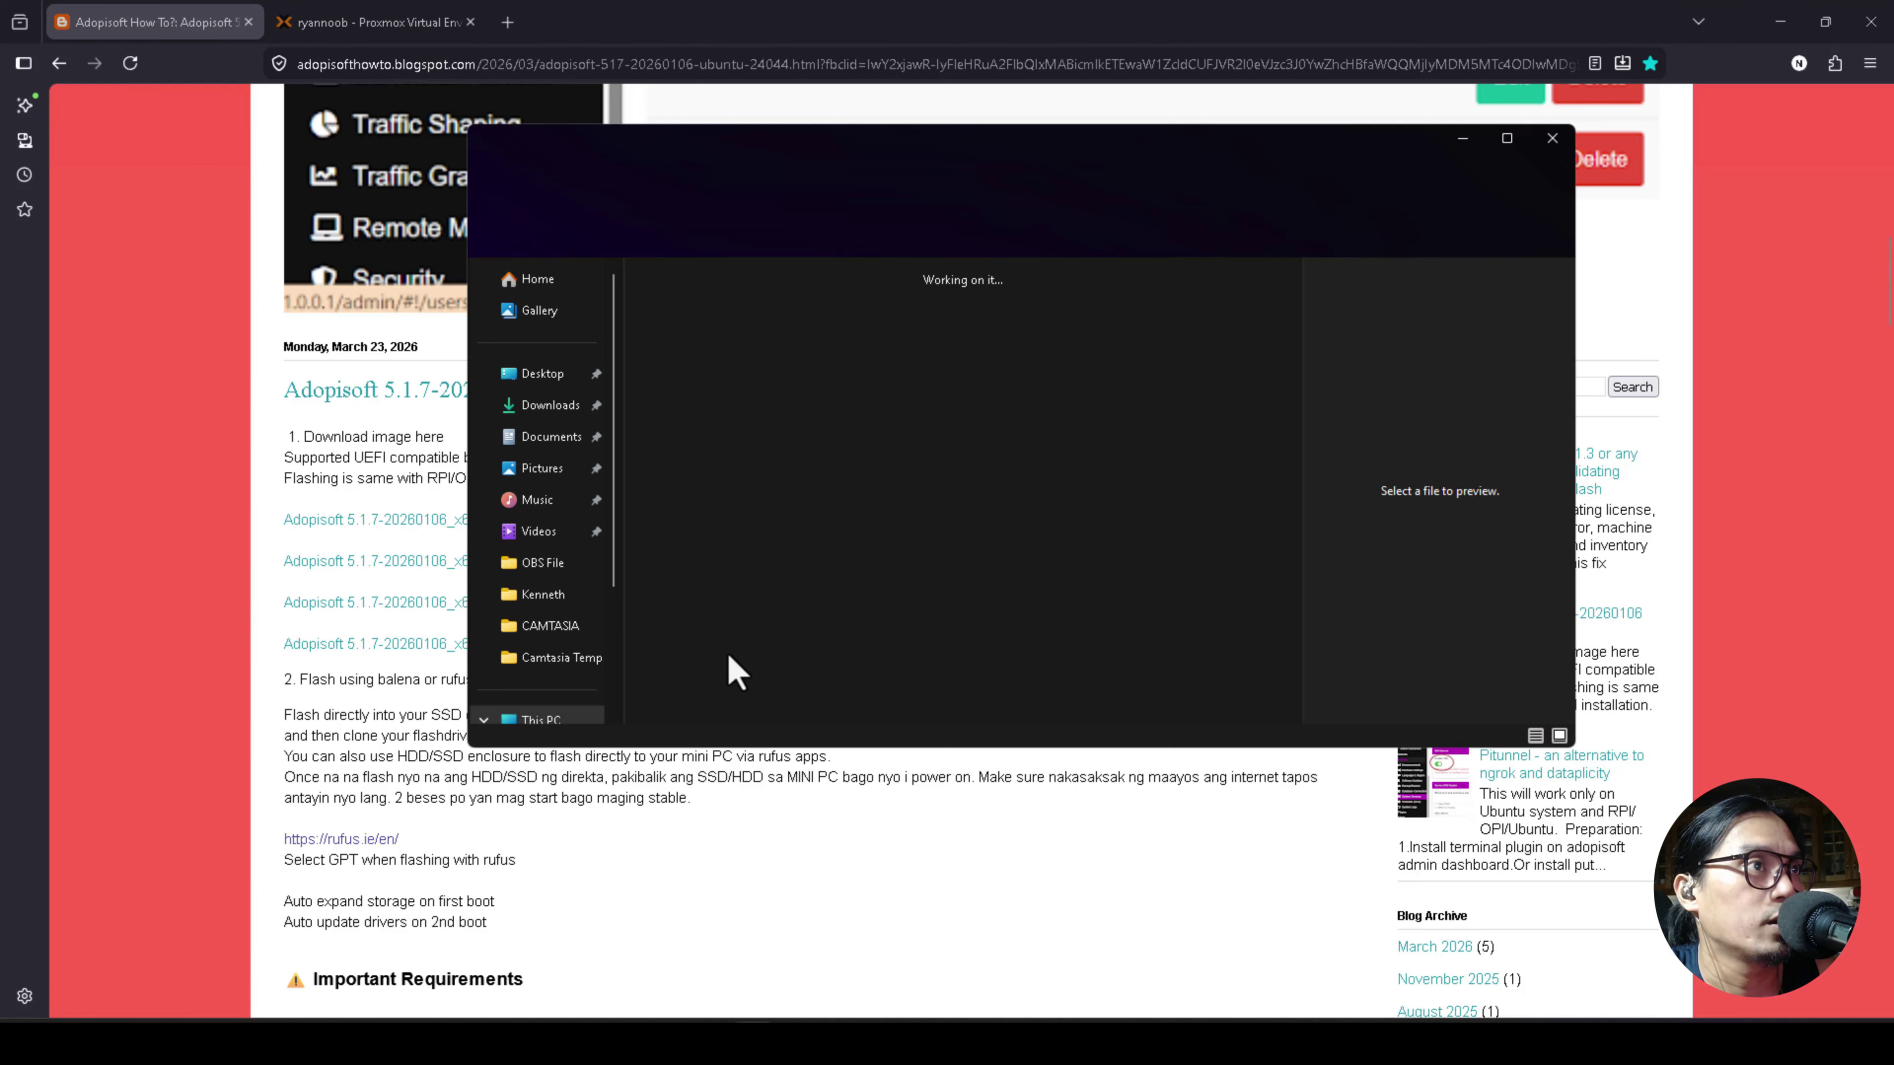
pyautogui.doubleClick(732, 393)
pyautogui.scroll(-20, 762, 478)
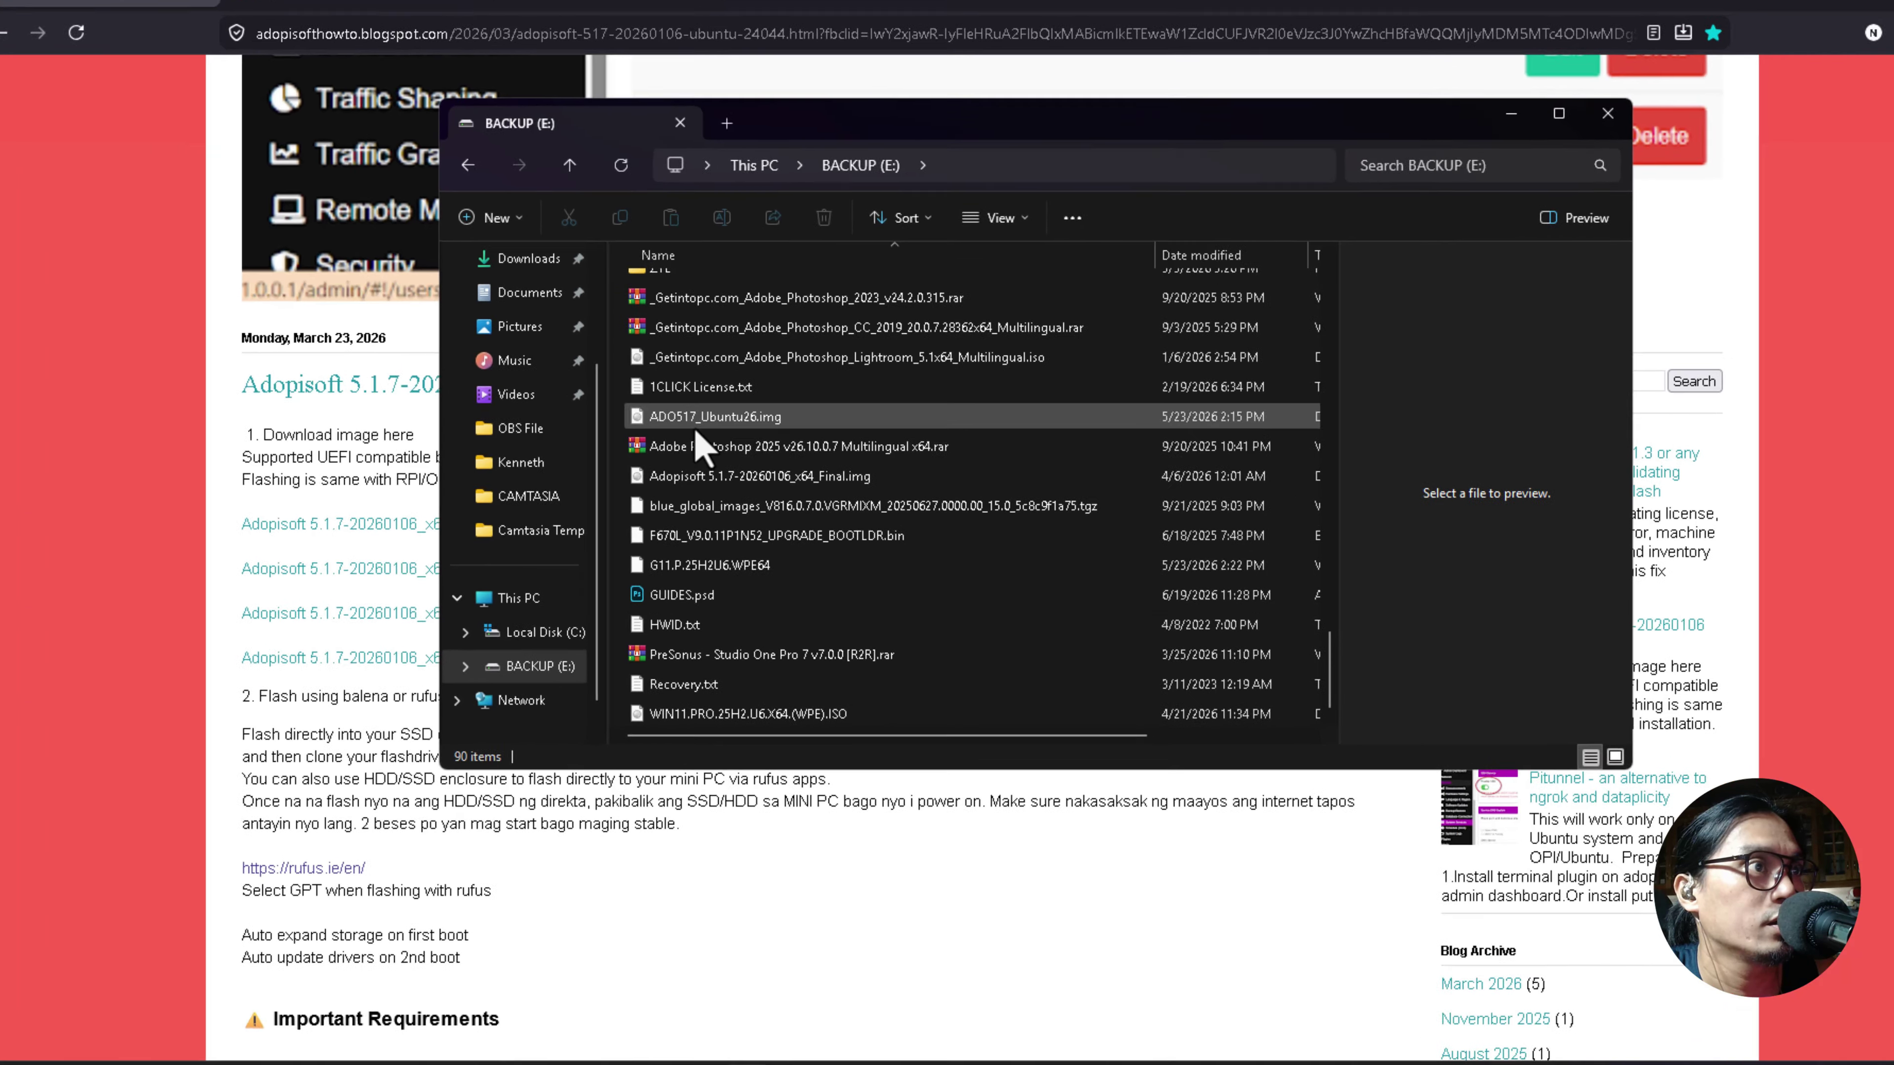
pyautogui.click(701, 421)
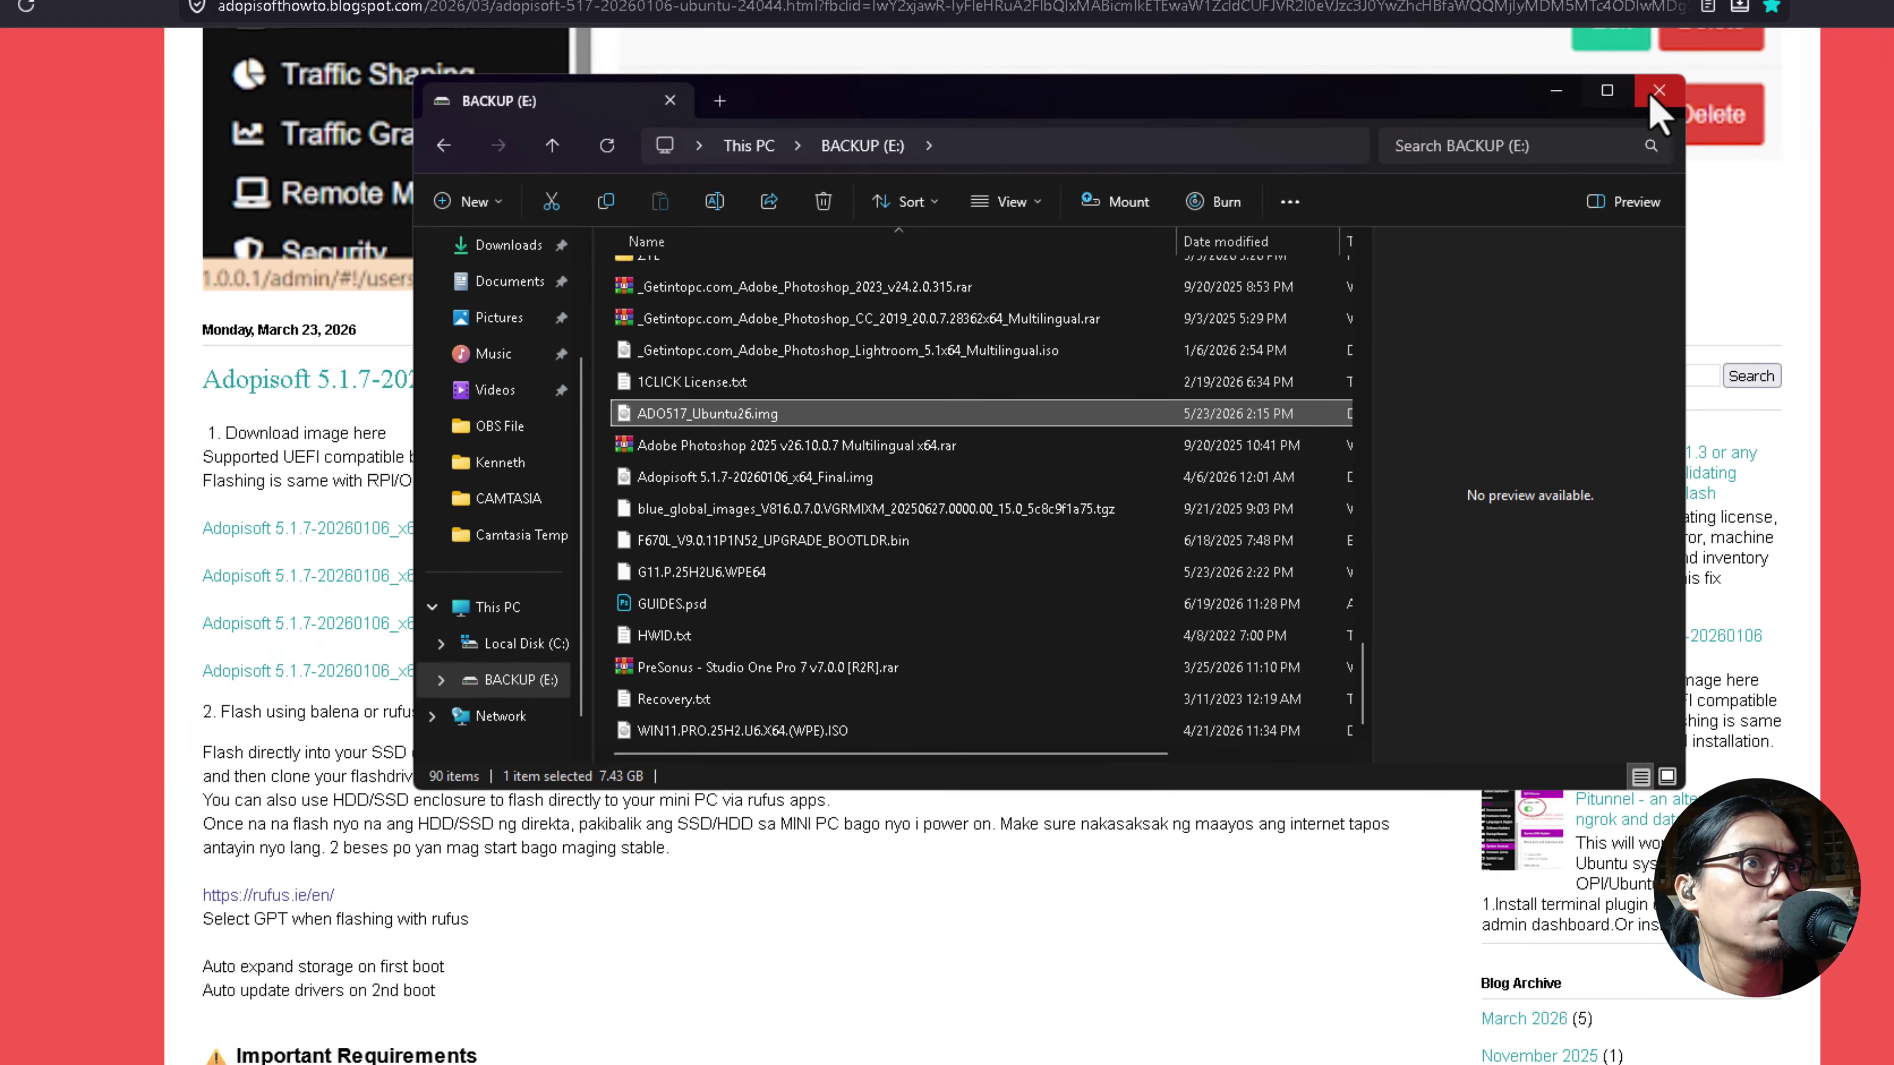
pyautogui.click(1658, 92)
# Return to the Proxmox tab and open the 'local' storage summary on node ryannoob.
pyautogui.click(356, 24)
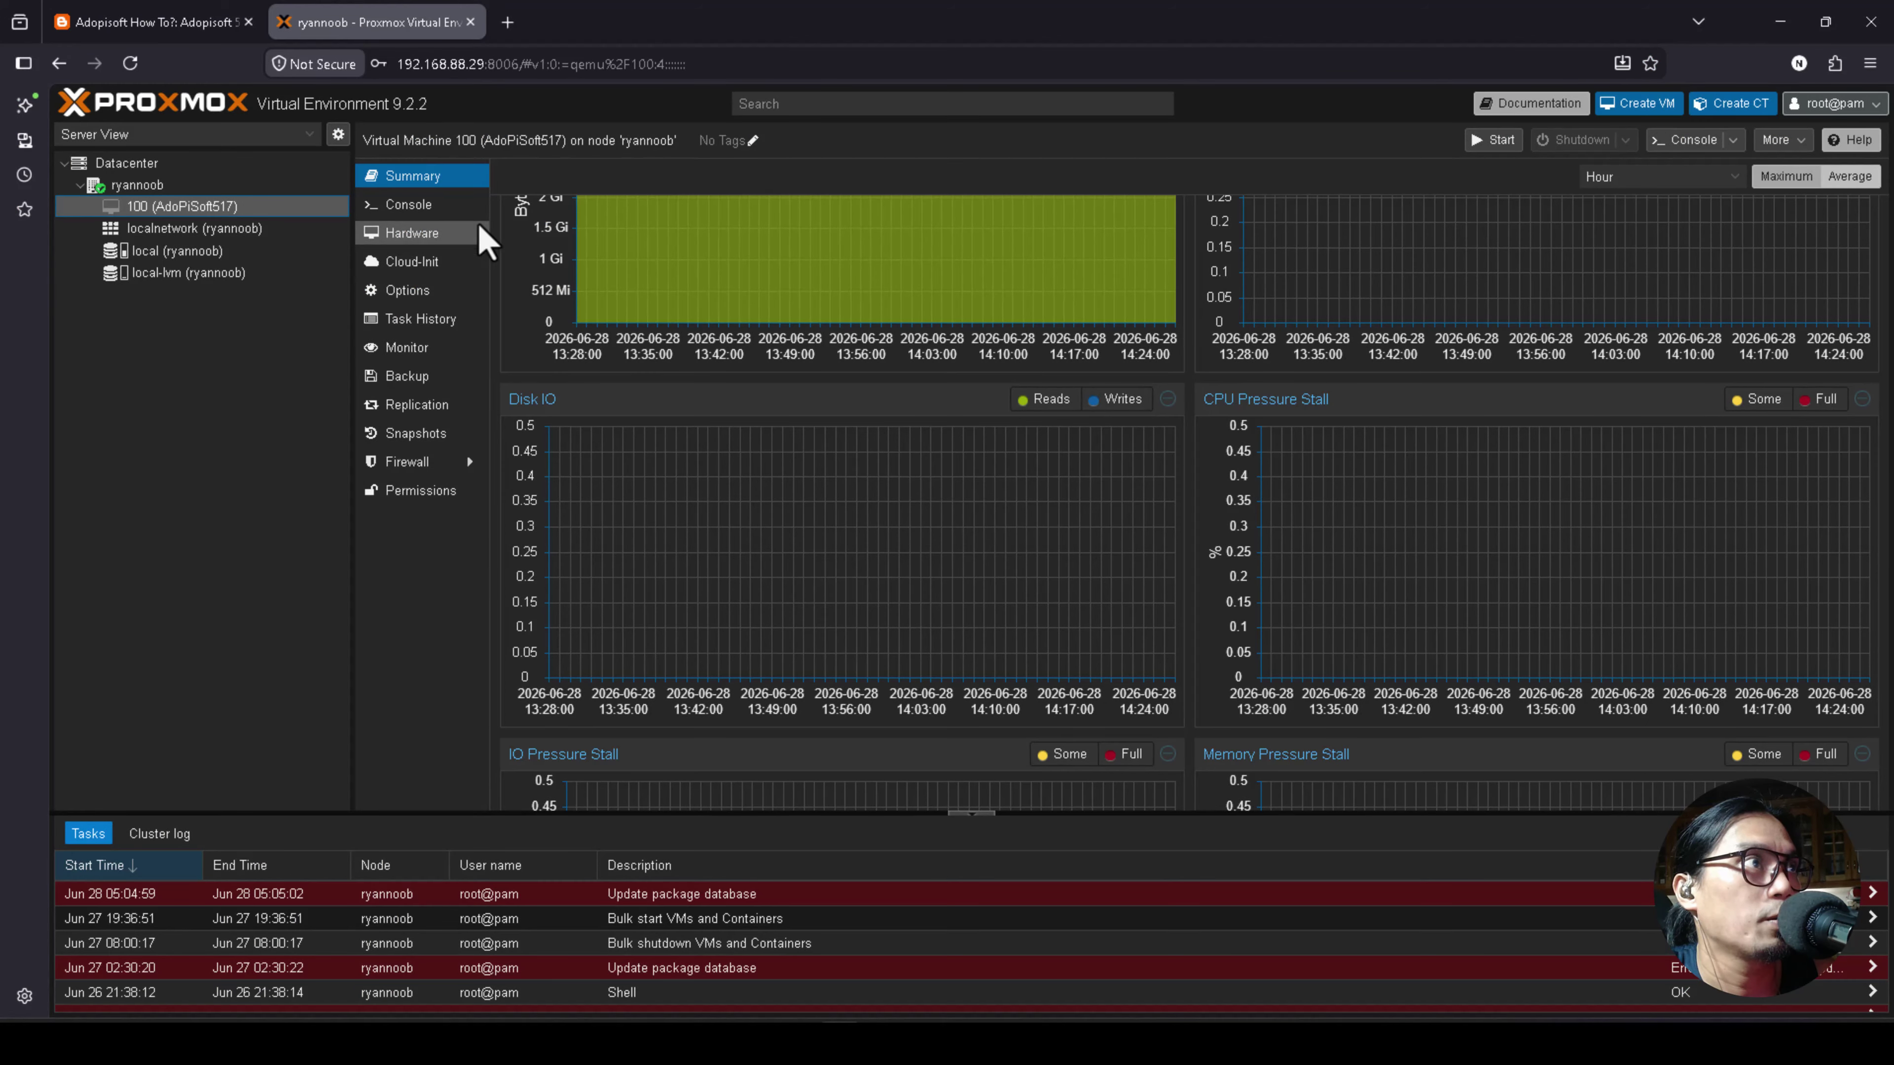
pyautogui.scroll(3, 641, 381)
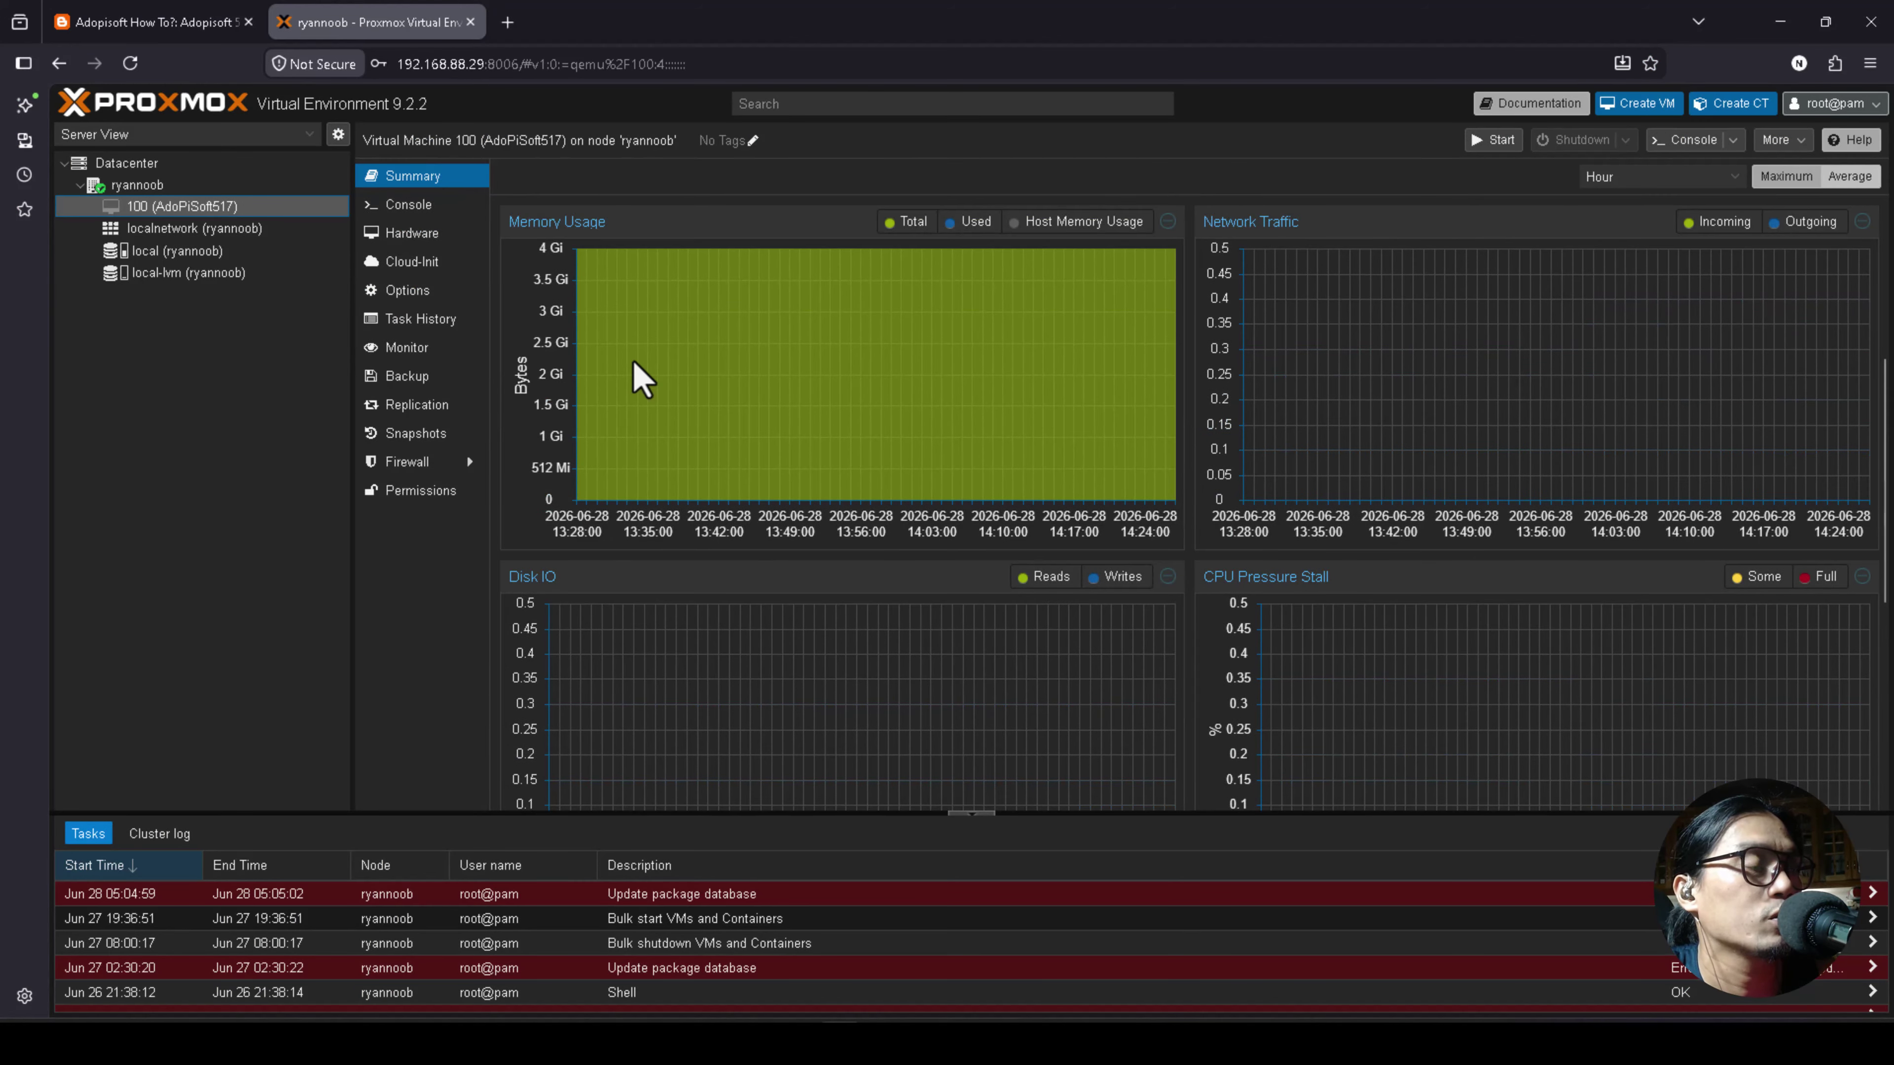
pyautogui.scroll(4, 641, 380)
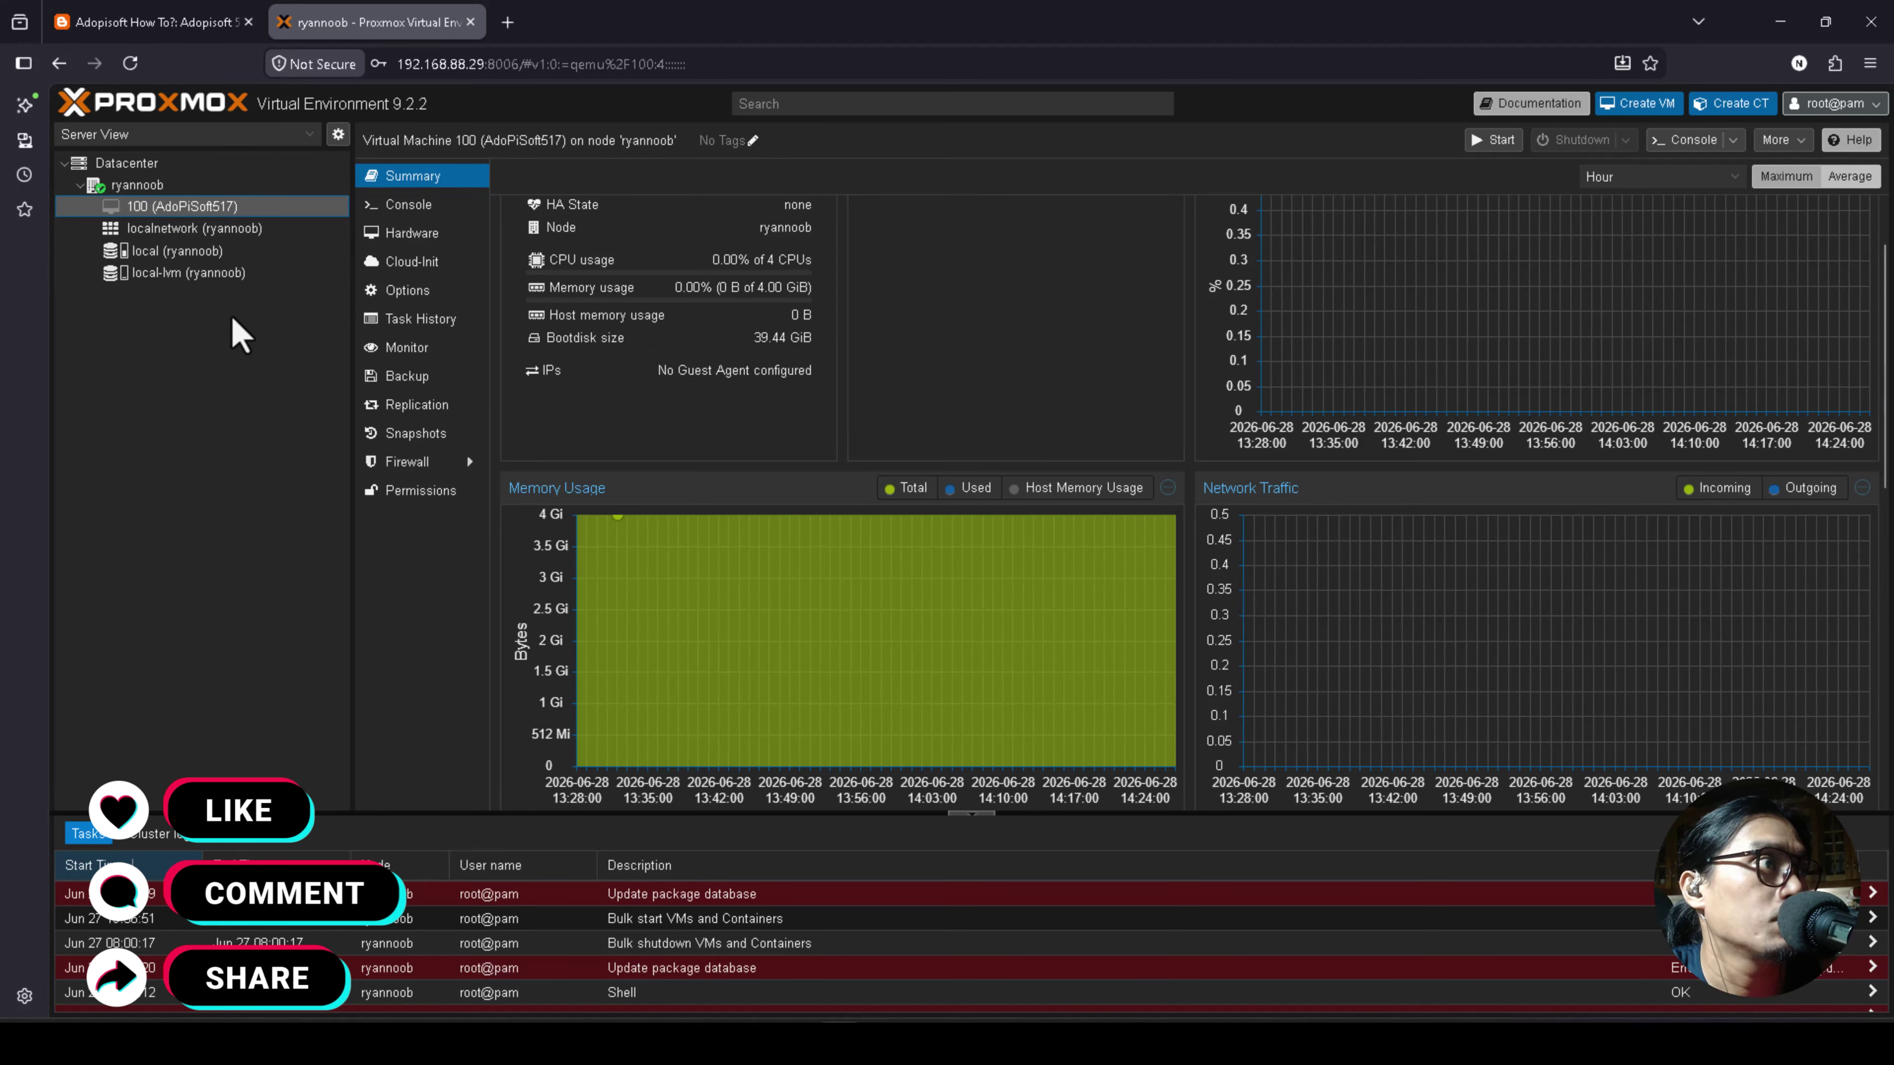
pyautogui.click(184, 254)
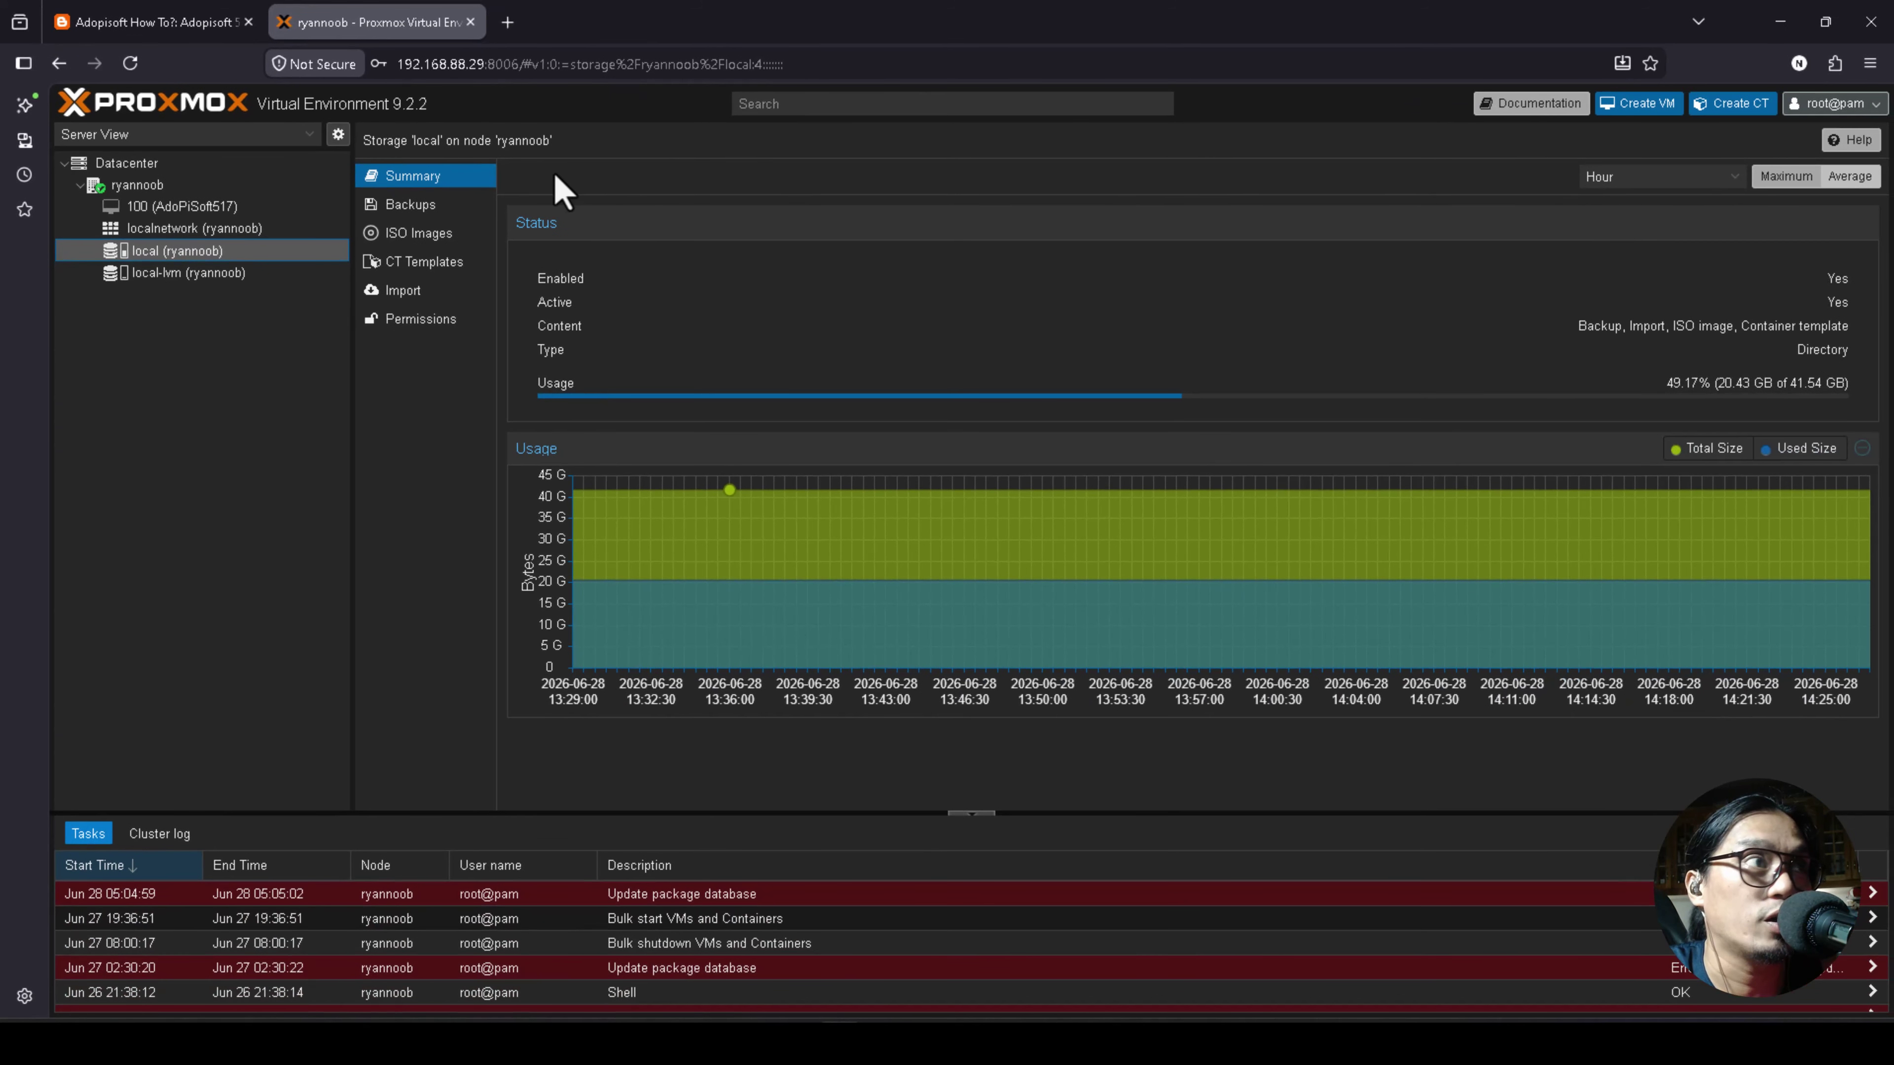
# Review node ryannoob's 28 pending package updates and start the Upgrade.
pyautogui.click(137, 184)
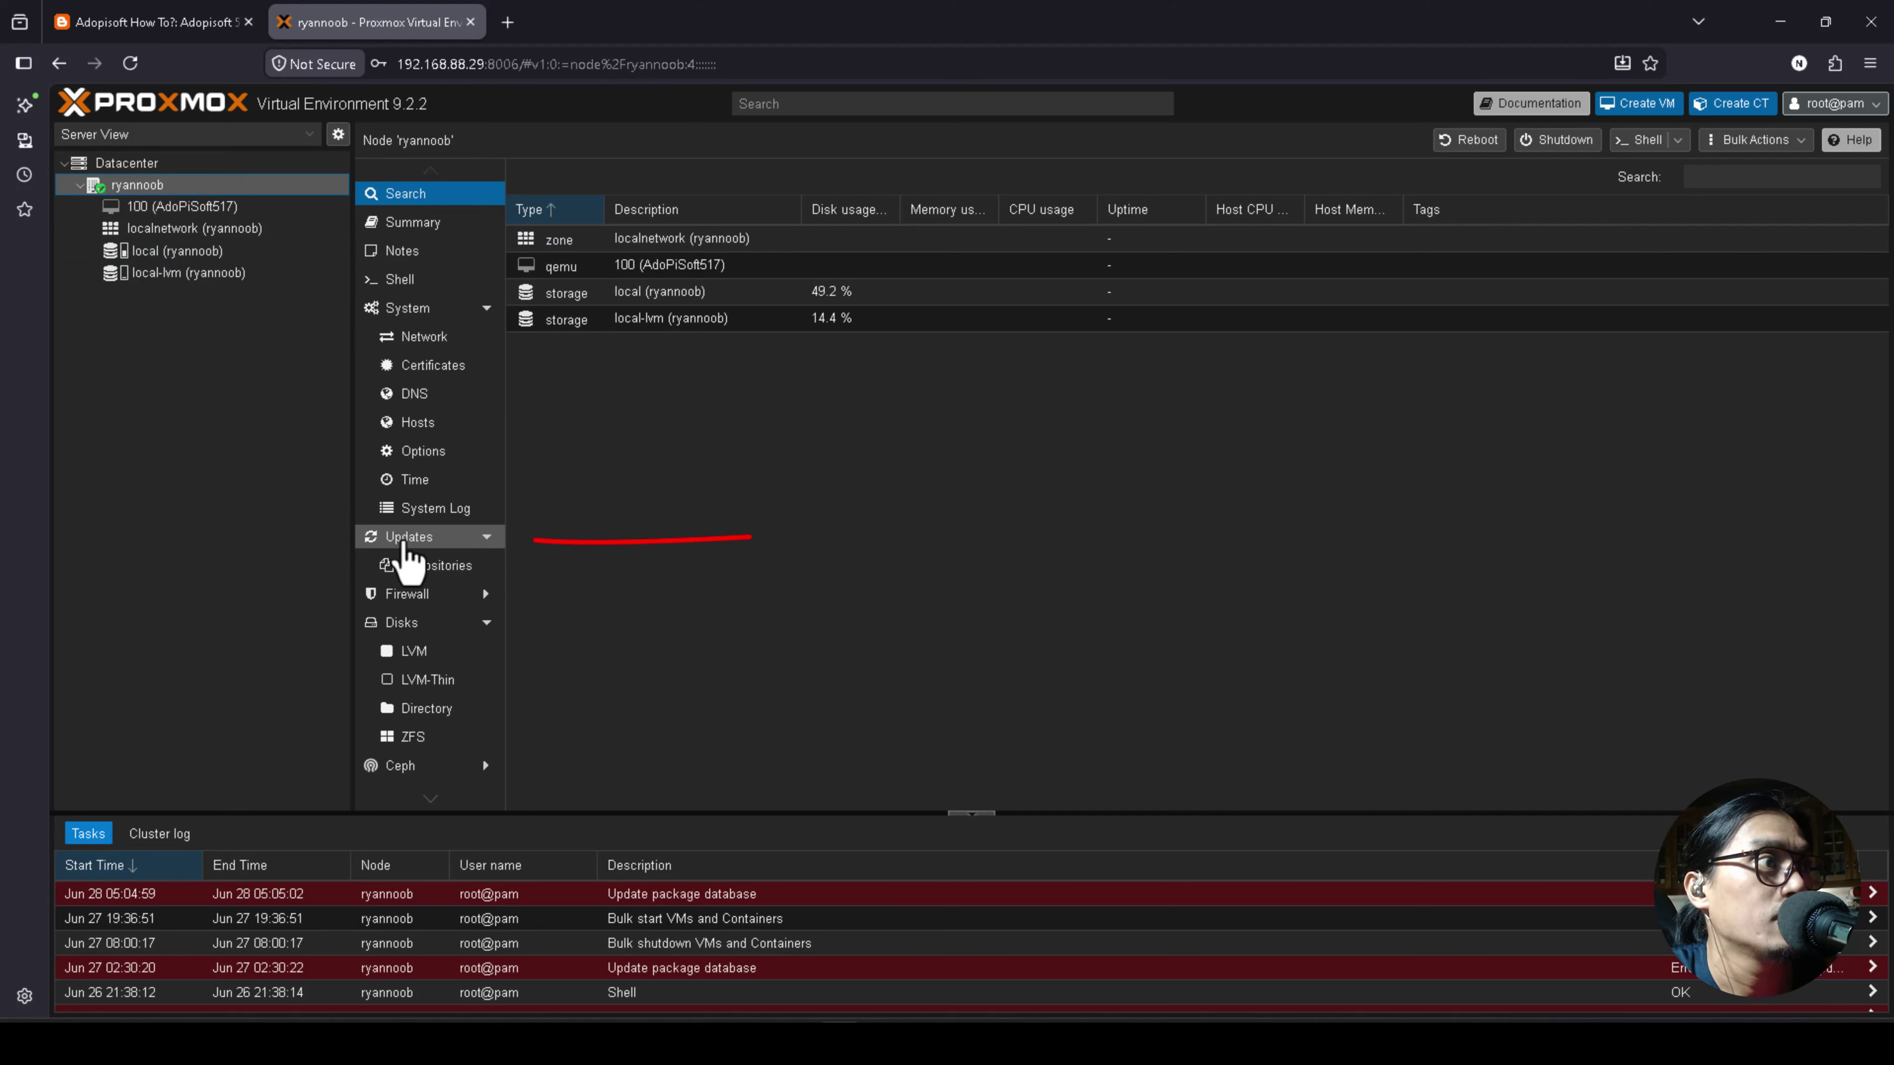
pyautogui.click(403, 542)
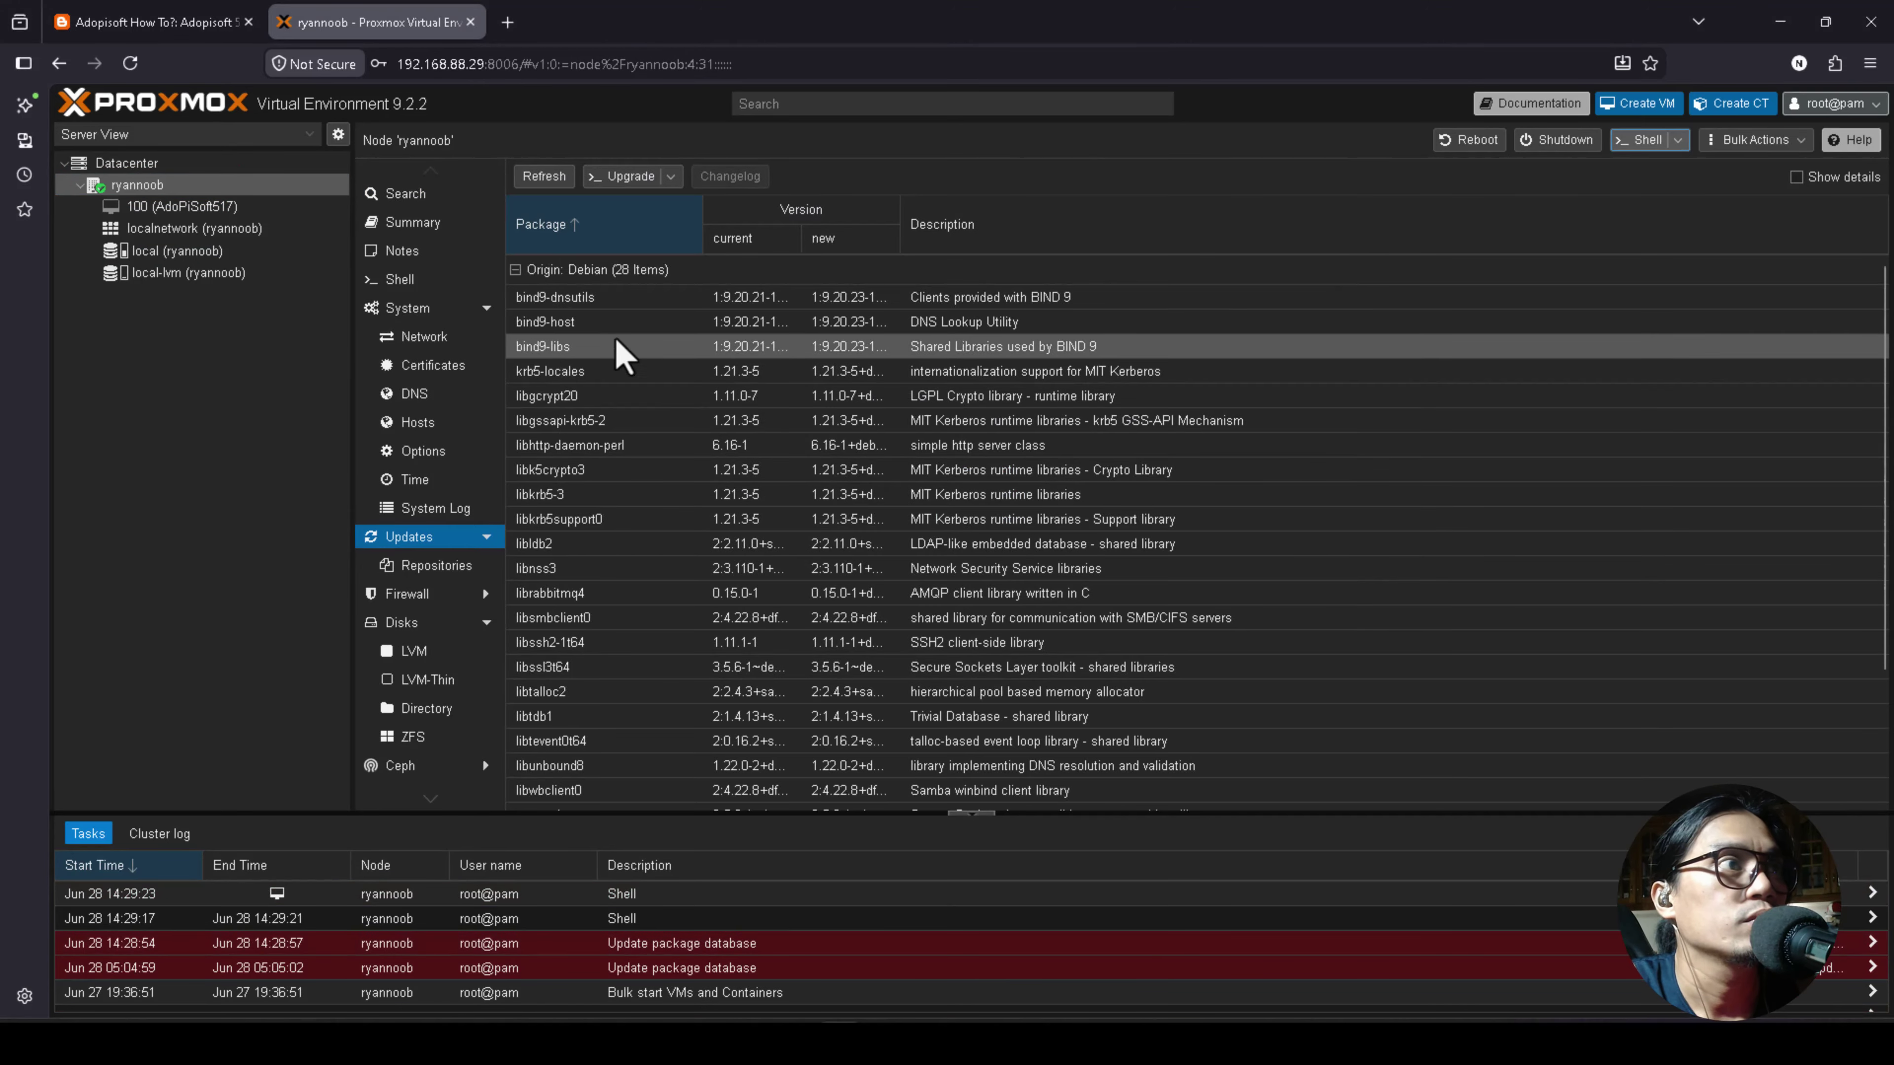
pyautogui.scroll(-2, 589, 500)
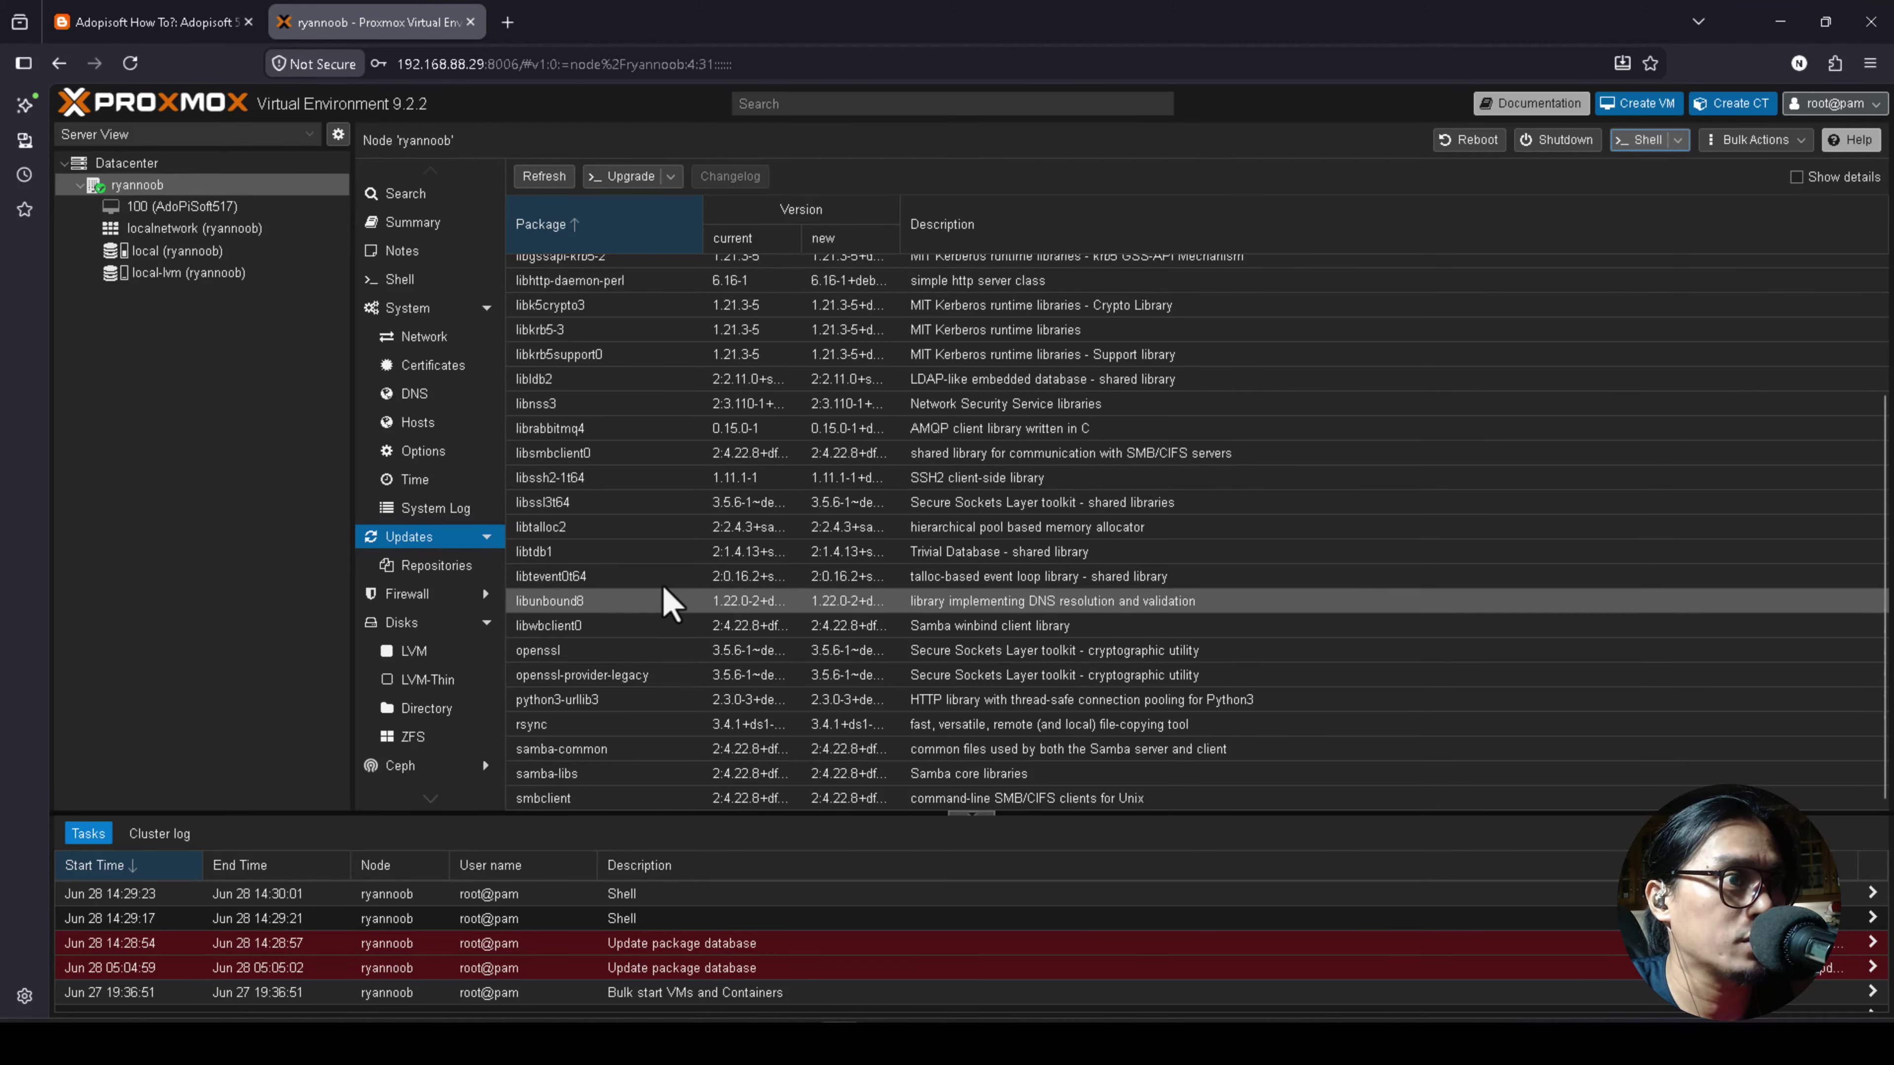
pyautogui.scroll(2, 666, 600)
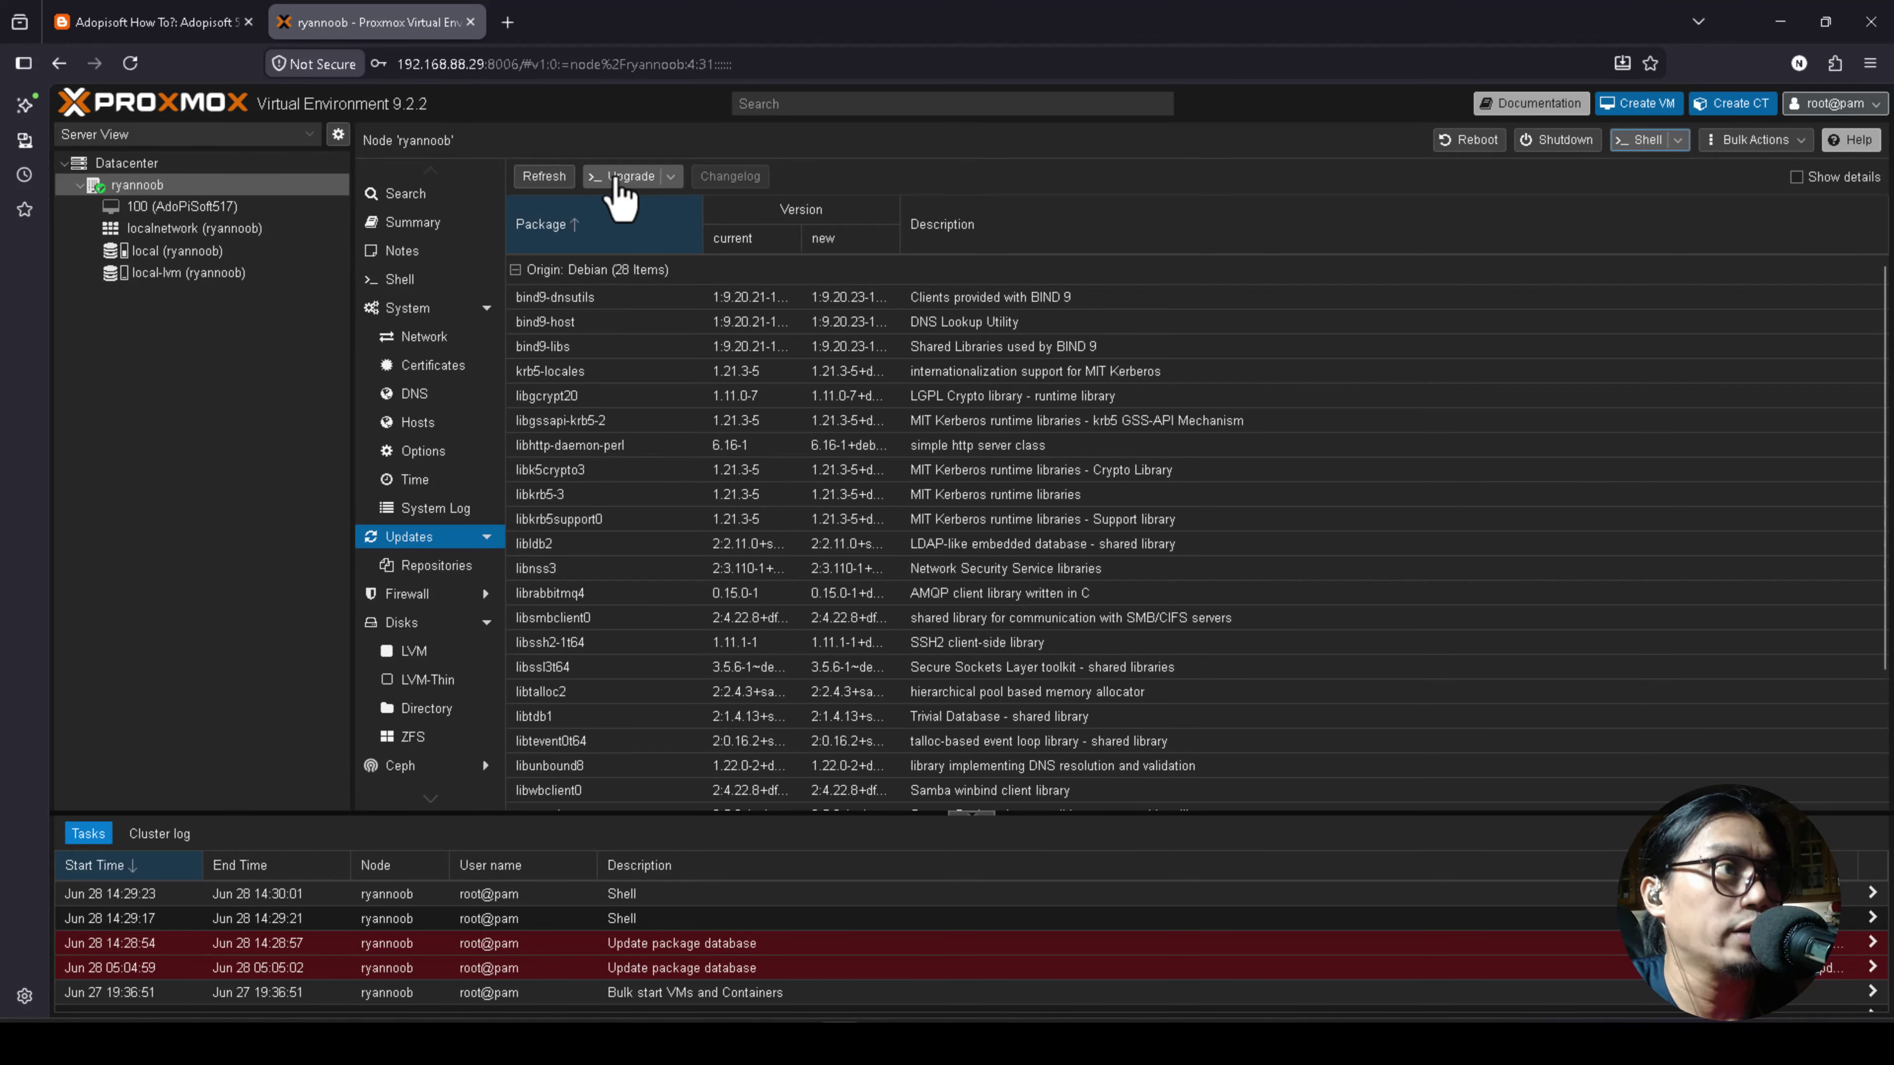
pyautogui.click(616, 181)
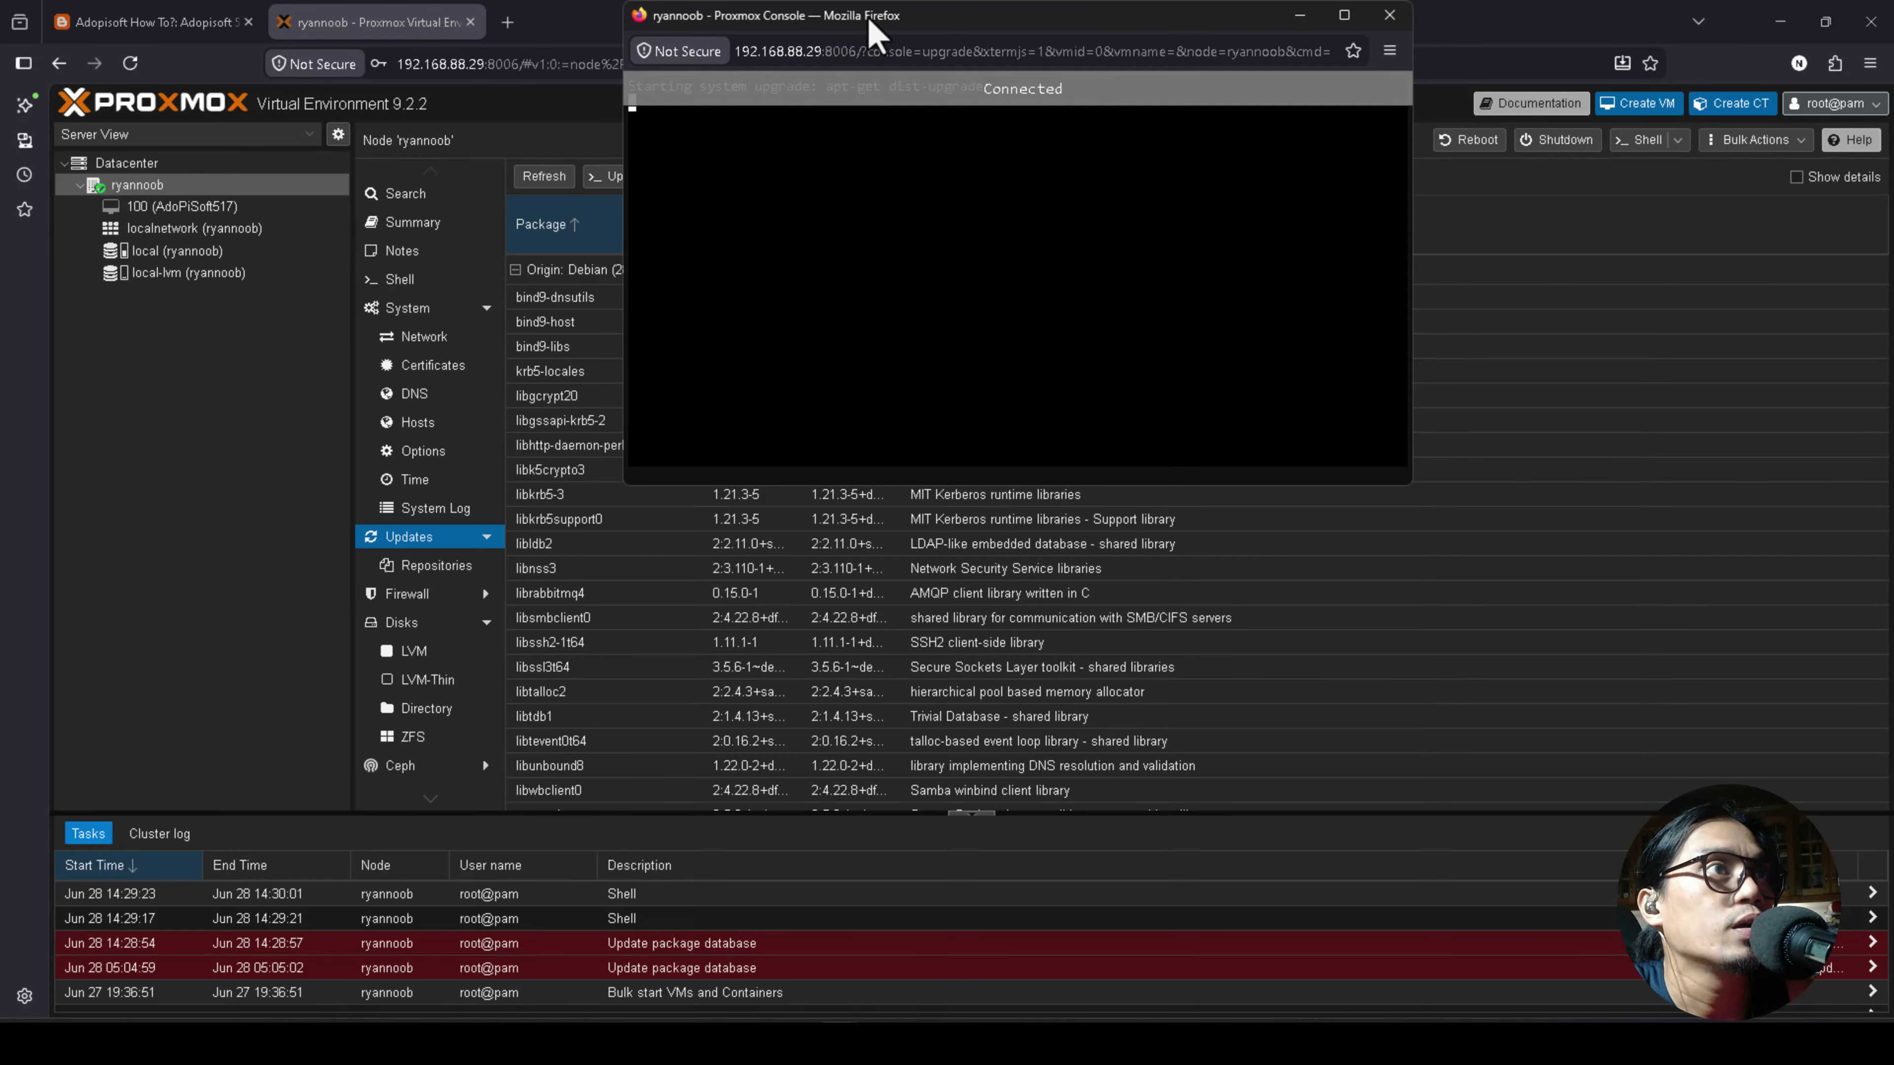
# Confirm continuing the package upgrade, then close the finished console and leave the page.
pyautogui.moveTo(872, 30); pyautogui.dragTo(813, 149)
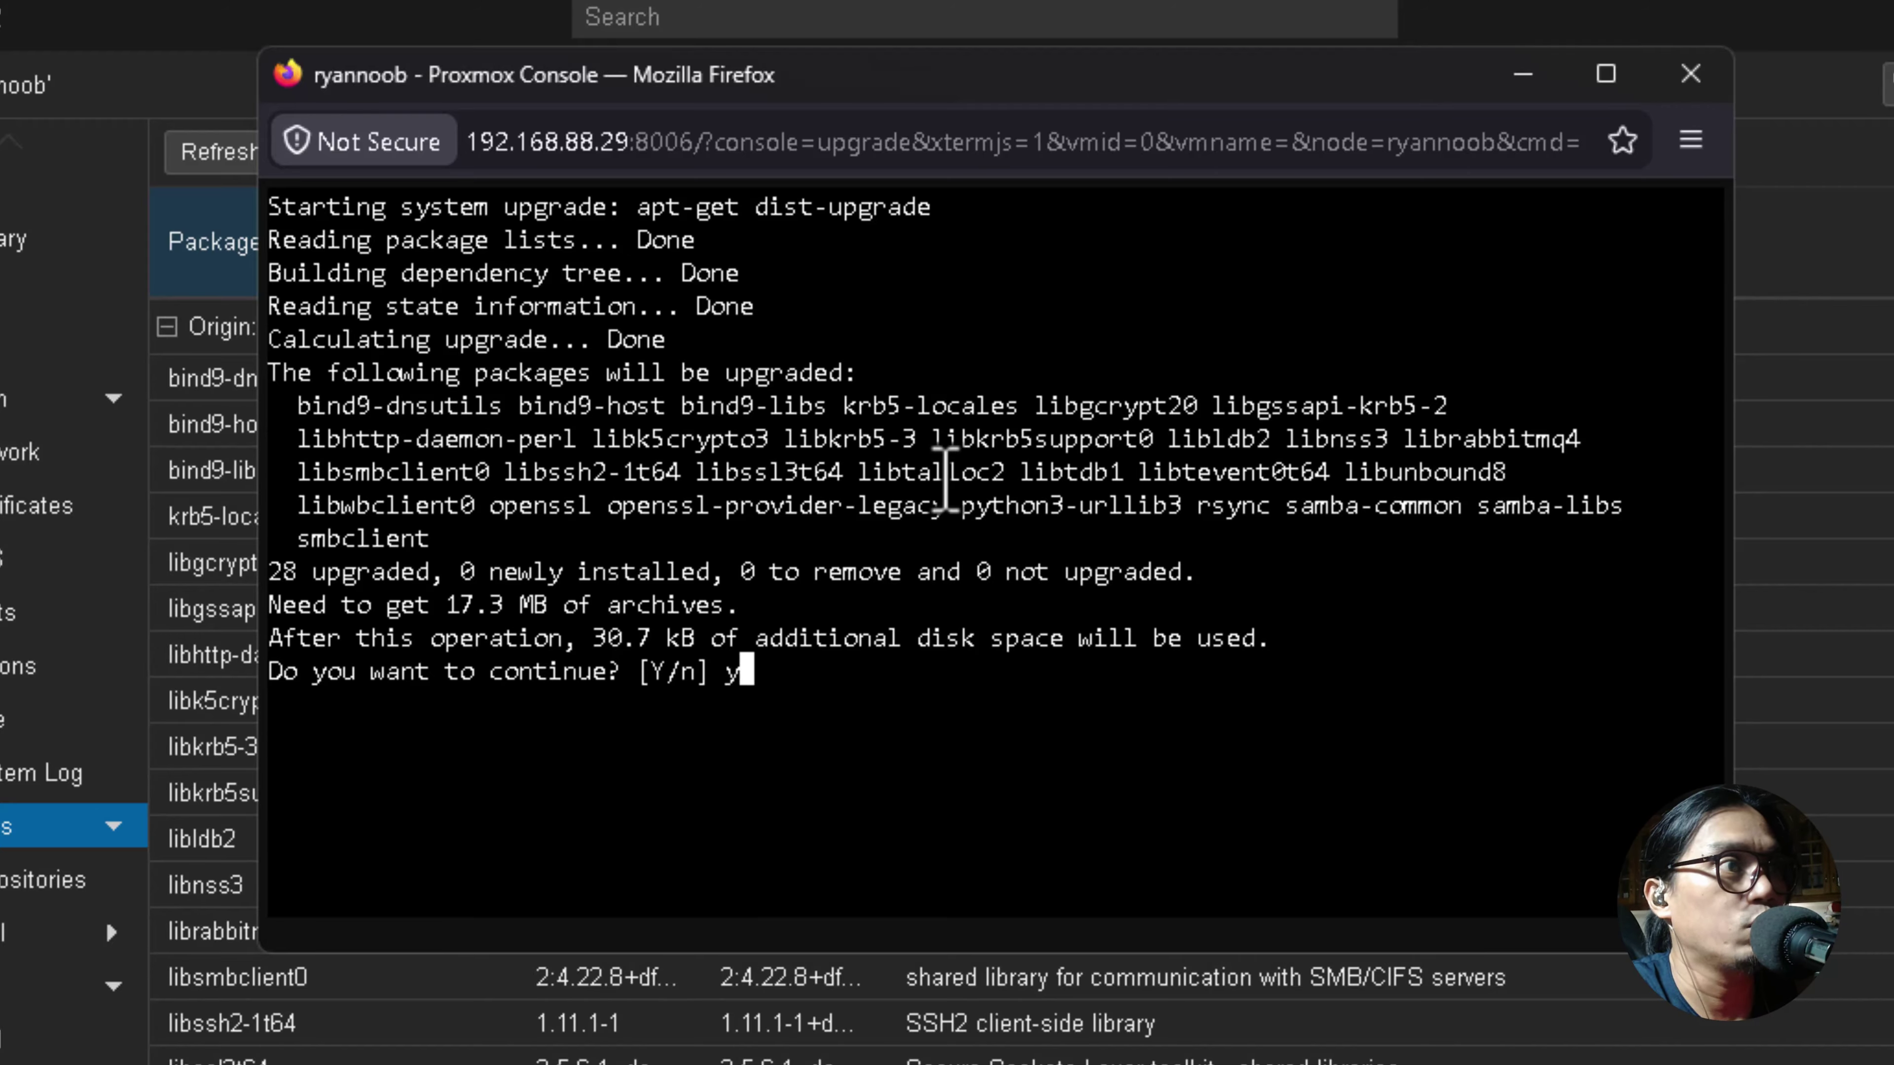
pyautogui.press('Return')
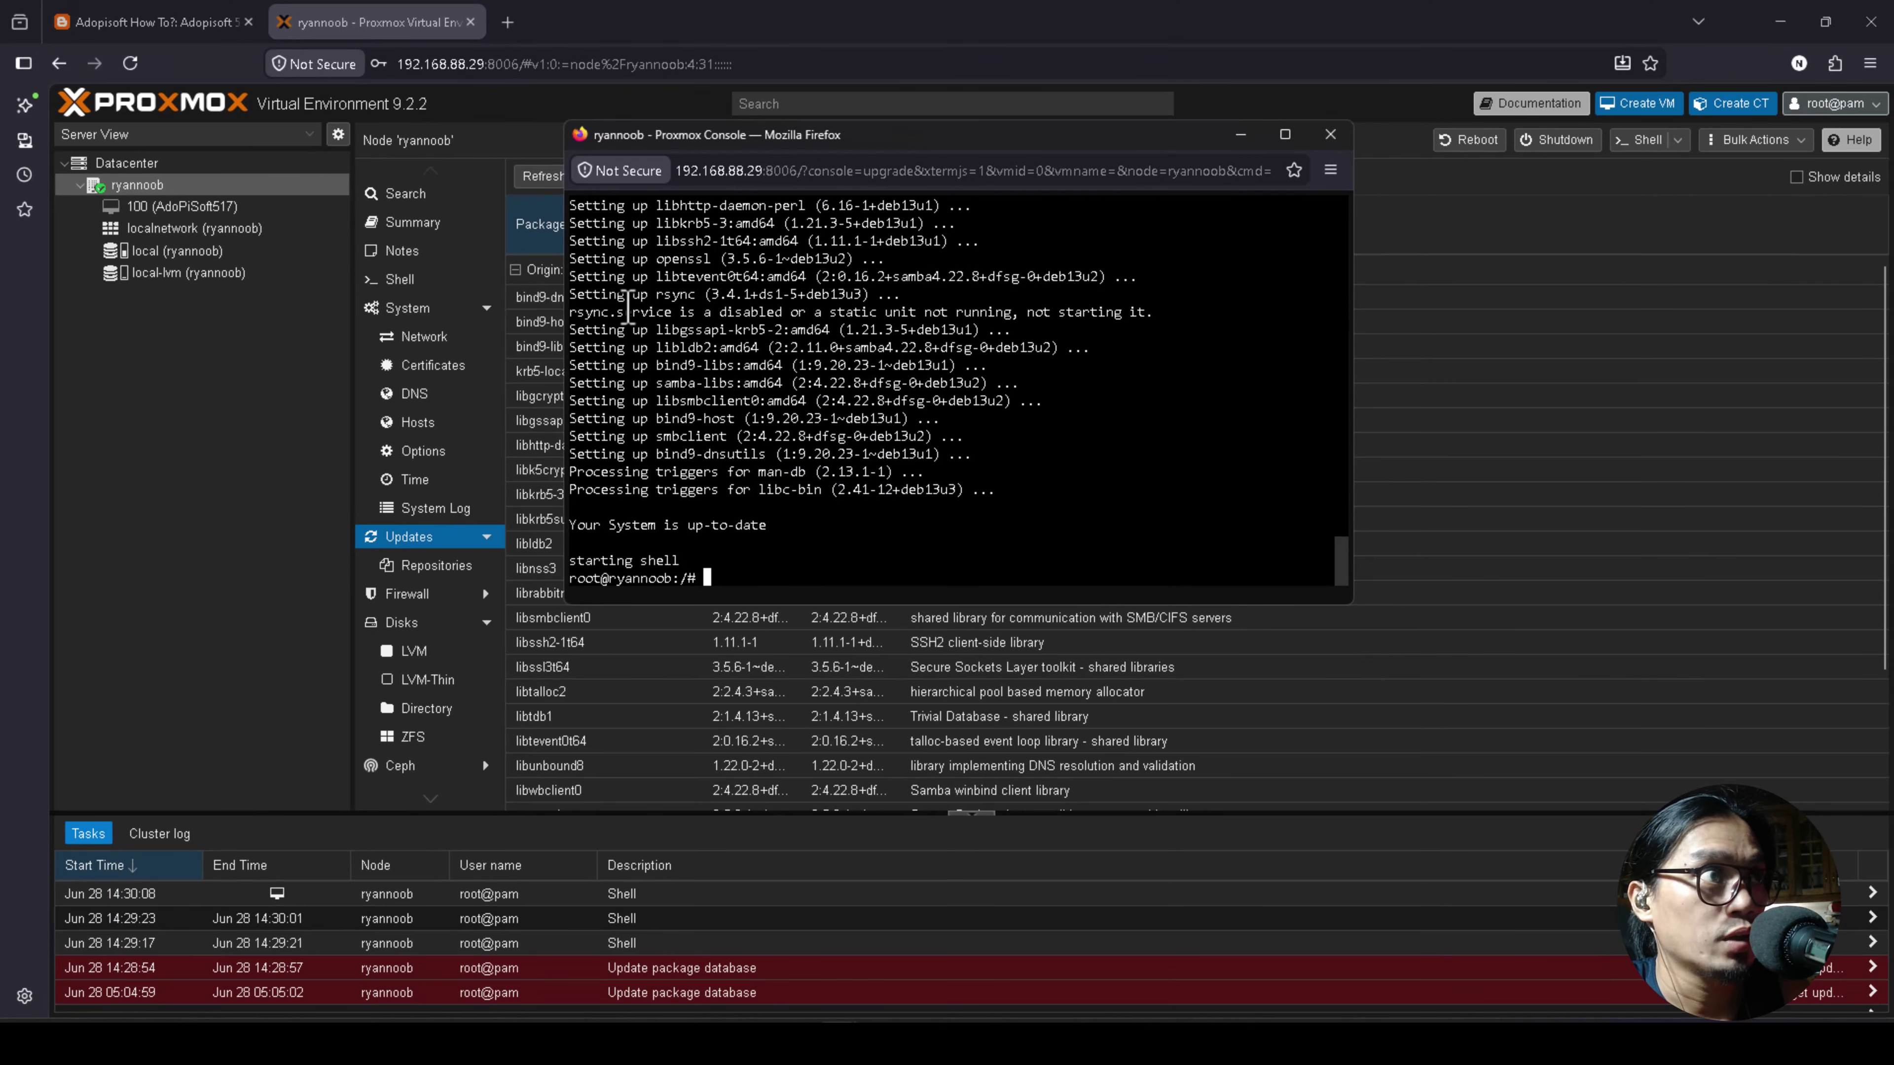
pyautogui.moveTo(843, 138); pyautogui.dragTo(760, 244)
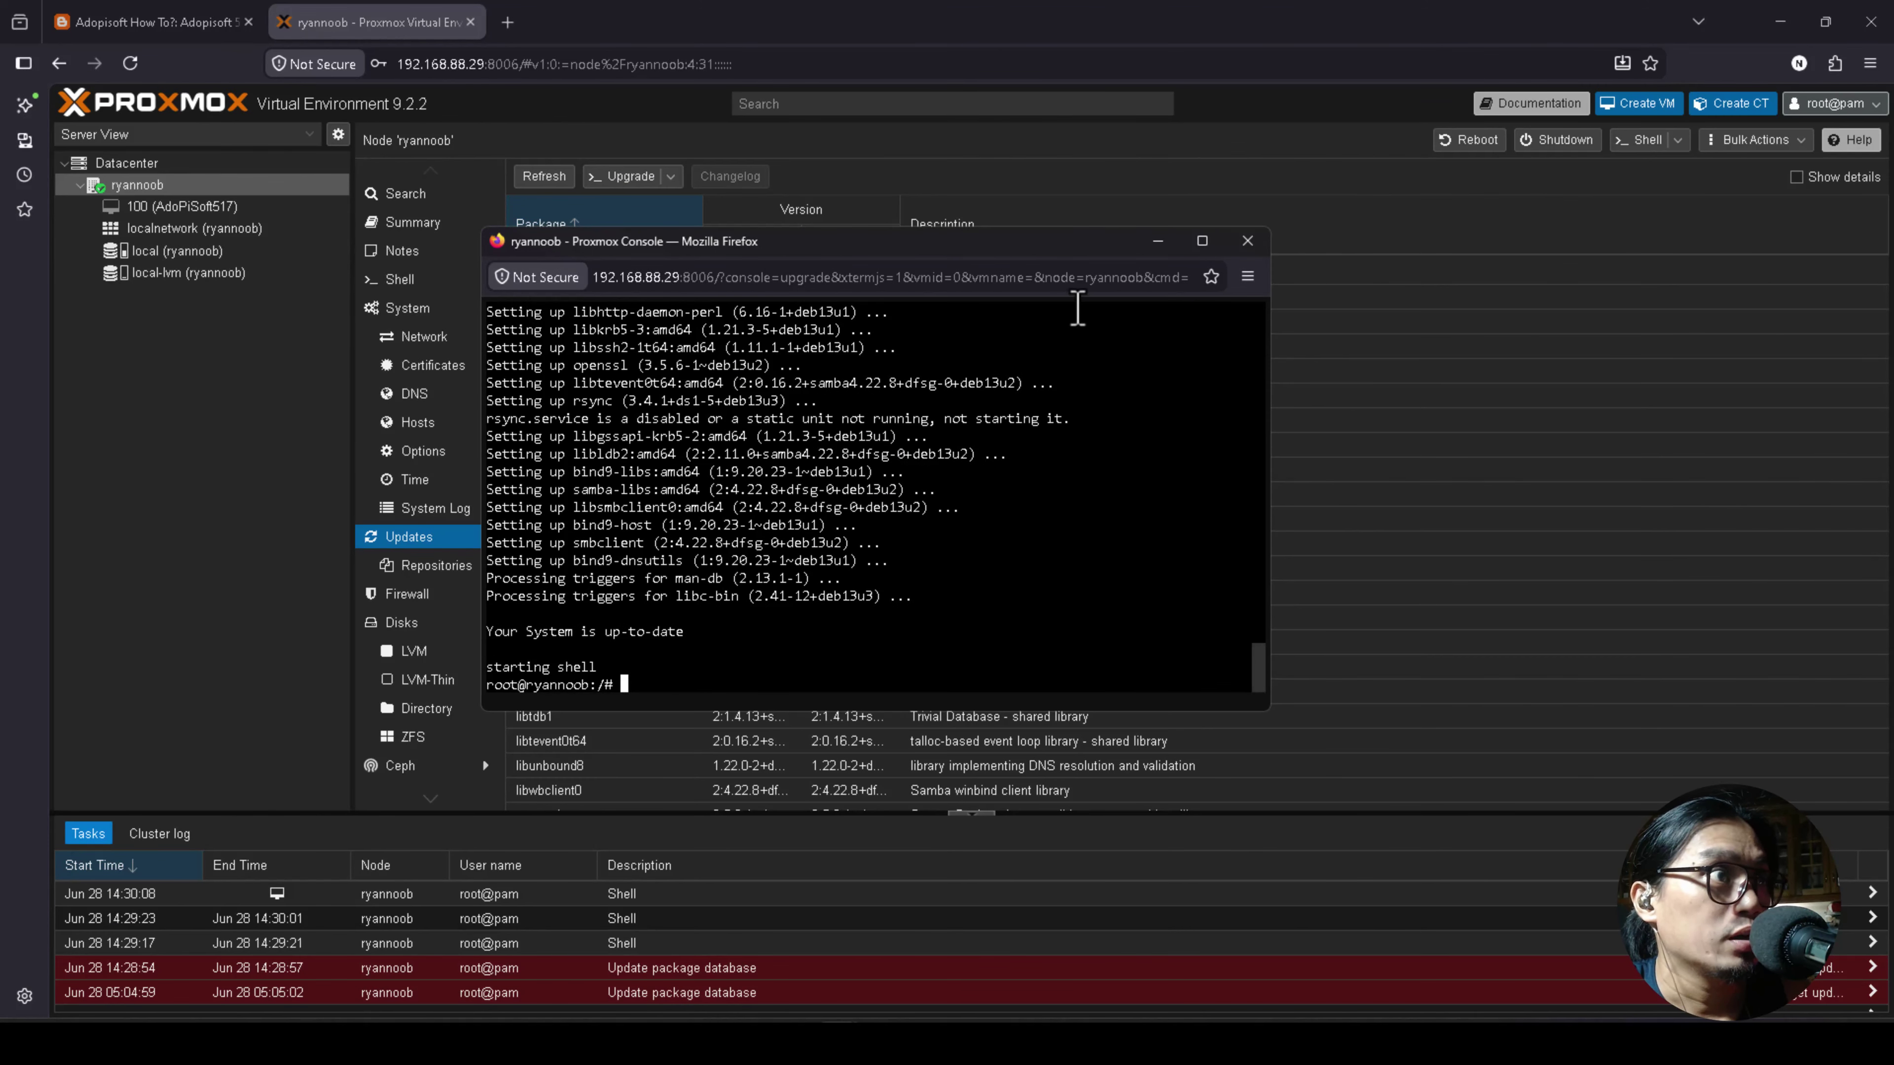
pyautogui.click(1246, 241)
pyautogui.click(894, 542)
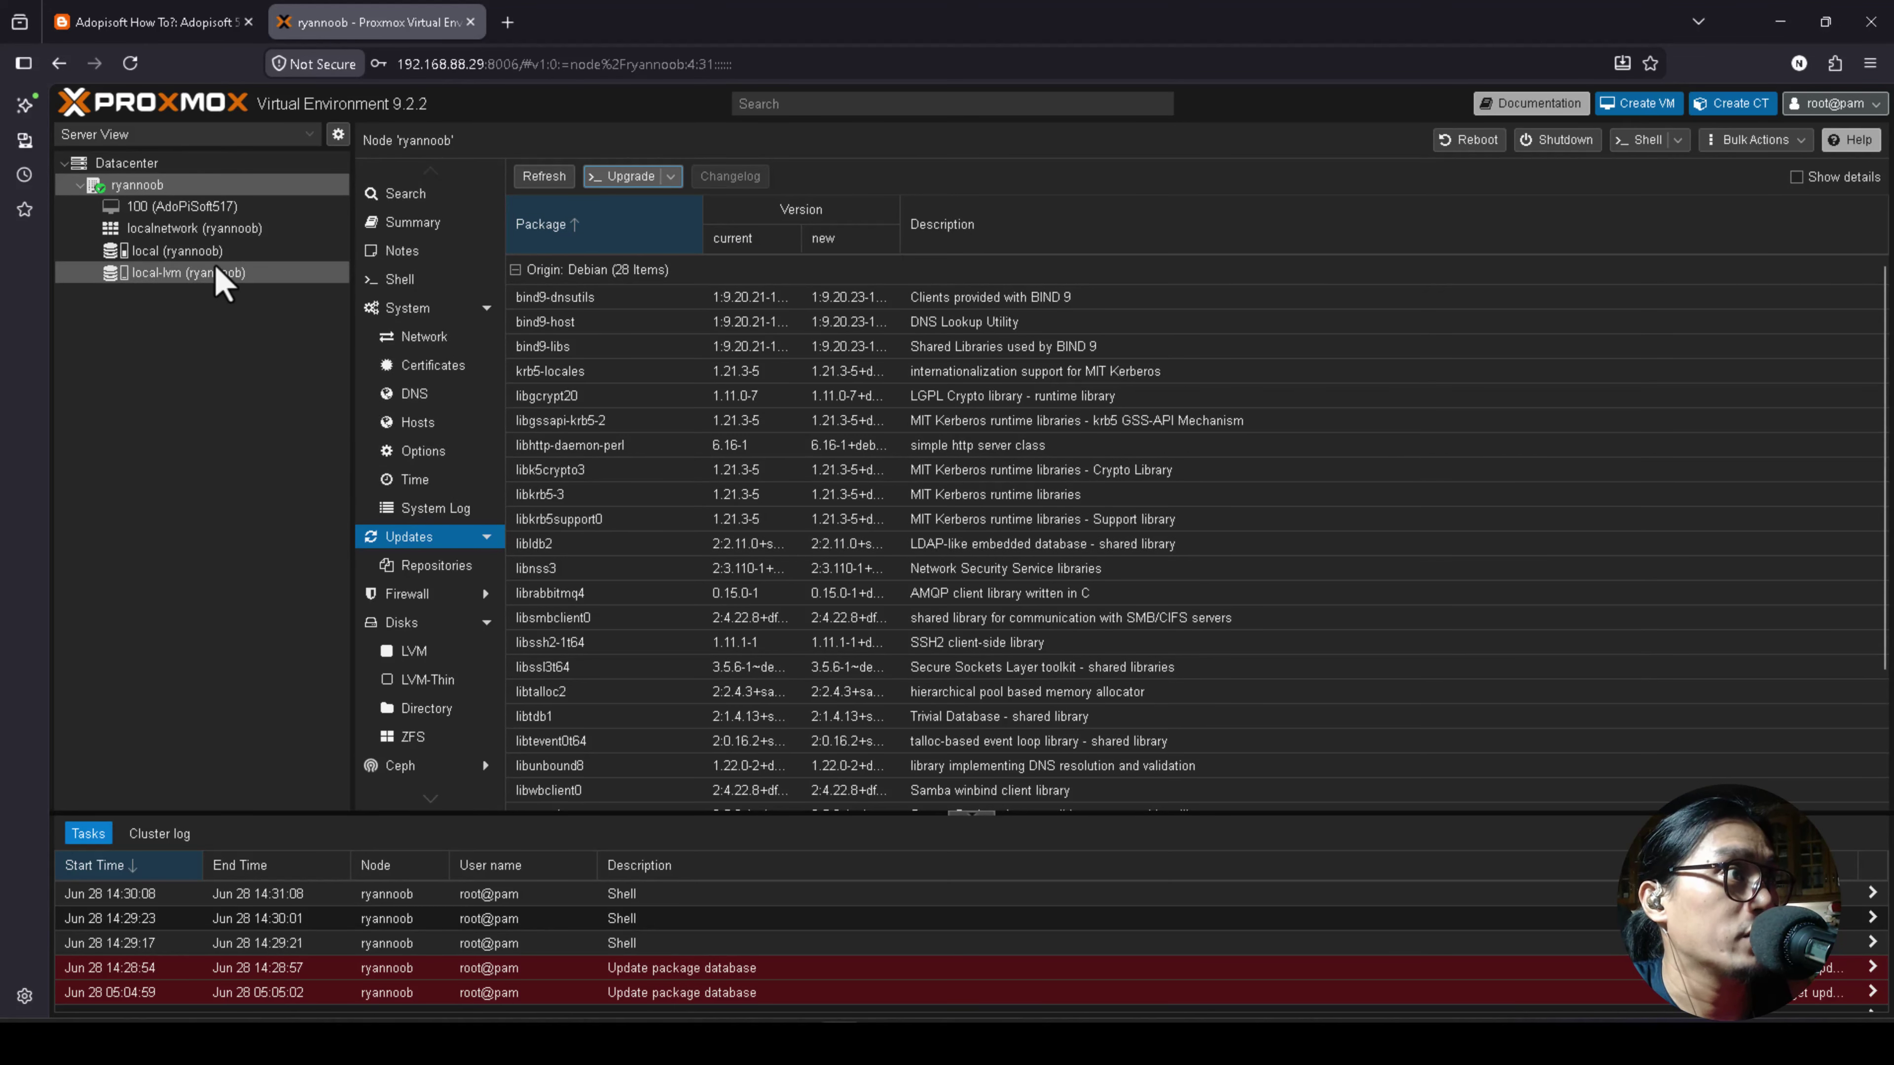
# Open local storage's Import content and select the ADO517_Ubuntu26.img.raw image.
pyautogui.click(179, 250)
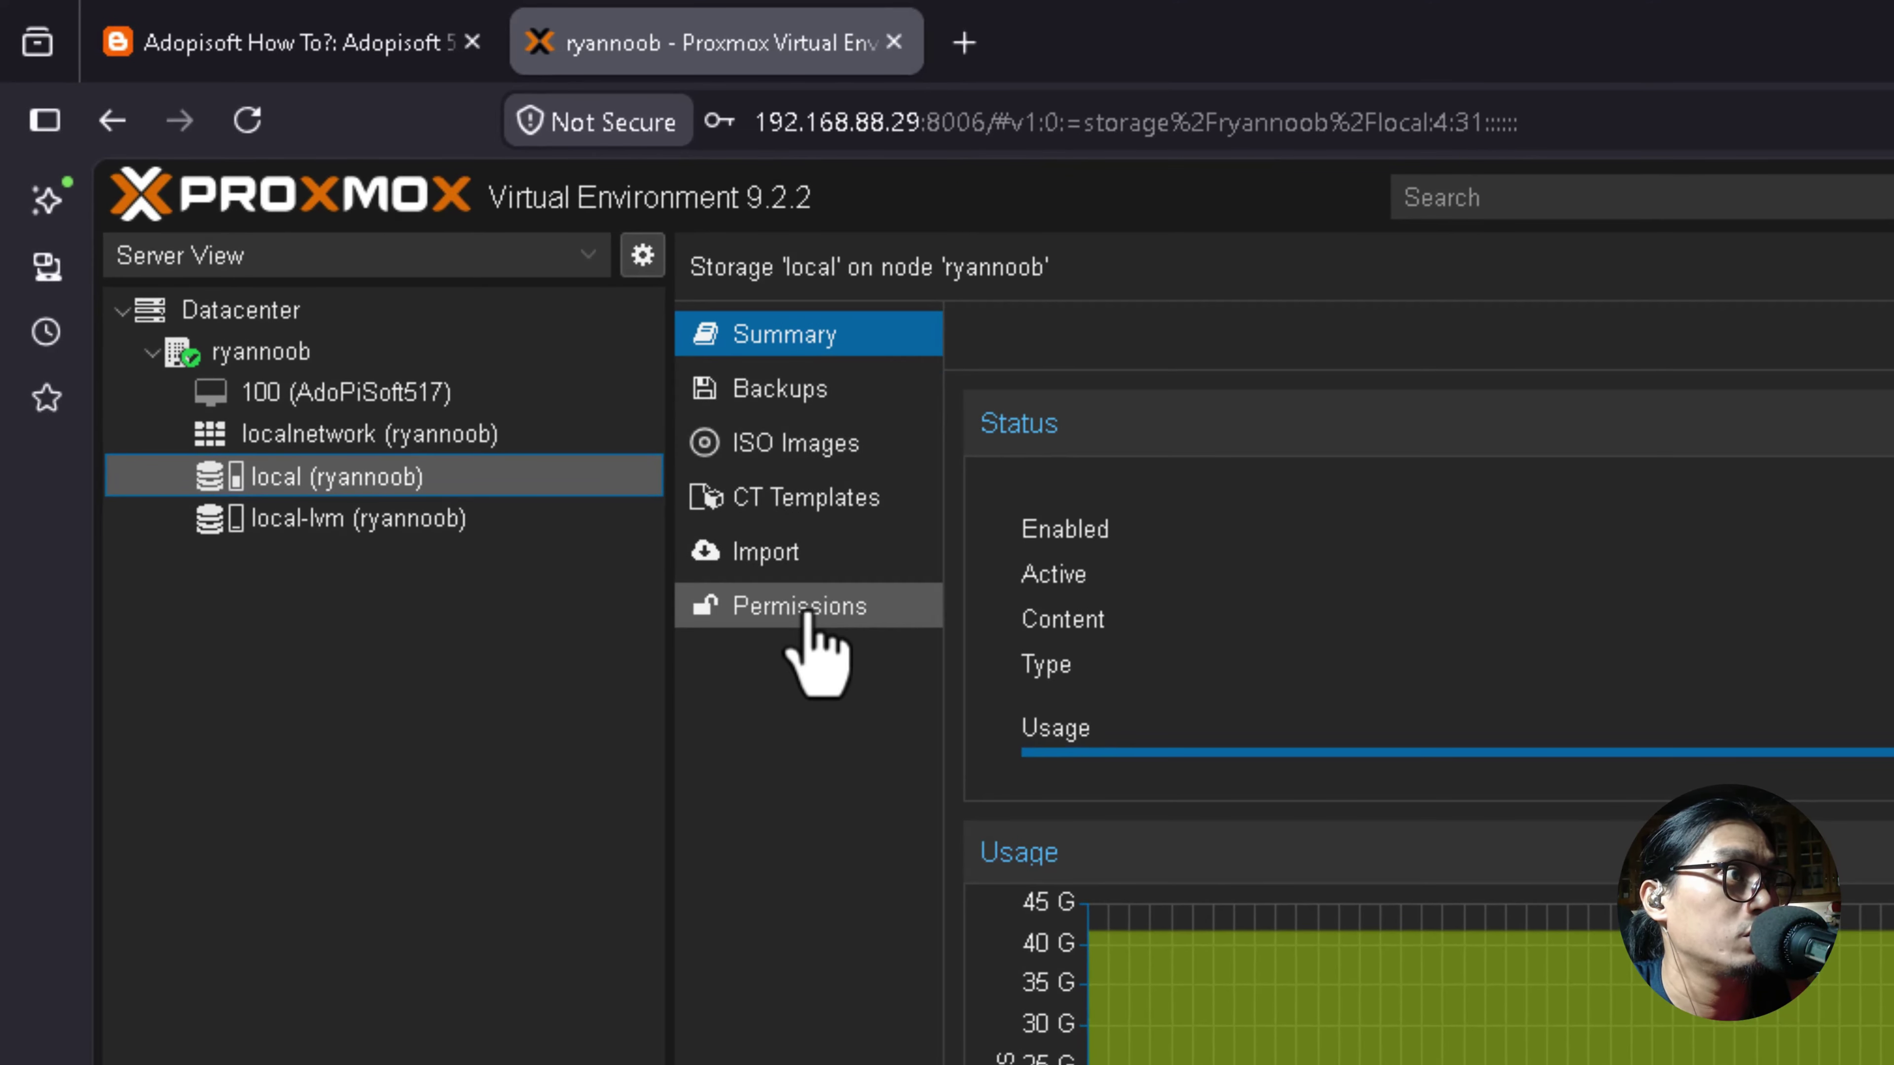
pyautogui.click(682, 493)
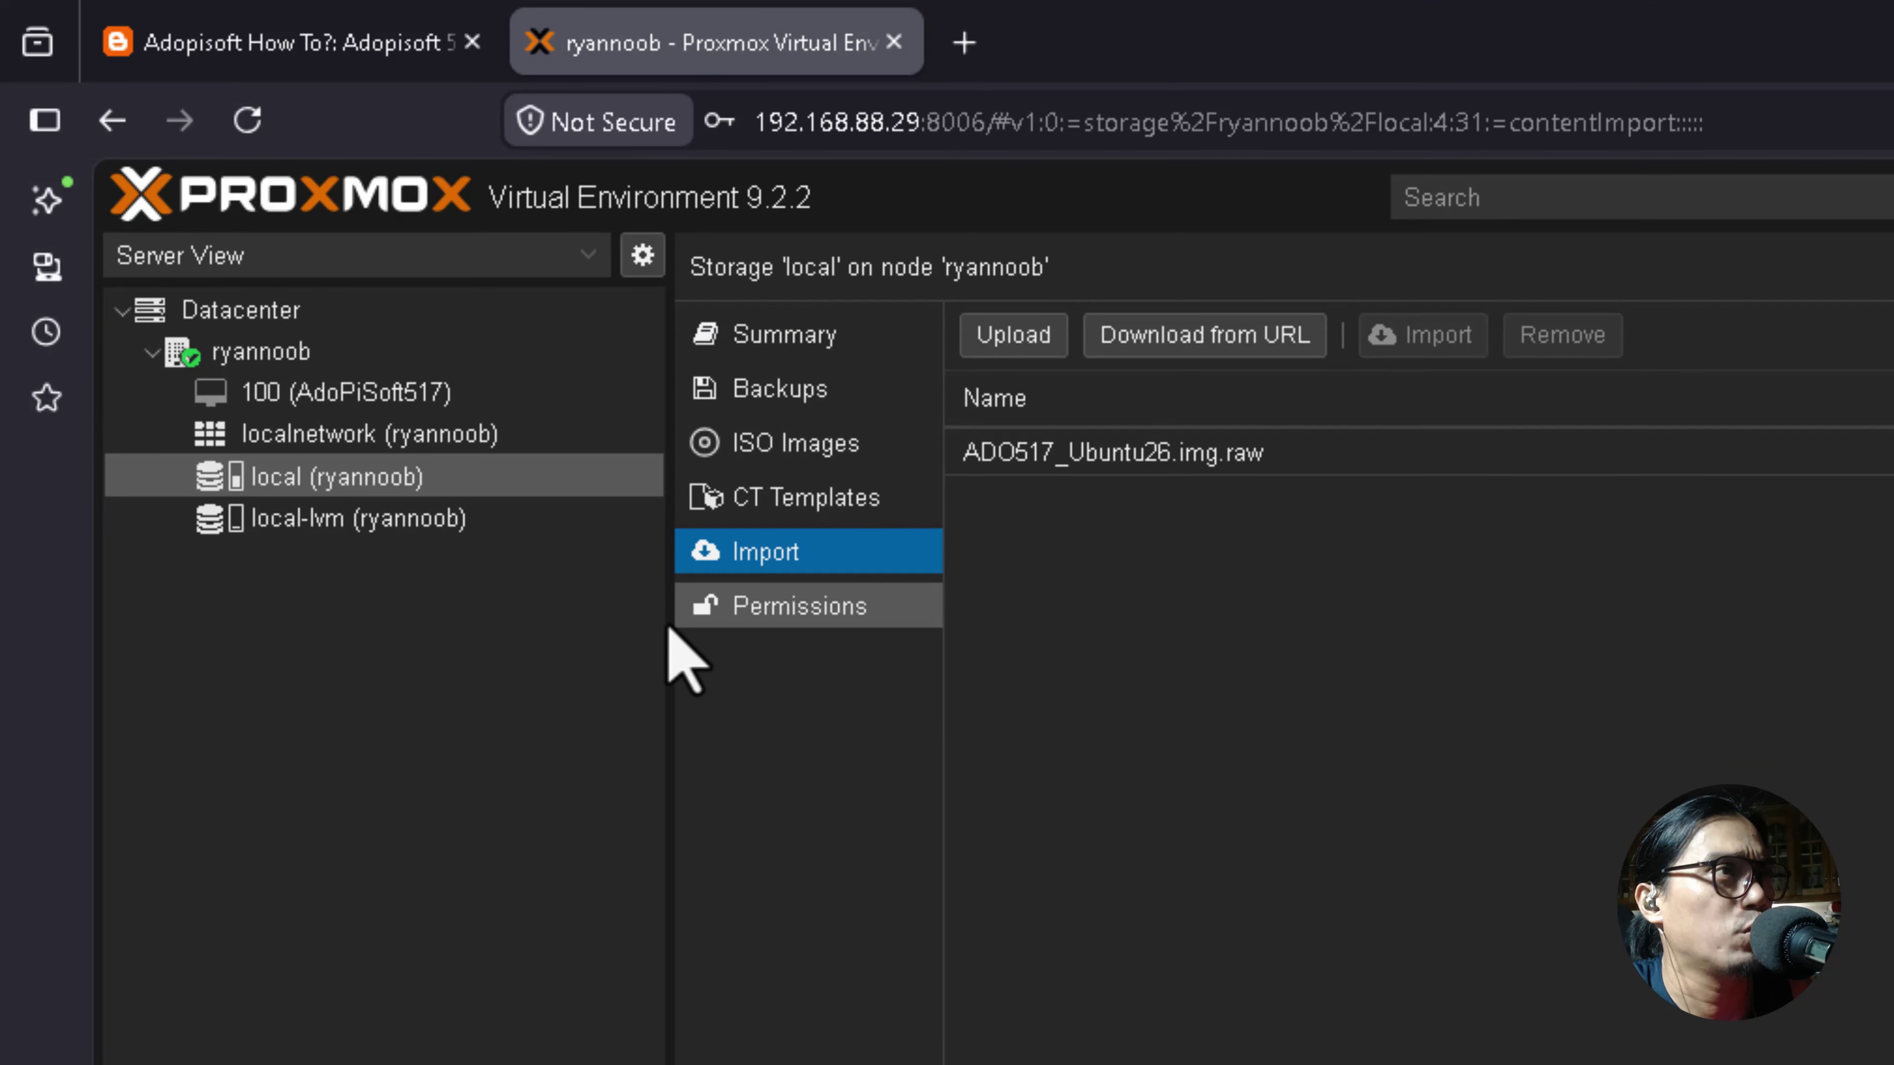
pyautogui.click(1205, 452)
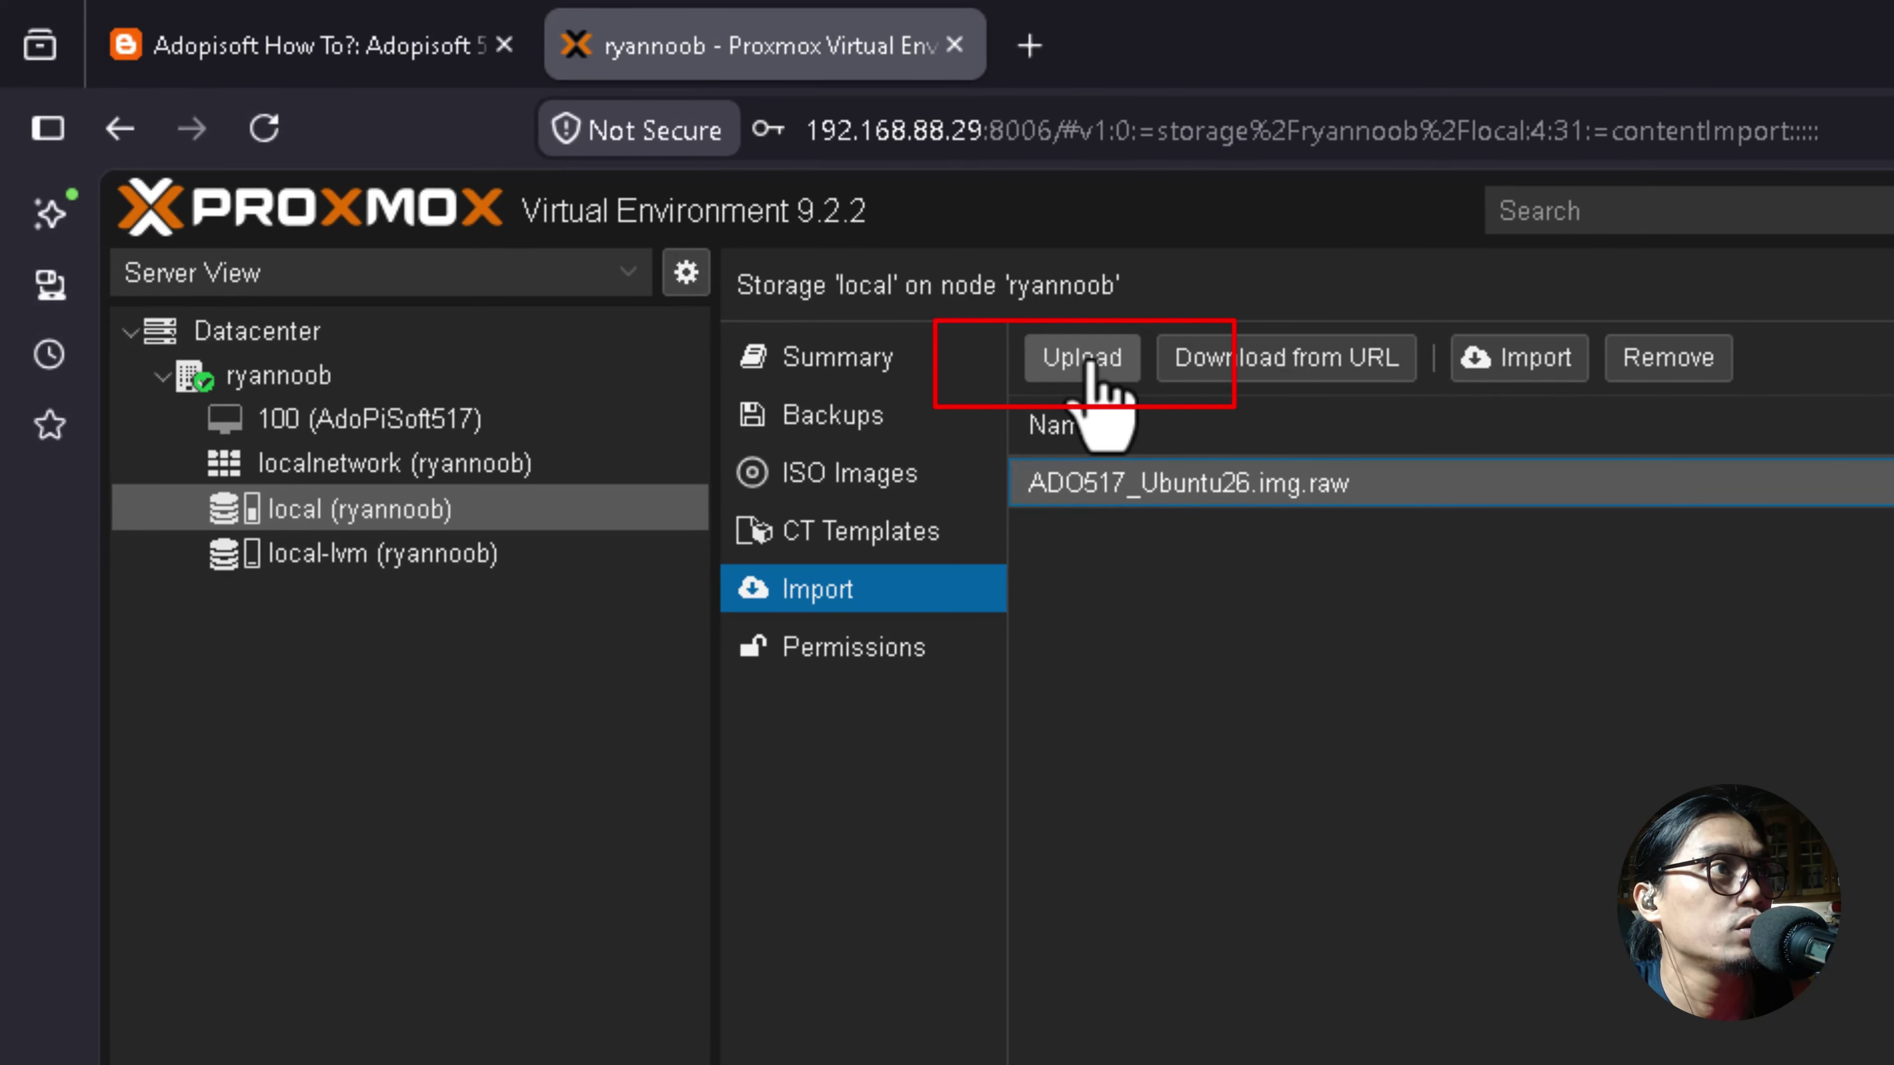
# Upload ADO517_Ubuntu26.img to local import storage, then return to node ryannoob's Updates.
pyautogui.click(1084, 360)
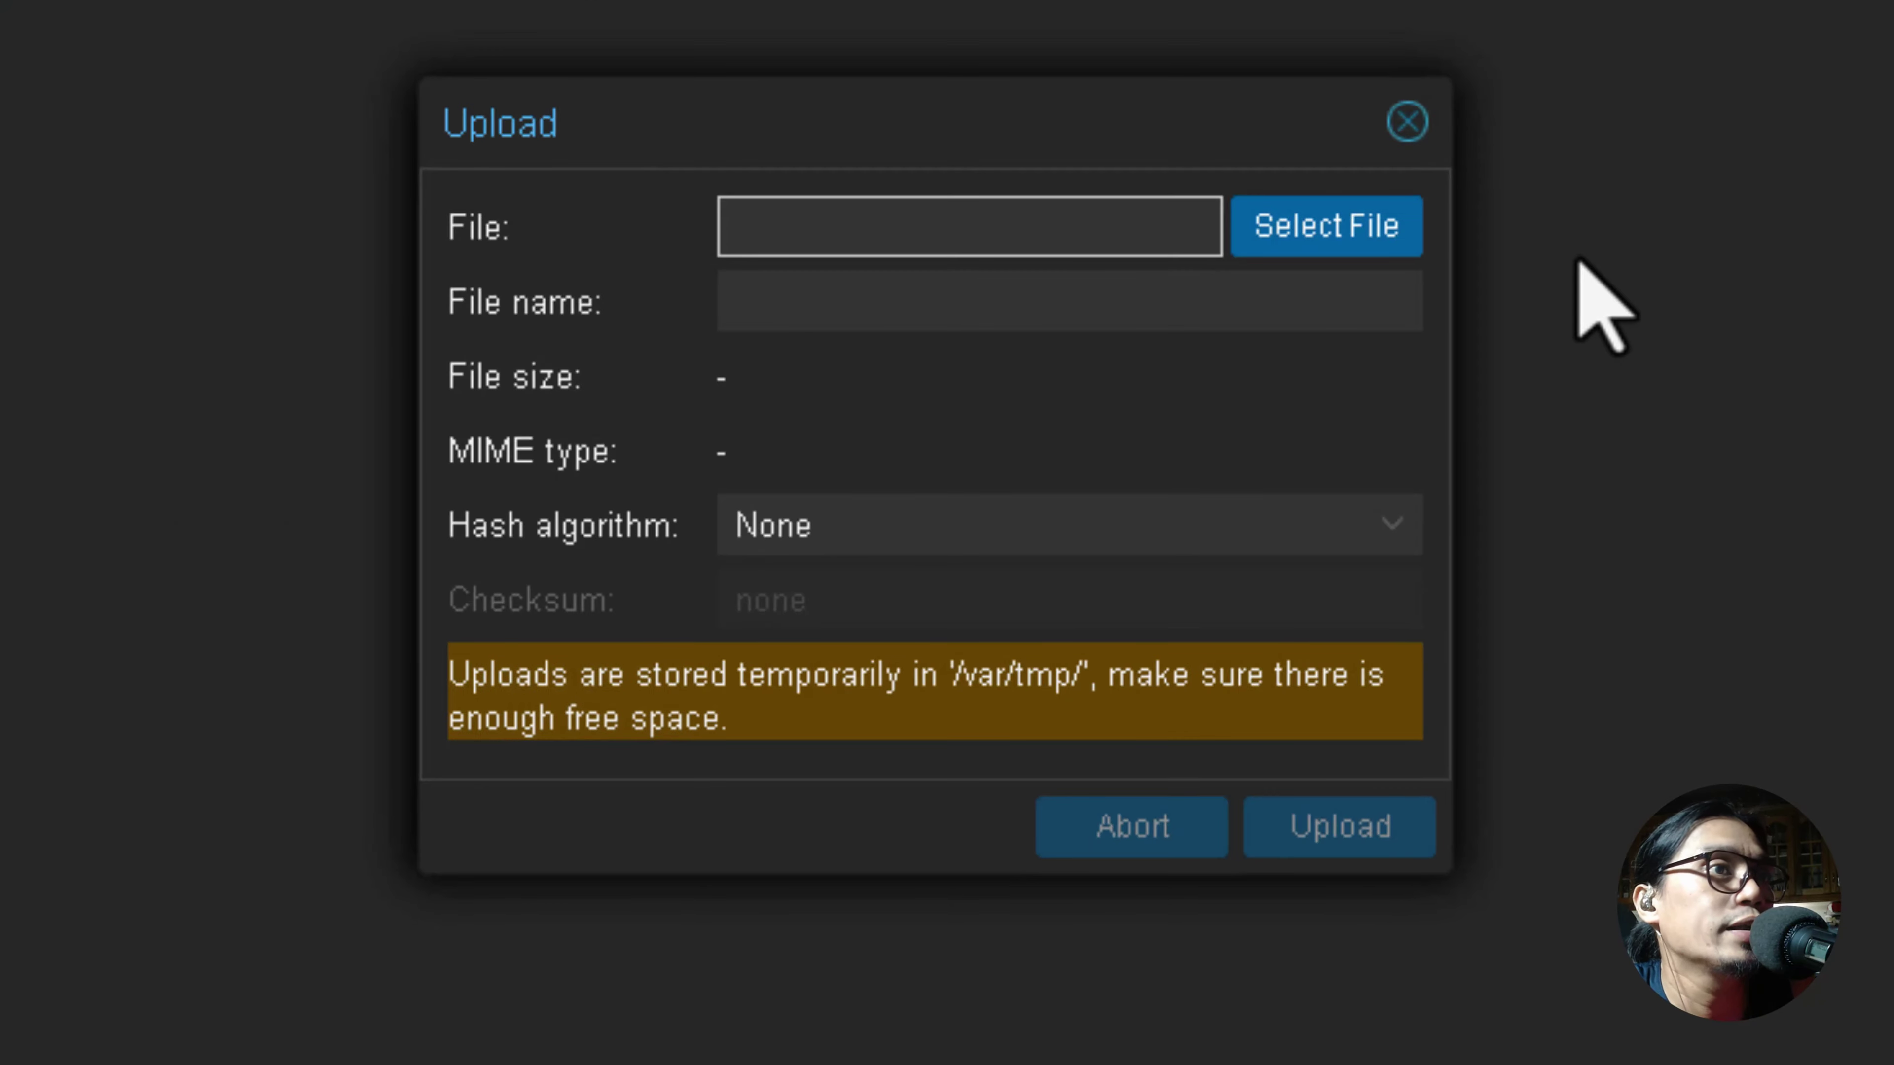
pyautogui.click(1372, 297)
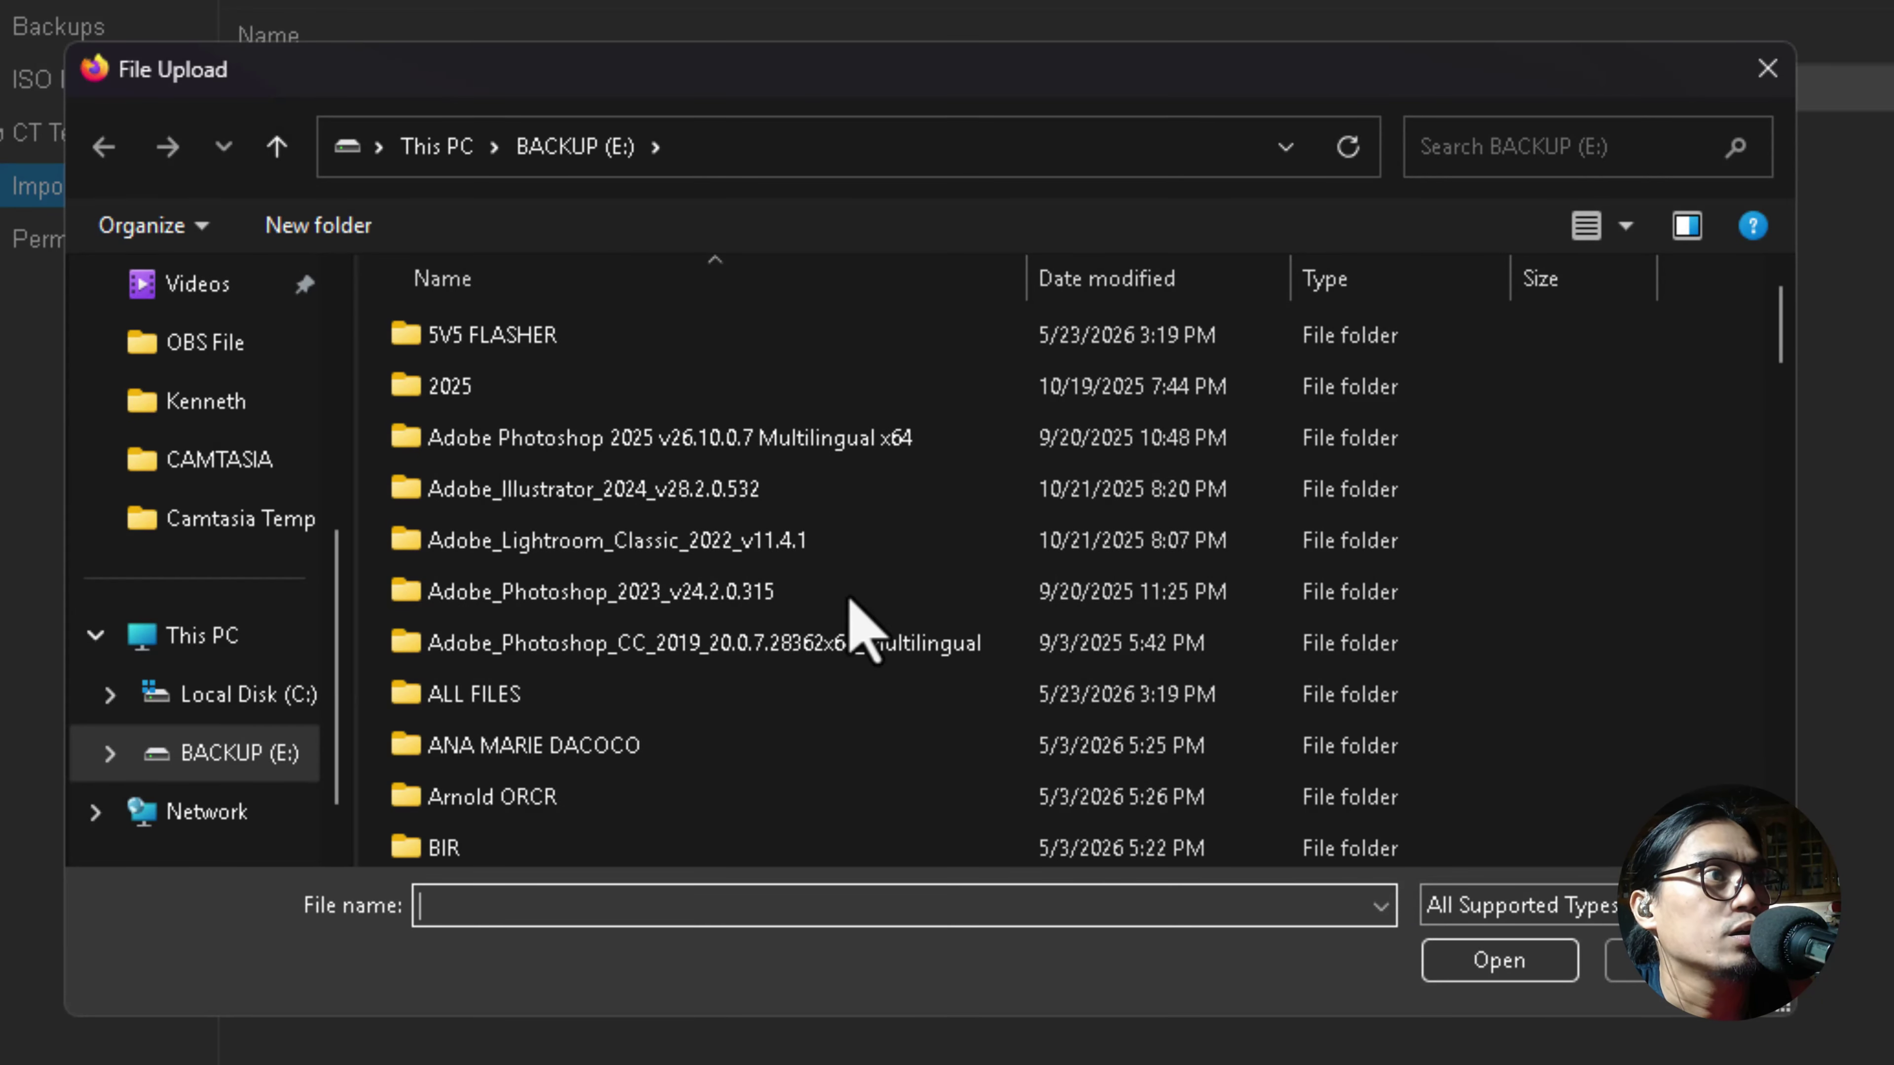
pyautogui.scroll(-18, 779, 388)
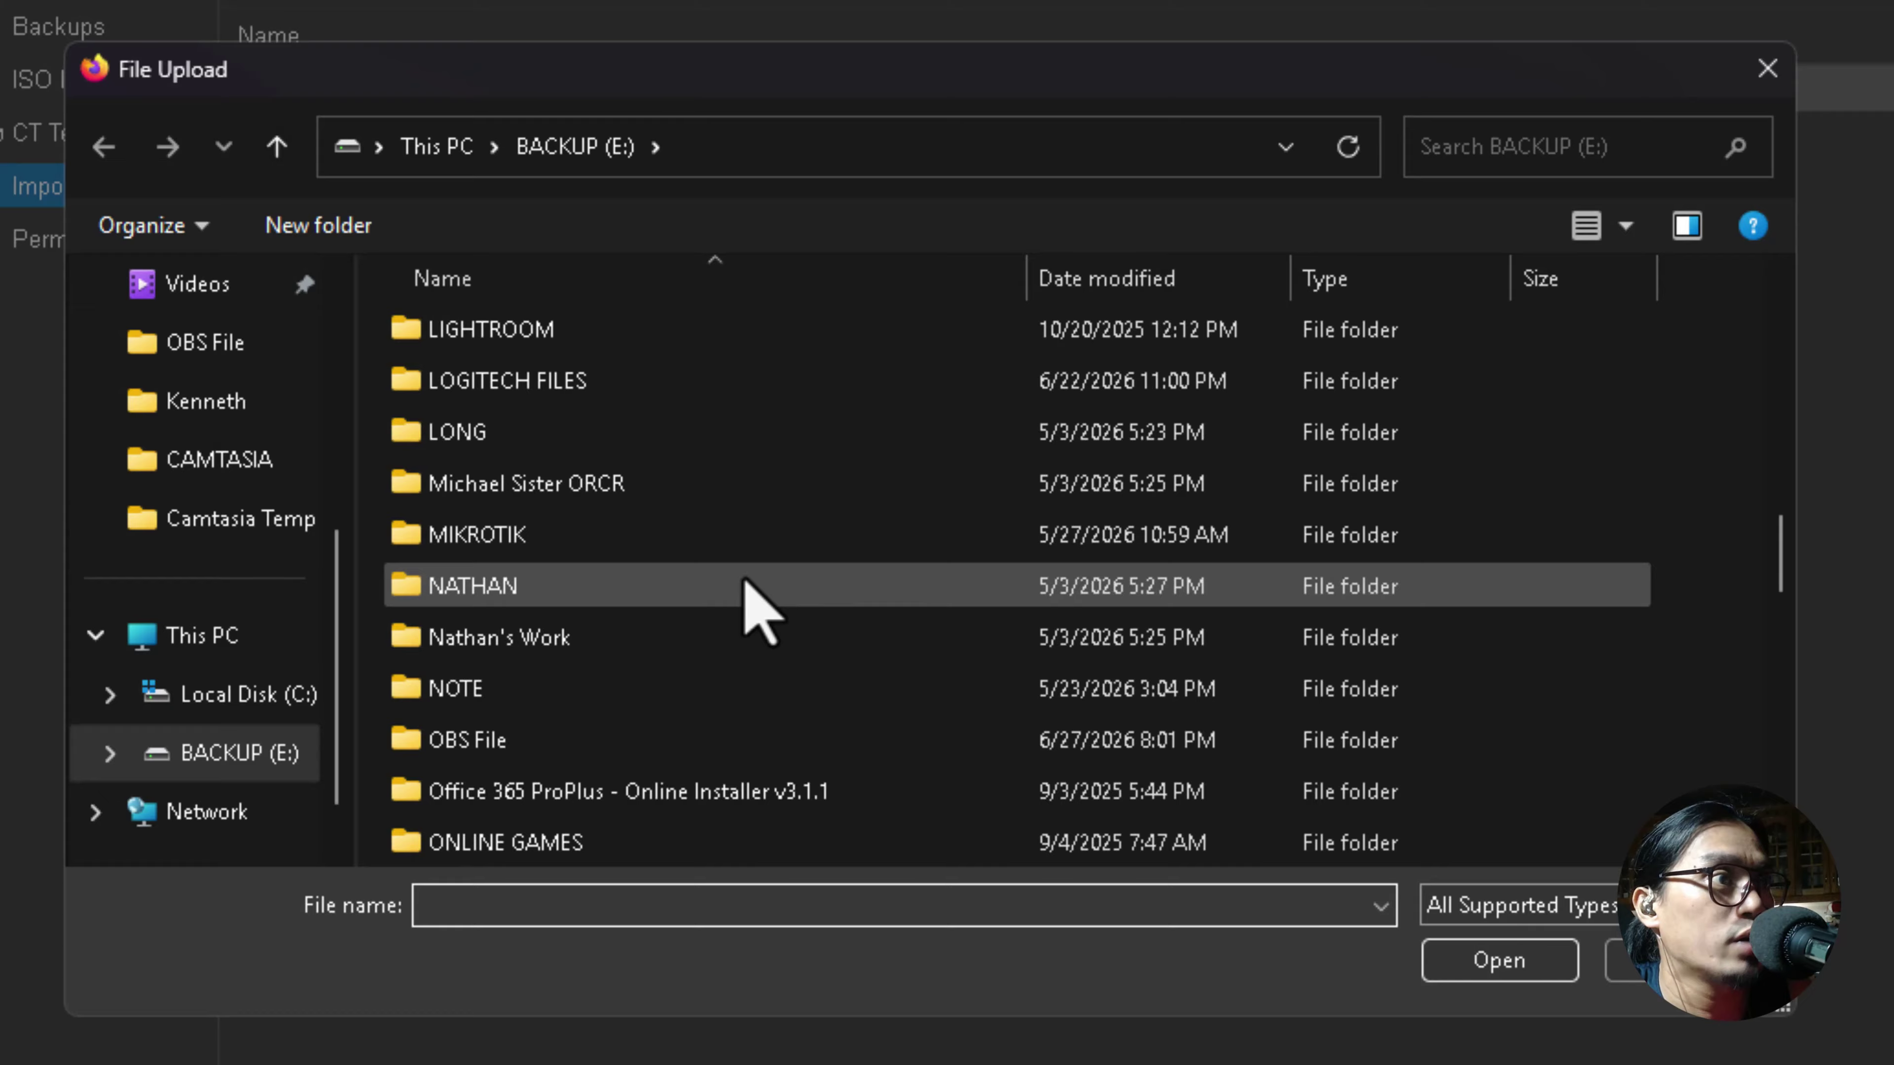
pyautogui.scroll(-8, 760, 600)
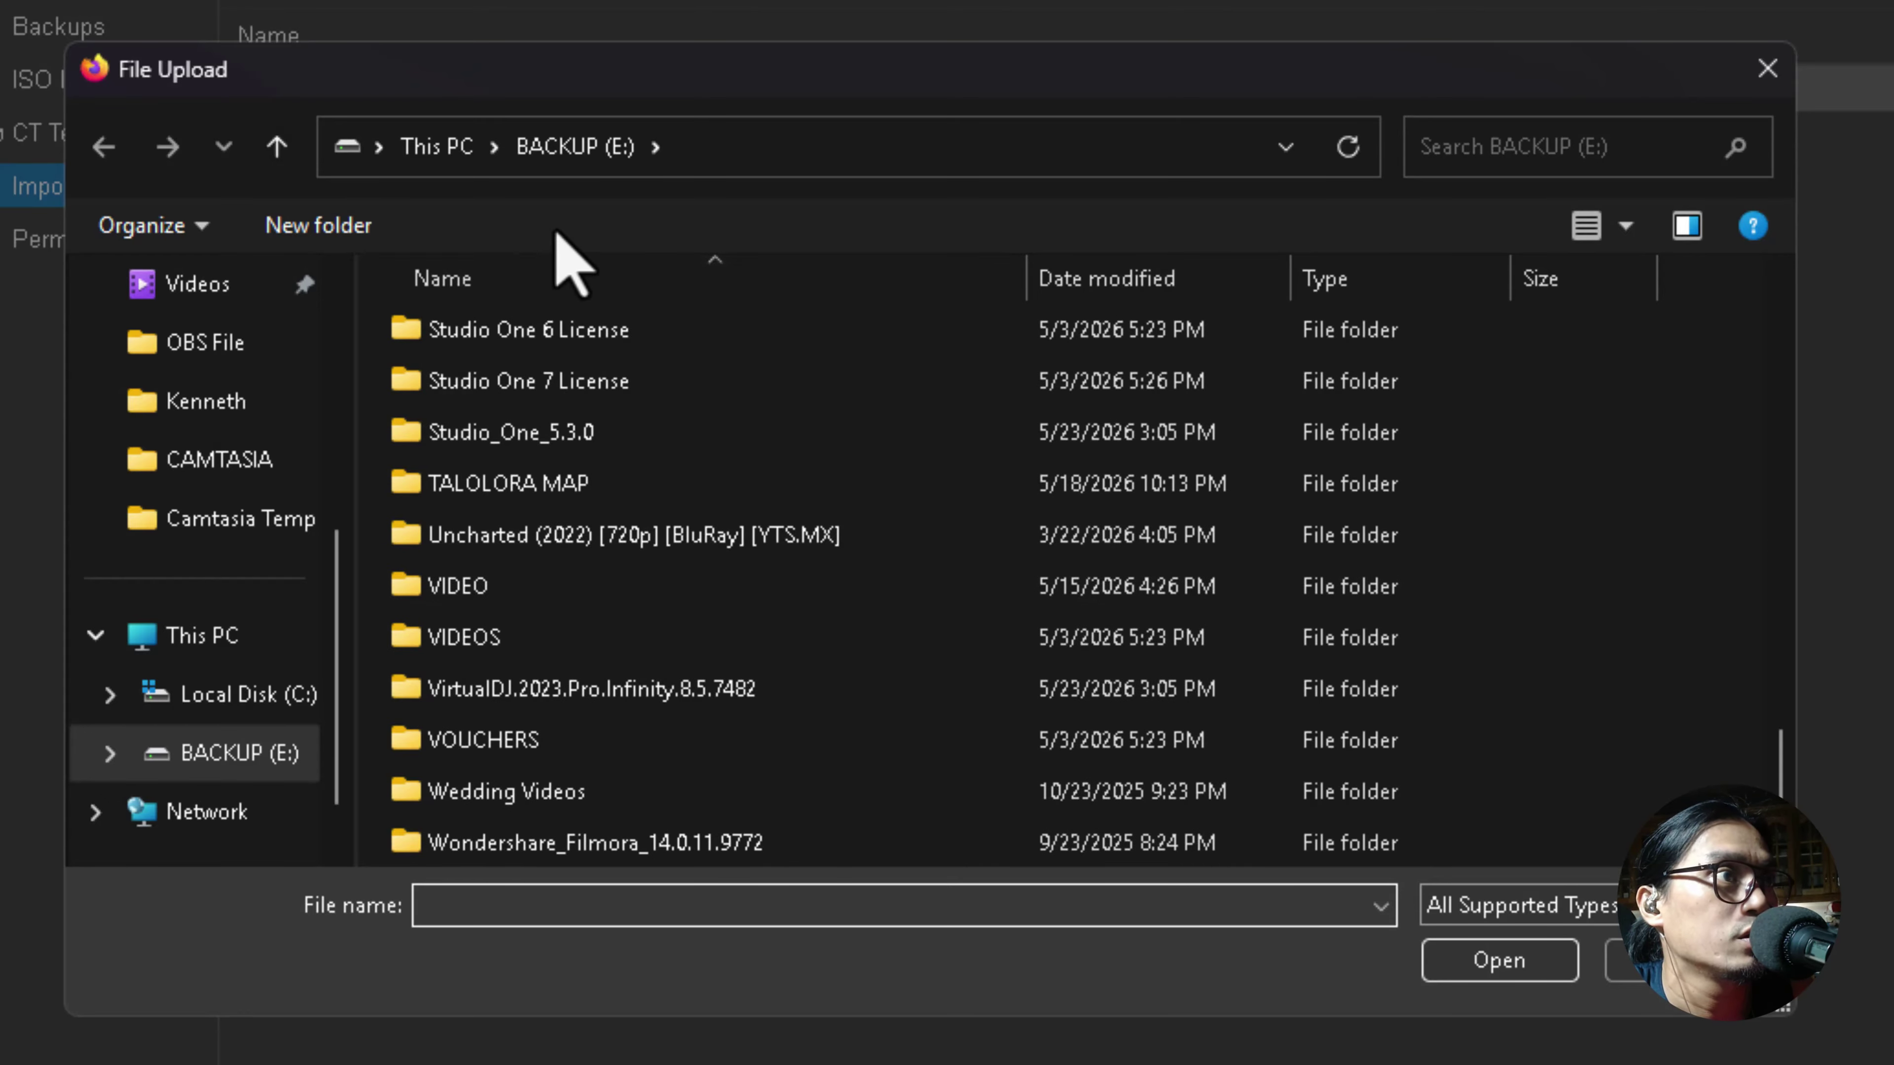
pyautogui.scroll(-2, 537, 734)
pyautogui.click(611, 794)
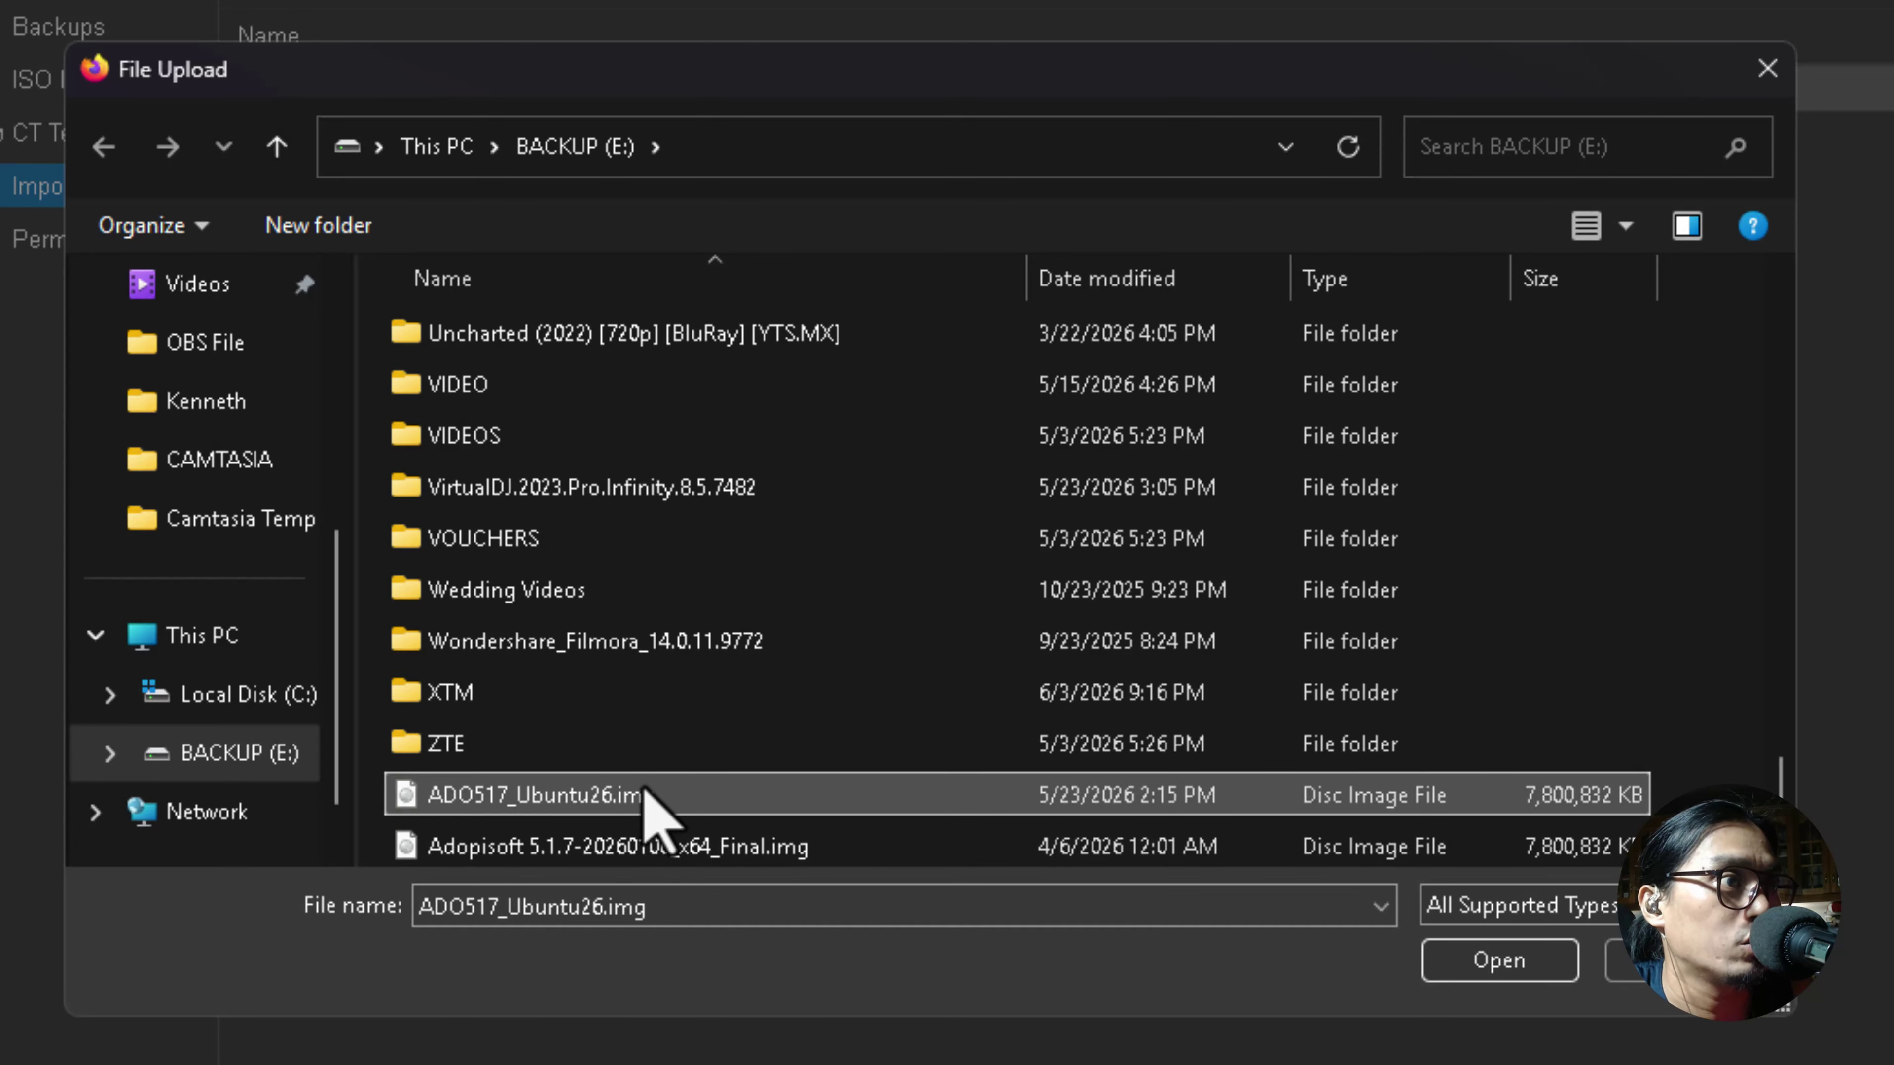
pyautogui.click(1497, 962)
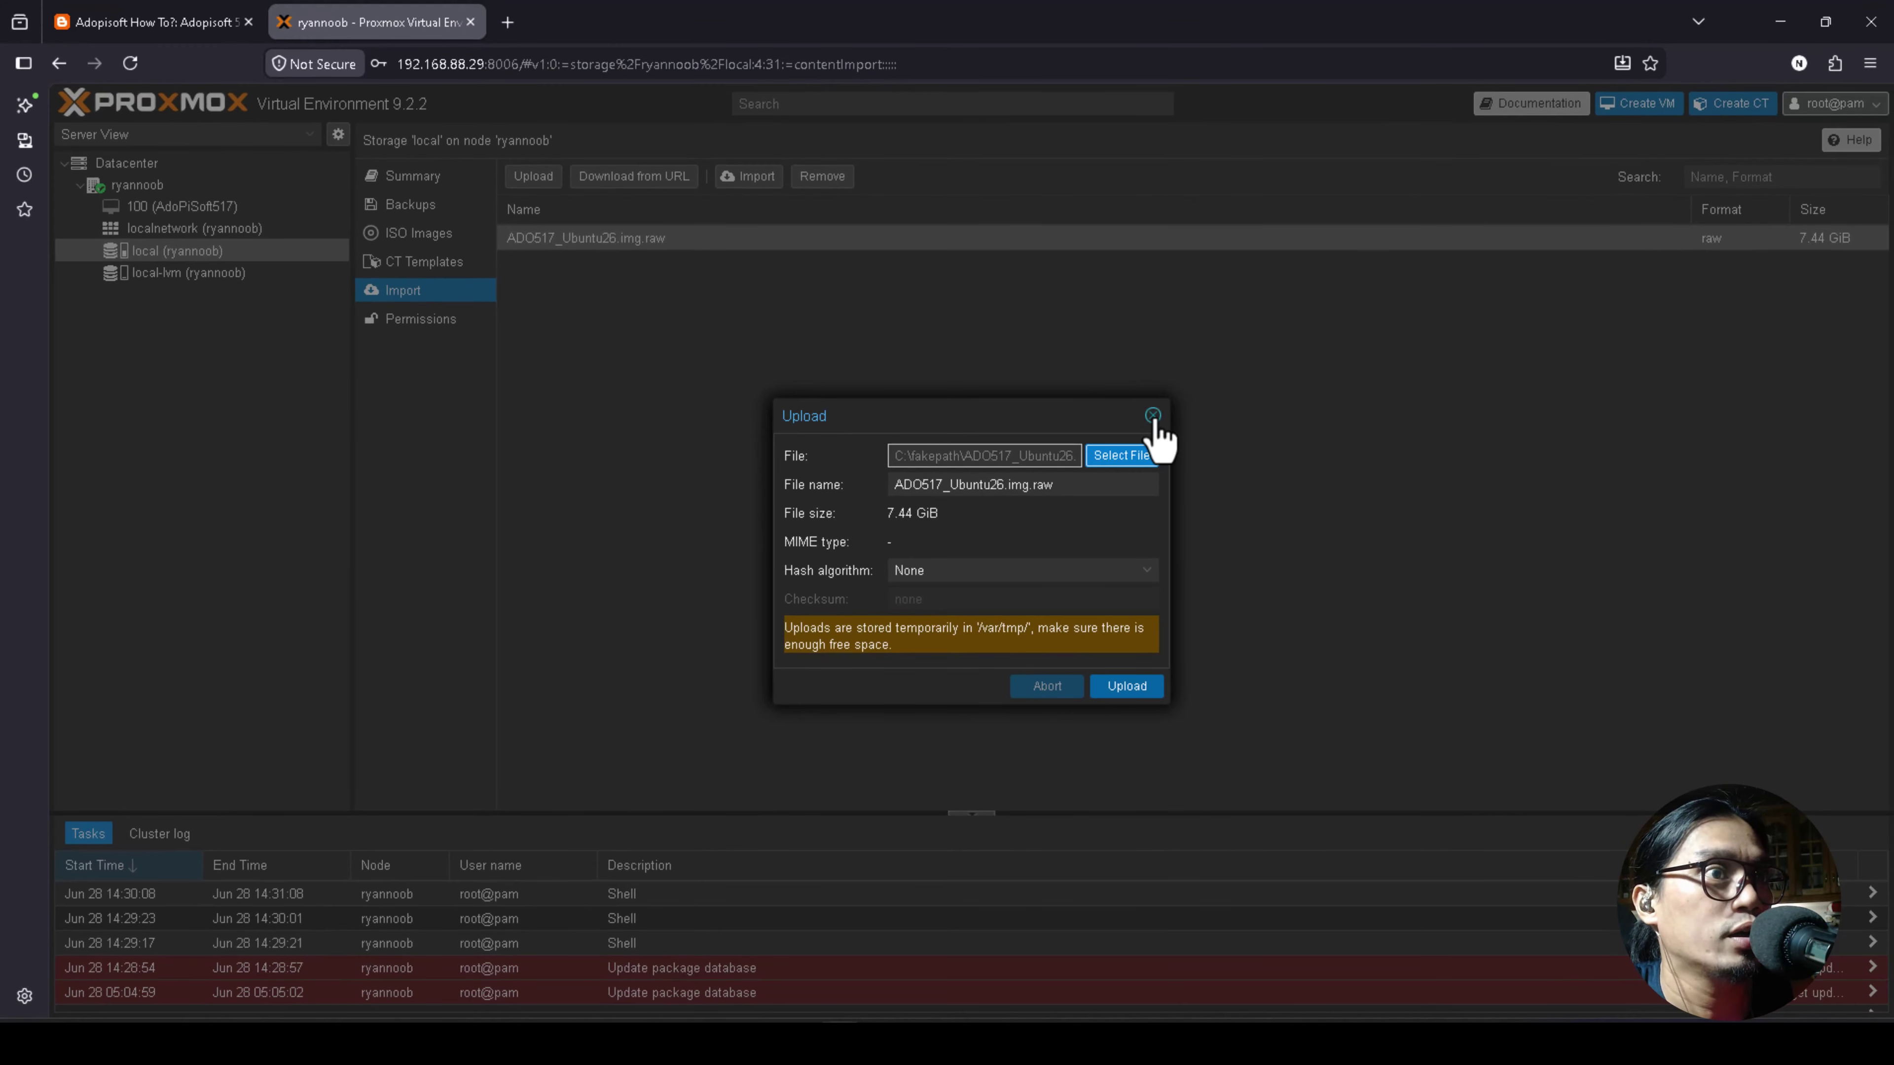
pyautogui.click(1154, 417)
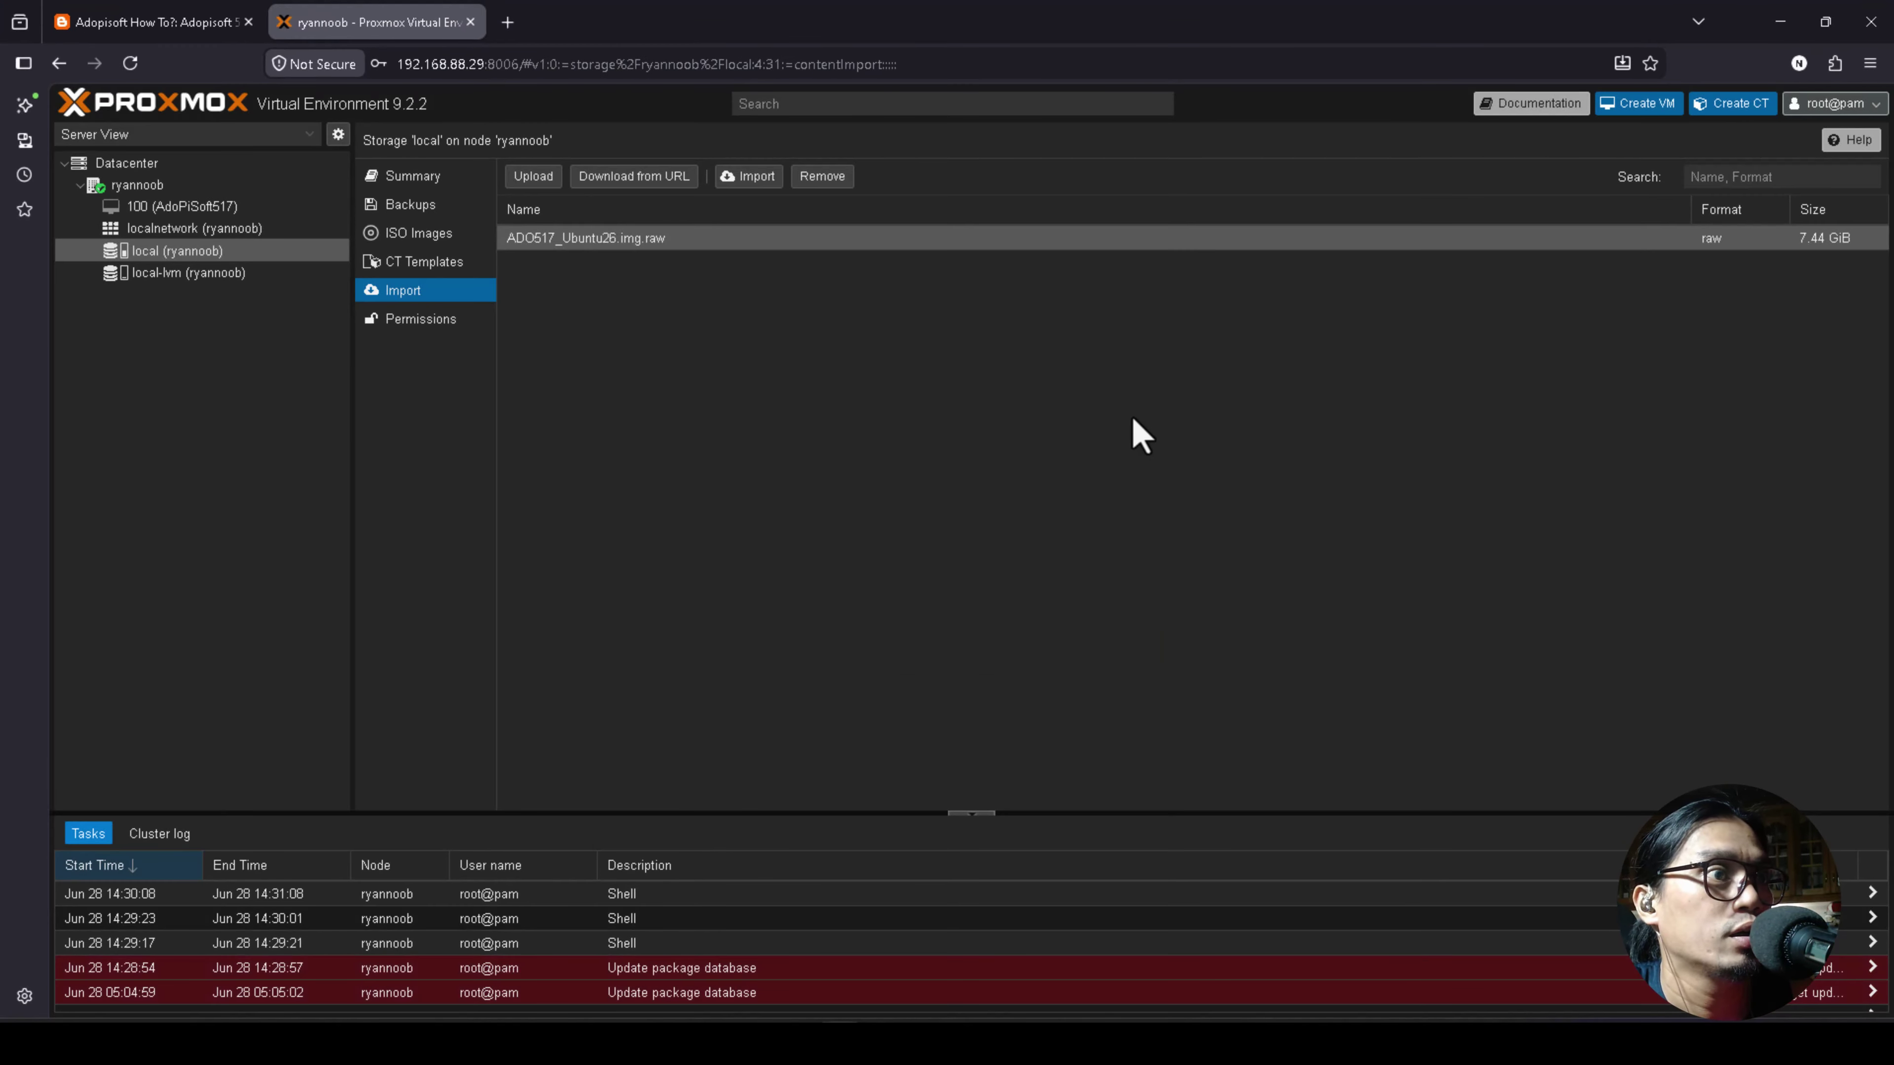
pyautogui.click(137, 184)
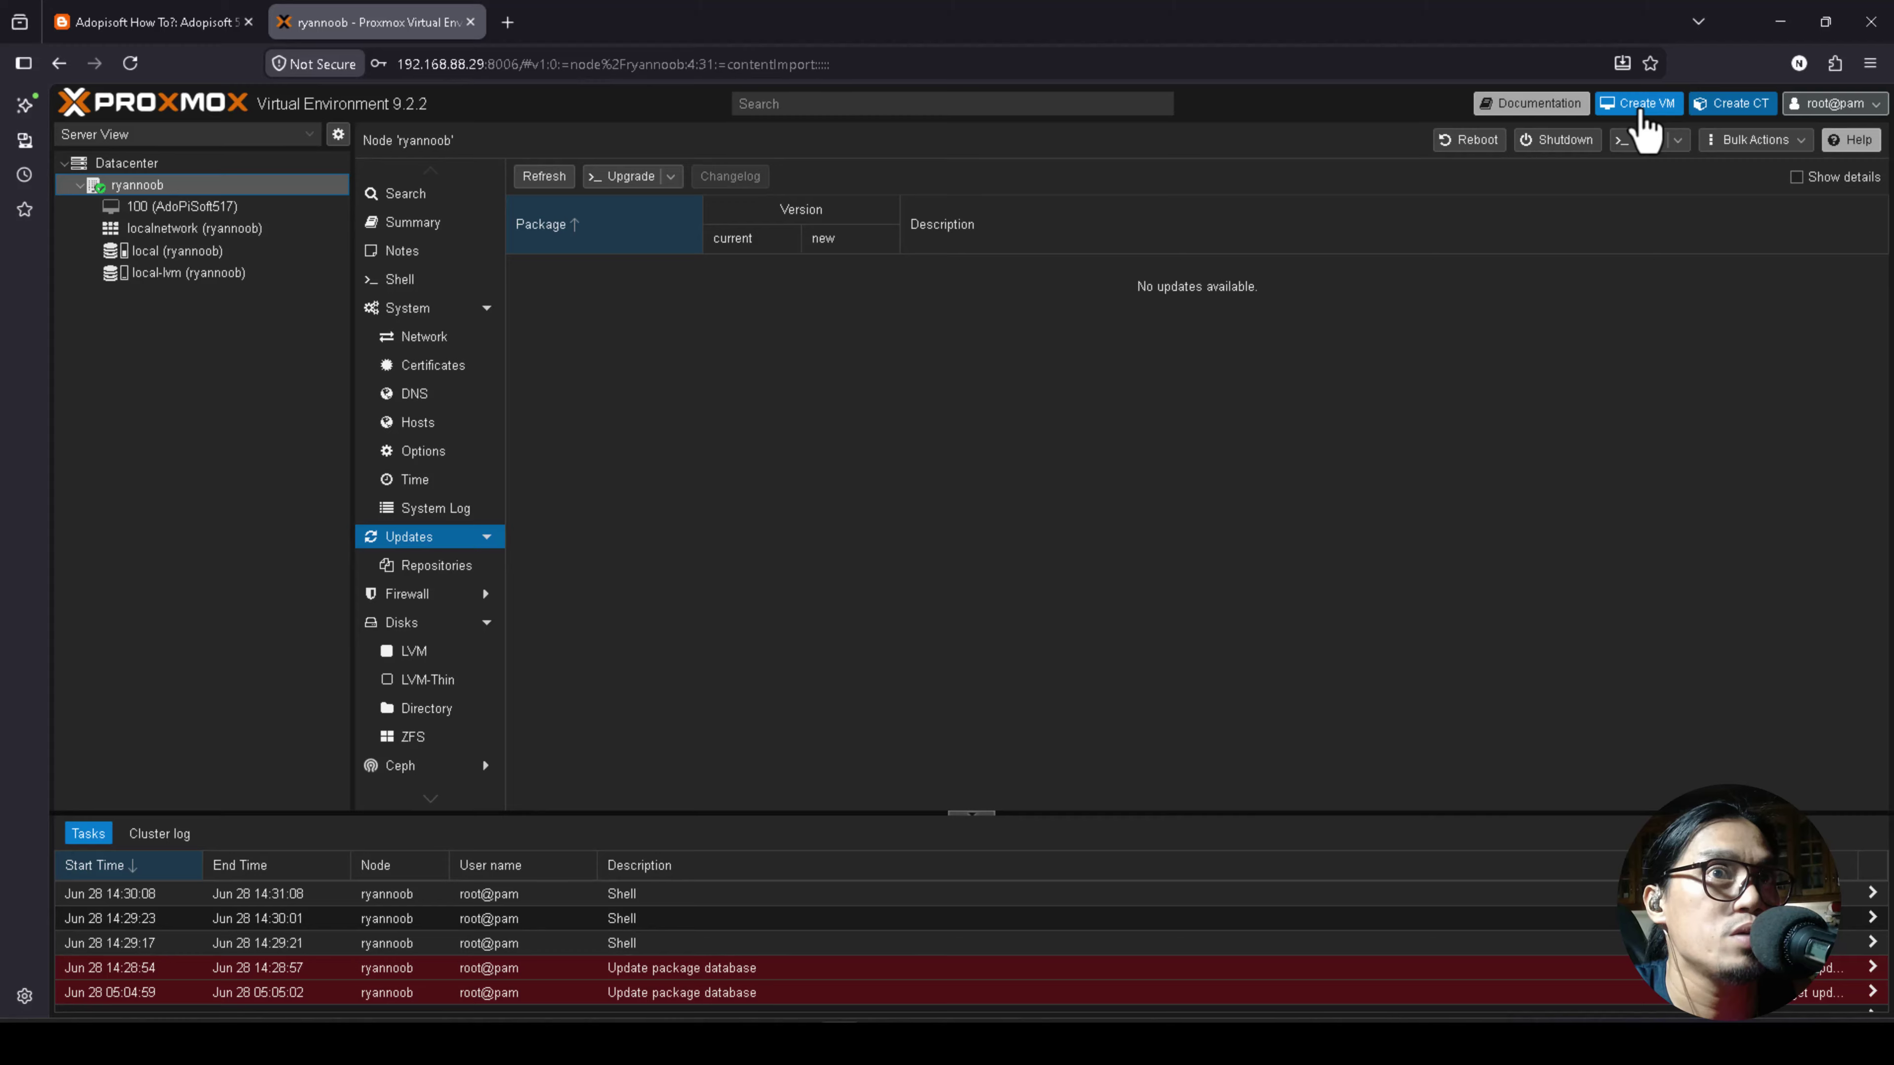
# Create a new VM with ID 101 named Ado517ubuntu26 and proceed to the OS step.
pyautogui.click(1640, 104)
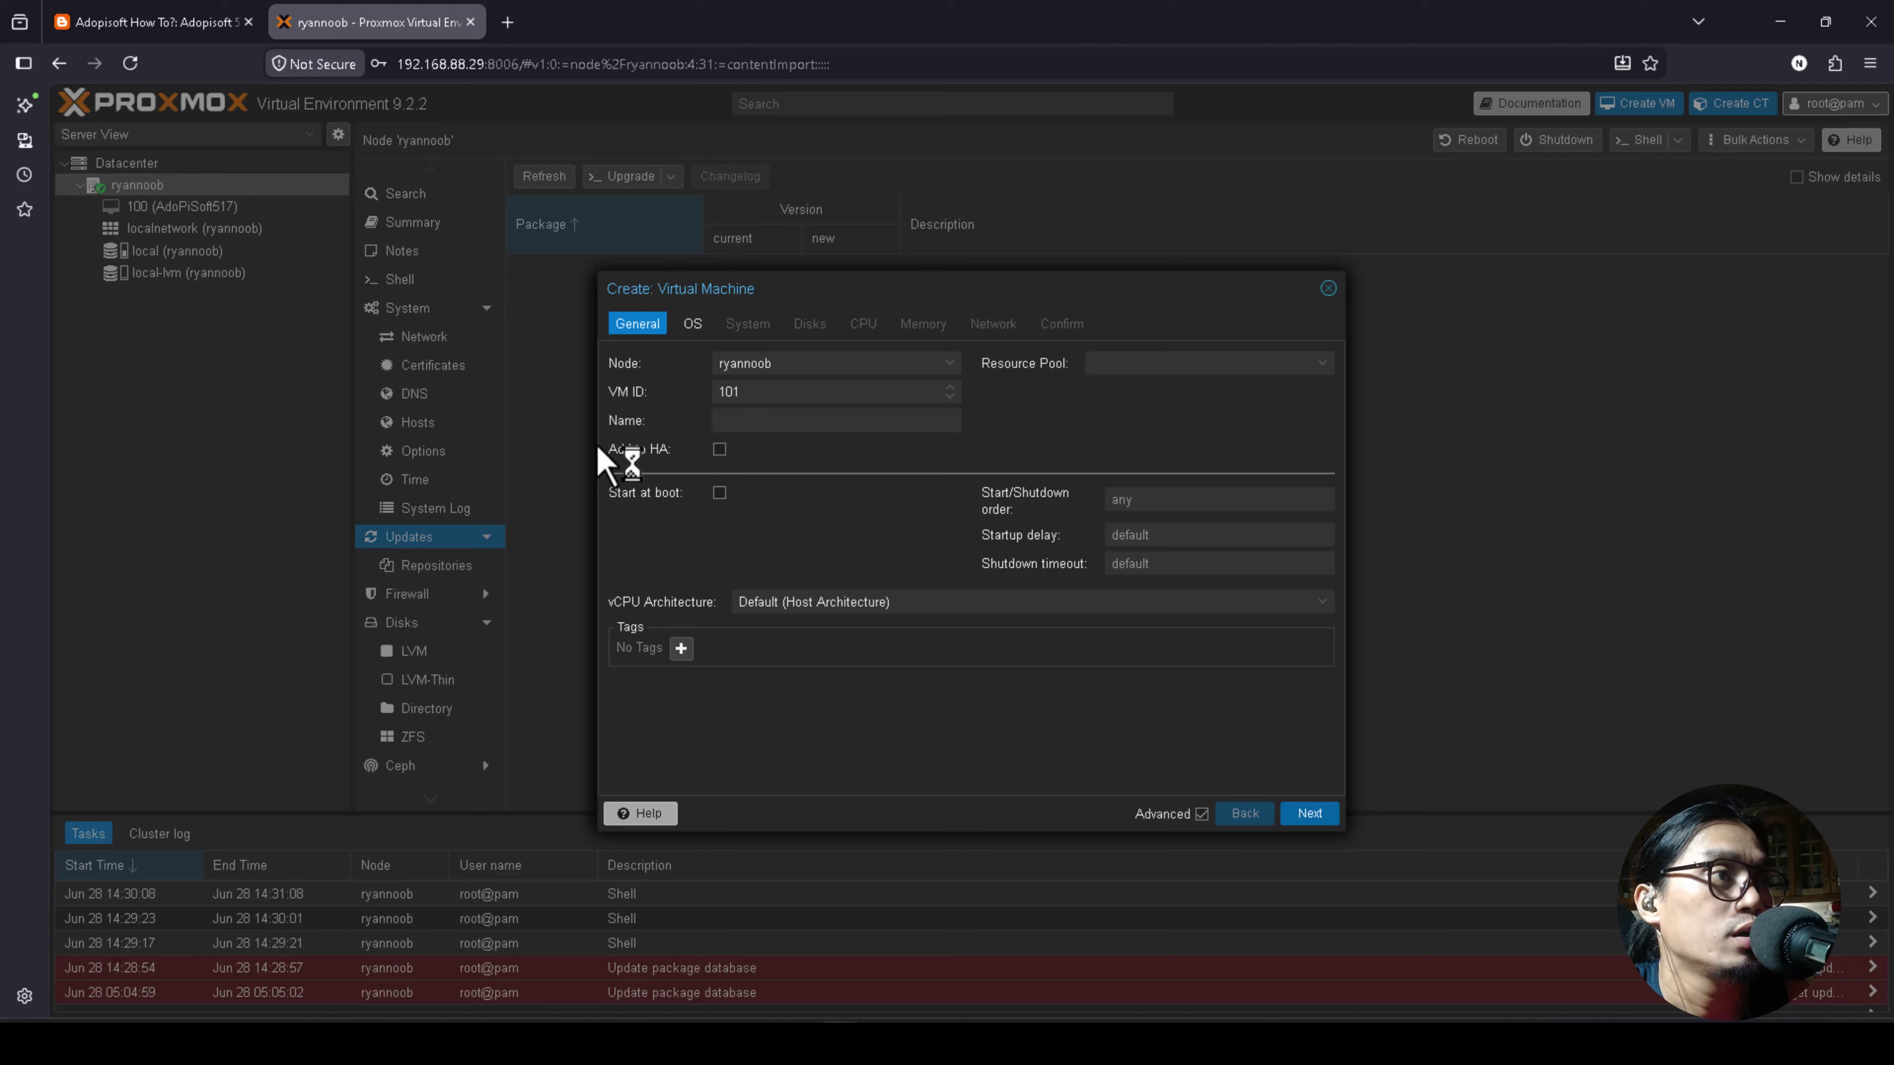
pyautogui.moveTo(784, 290); pyautogui.dragTo(727, 297)
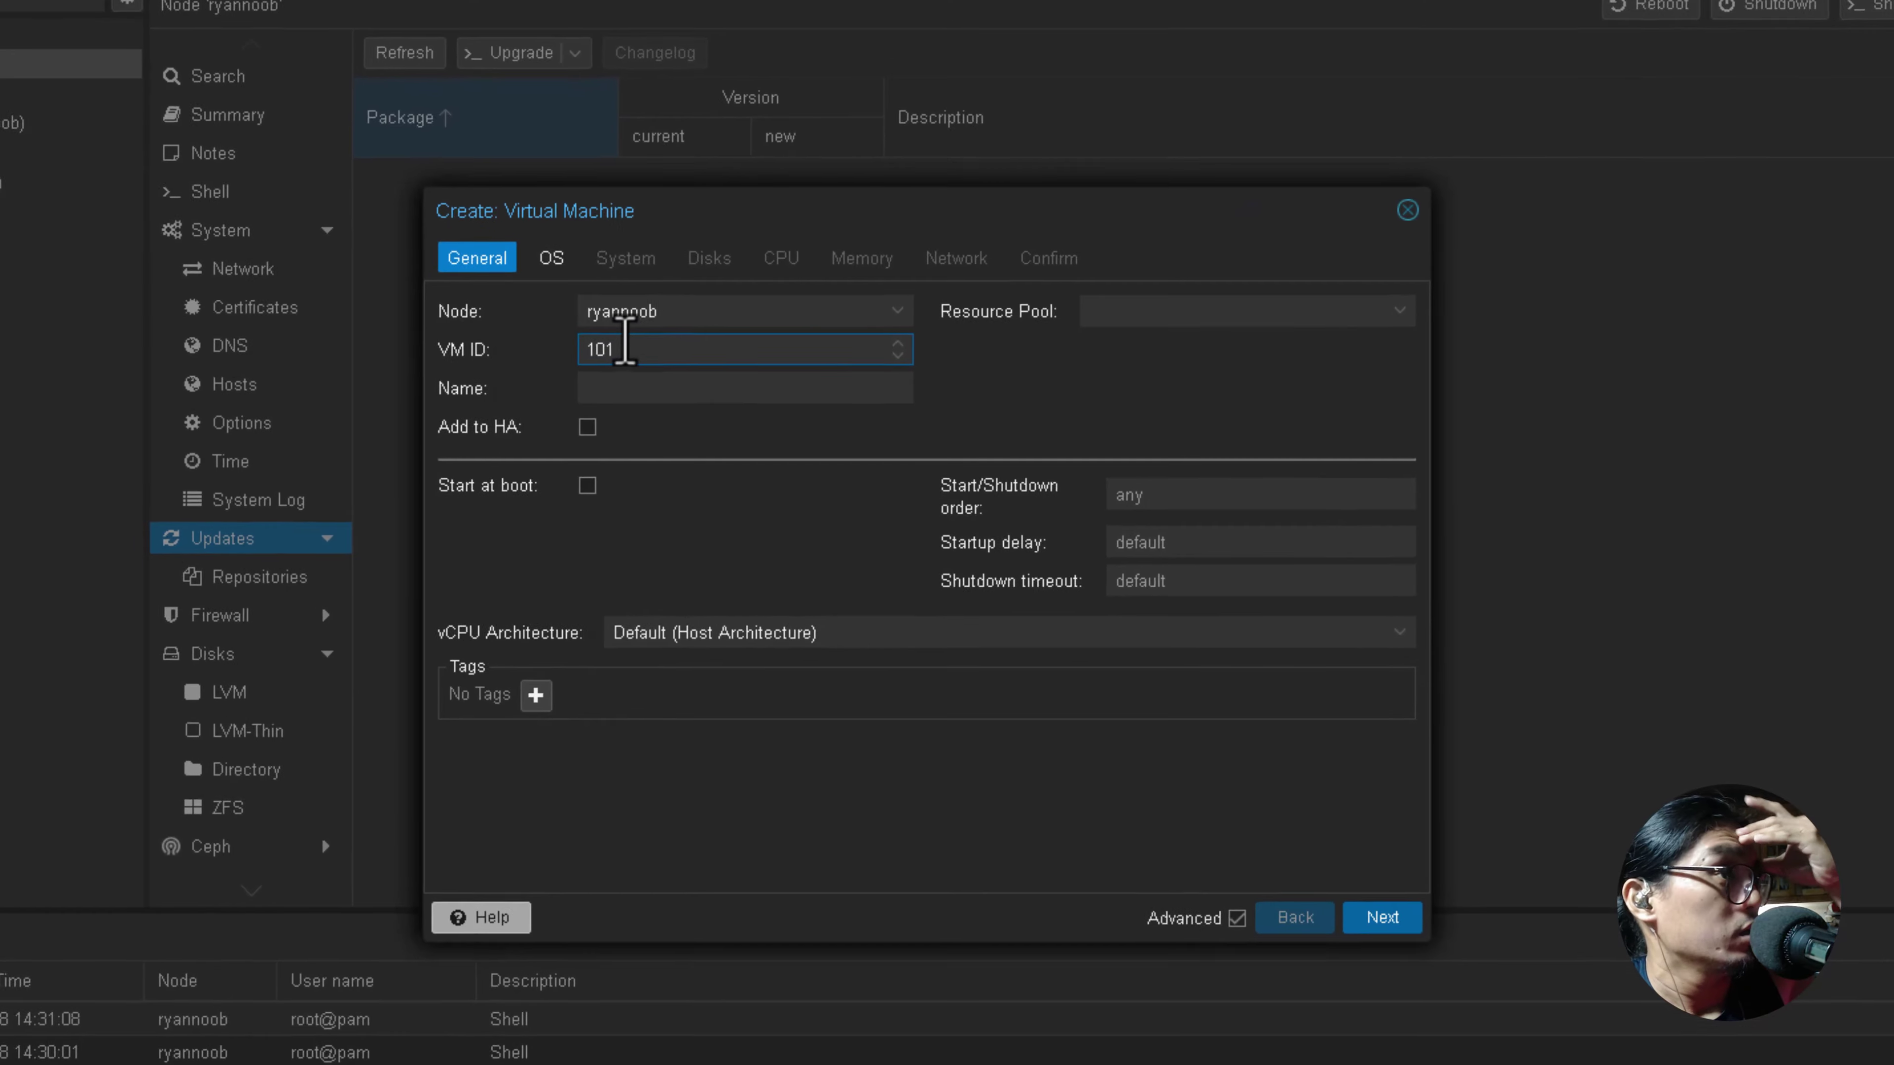
pyautogui.click(636, 393)
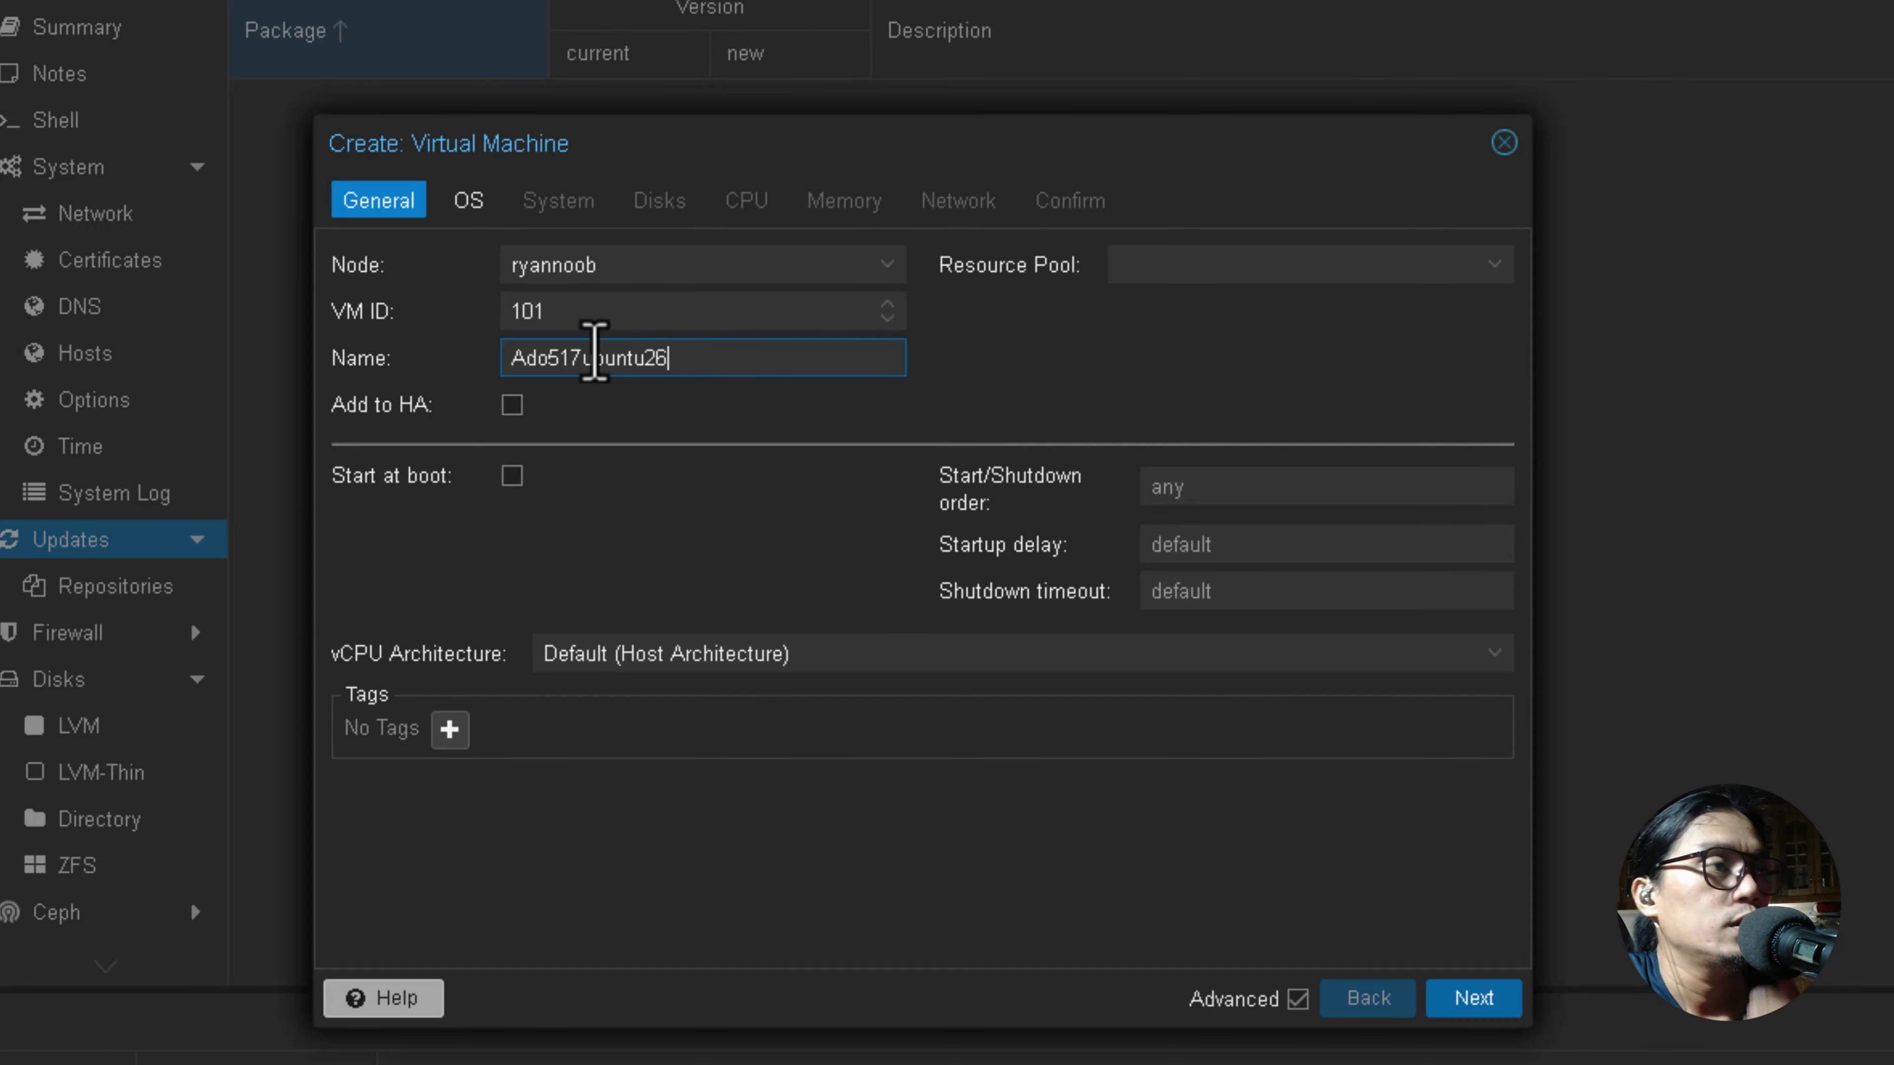
pyautogui.click(463, 202)
pyautogui.click(384, 202)
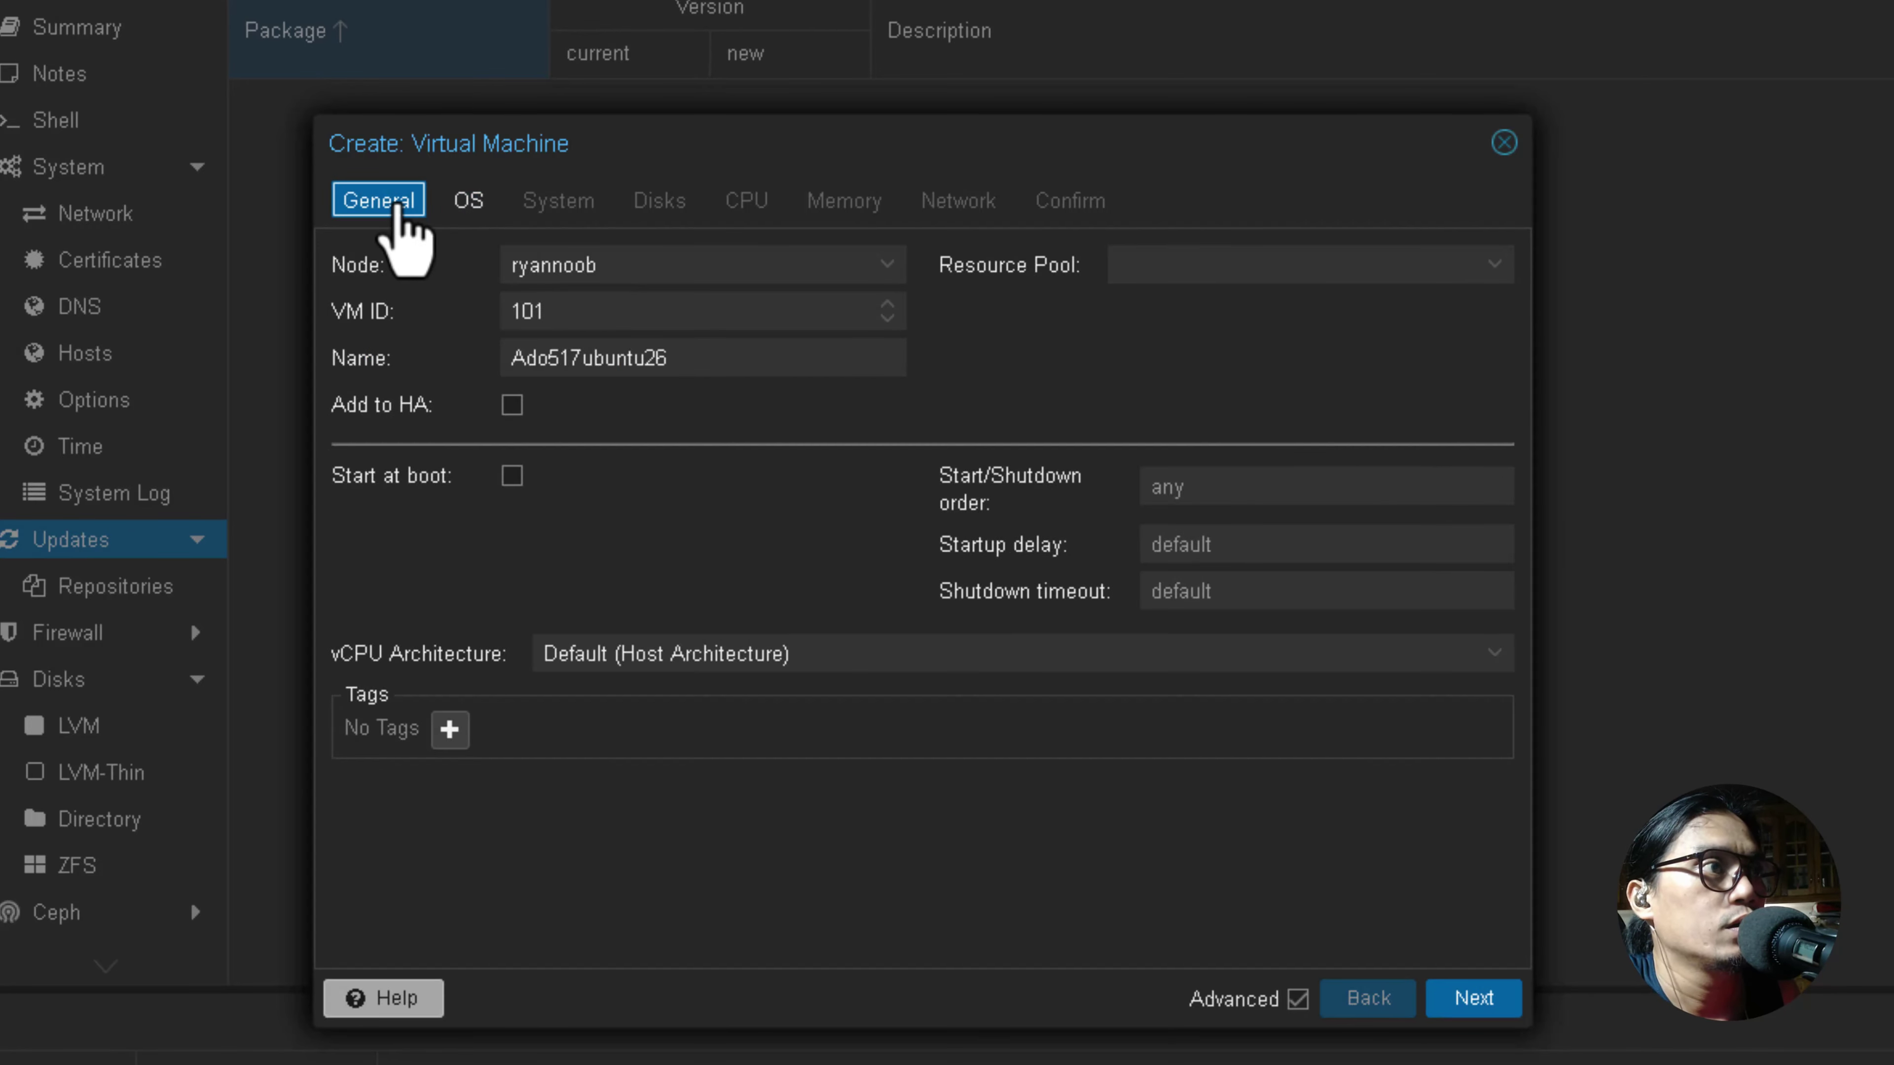
pyautogui.click(1469, 999)
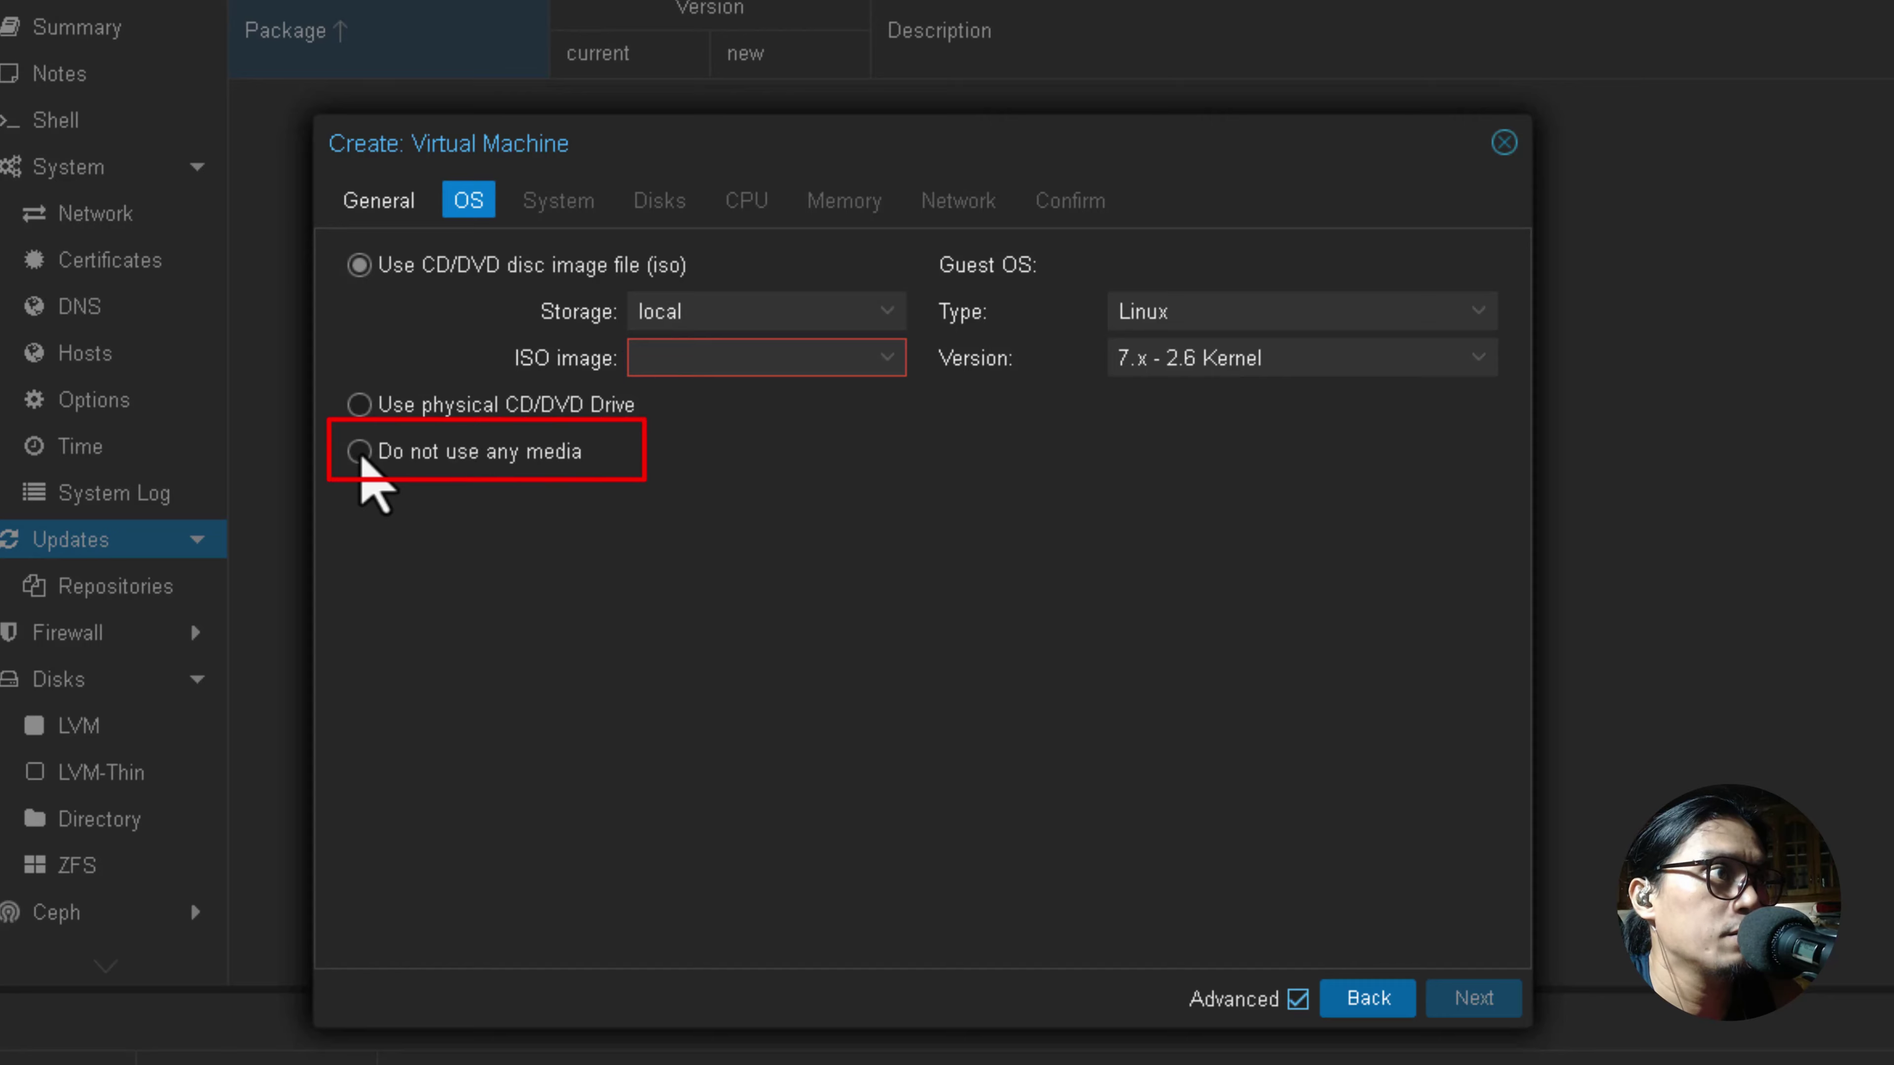
# Choose 'Do not use any media' on the OS step and continue to System.
pyautogui.click(358, 452)
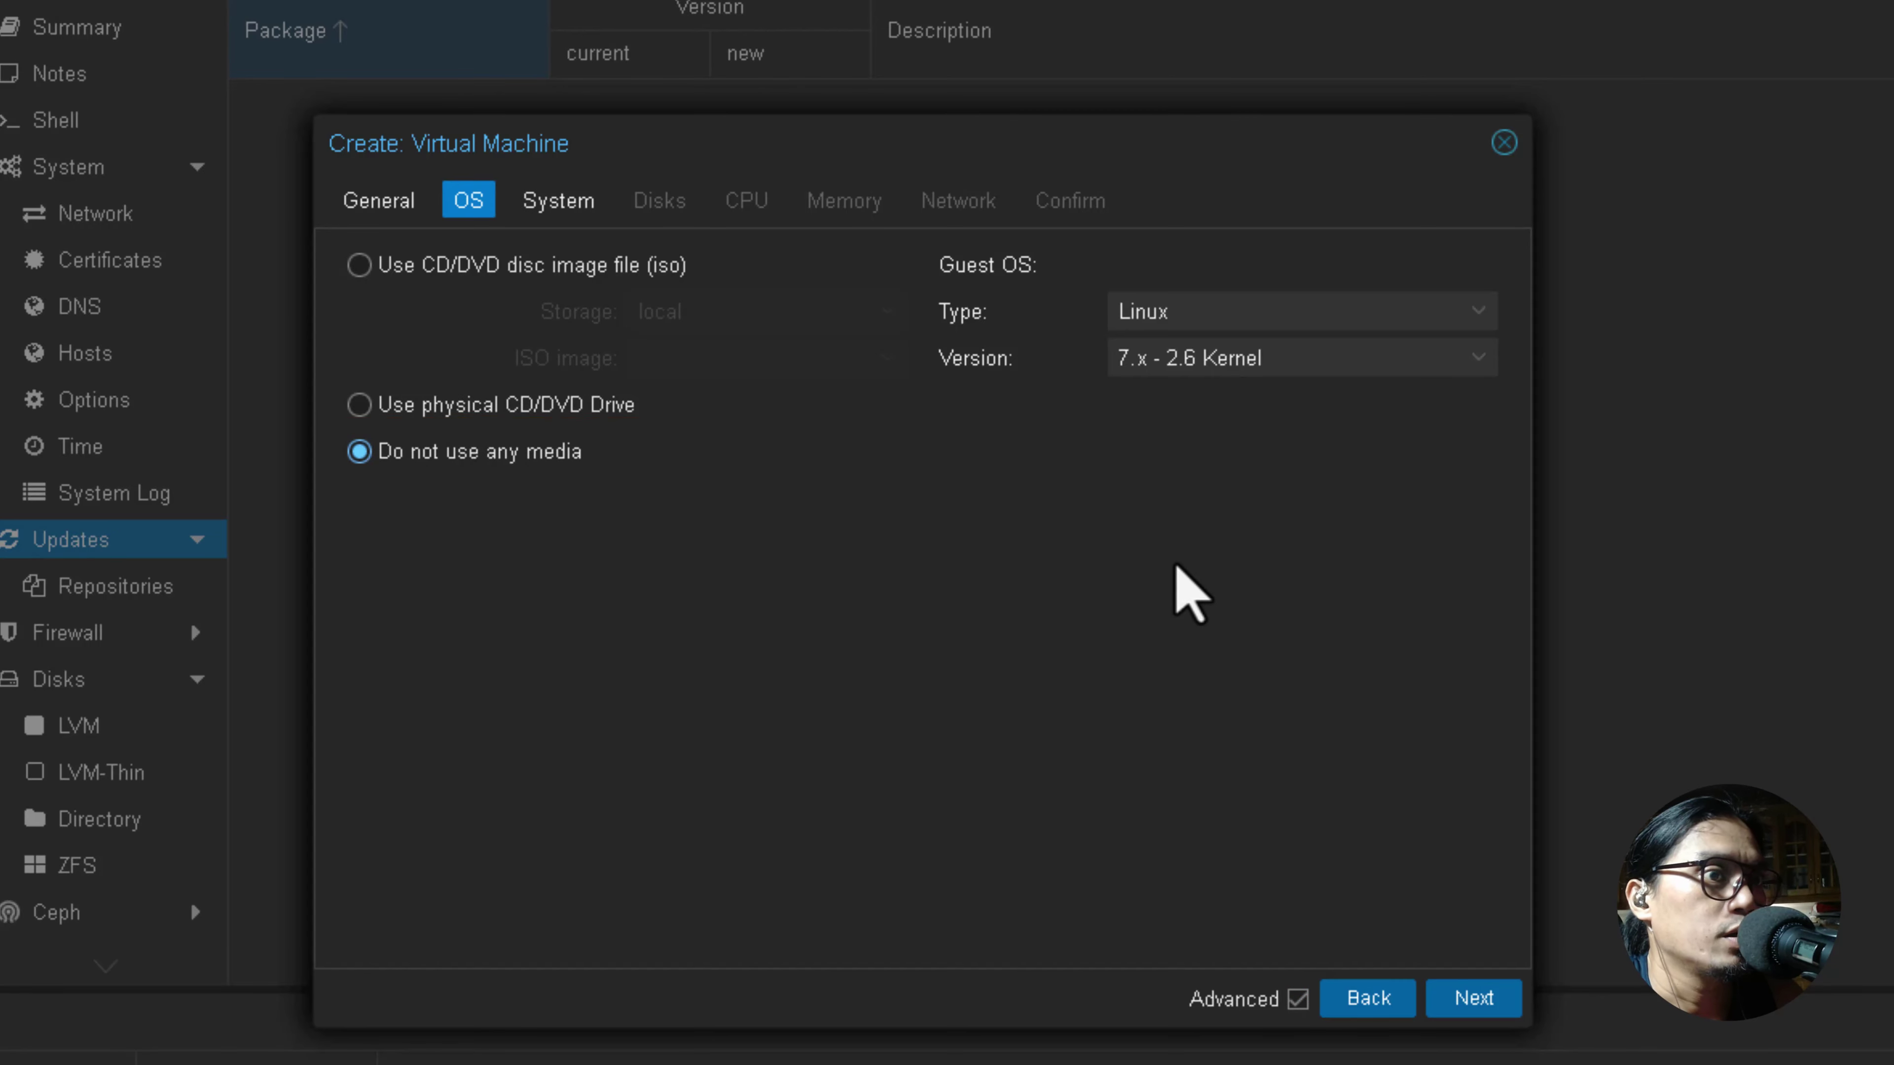
pyautogui.moveTo(919, 143); pyautogui.dragTo(875, 133)
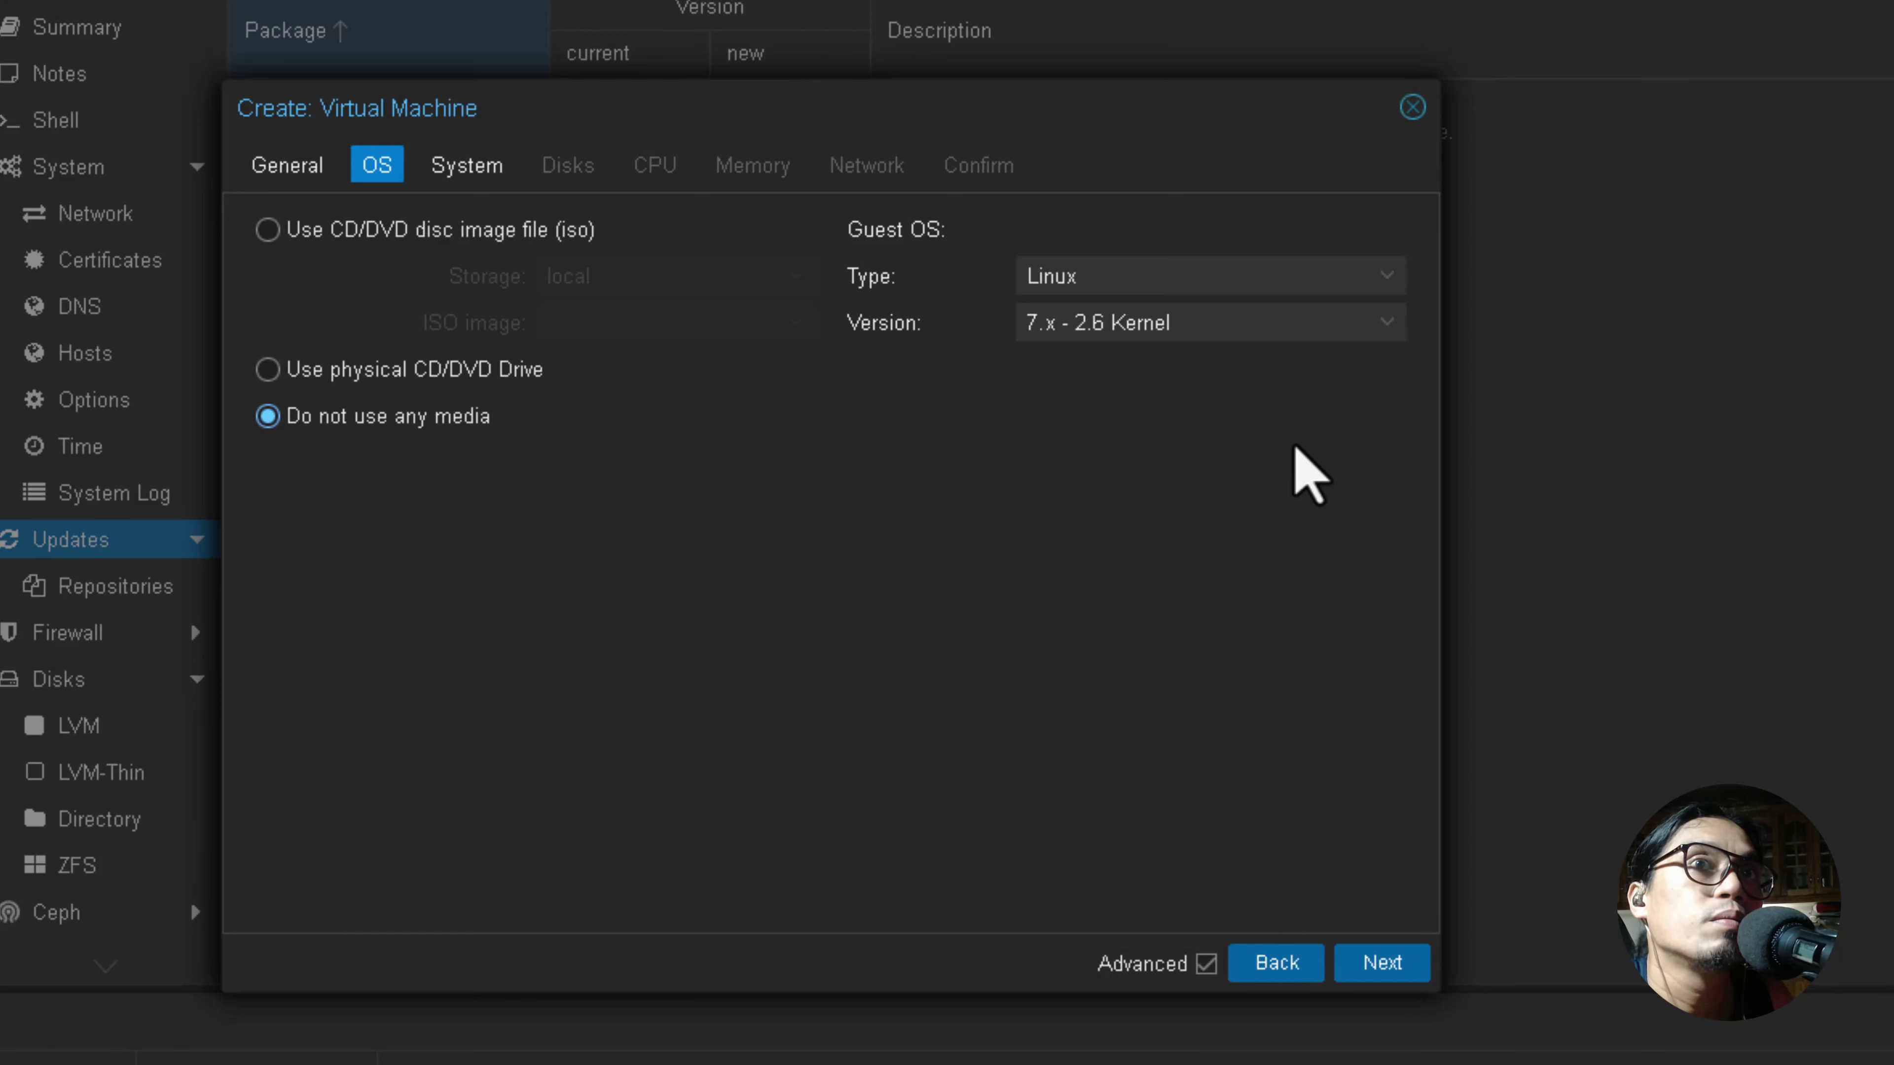
pyautogui.click(1370, 963)
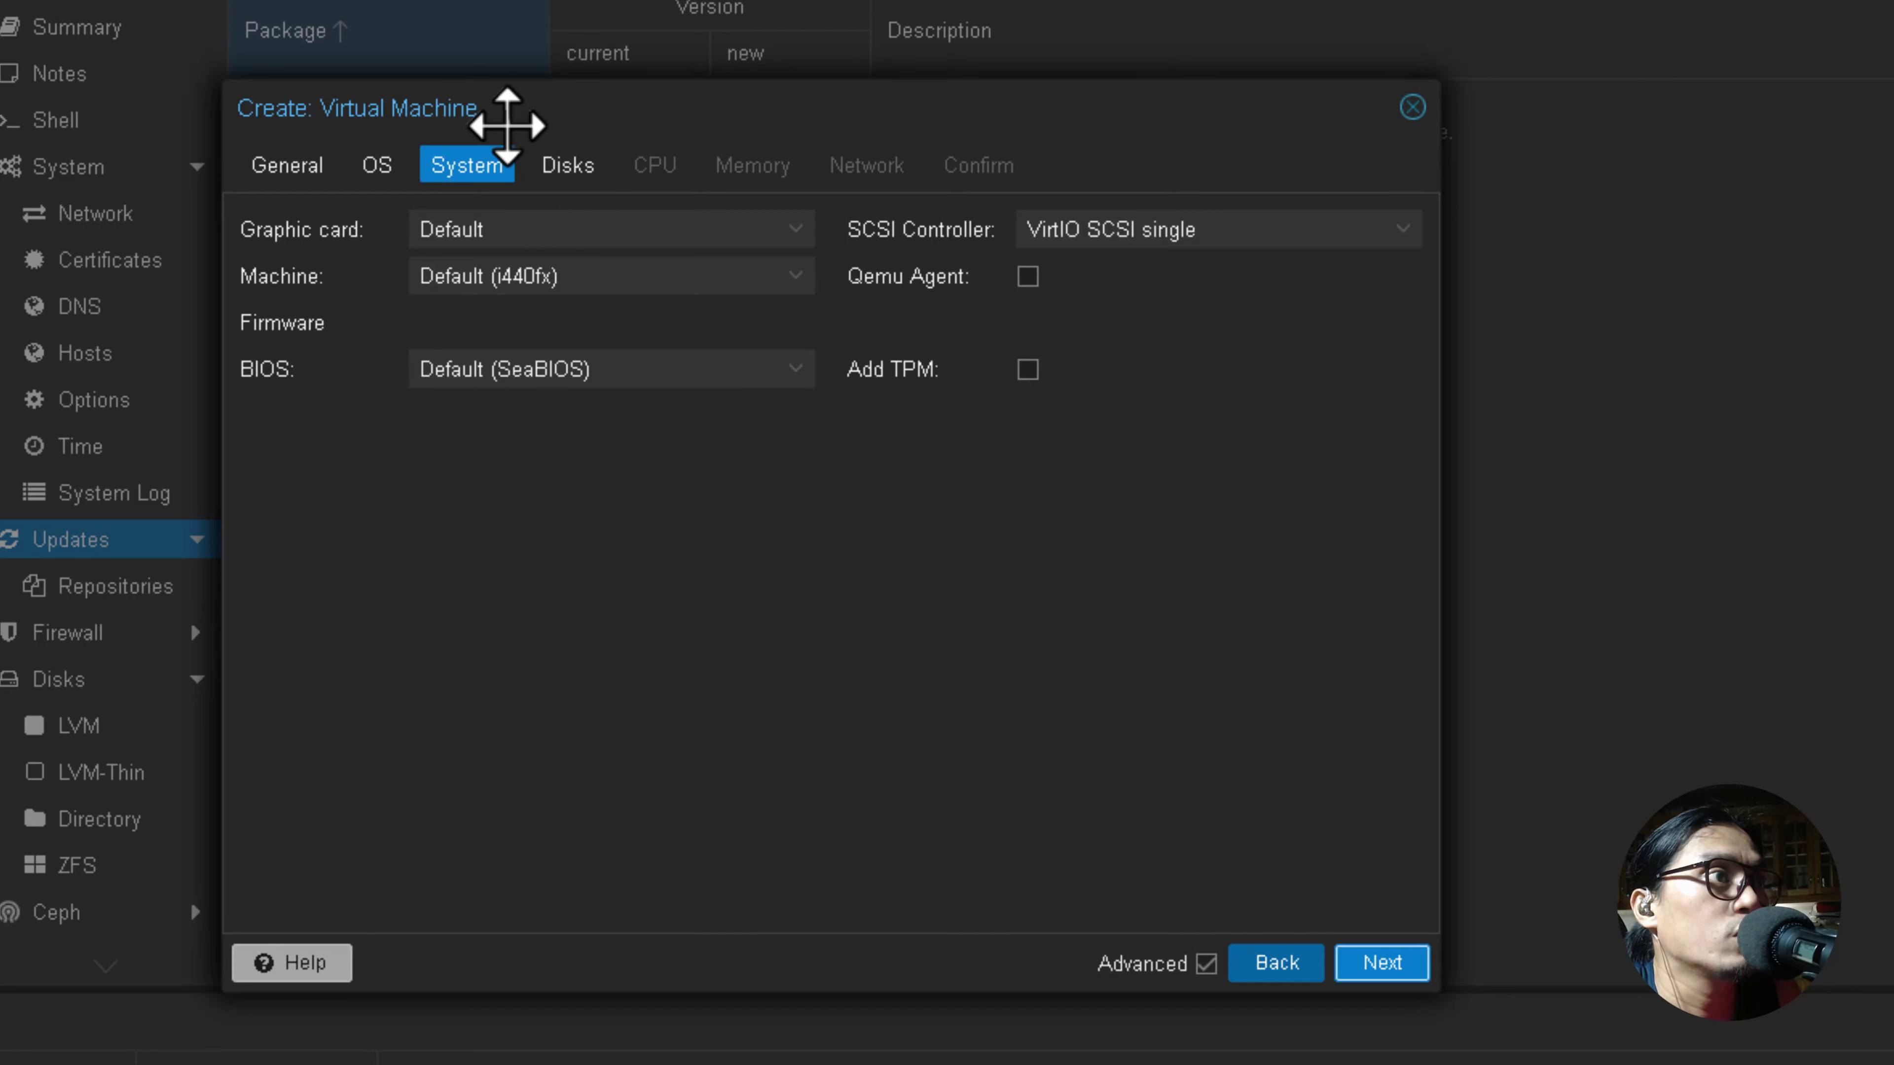
# Choose OVMF (UEFI) as BIOS and local-lvm as the EFI Storage.
pyautogui.moveTo(507, 126); pyautogui.dragTo(493, 86)
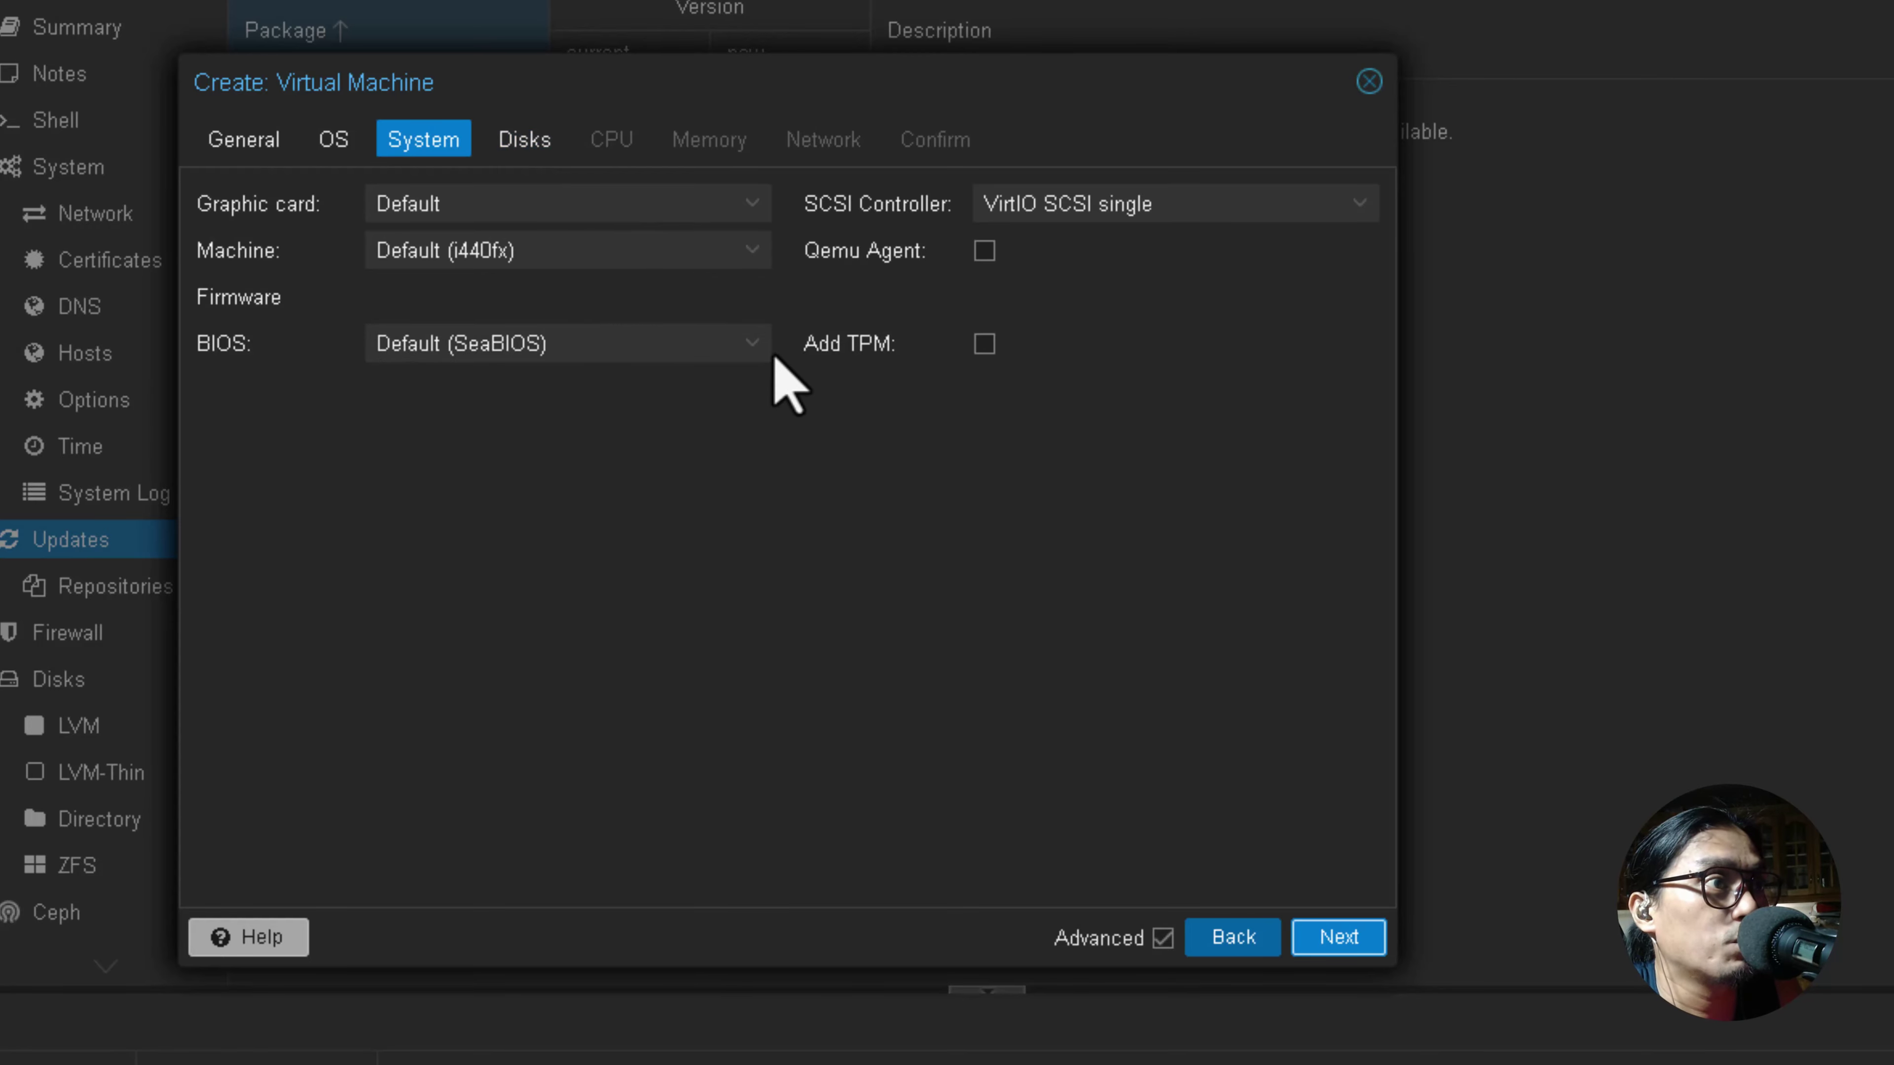
pyautogui.click(751, 346)
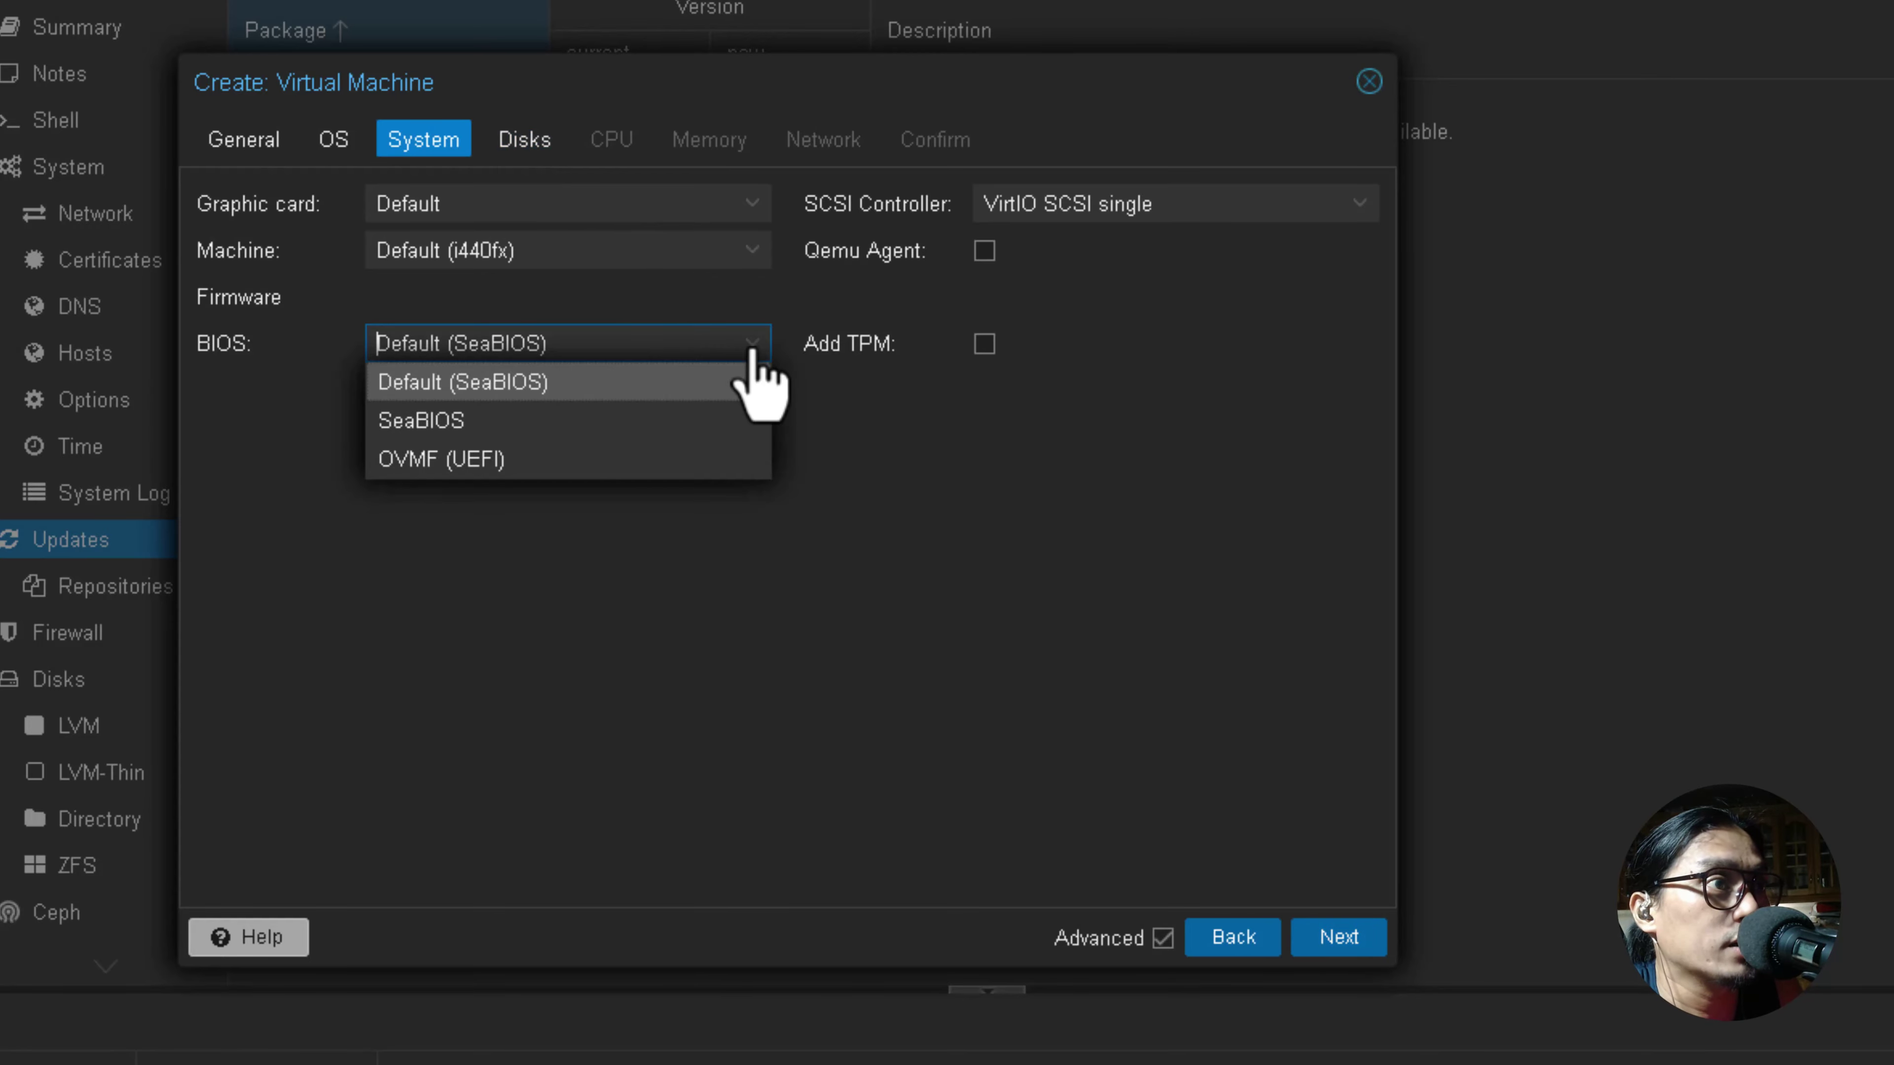
pyautogui.click(448, 461)
pyautogui.click(520, 437)
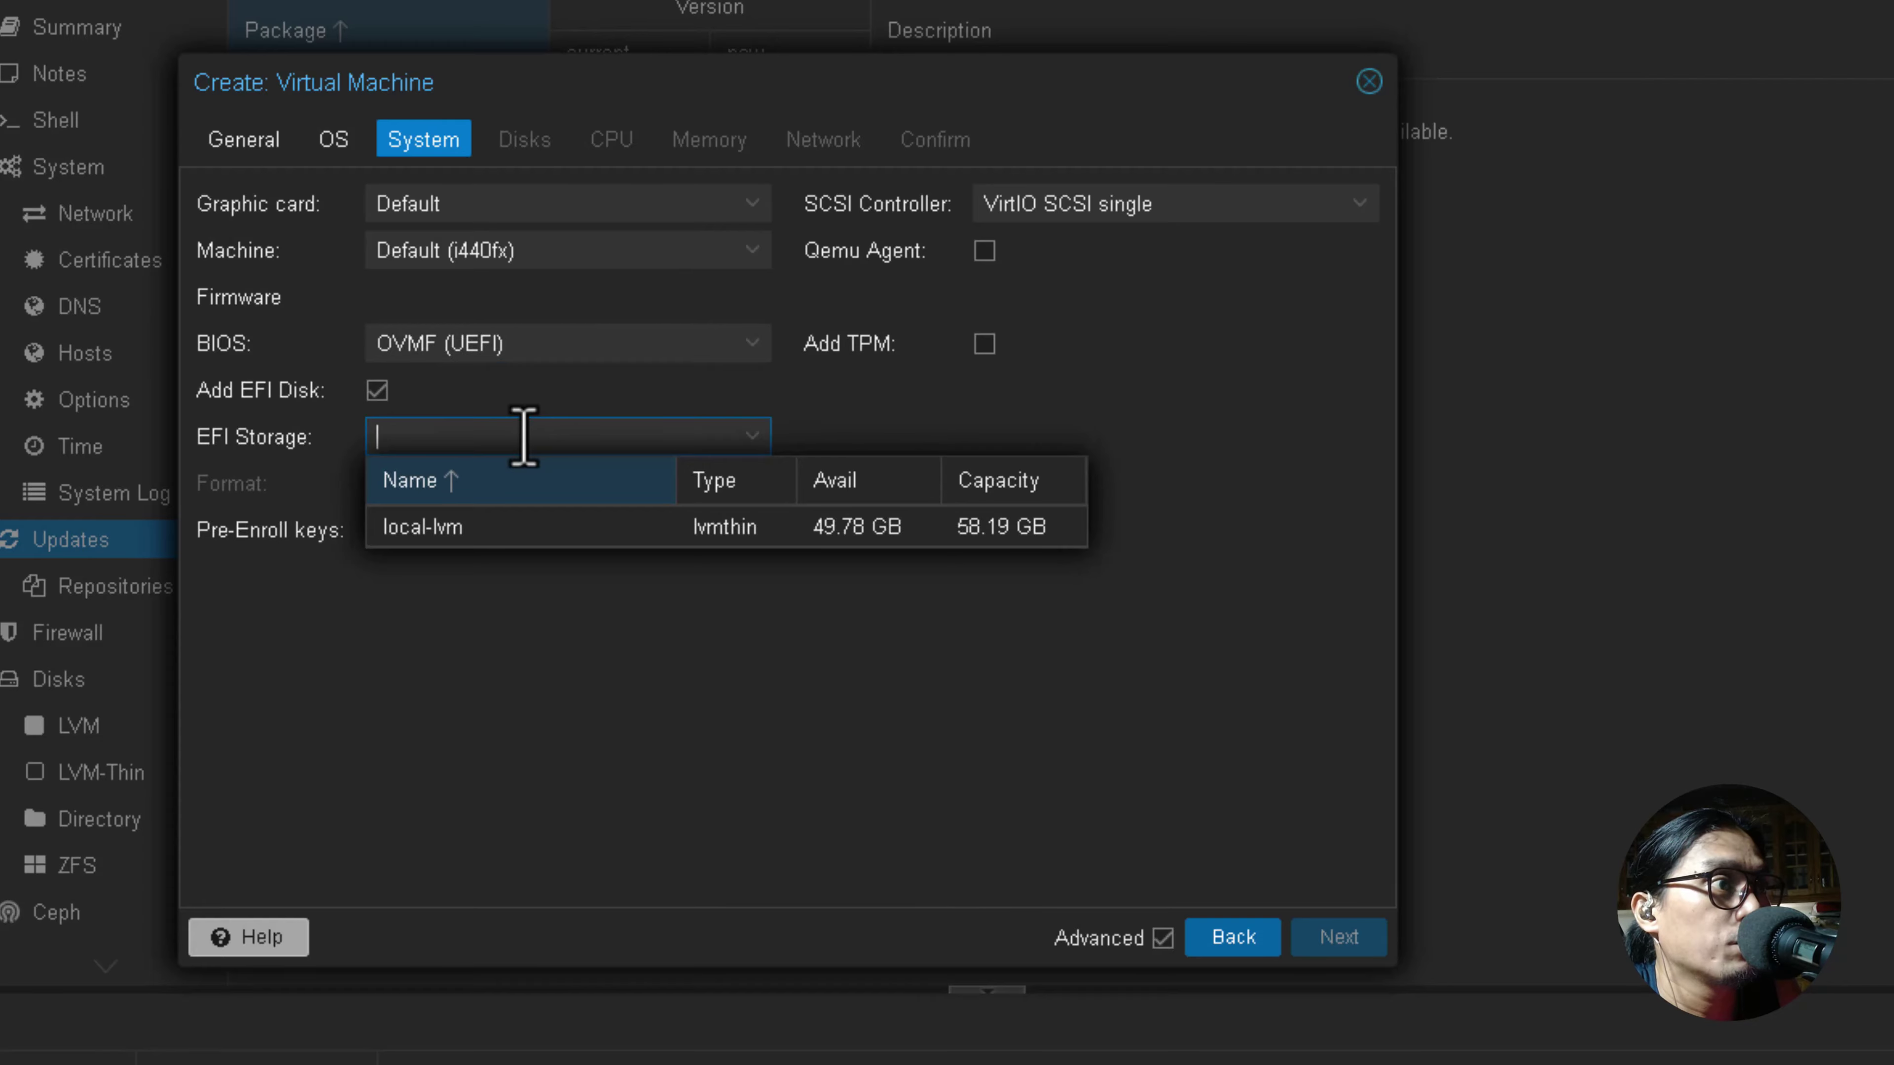
pyautogui.click(671, 531)
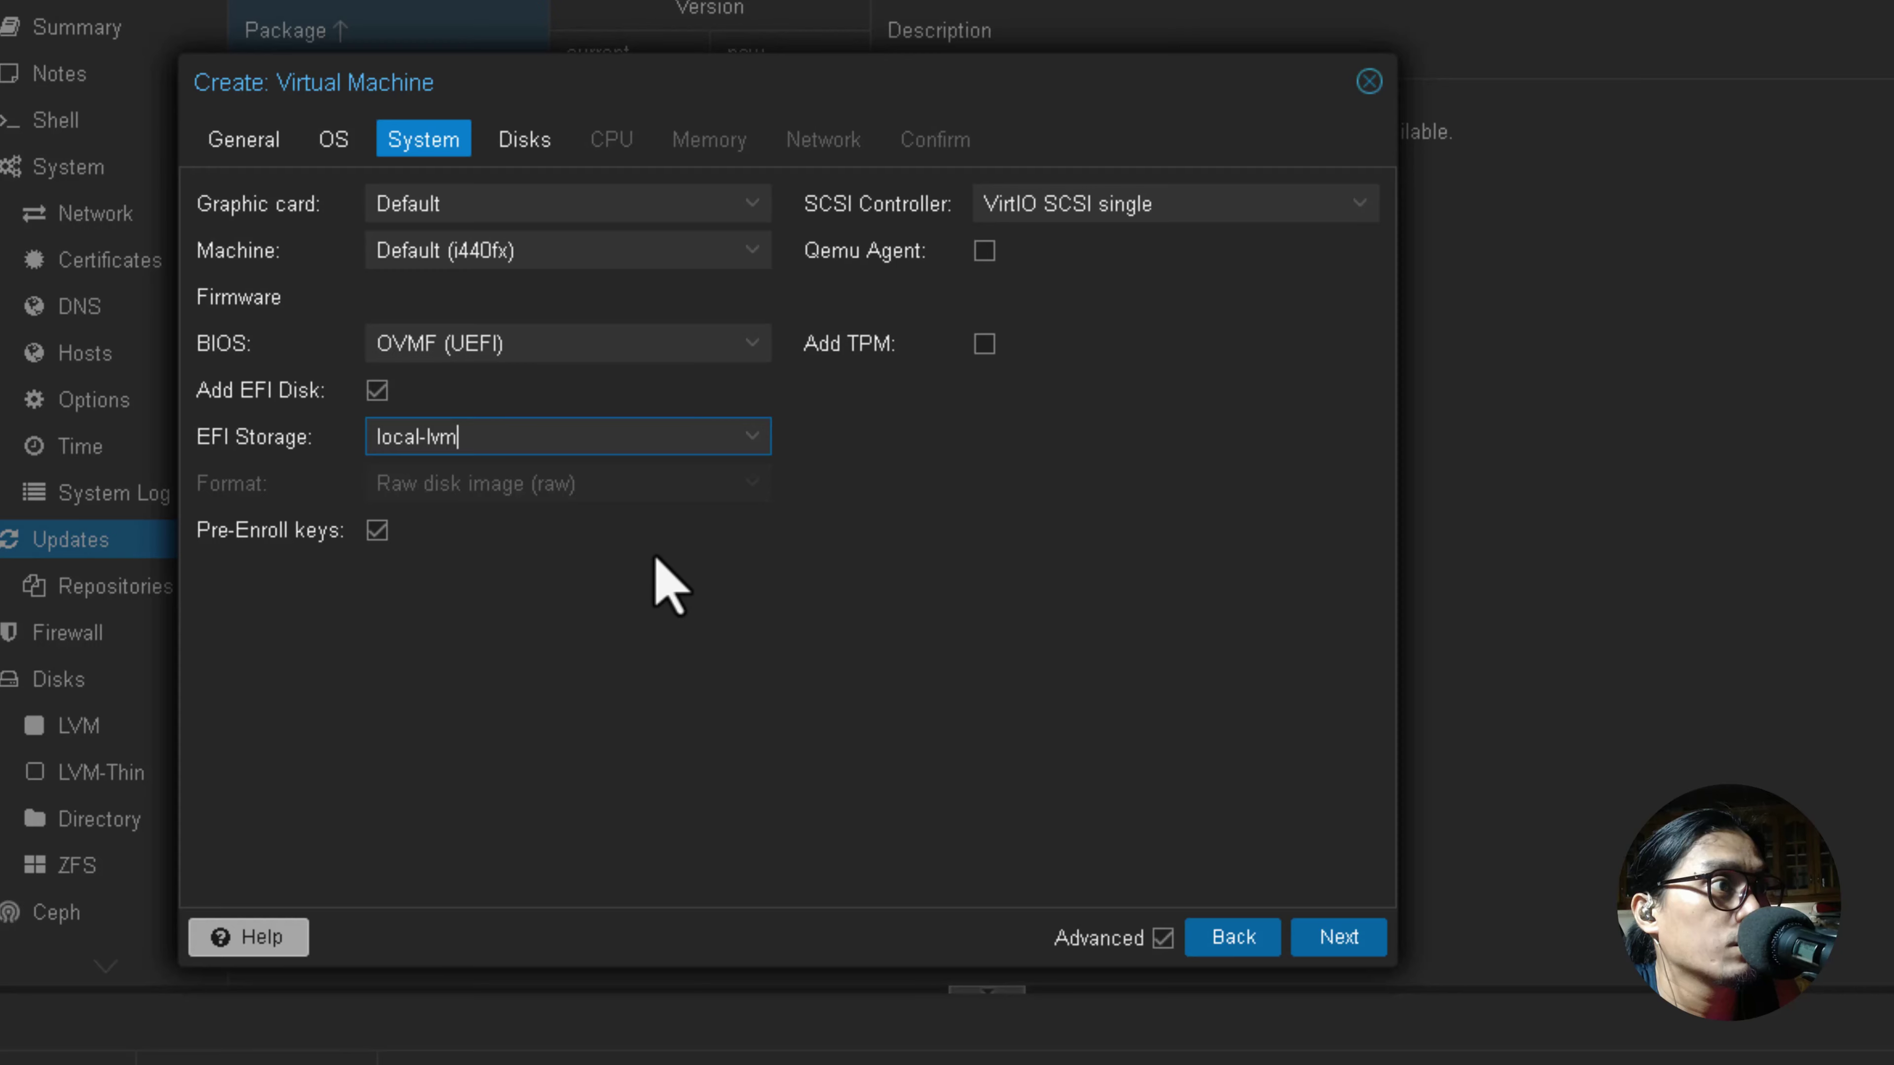
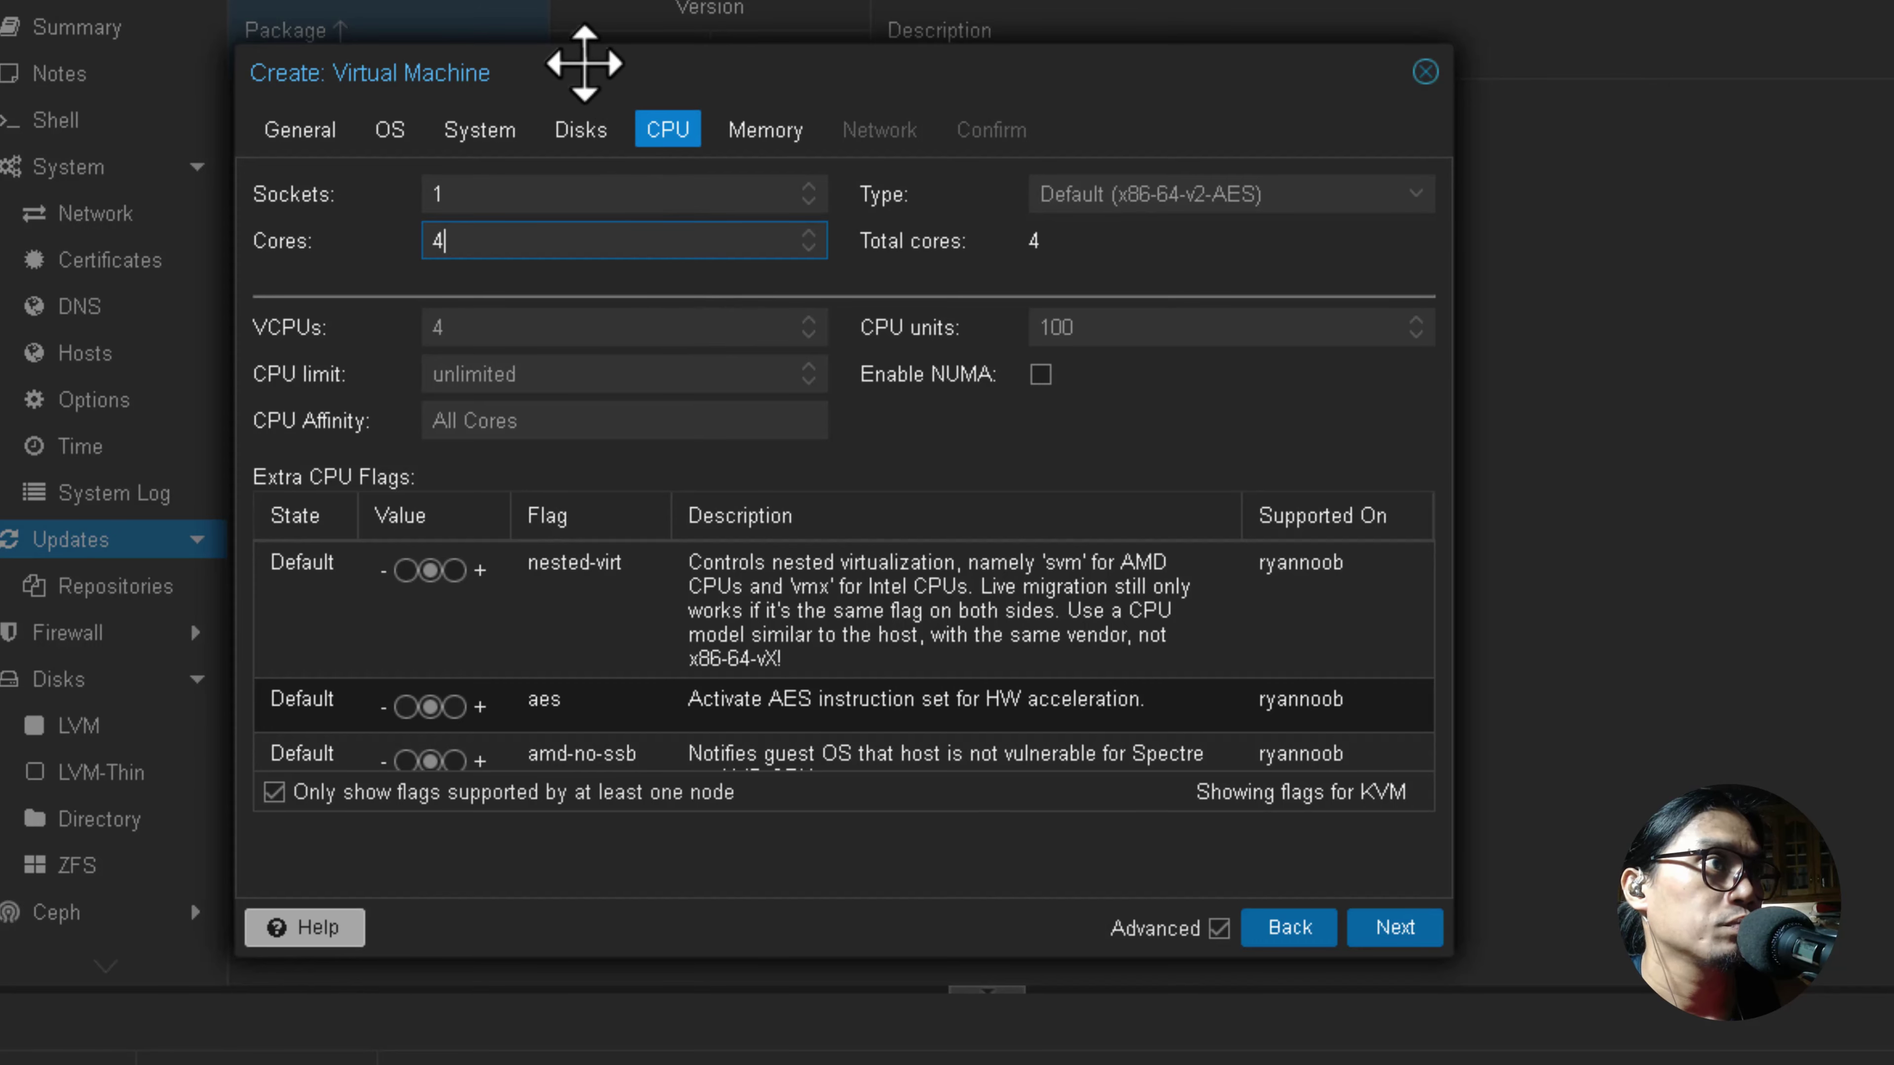
# Accept 1 socket with 4 CPU cores and advance to the Memory step.
pyautogui.moveTo(583, 59); pyautogui.dragTo(609, 48)
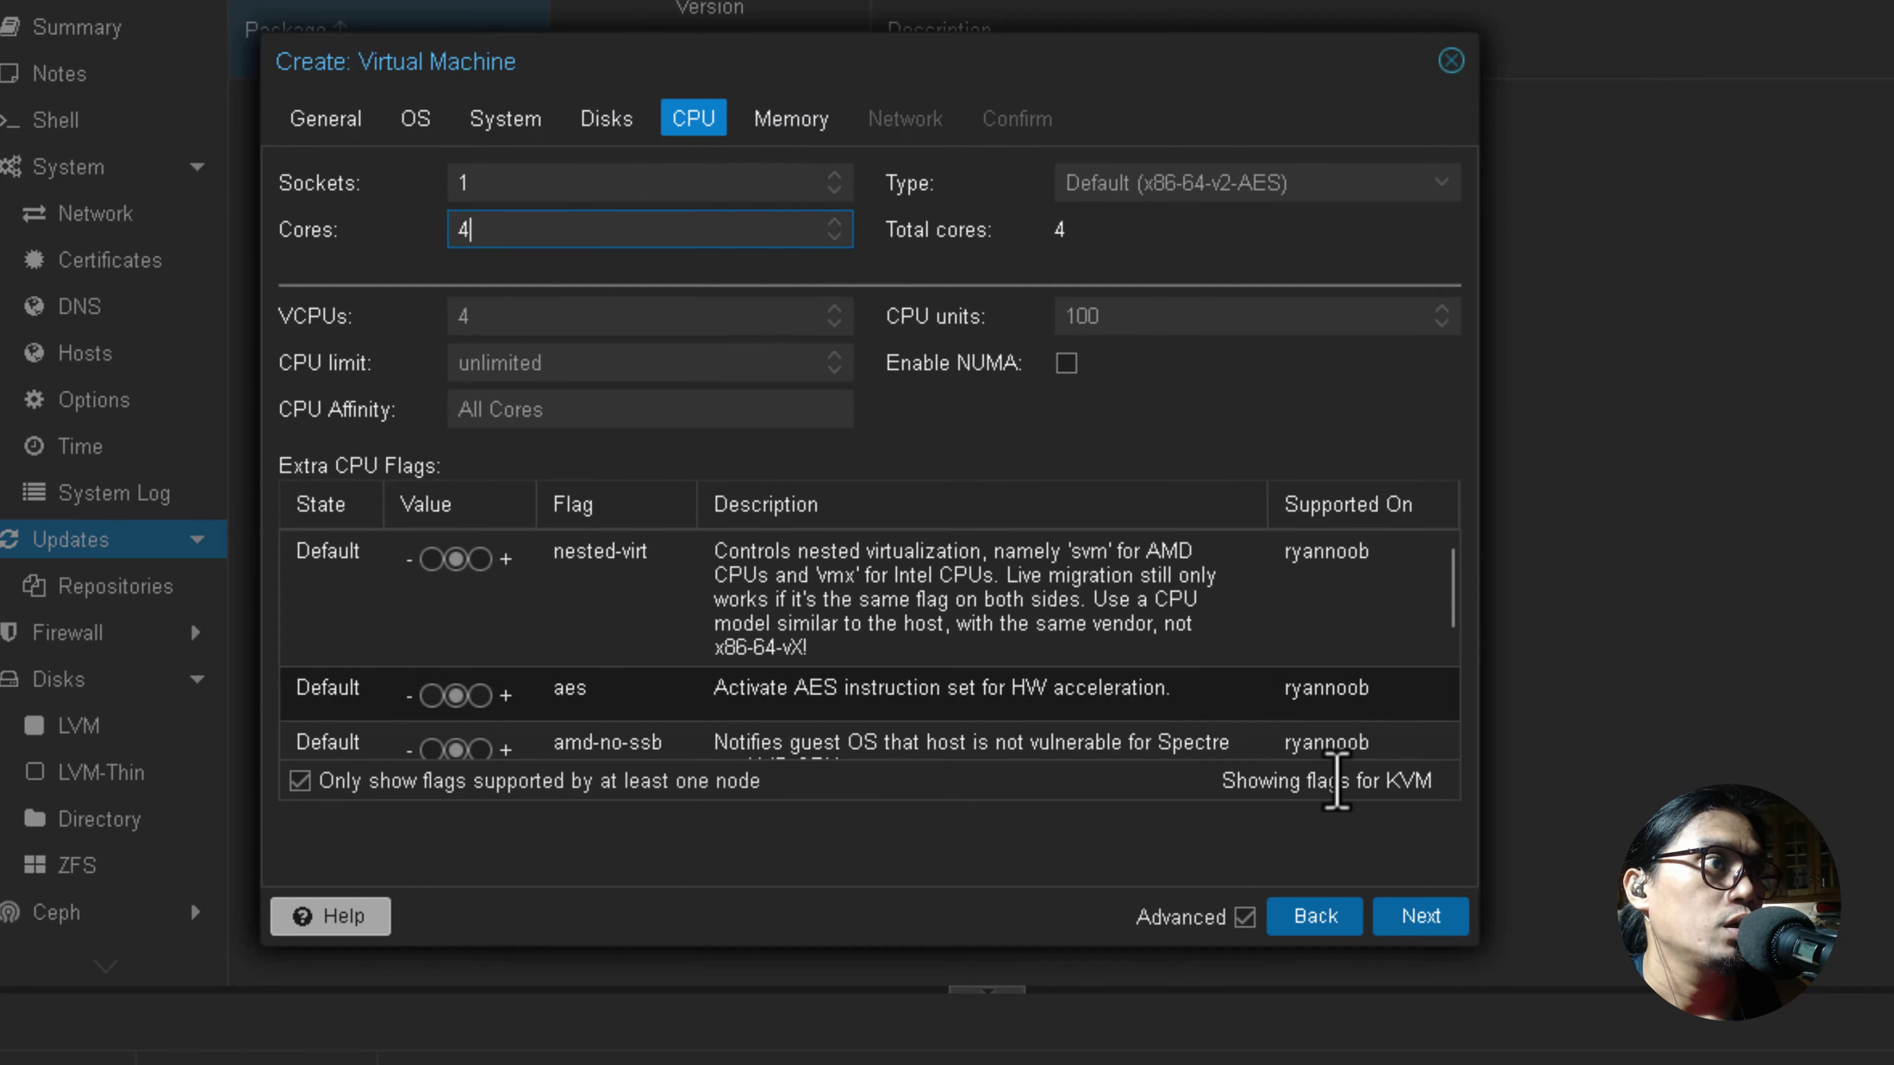
pyautogui.click(1416, 918)
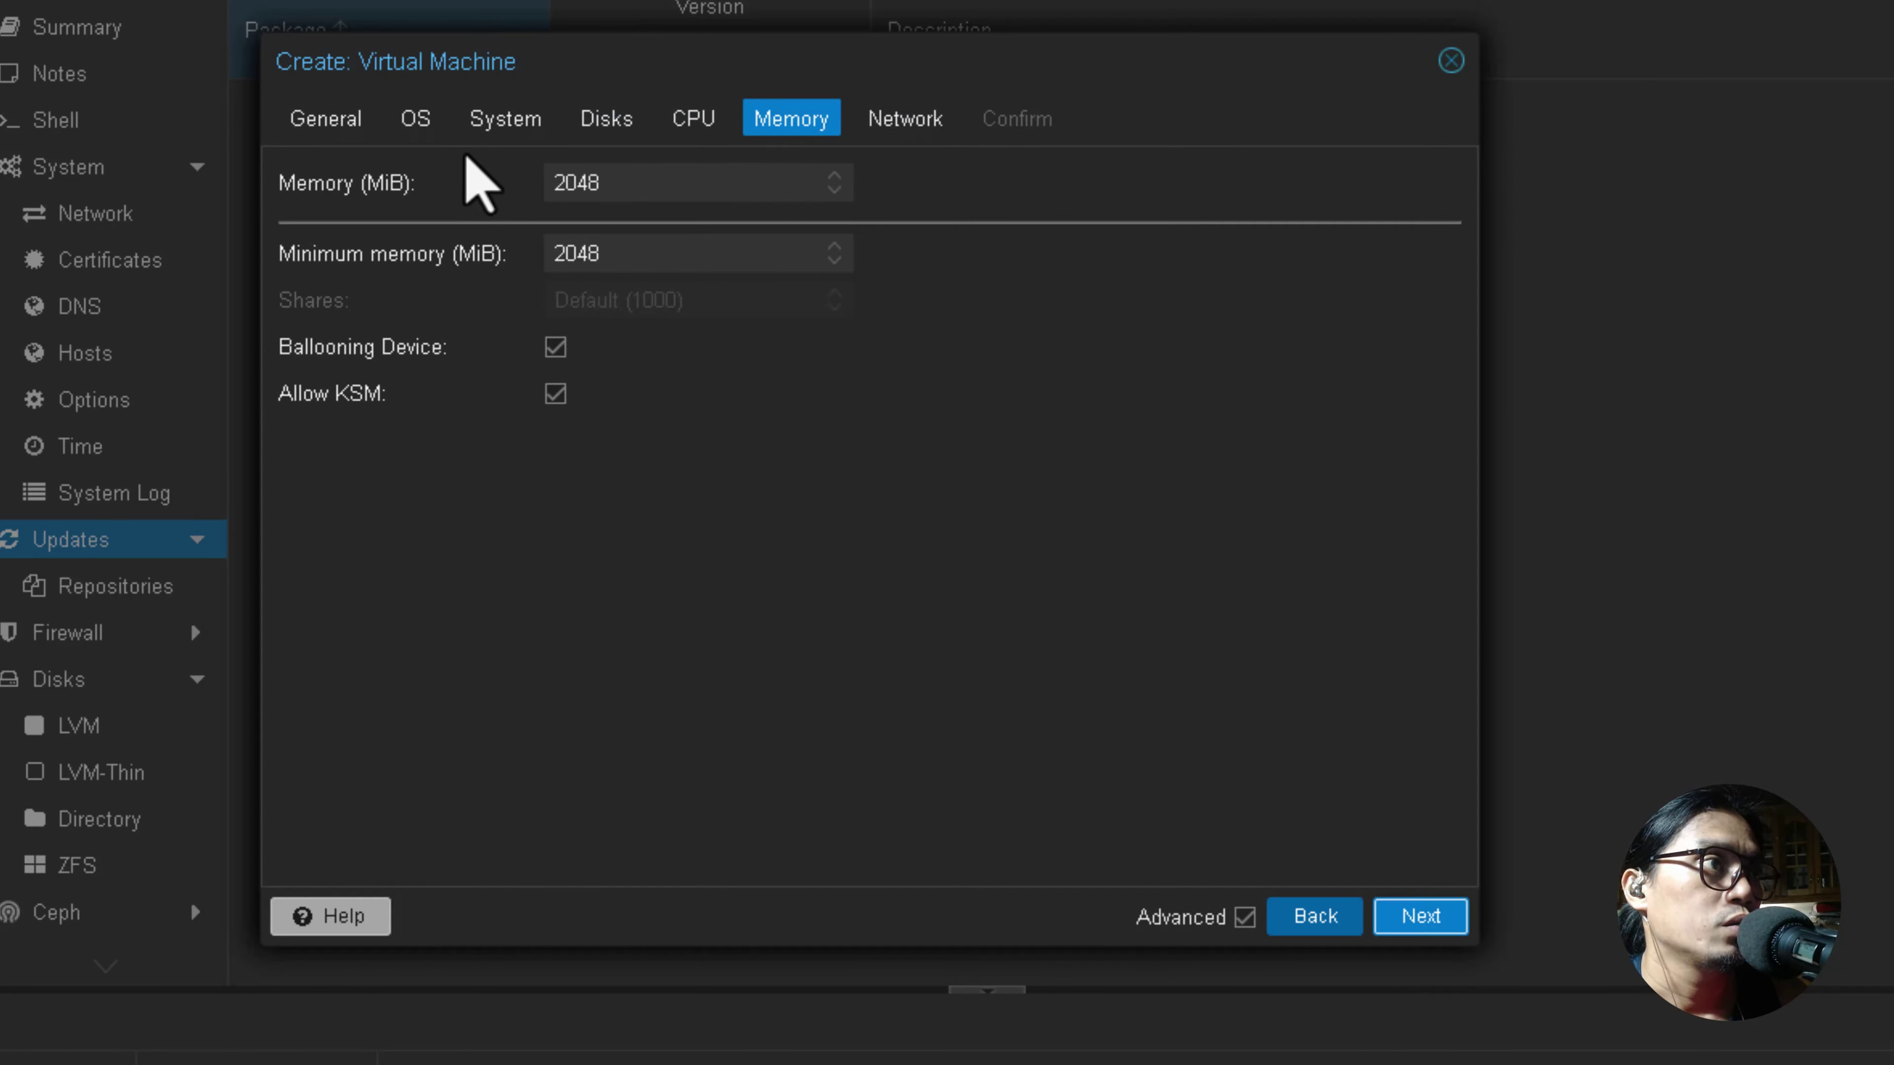
# Set memory to 4096 MiB and keep the VirtIO network device on vmbr0.
pyautogui.doubleClick(634, 182)
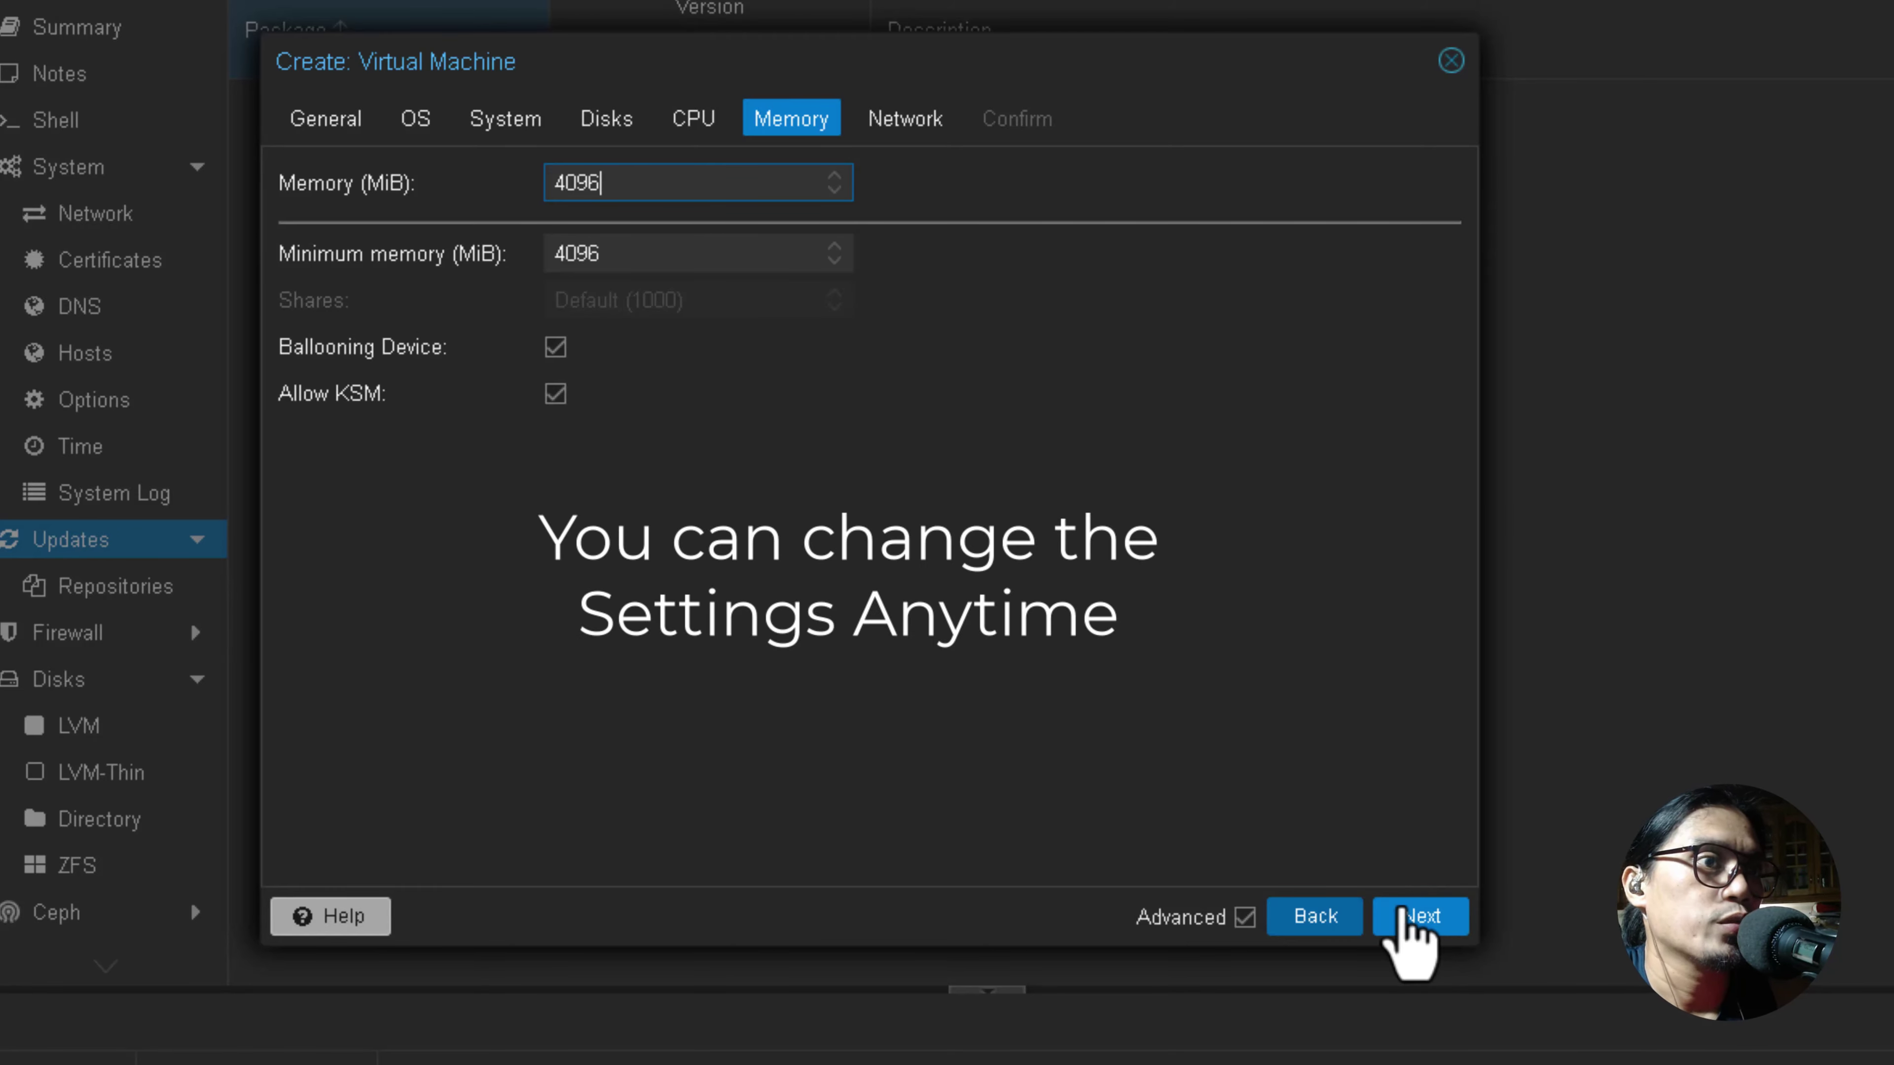
pyautogui.click(1409, 919)
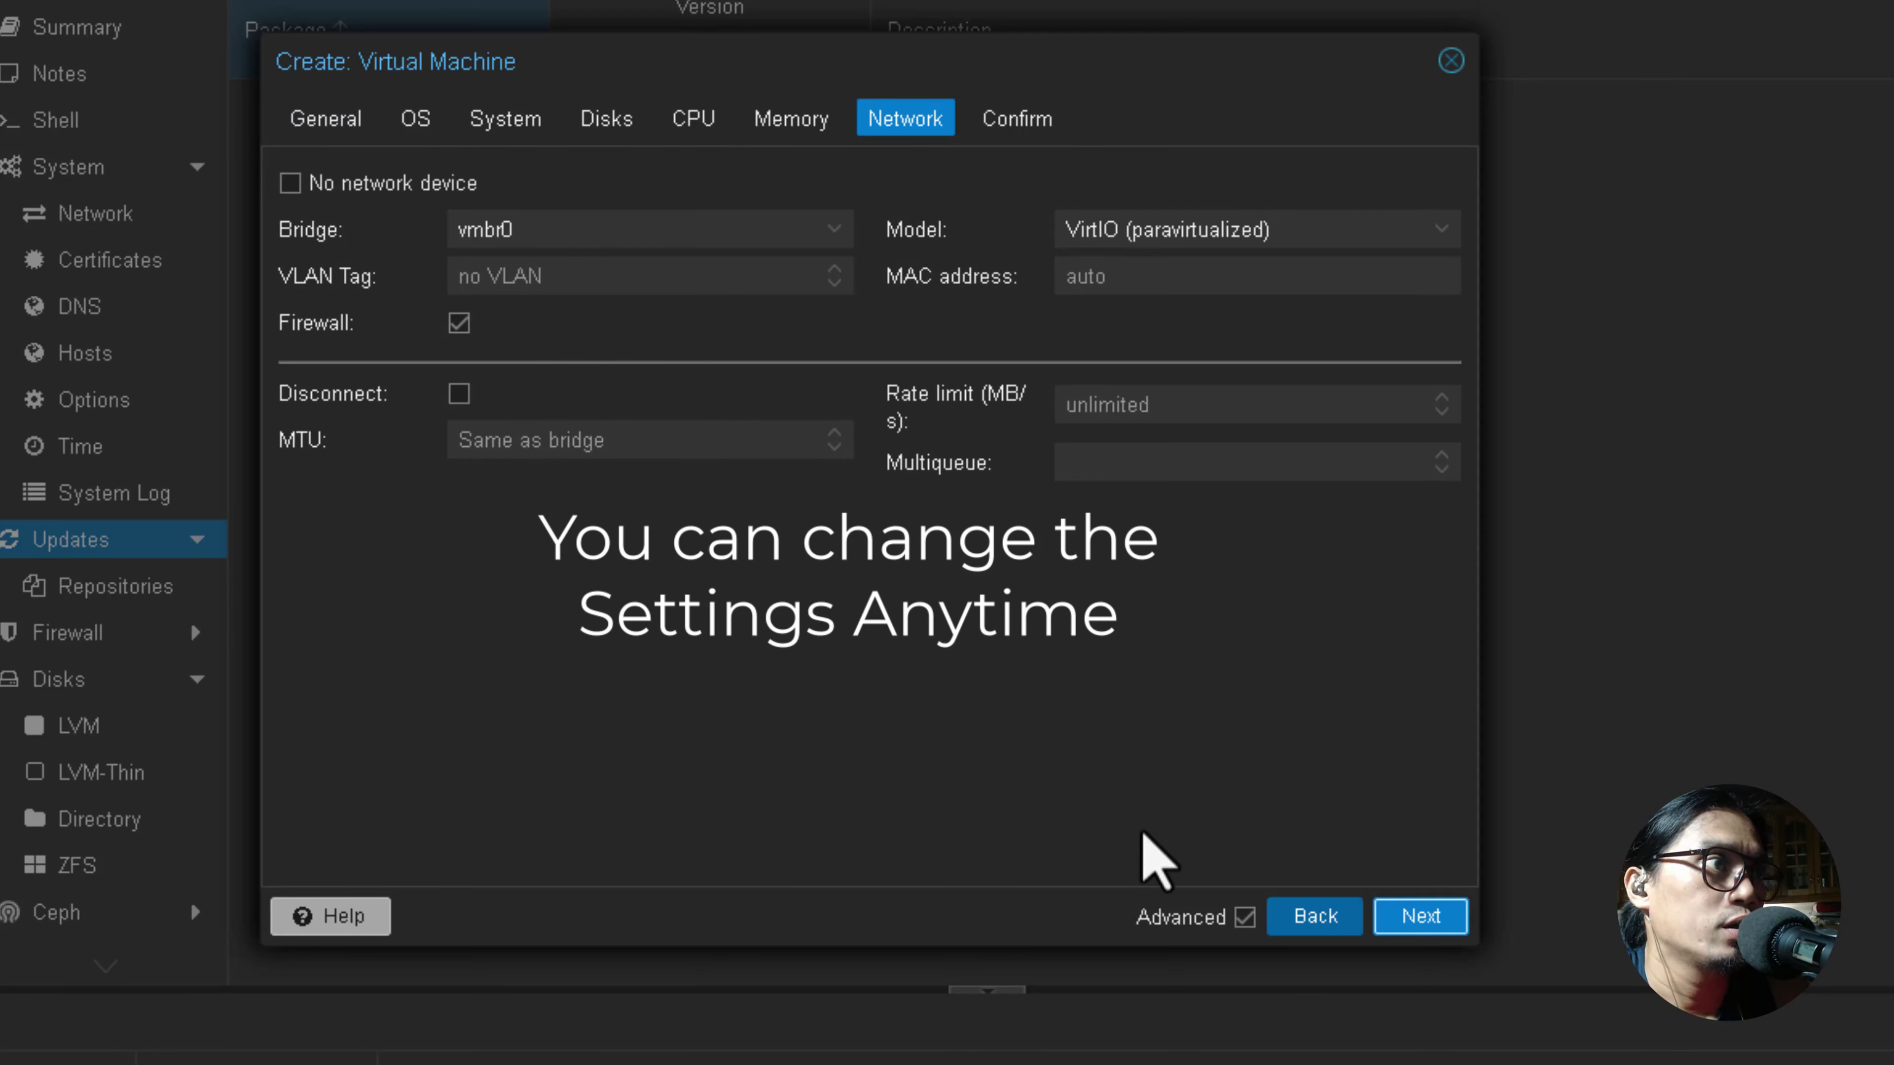
pyautogui.click(1412, 921)
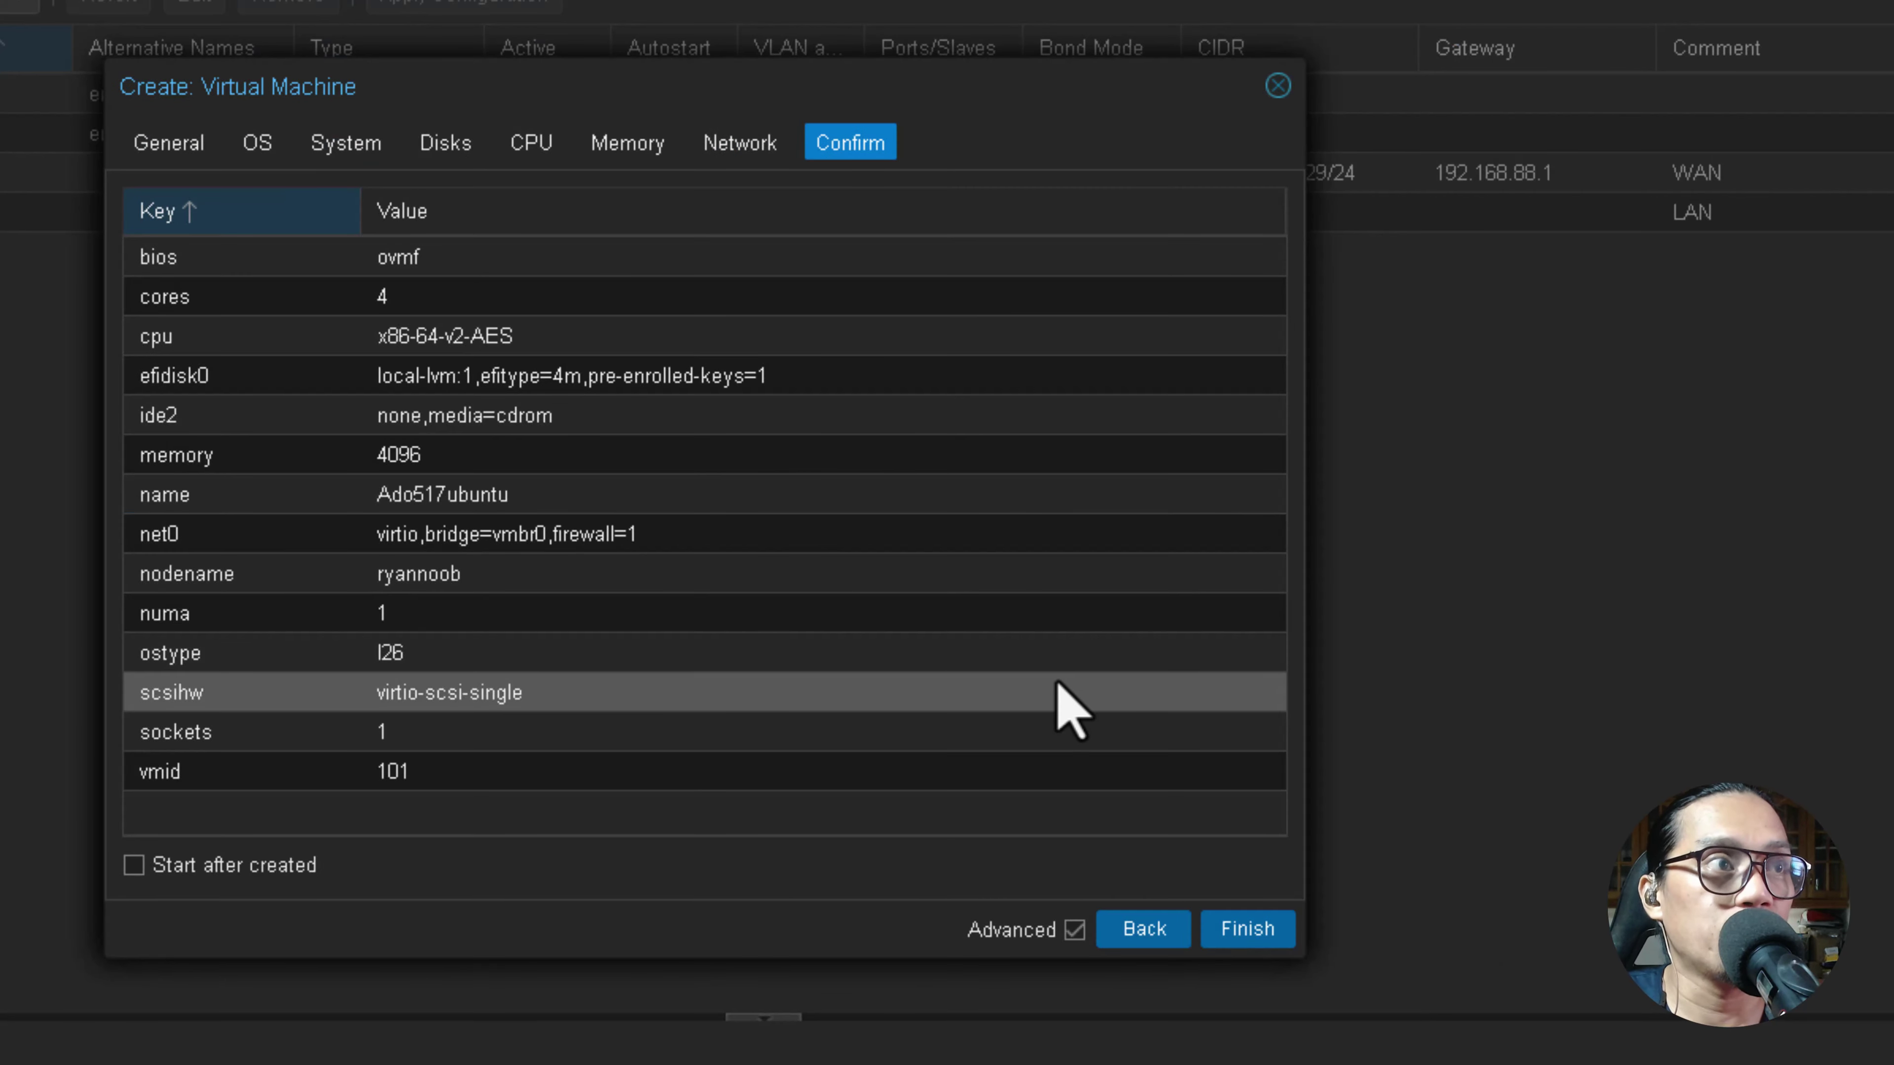
# Finish the wizard to create VM 101 and select it in the tree.
pyautogui.click(1254, 938)
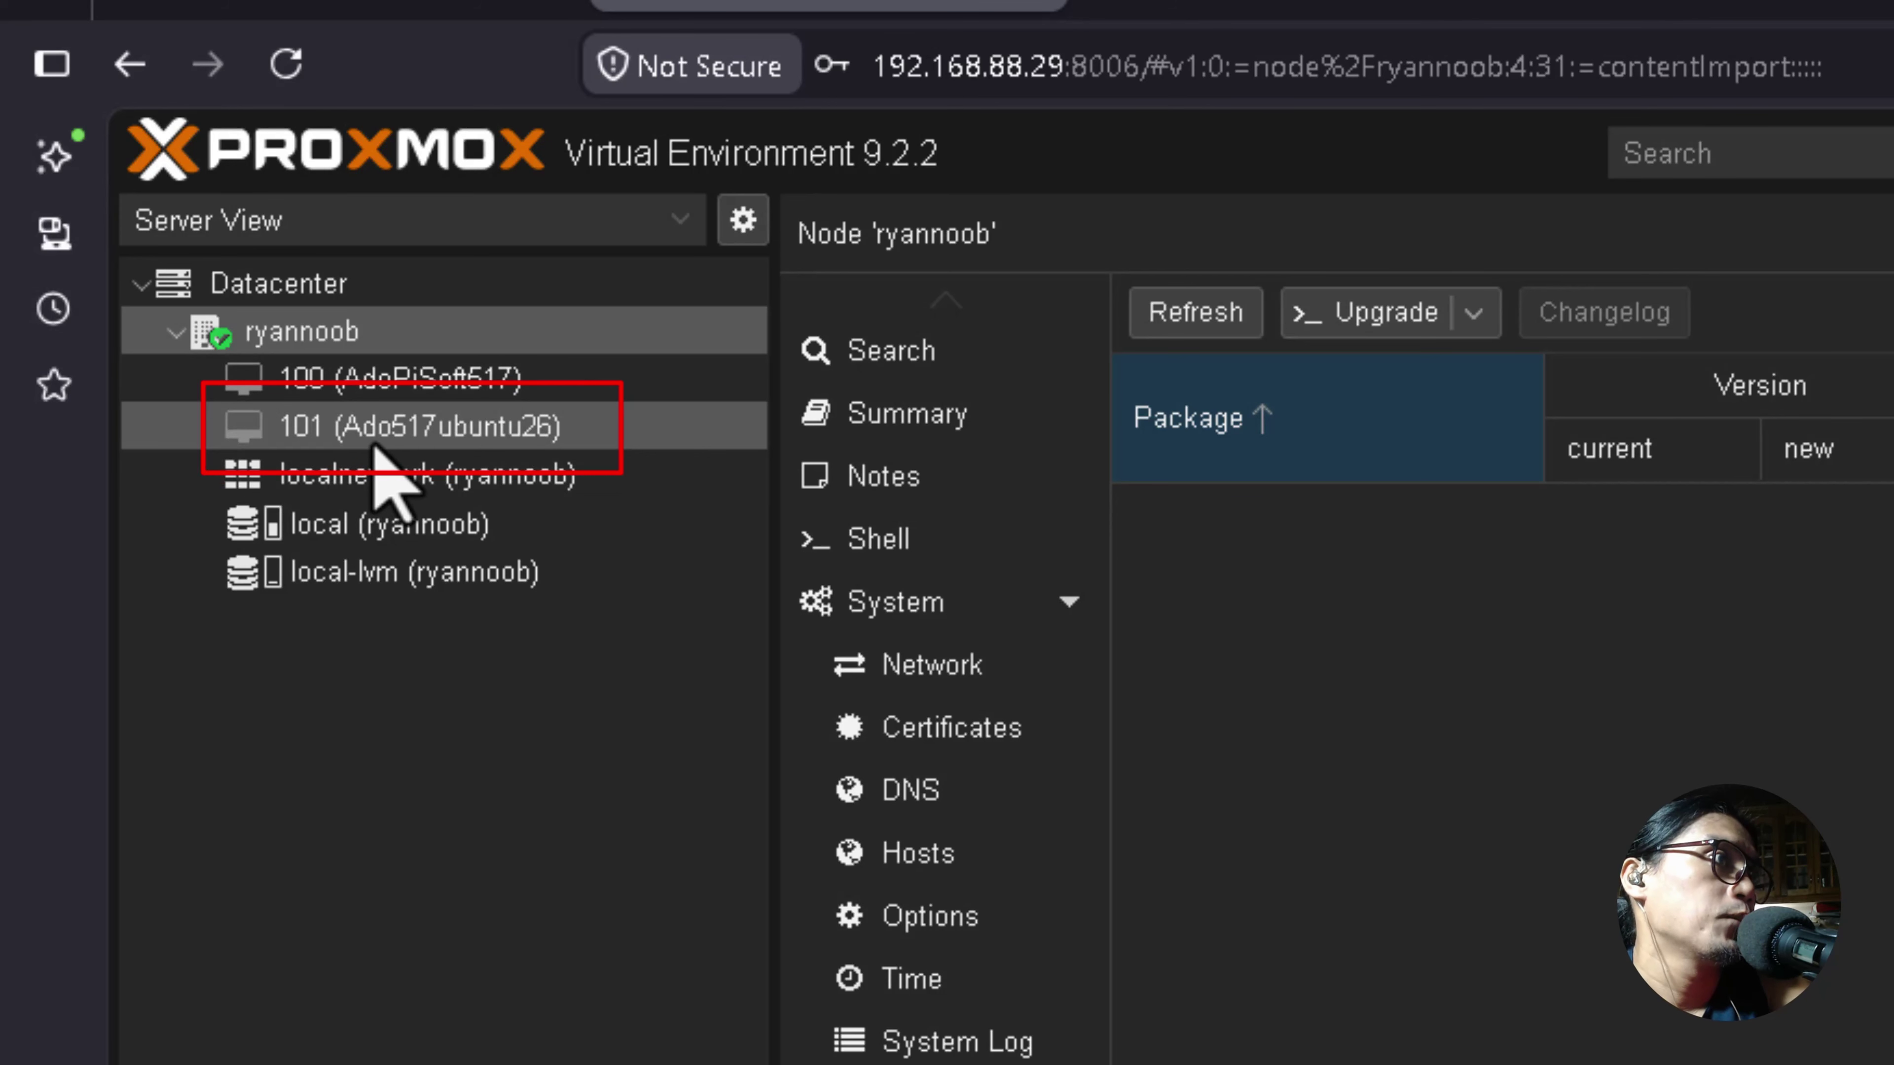
pyautogui.click(395, 433)
pyautogui.click(671, 470)
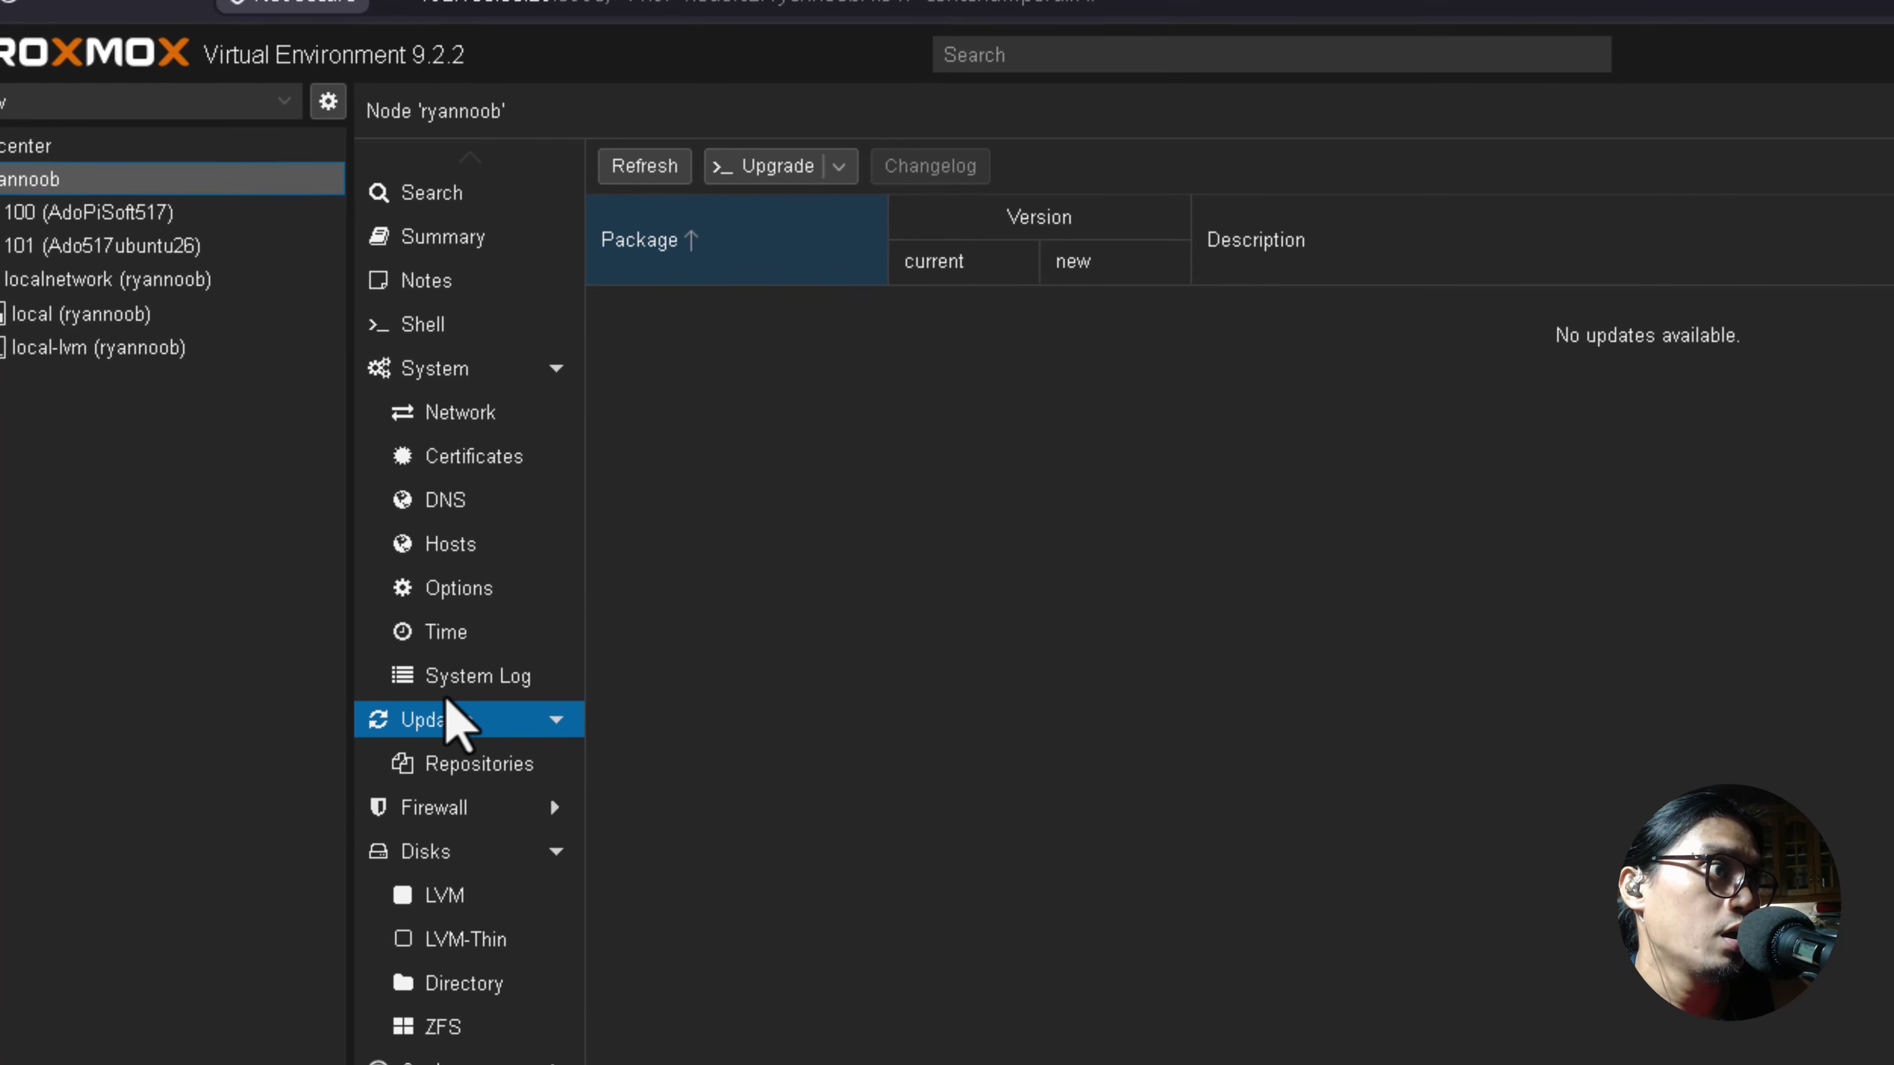
# Show the node's network interfaces and look at nic0 and nic1.
pyautogui.click(468, 415)
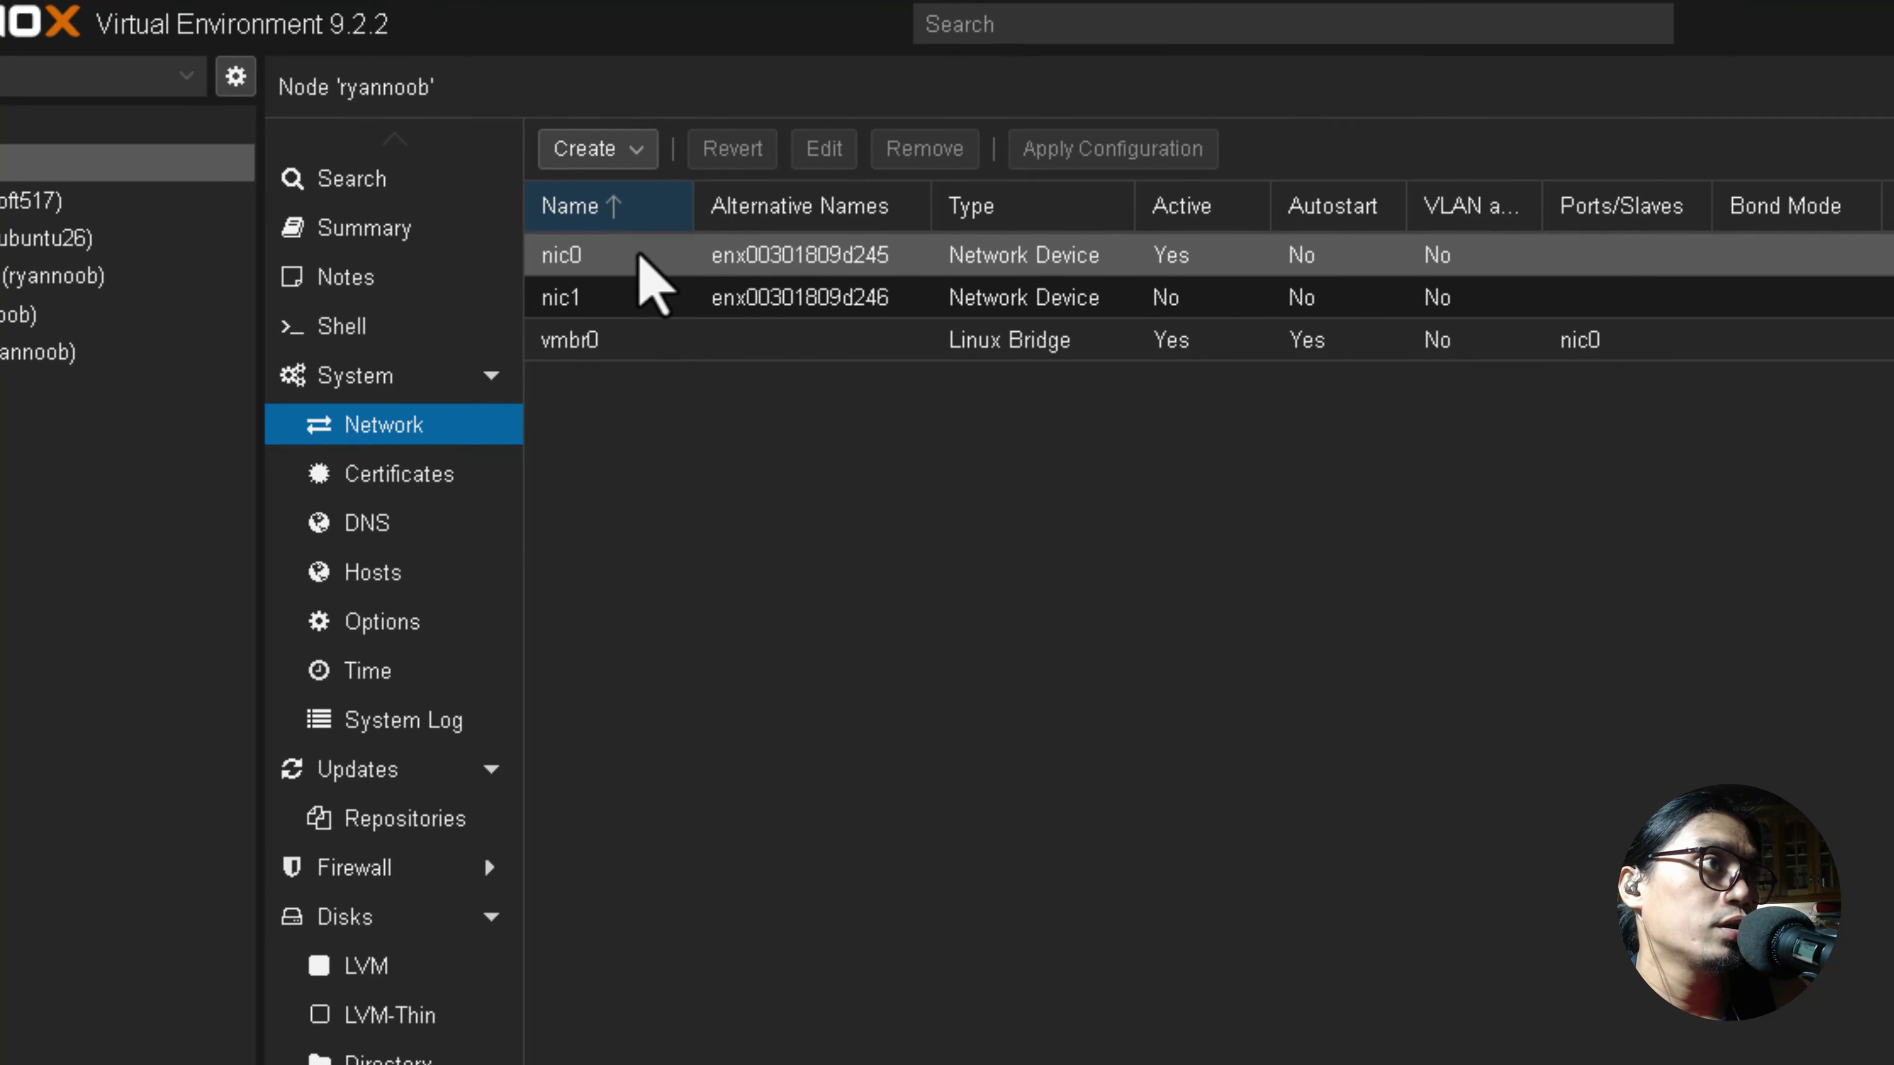
pyautogui.click(639, 255)
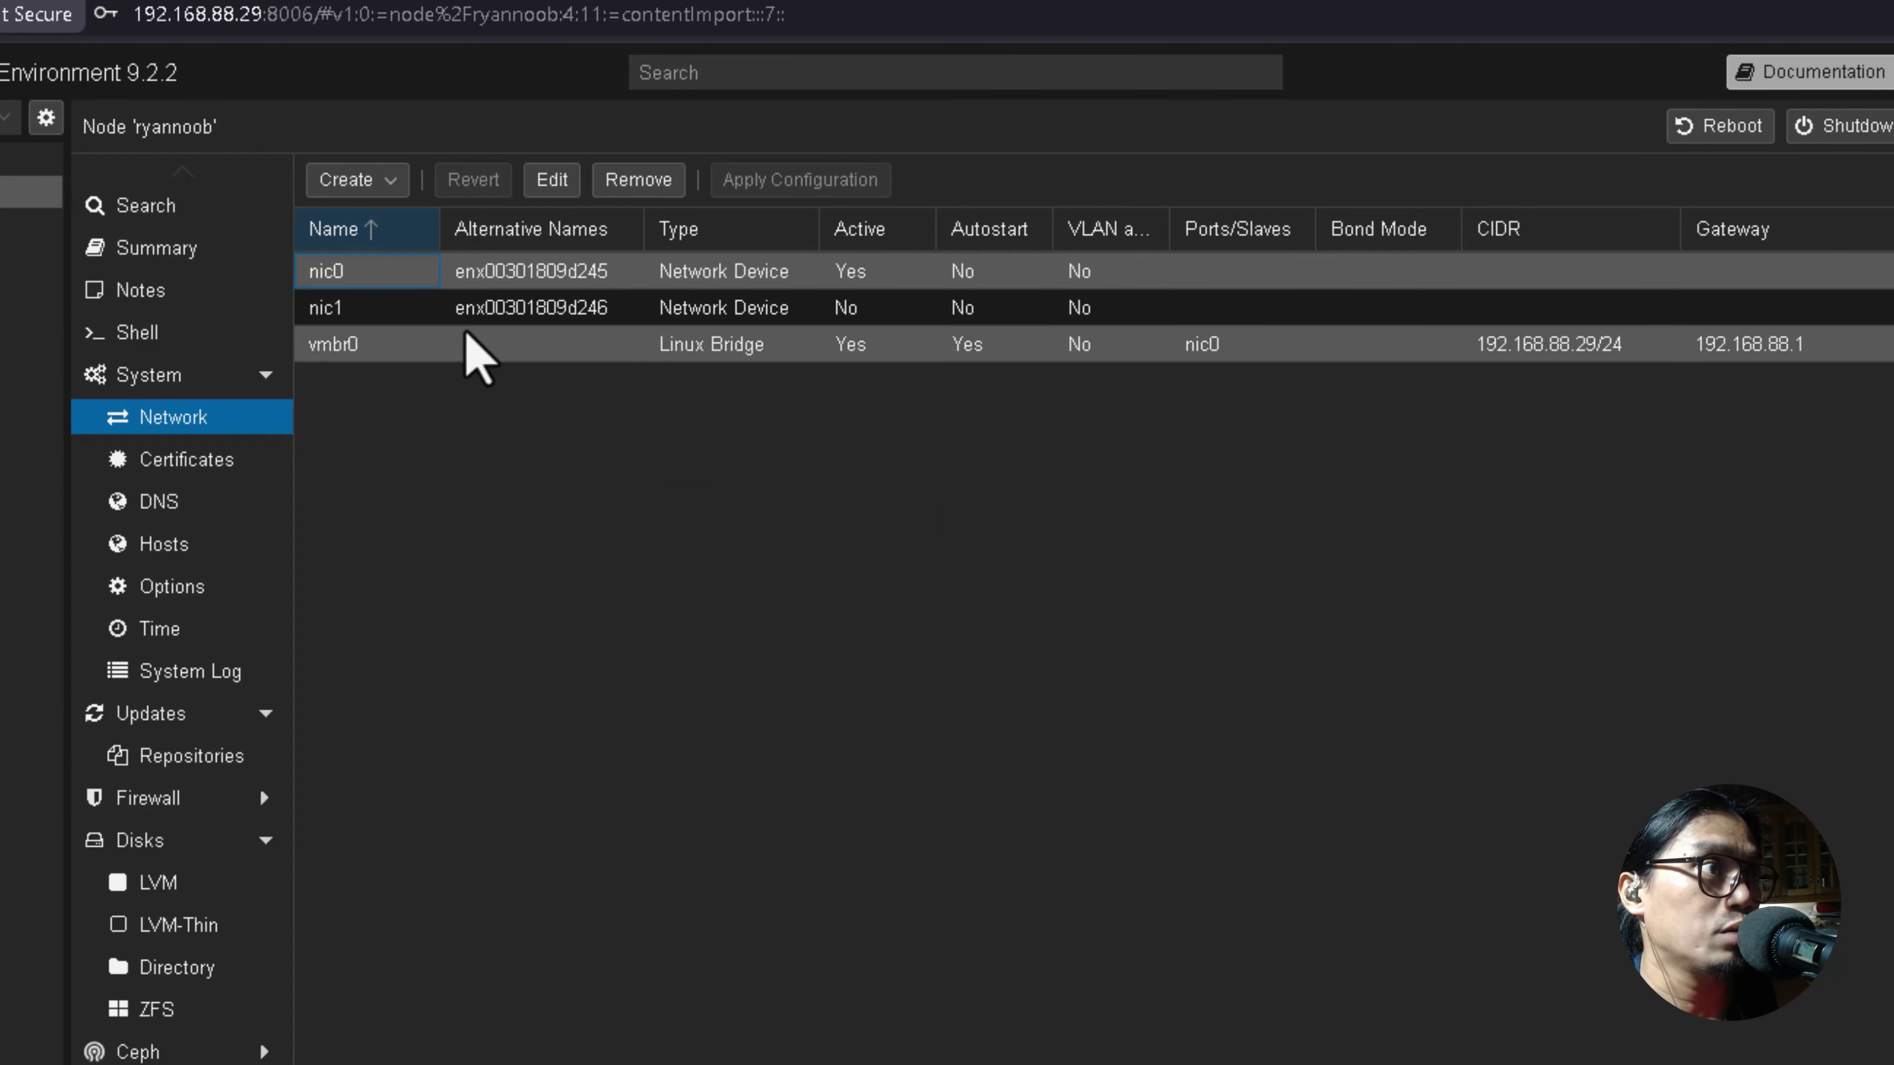
pyautogui.click(530, 314)
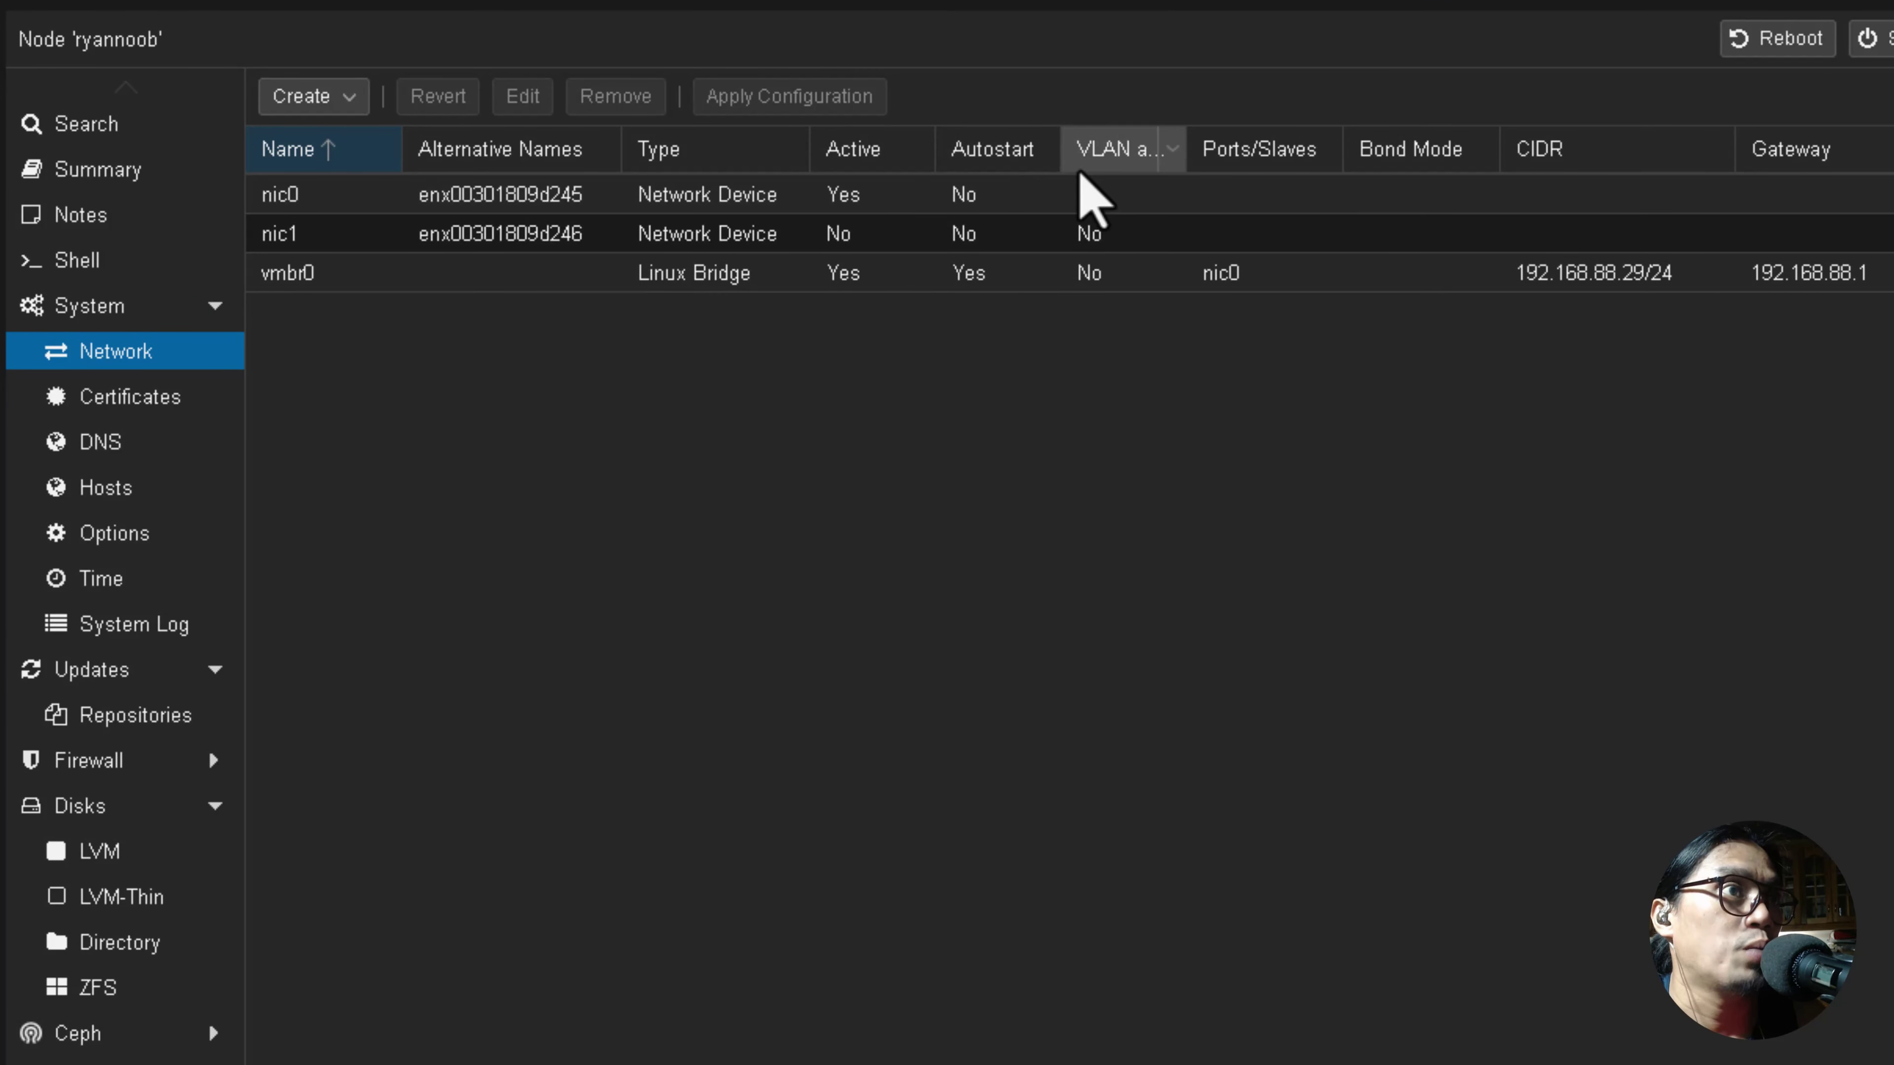
# Enable Autostart on both nic0 and nic1.
pyautogui.doubleClick(511, 194)
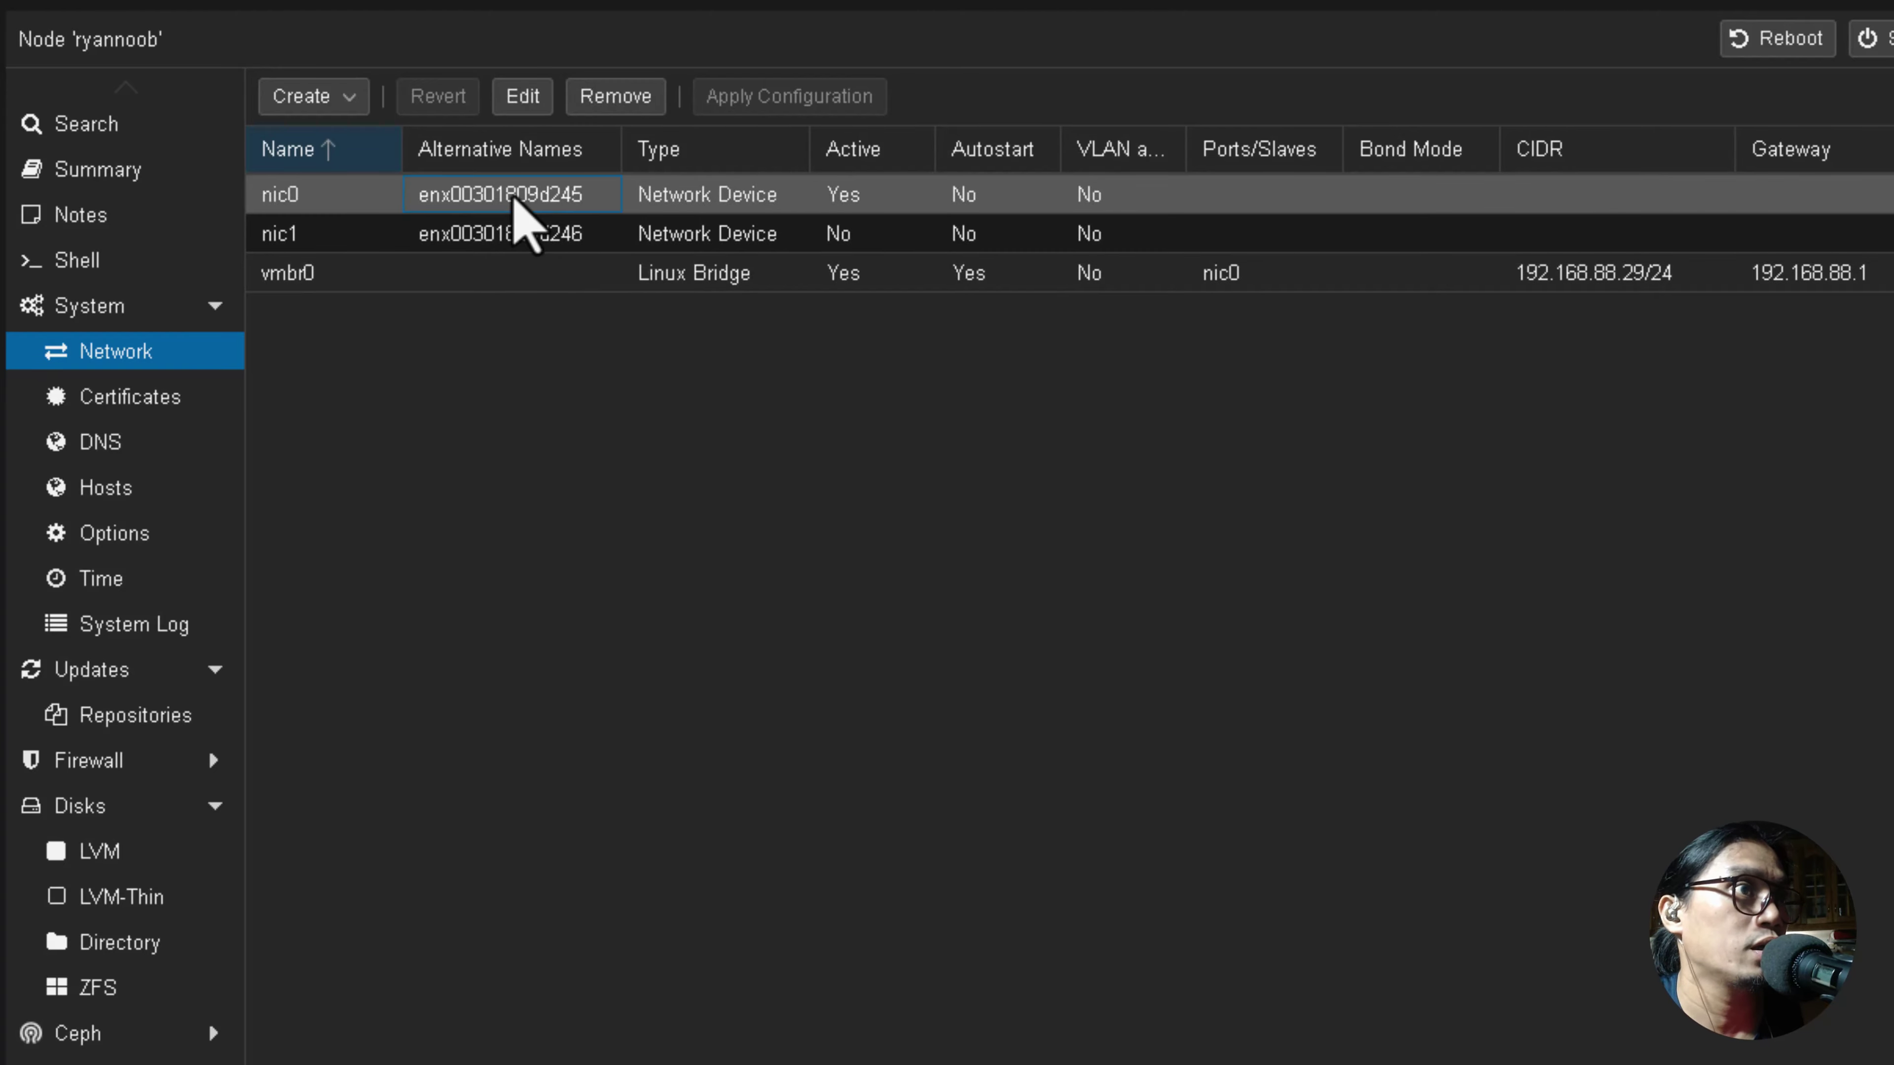
pyautogui.click(1178, 521)
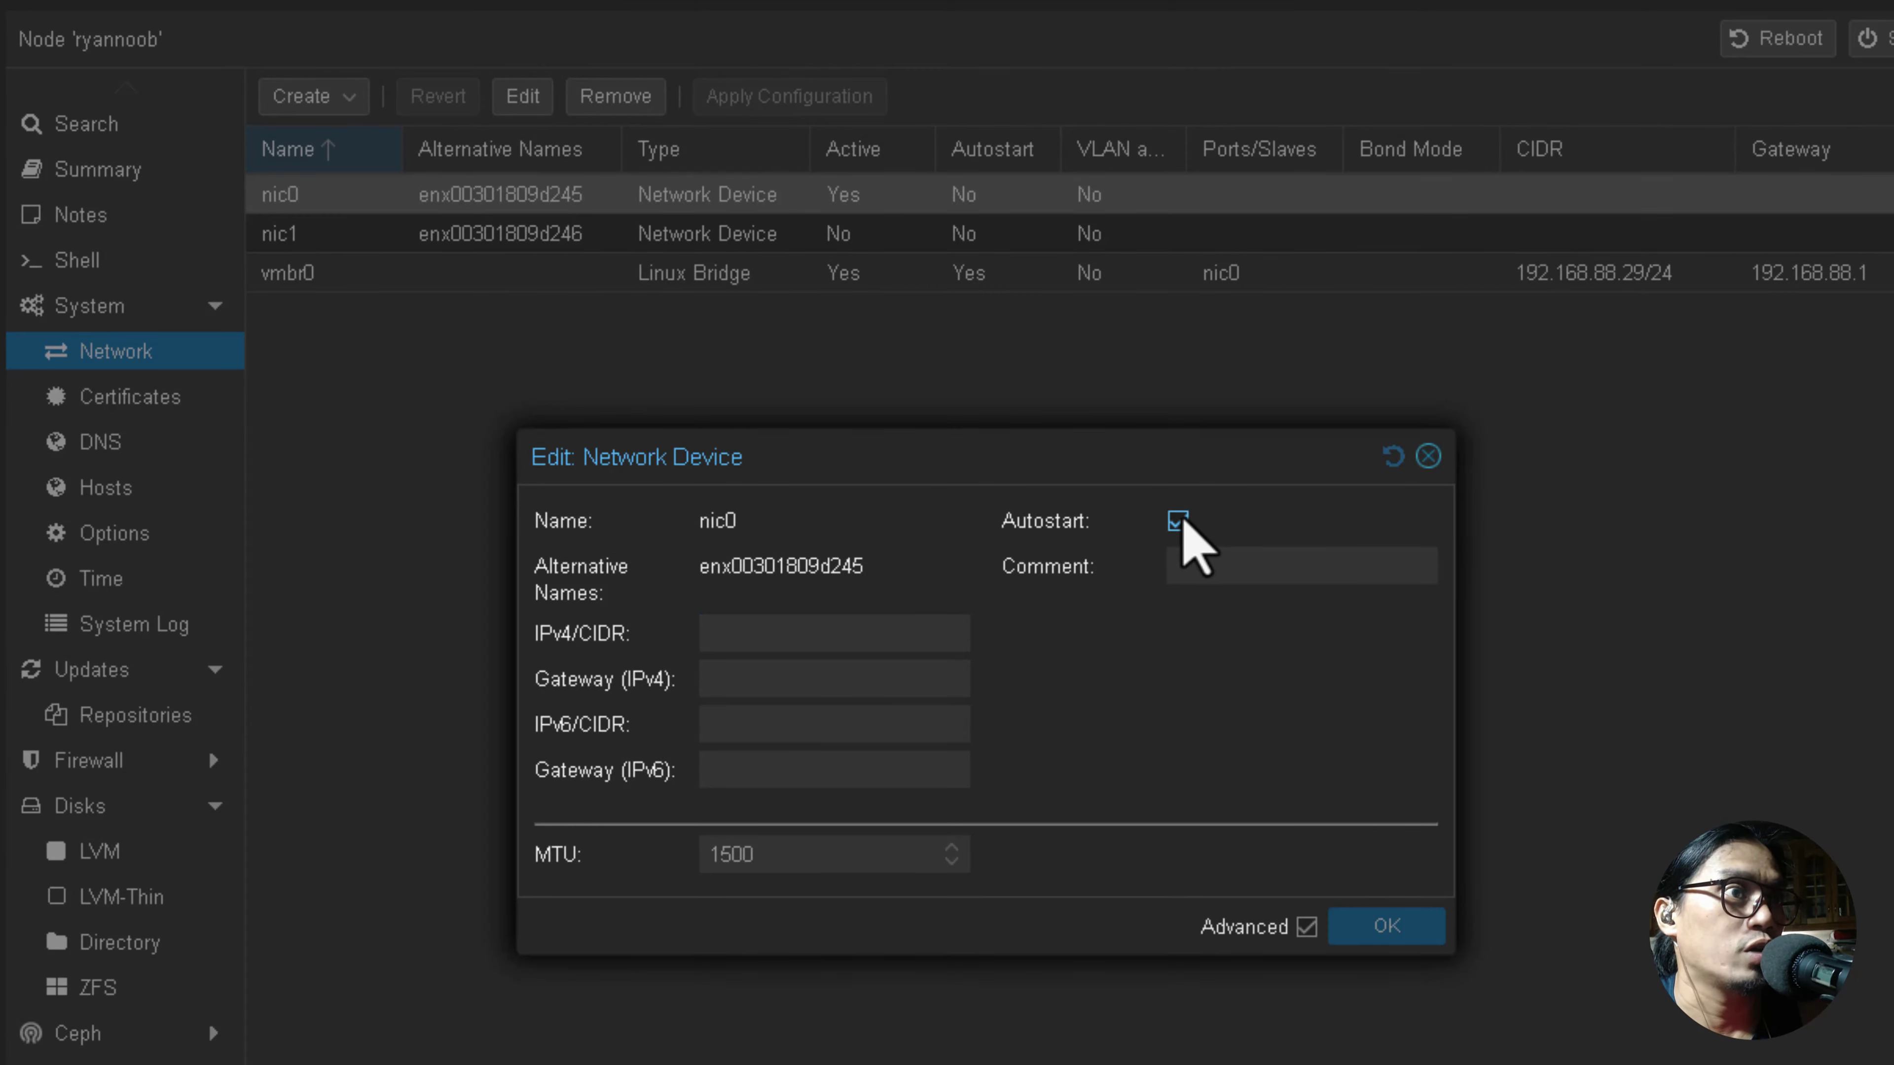
pyautogui.click(1402, 925)
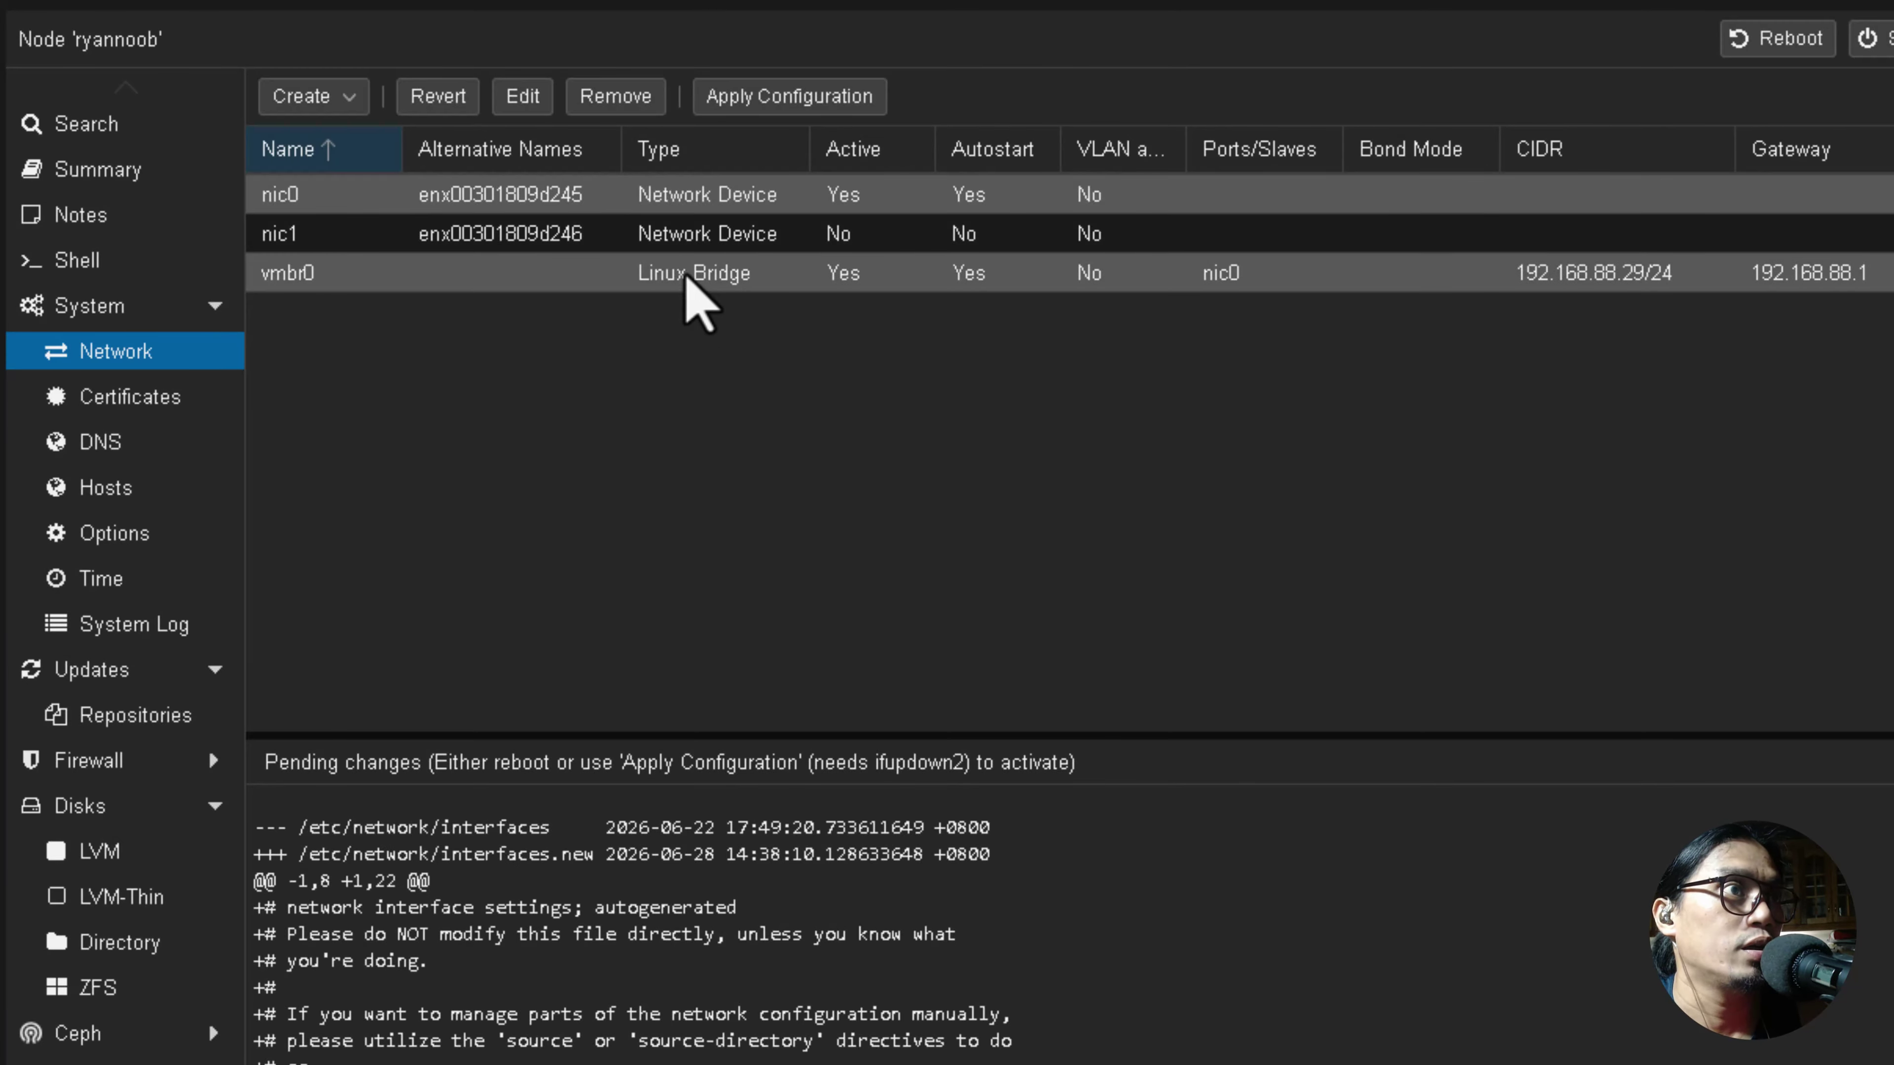
pyautogui.doubleClick(584, 238)
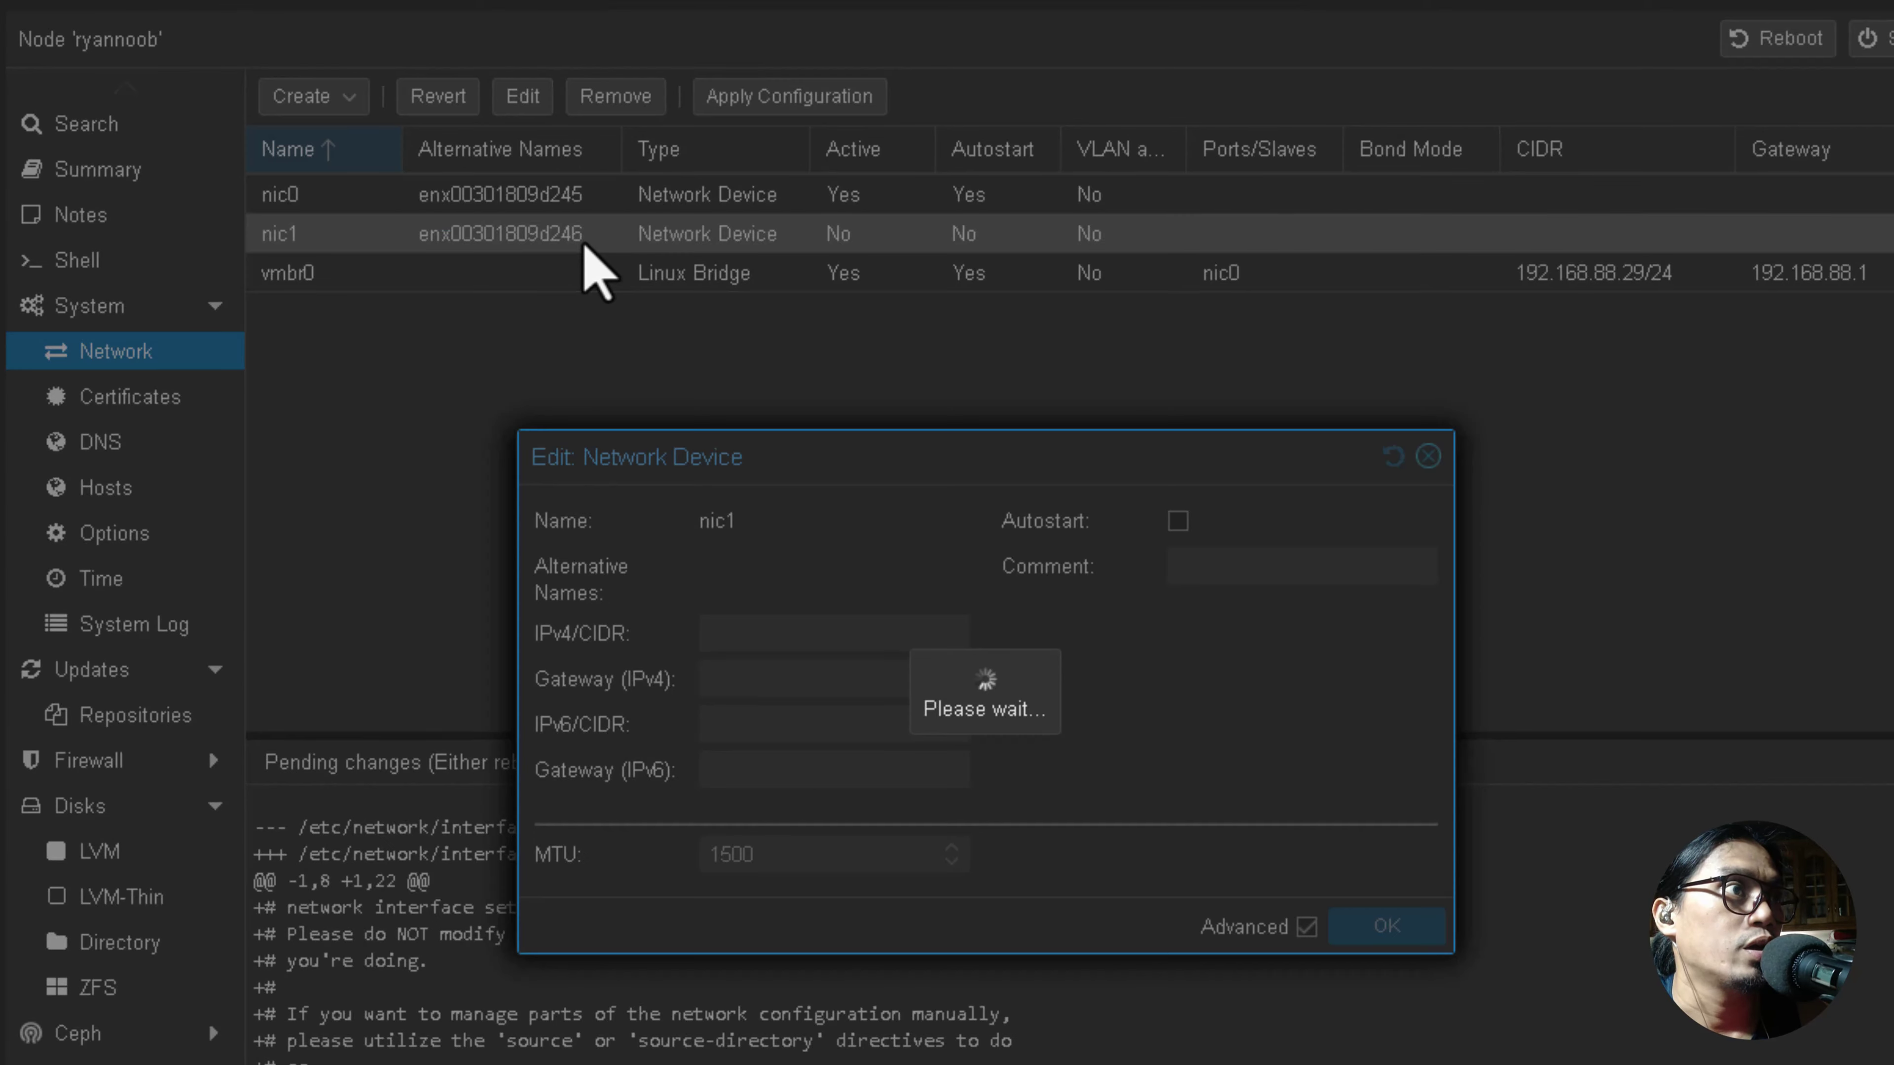
pyautogui.click(1178, 521)
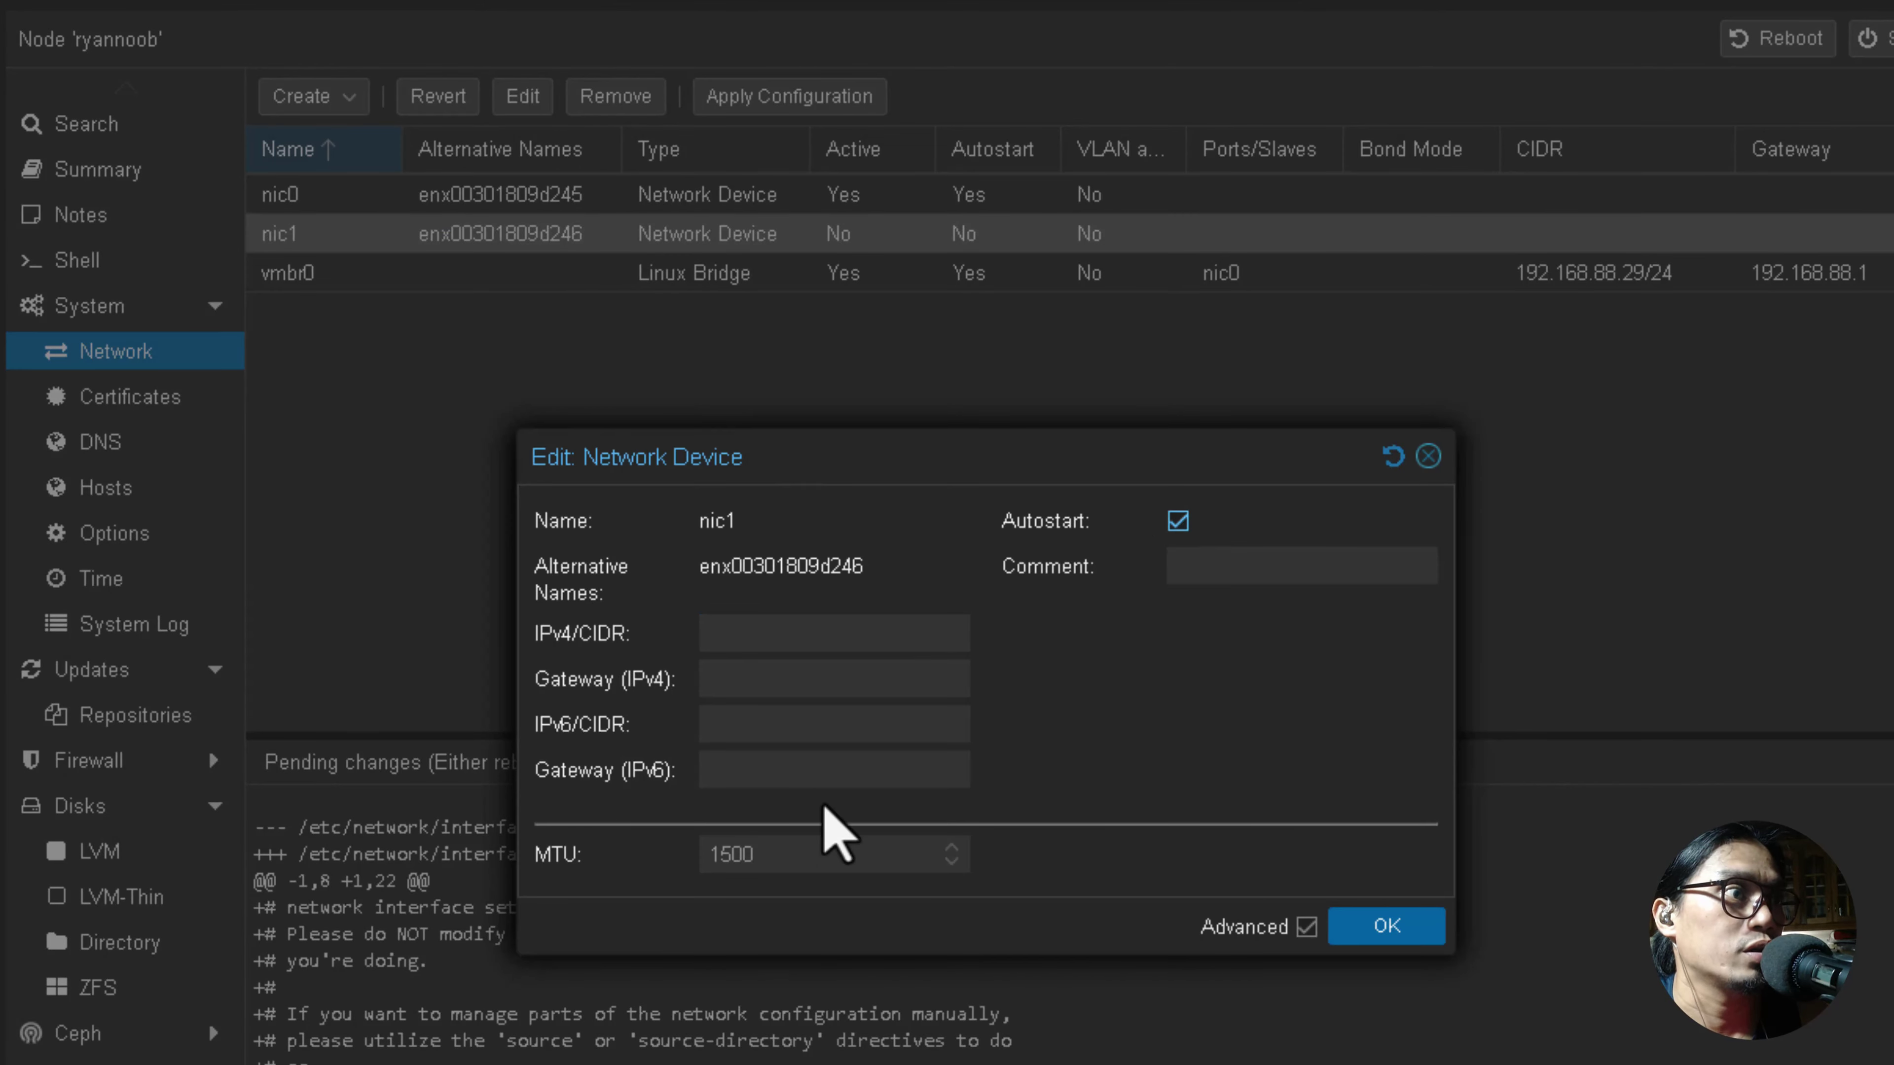
pyautogui.click(1352, 909)
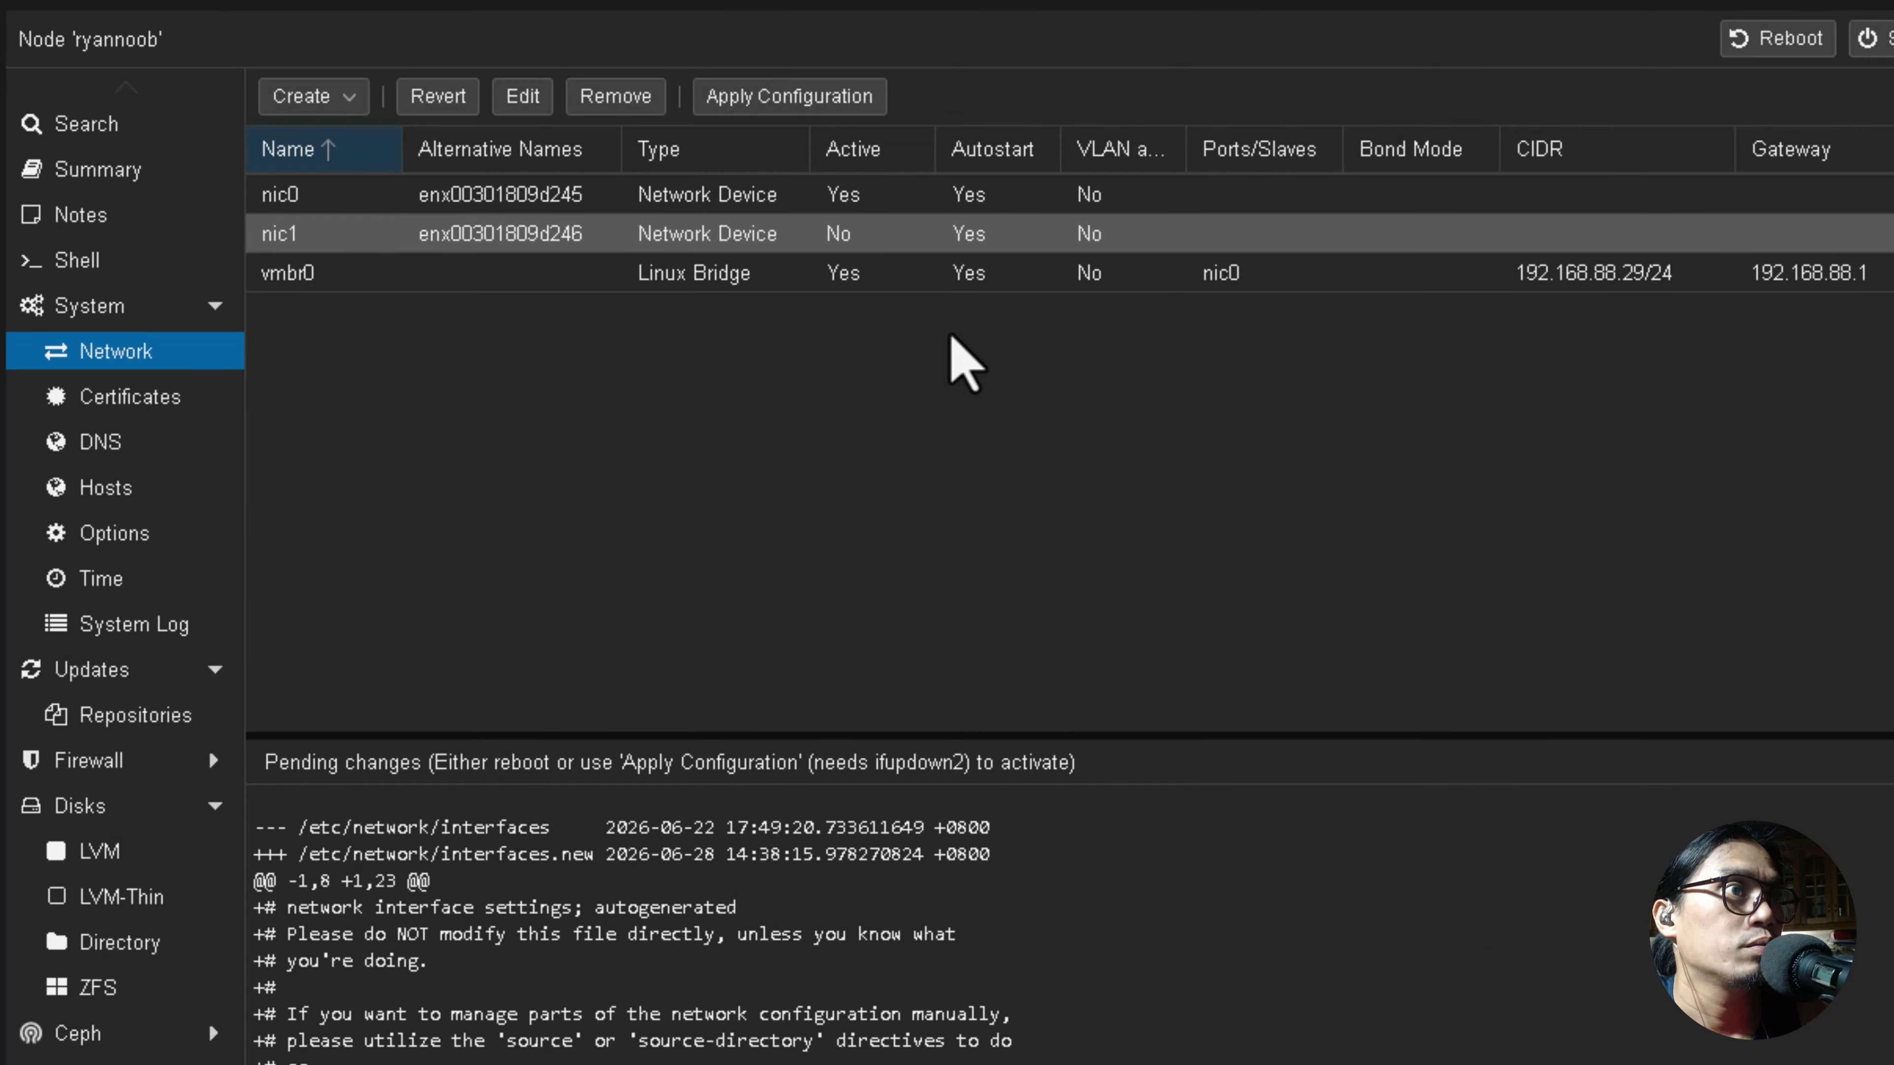
pyautogui.click(507, 275)
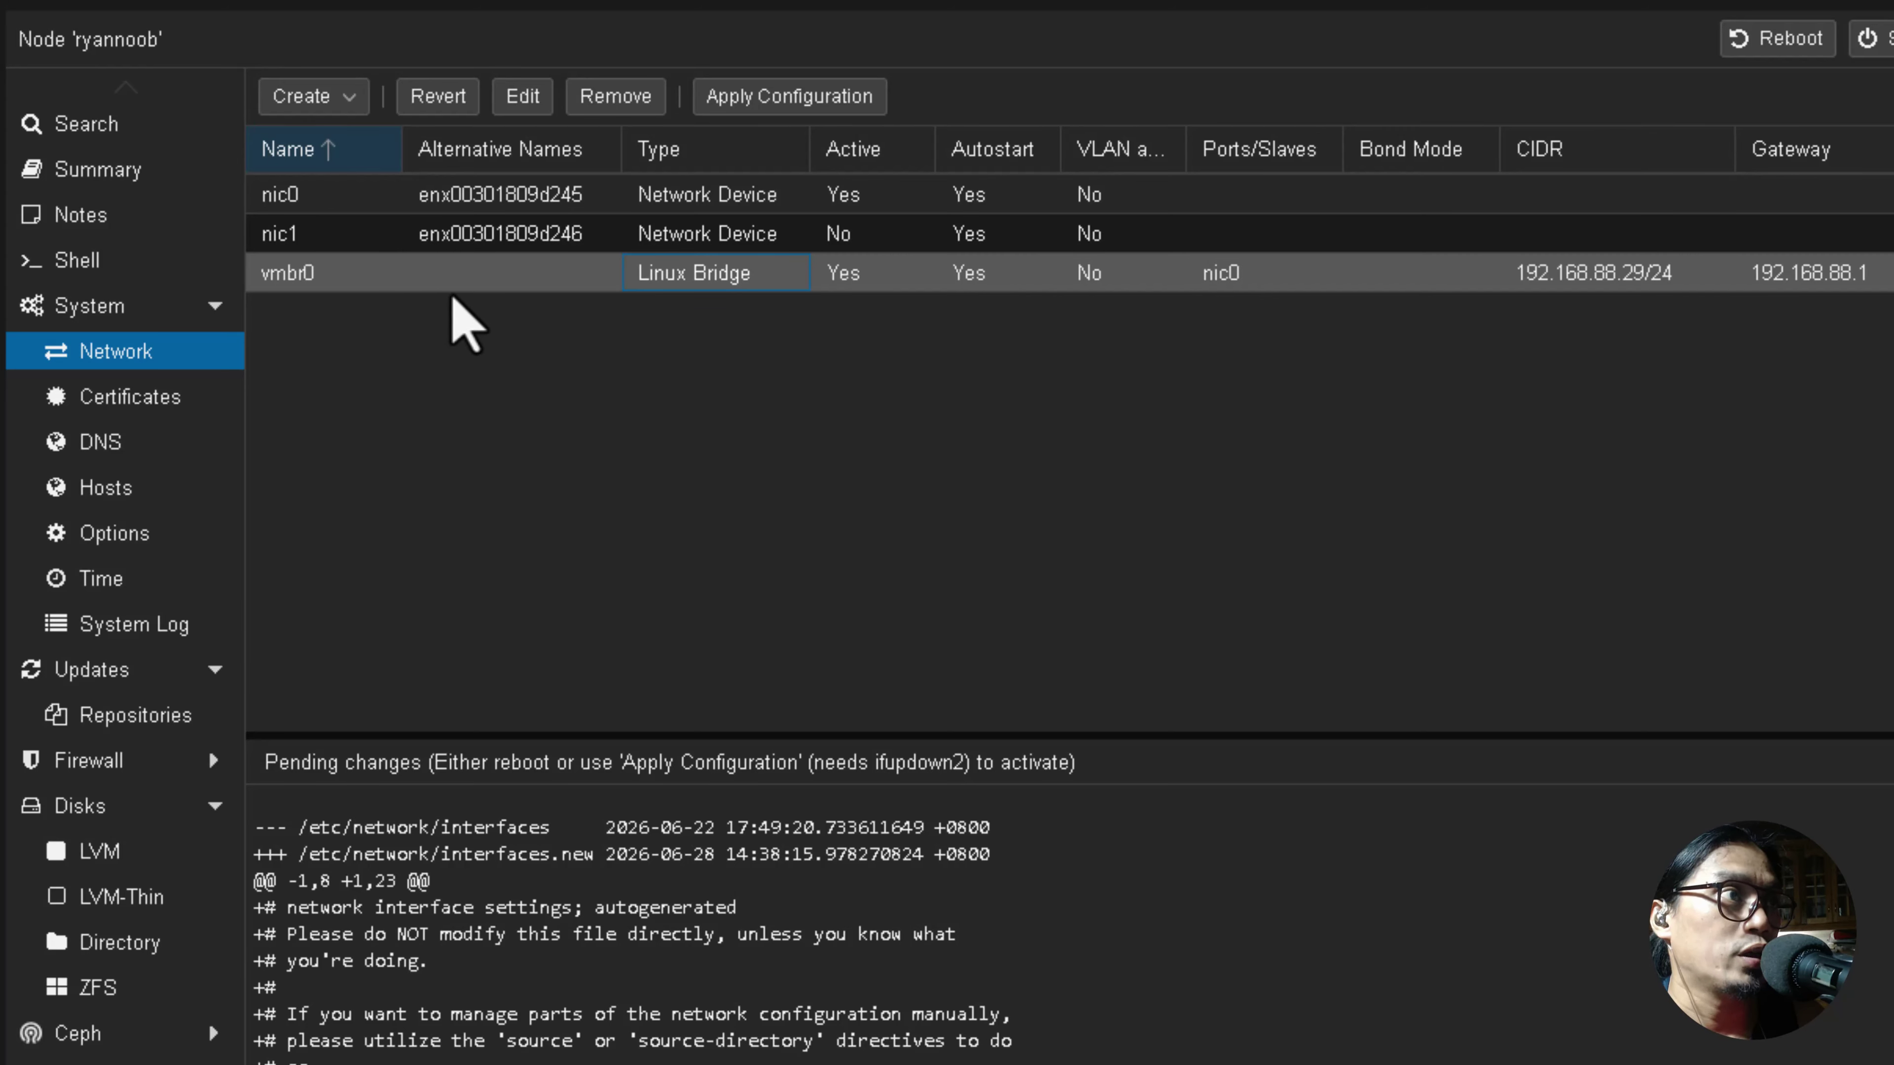
# Create Linux bridge vmbr1 with nic1 as its bridge port.
pyautogui.rightClick(365, 362)
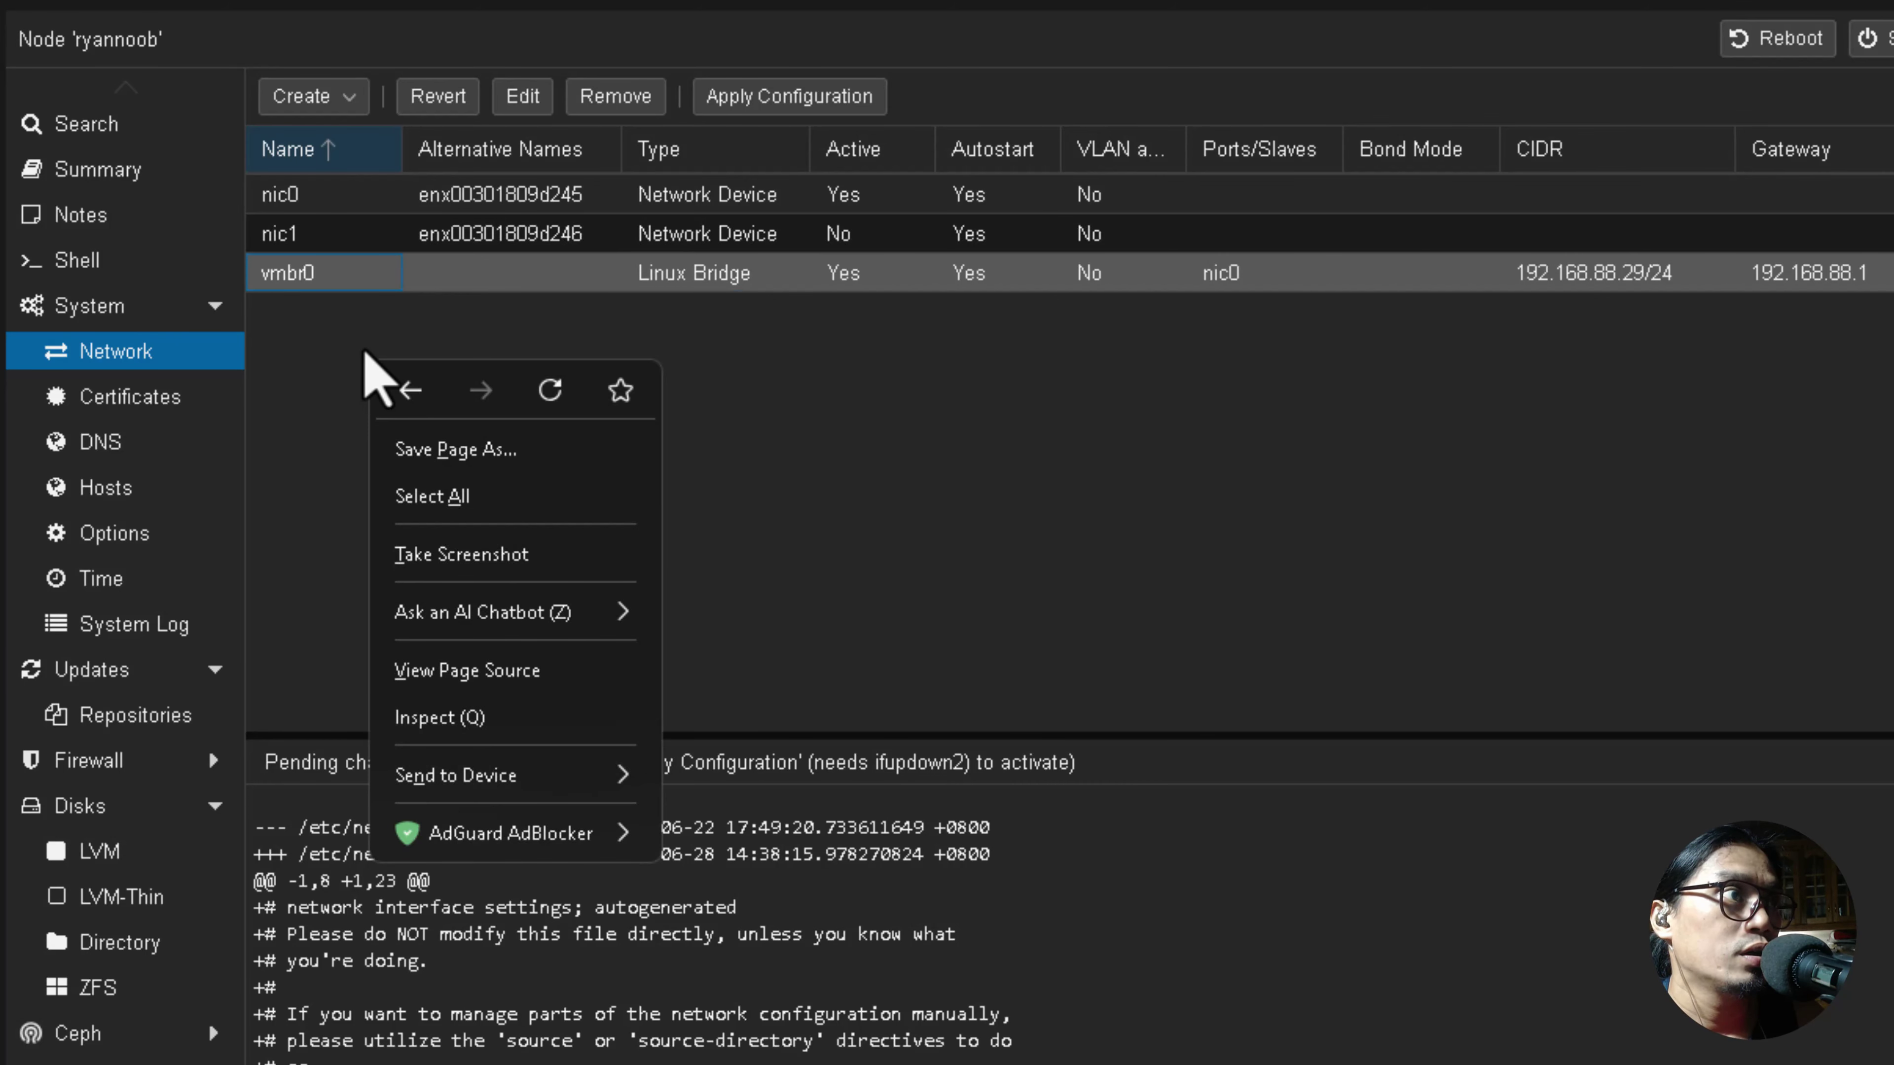
pyautogui.click(355, 335)
pyautogui.click(307, 101)
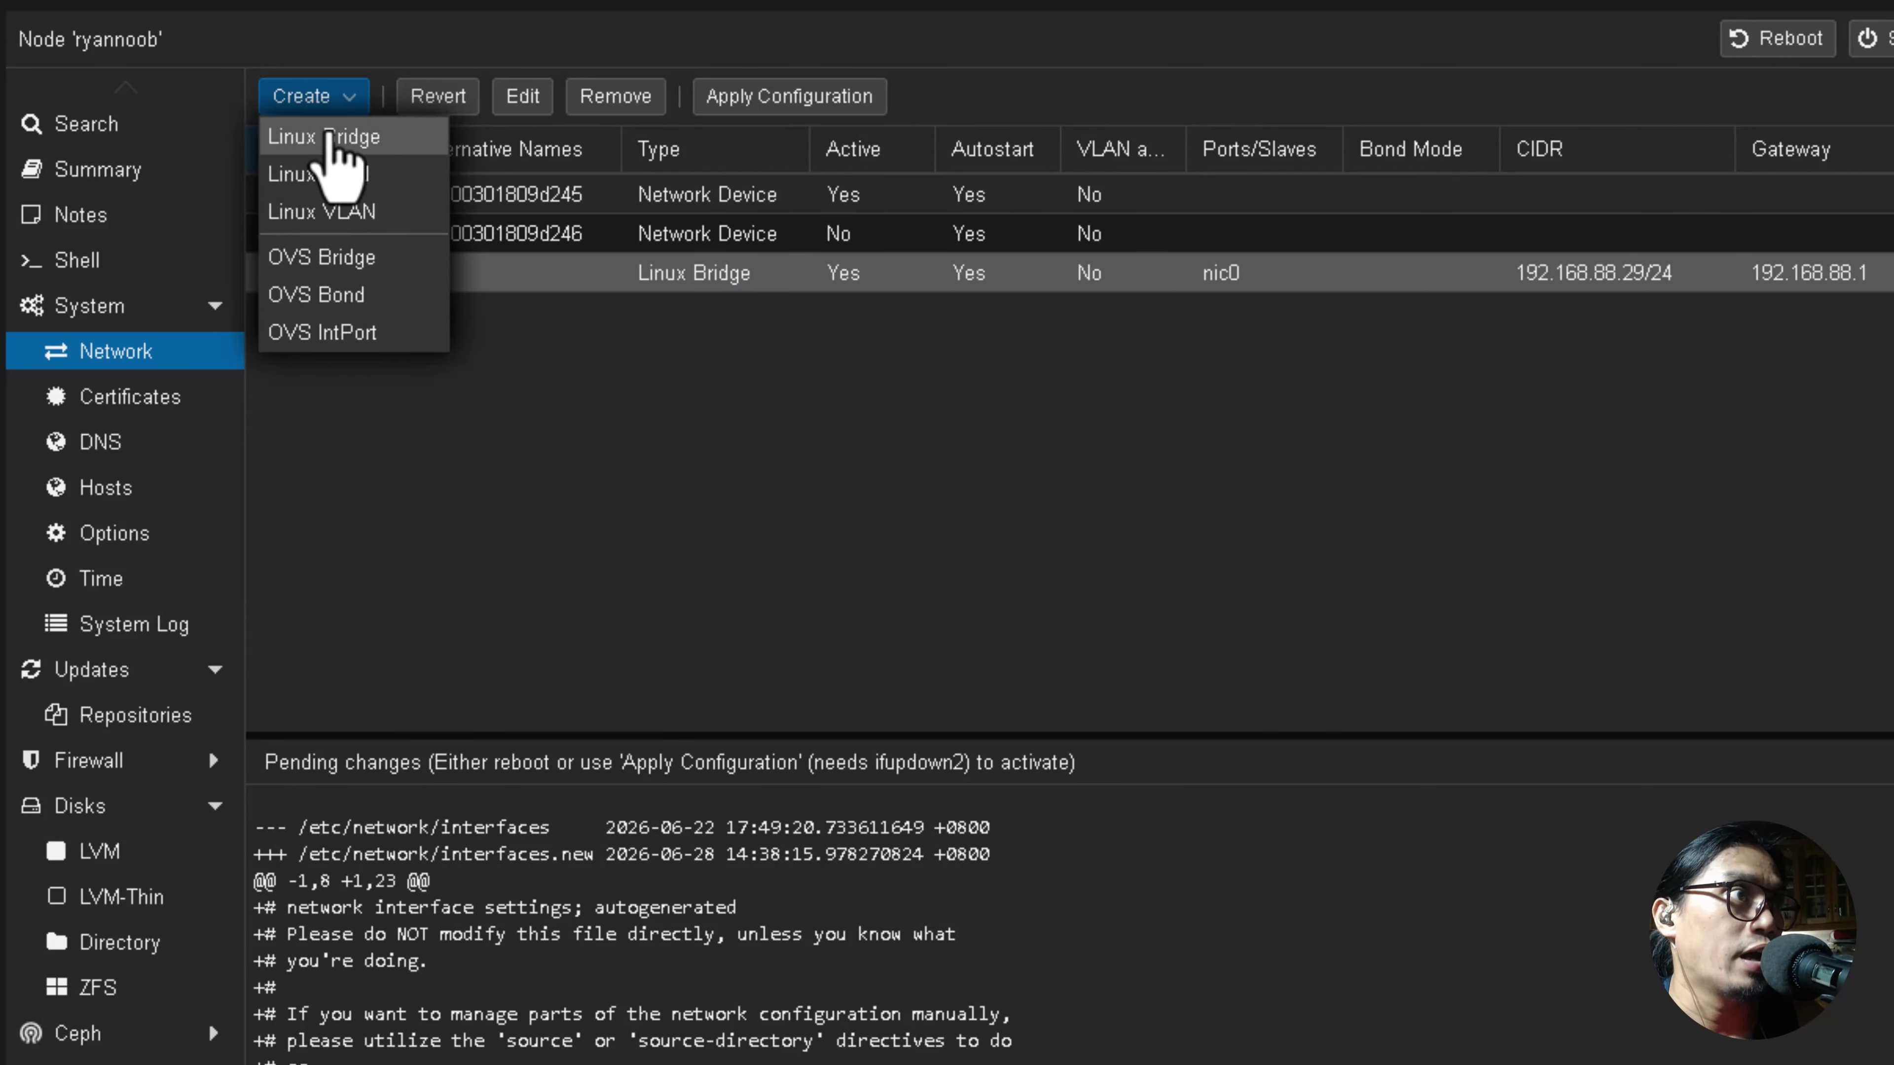
pyautogui.click(328, 138)
pyautogui.click(1185, 646)
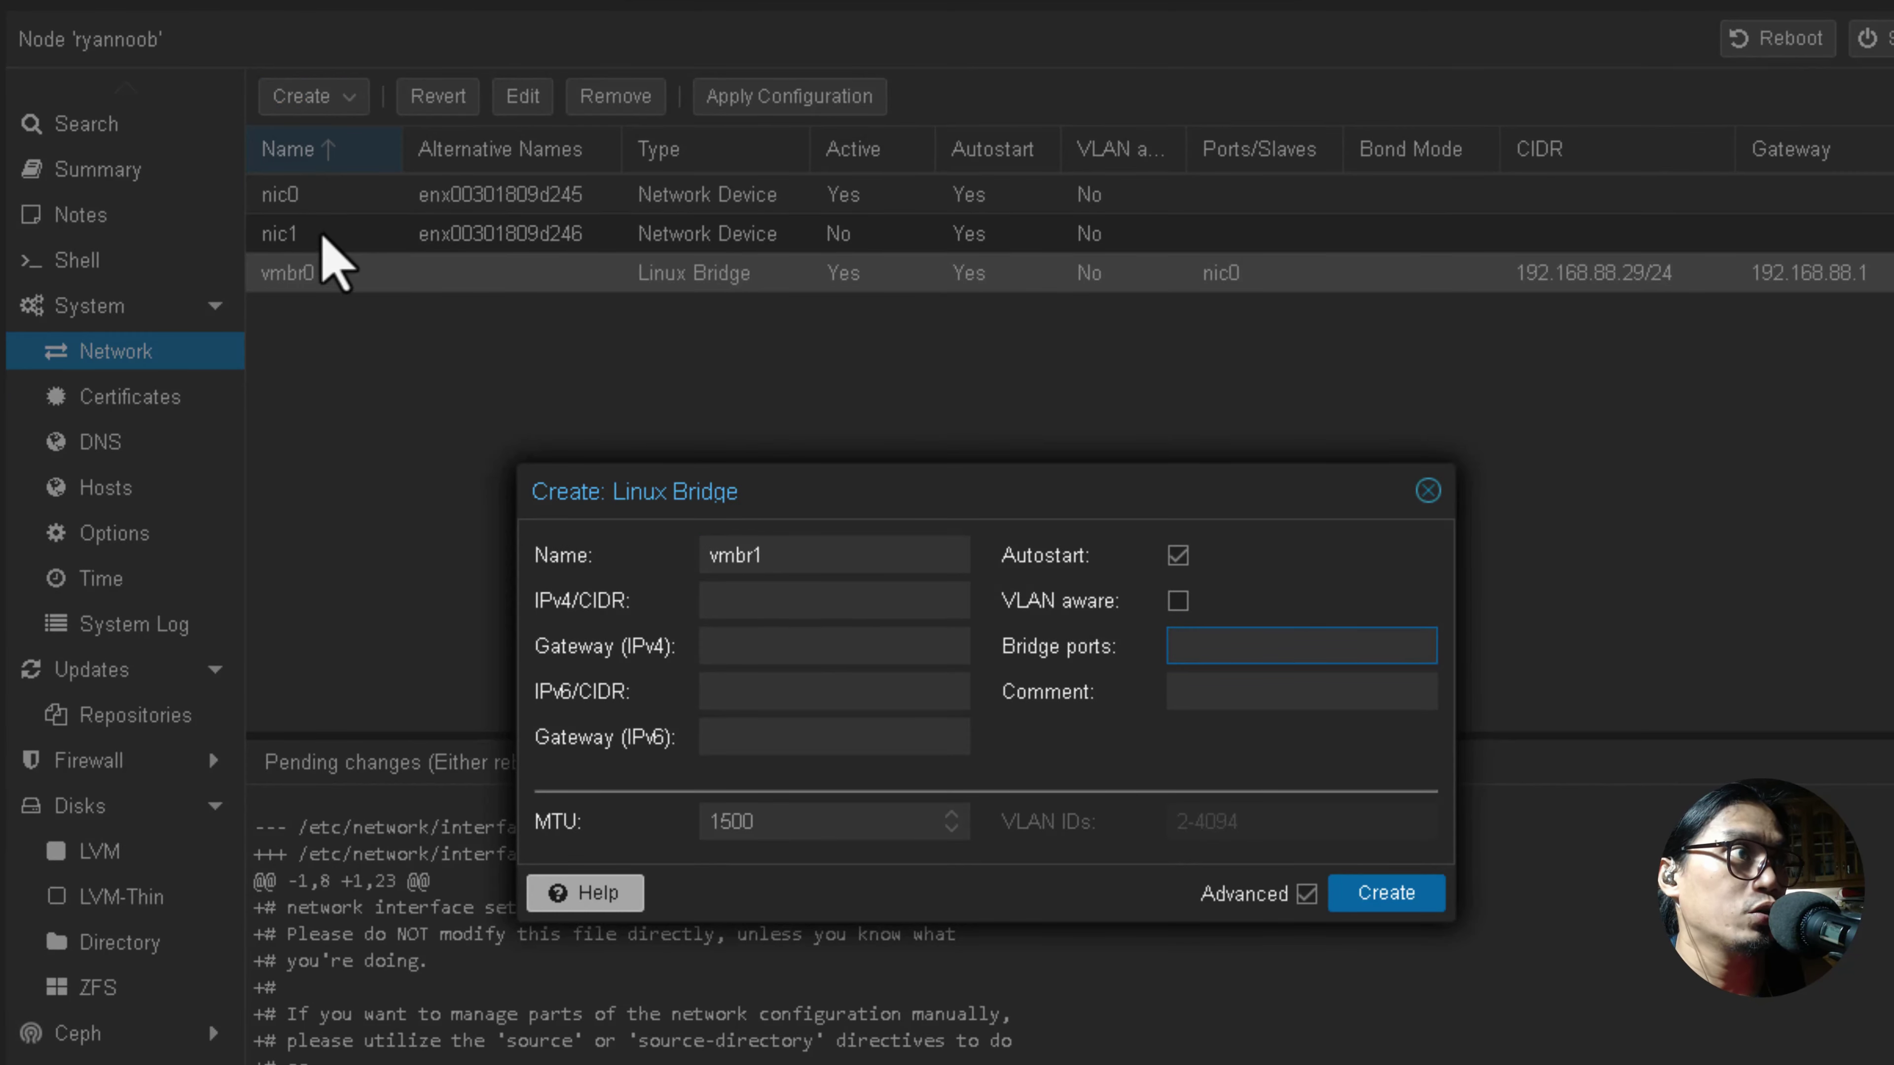
pyautogui.write('n')
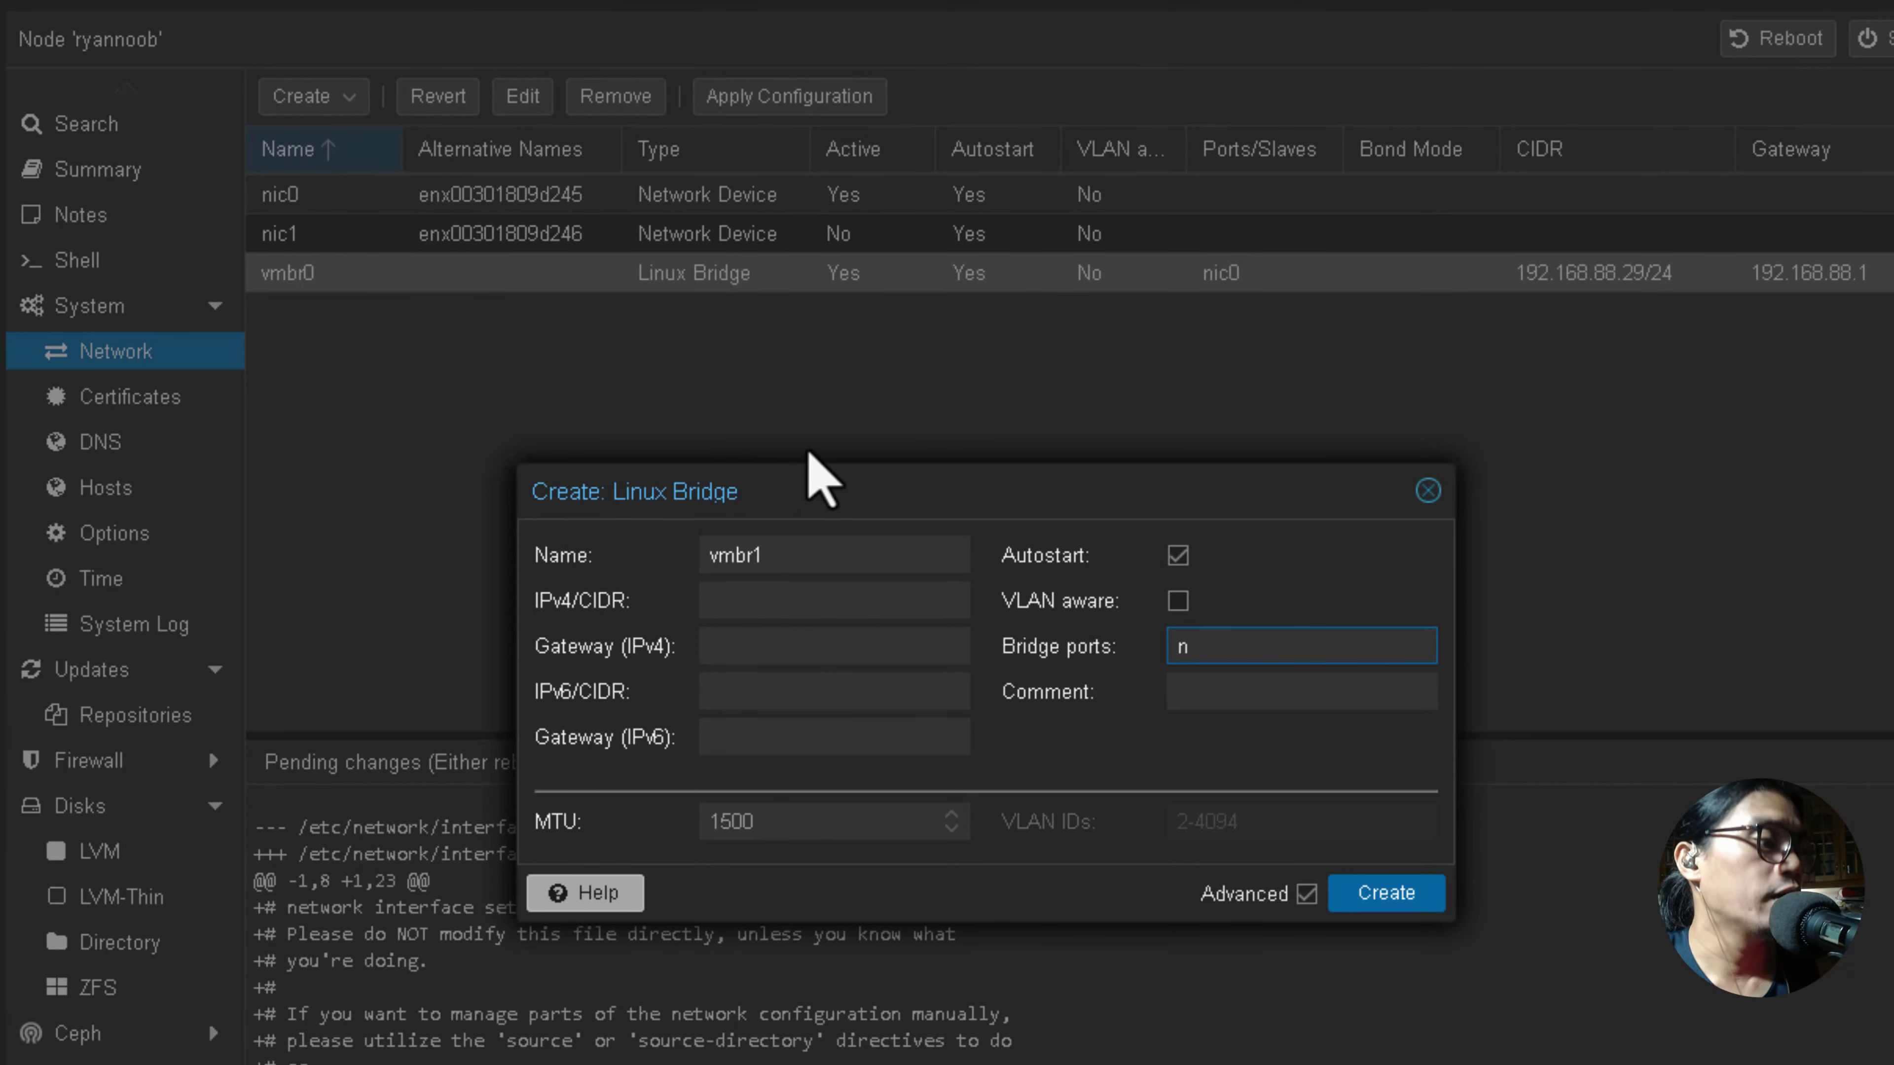
pyautogui.write('ic')
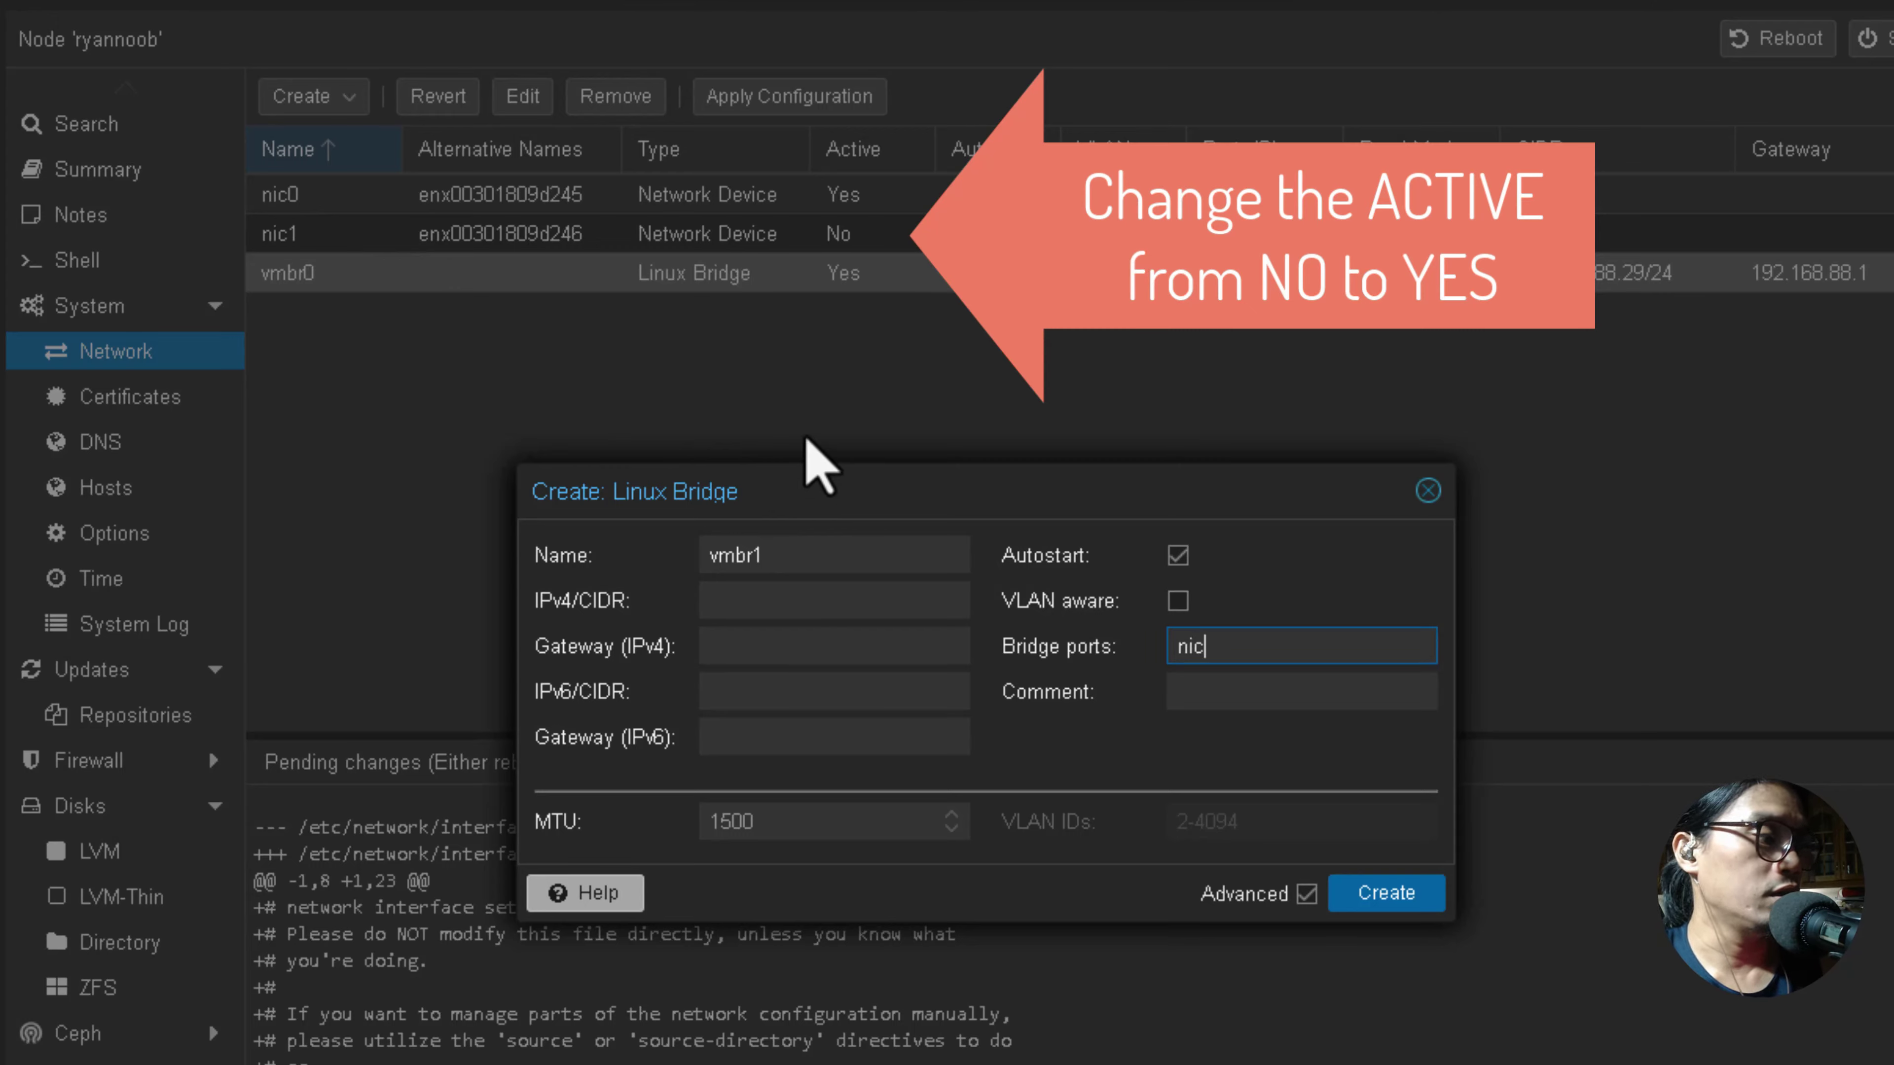
pyautogui.write('1')
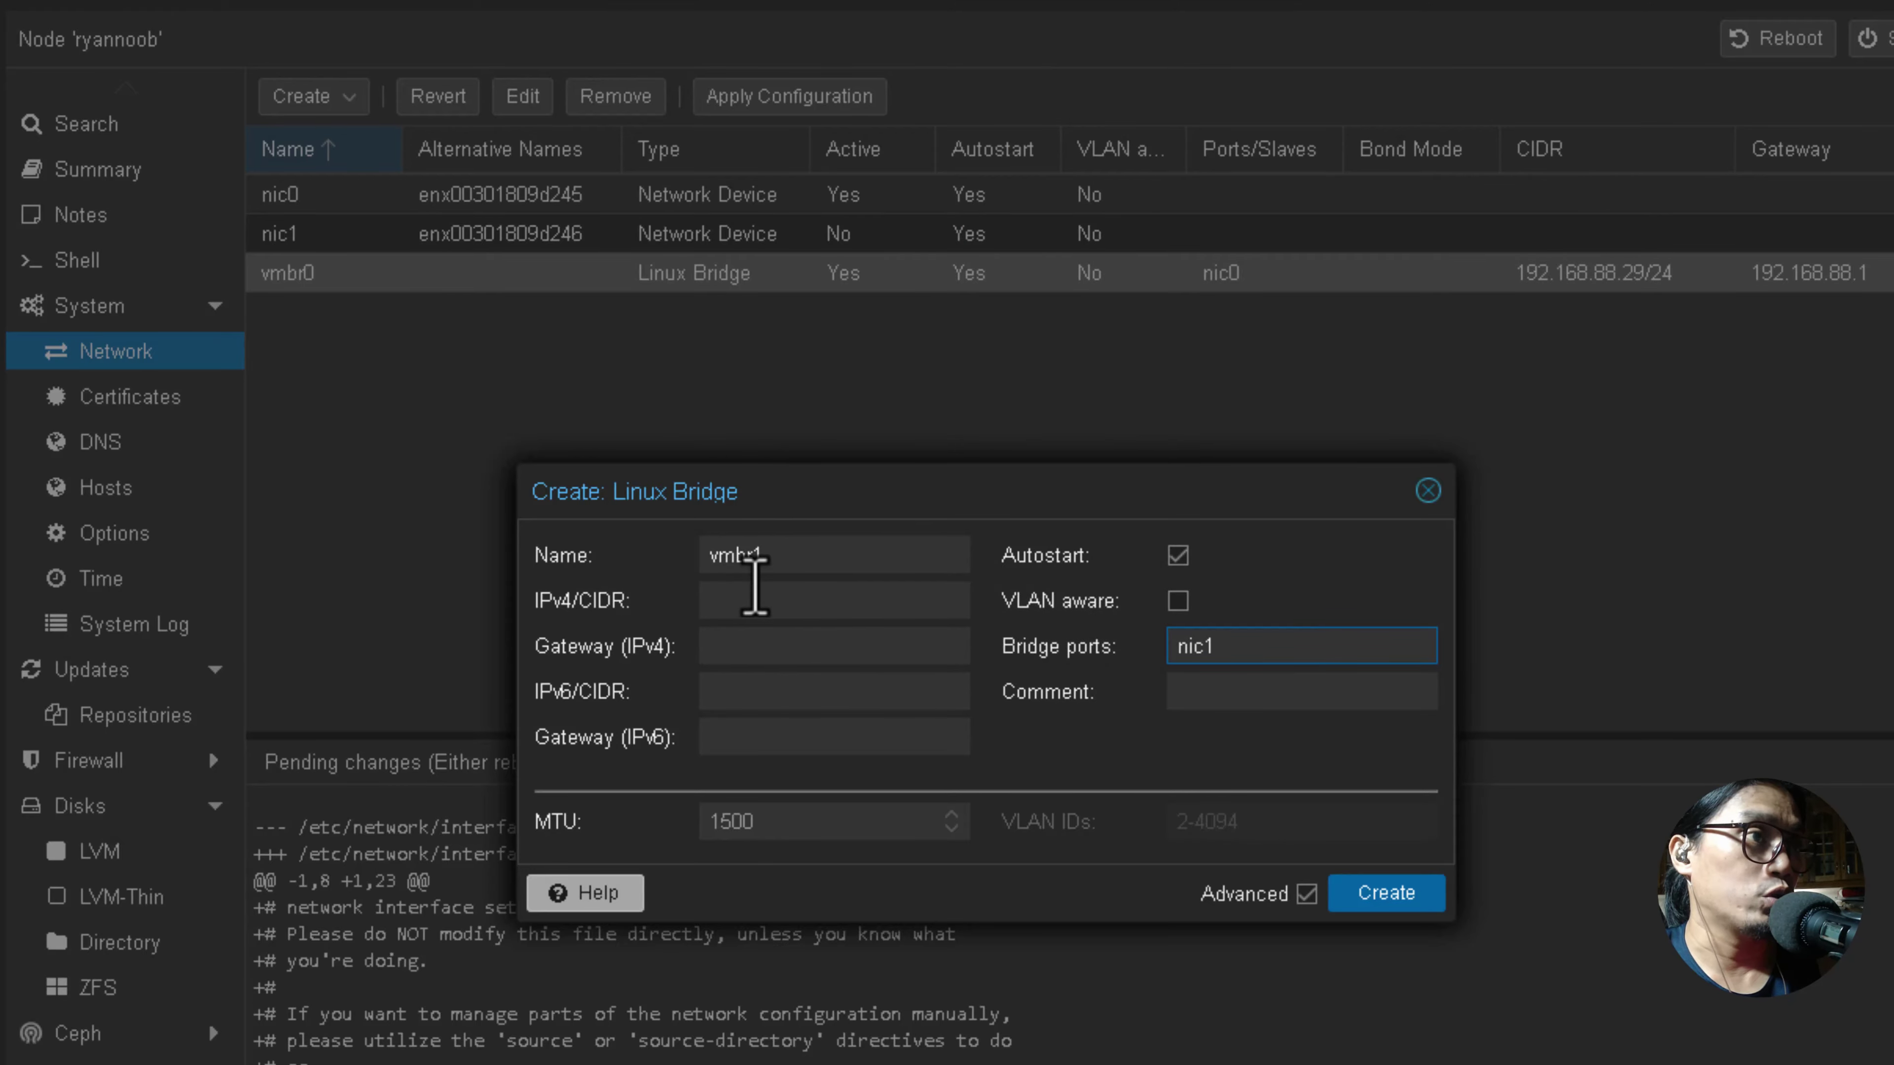
pyautogui.click(1353, 898)
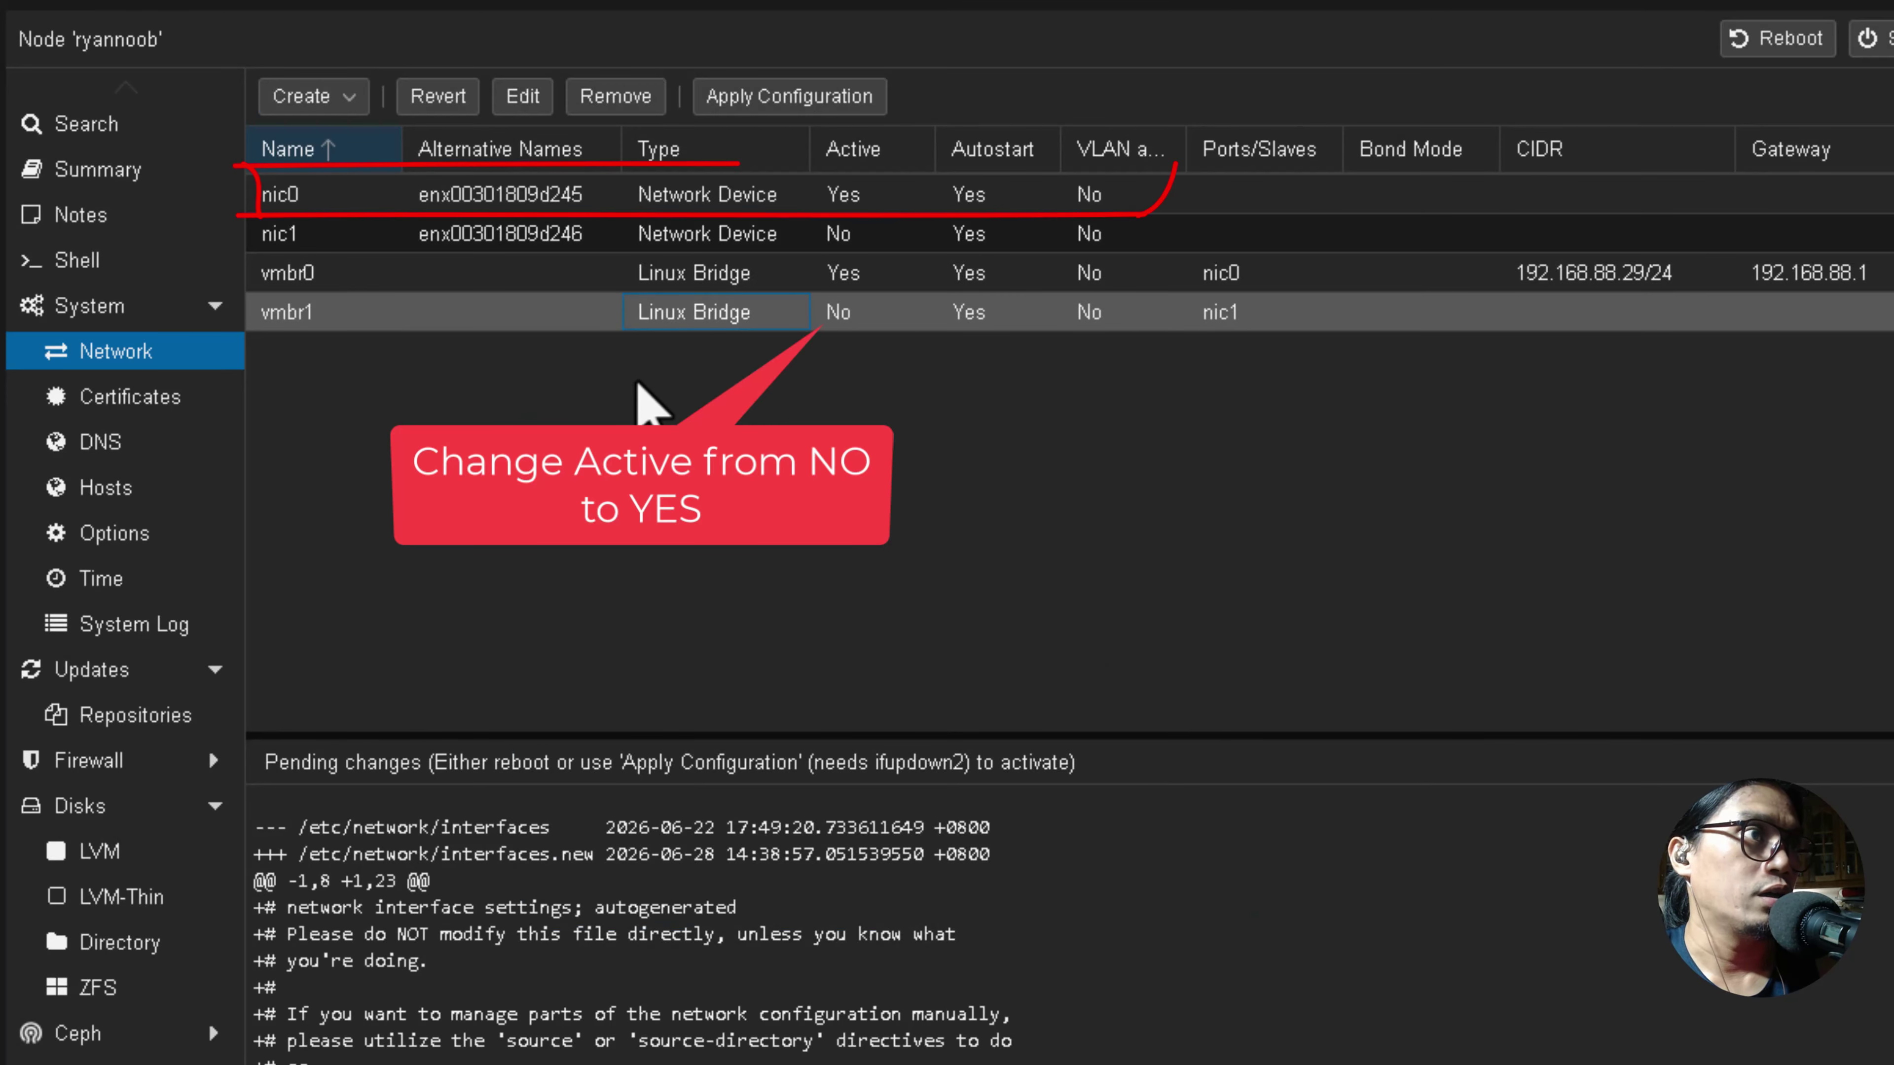
# Give bridge vmbr0 the comment 'WAN'.
pyautogui.click(675, 312)
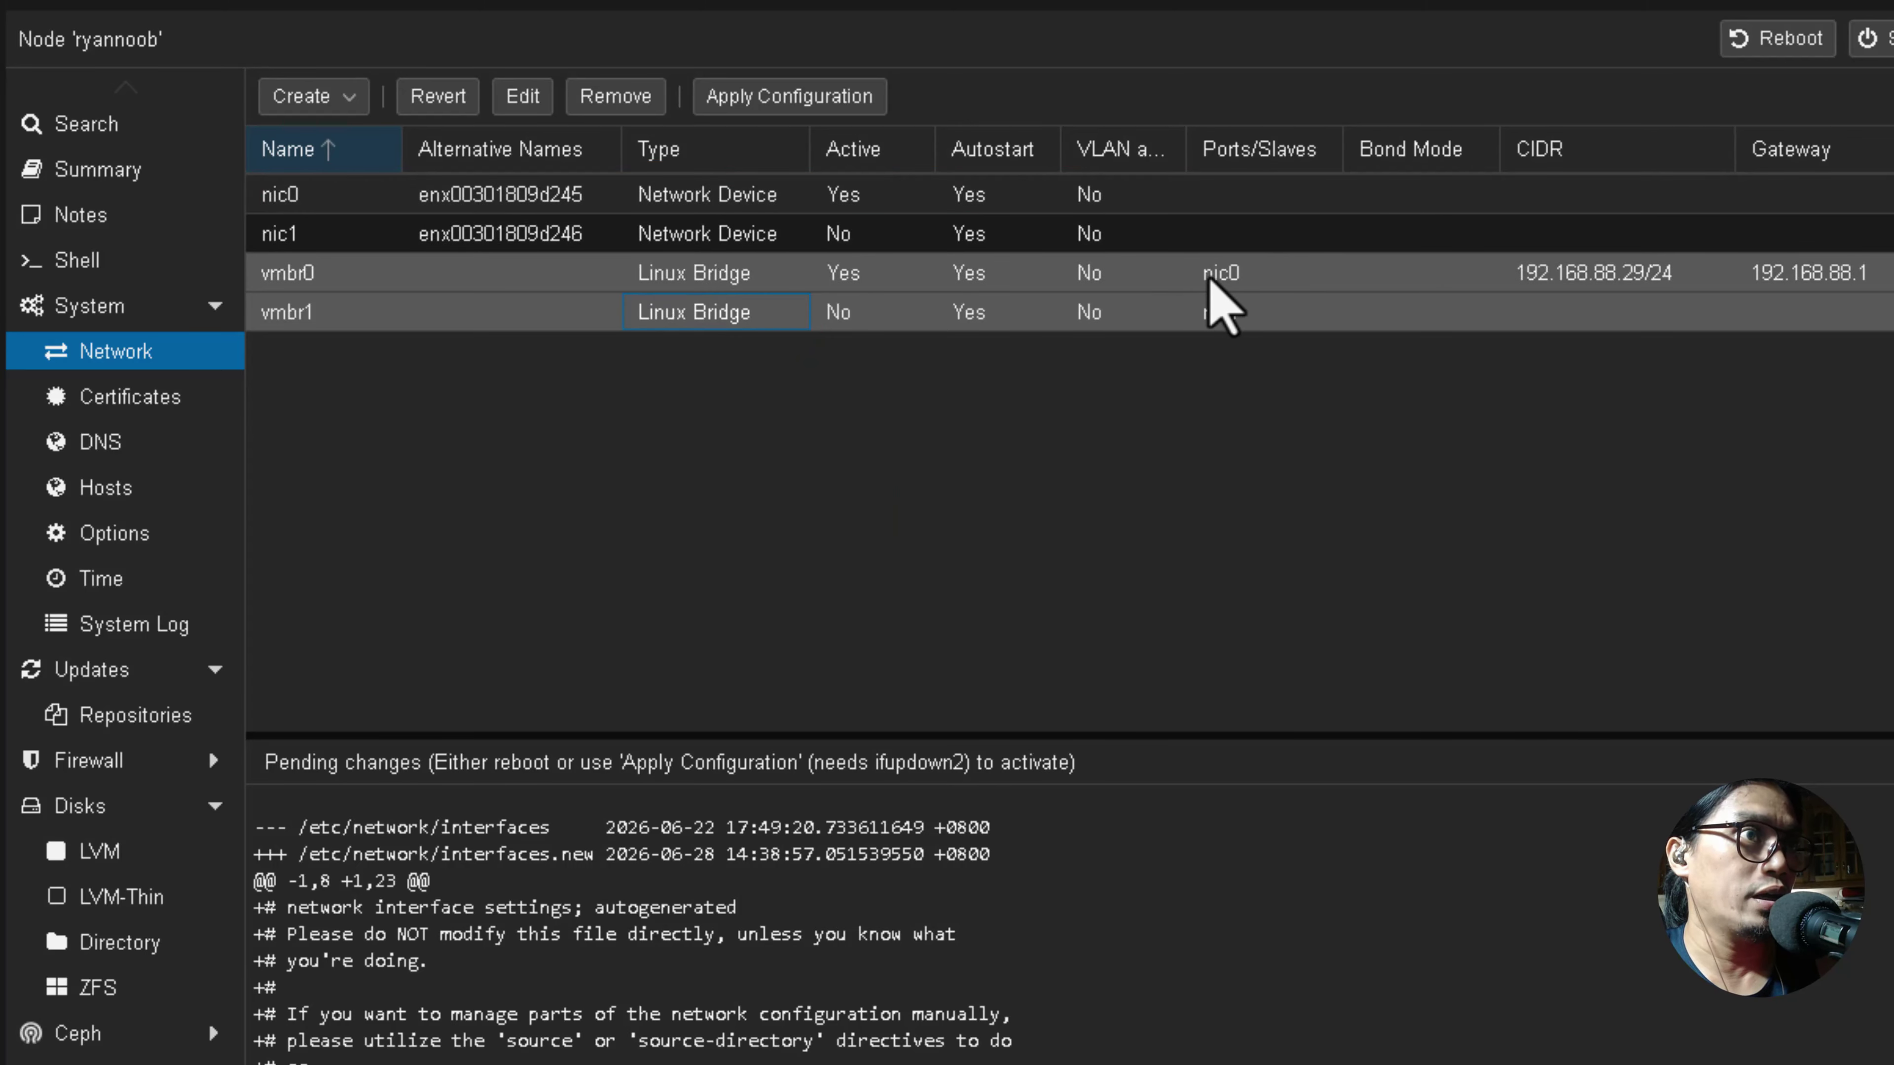
pyautogui.click(586, 200)
pyautogui.click(354, 276)
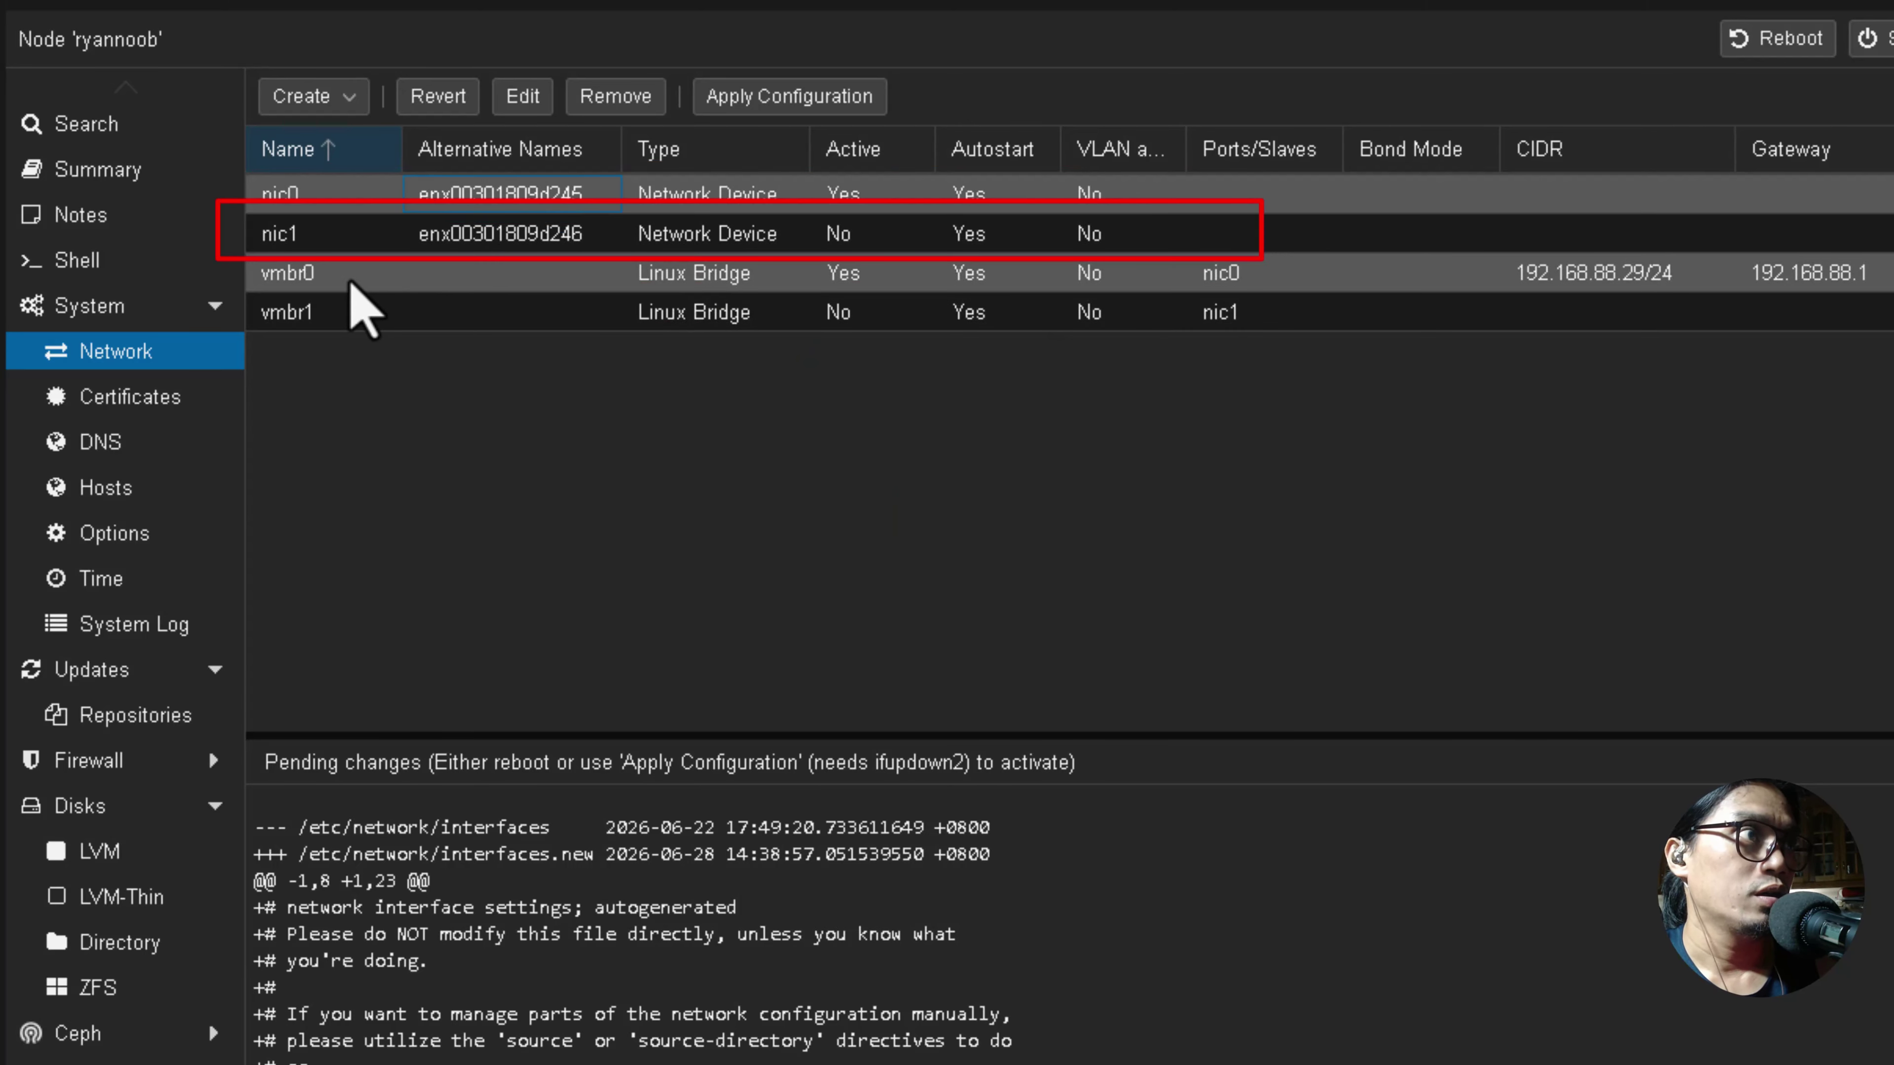
pyautogui.click(456, 317)
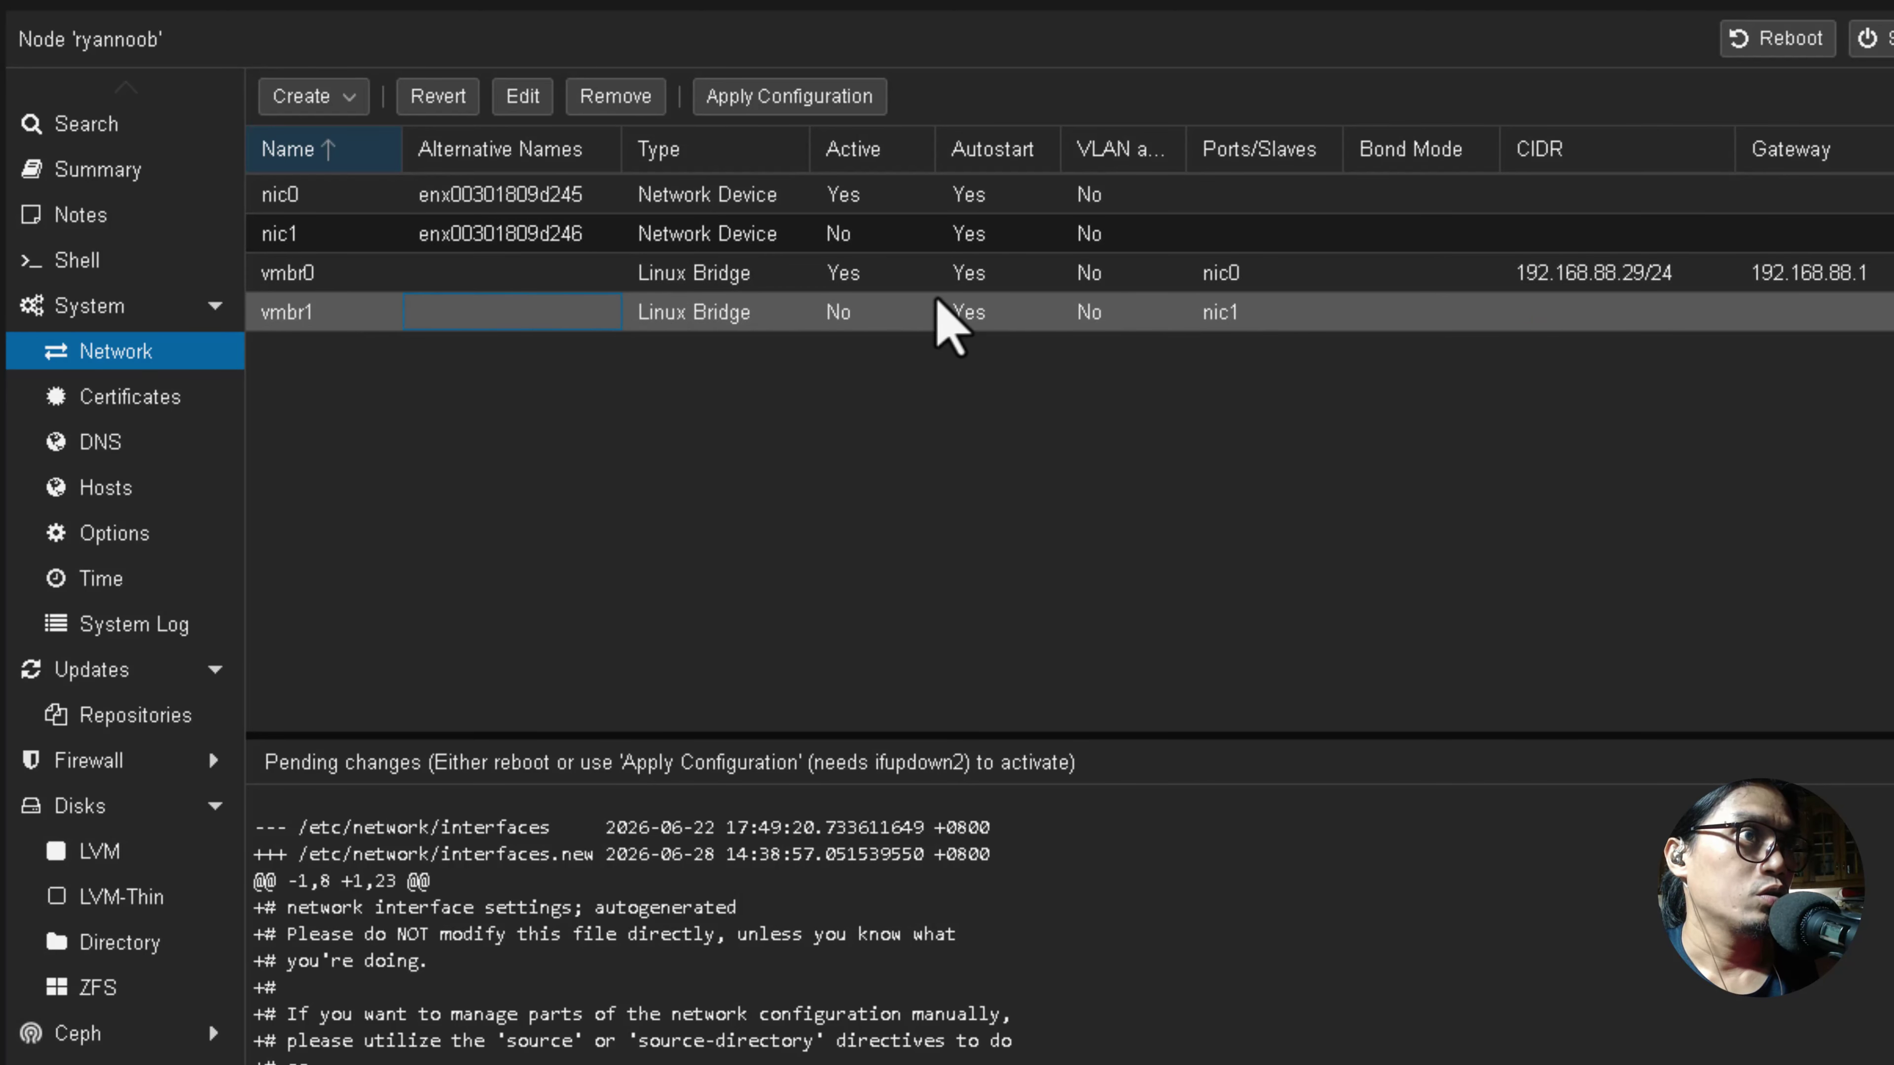
pyautogui.doubleClick(522, 275)
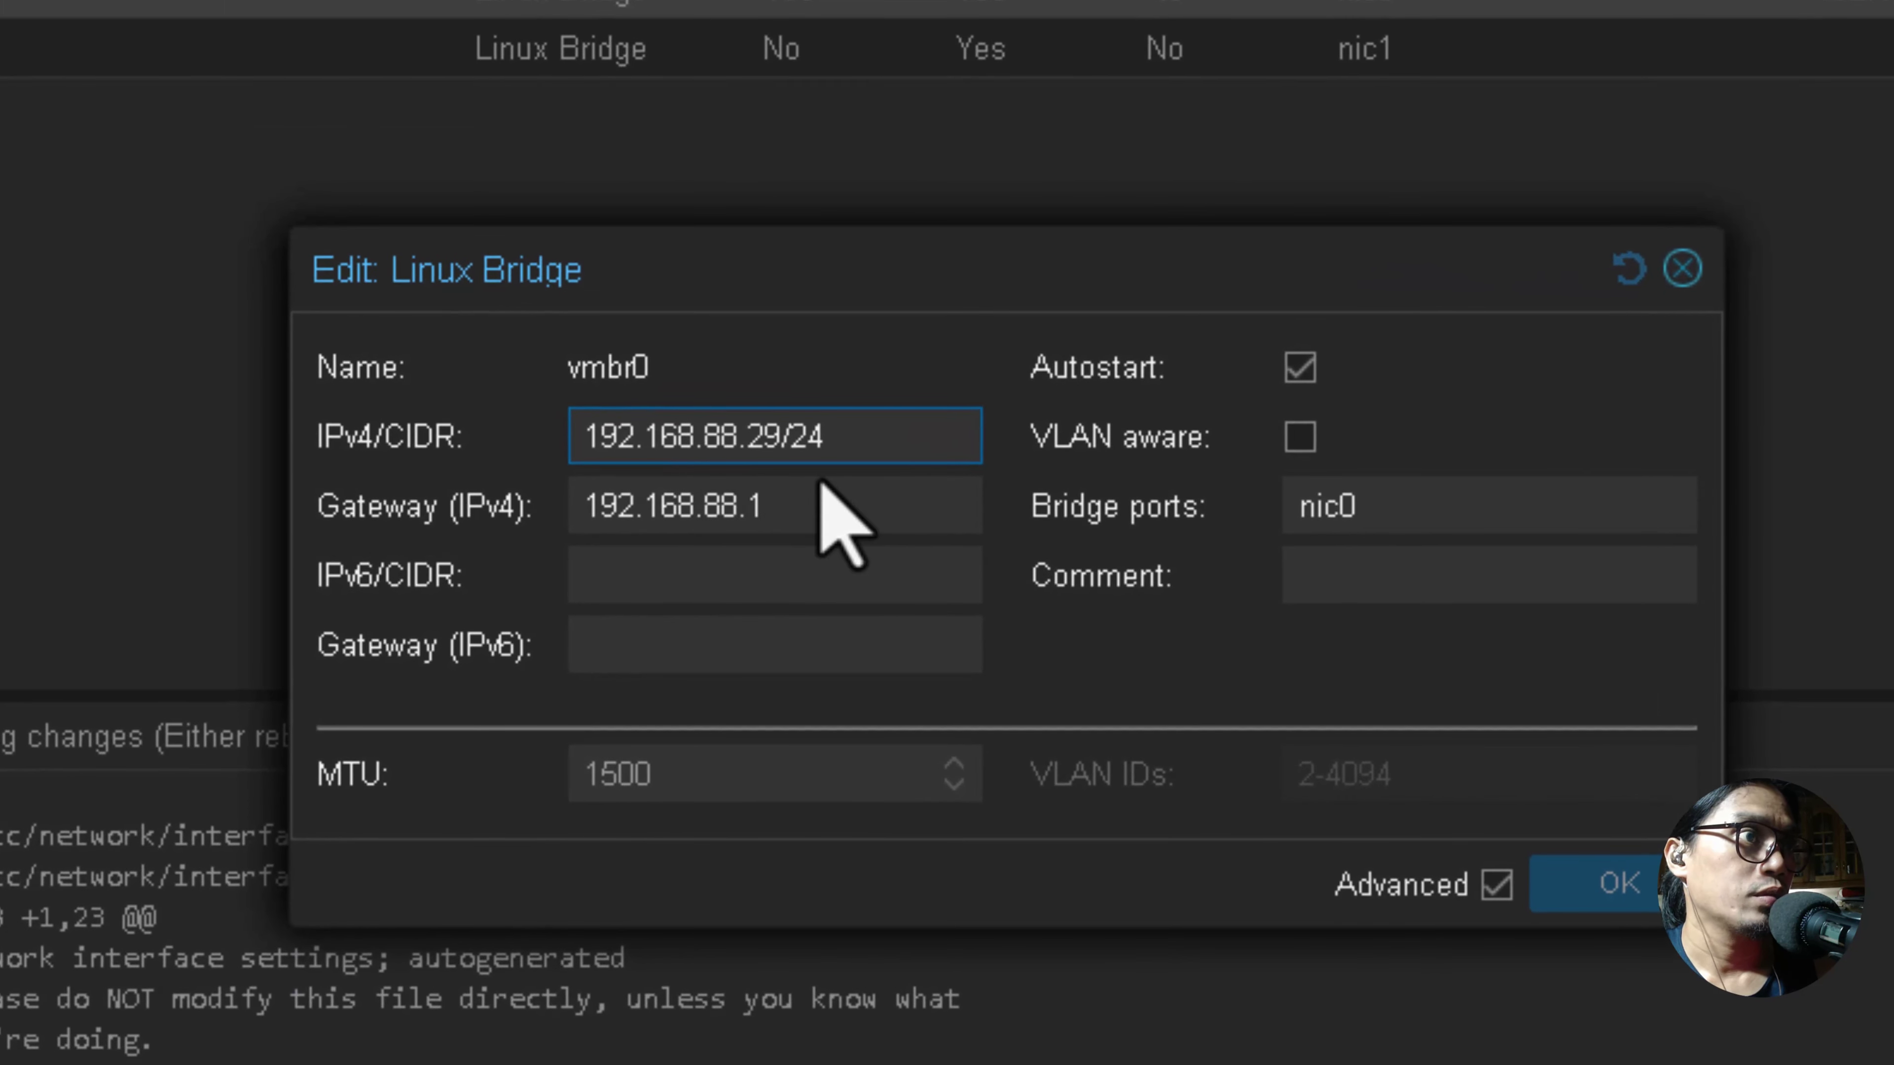
pyautogui.click(1461, 572)
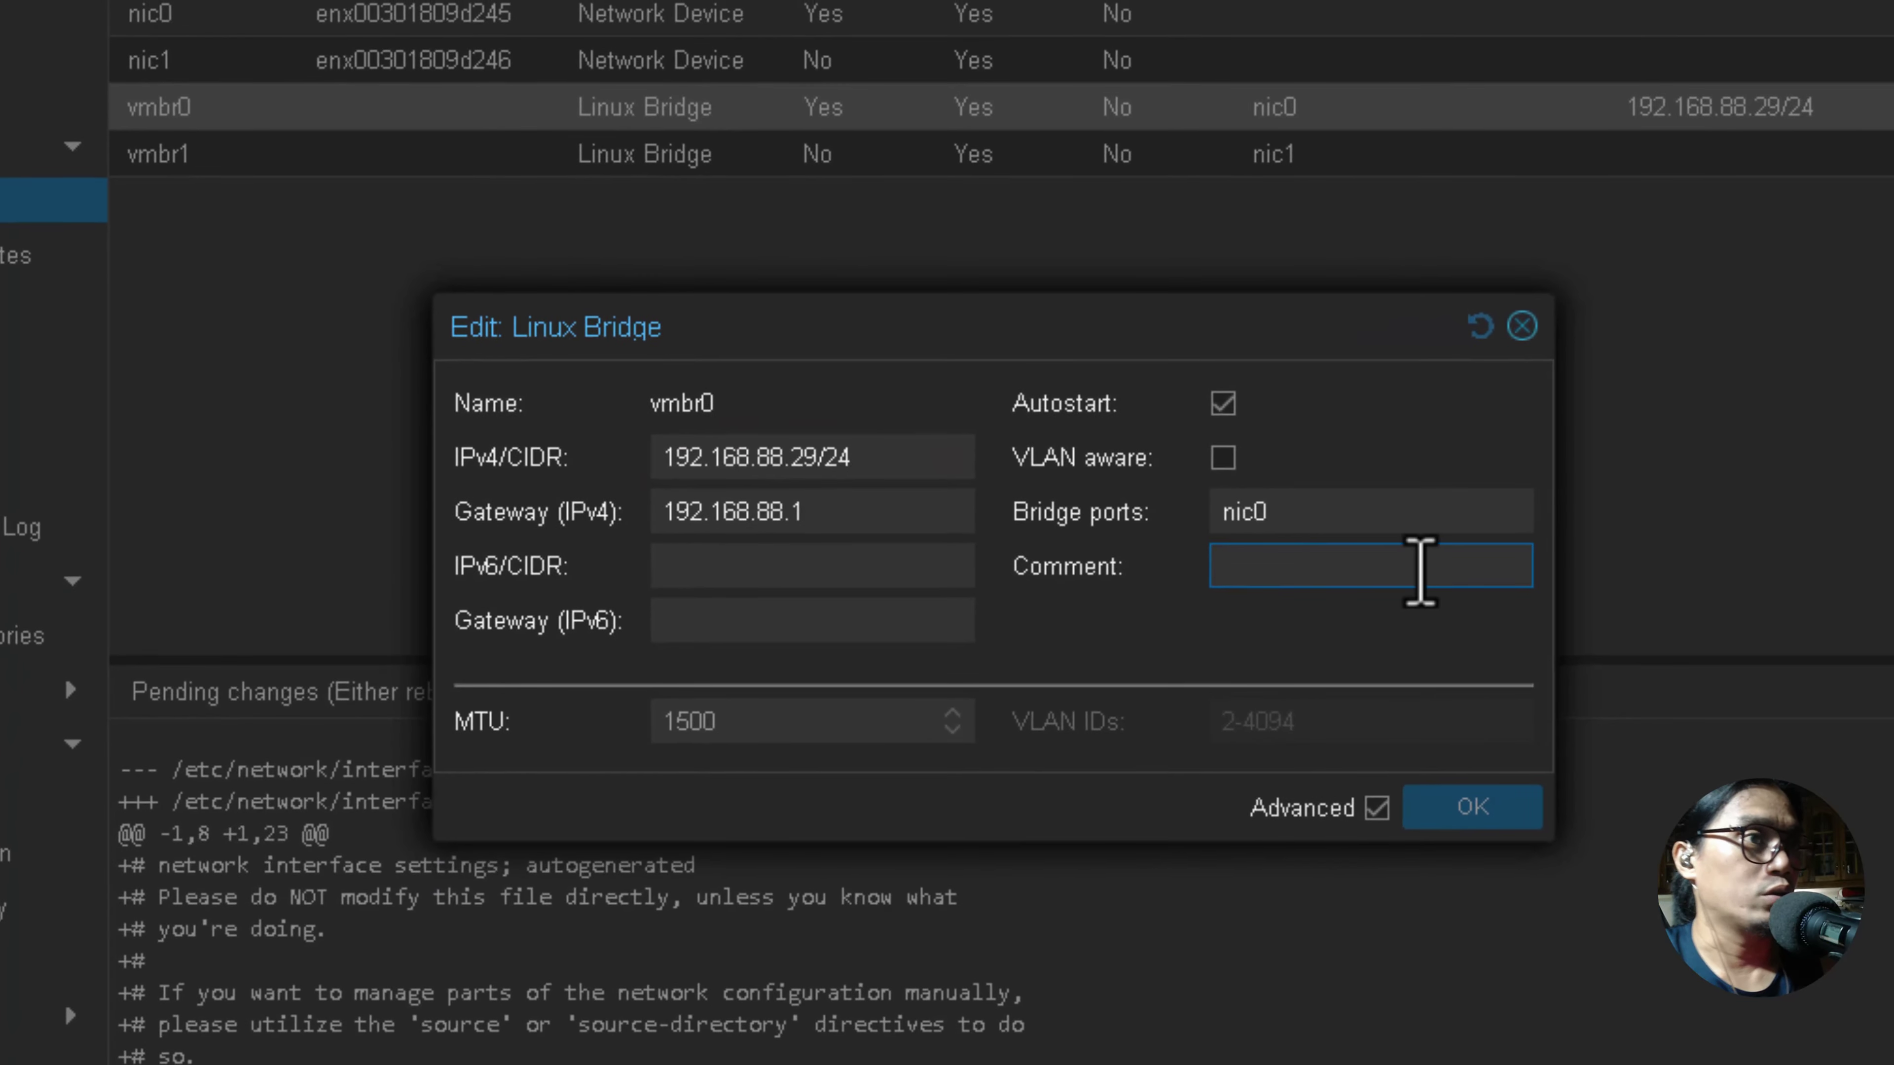
pyautogui.write('W')
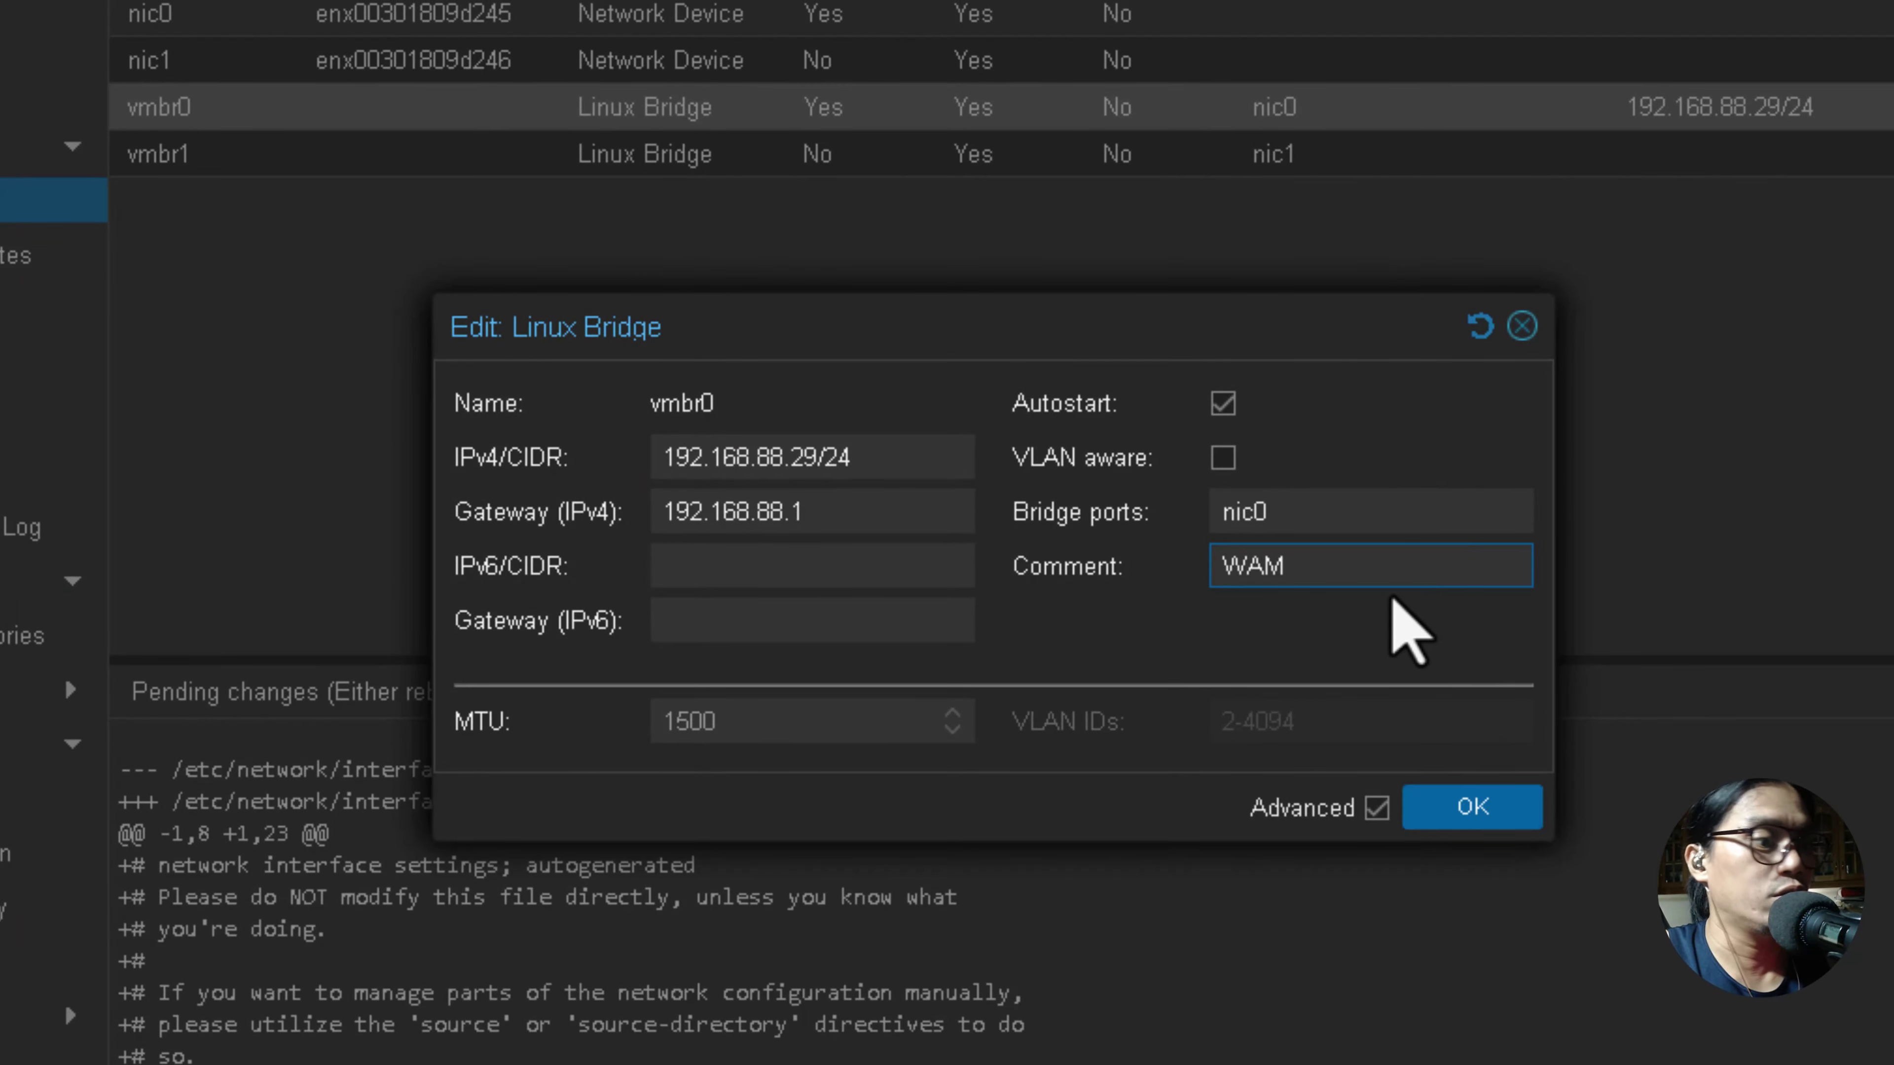
pyautogui.write('AN')
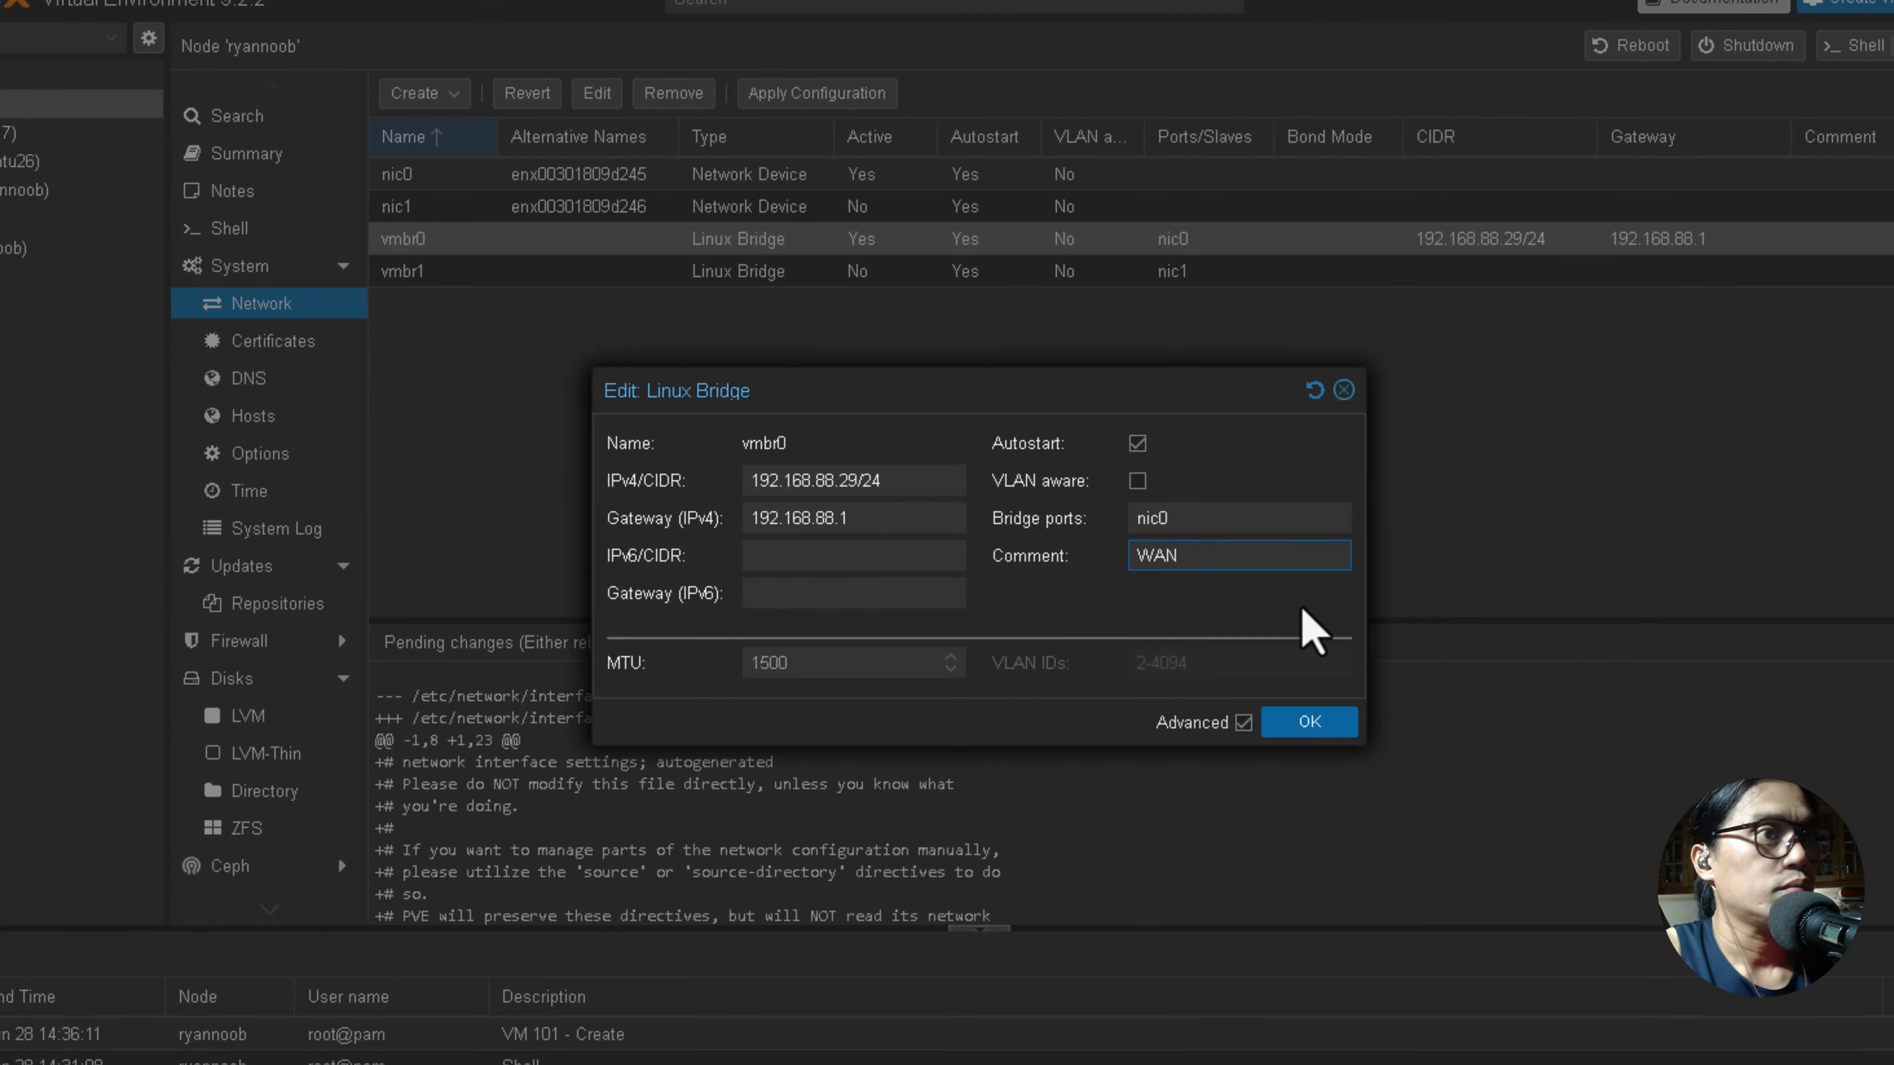
pyautogui.click(1314, 716)
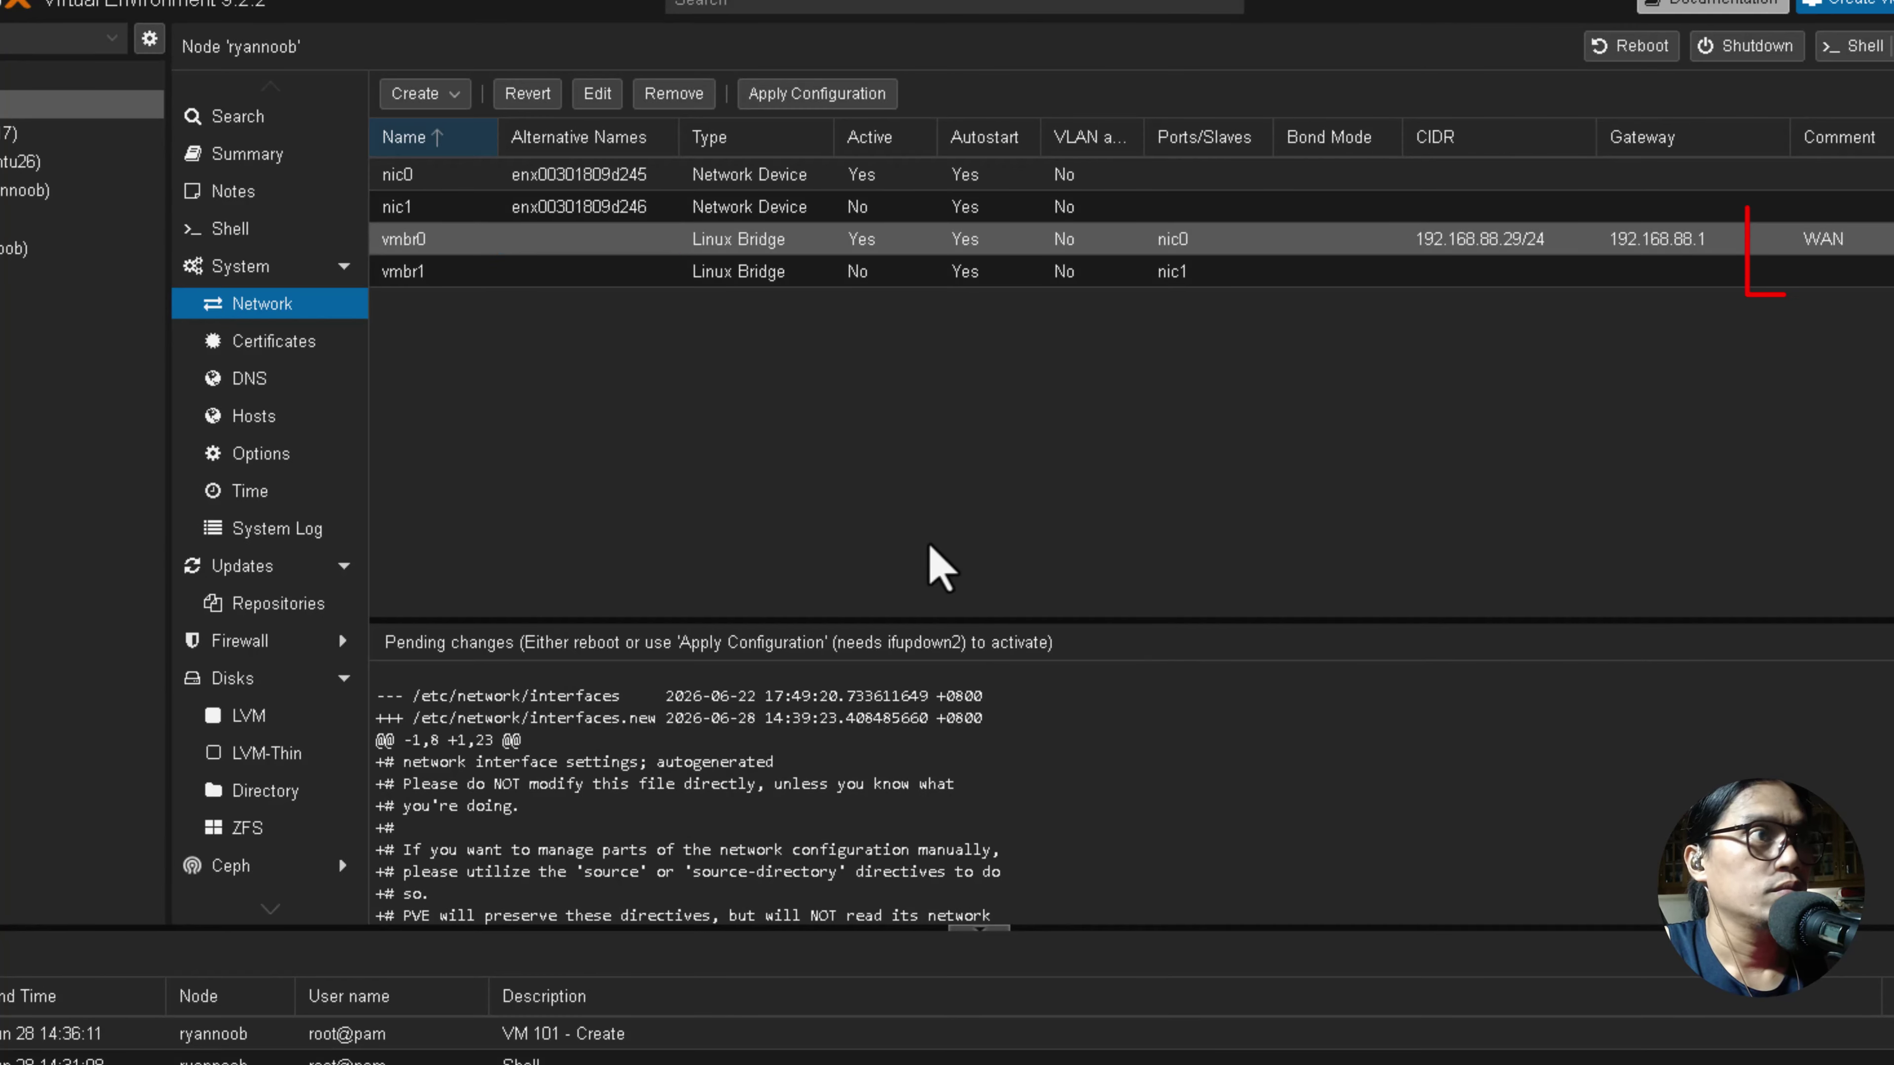
# Give bridge vmbr1 the comment 'LAN'.
pyautogui.doubleClick(574, 271)
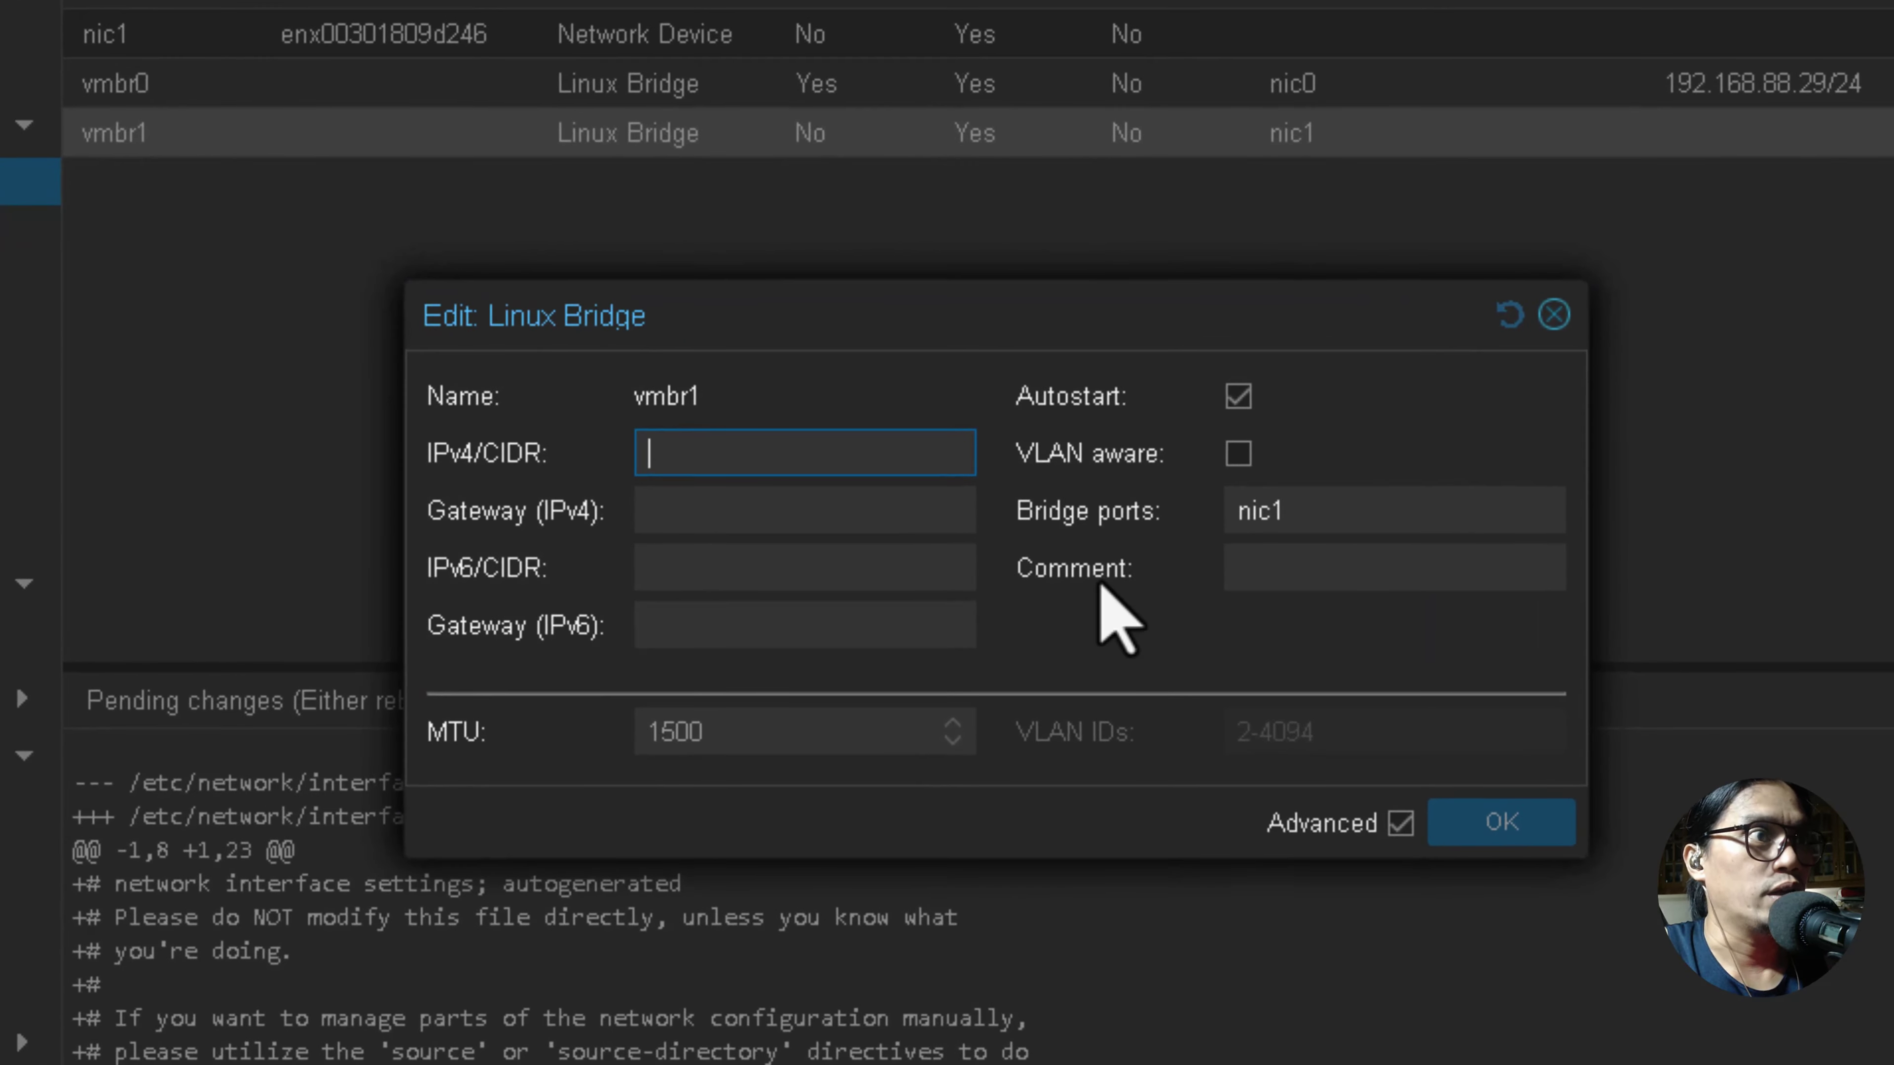
pyautogui.click(1272, 564)
pyautogui.write('LAN')
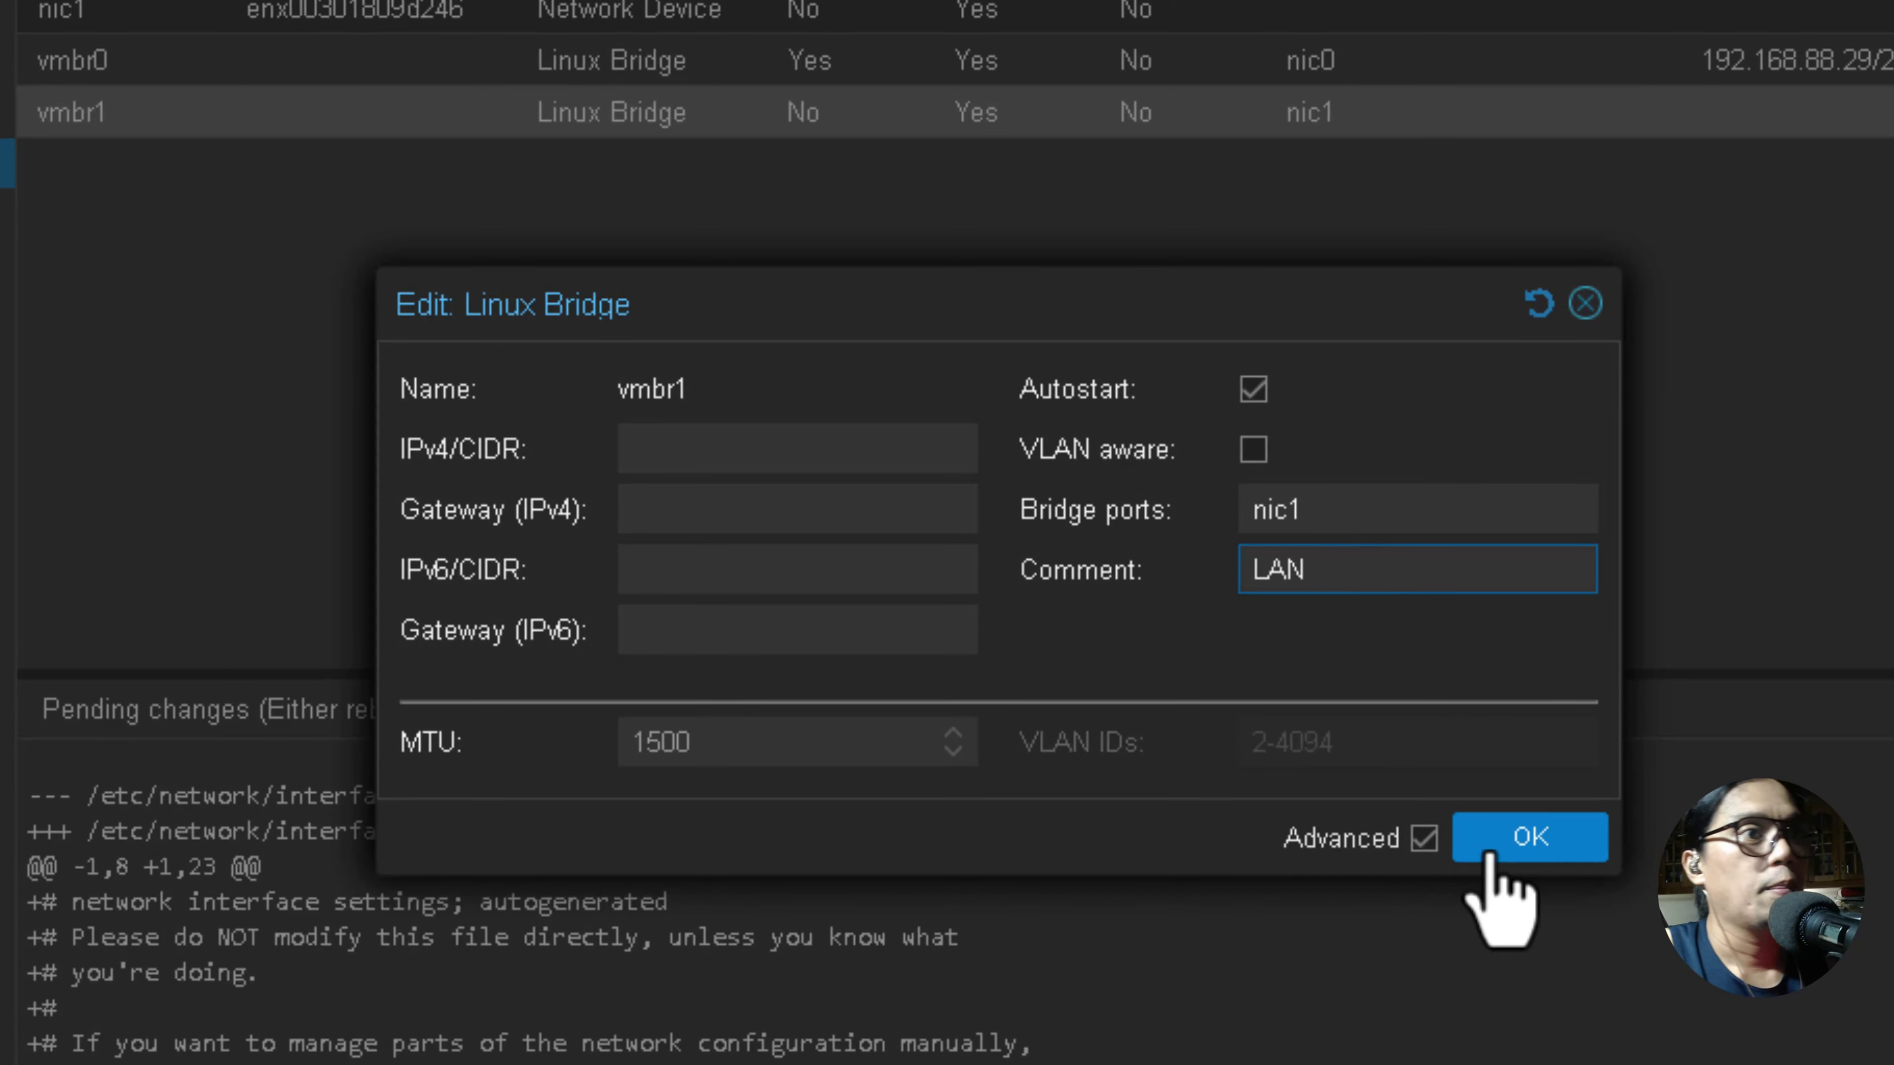
pyautogui.click(1528, 837)
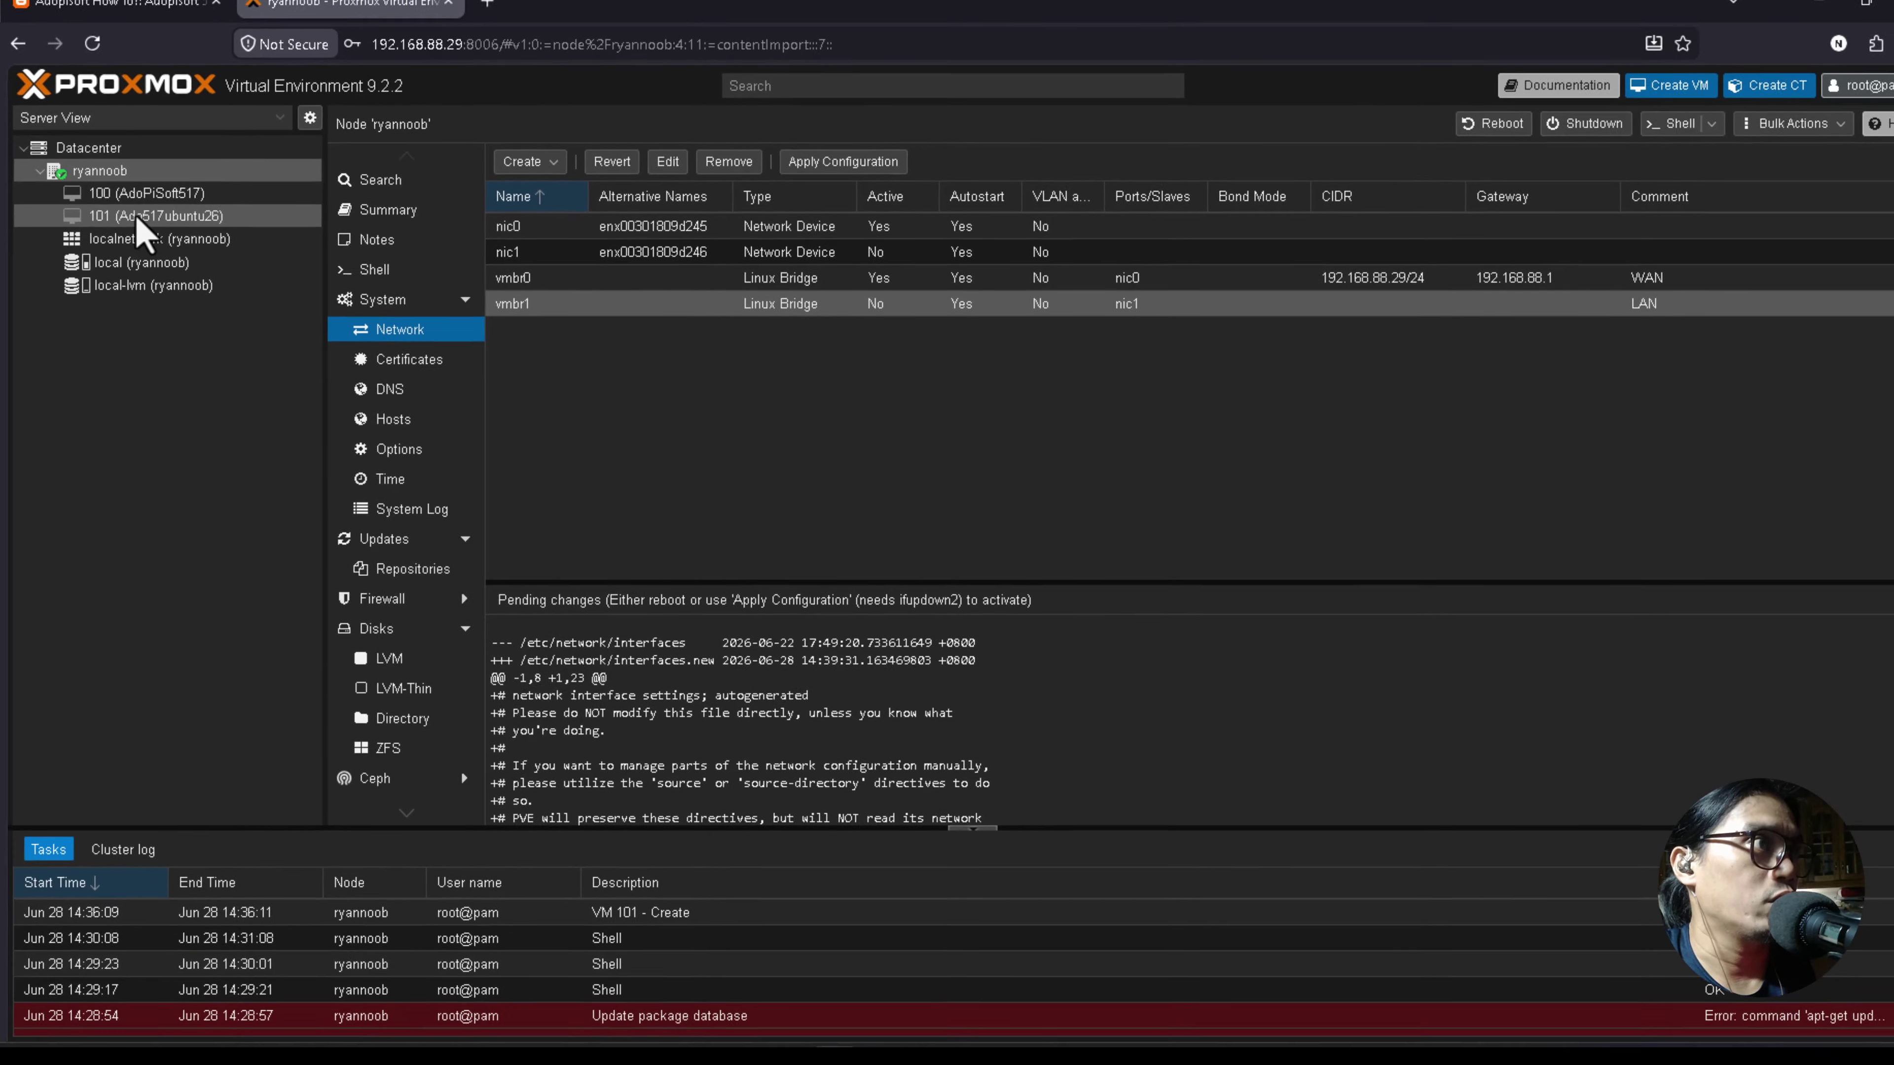
# Review VM 101's existing network device in its hardware list without changes.
pyautogui.click(161, 230)
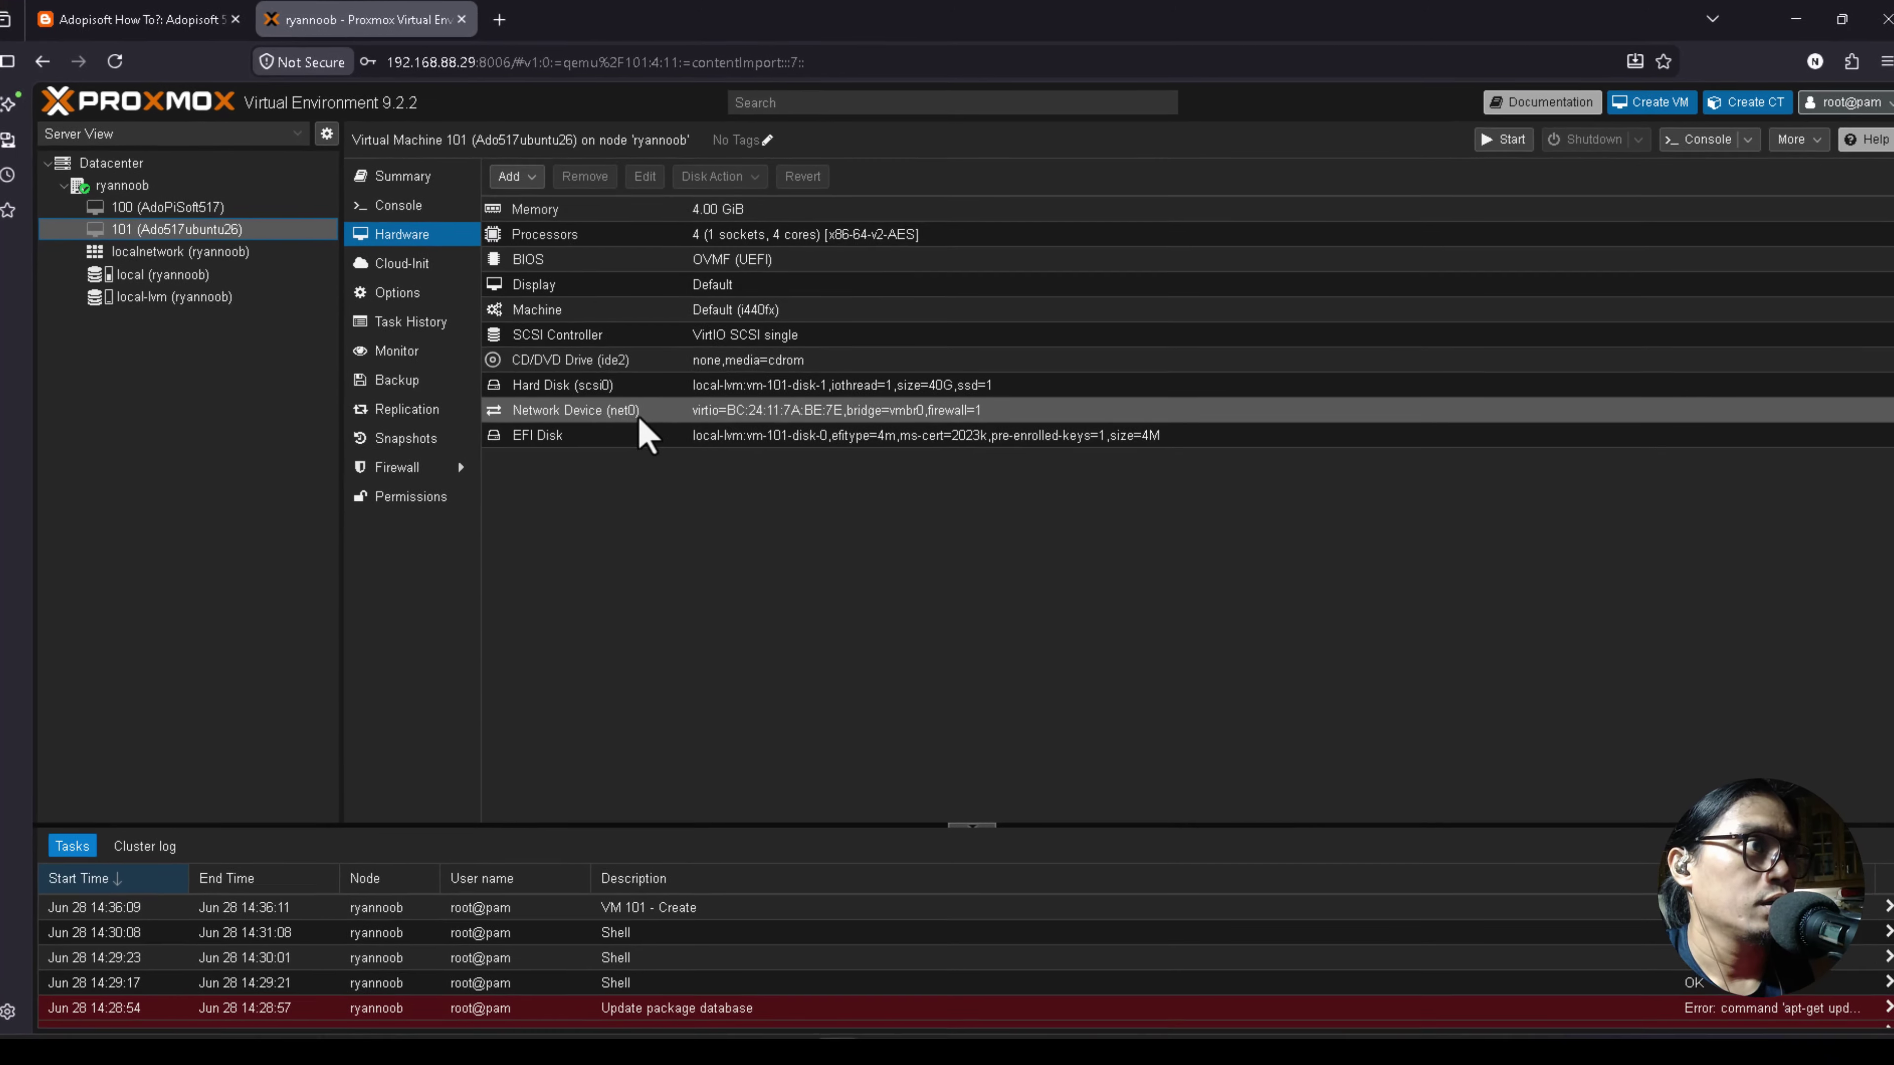
pyautogui.doubleClick(641, 415)
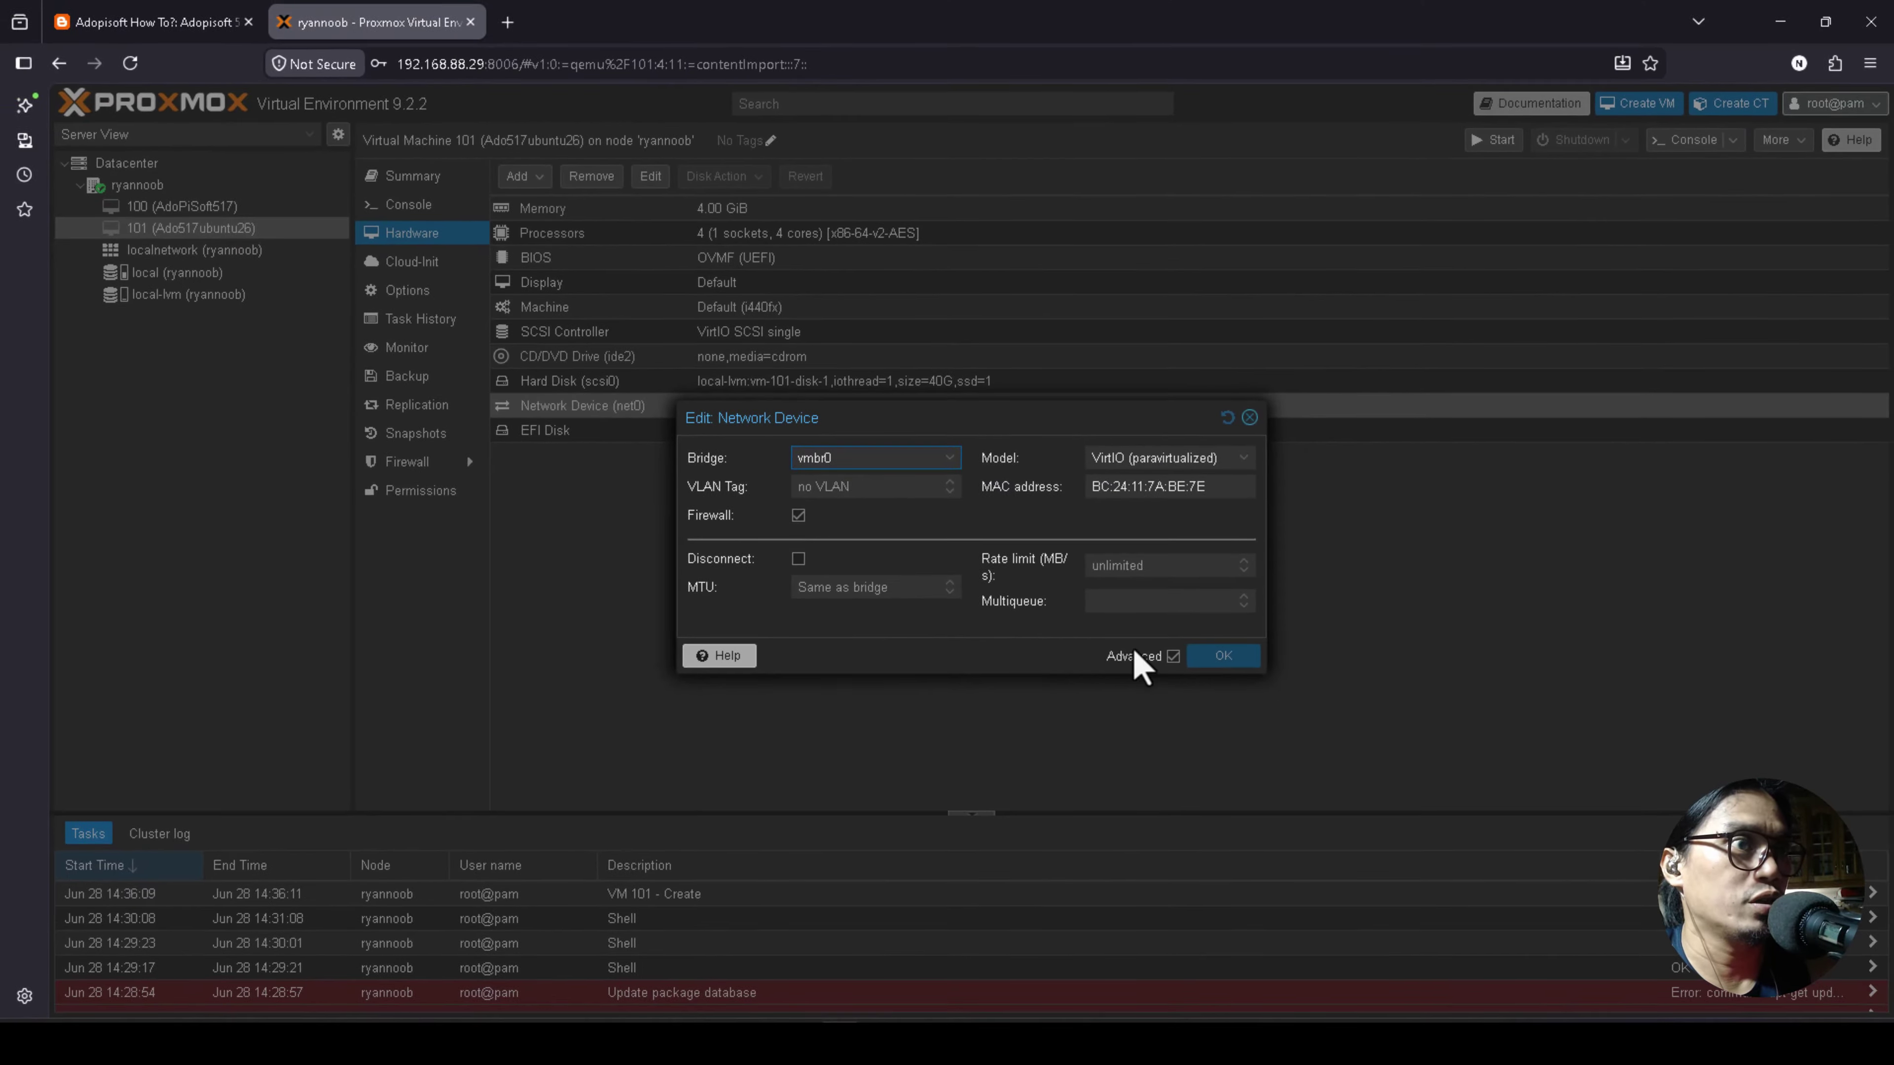
pyautogui.click(1249, 418)
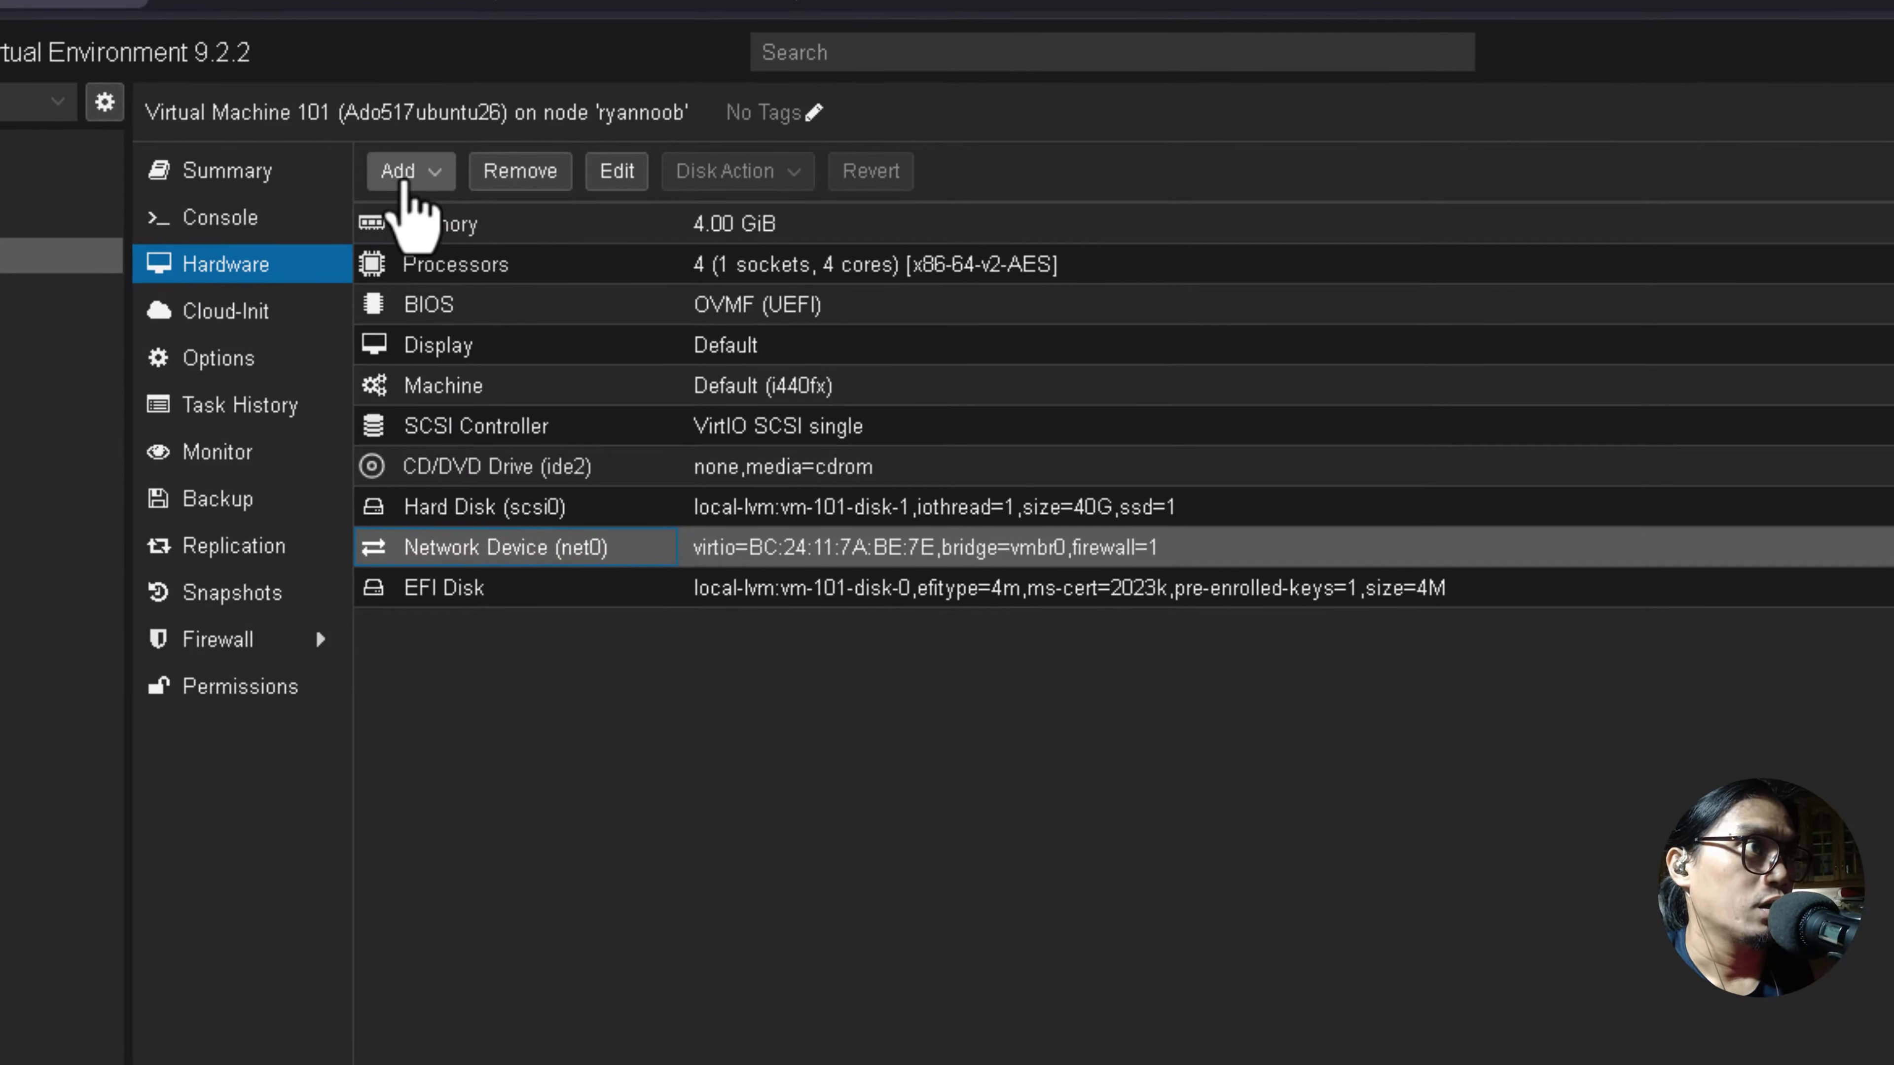
# Add a second network device, net1, attached to bridge vmbr1.
pyautogui.click(406, 175)
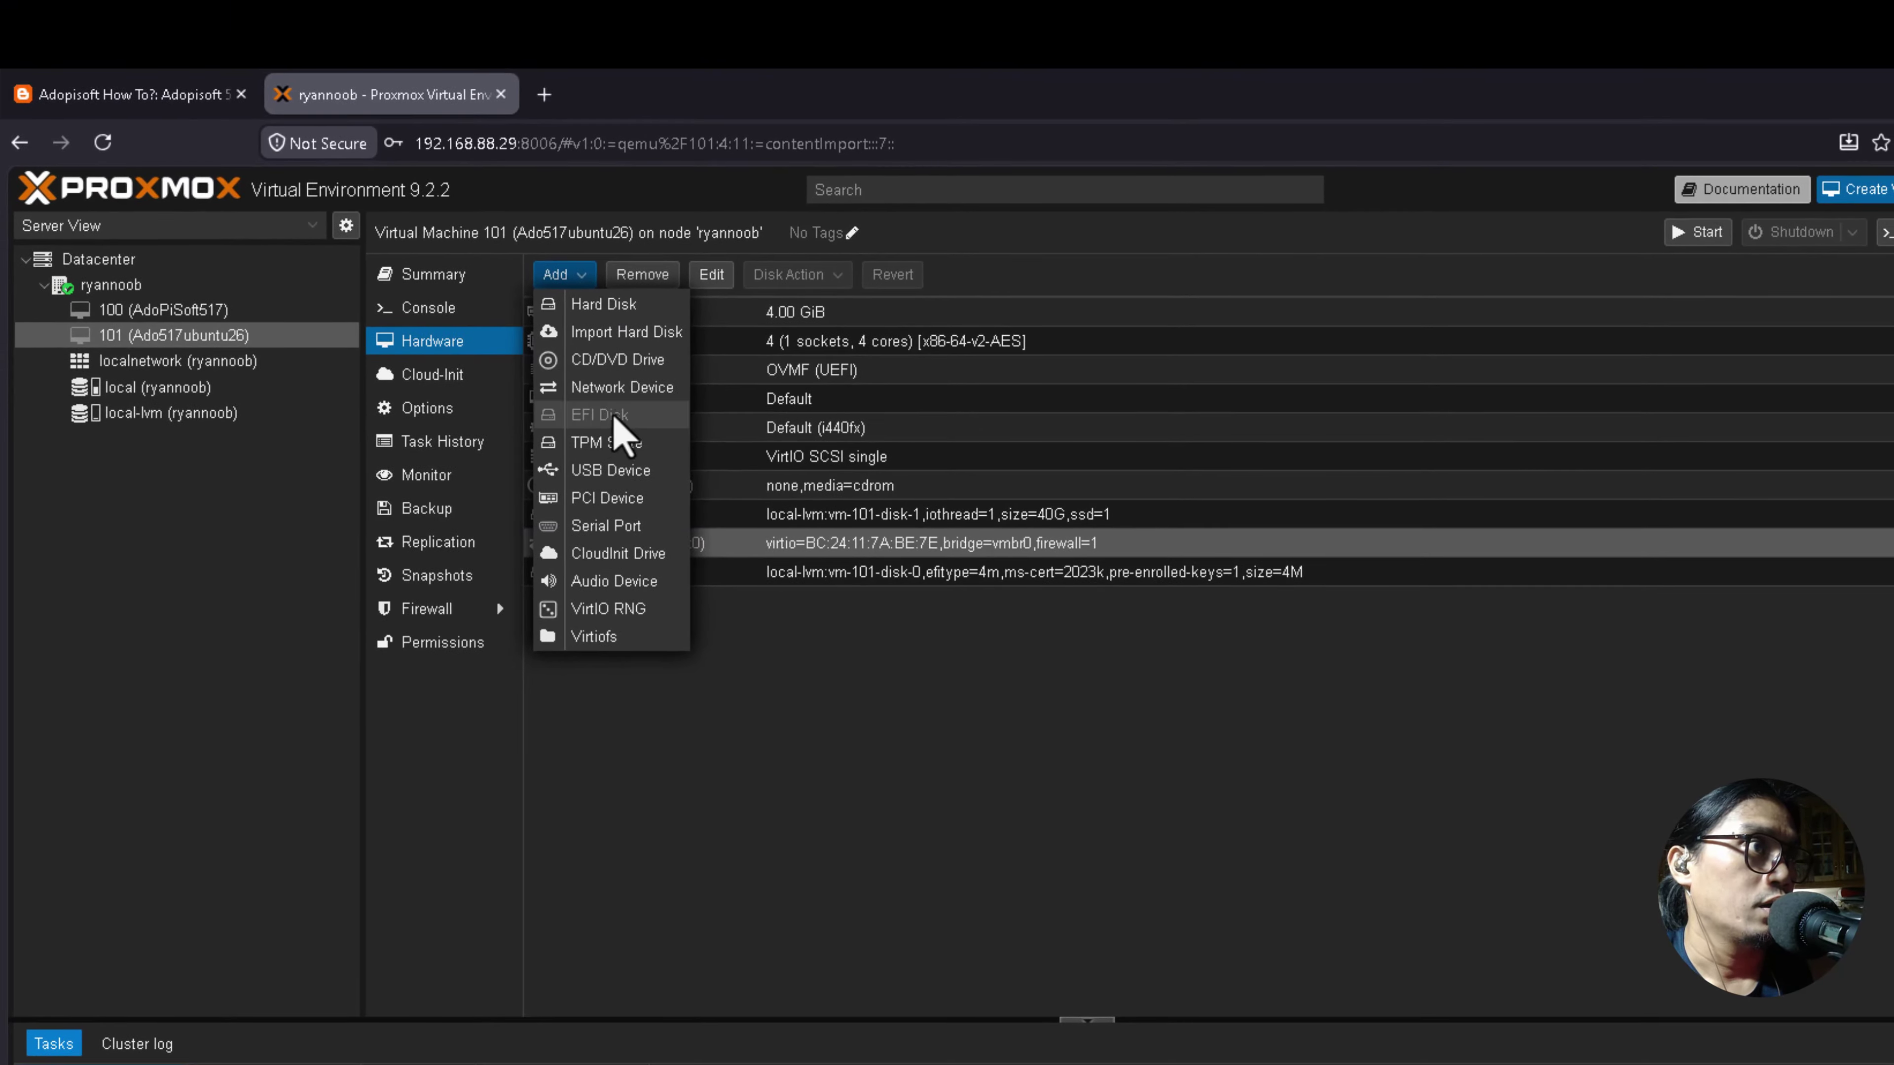
pyautogui.click(618, 390)
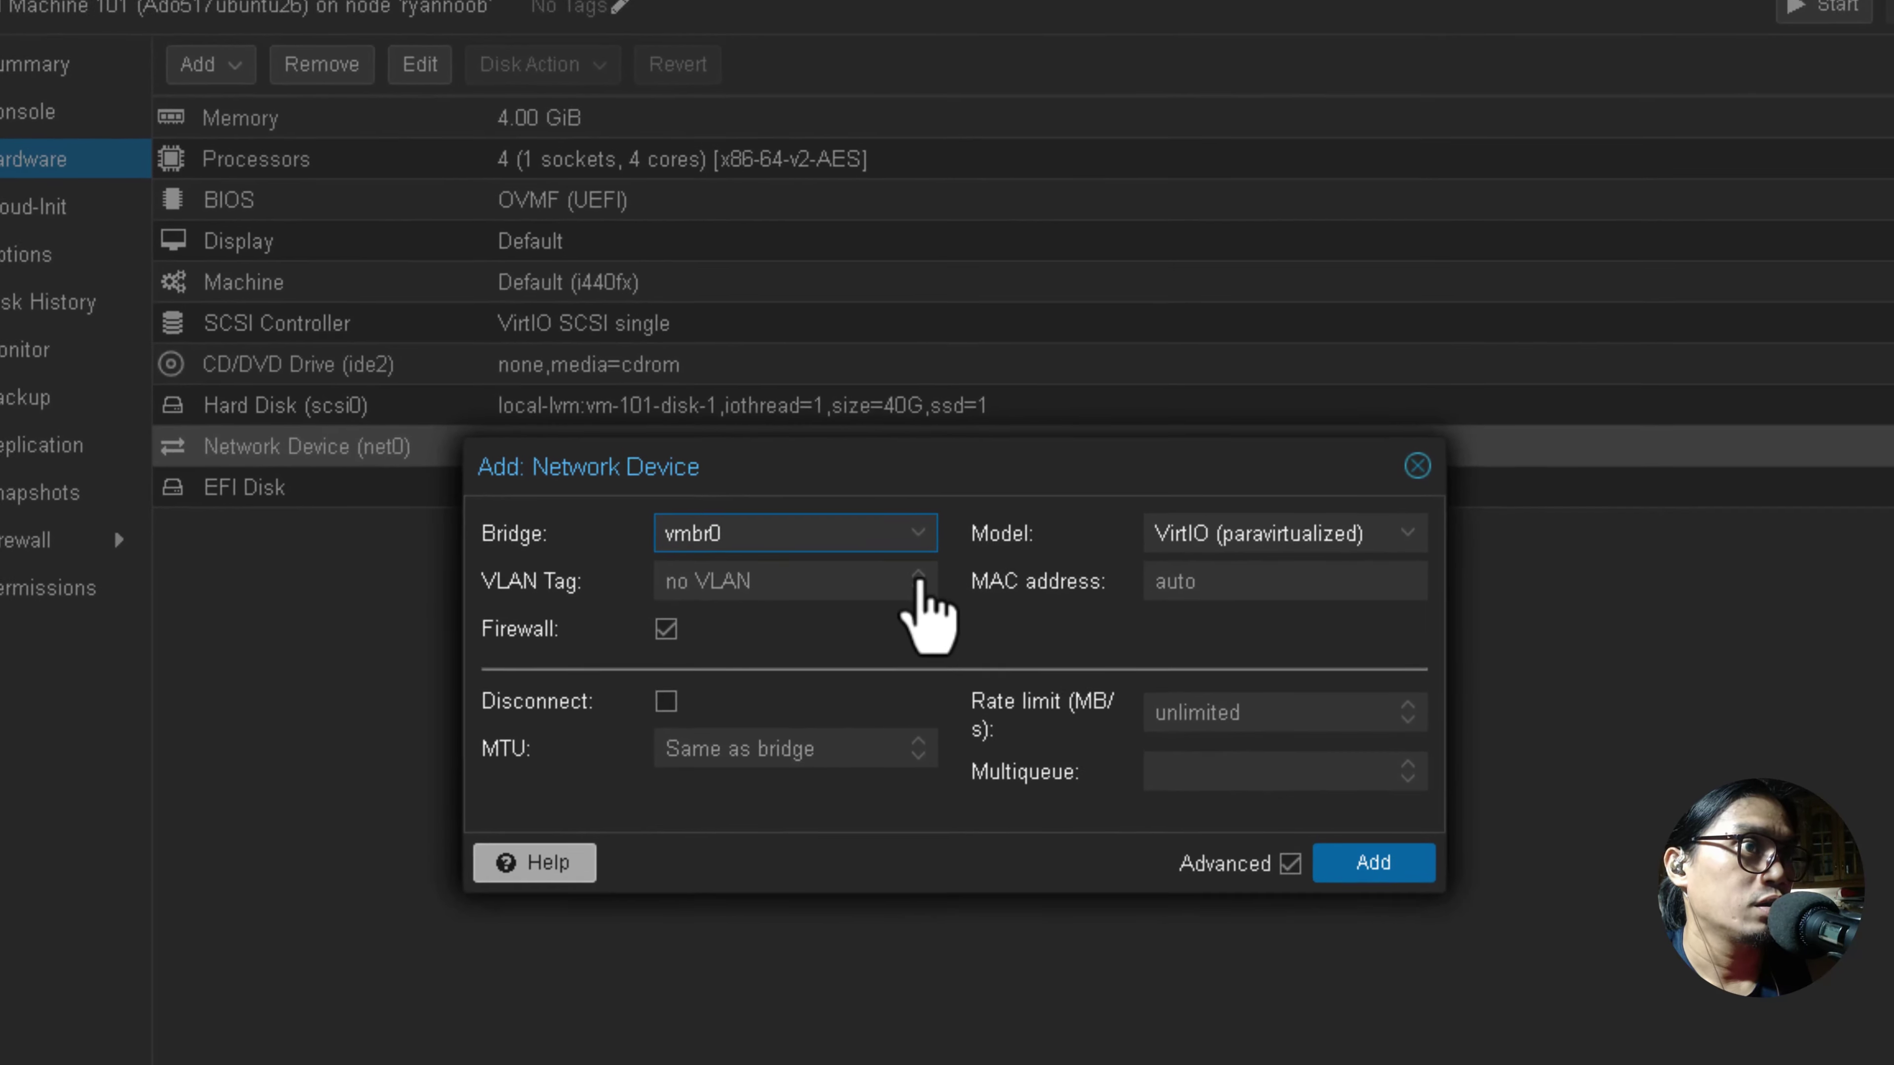
pyautogui.click(848, 510)
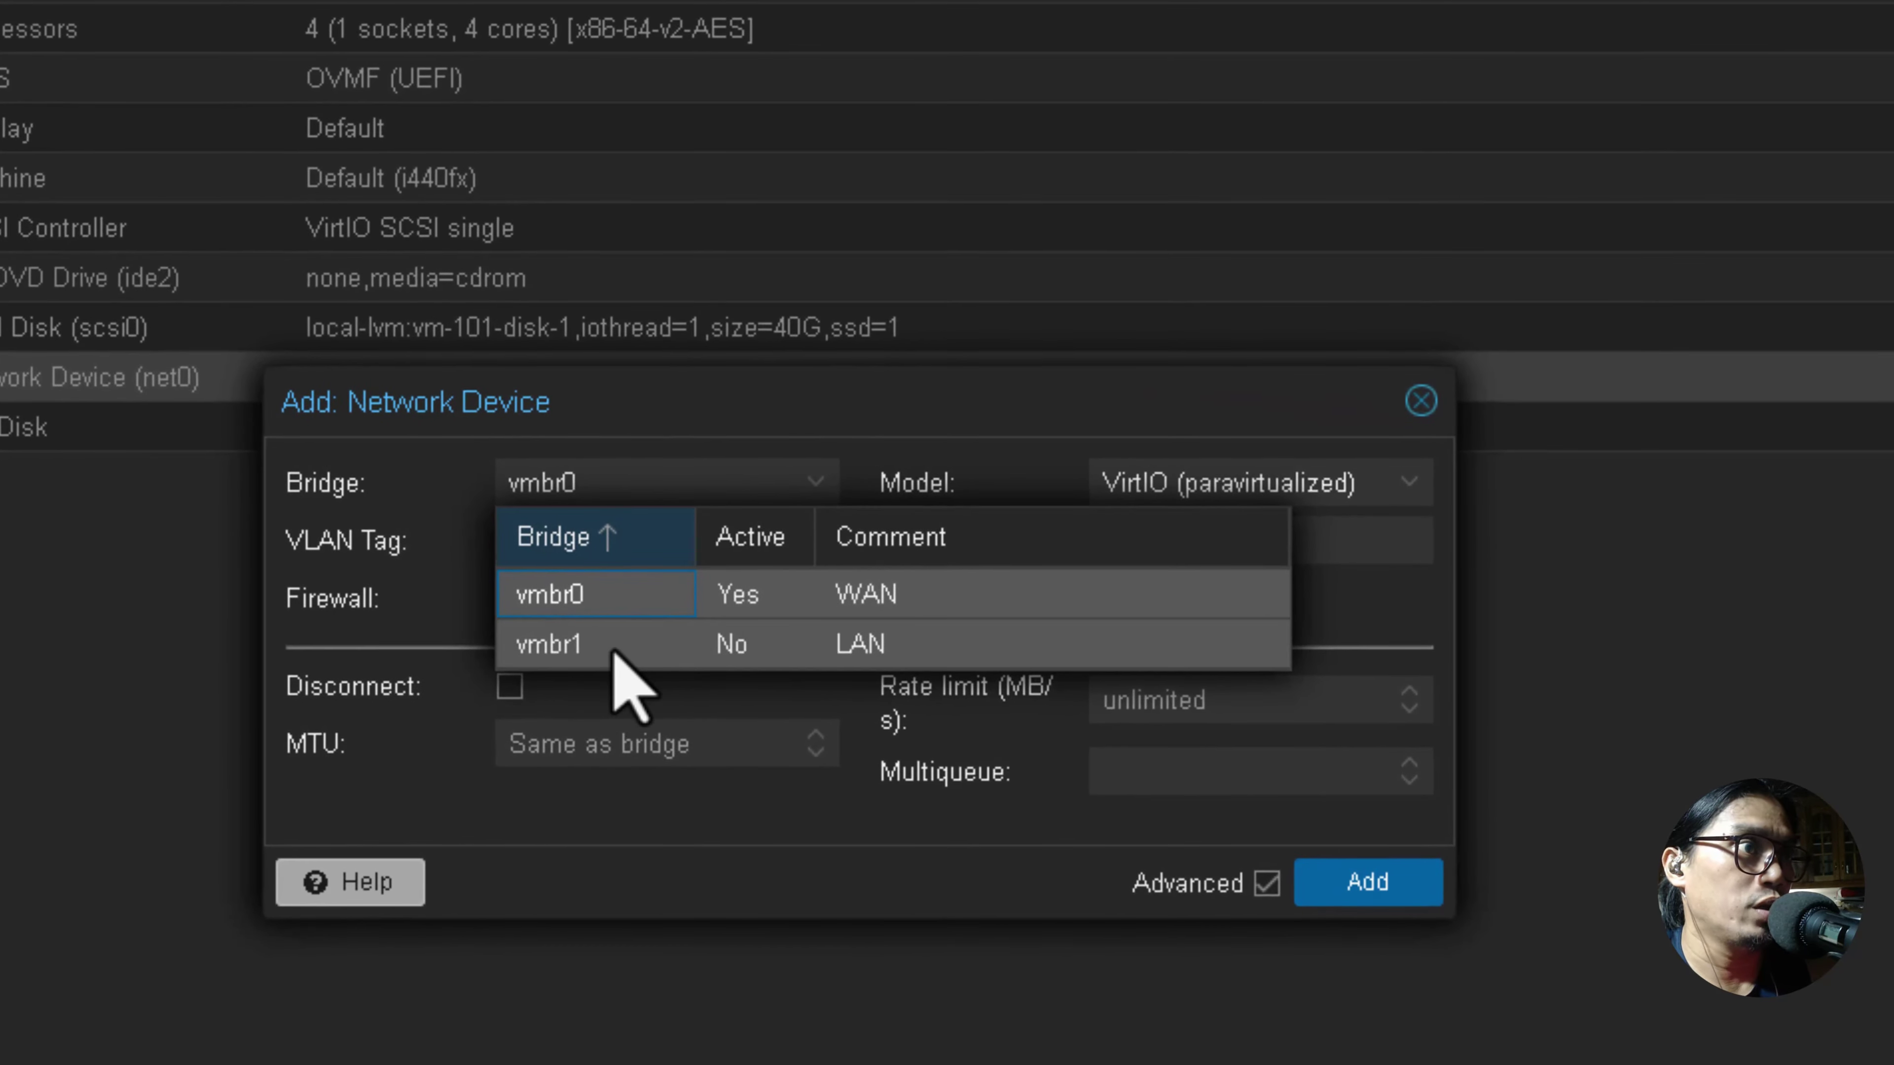
pyautogui.click(594, 646)
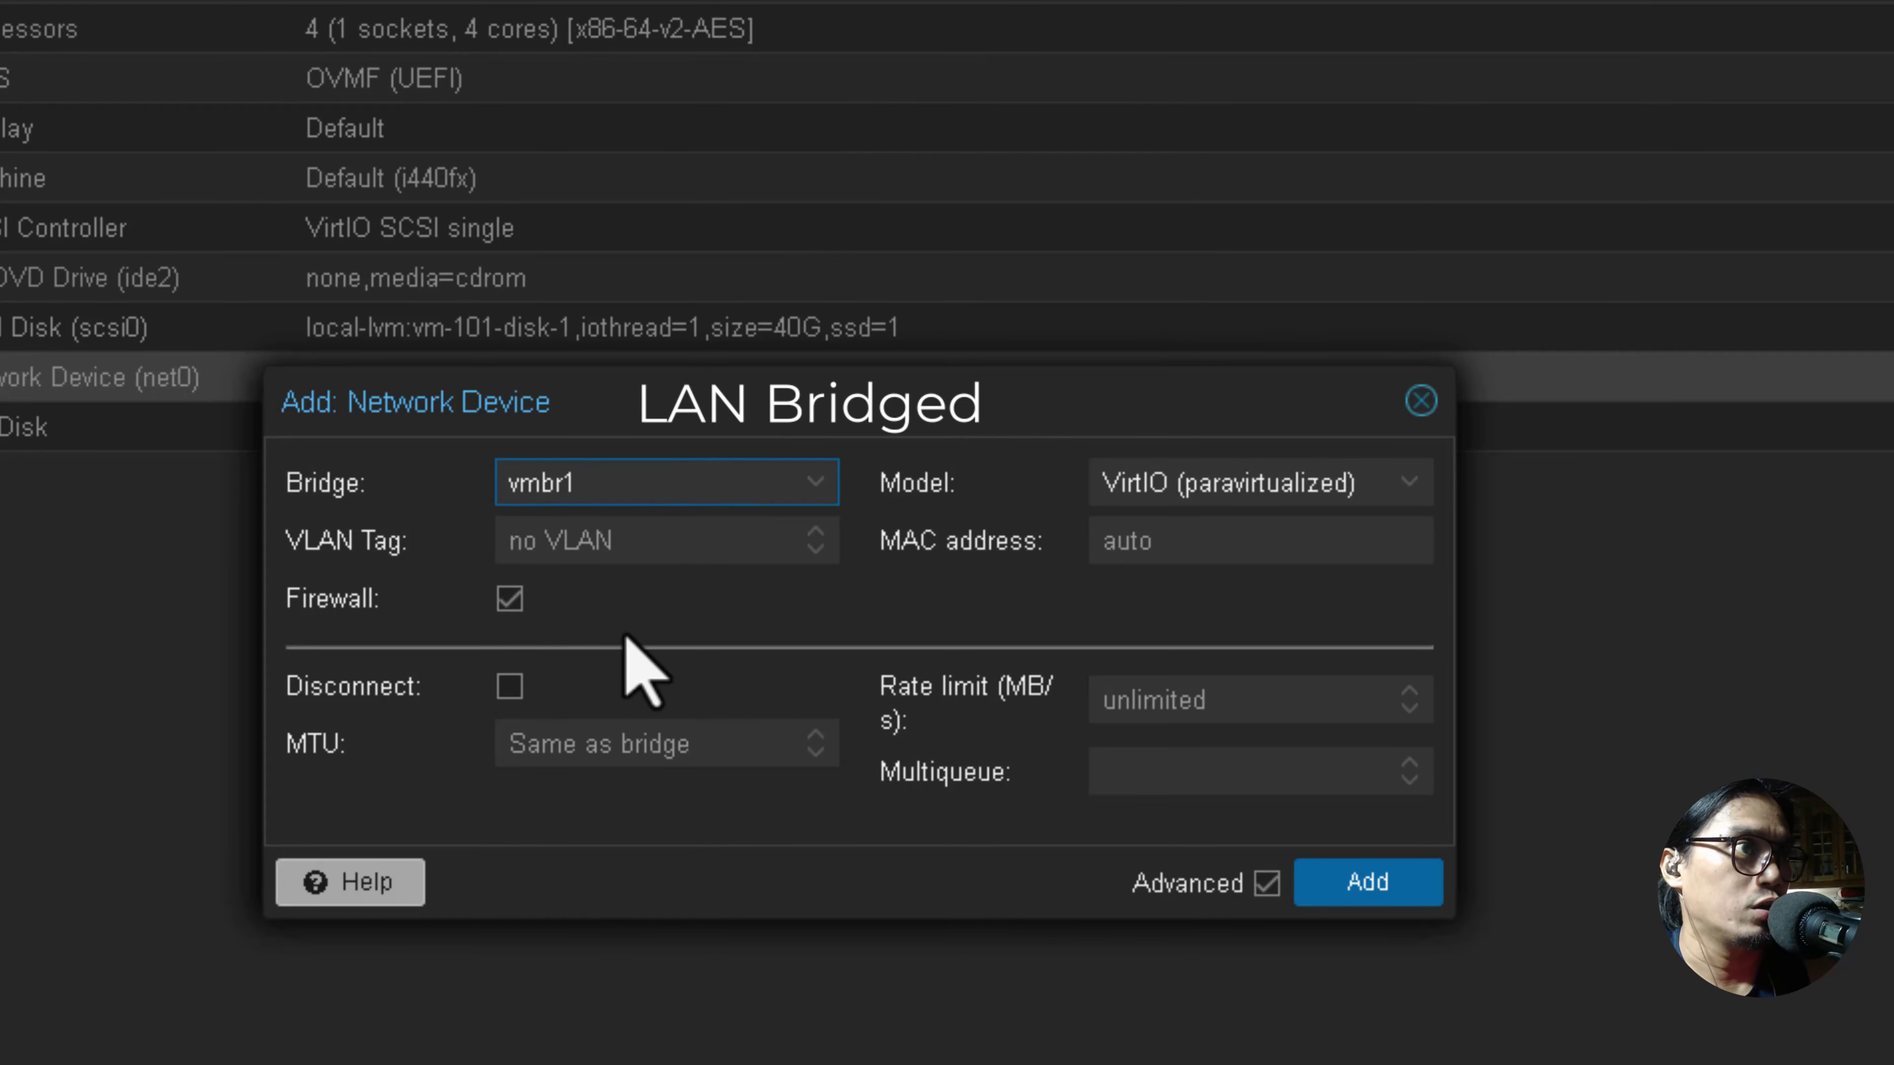
pyautogui.click(1362, 887)
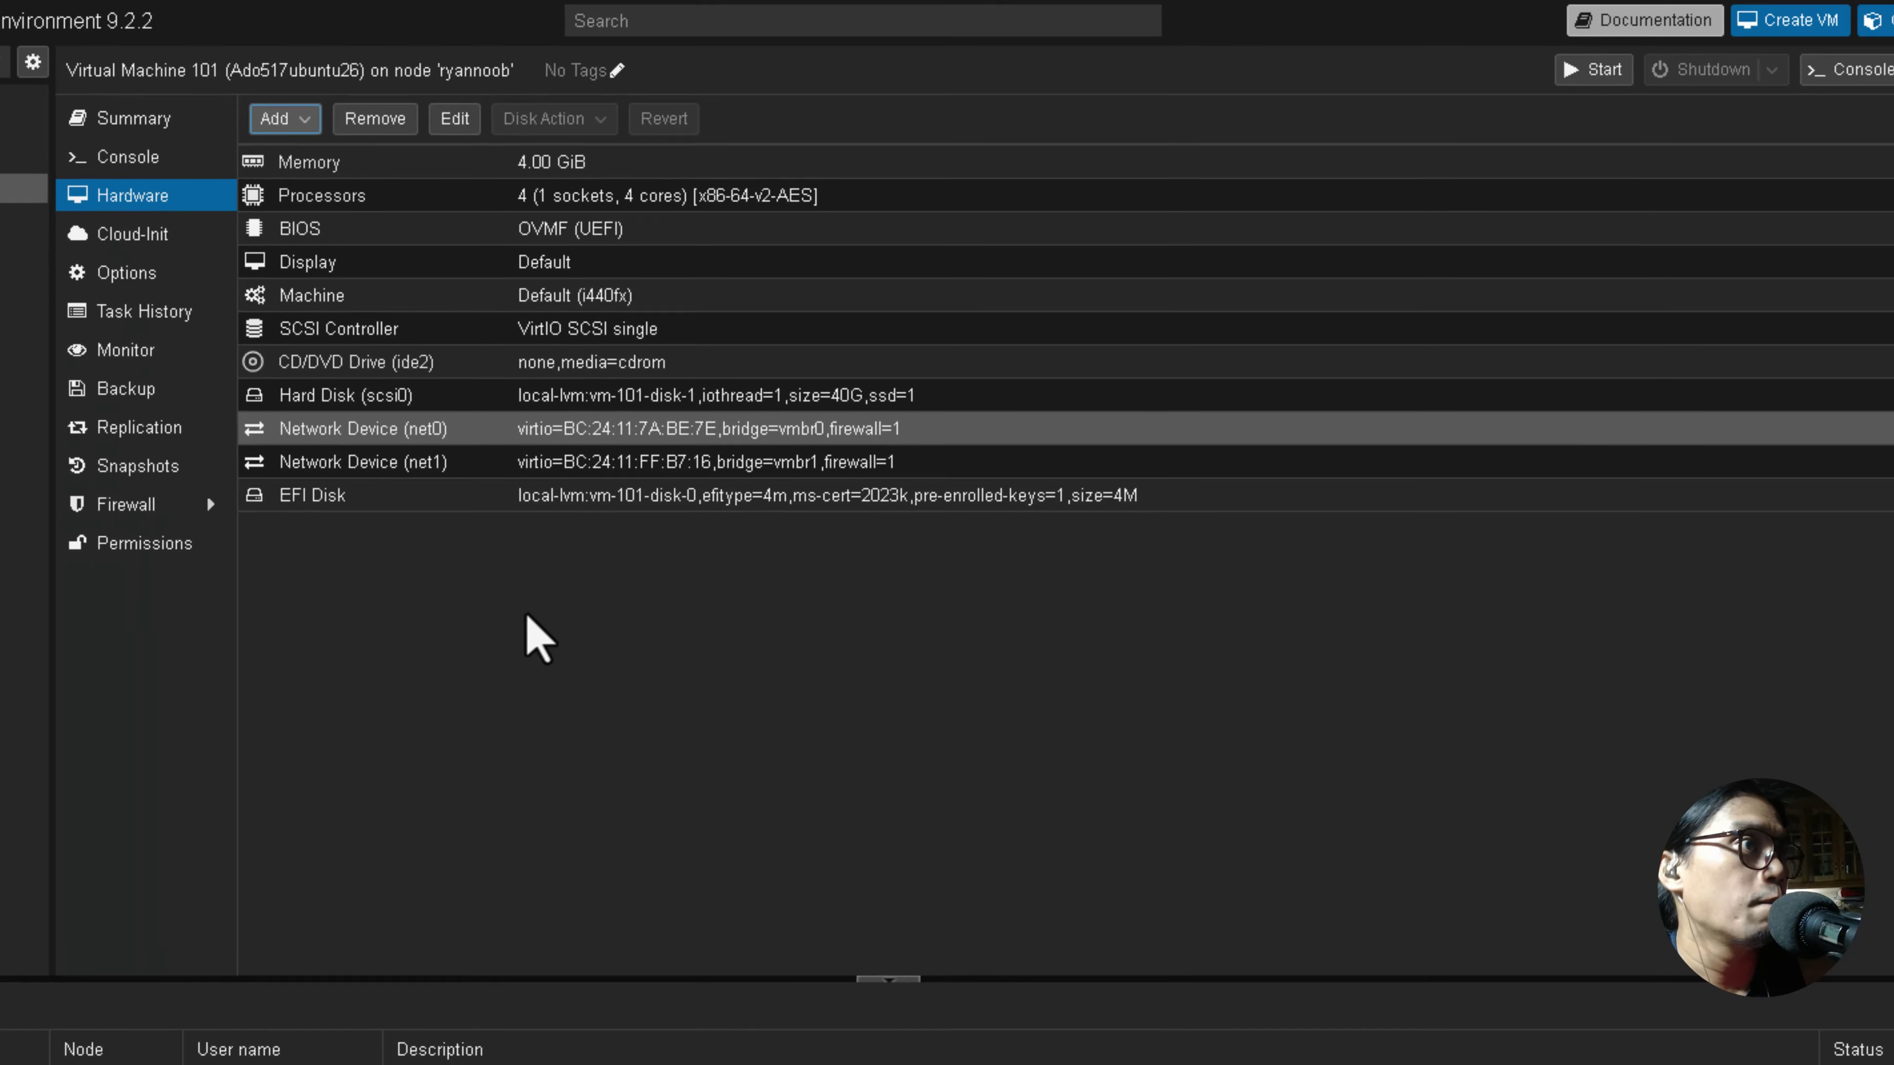
# Select ADO517_Ubuntu26.img.raw in the local storage's Import content.
pyautogui.click(372, 462)
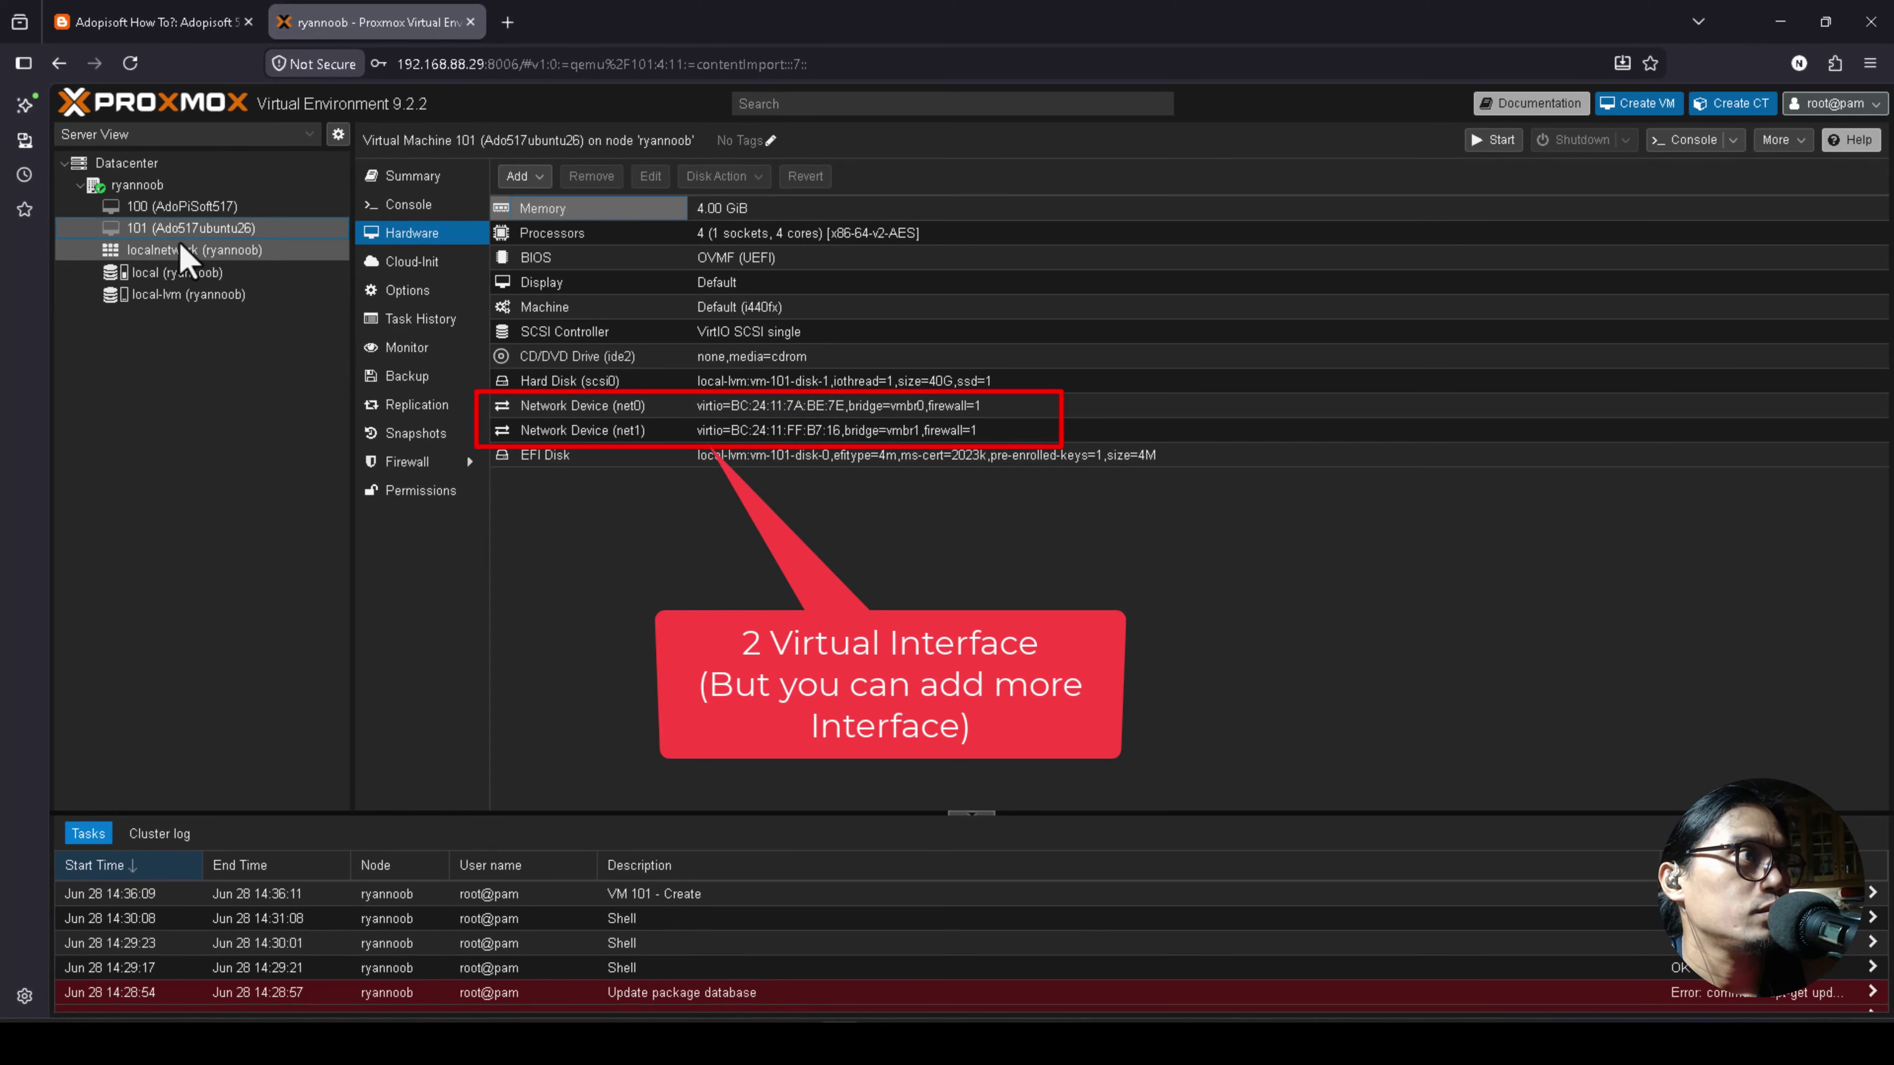
pyautogui.click(216, 272)
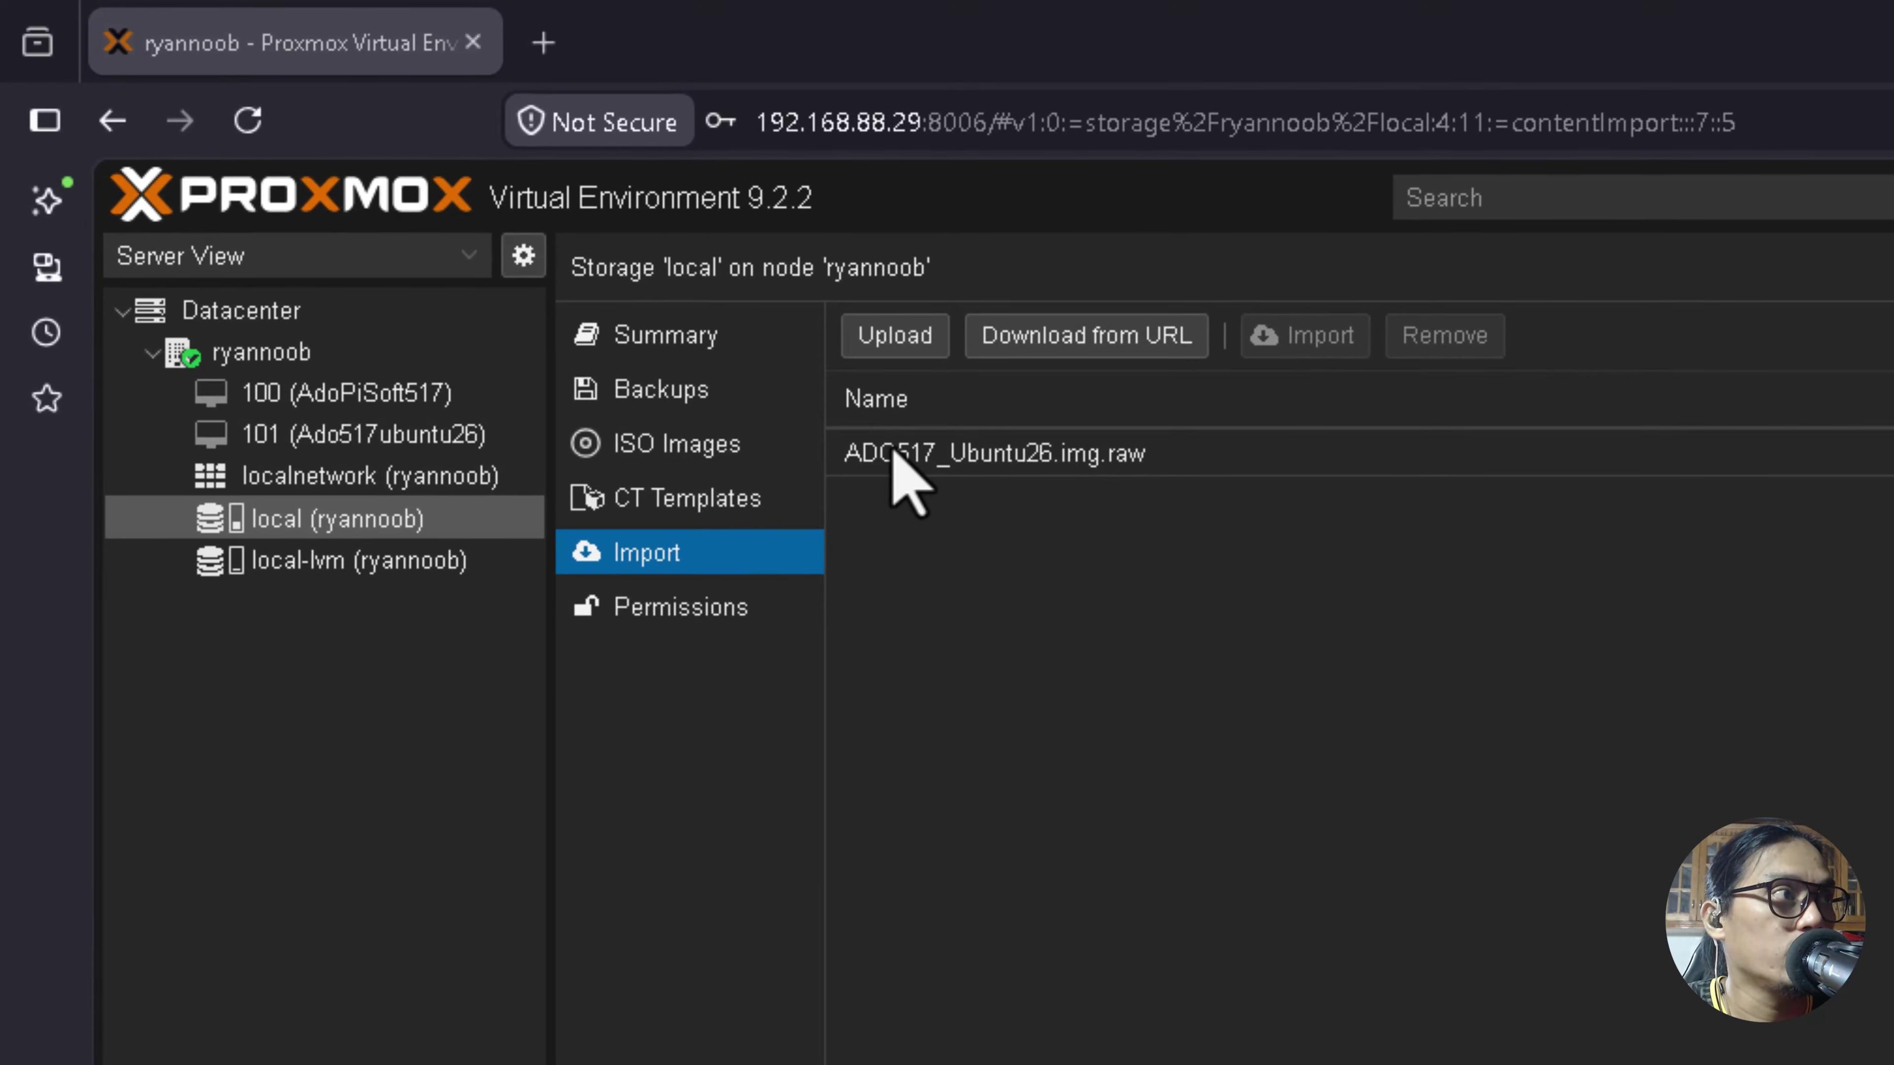
pyautogui.click(894, 457)
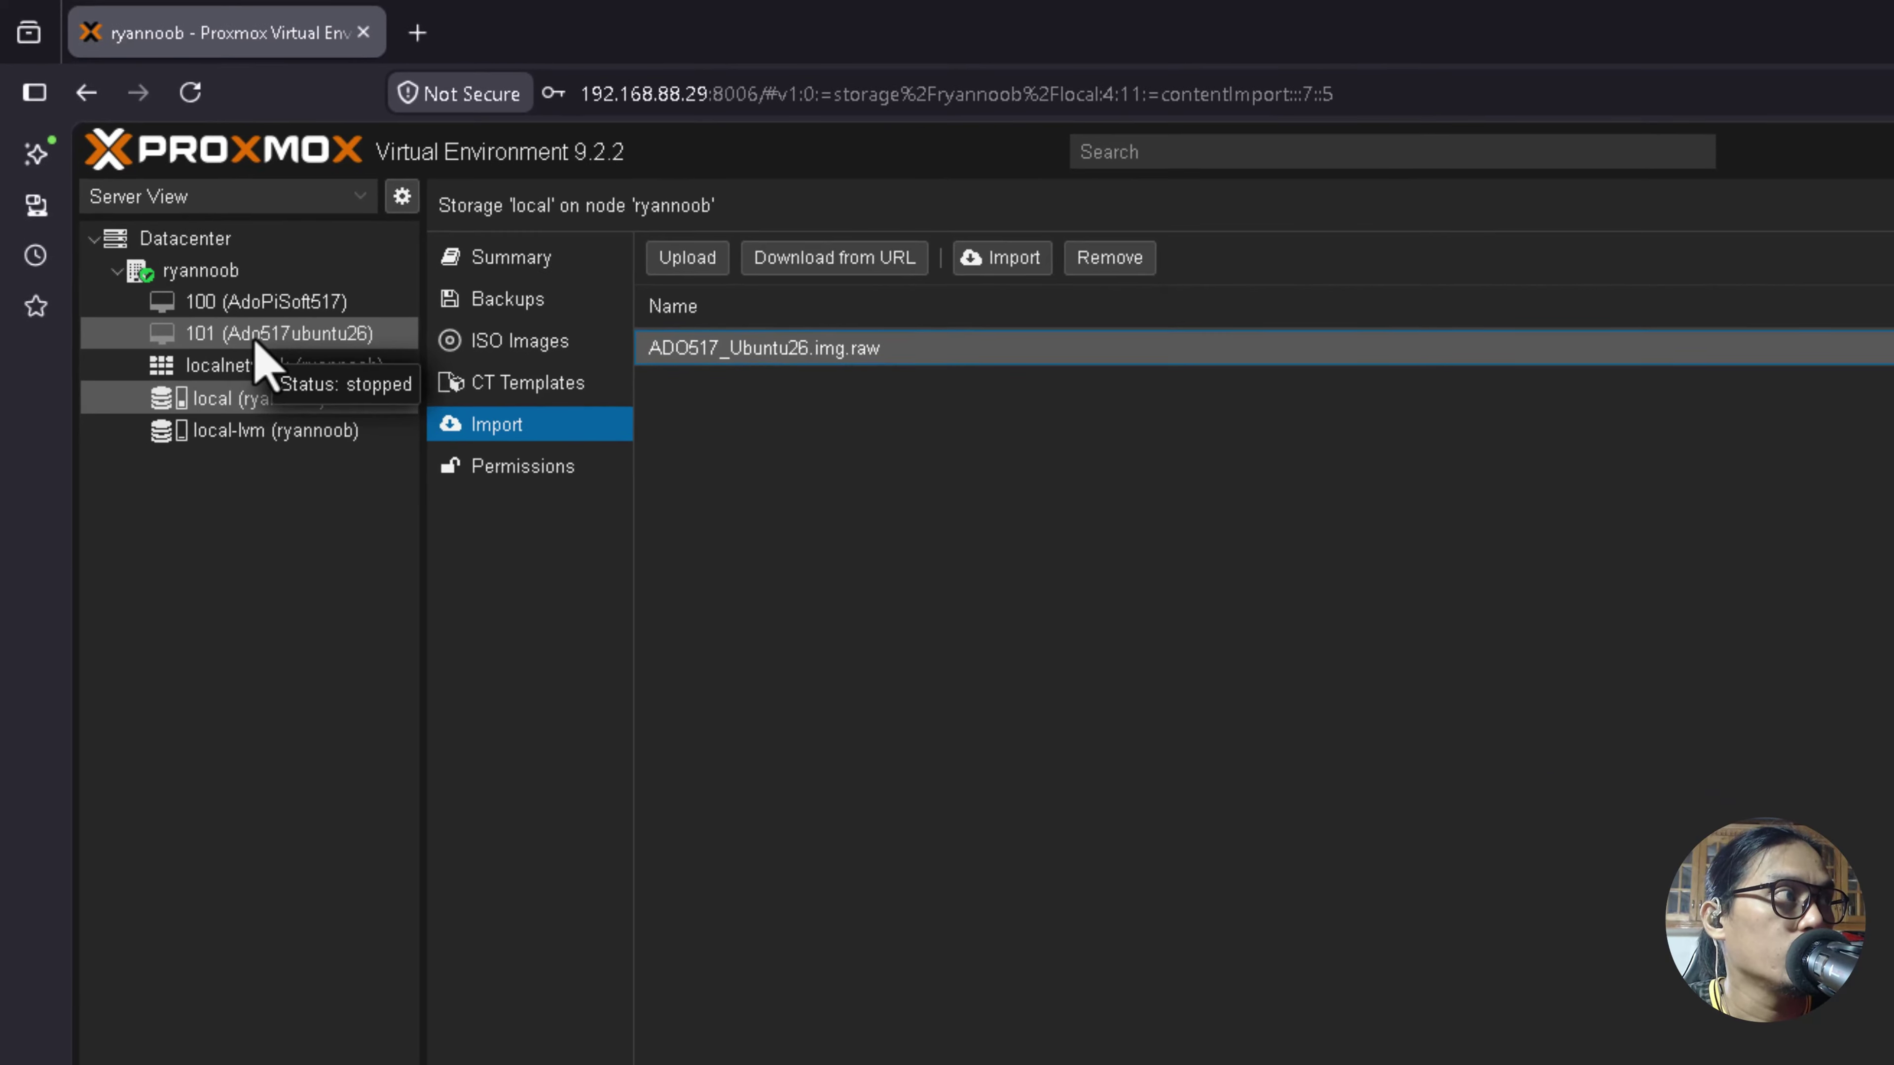
pyautogui.click(253, 336)
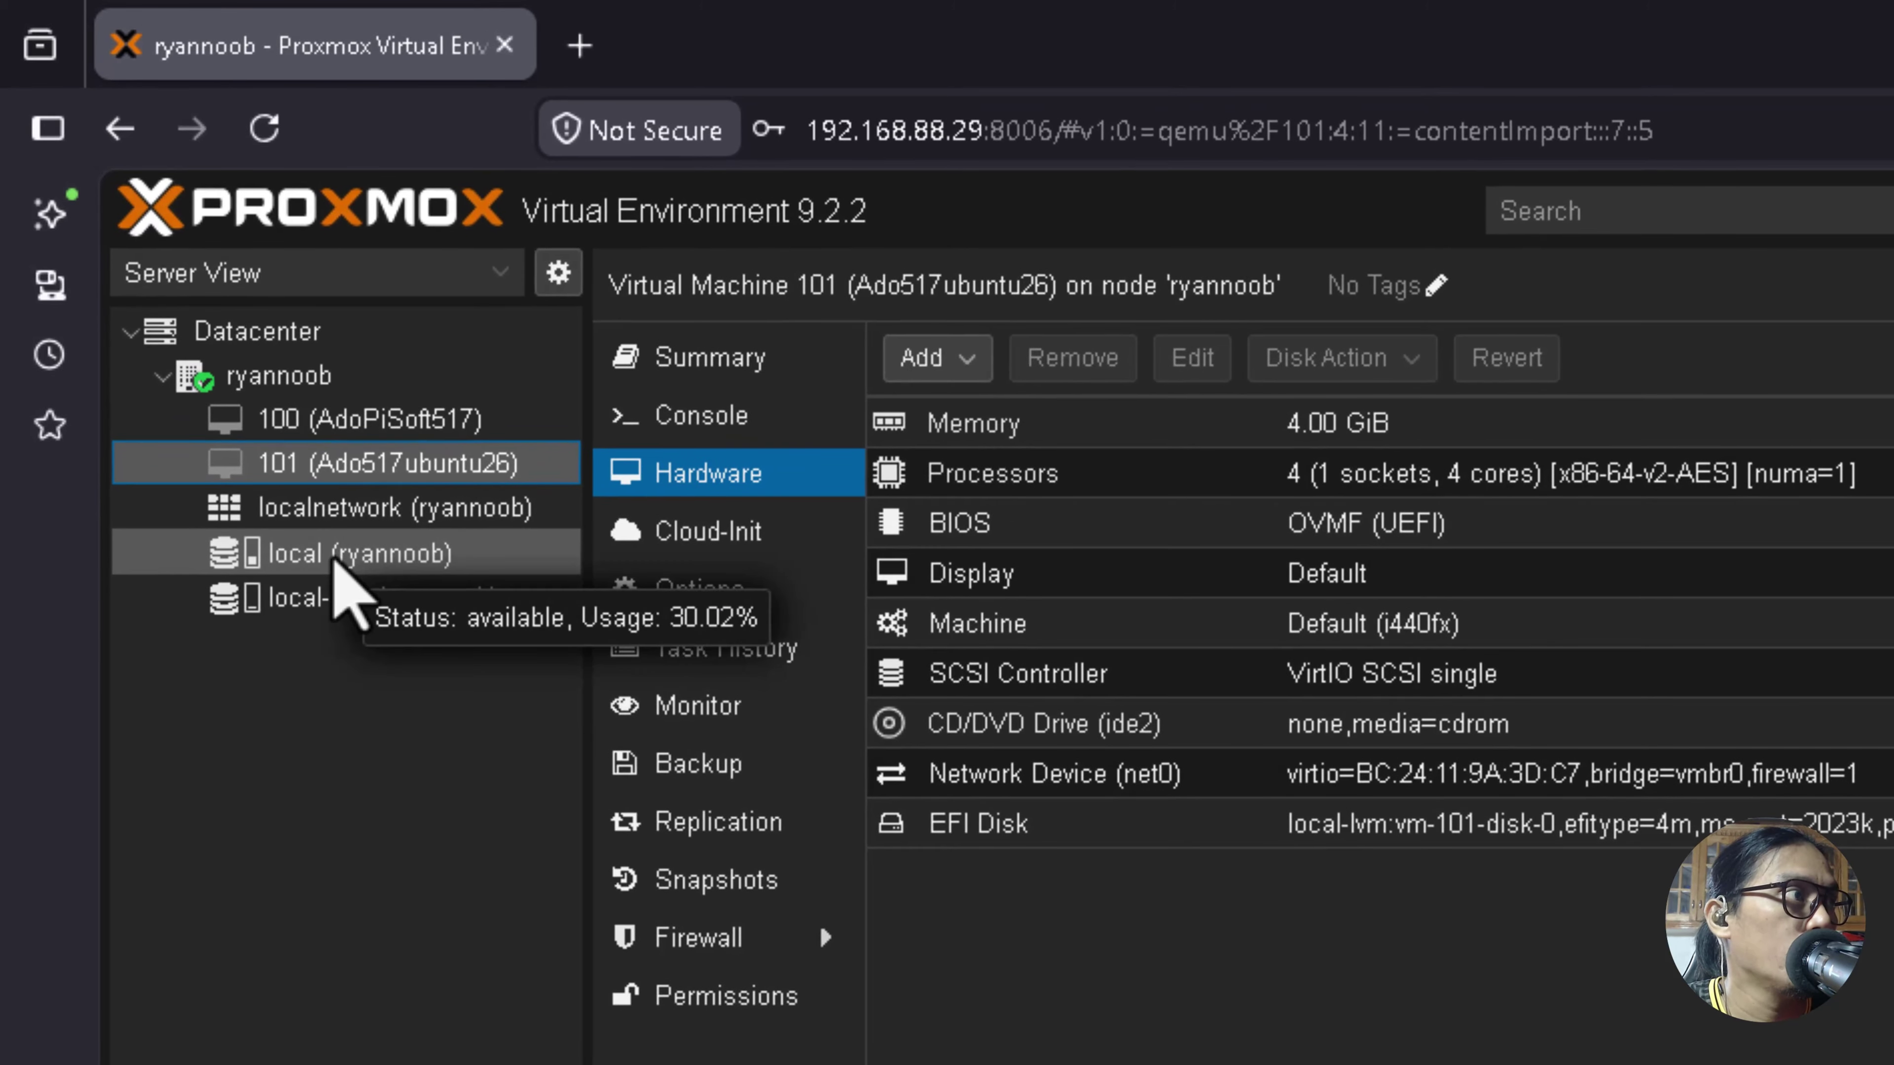
pyautogui.click(335, 555)
pyautogui.click(1007, 487)
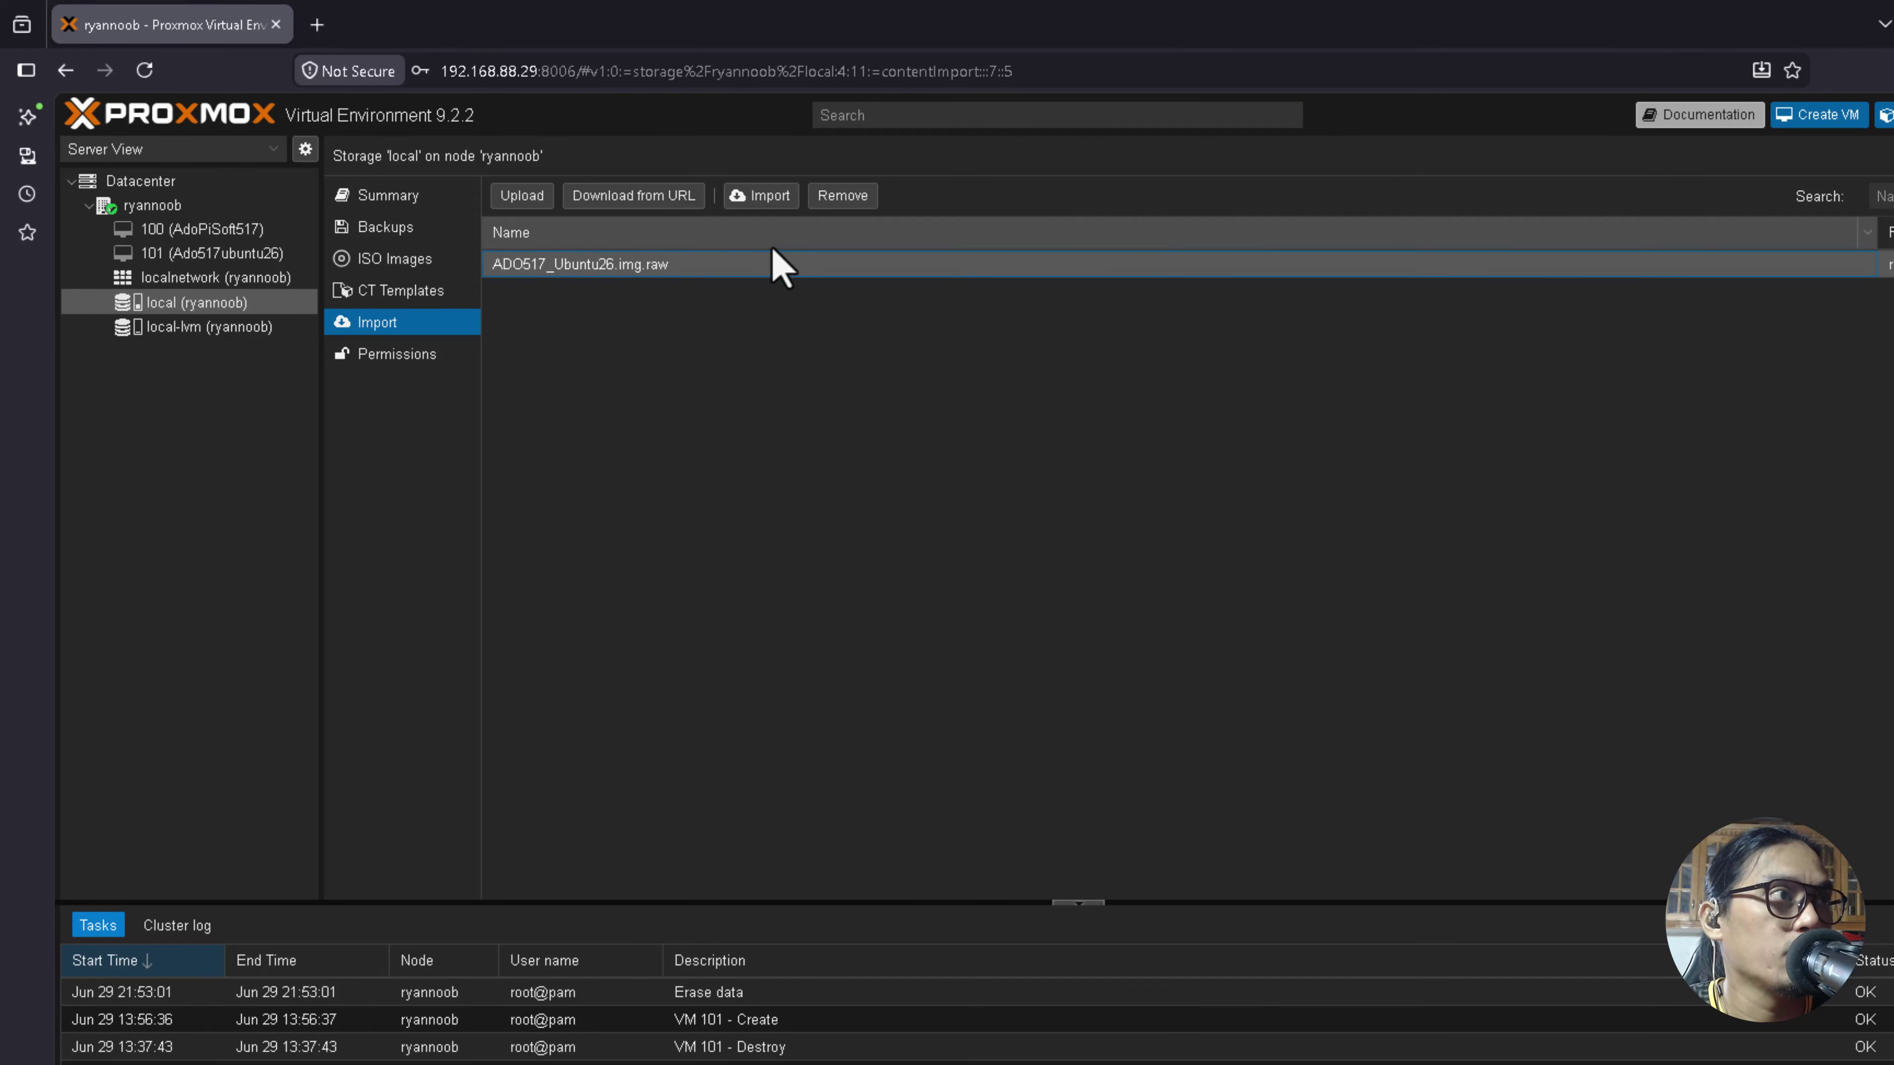
# Set the image import to target VM 101 as SCSI 0 on local-lvm with SSD emulation.
pyautogui.click(762, 197)
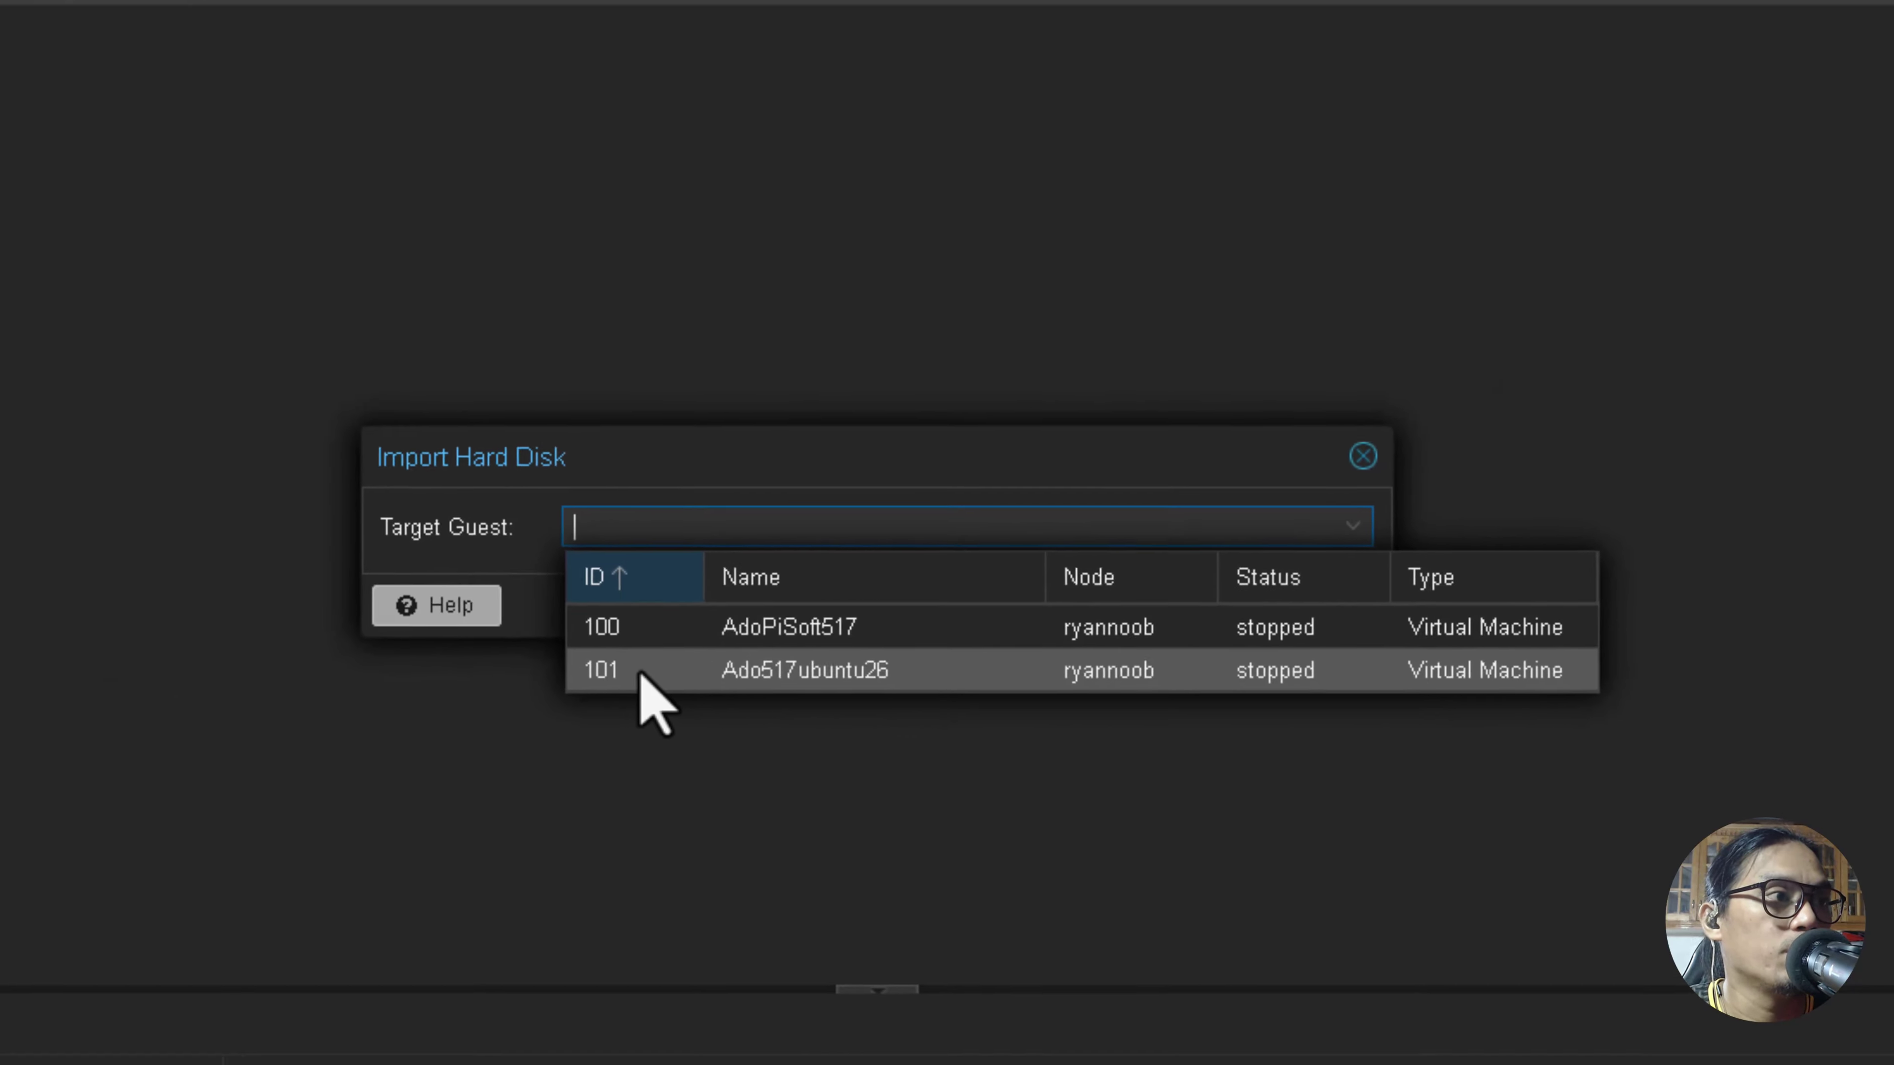
pyautogui.click(665, 693)
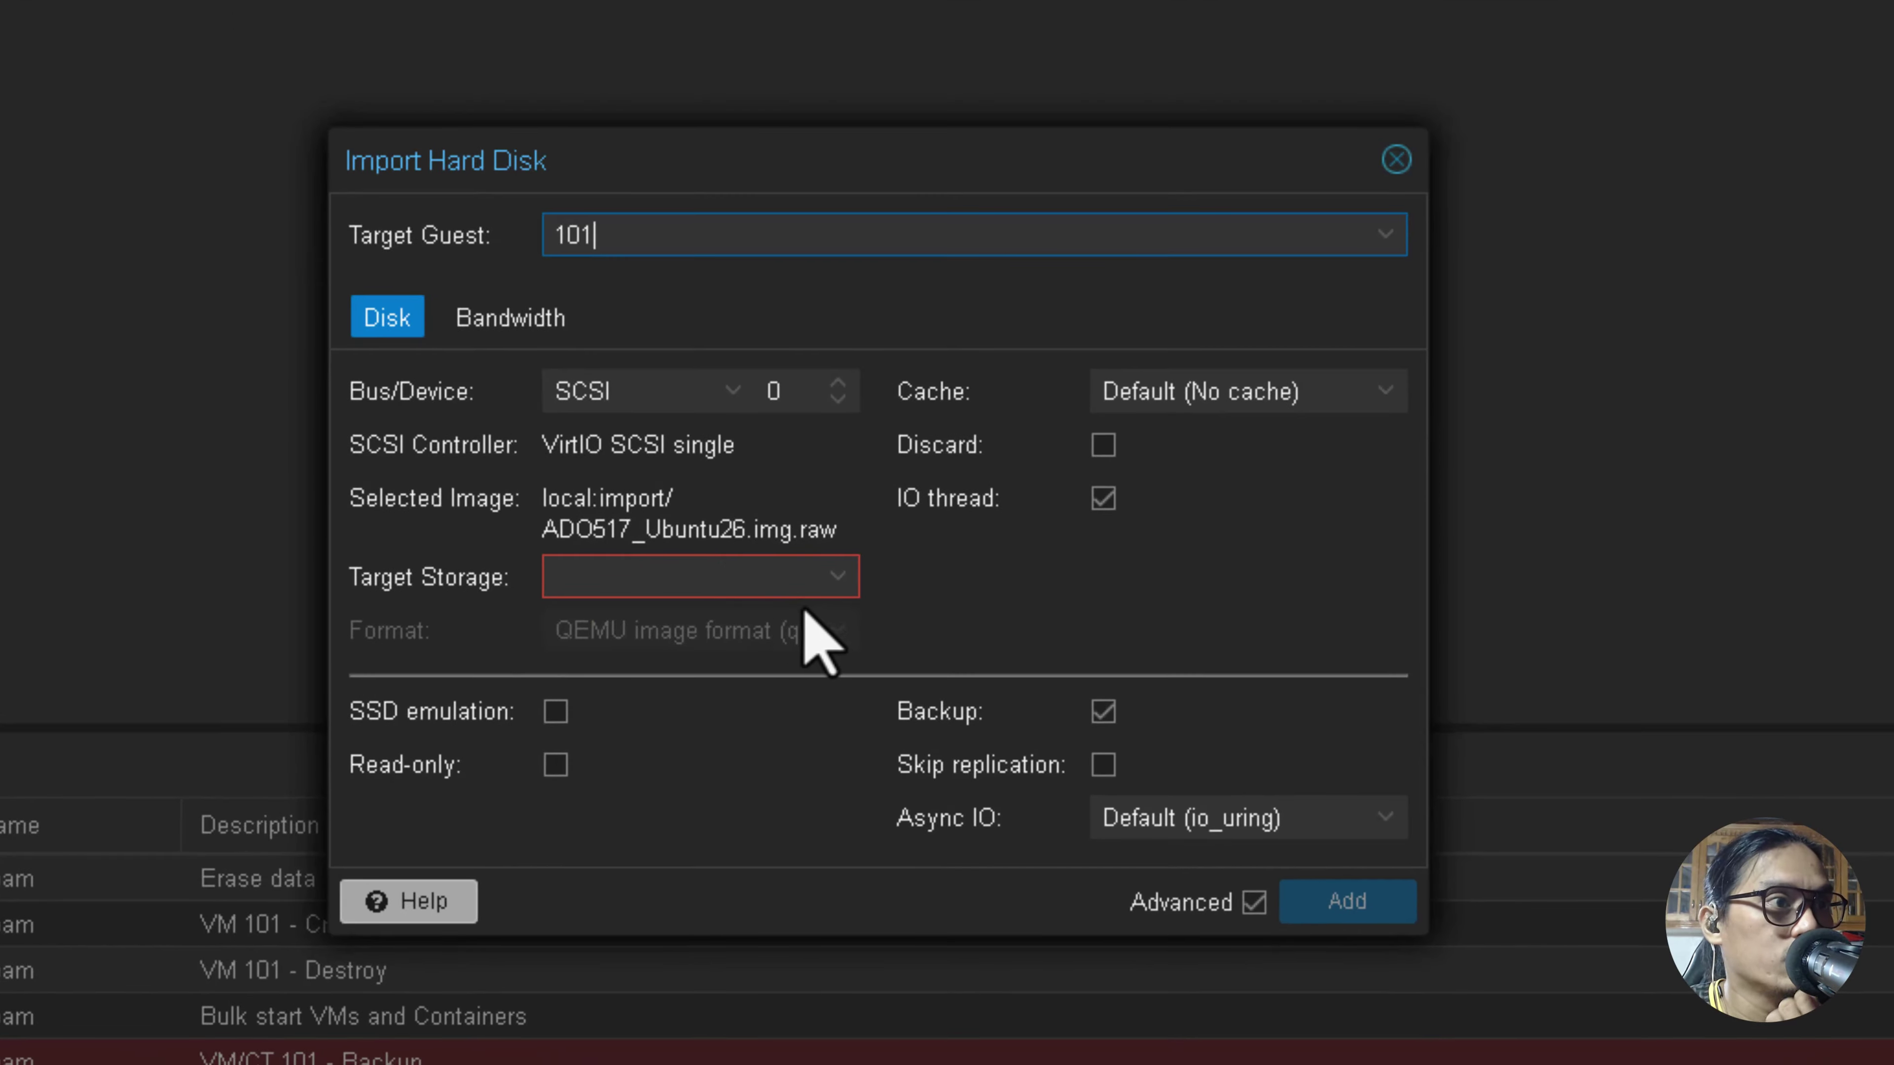
pyautogui.click(837, 578)
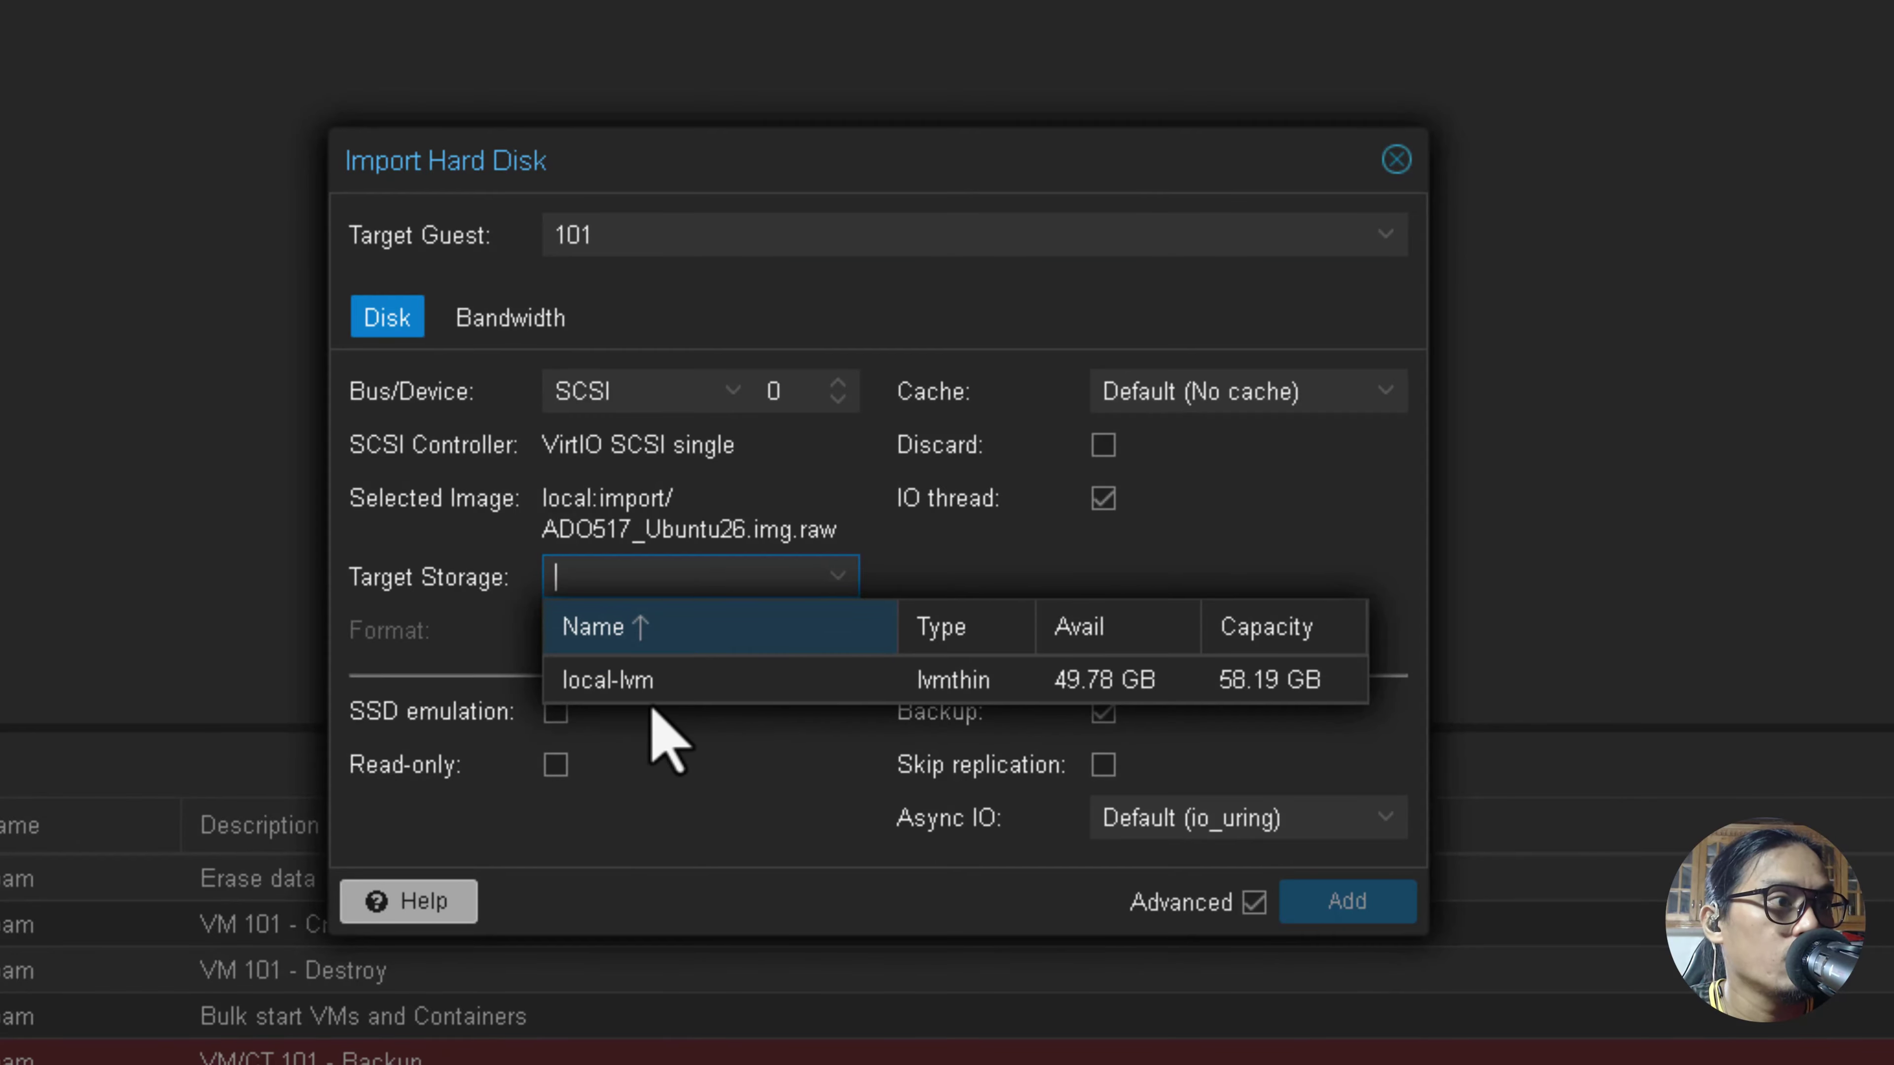
pyautogui.click(693, 679)
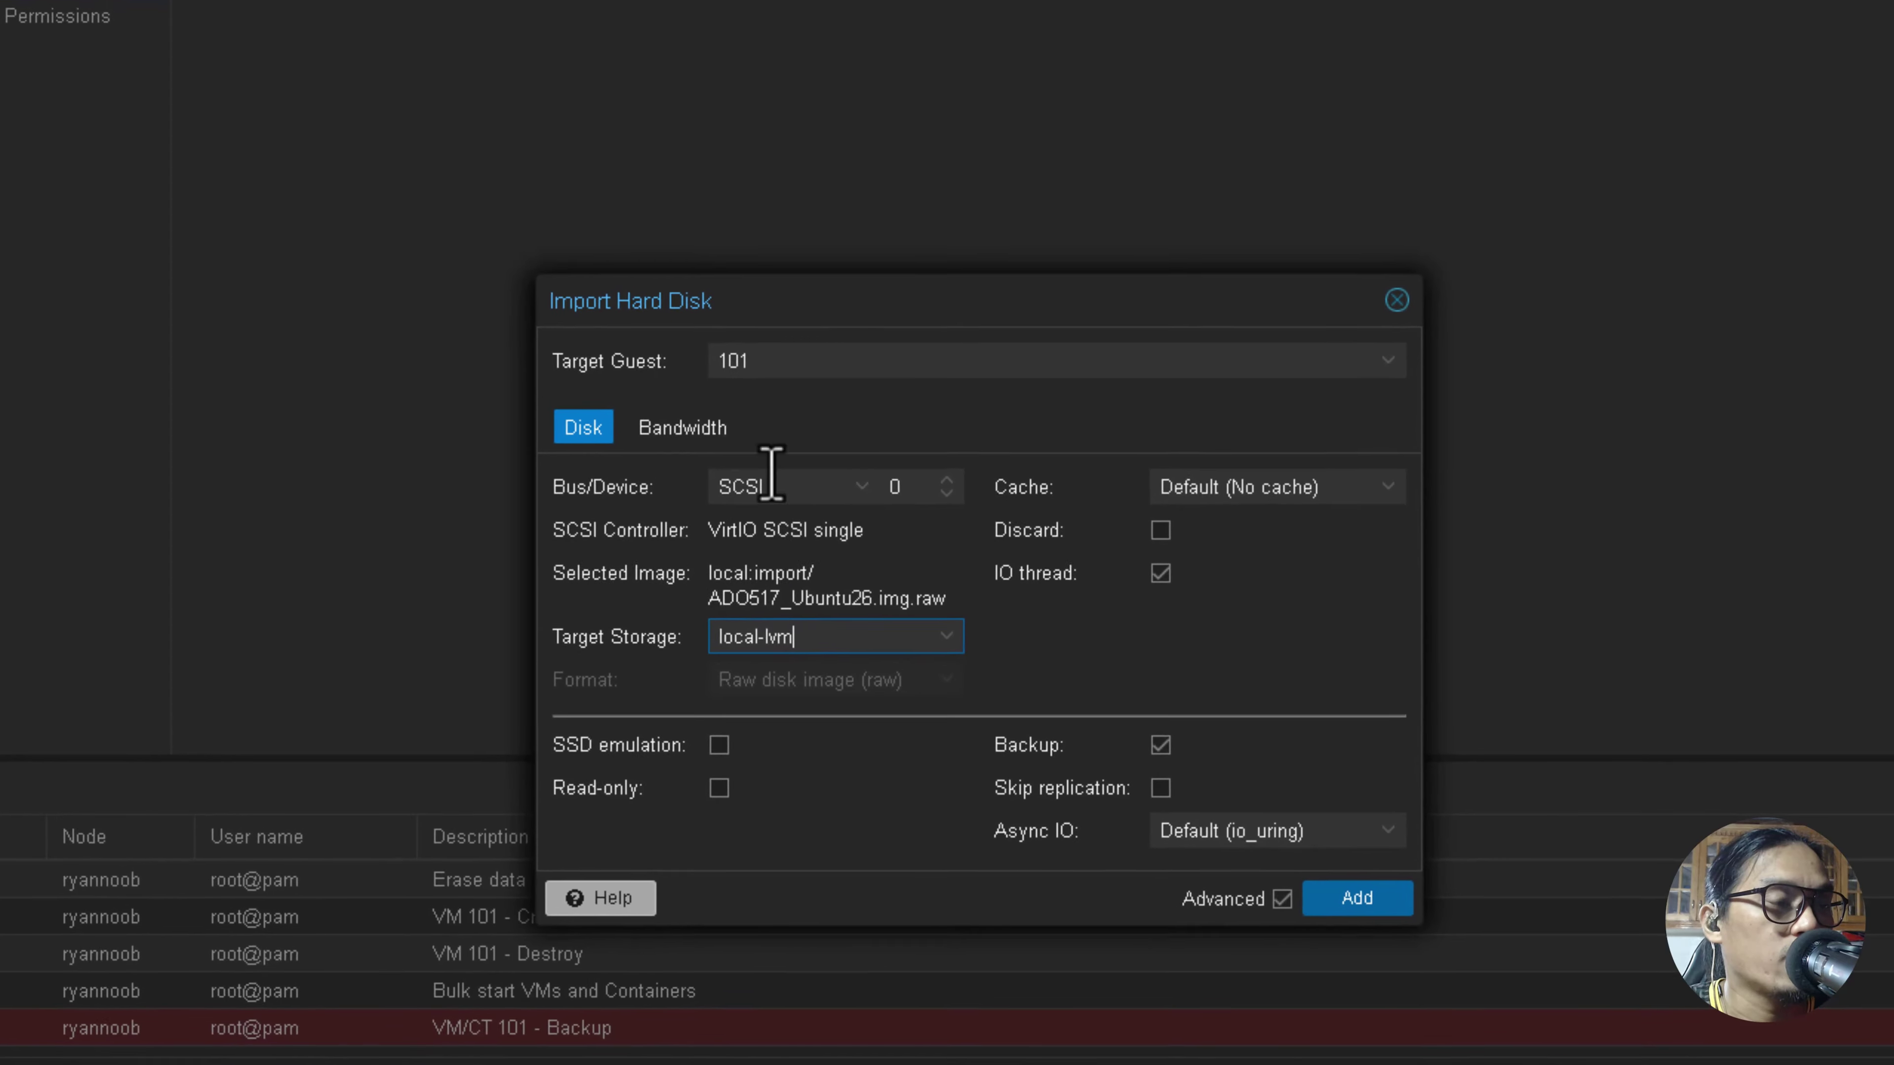
pyautogui.moveTo(758, 298); pyautogui.dragTo(751, 69)
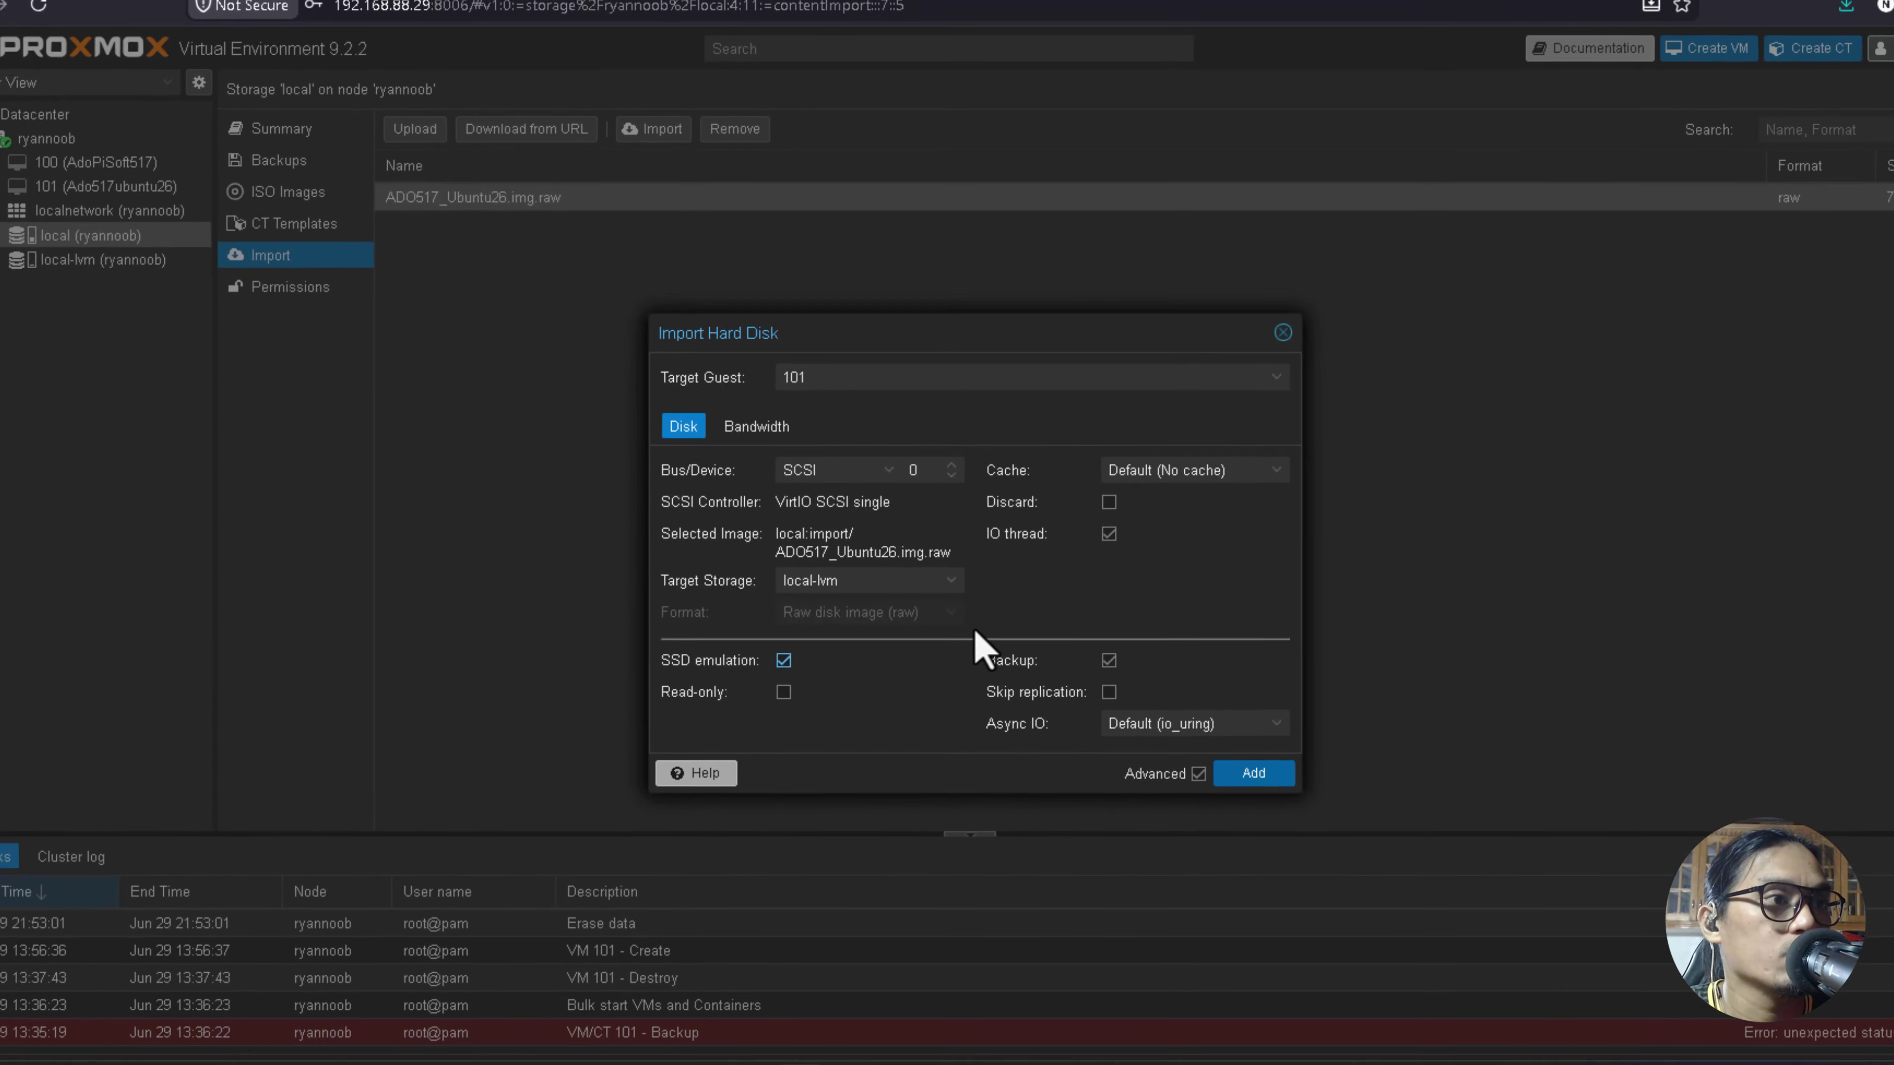
# Confirm the import and follow its task log until the 7620M scsi0 disk is created.
pyautogui.click(1222, 758)
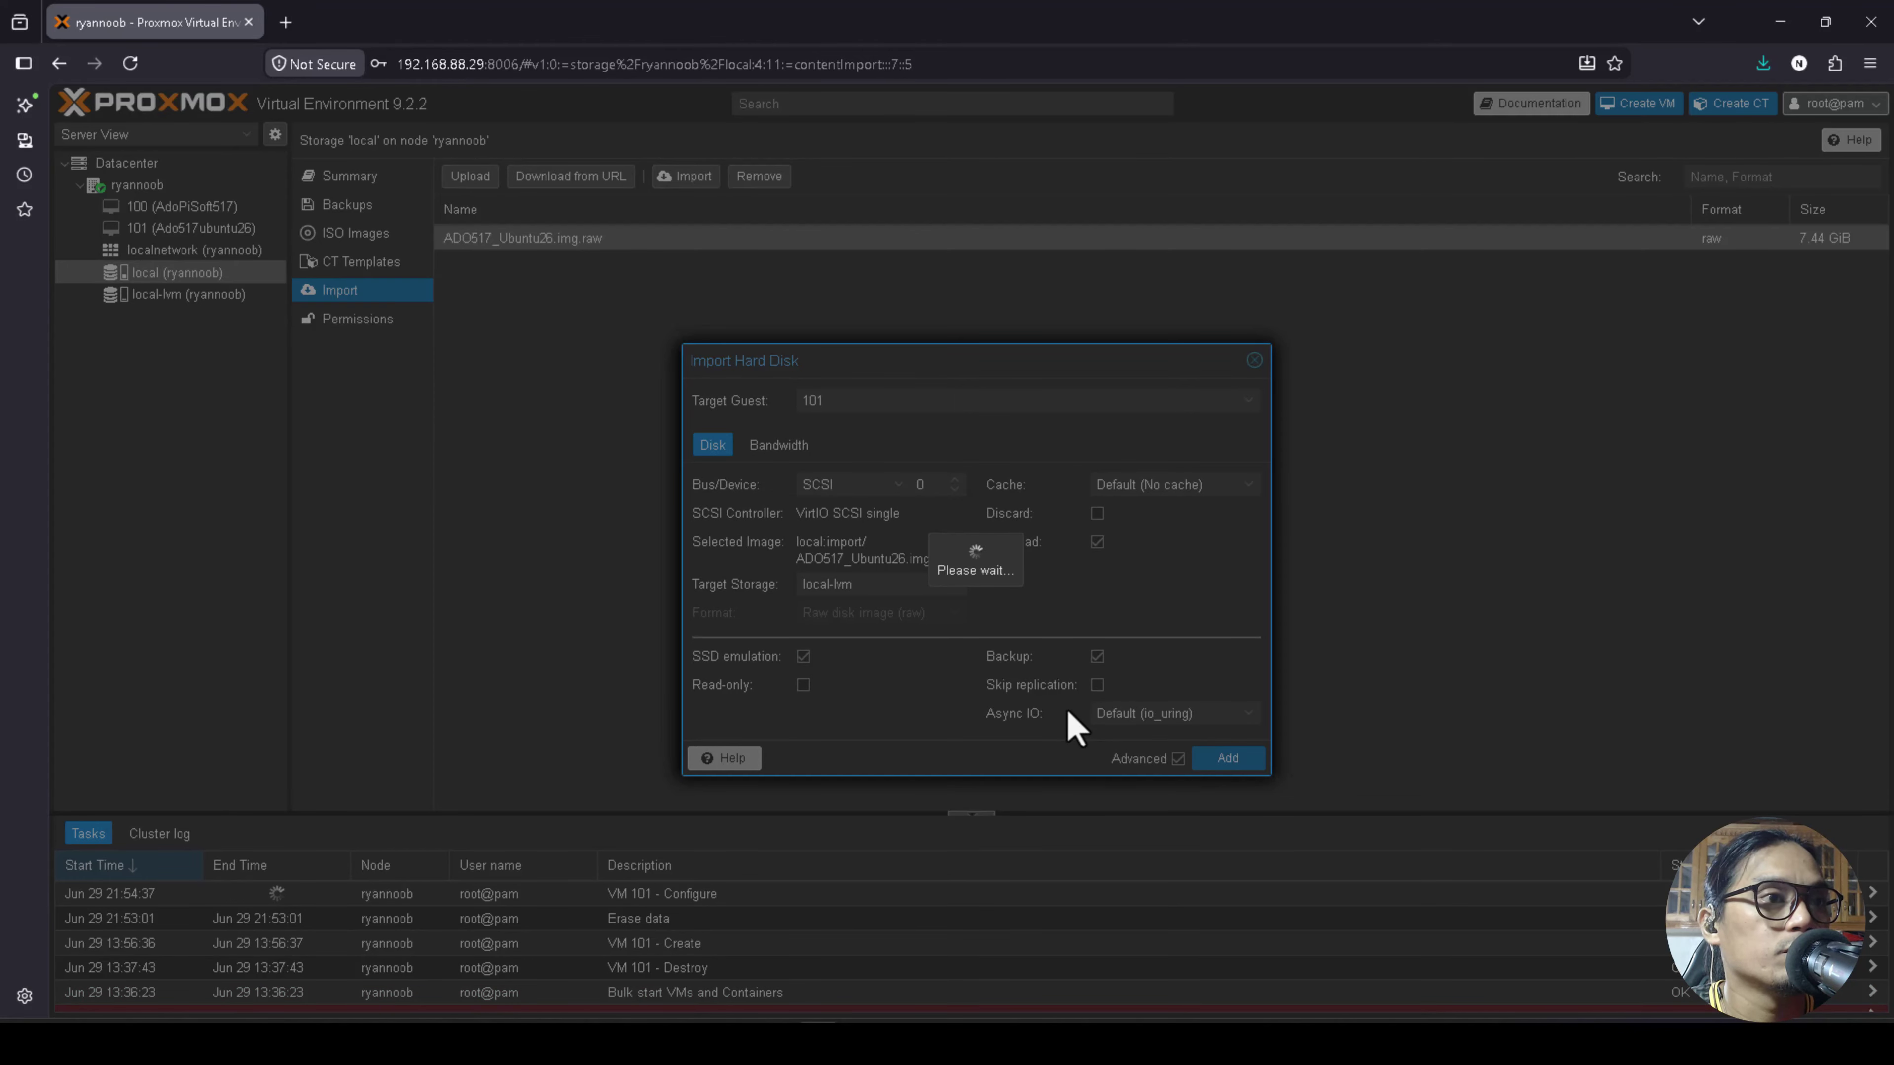
pyautogui.moveTo(971, 496); pyautogui.dragTo(962, 335)
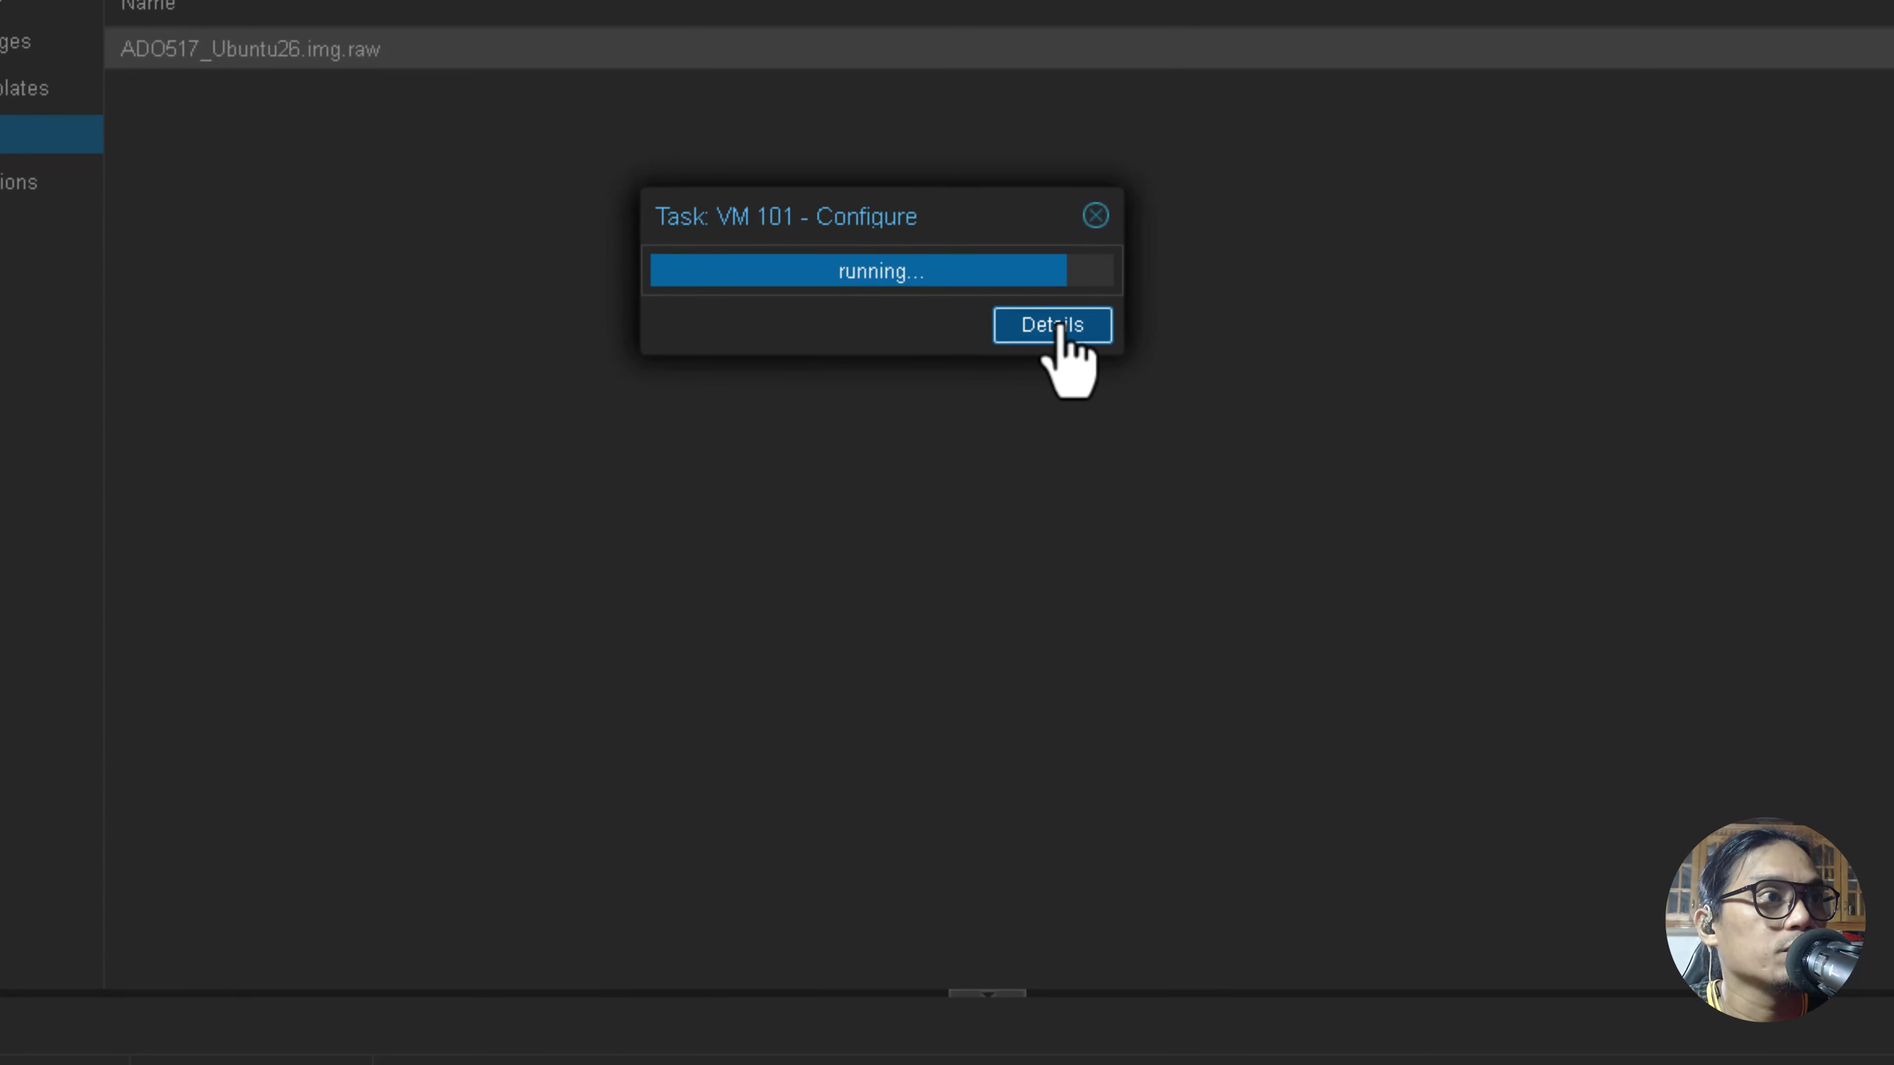
pyautogui.click(1058, 329)
pyautogui.moveTo(951, 183); pyautogui.dragTo(937, 108)
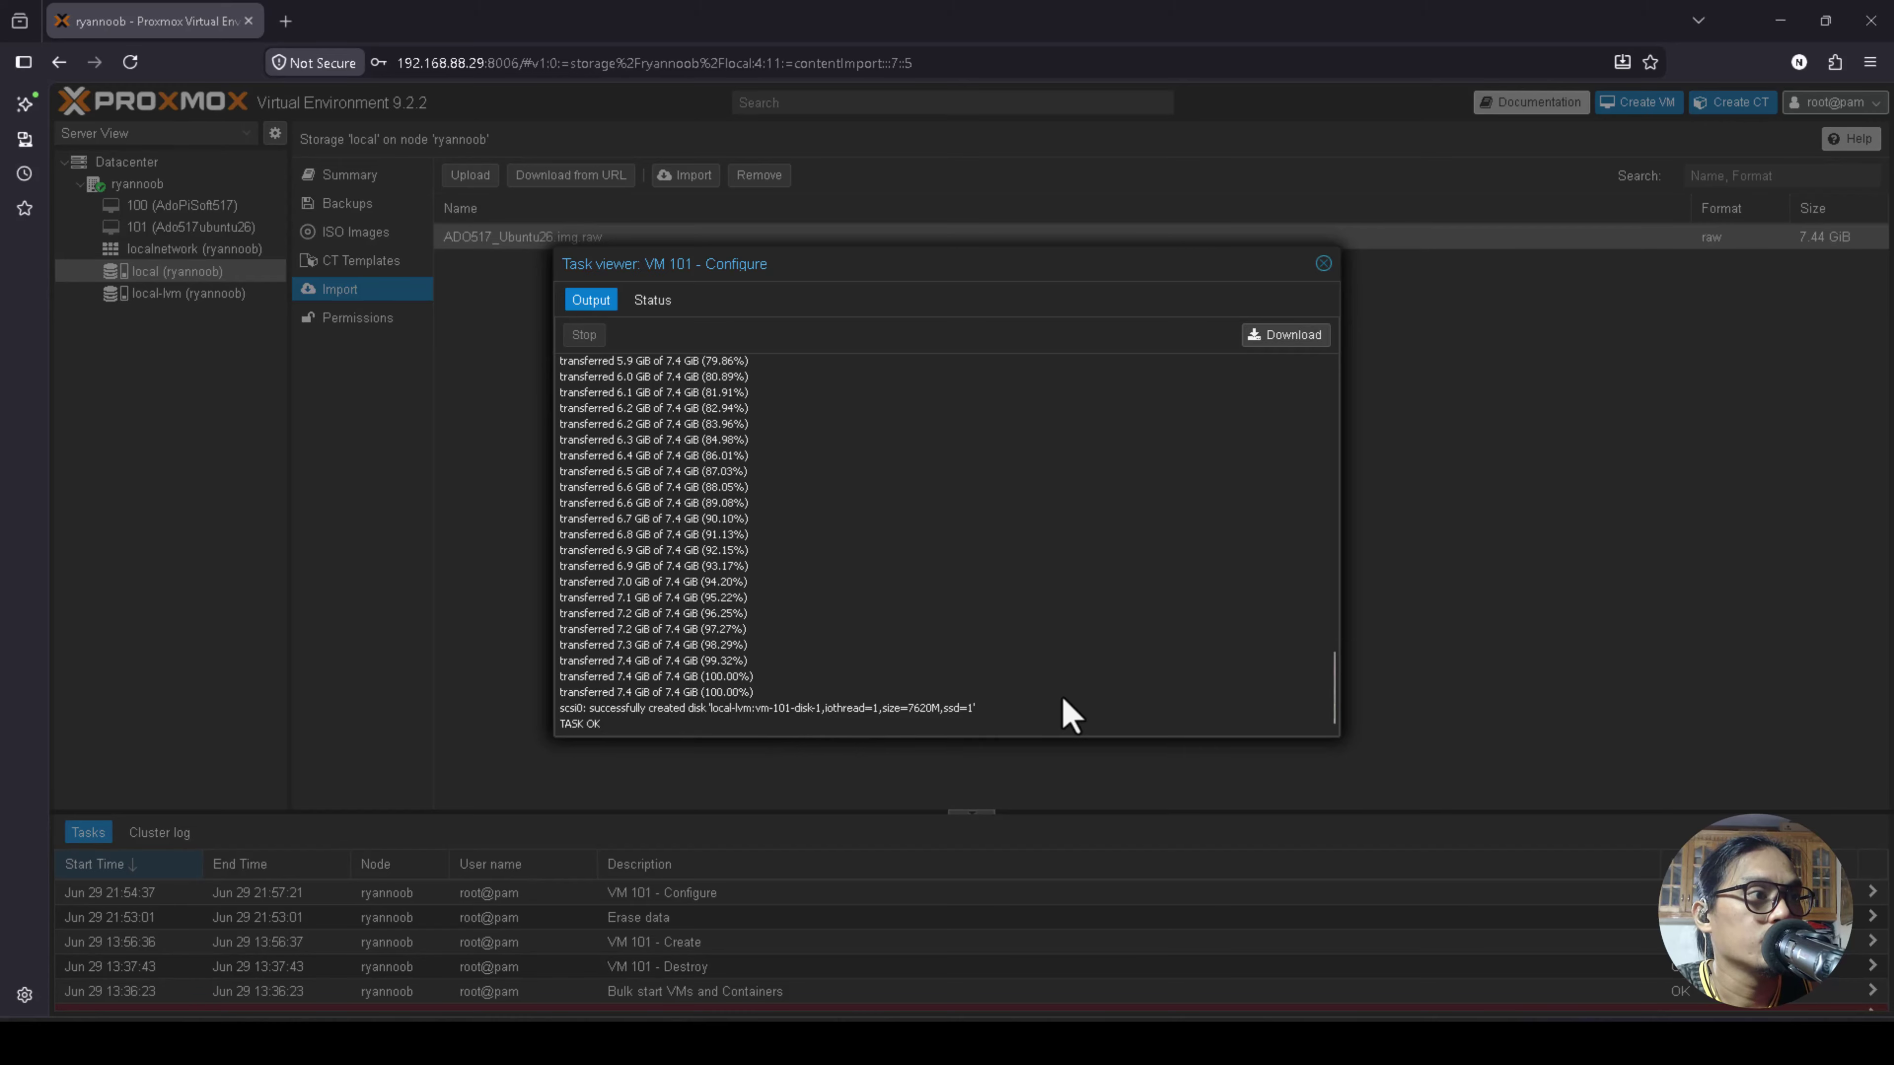
pyautogui.click(1323, 264)
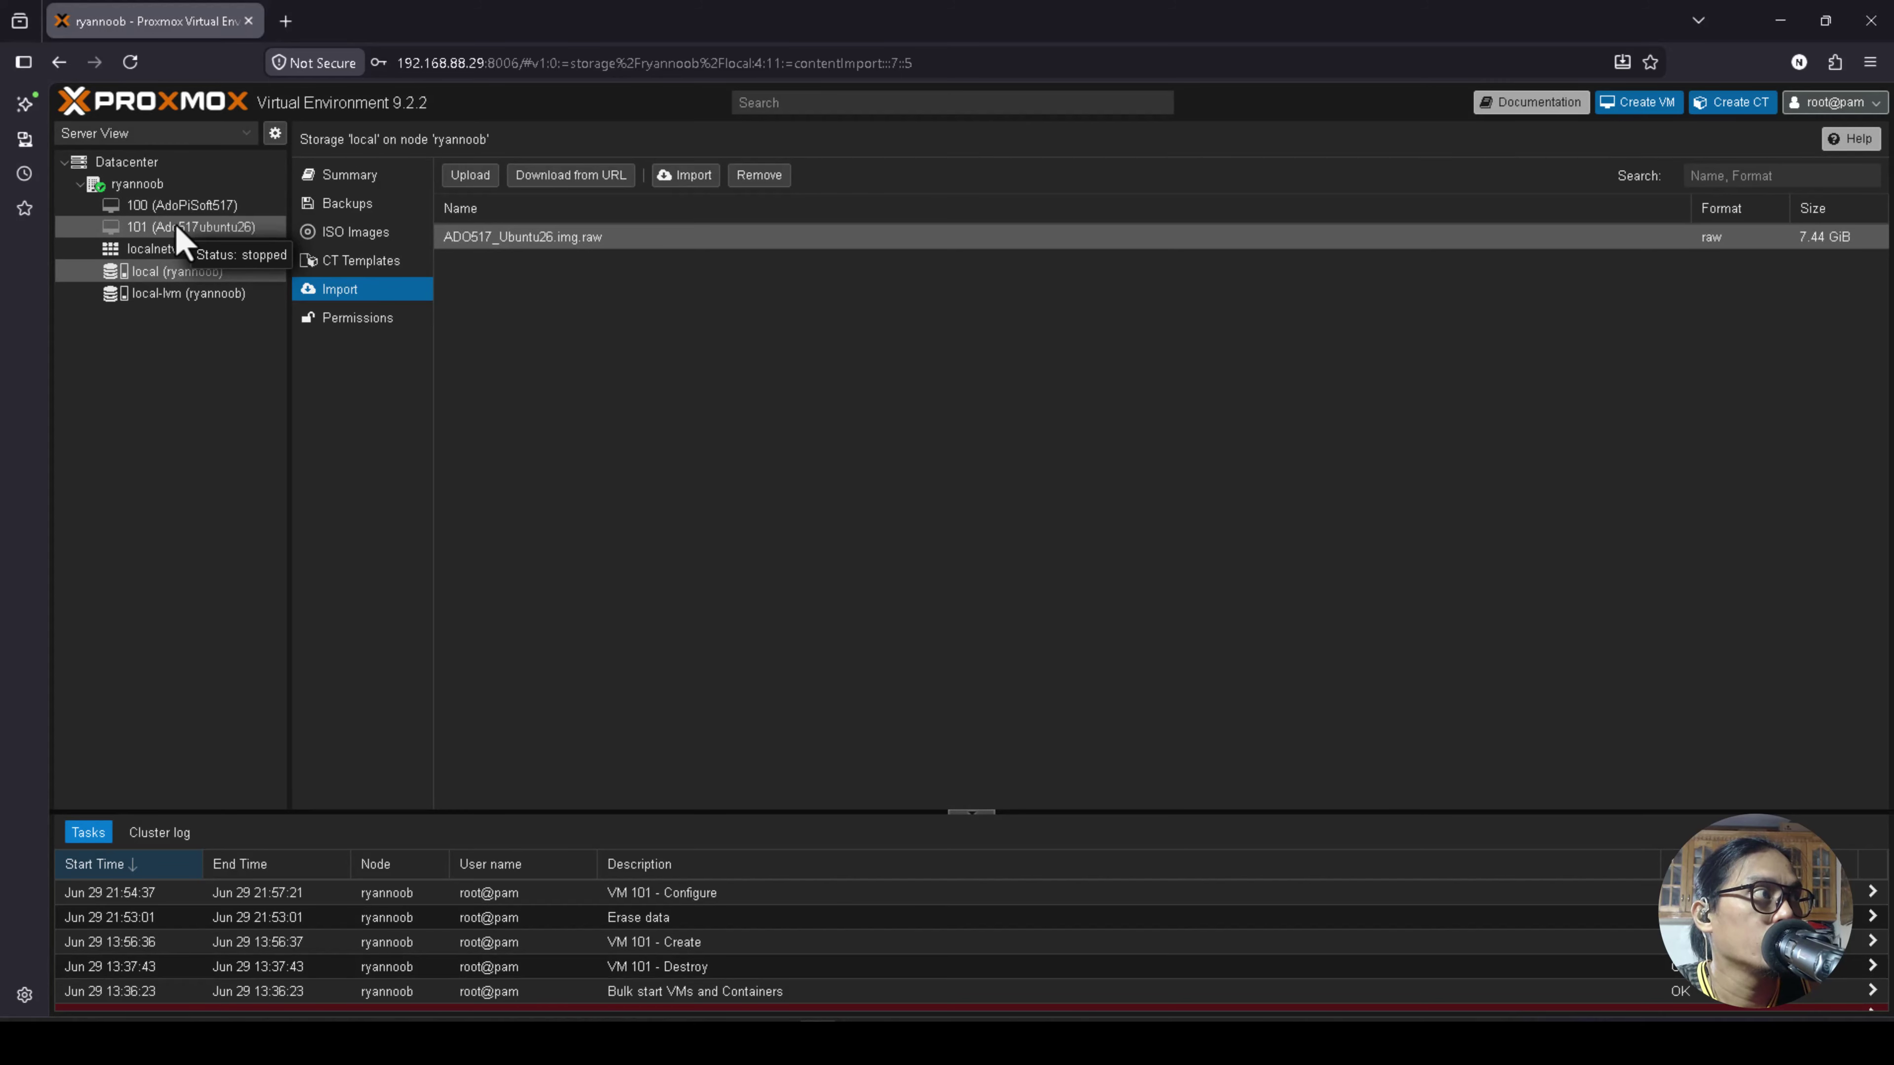
# Grow VM 101's imported scsi0 hard disk by a 40 GiB size increment.
pyautogui.click(160, 227)
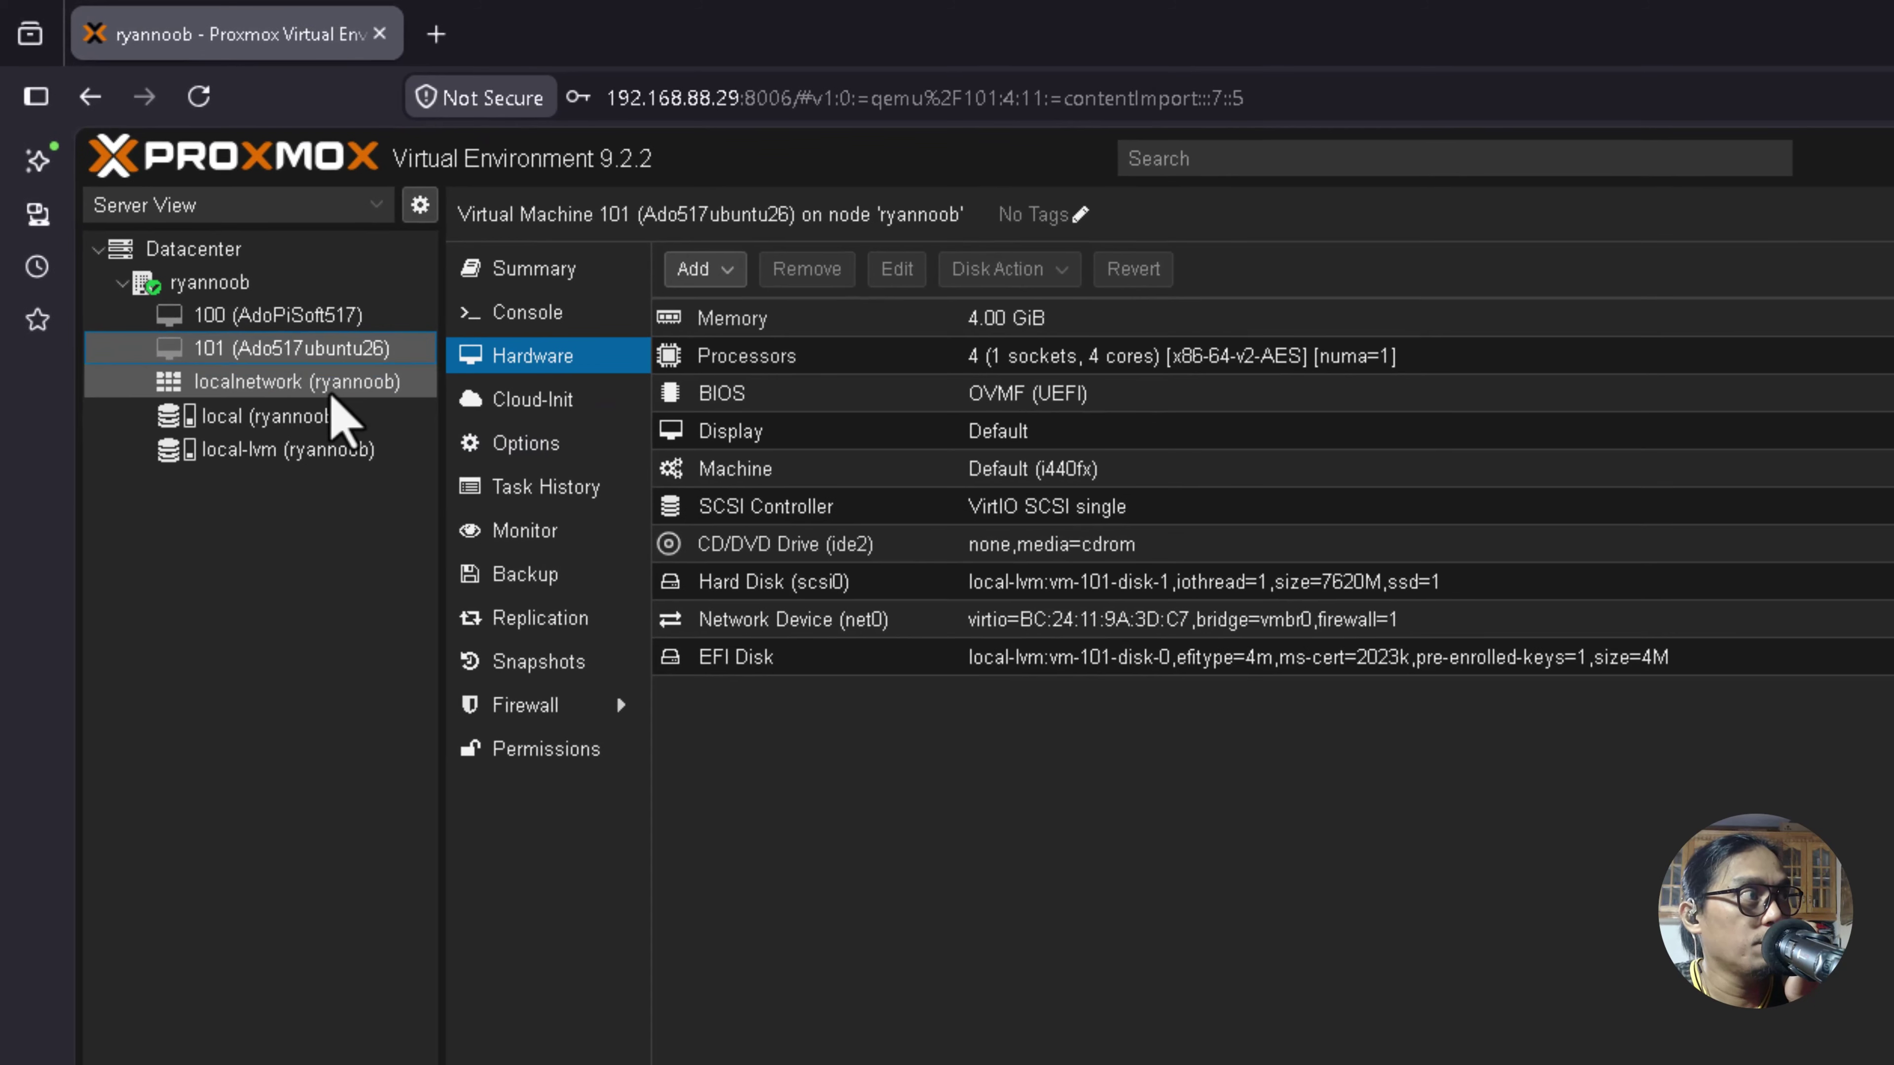
pyautogui.click(804, 582)
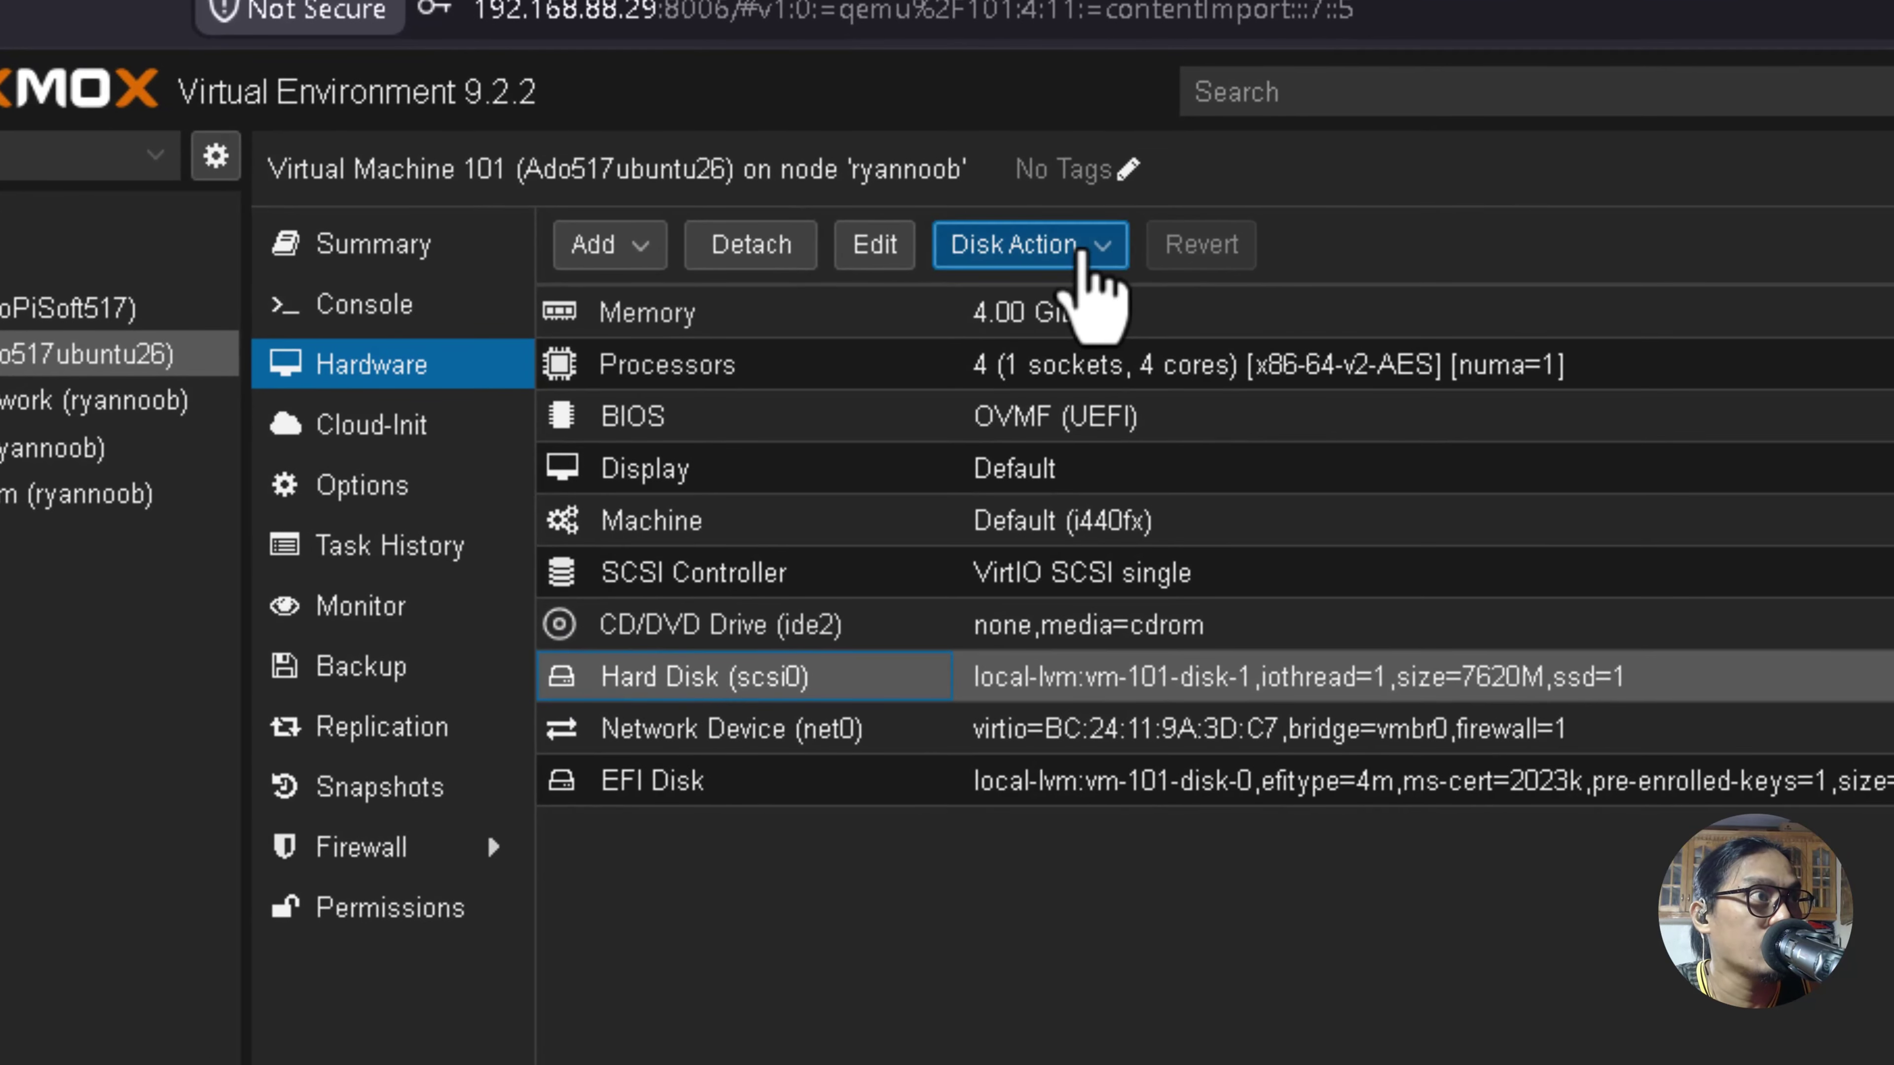
pyautogui.click(1081, 247)
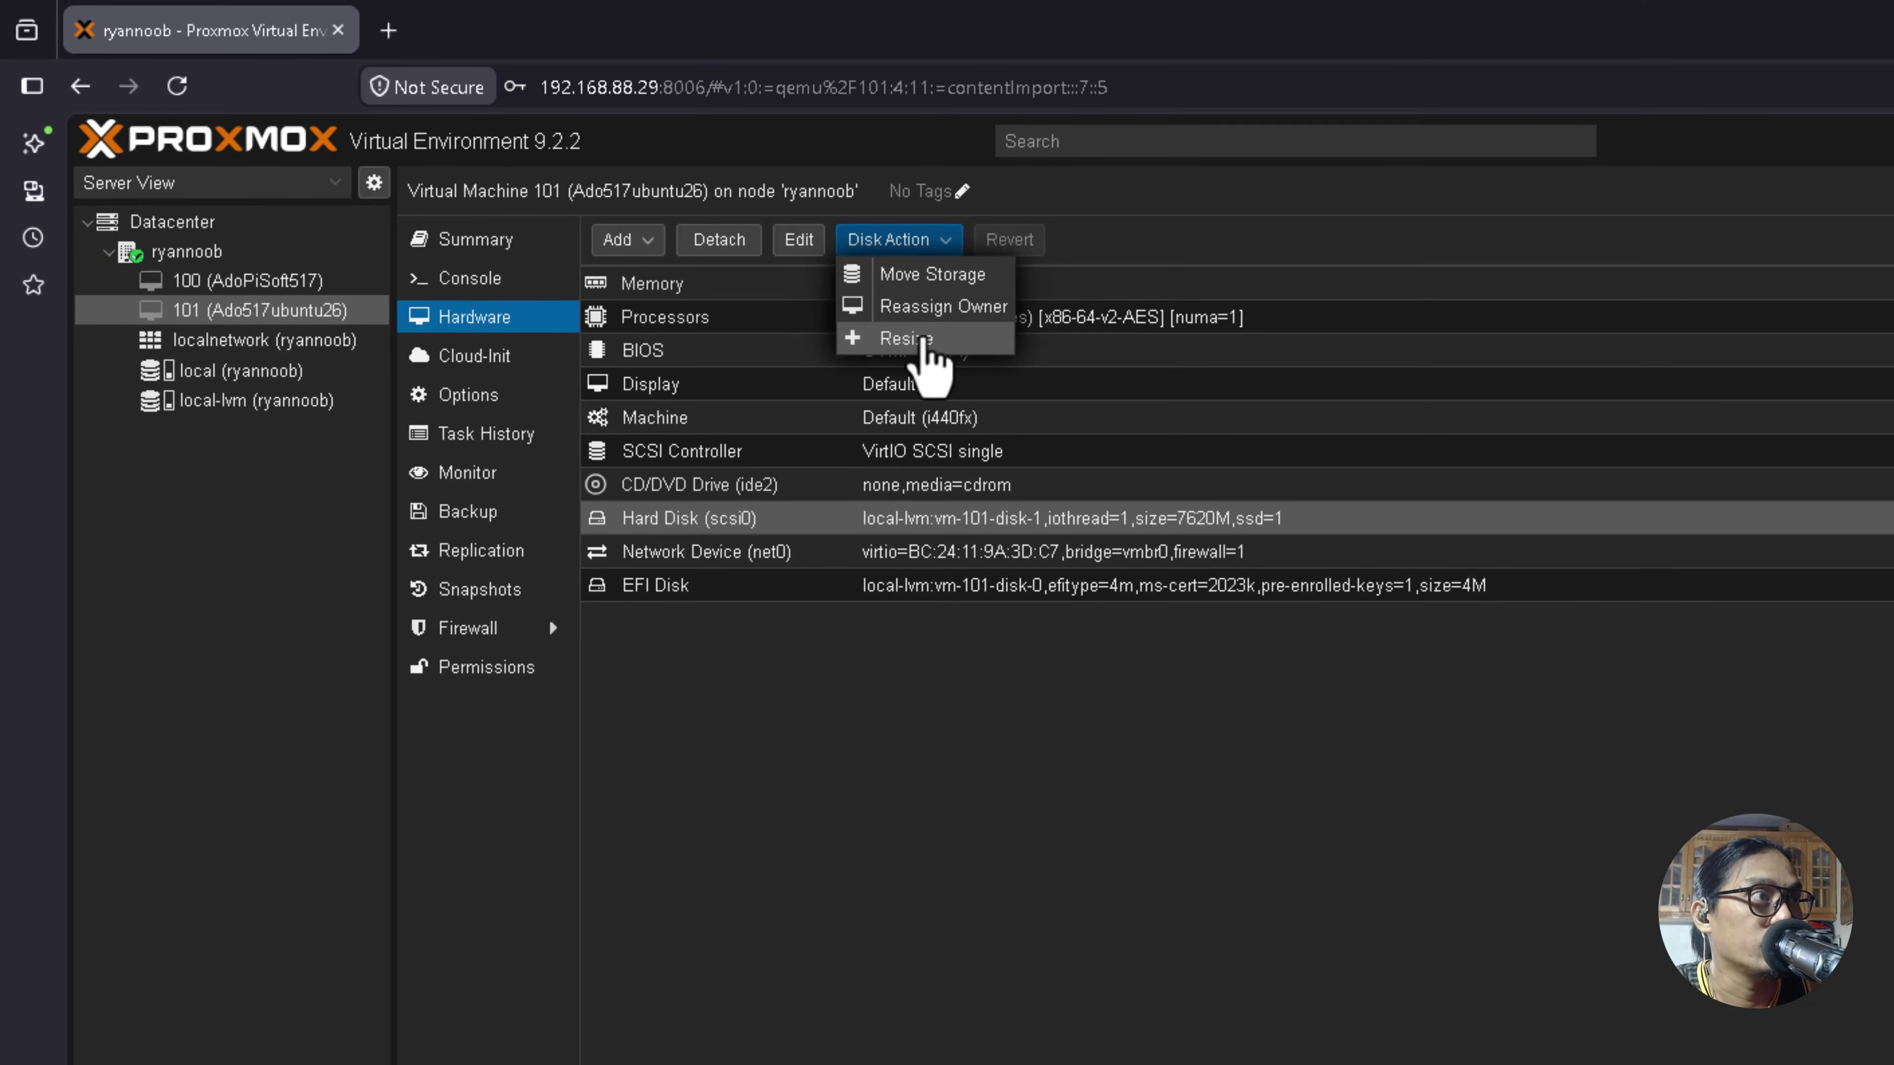
pyautogui.click(1041, 397)
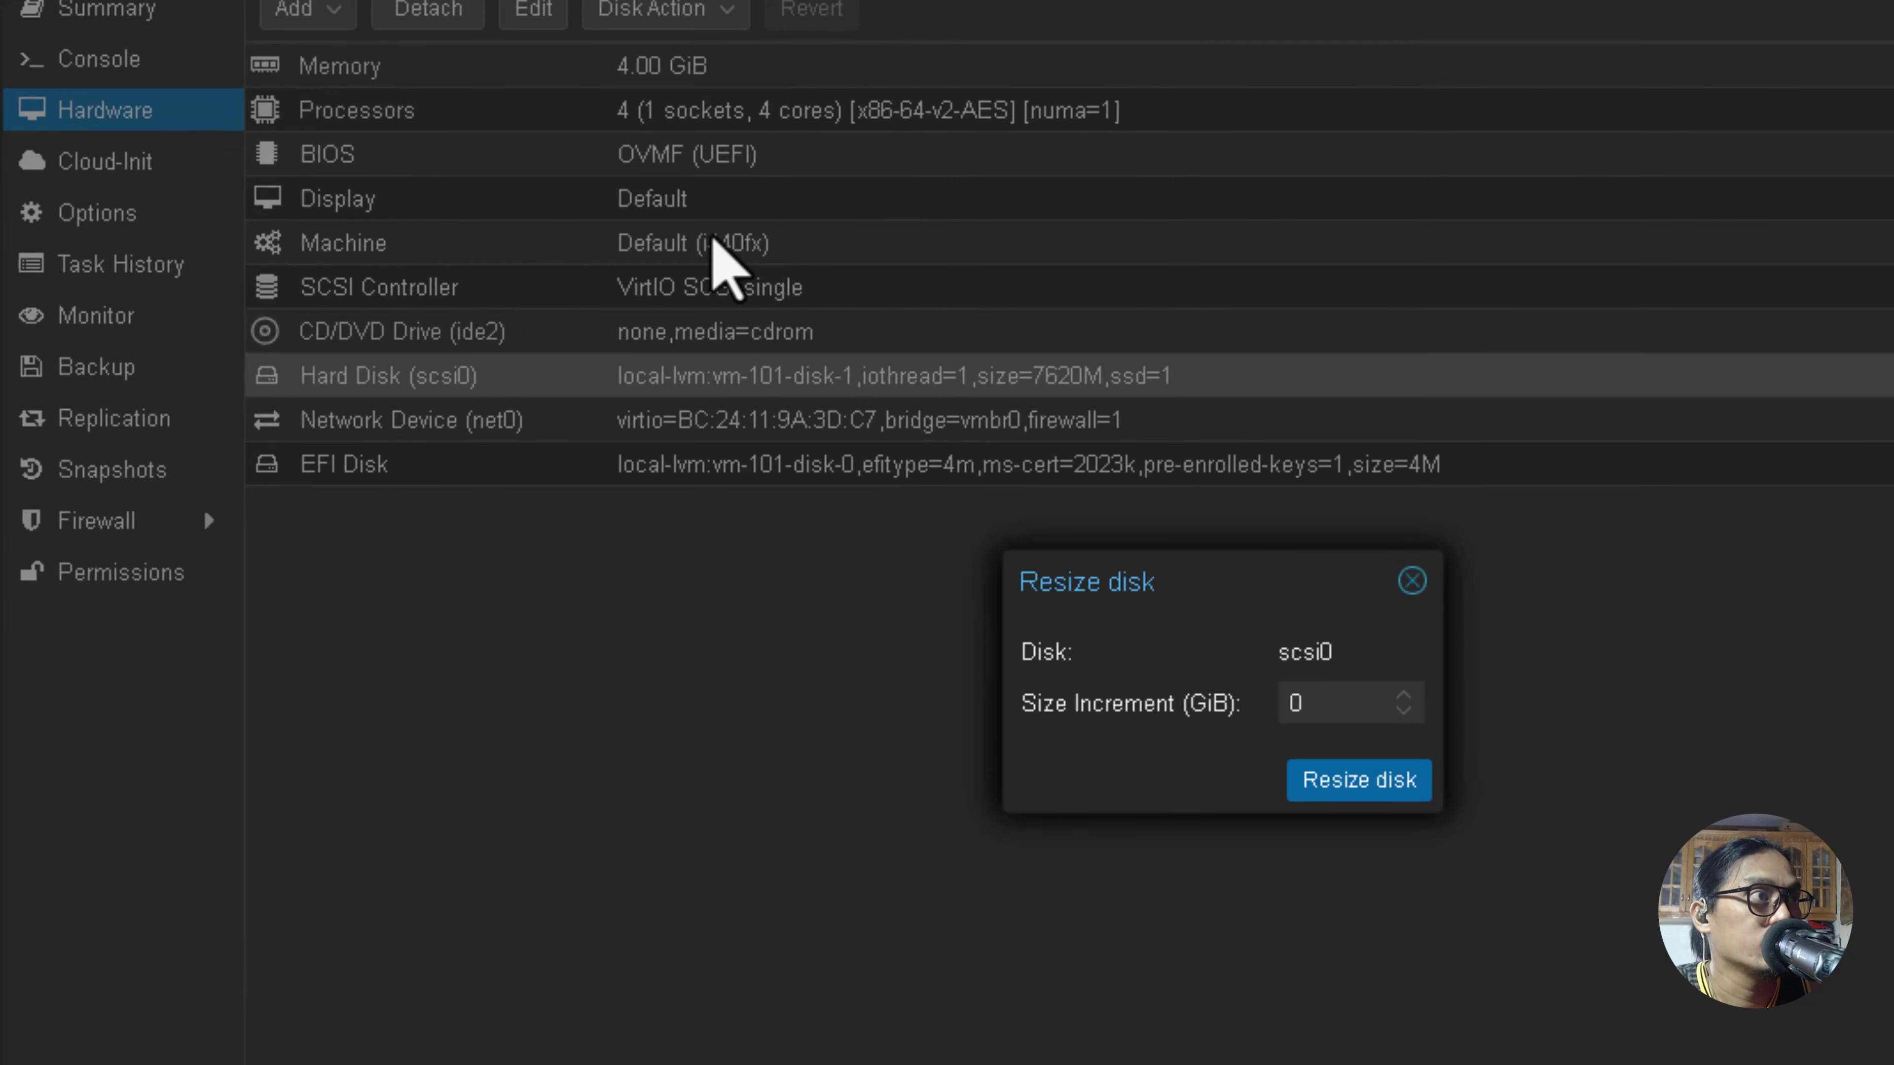
pyautogui.moveTo(1258, 565); pyautogui.dragTo(1216, 562)
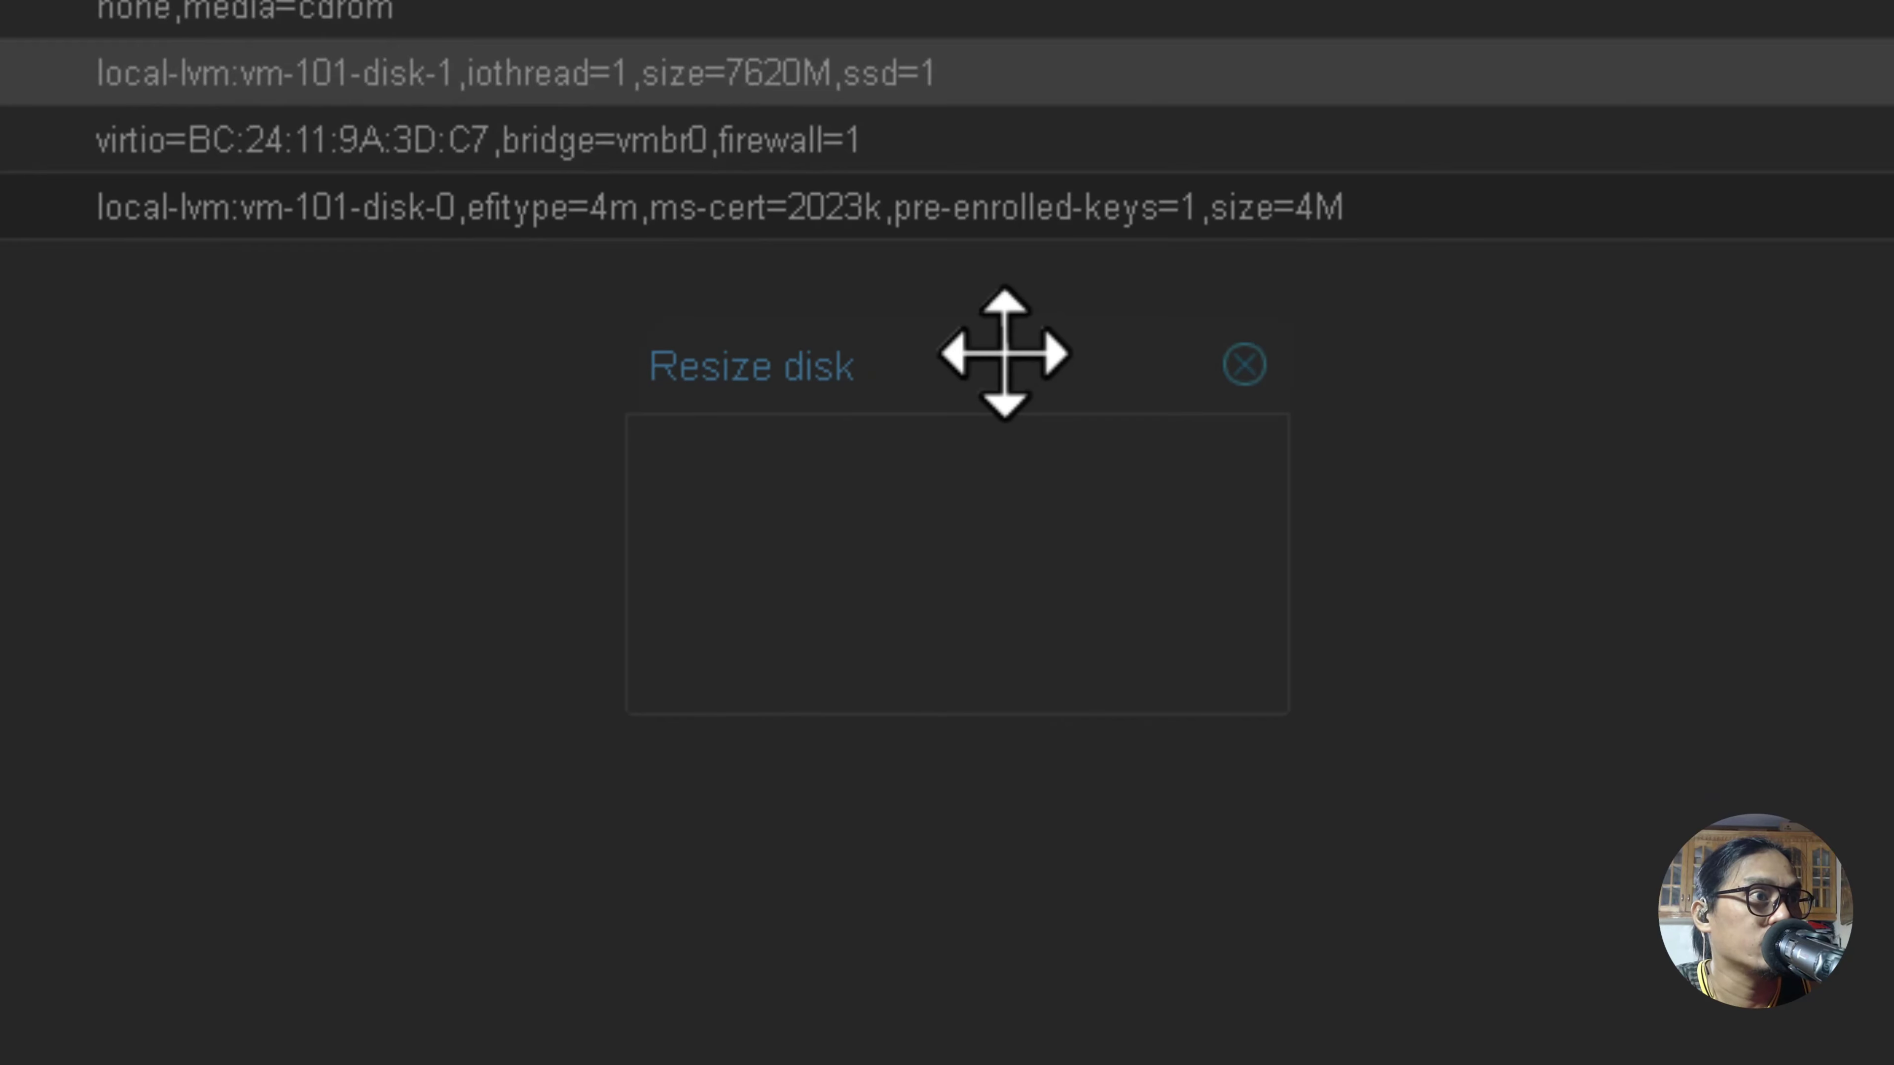
pyautogui.moveTo(1003, 354); pyautogui.dragTo(976, 337)
pyautogui.click(1059, 537)
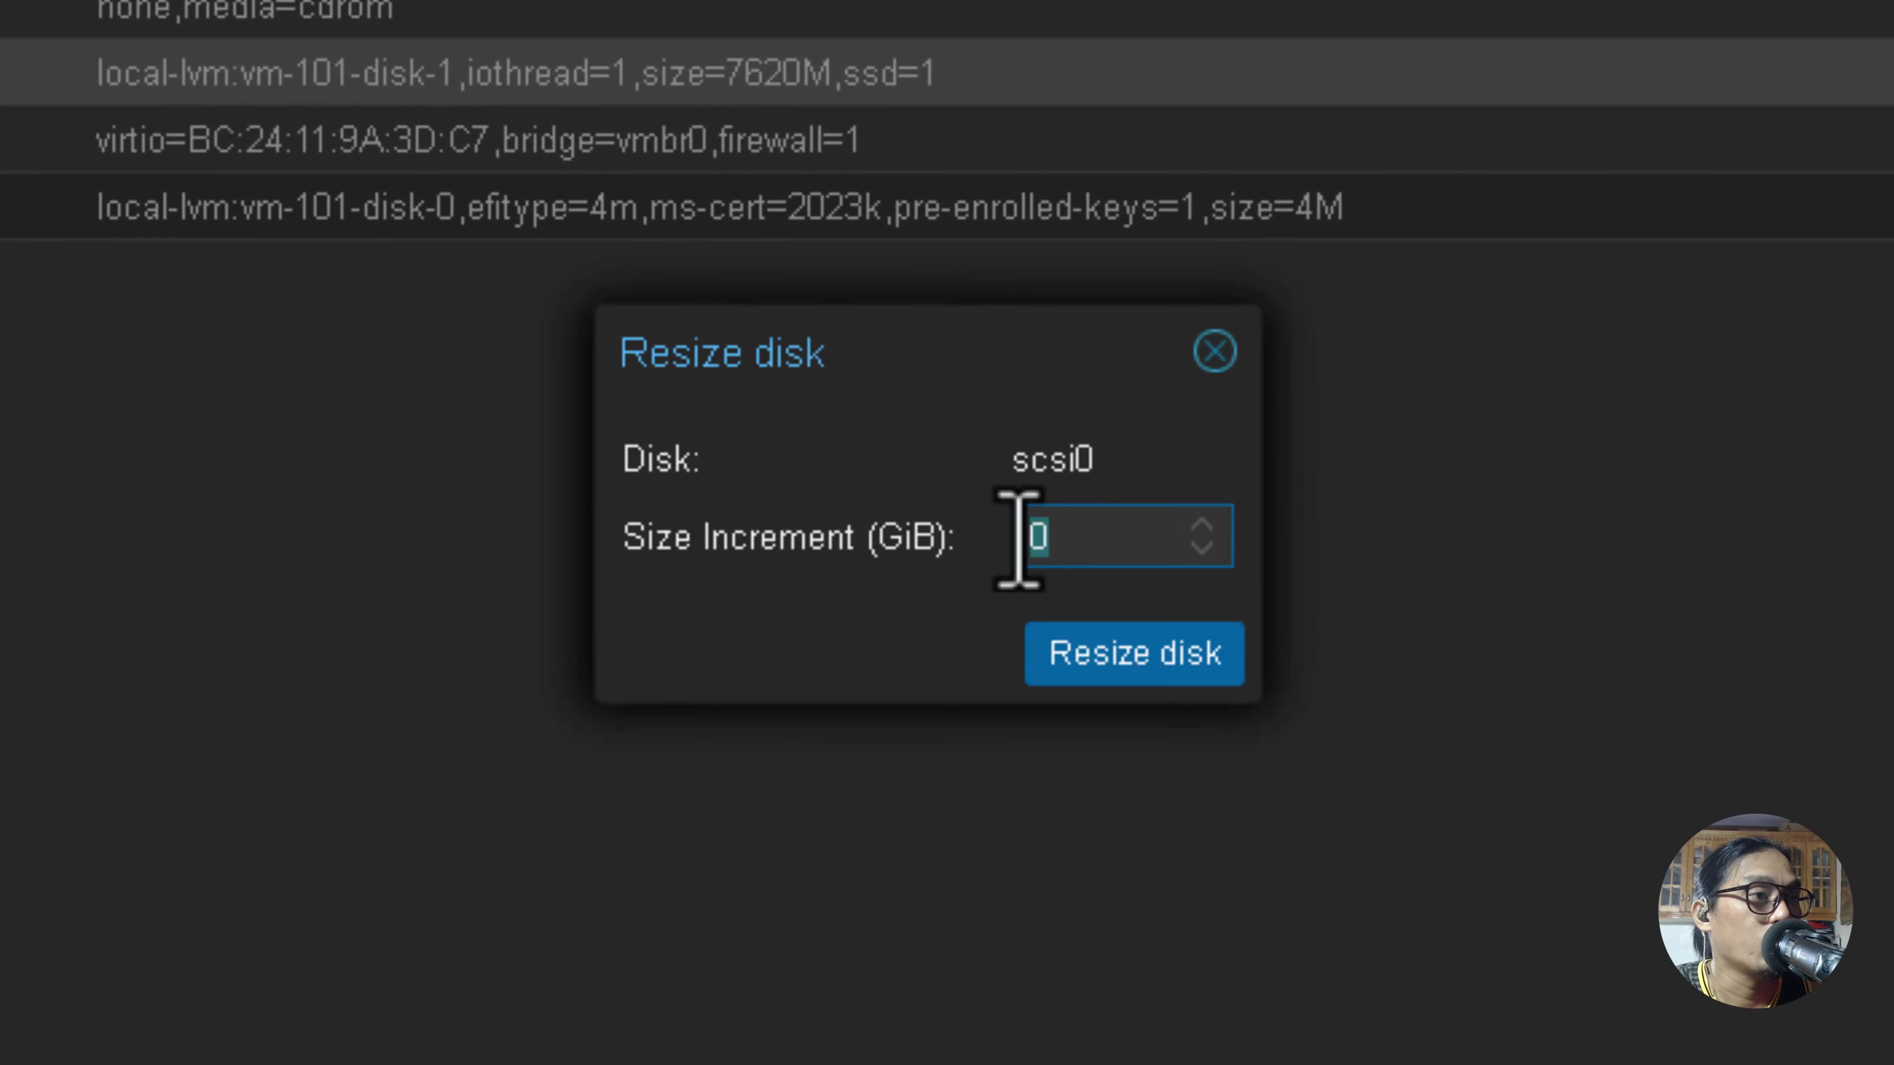
pyautogui.write('40')
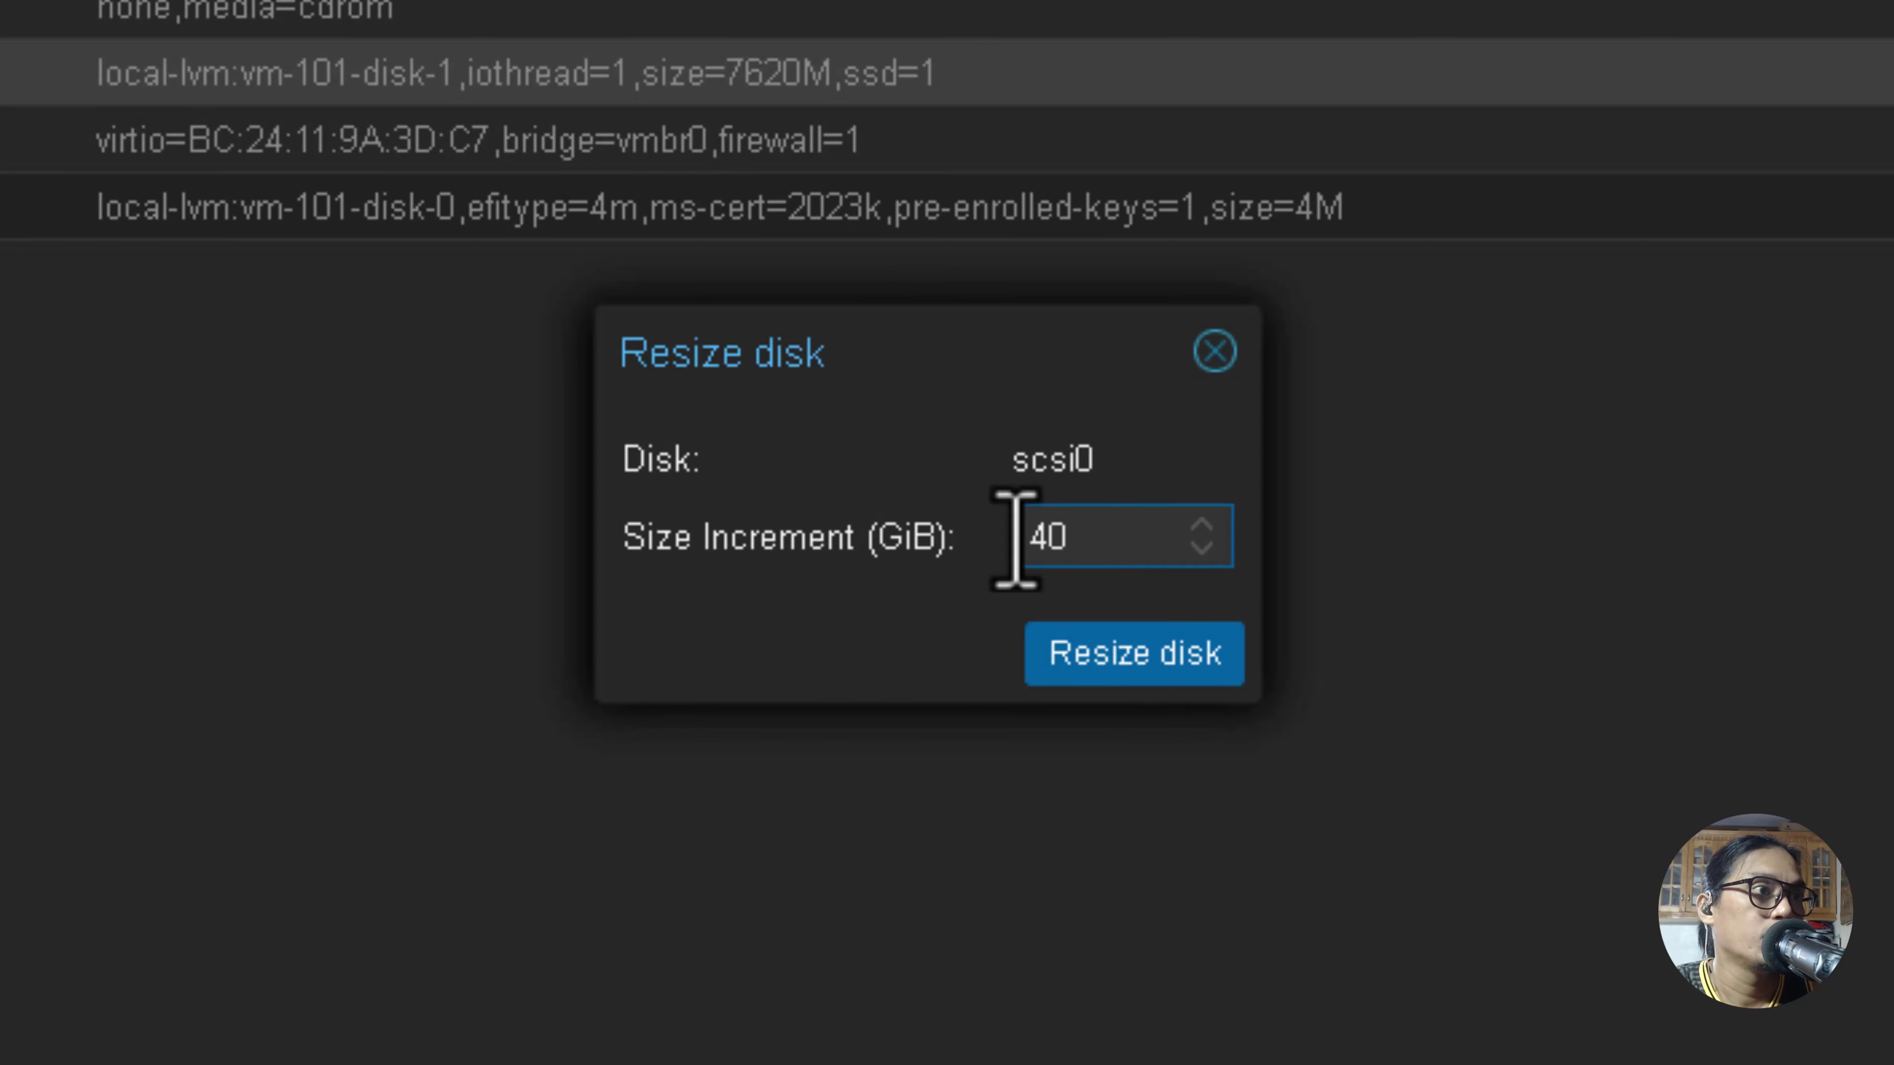
pyautogui.moveTo(922, 372); pyautogui.dragTo(867, 330)
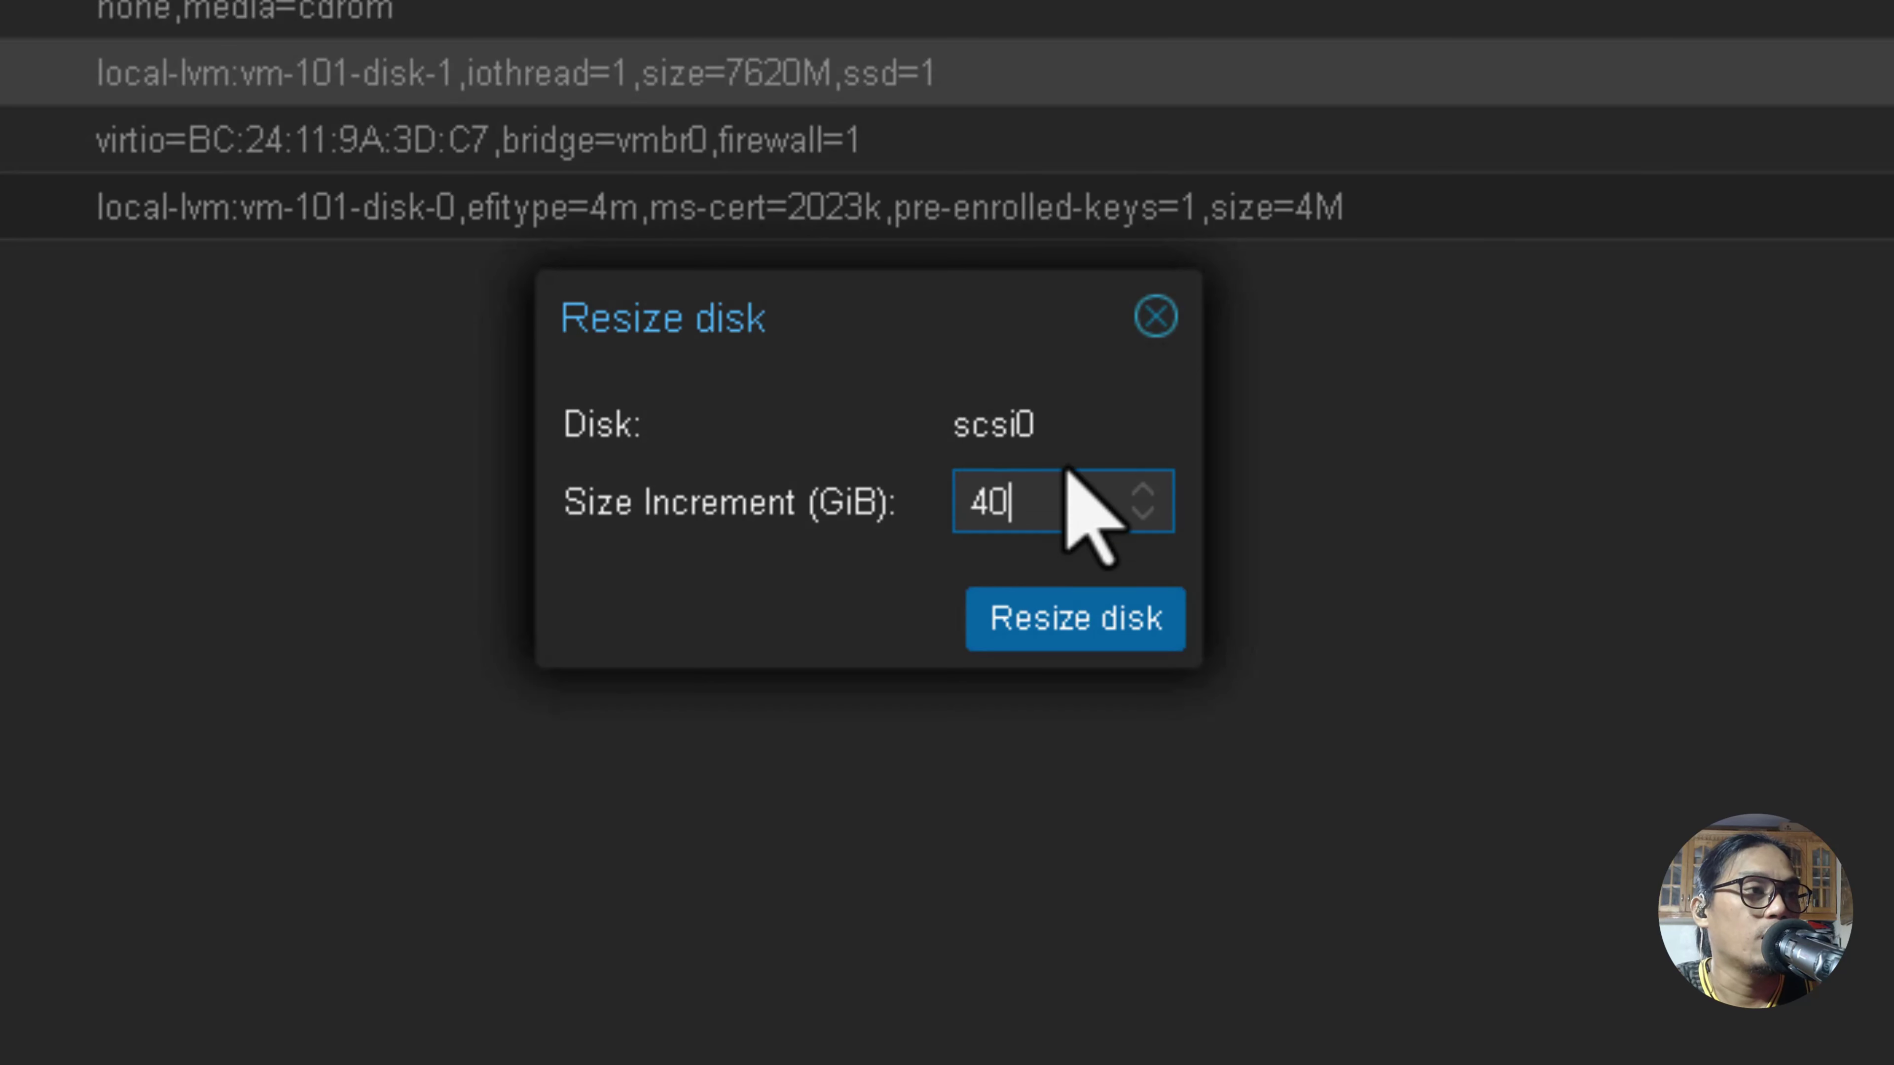
pyautogui.moveTo(960, 304); pyautogui.dragTo(997, 243)
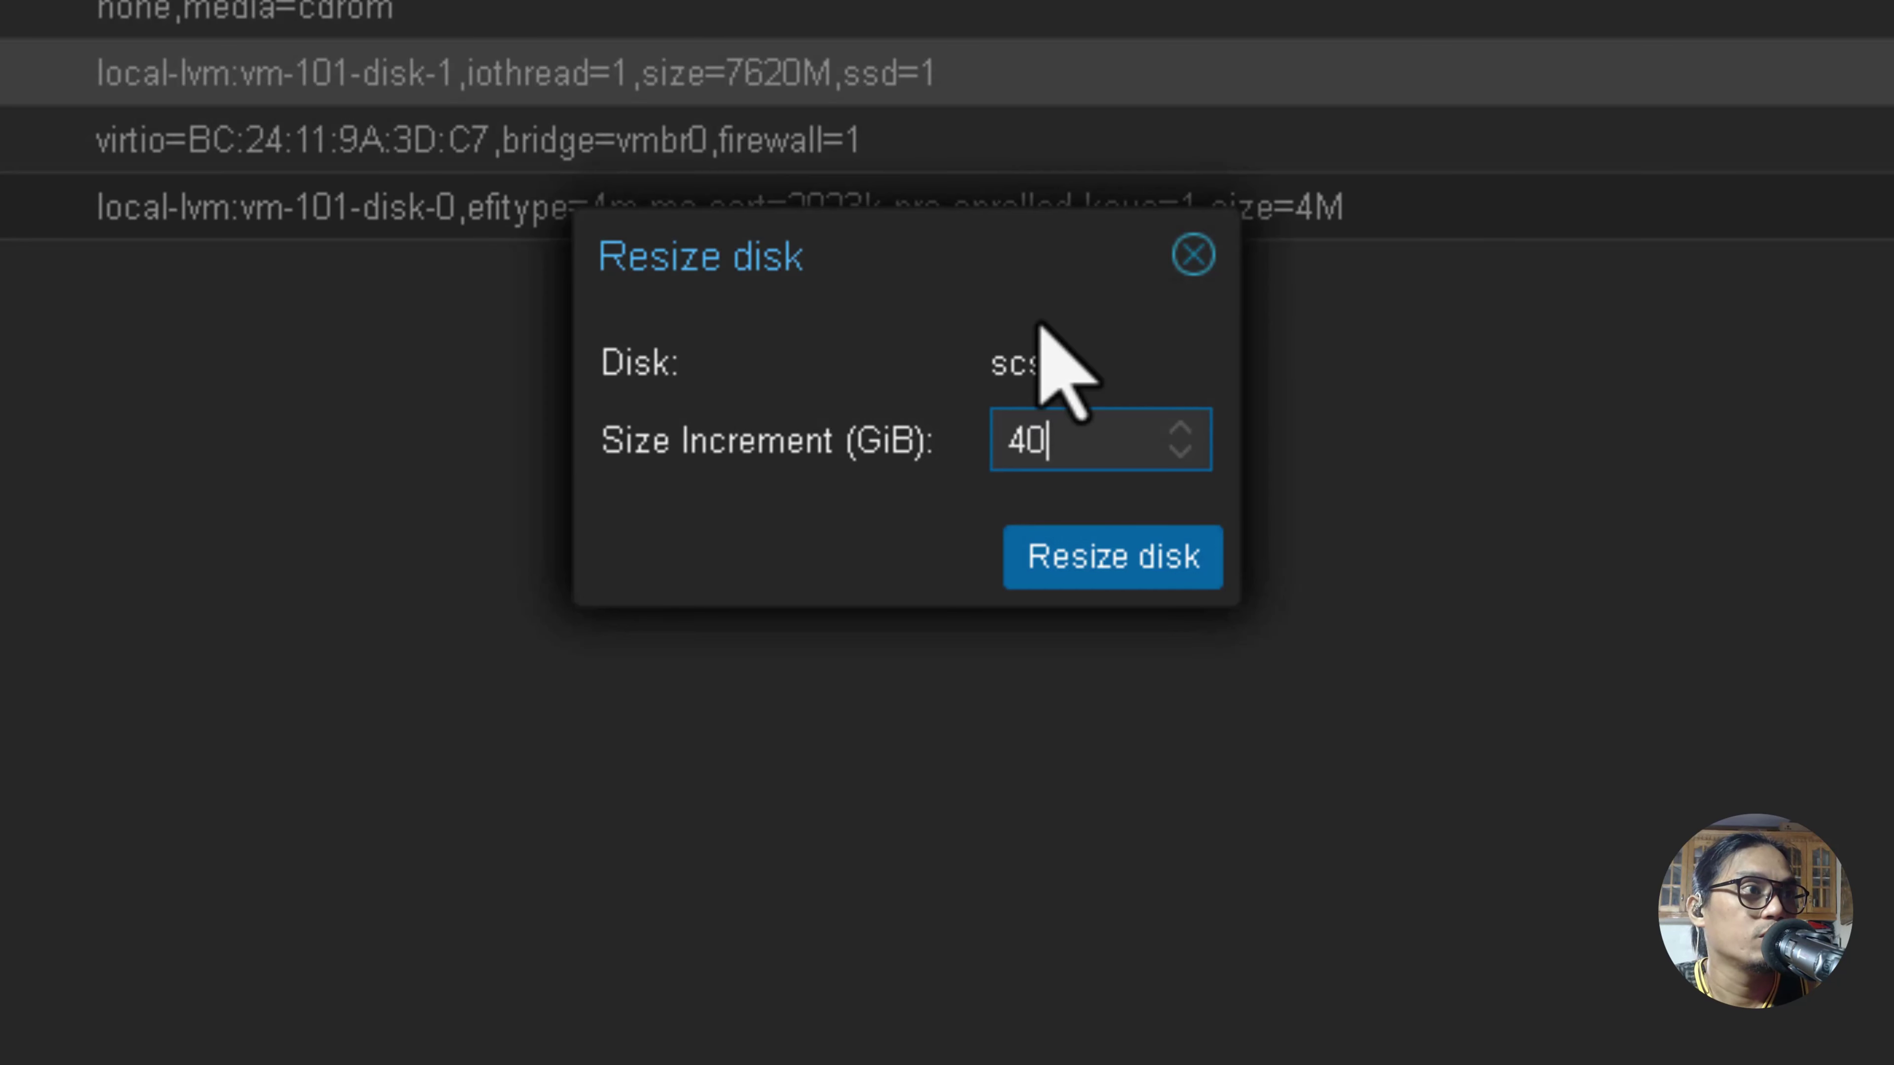
pyautogui.click(1074, 571)
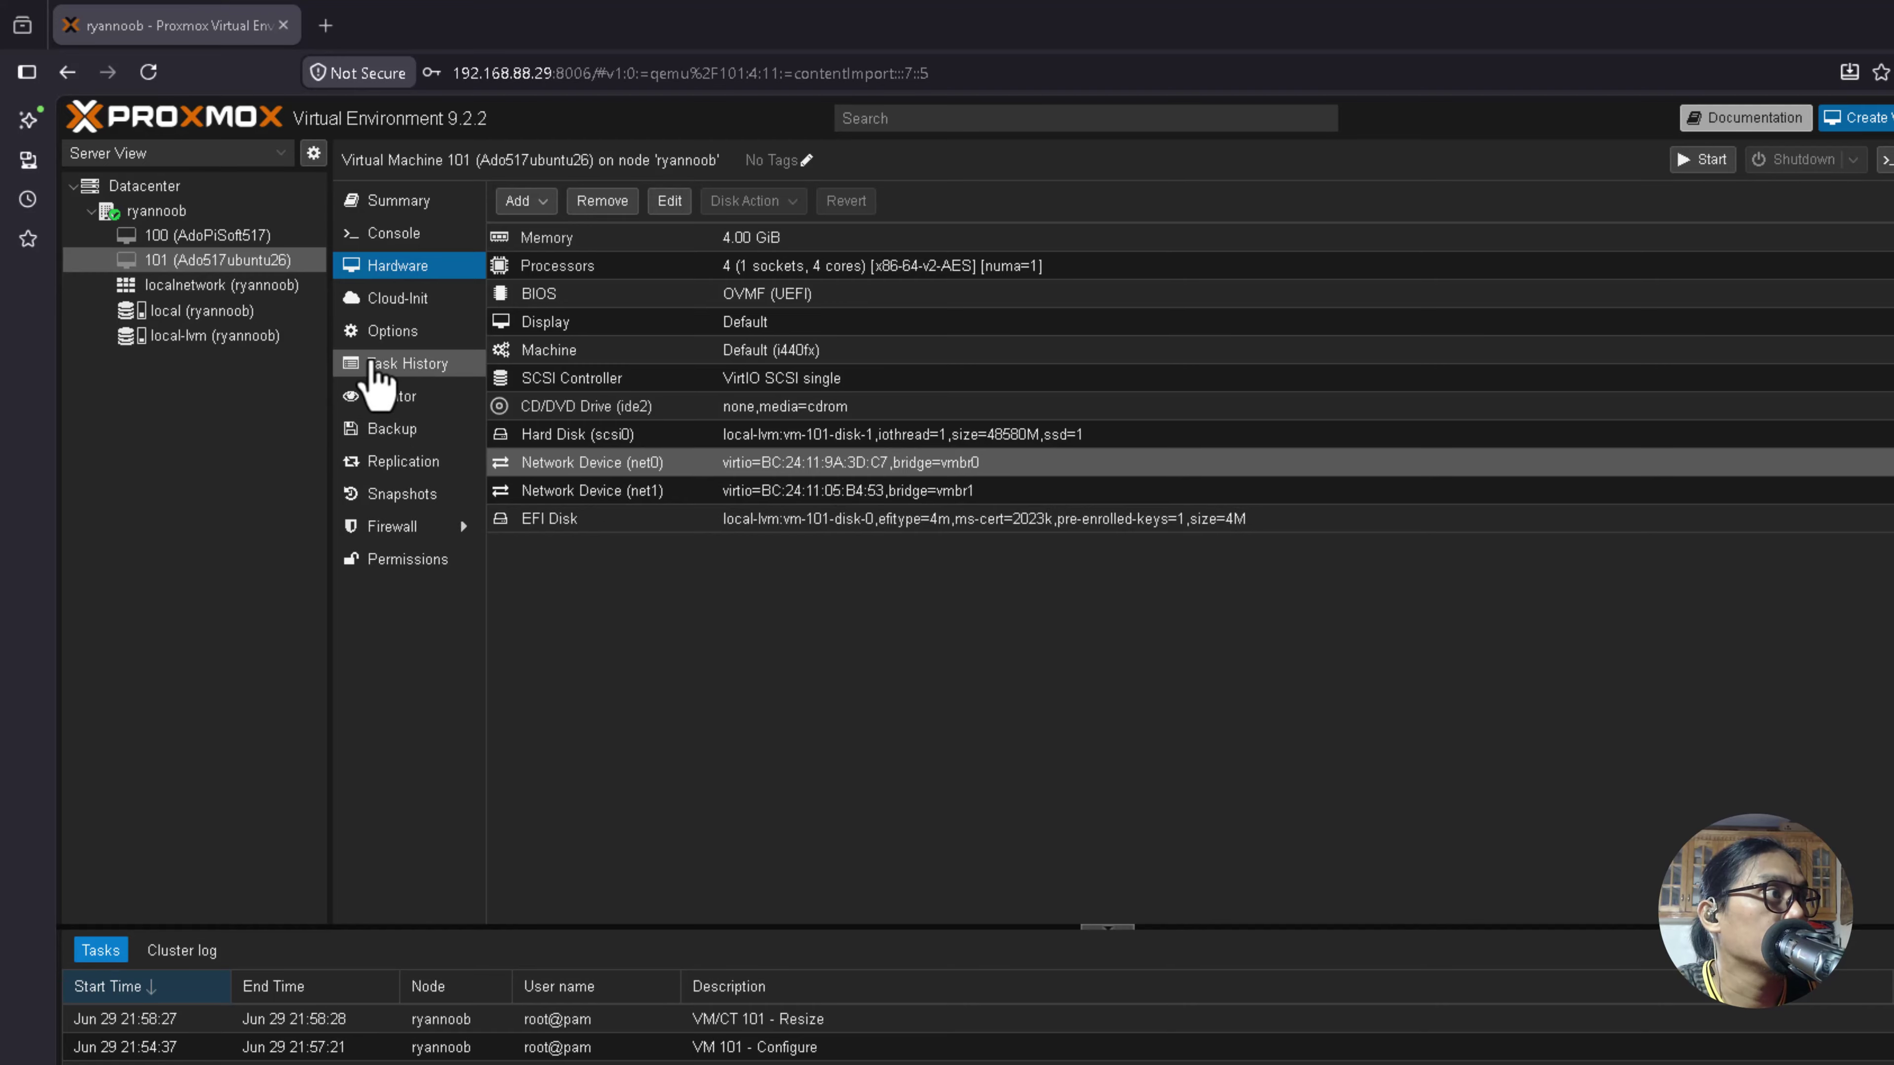
# Move scsi0 to the top of VM 101's boot order and enable only it, disabling ide2 and net0.
pyautogui.click(383, 334)
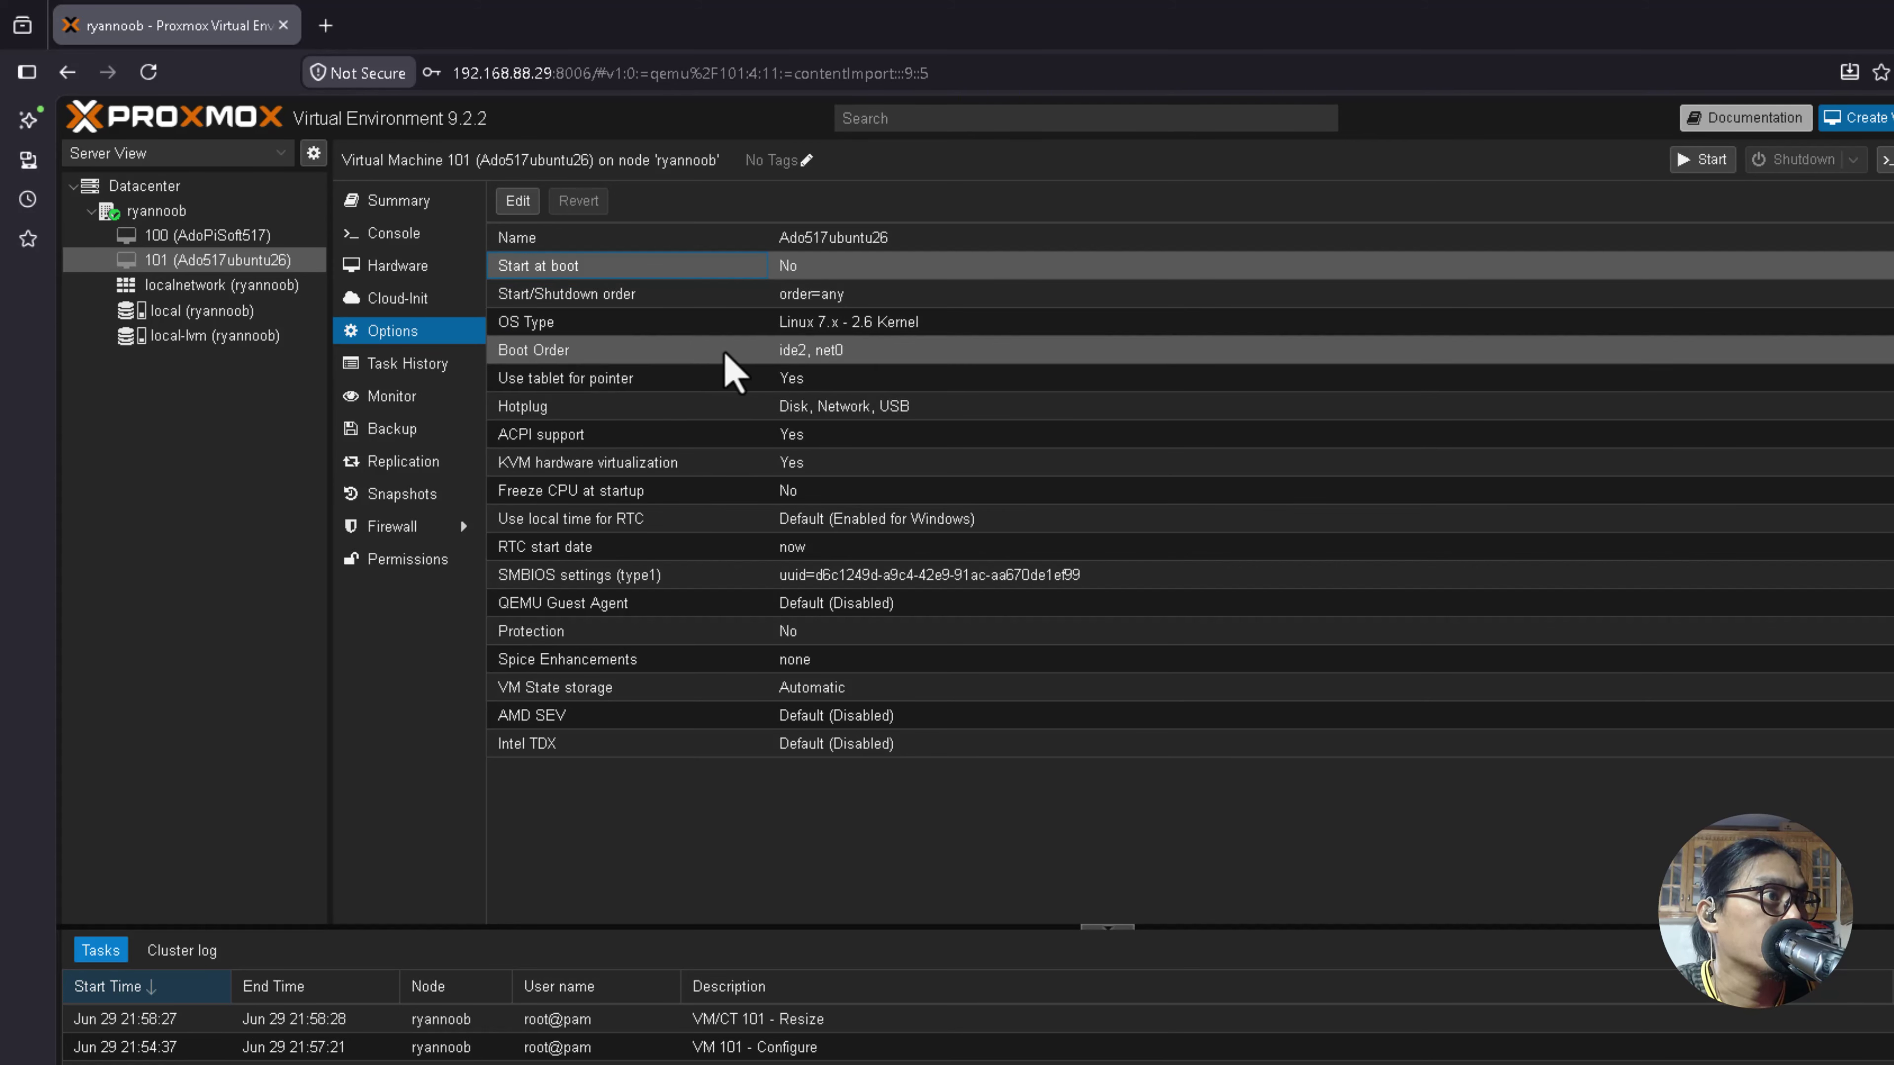
pyautogui.click(656, 354)
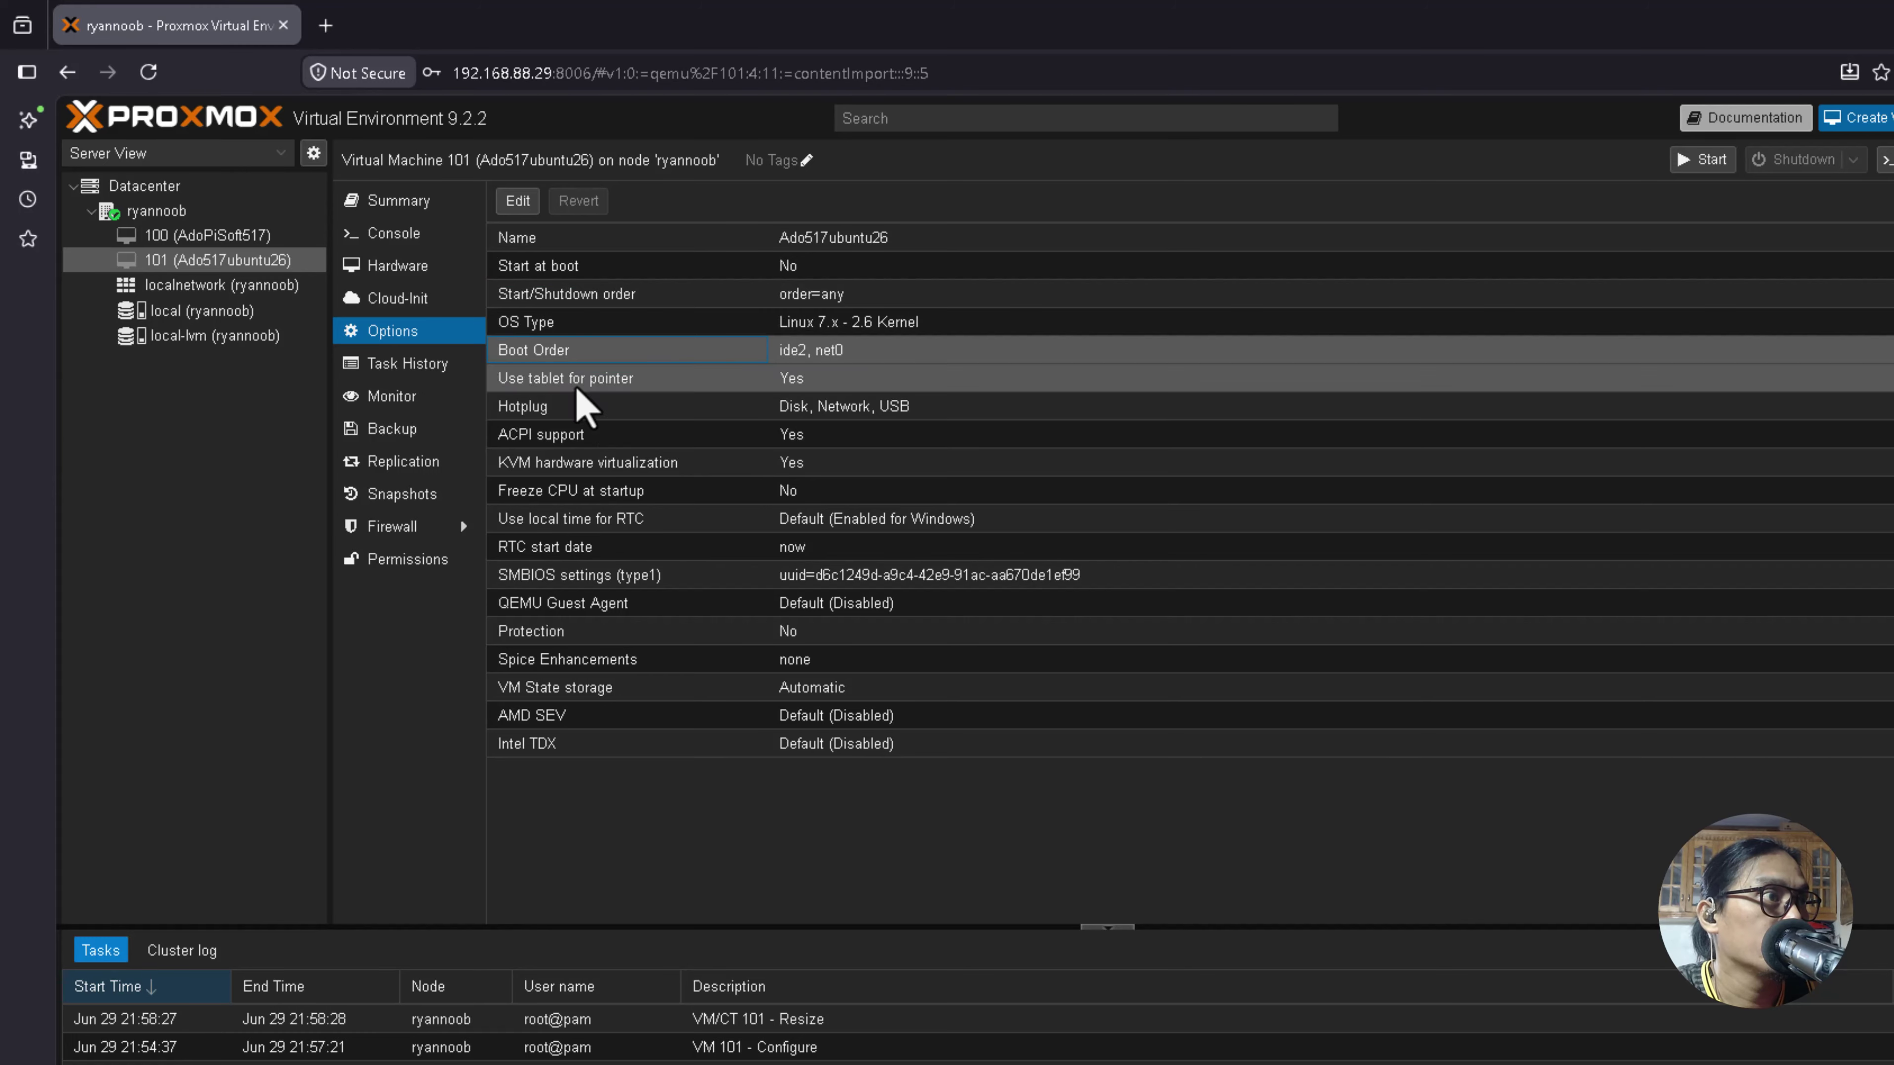
pyautogui.doubleClick(549, 355)
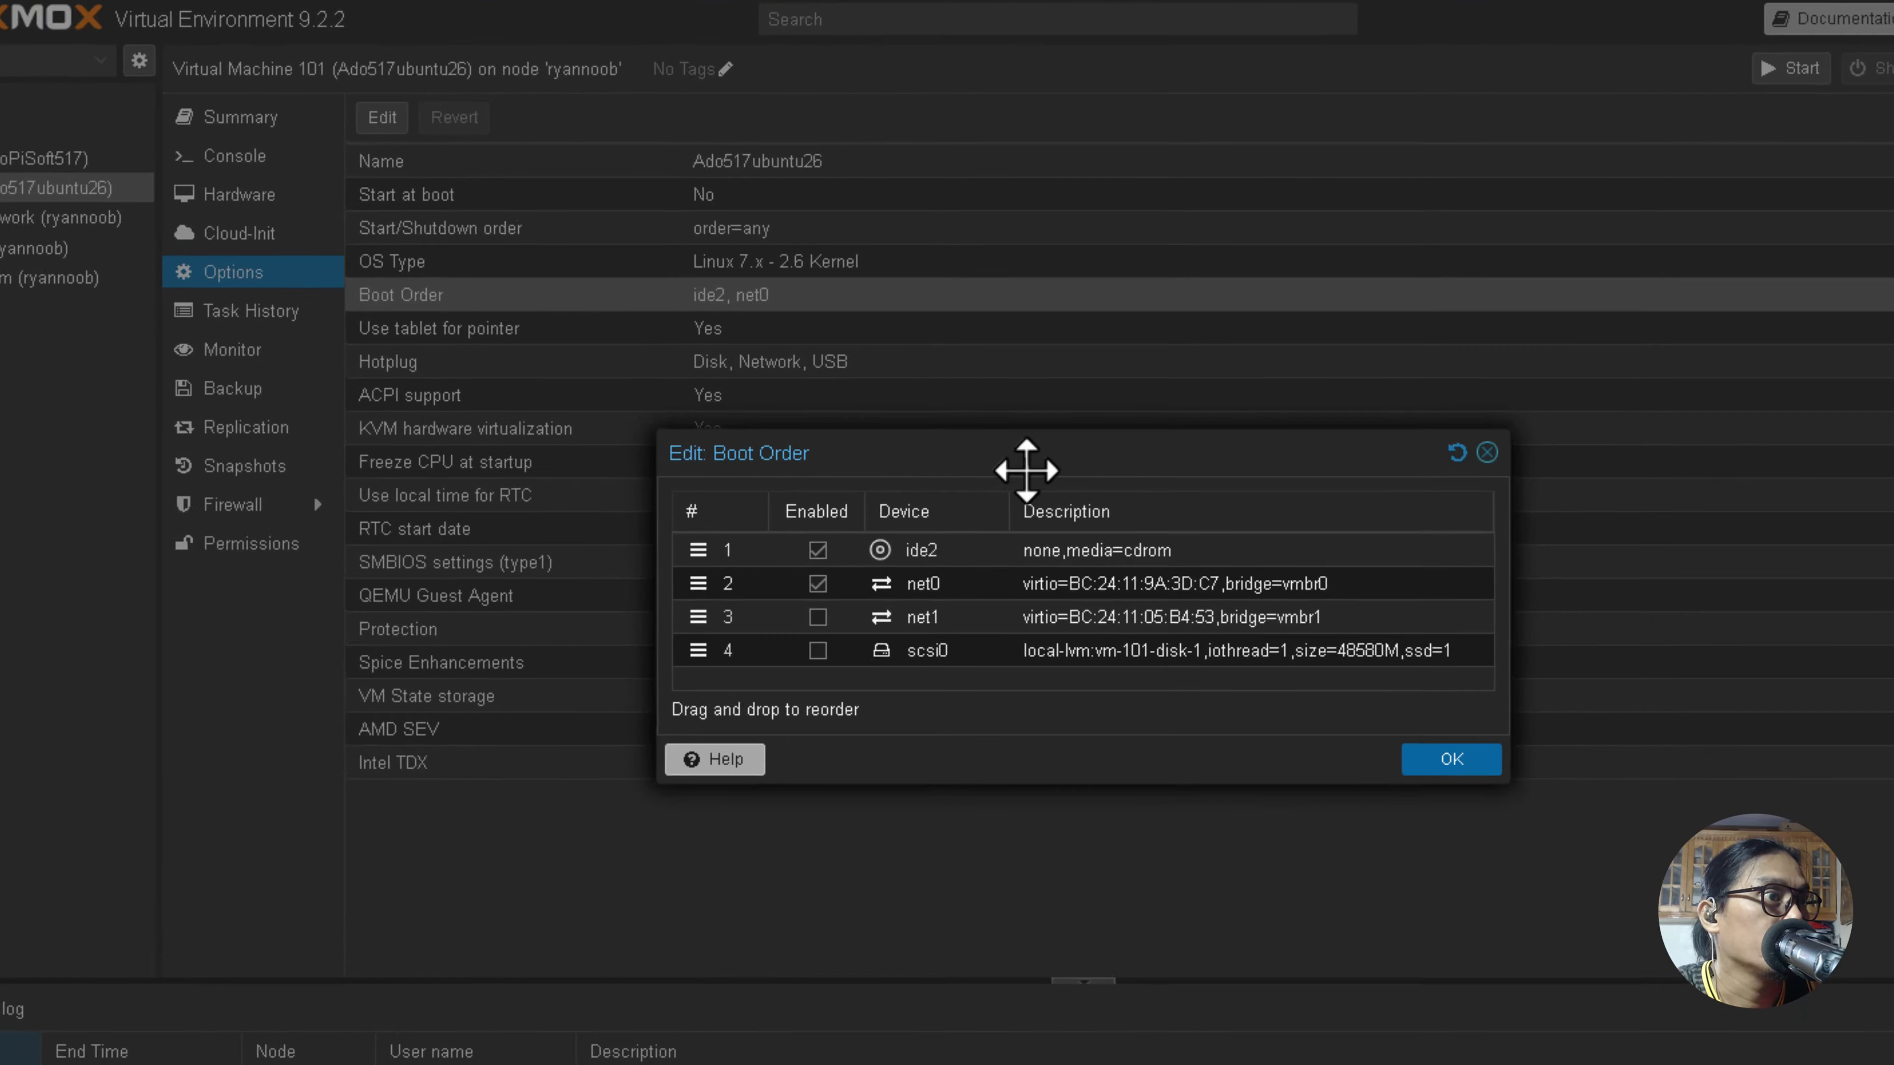
pyautogui.moveTo(1027, 470); pyautogui.dragTo(941, 397)
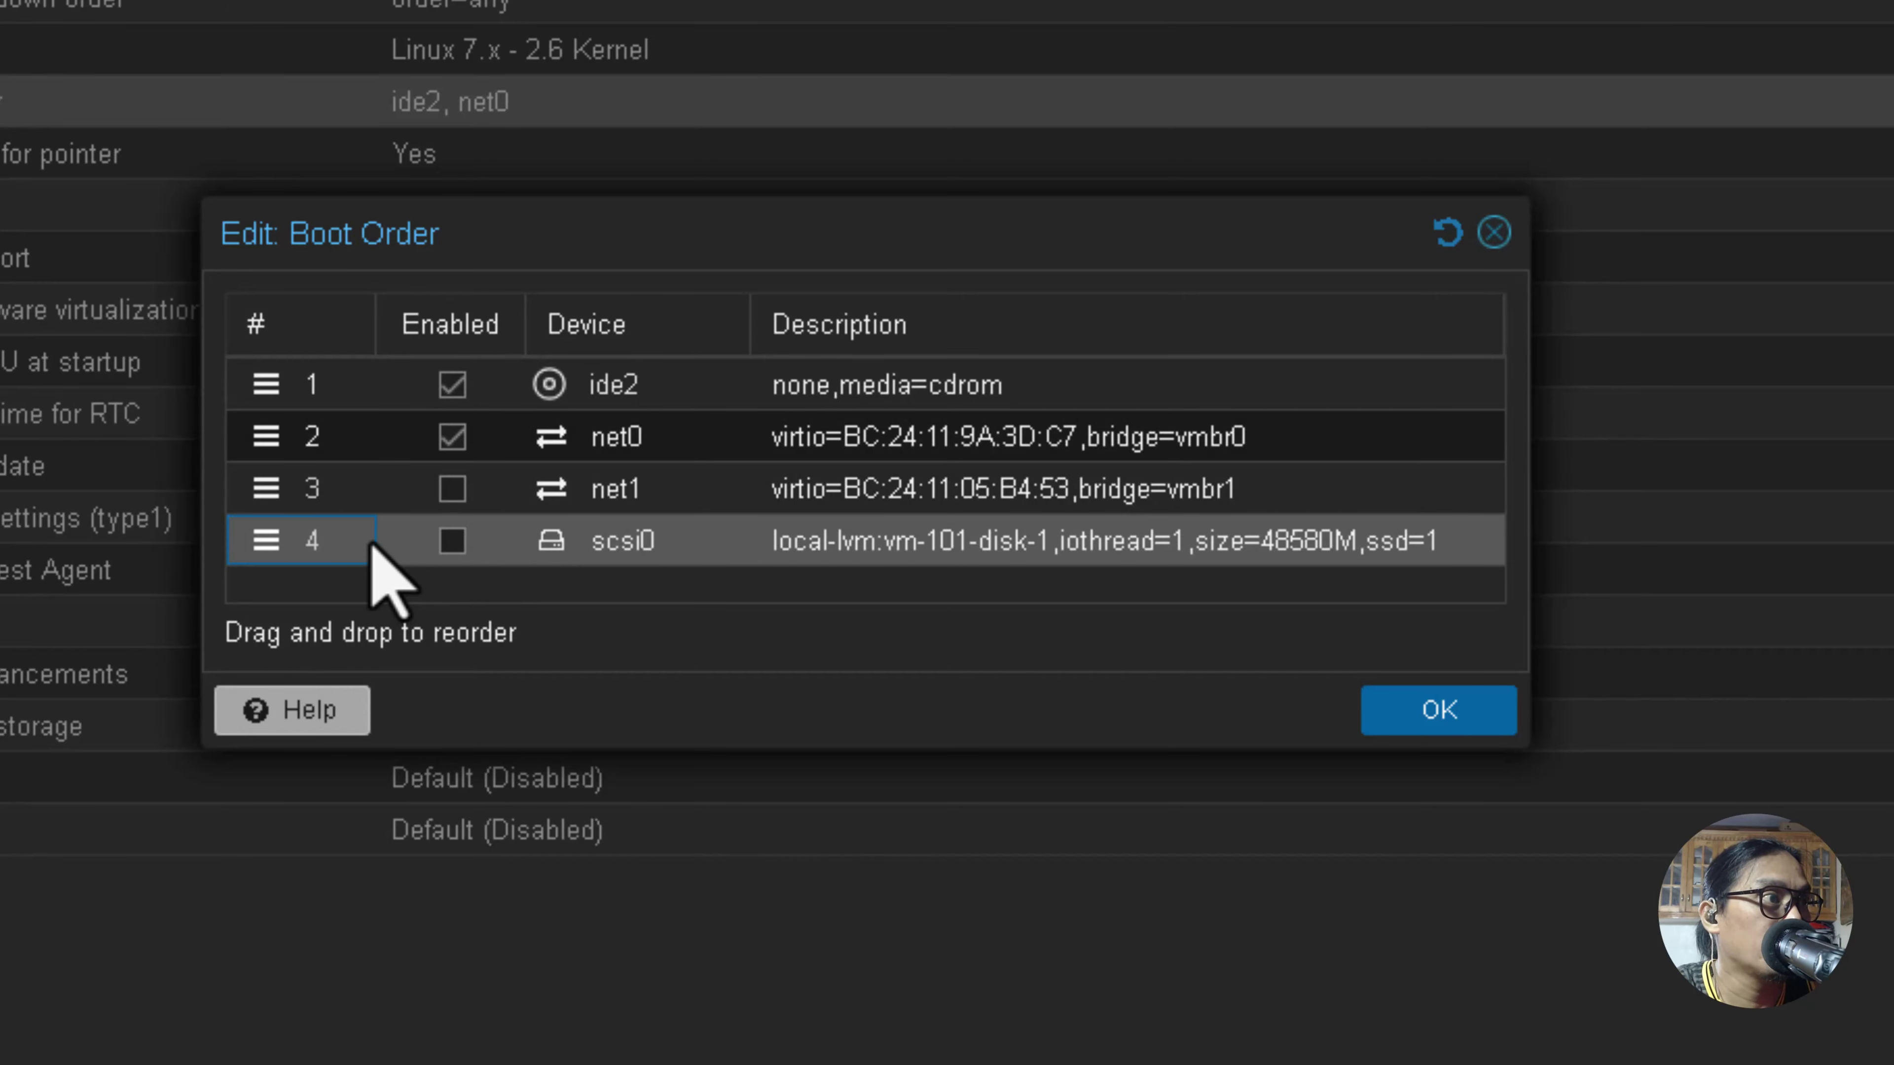
pyautogui.moveTo(370, 545); pyautogui.dragTo(388, 411)
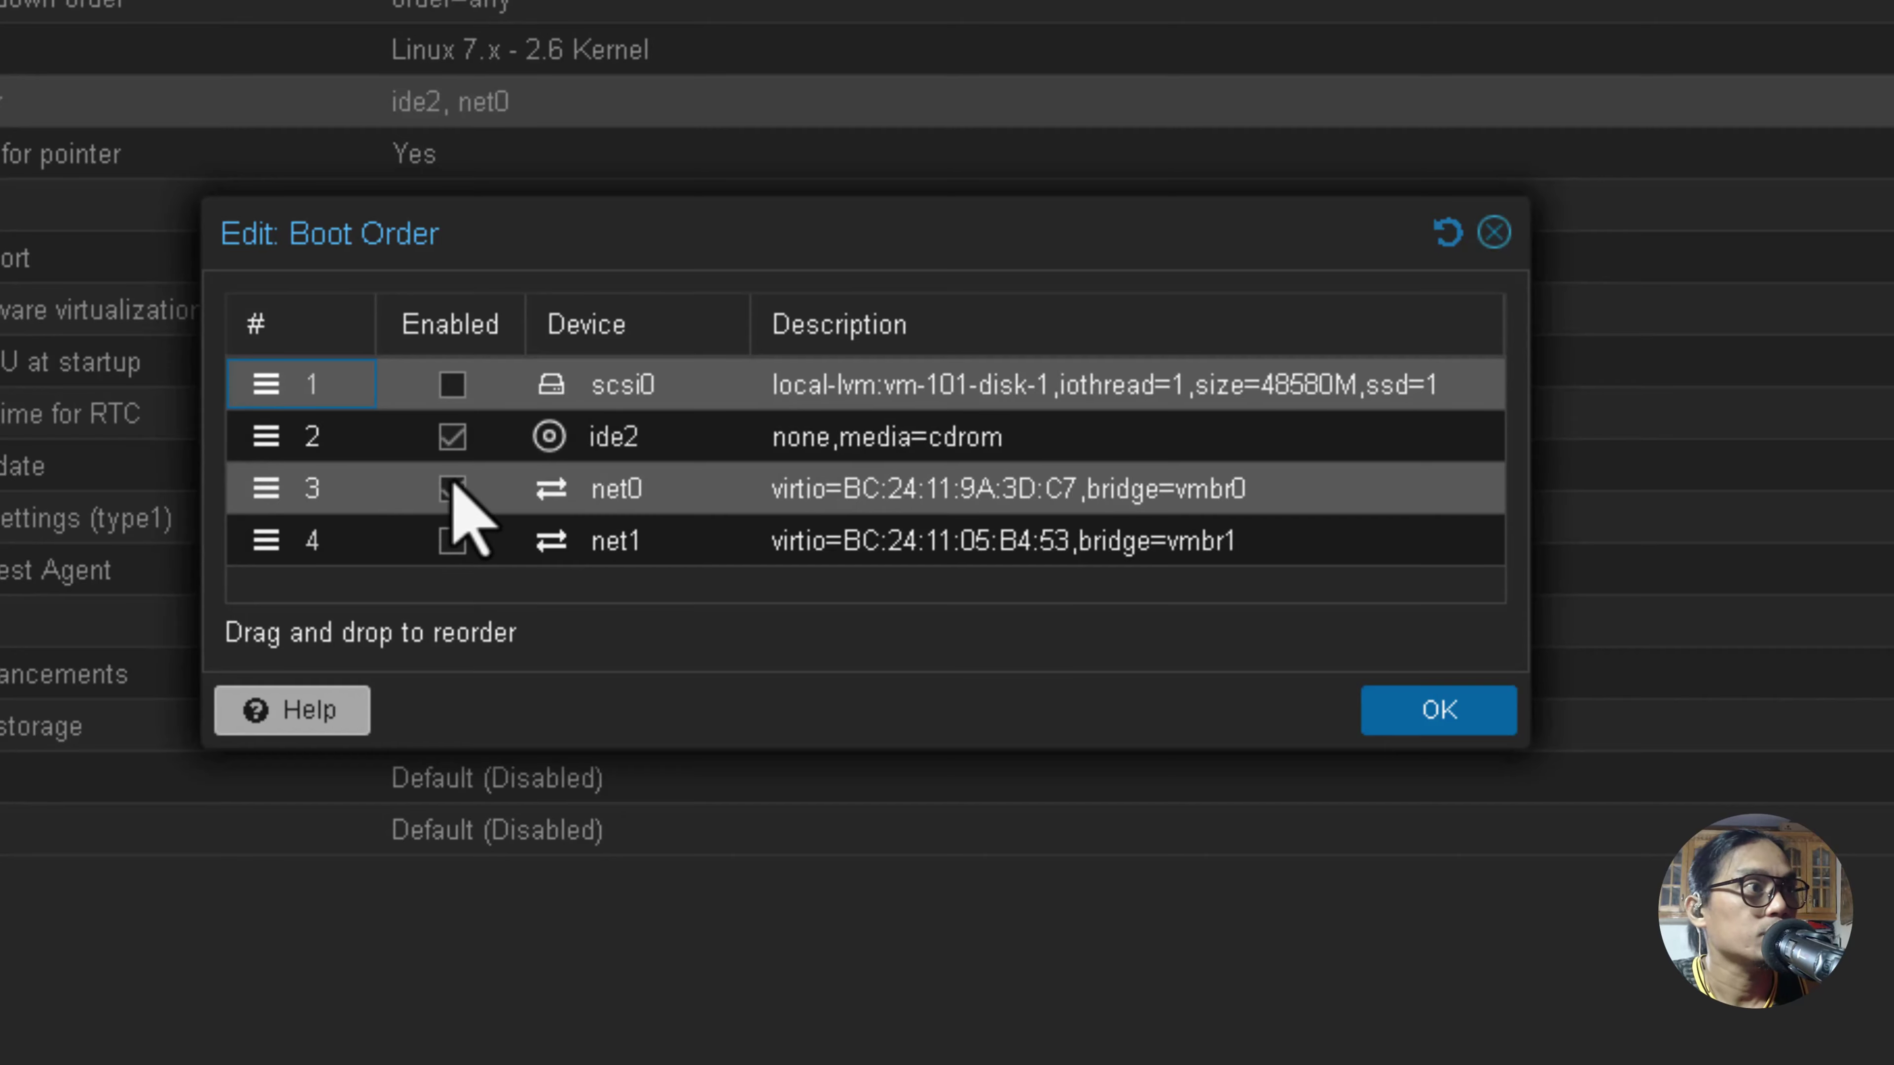
pyautogui.click(452, 488)
pyautogui.click(451, 437)
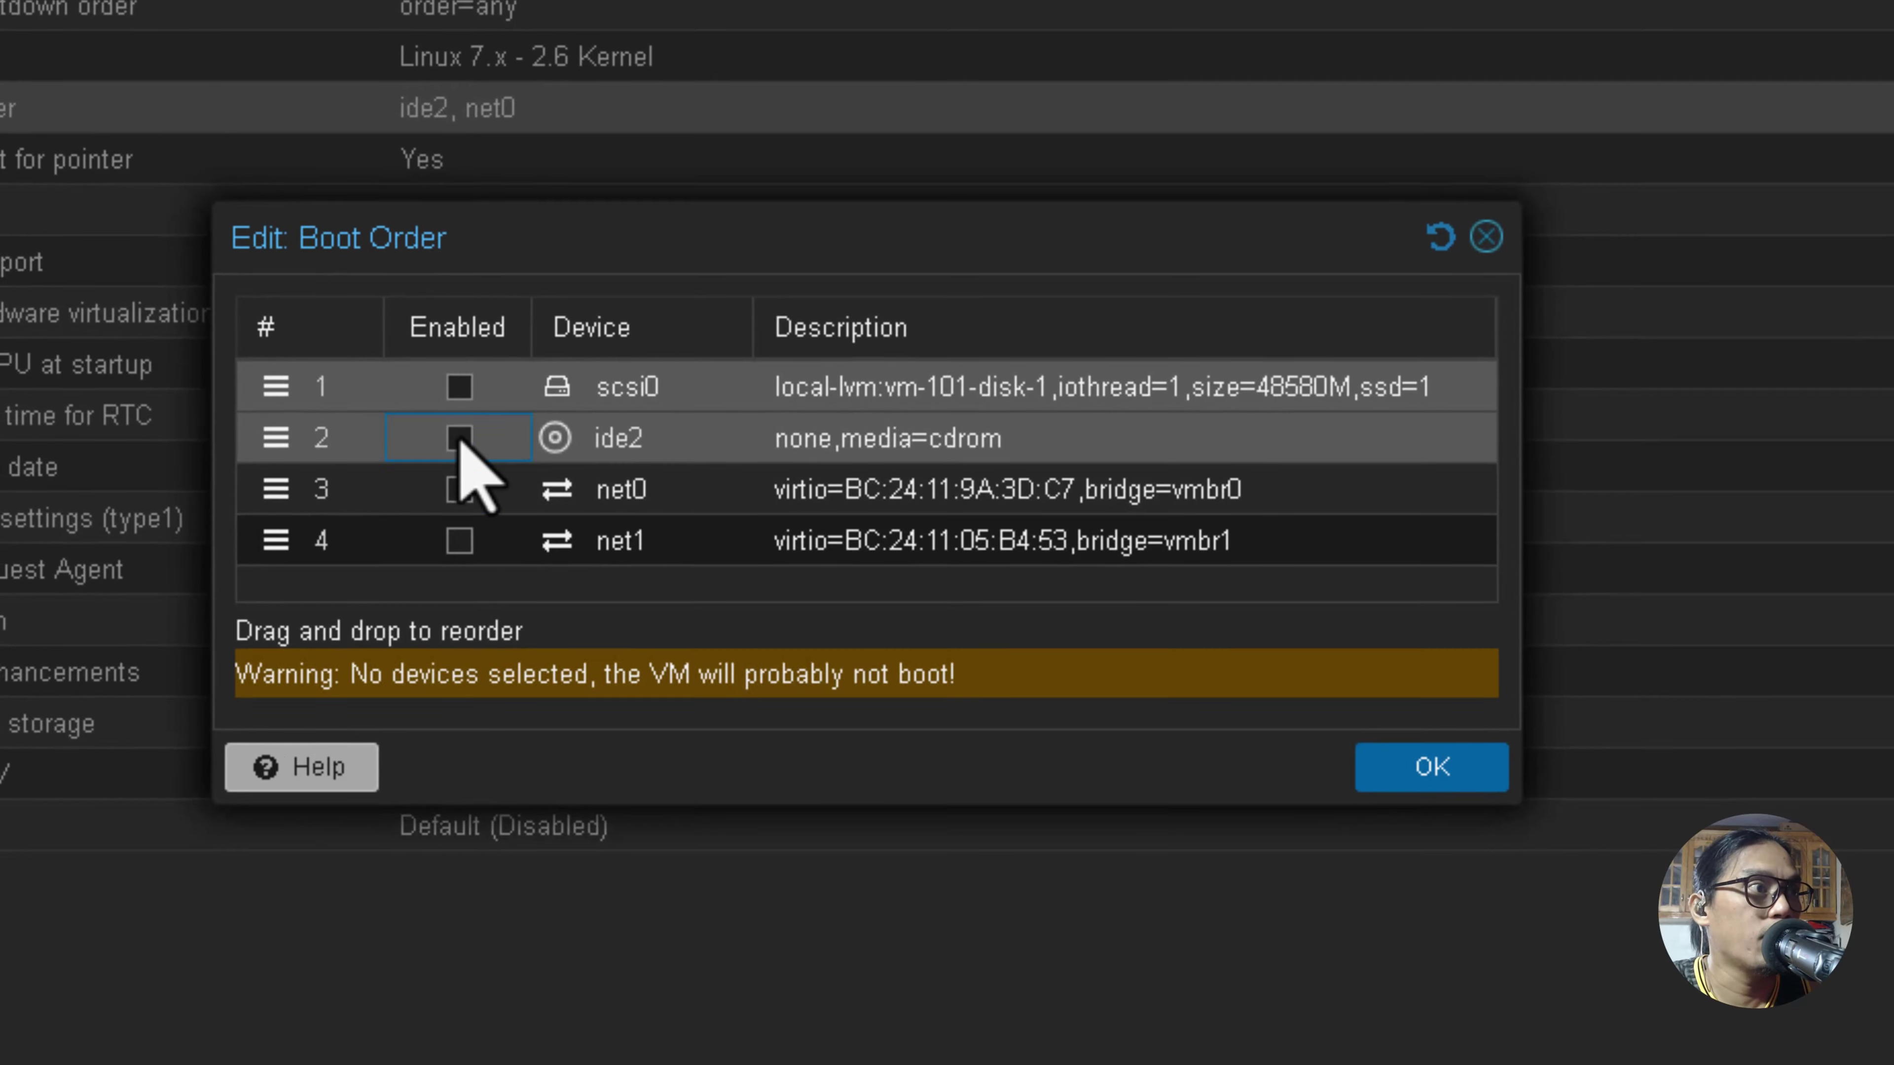
pyautogui.click(459, 387)
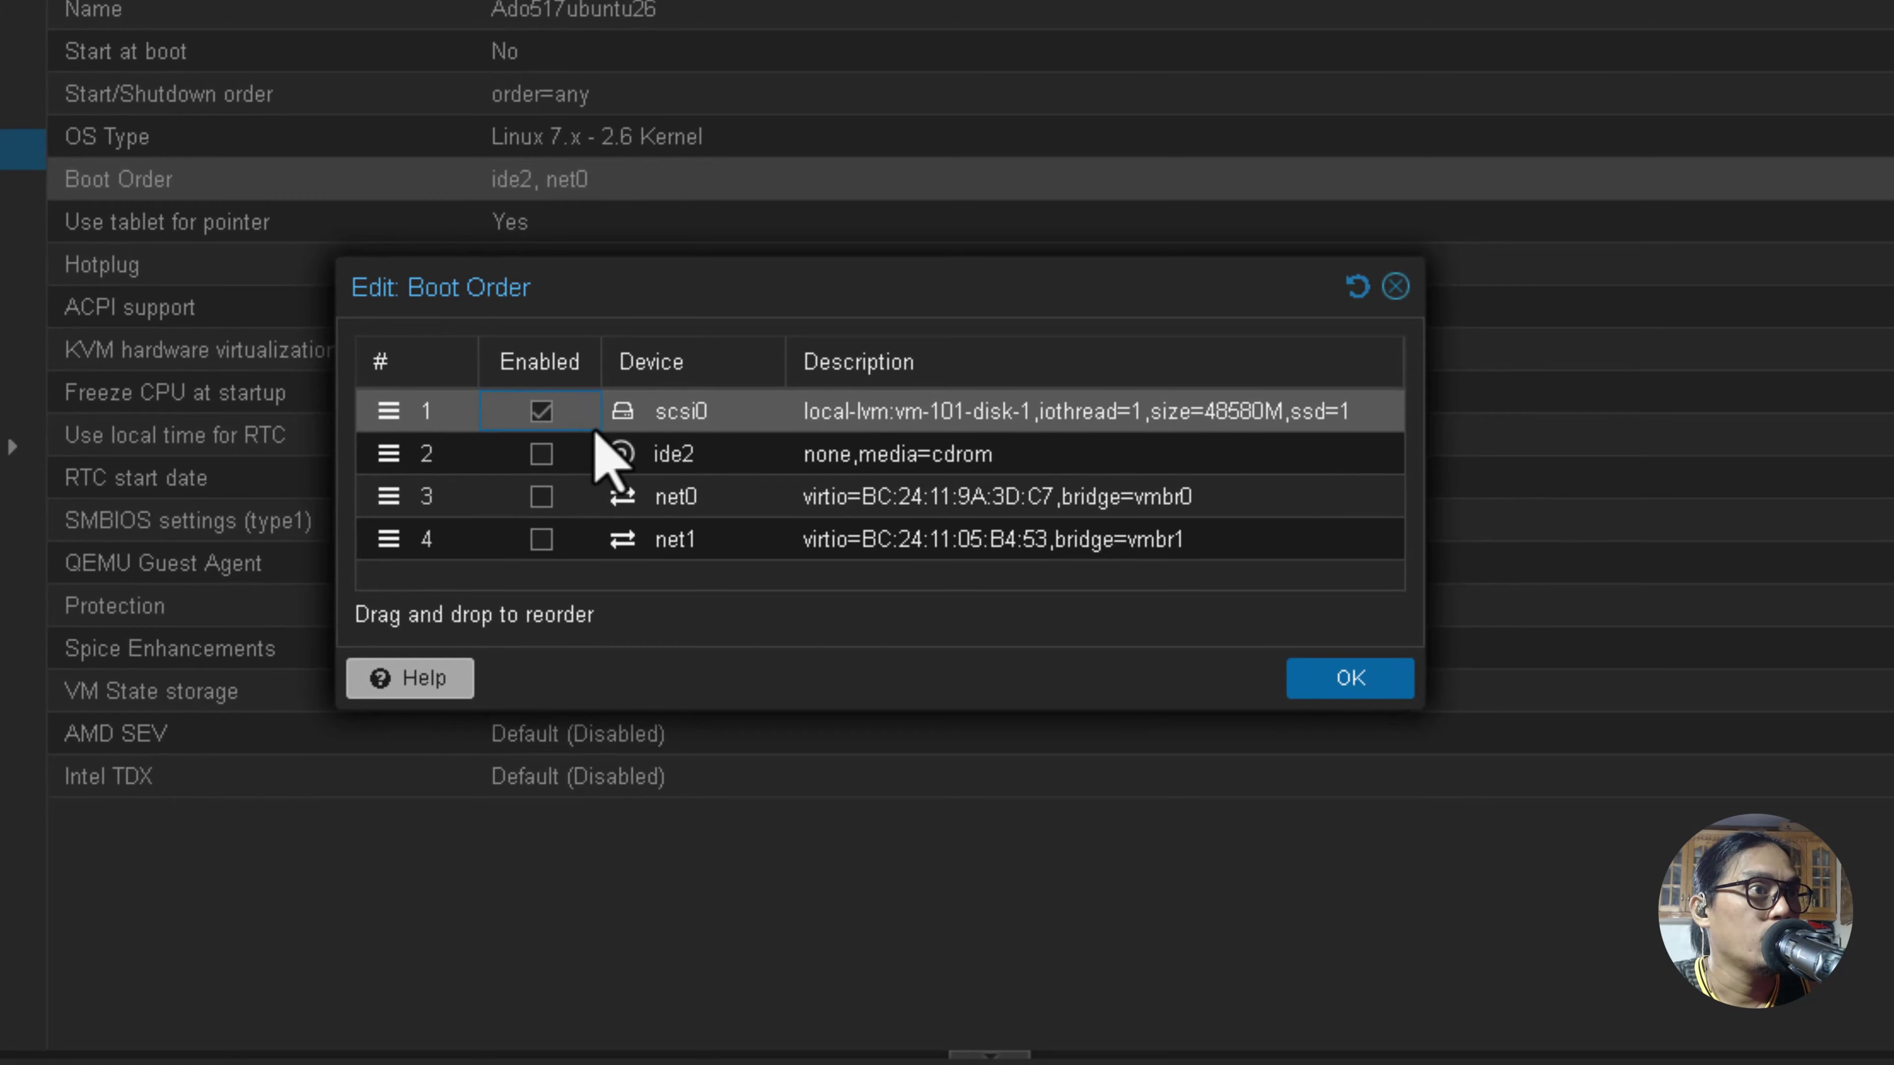
pyautogui.moveTo(676, 296); pyautogui.dragTo(706, 313)
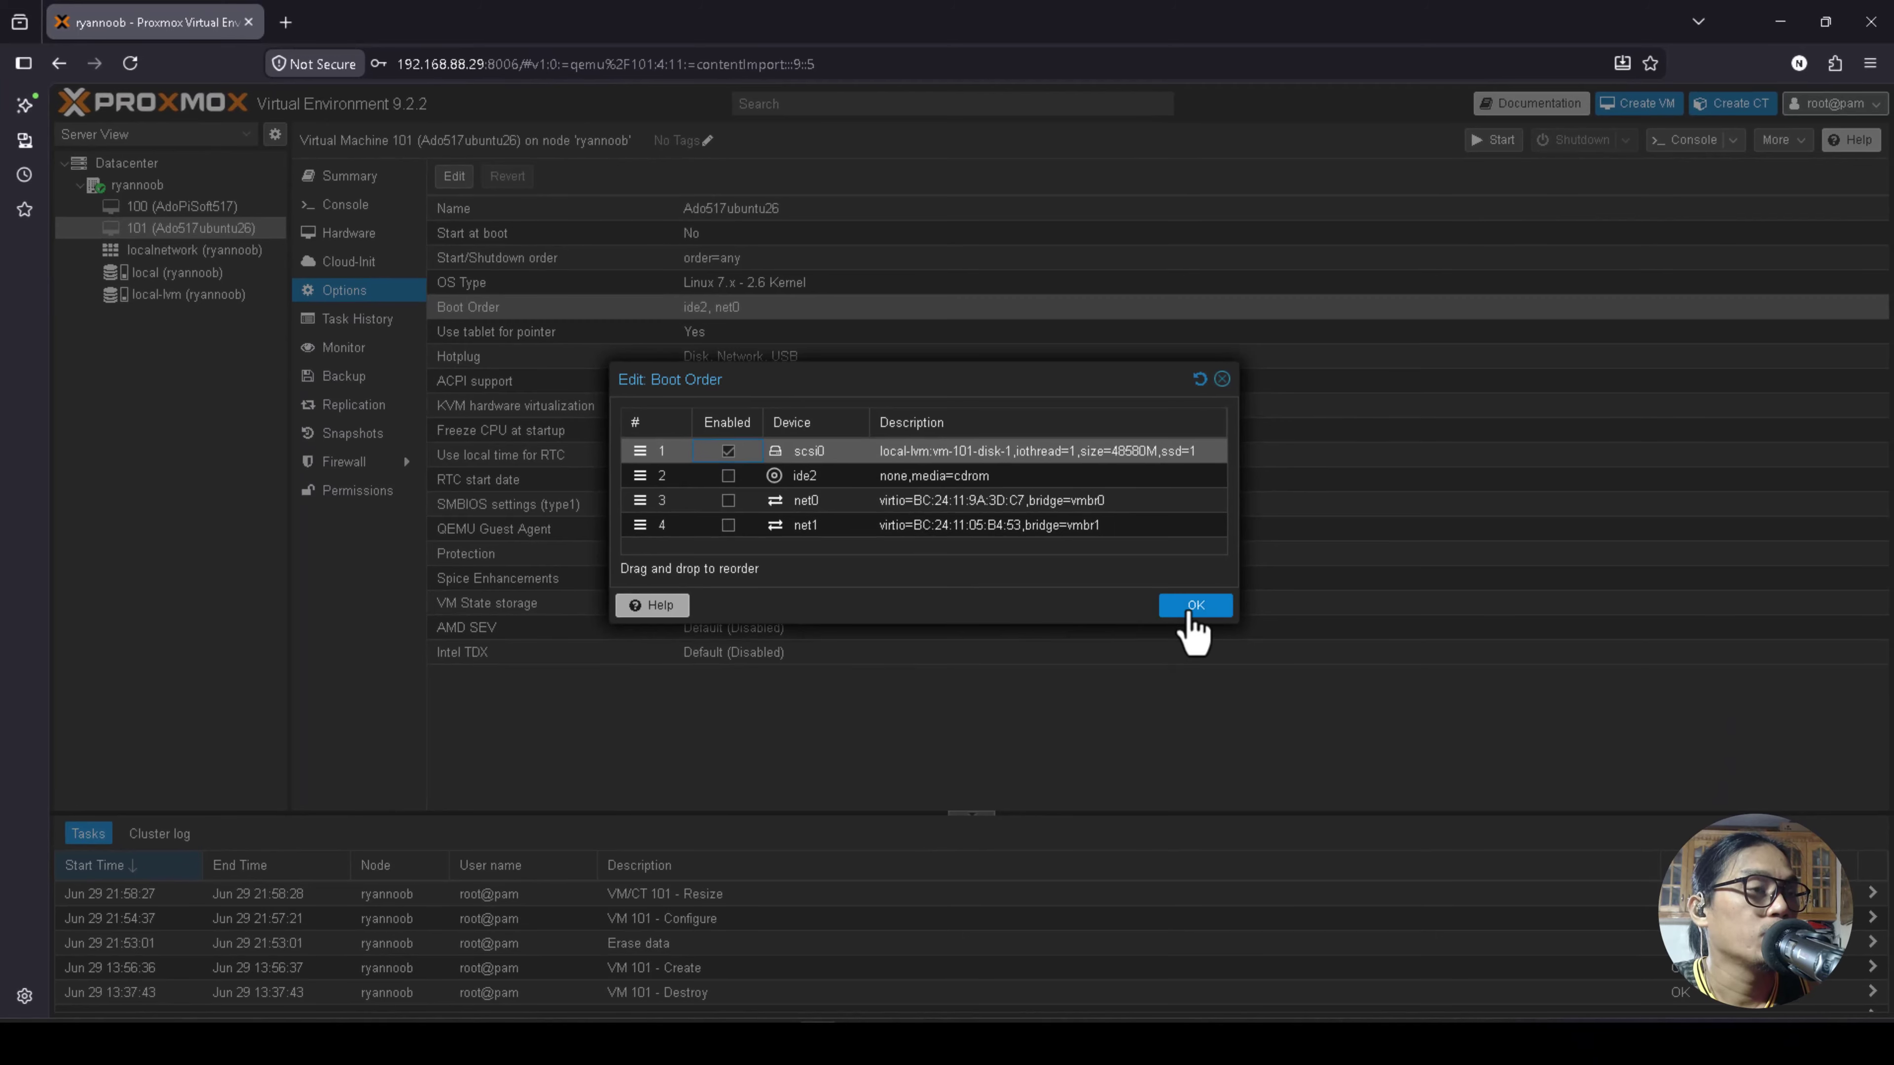
pyautogui.click(1195, 607)
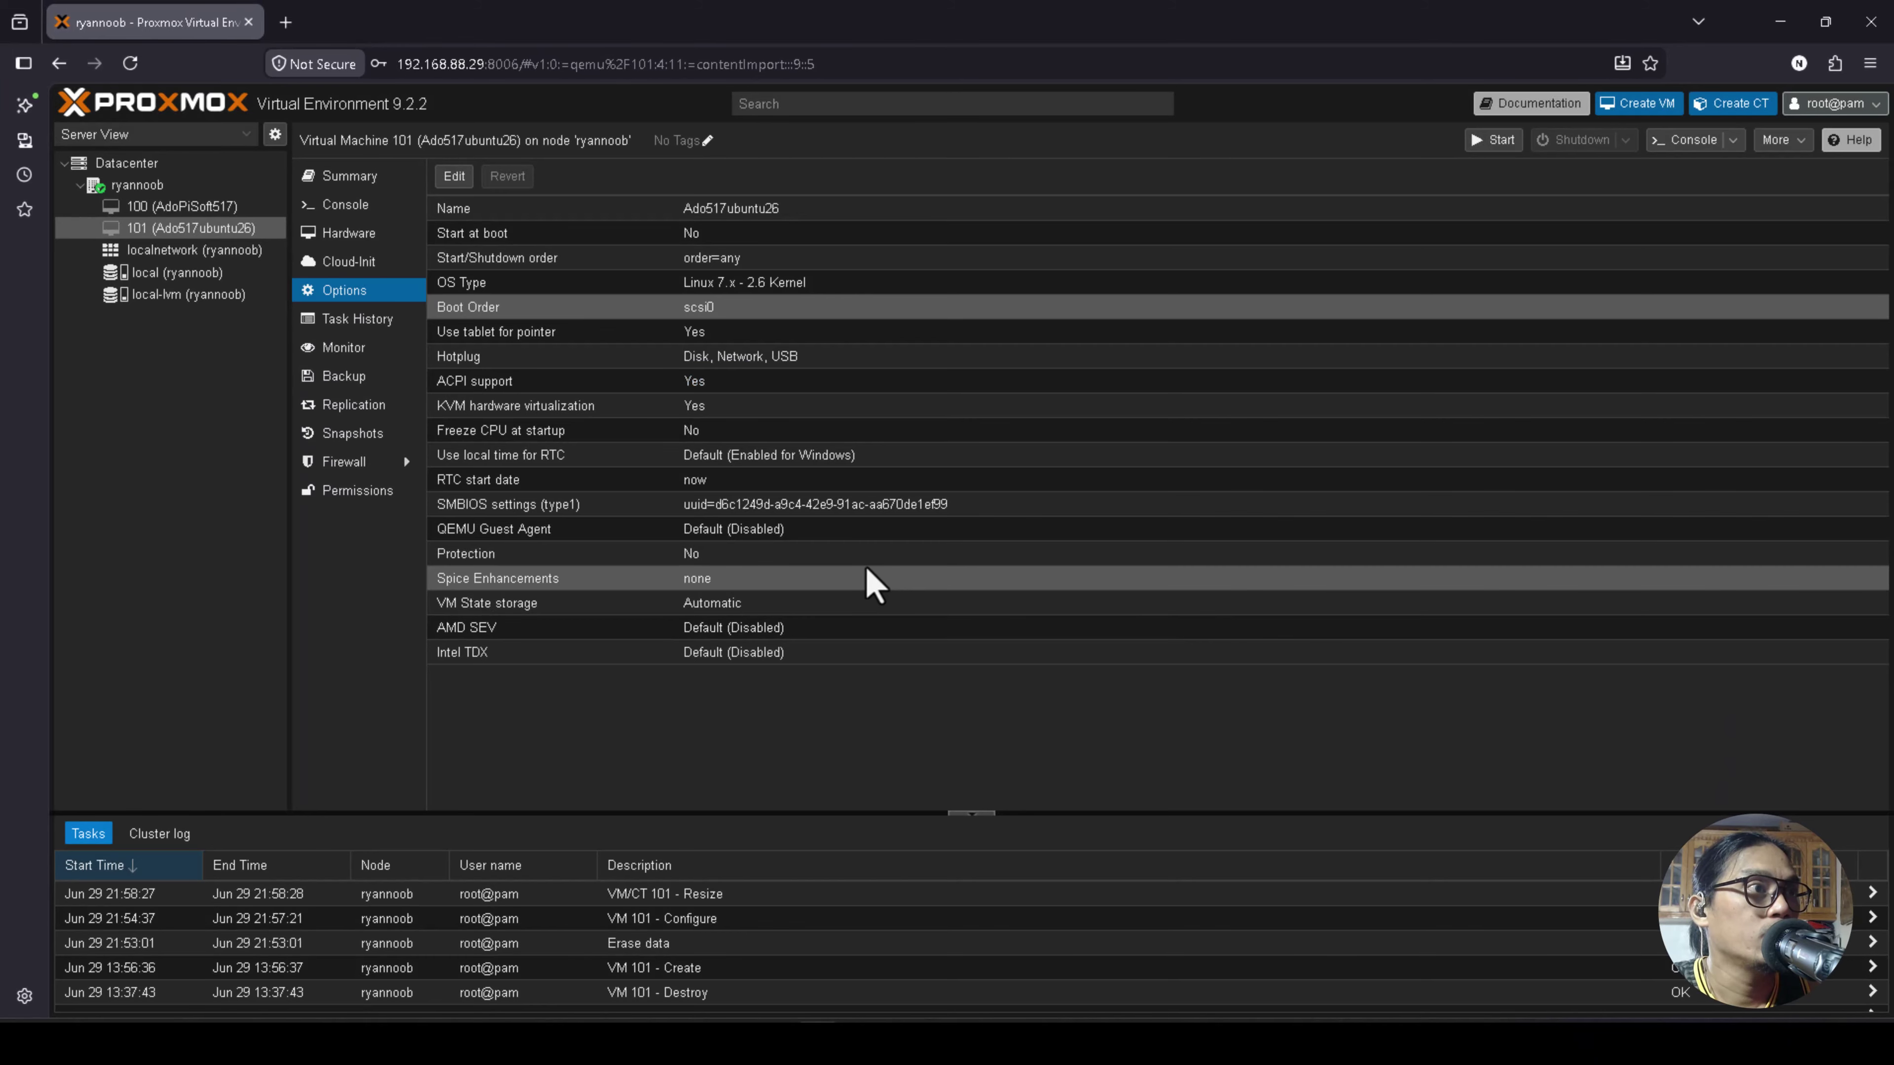
pyautogui.click(349, 233)
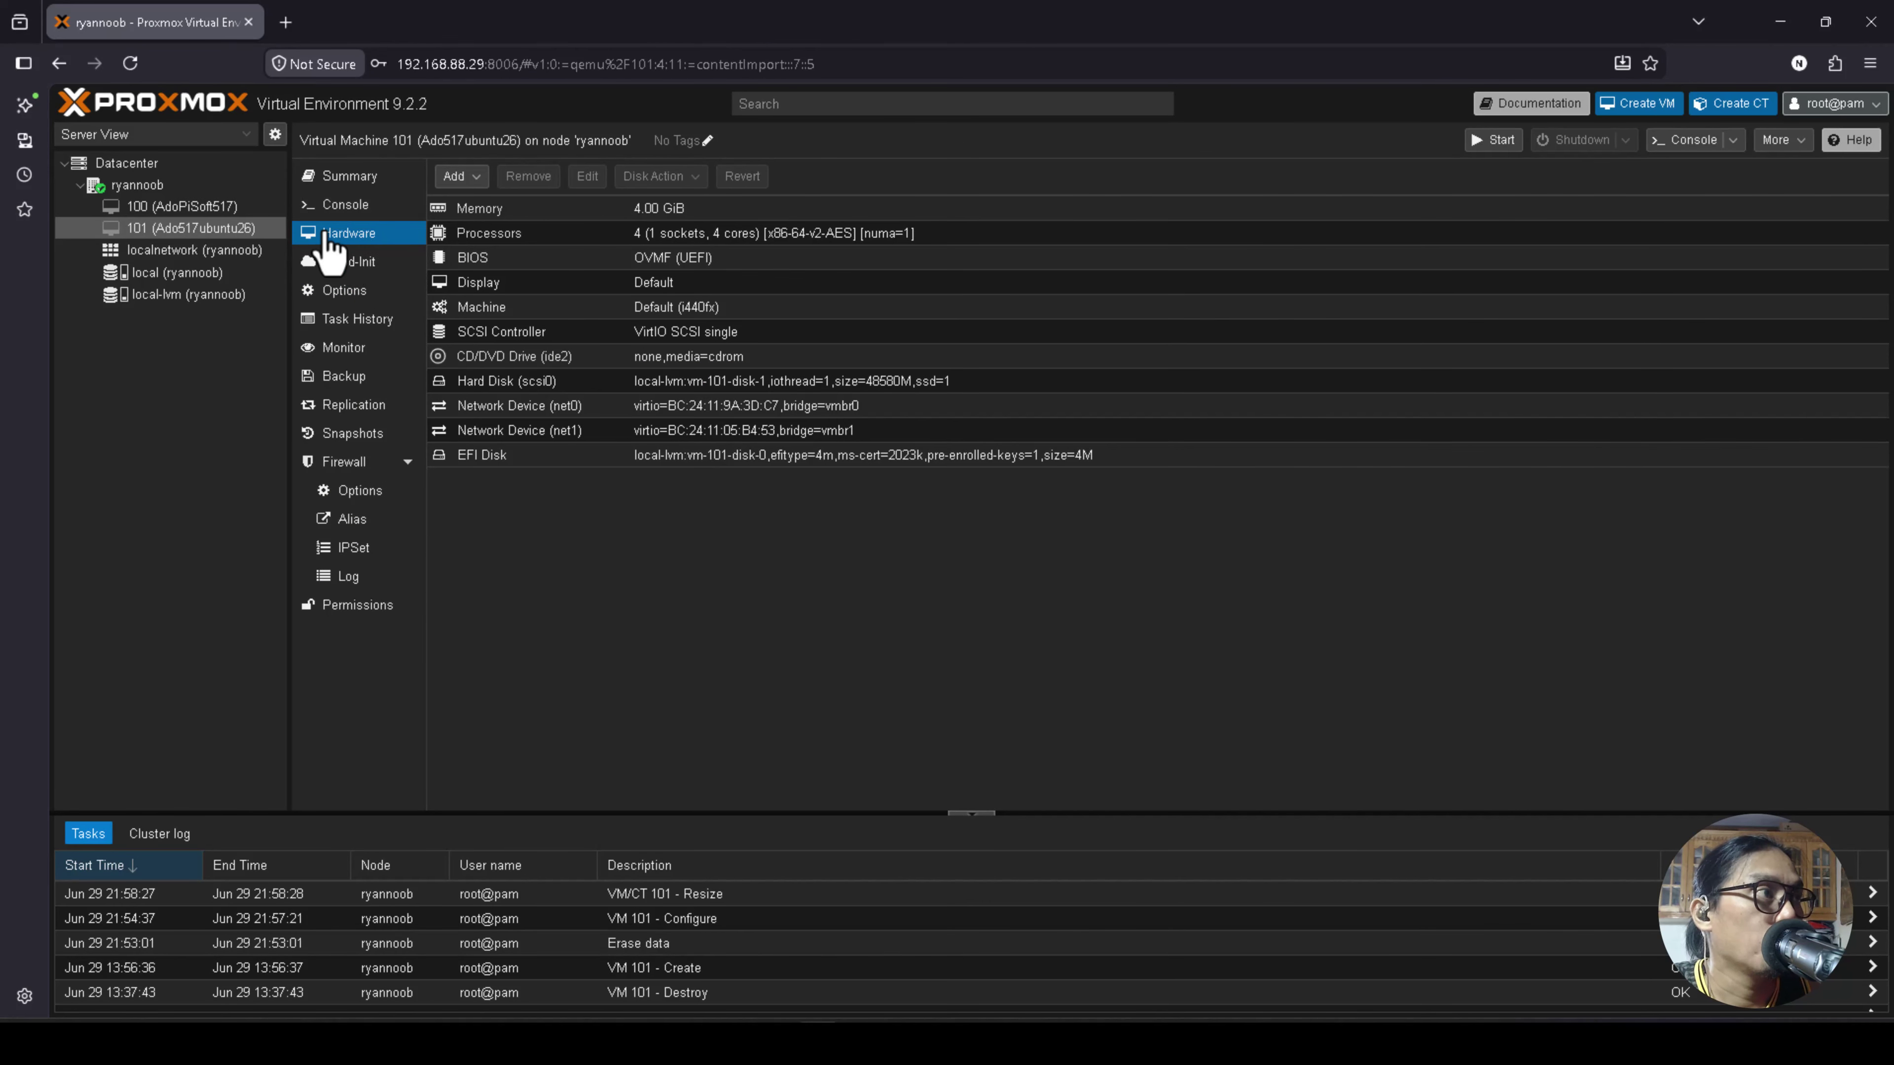
# Start VM 101 with Start Now from its Console panel.
pyautogui.click(344, 209)
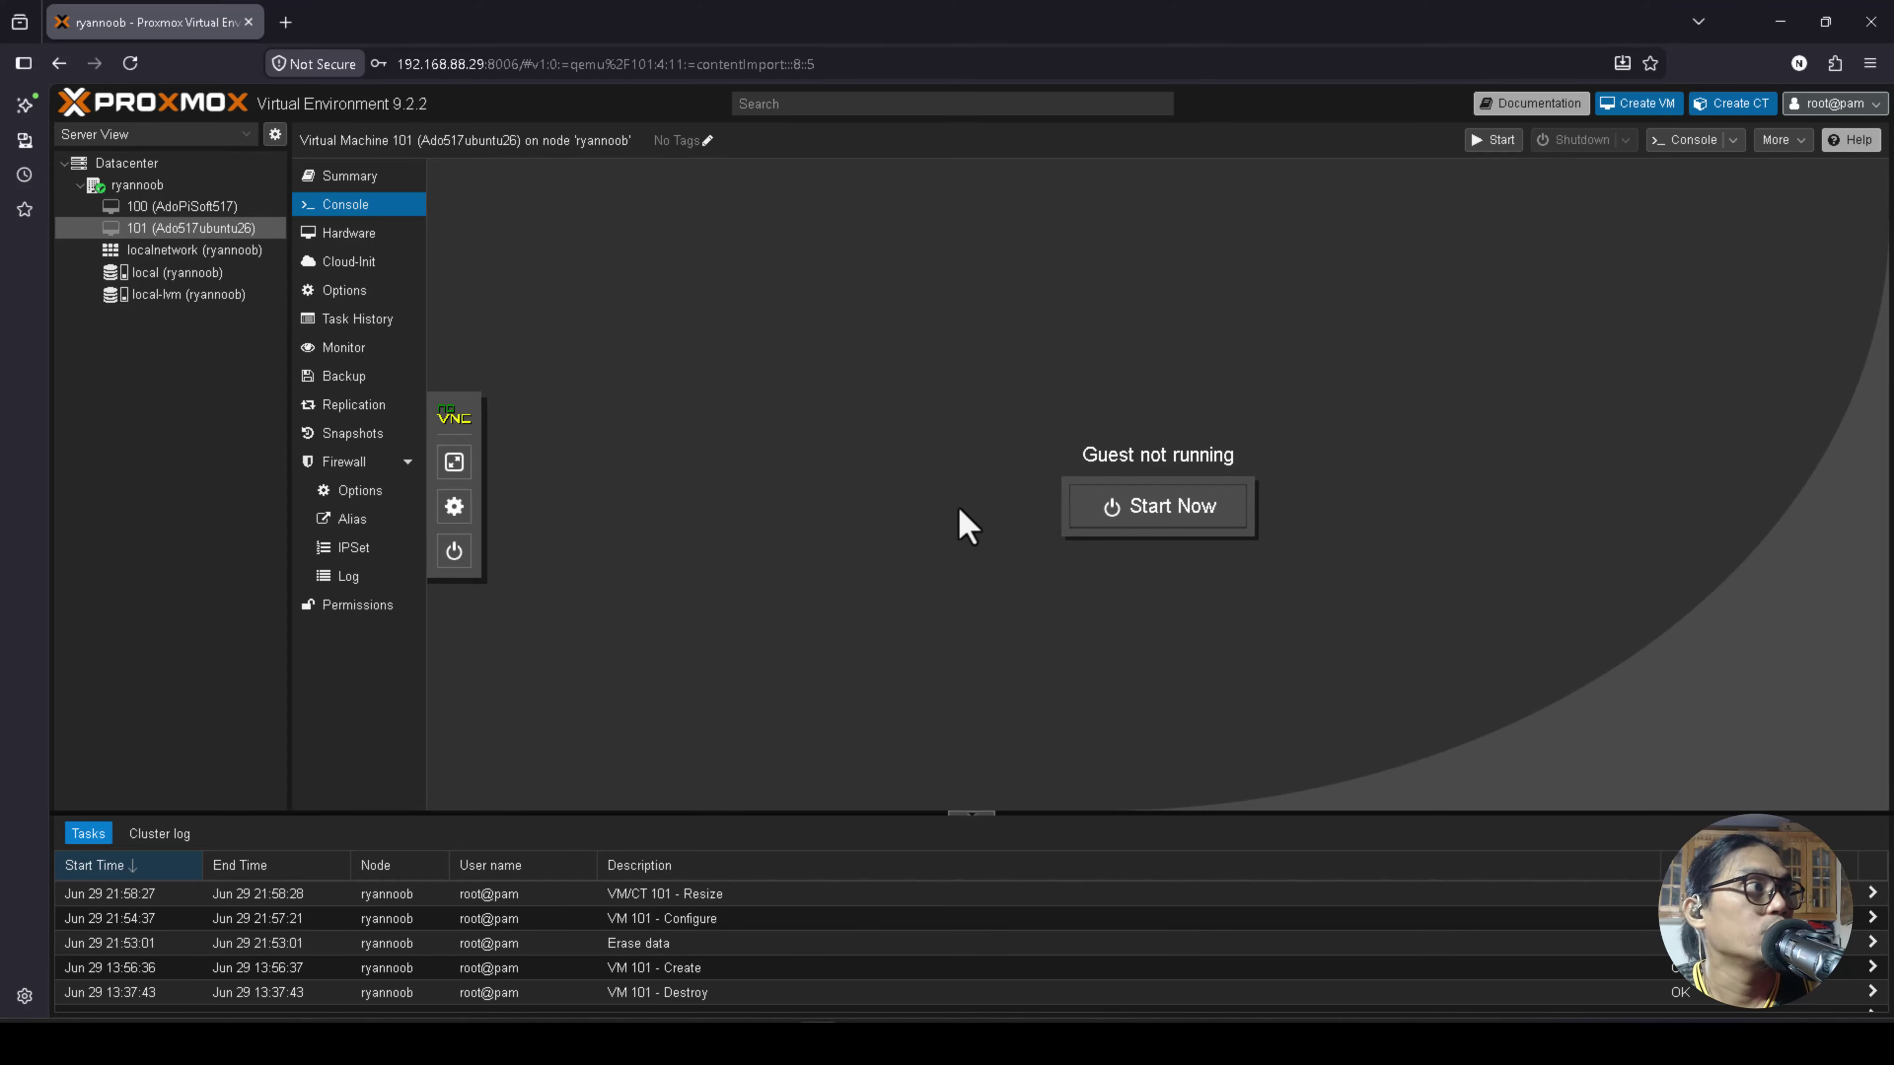
pyautogui.click(1152, 531)
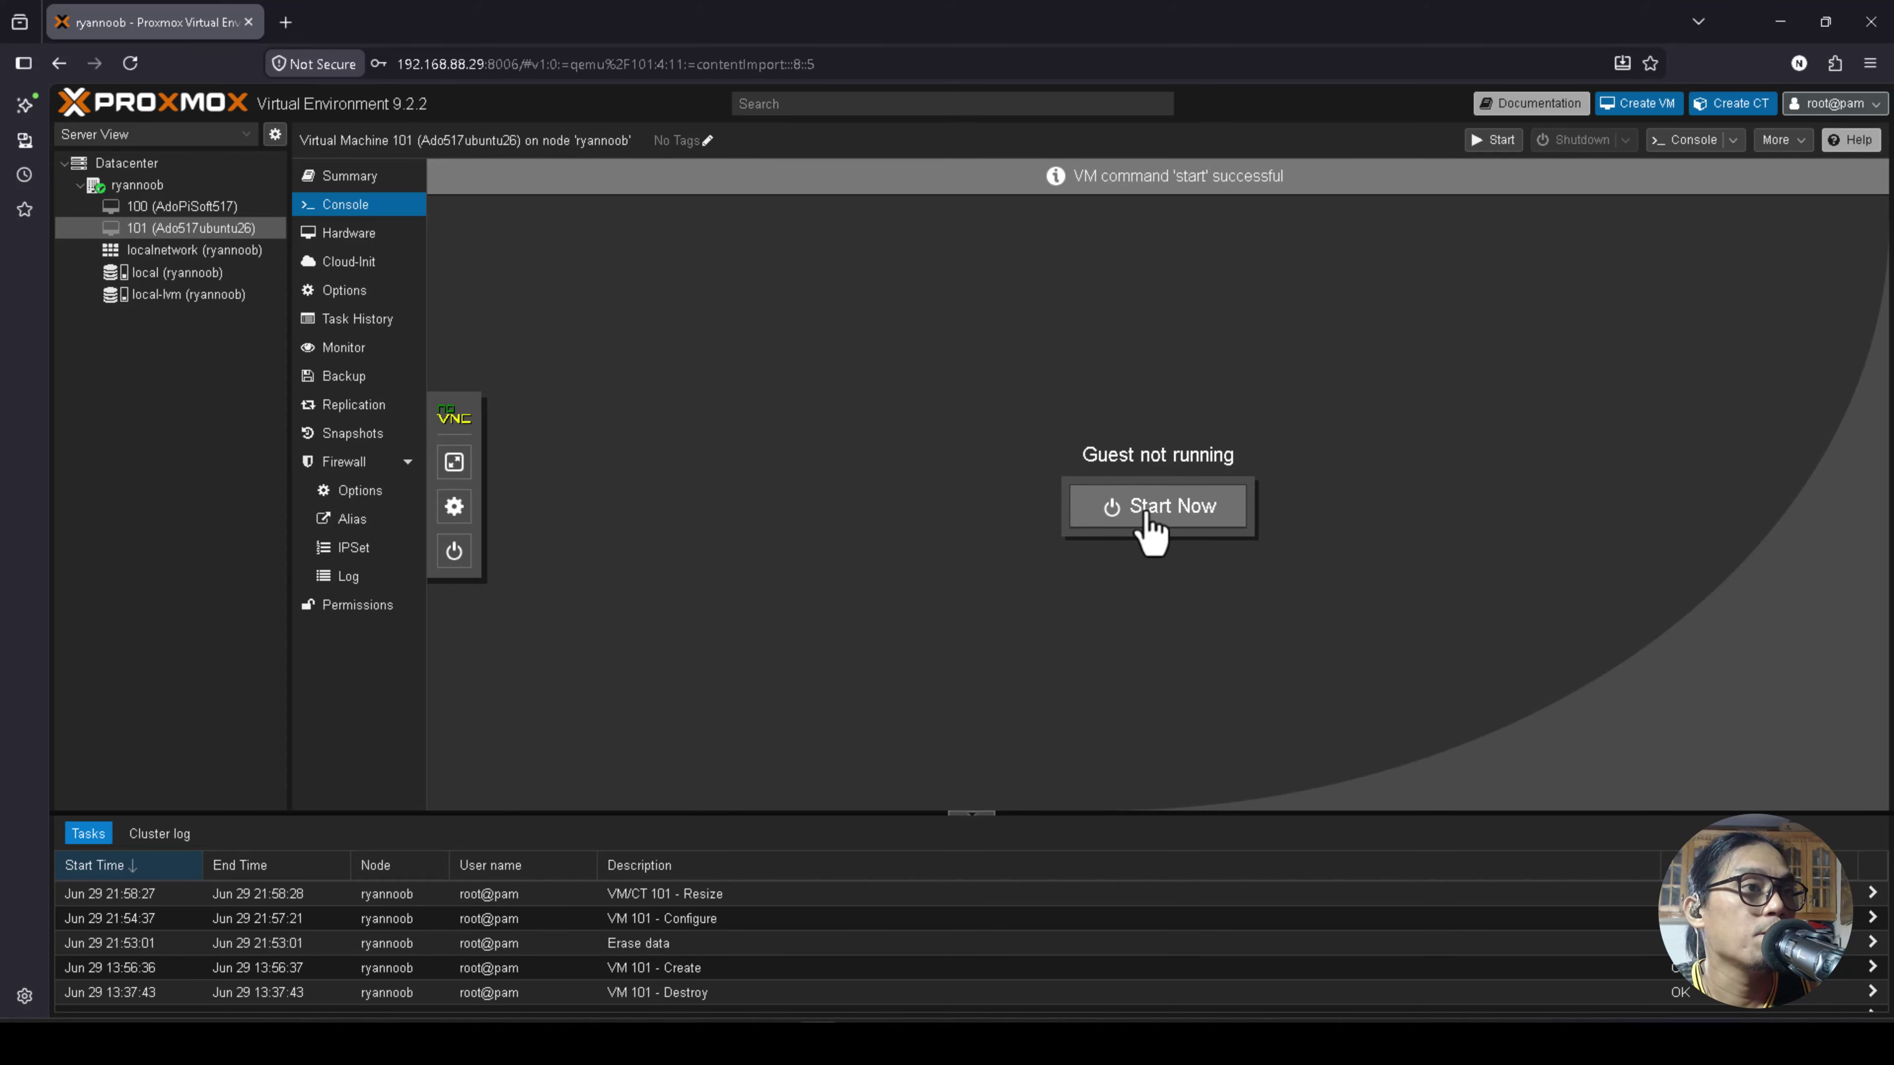
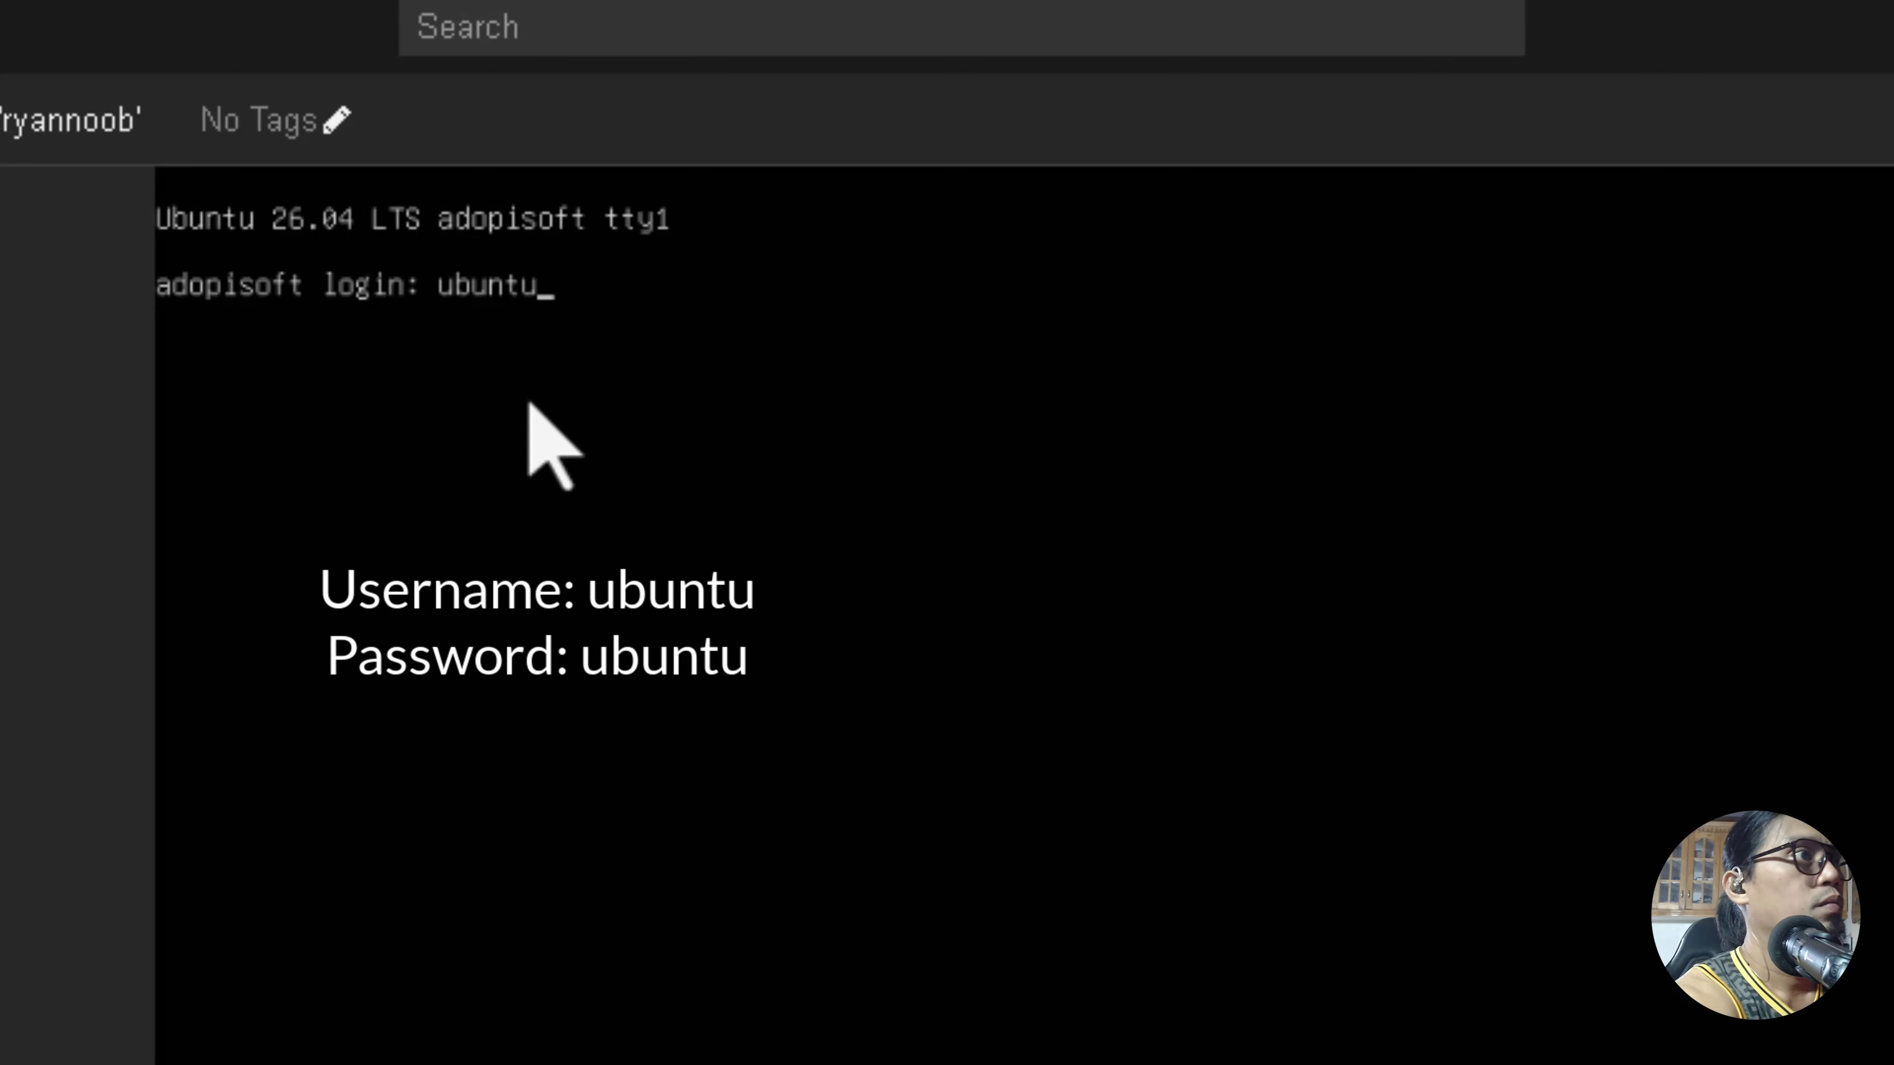
# Log in to the adopisoft VM's Ubuntu console with its username and password to reach the shell prompt.
pyautogui.press('Return')
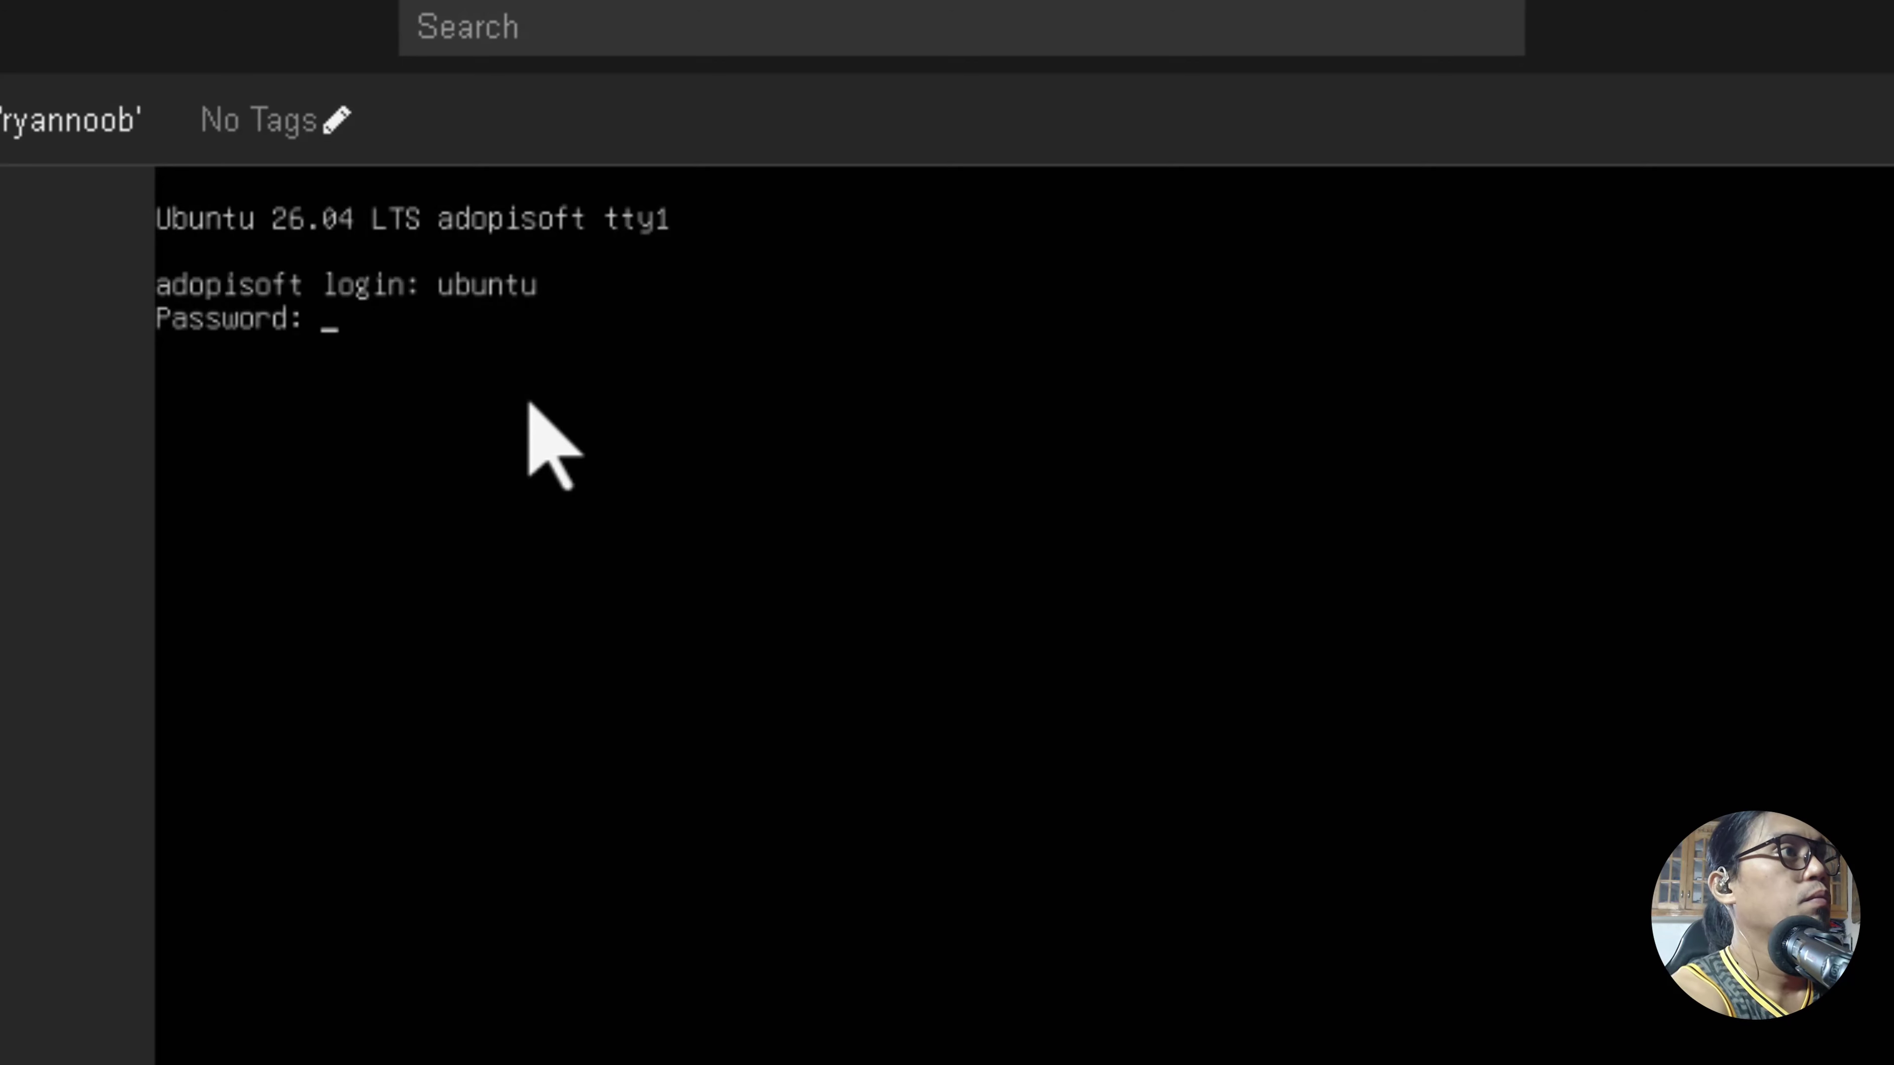
pyautogui.press('Return')
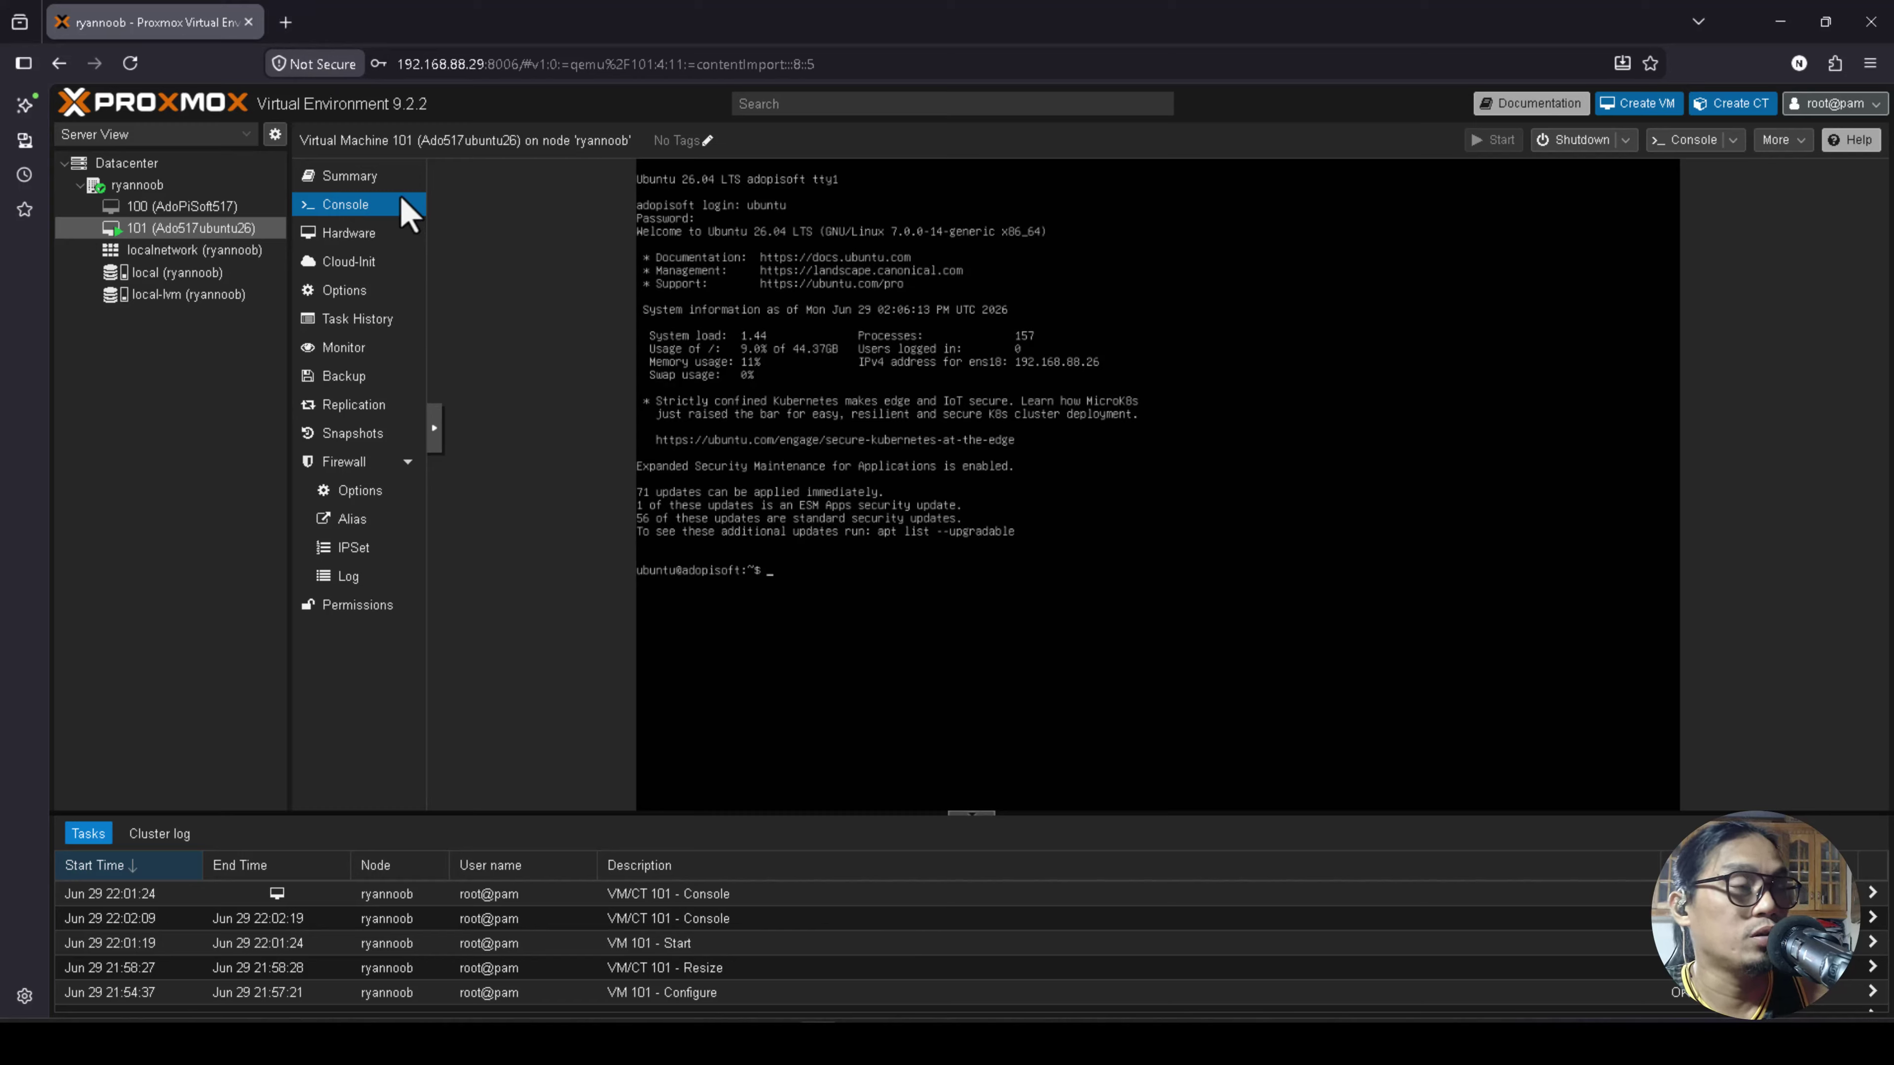
# Open a new Firefox tab and enter the VM address 192.168.88.26.
pyautogui.click(286, 23)
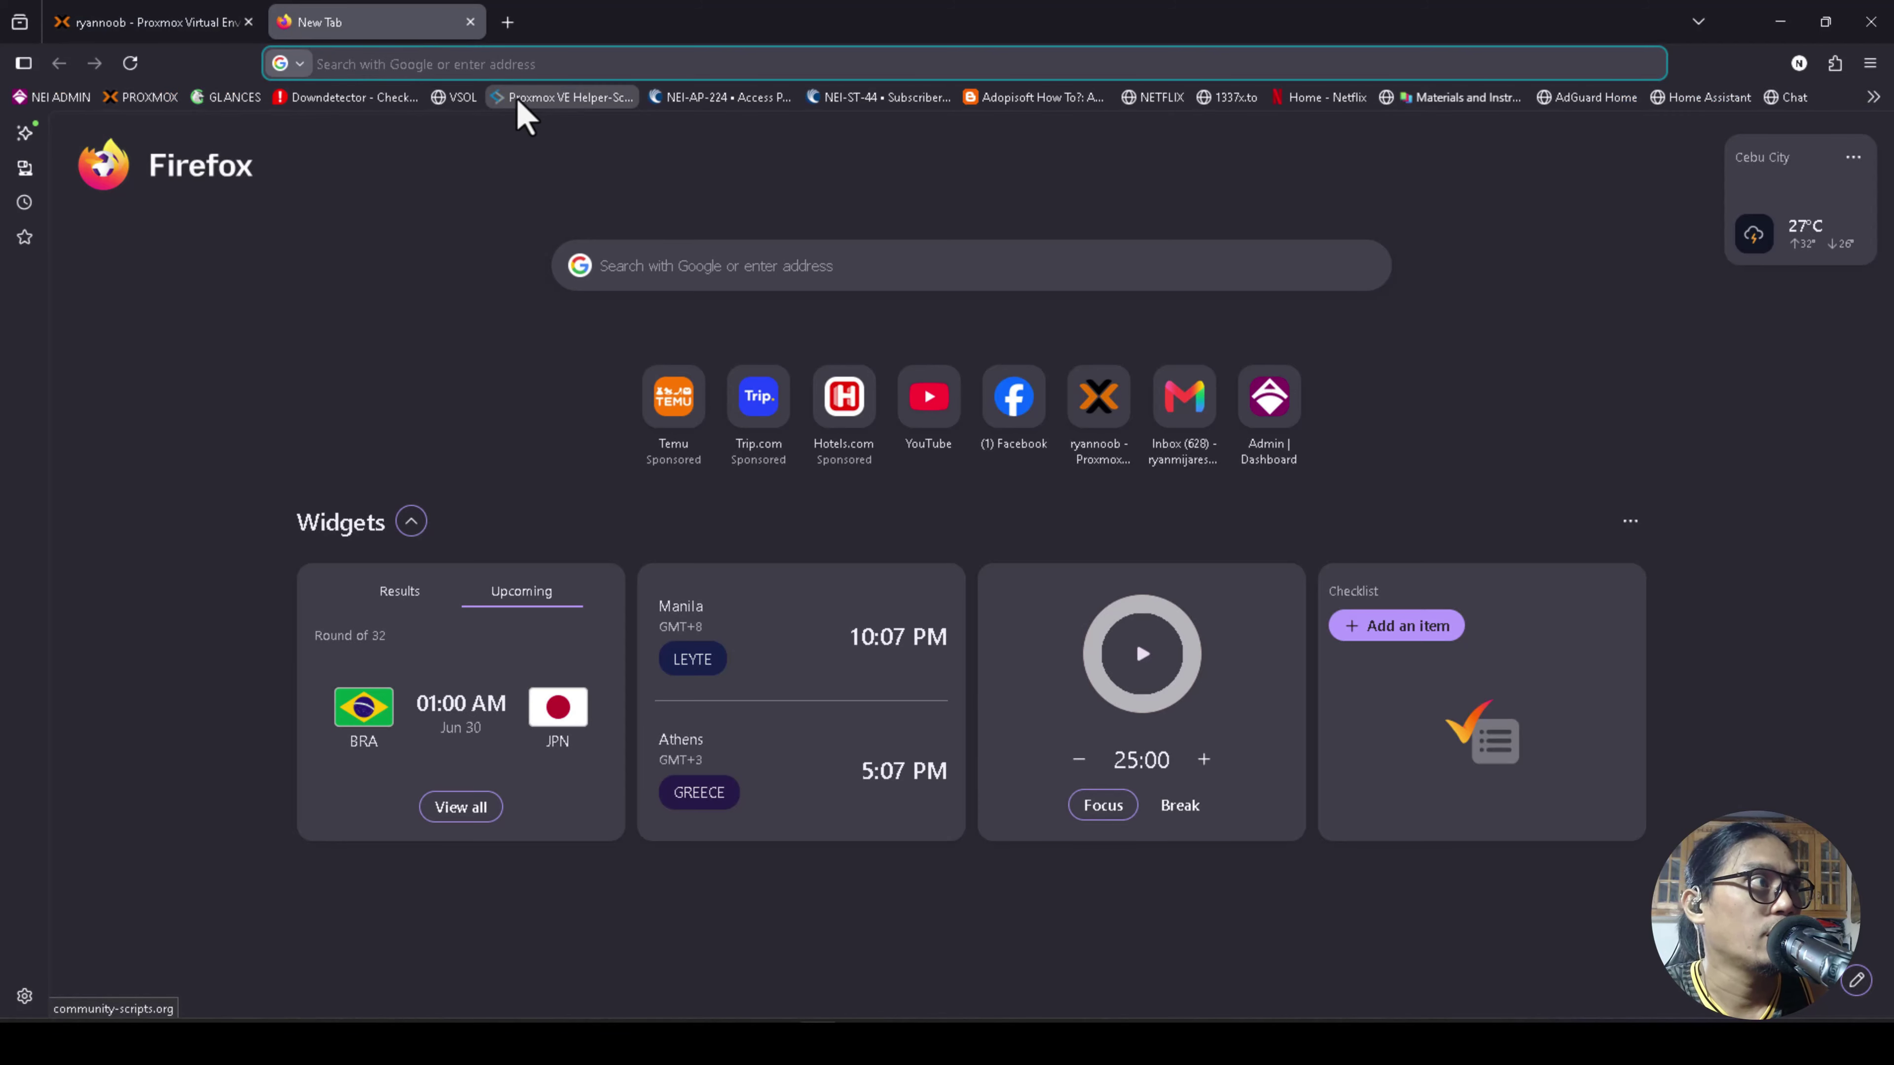
pyautogui.click(198, 21)
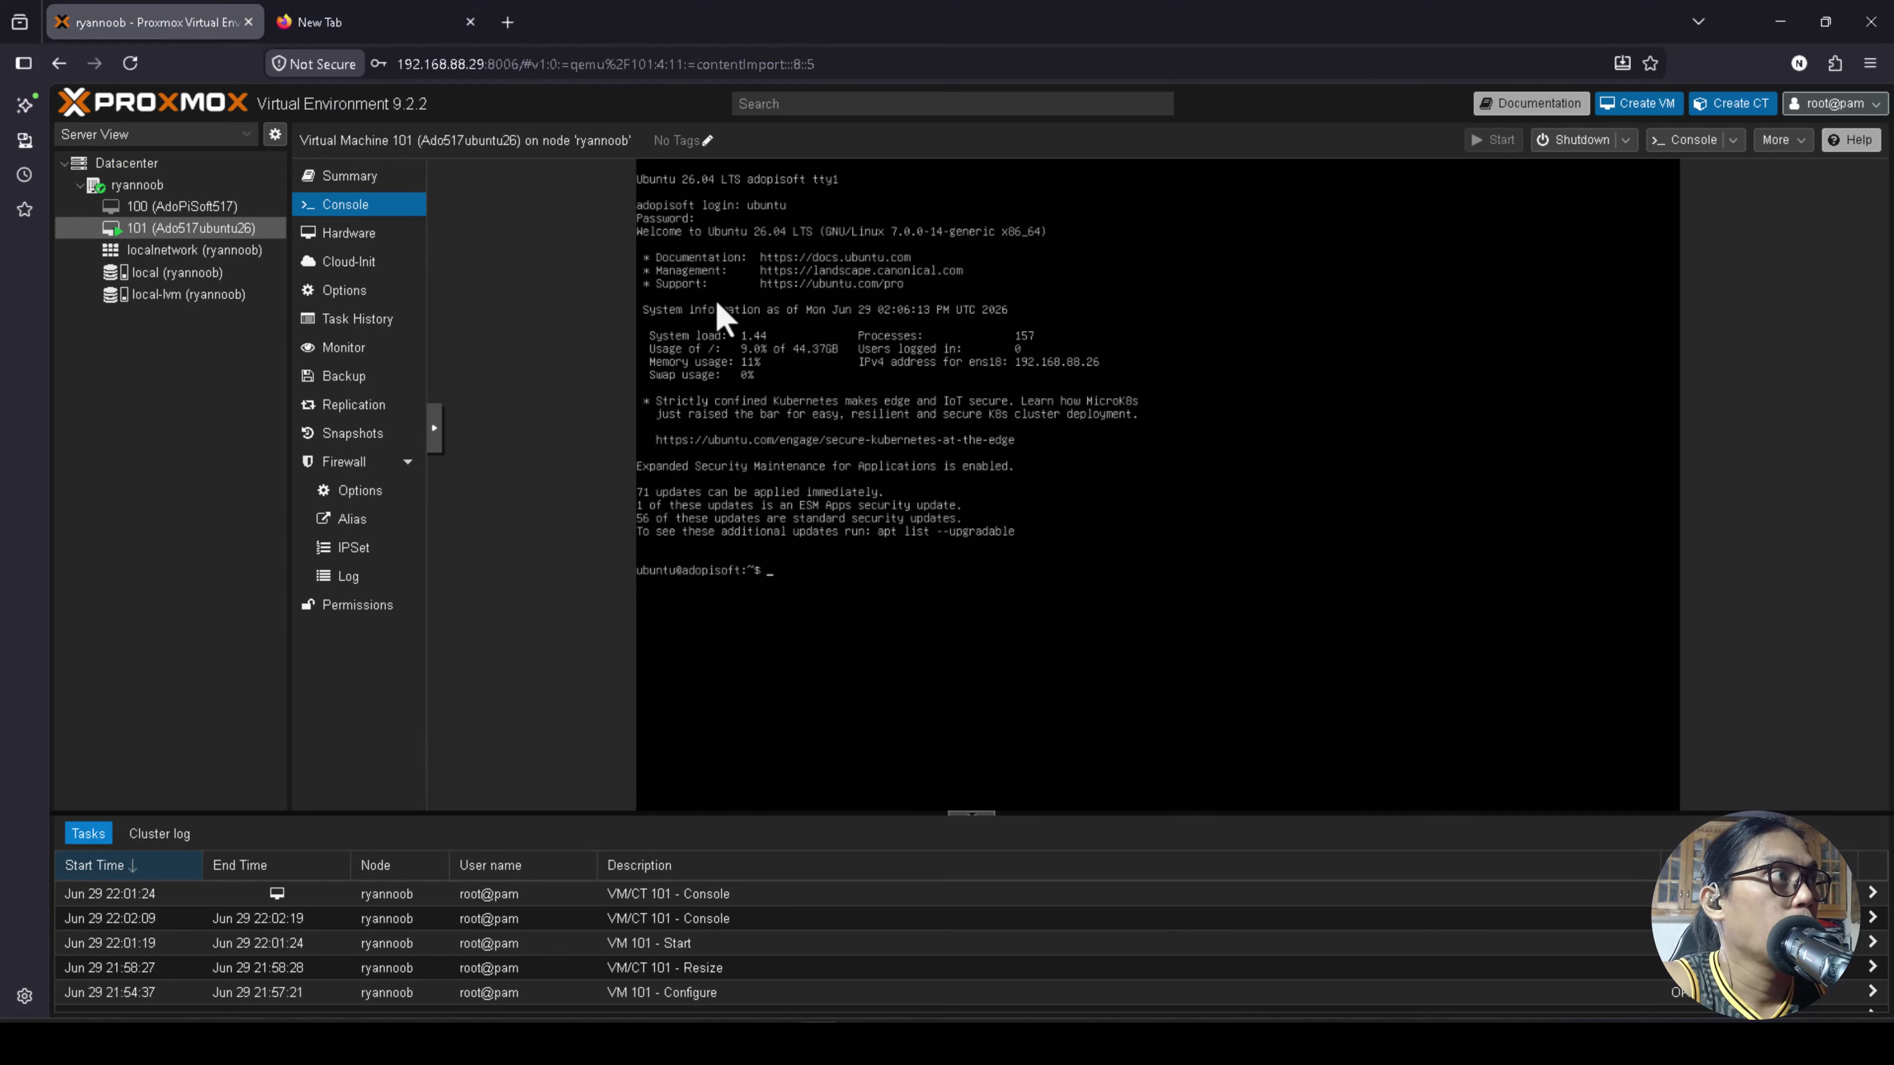
pyautogui.click(412, 30)
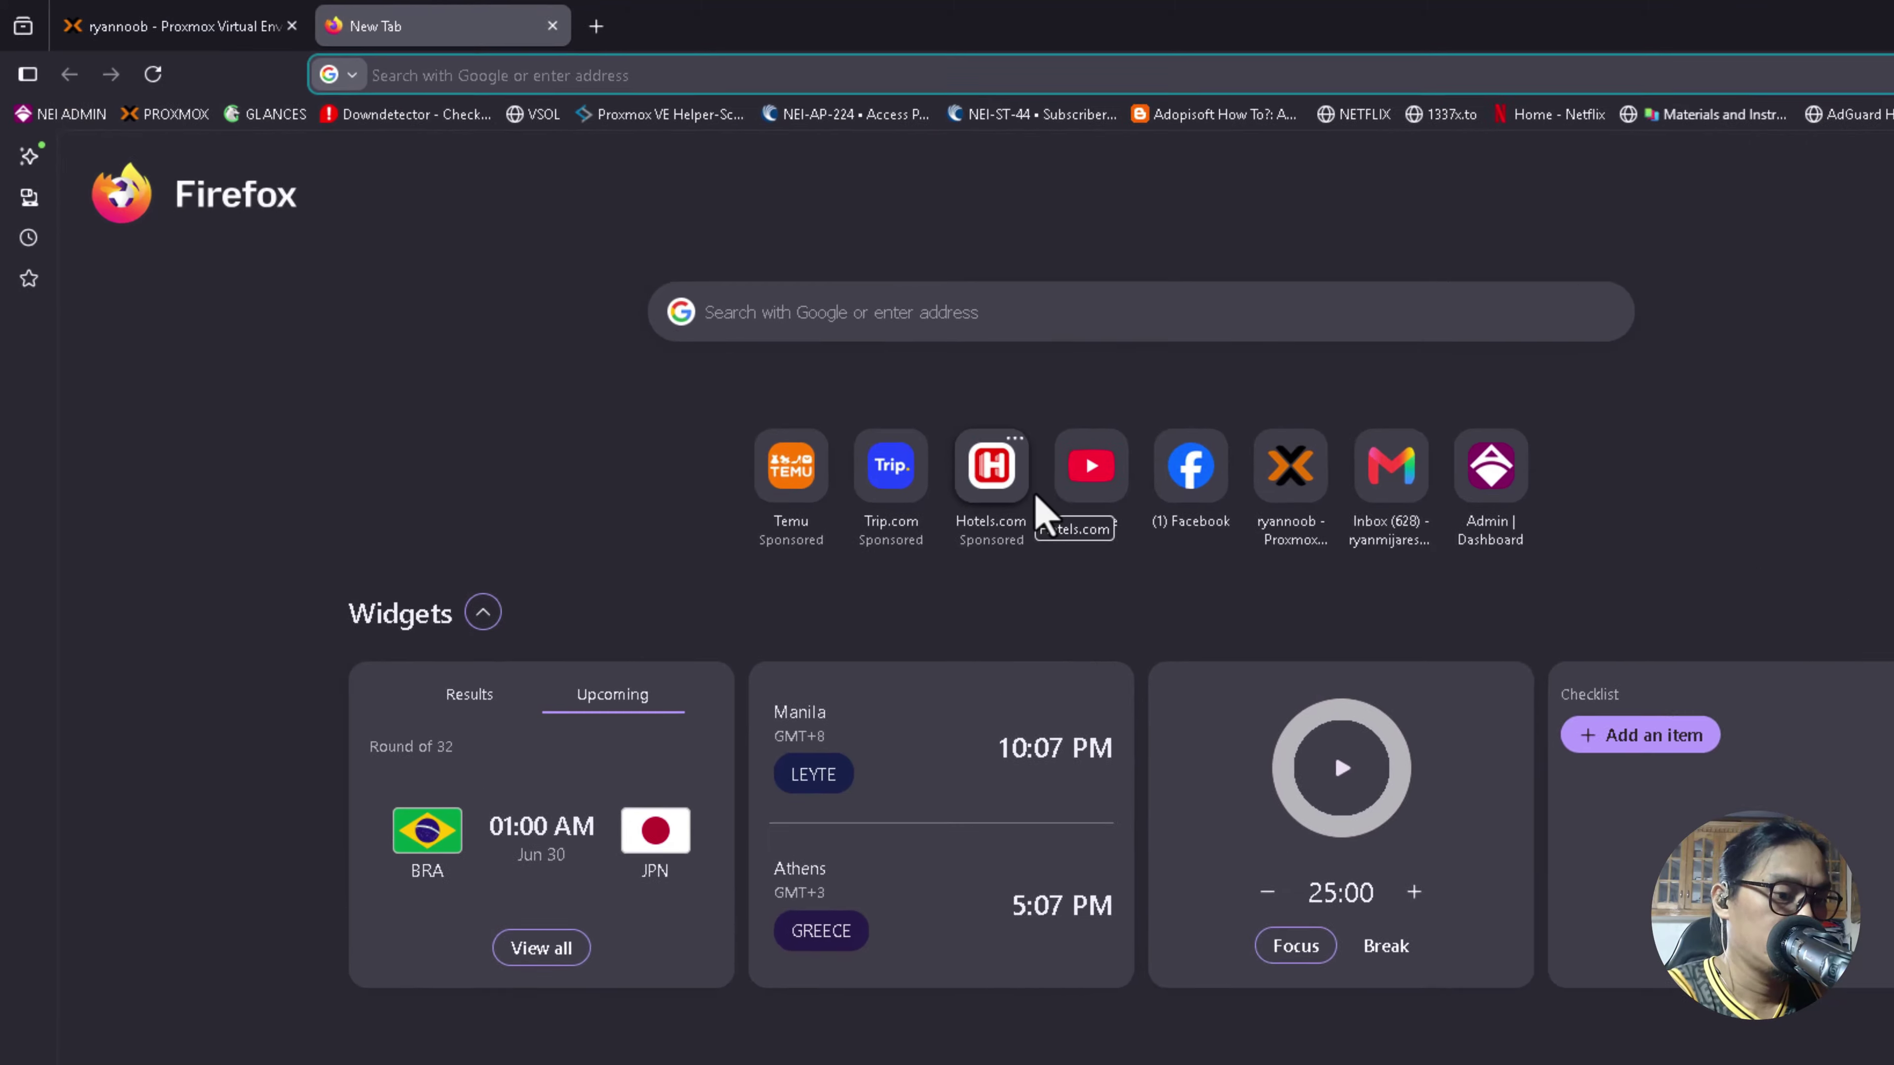
pyautogui.write('192.')
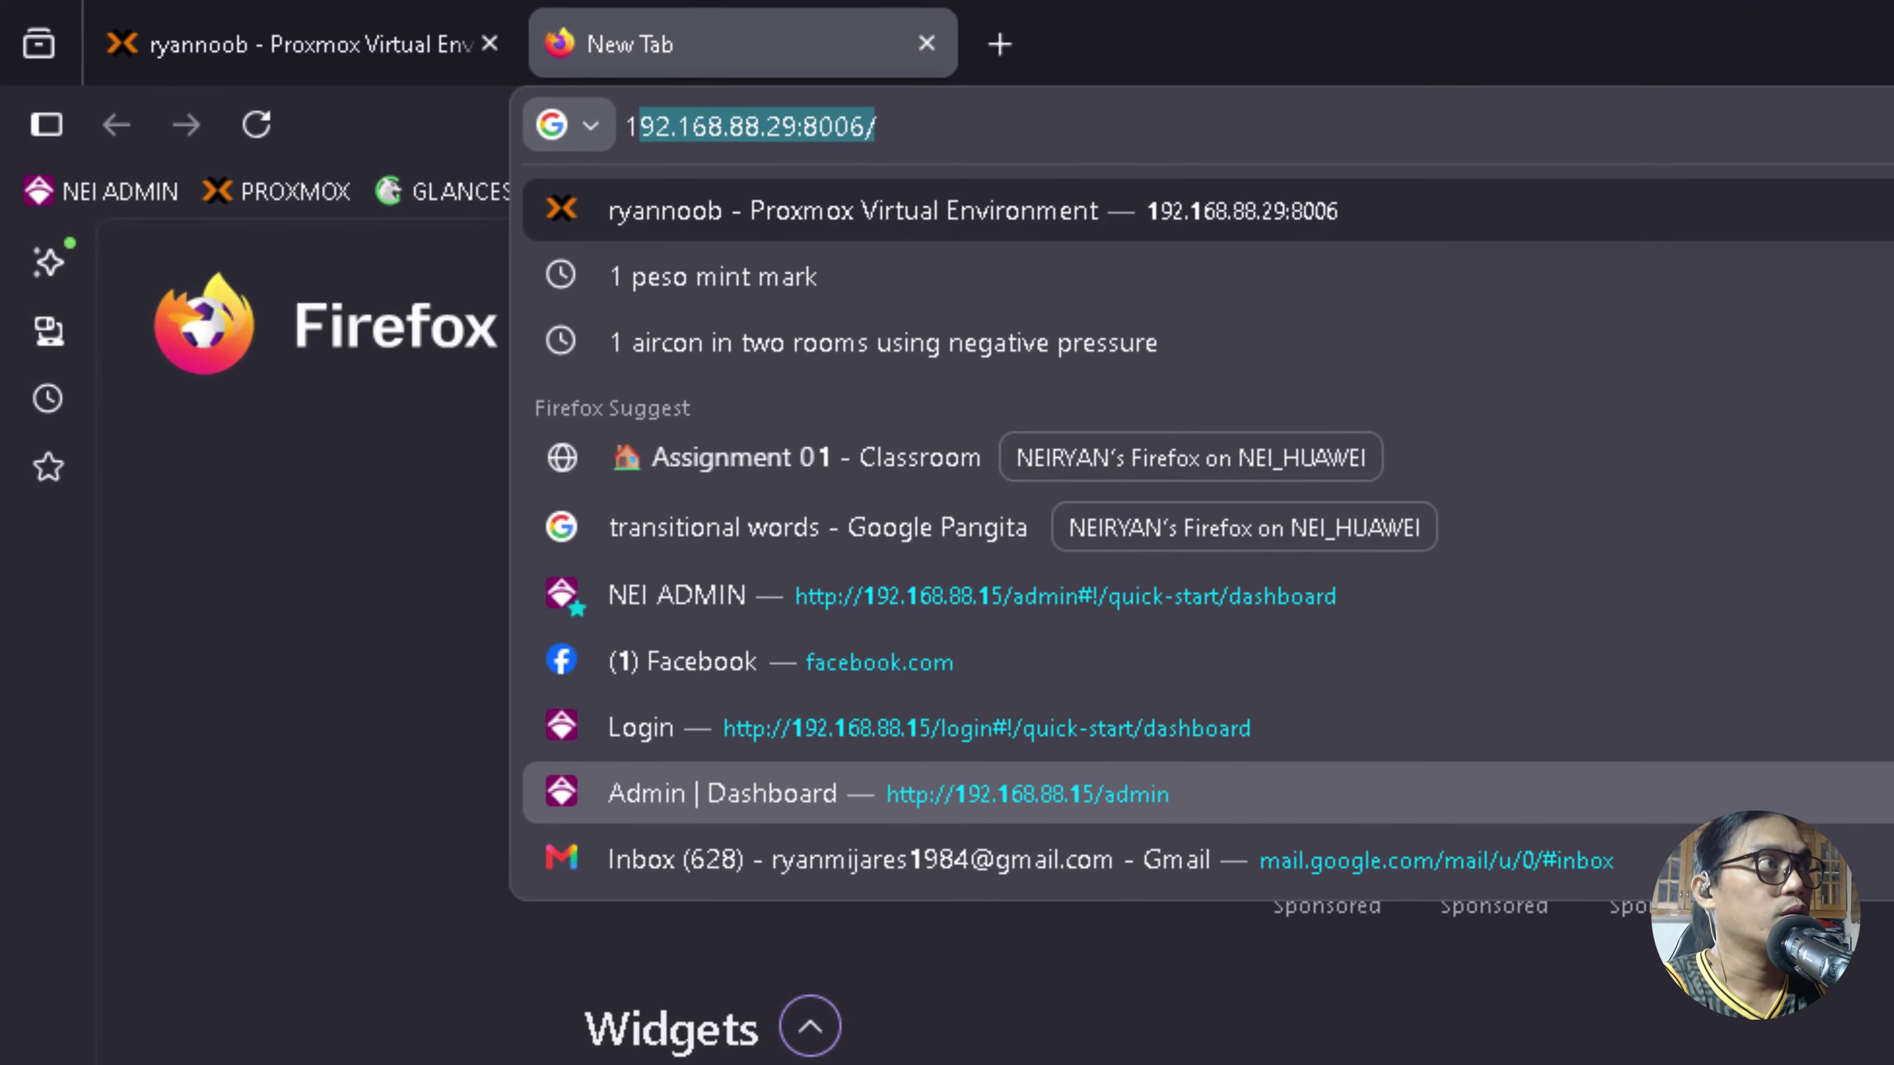
pyautogui.write('168')
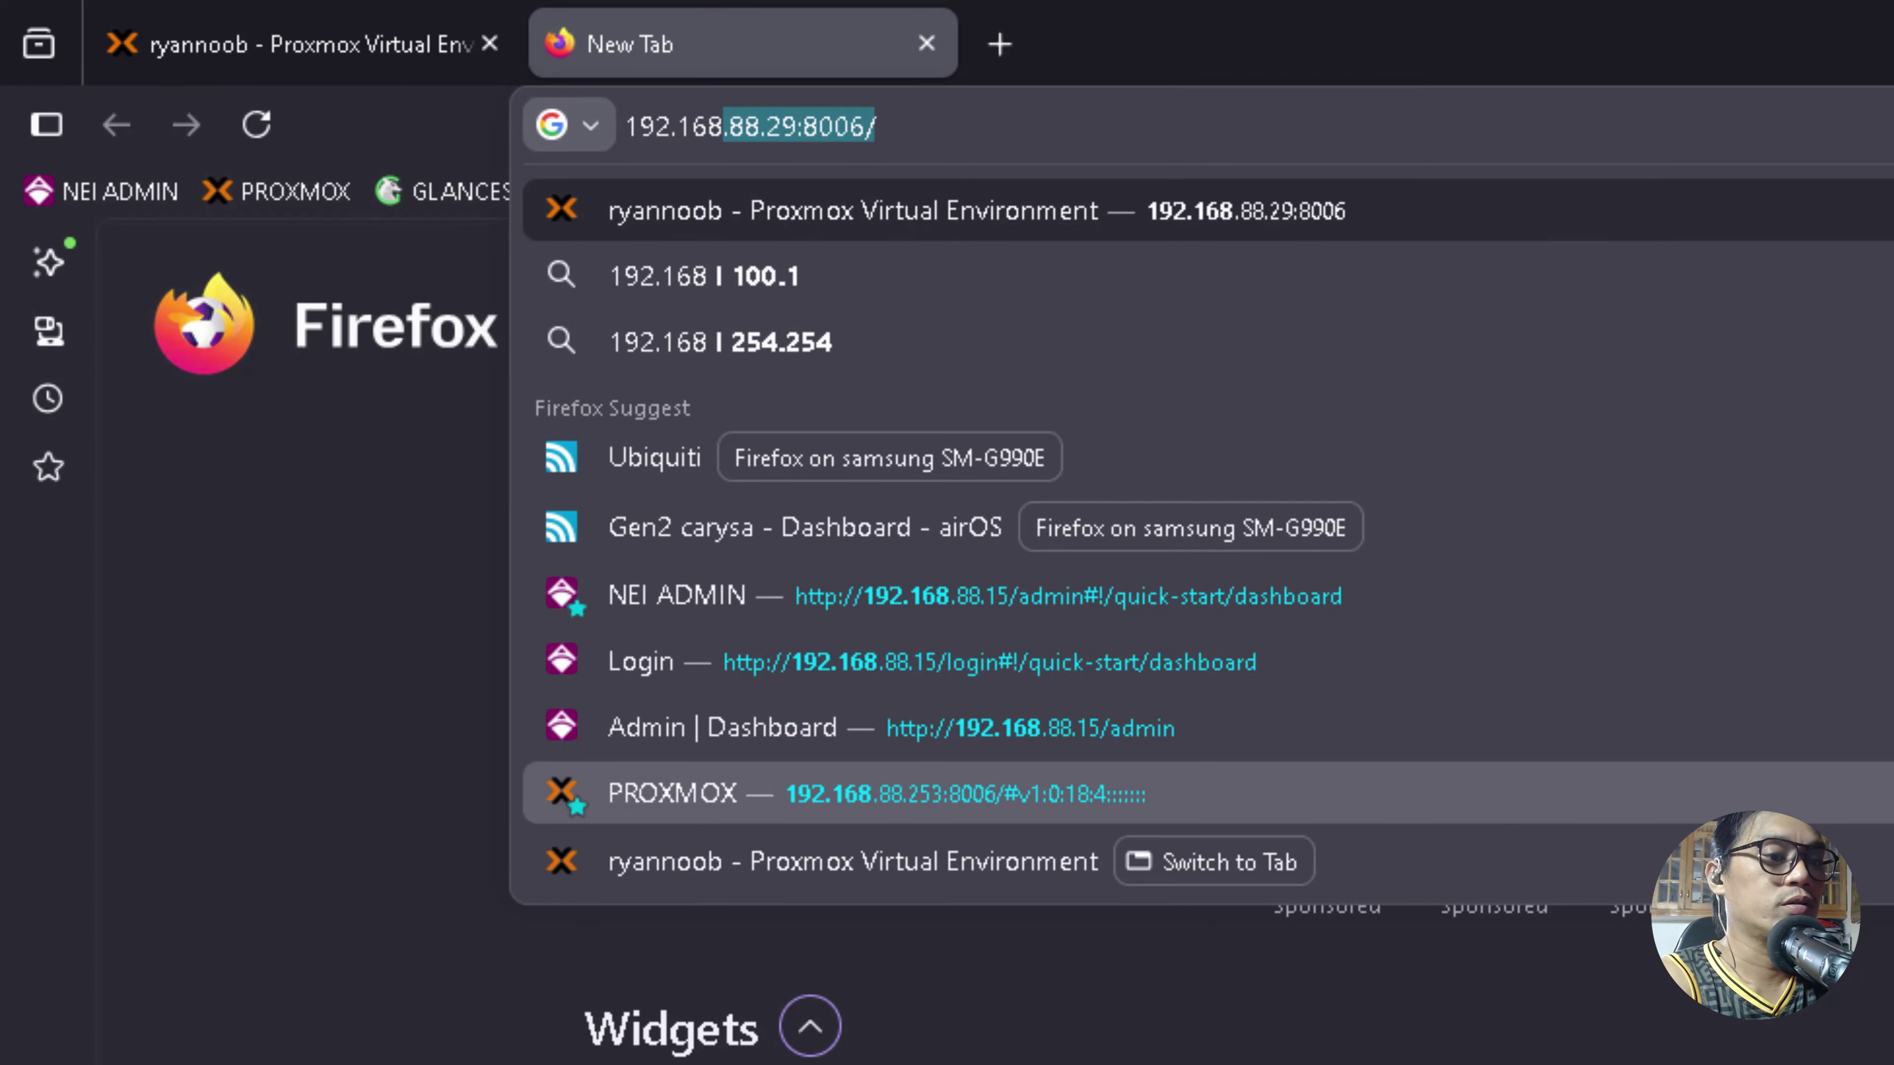
pyautogui.write('.88.')
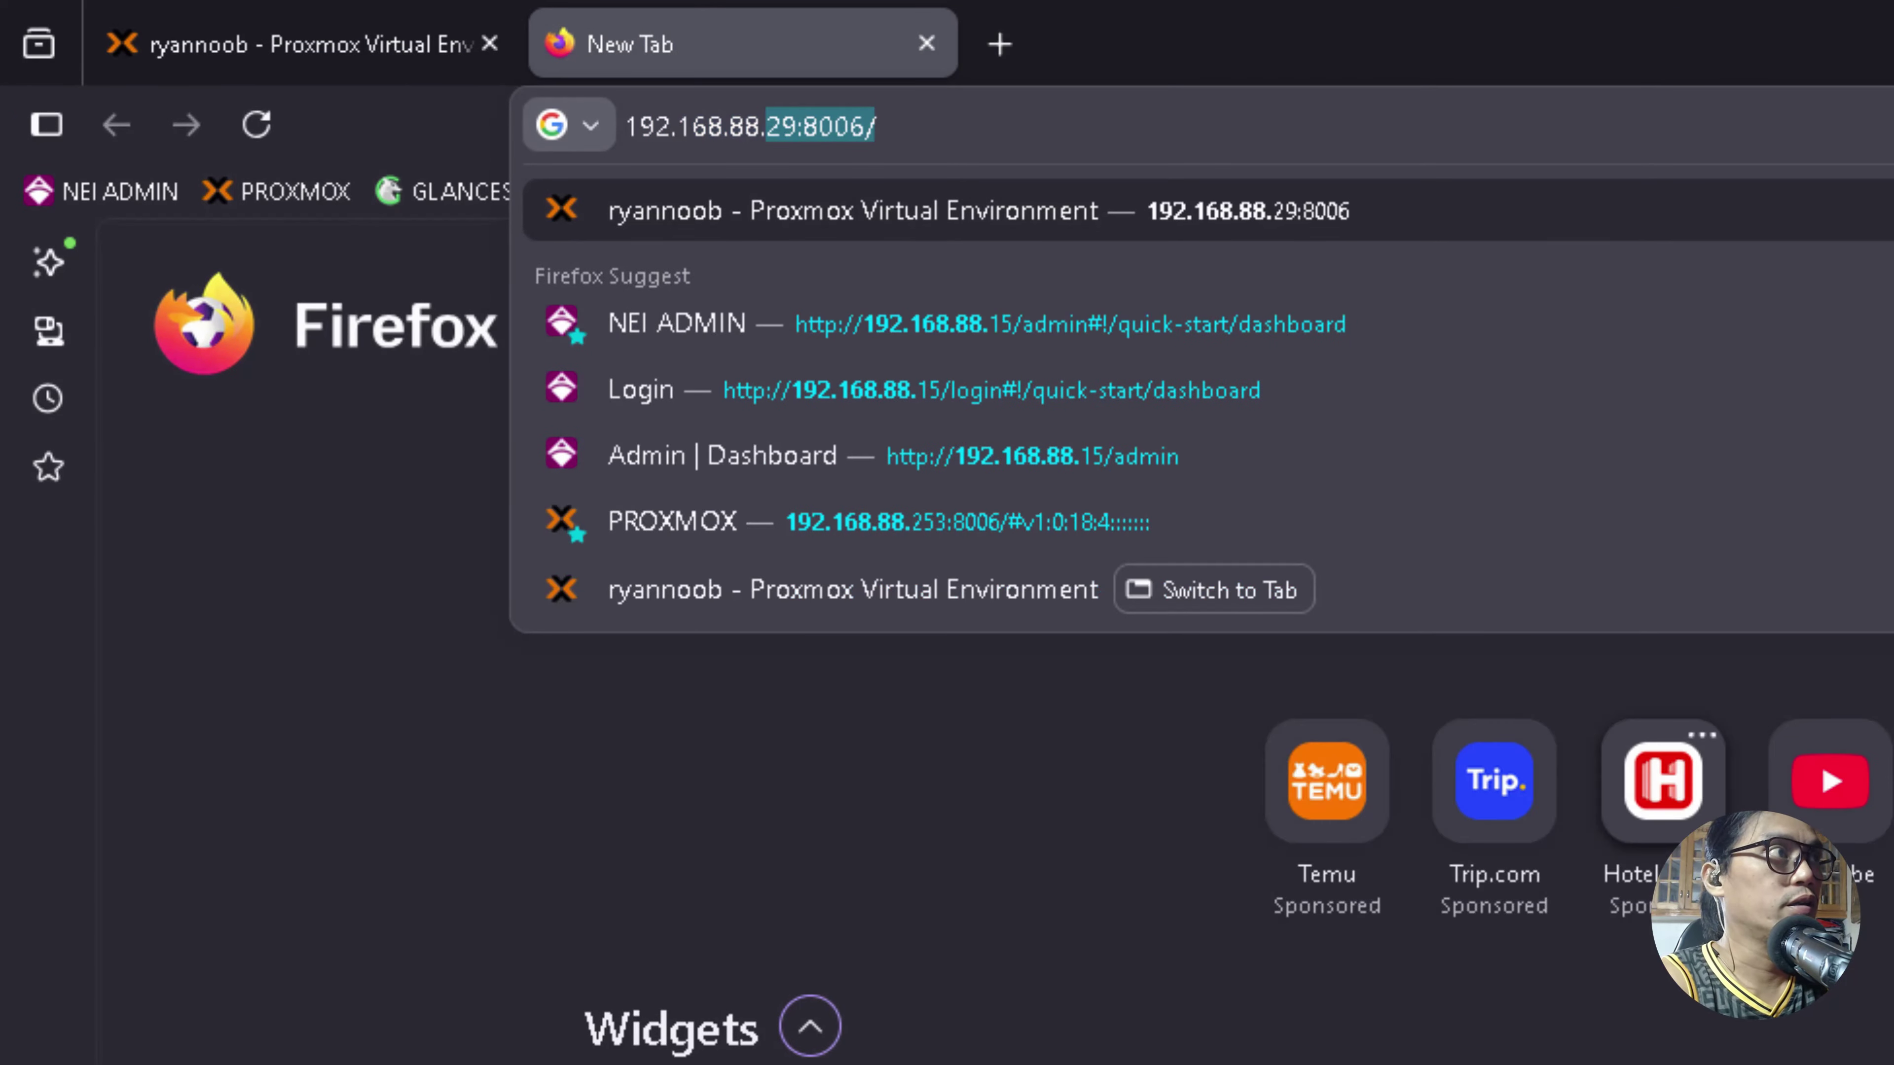
pyautogui.write('26')
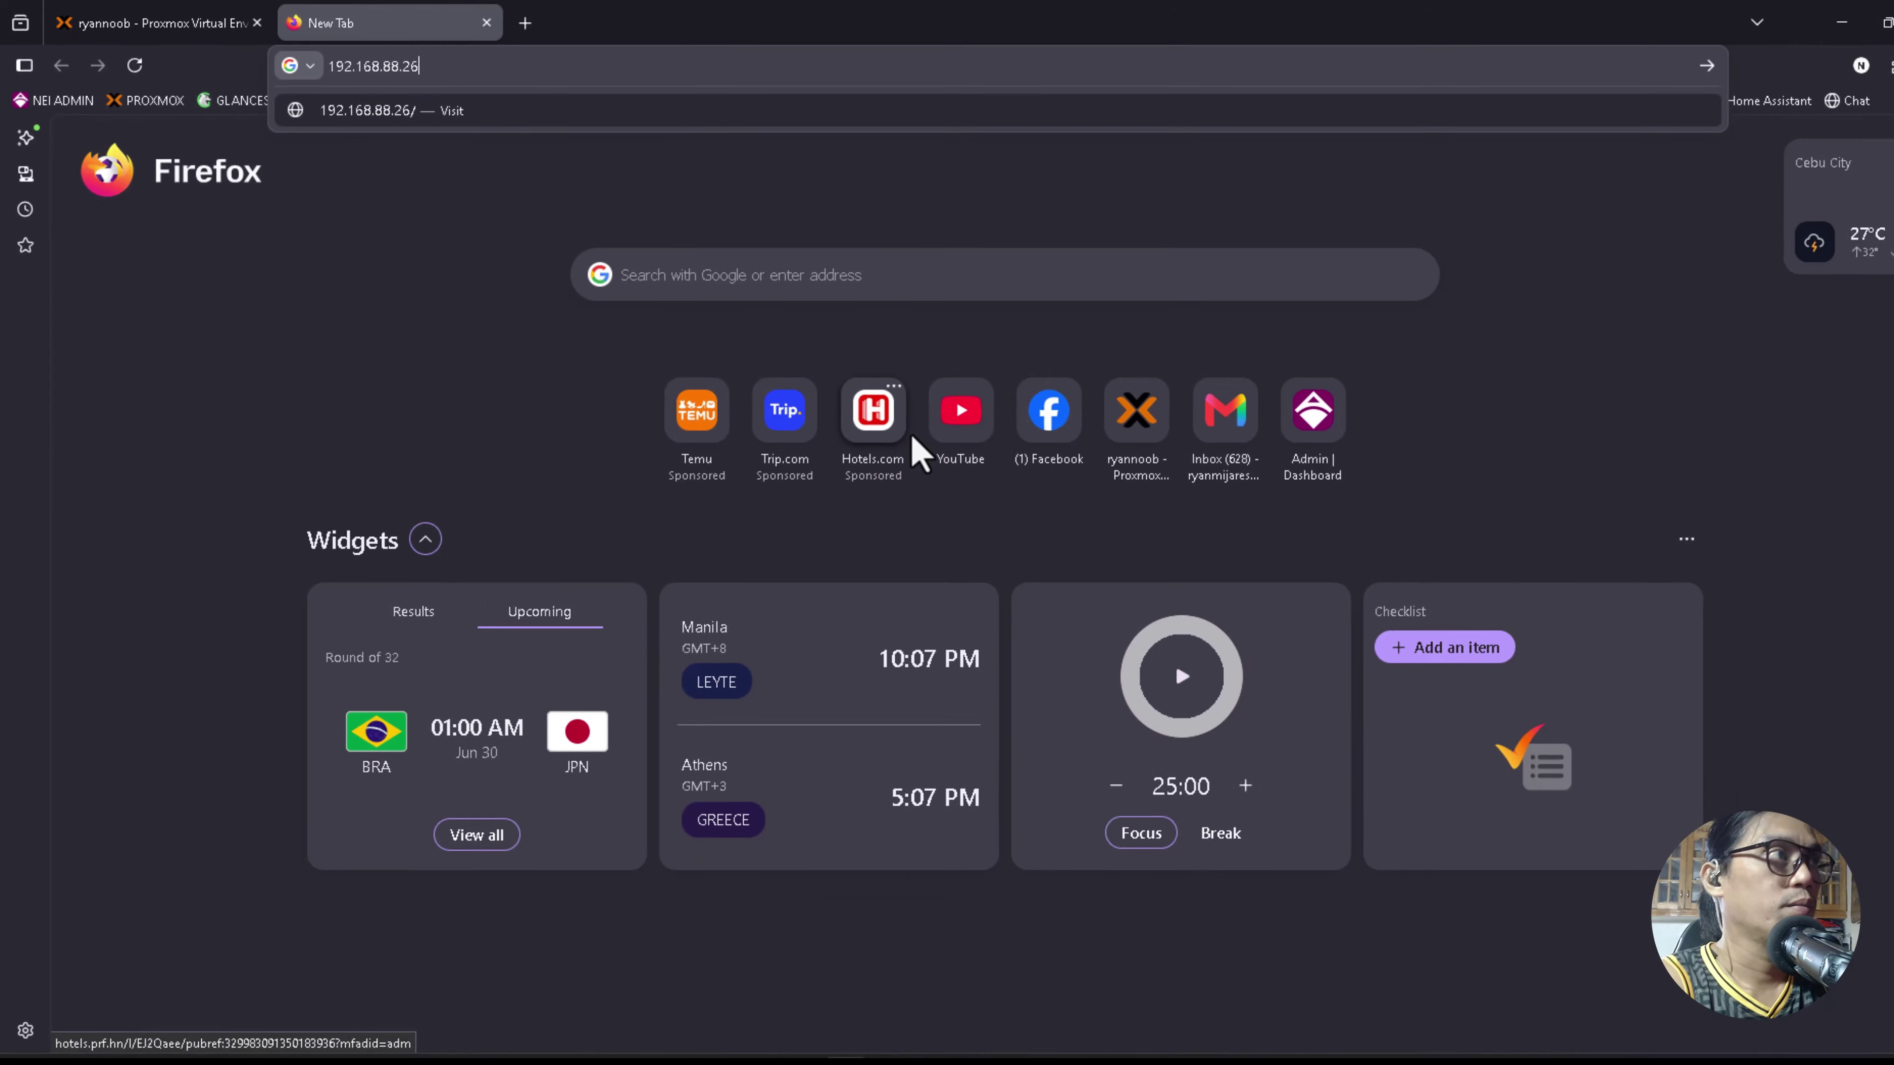
# Load the AdoPiSoft admin page and save the new admin account password, declining browser password storage.
pyautogui.press('Return')
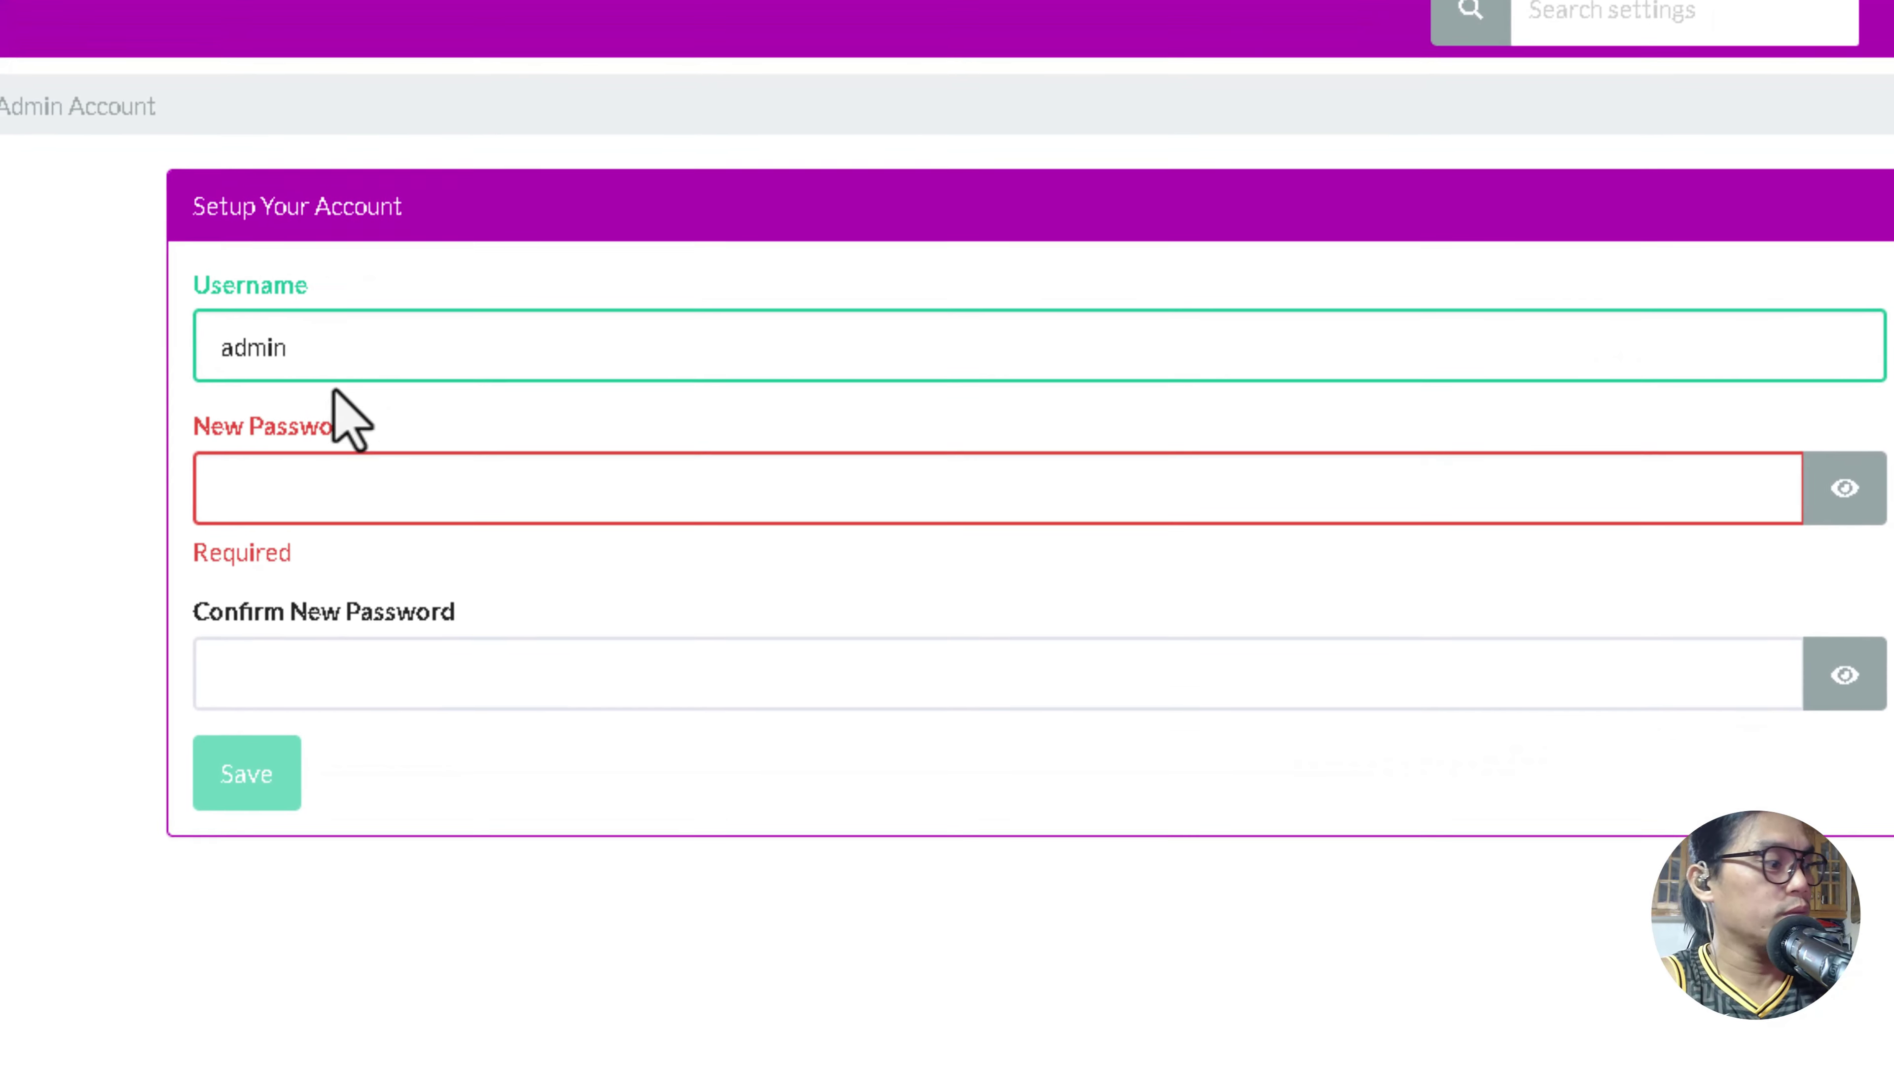
pyautogui.click(329, 486)
pyautogui.write('ad')
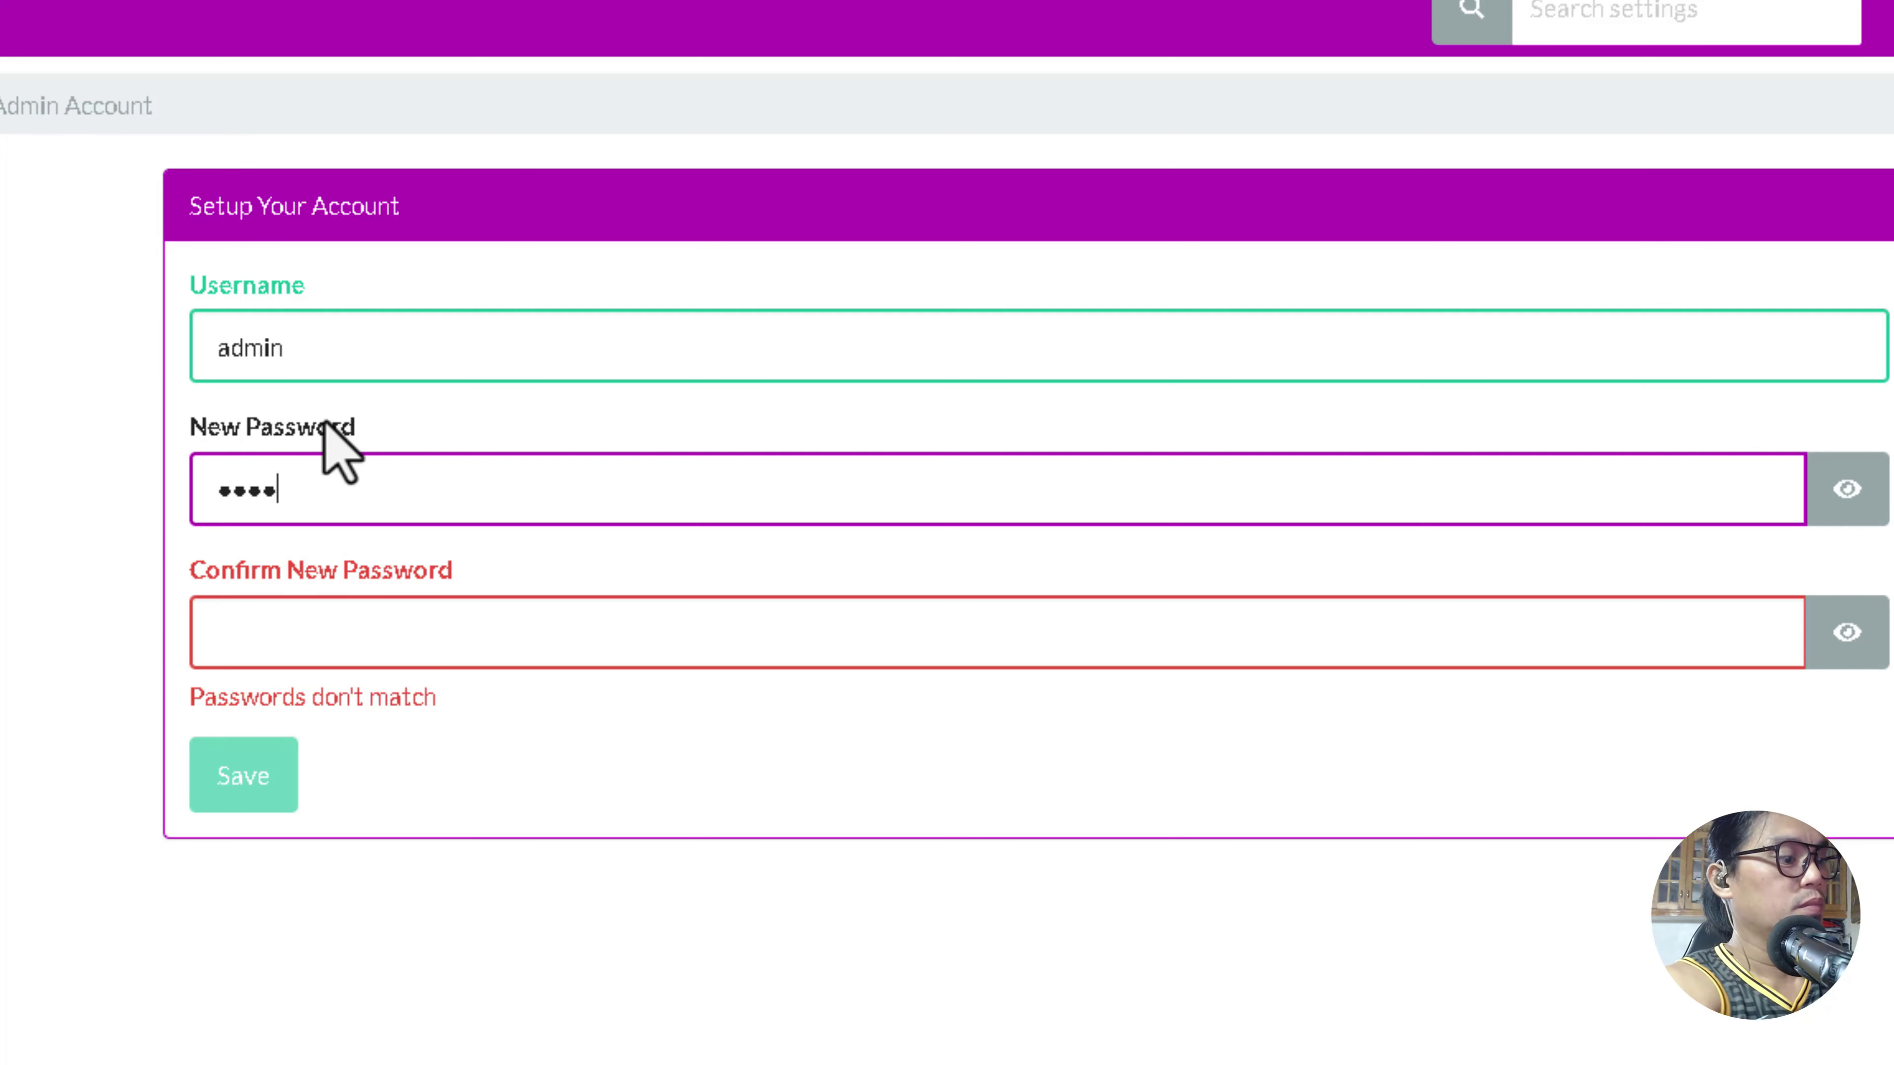
pyautogui.press('Tab')
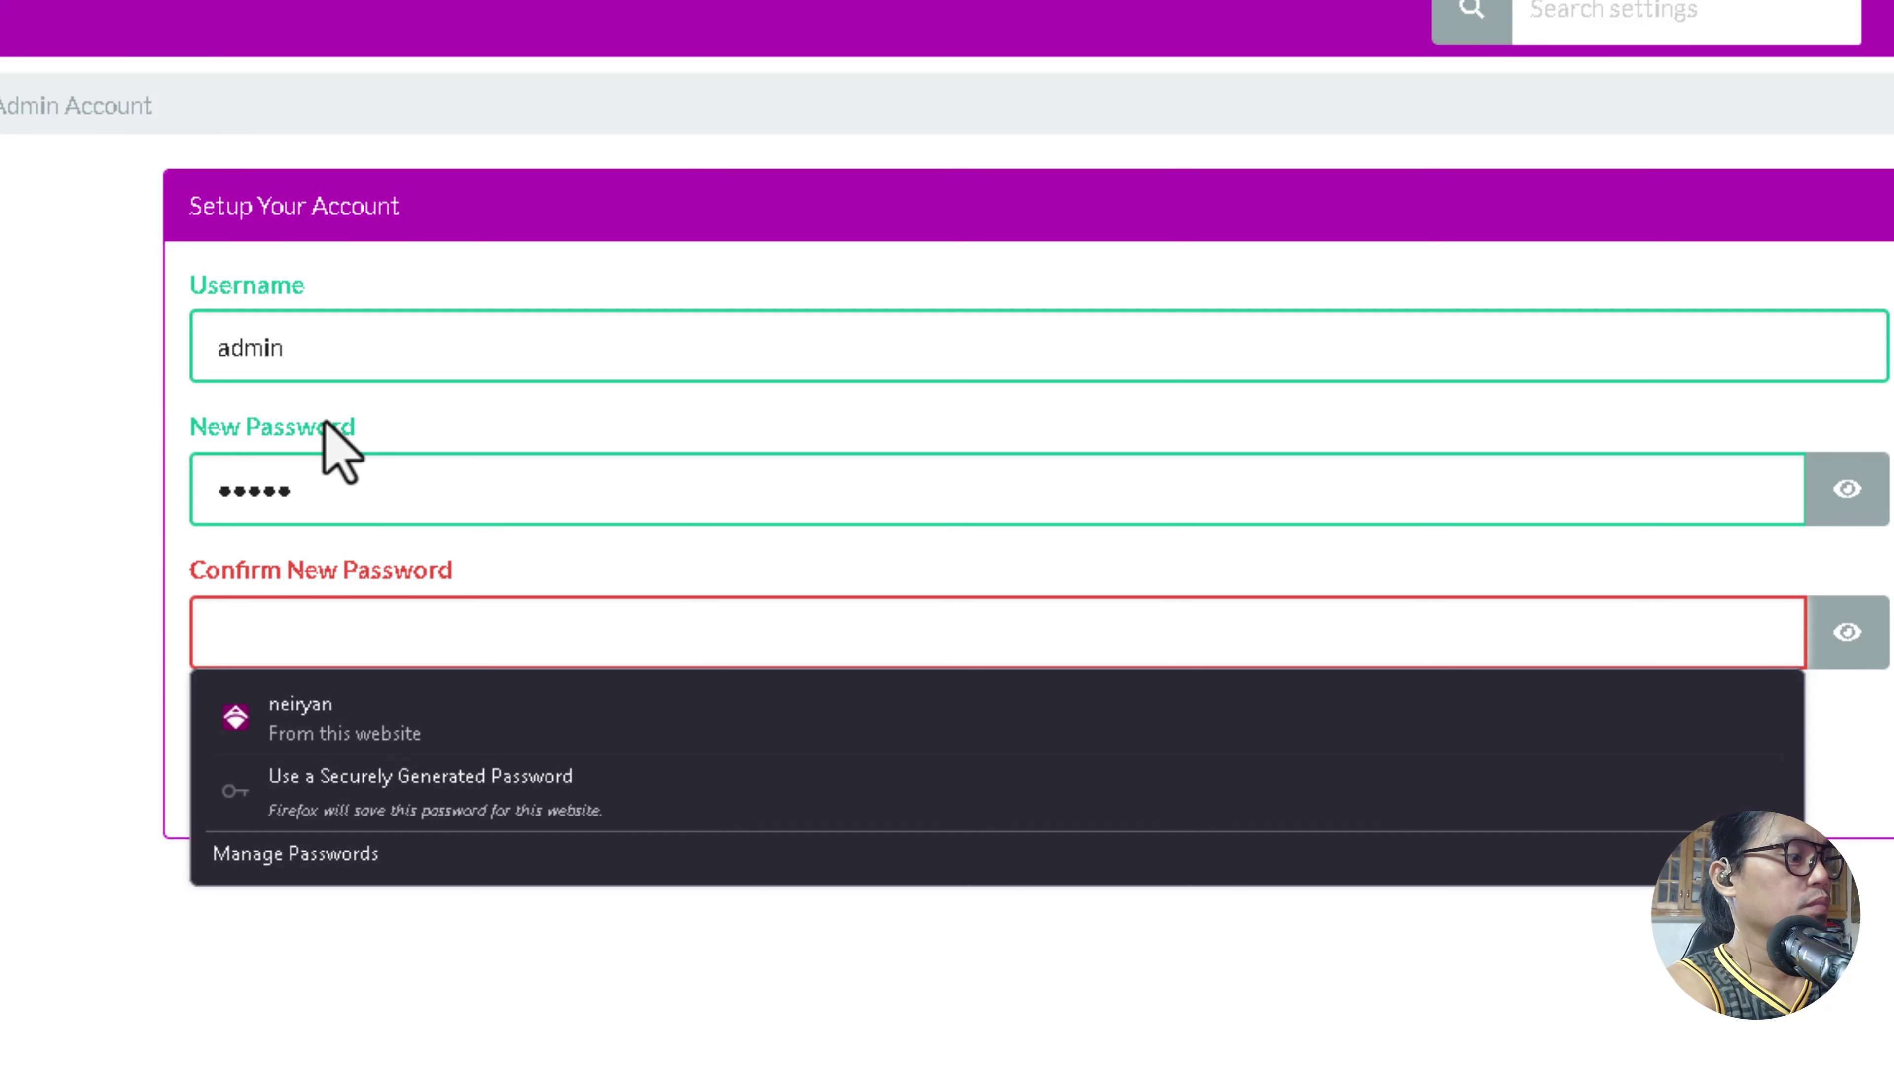
pyautogui.write('admin')
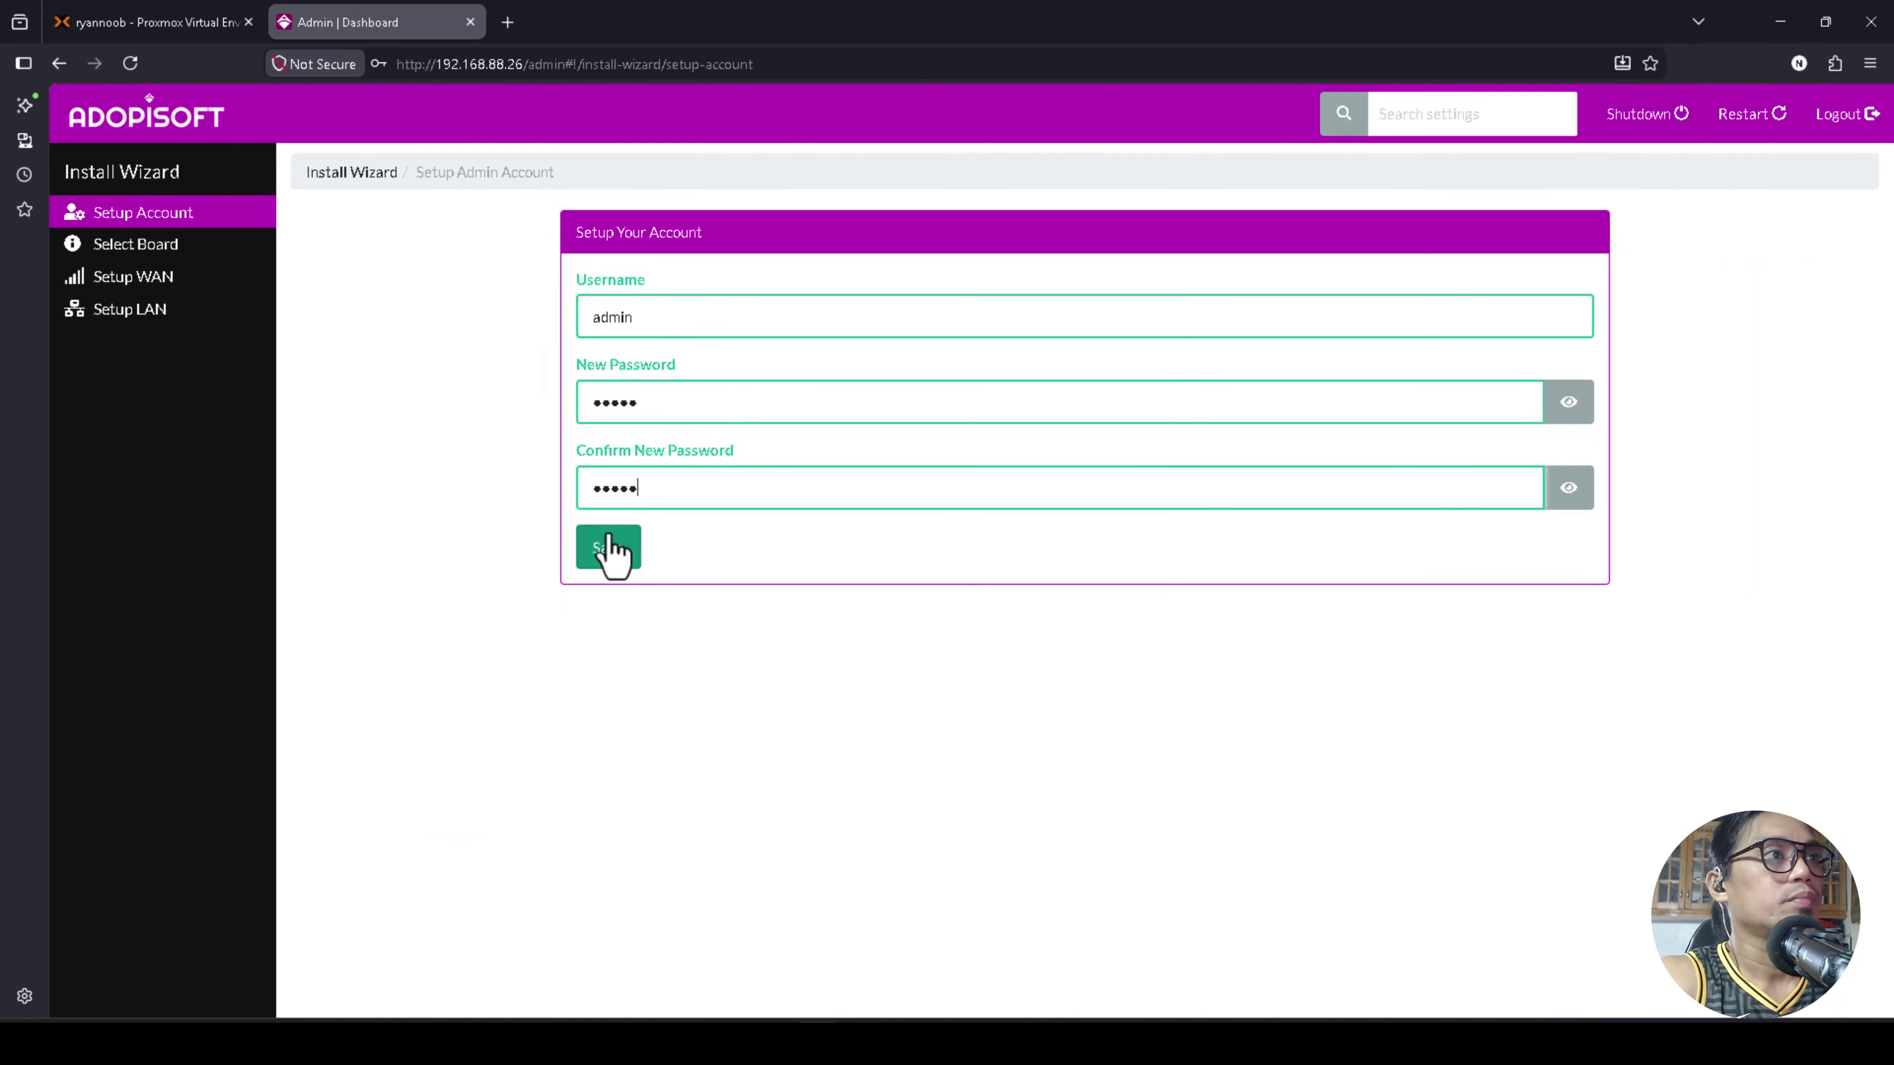
pyautogui.click(608, 548)
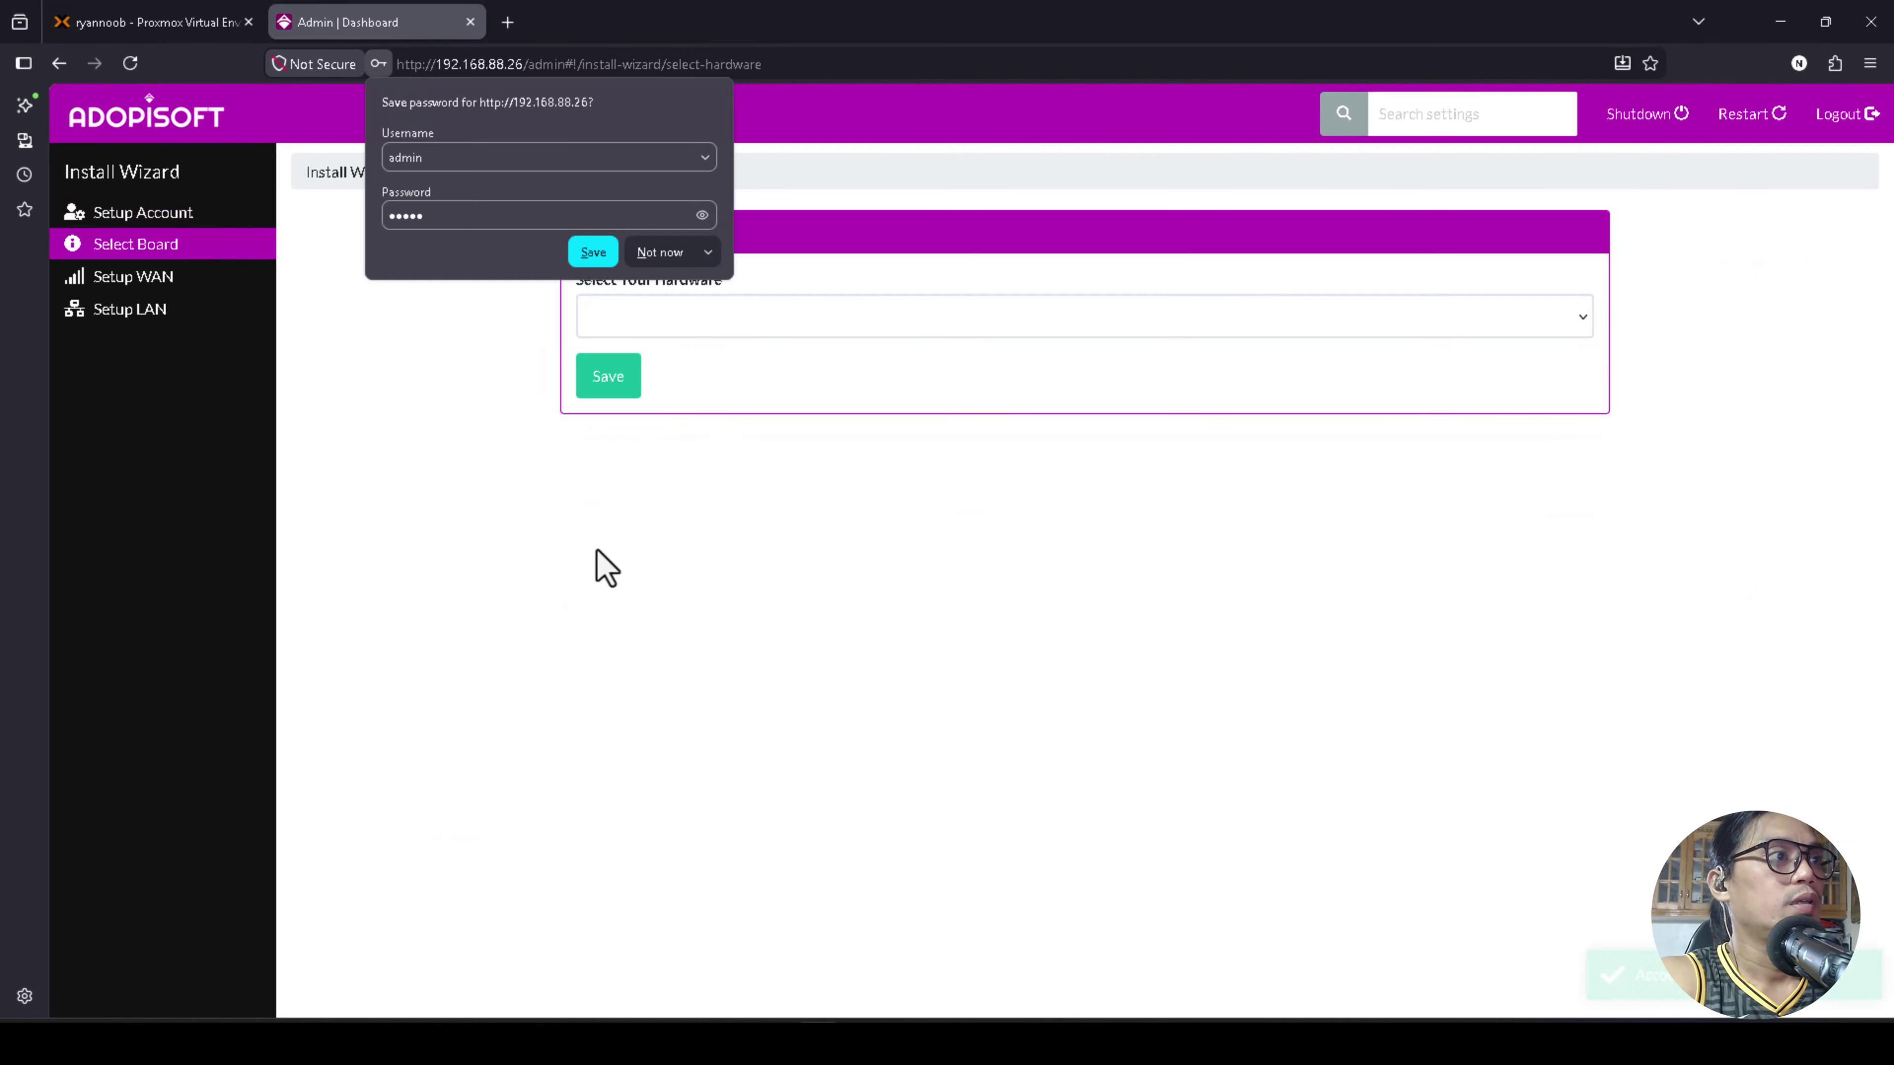
pyautogui.click(656, 257)
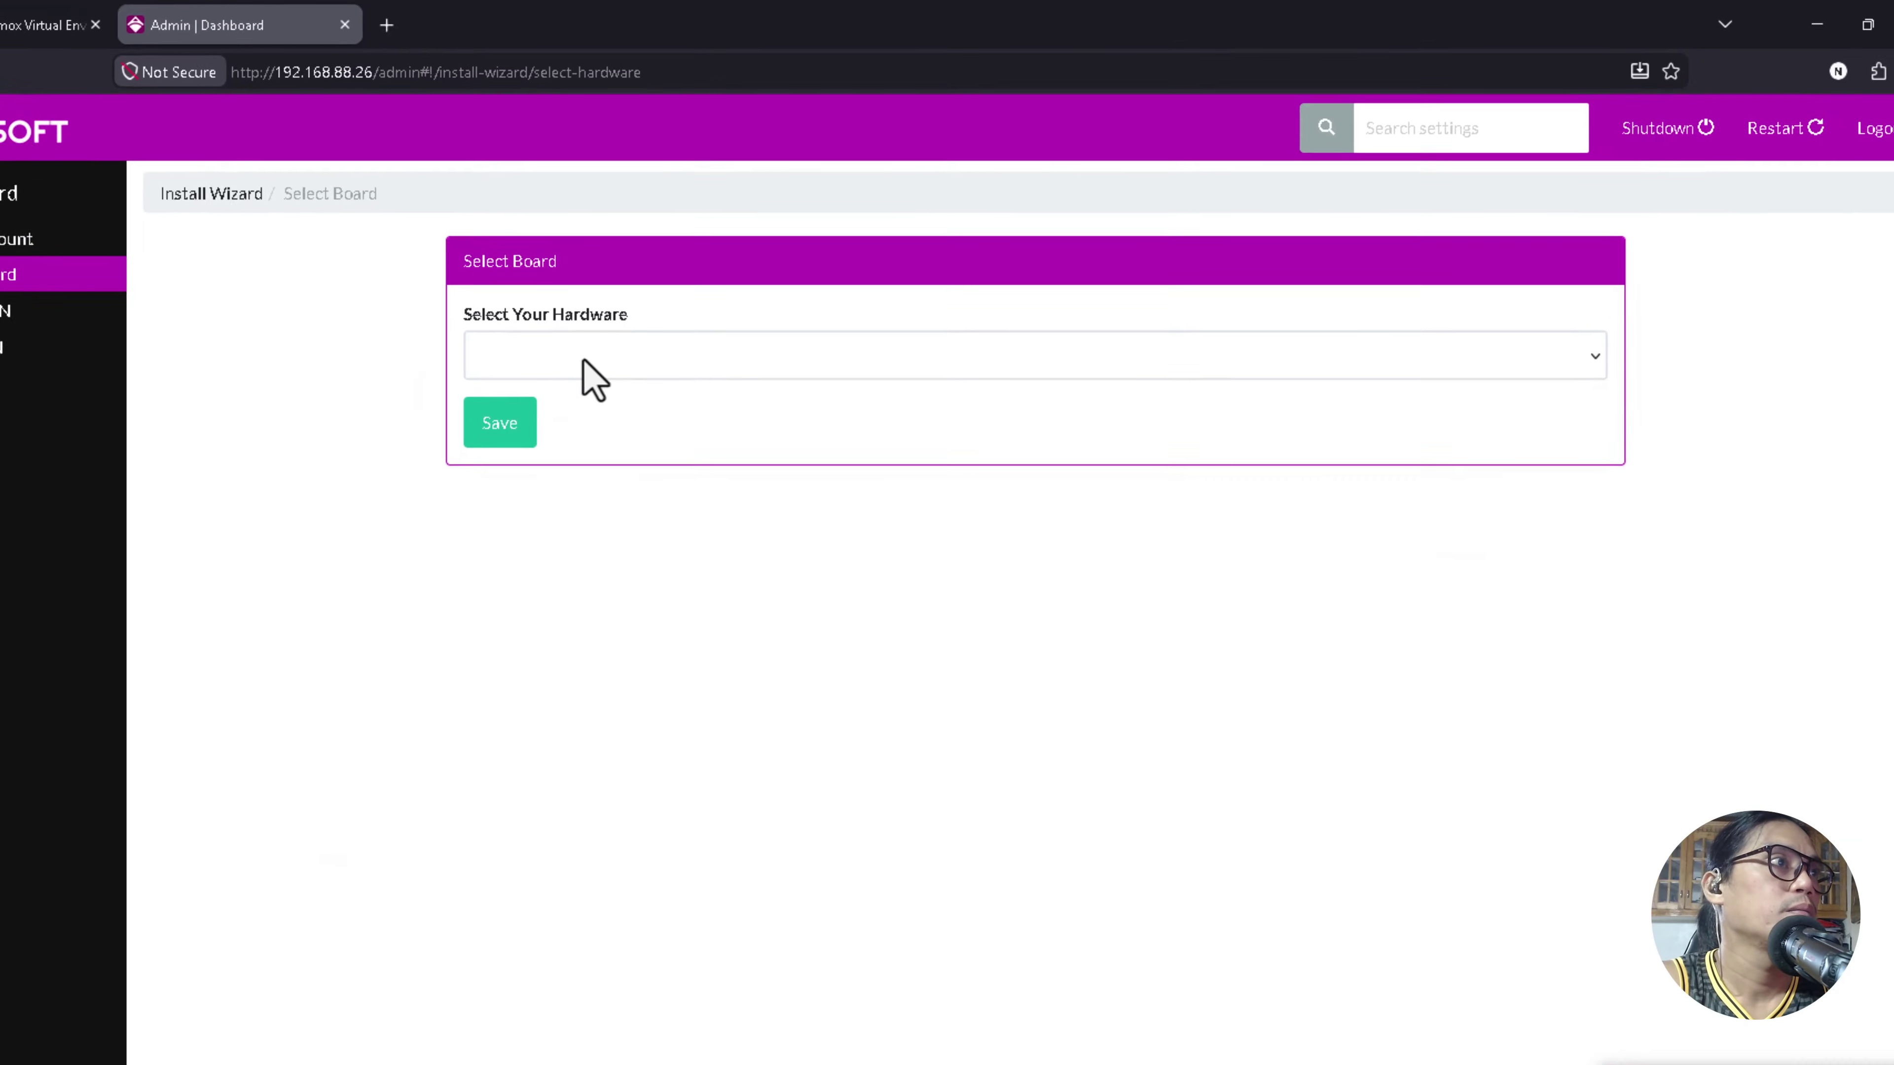
# Choose Generic x64 Machine as the hardware board and save it.
pyautogui.click(636, 406)
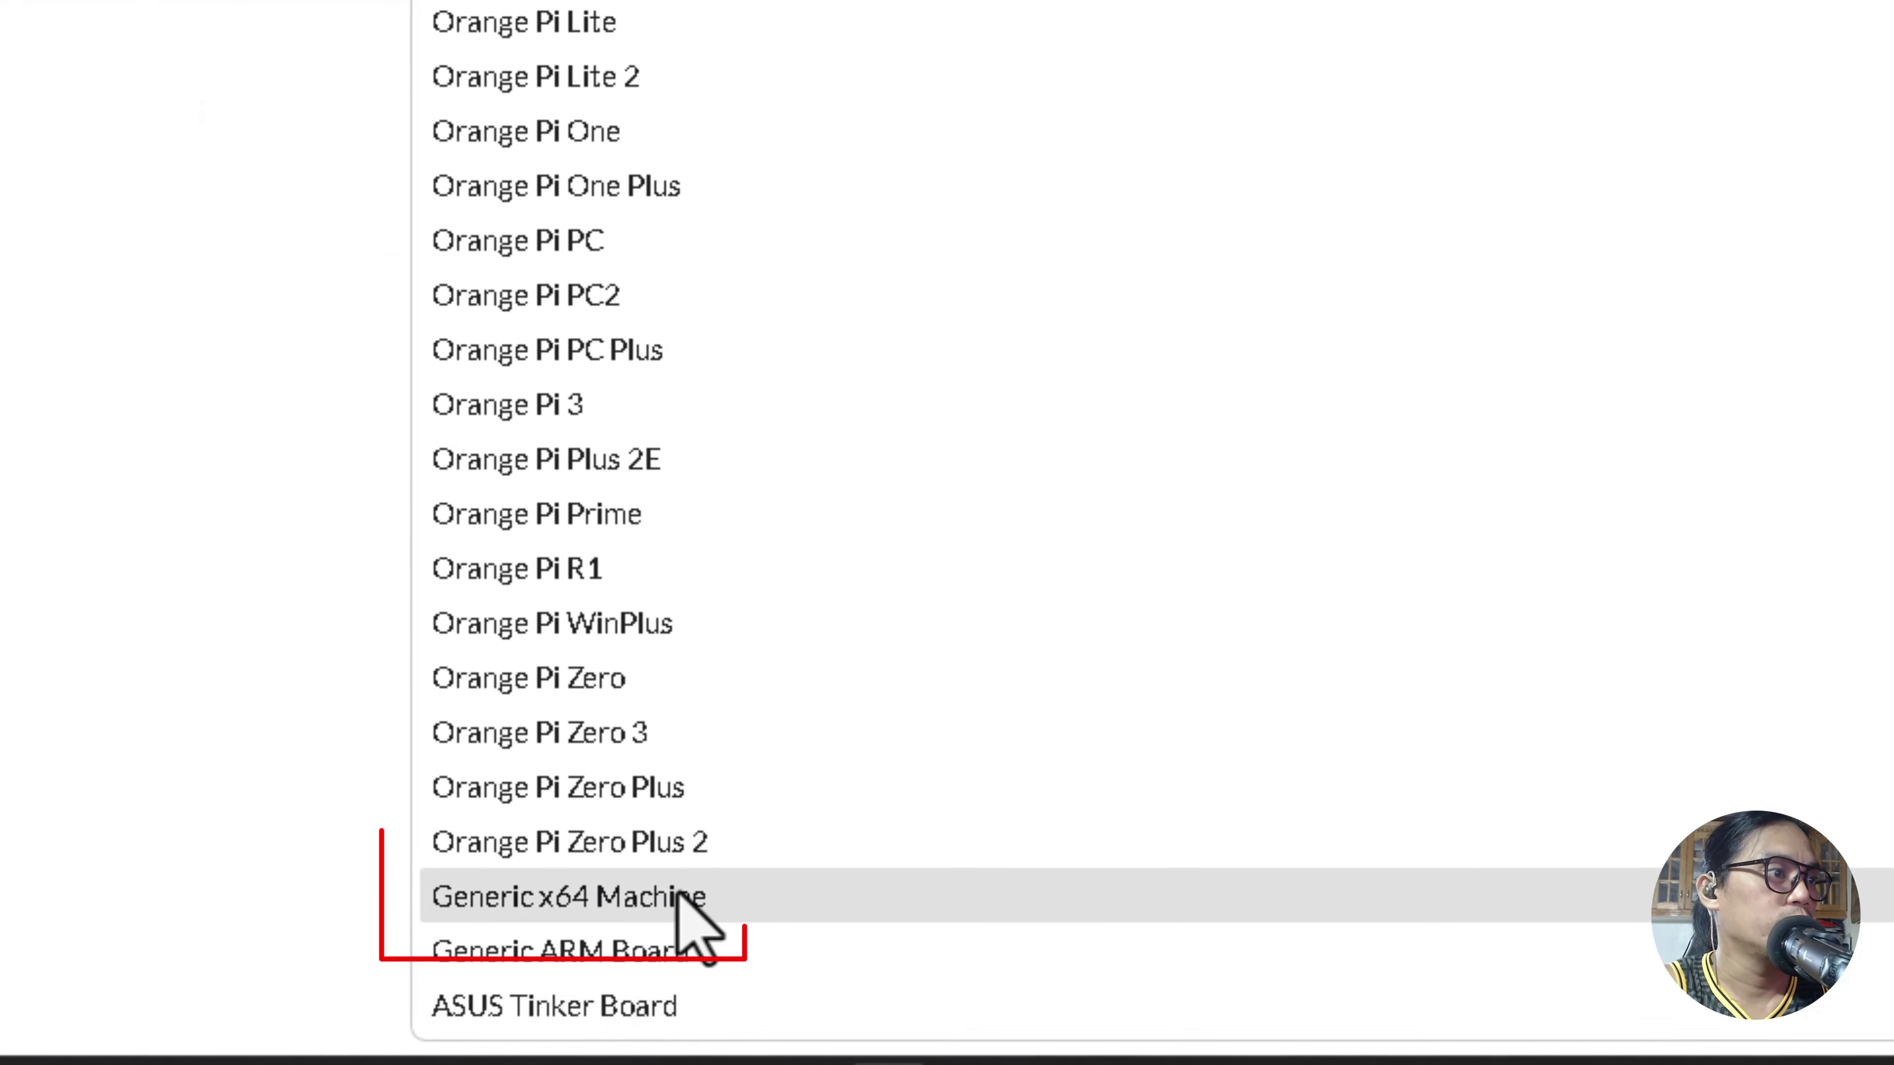
pyautogui.click(565, 914)
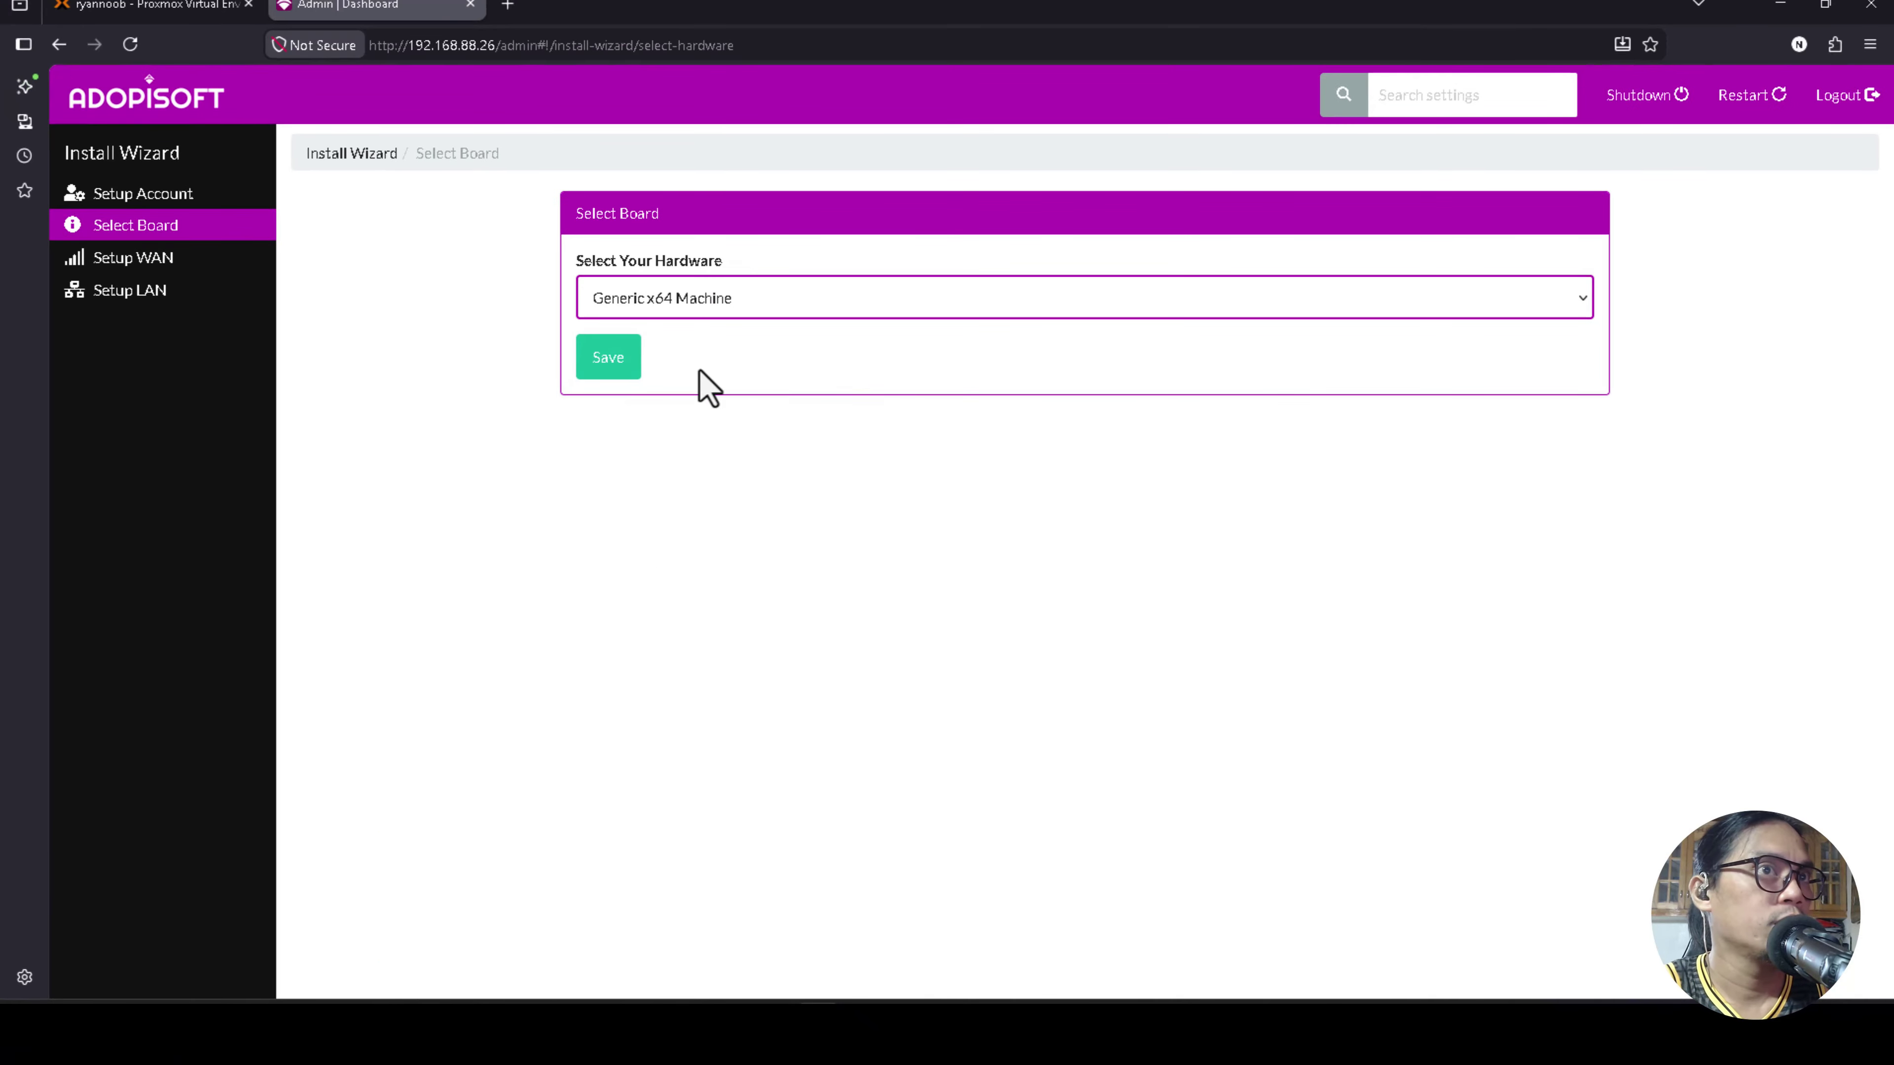
pyautogui.click(589, 367)
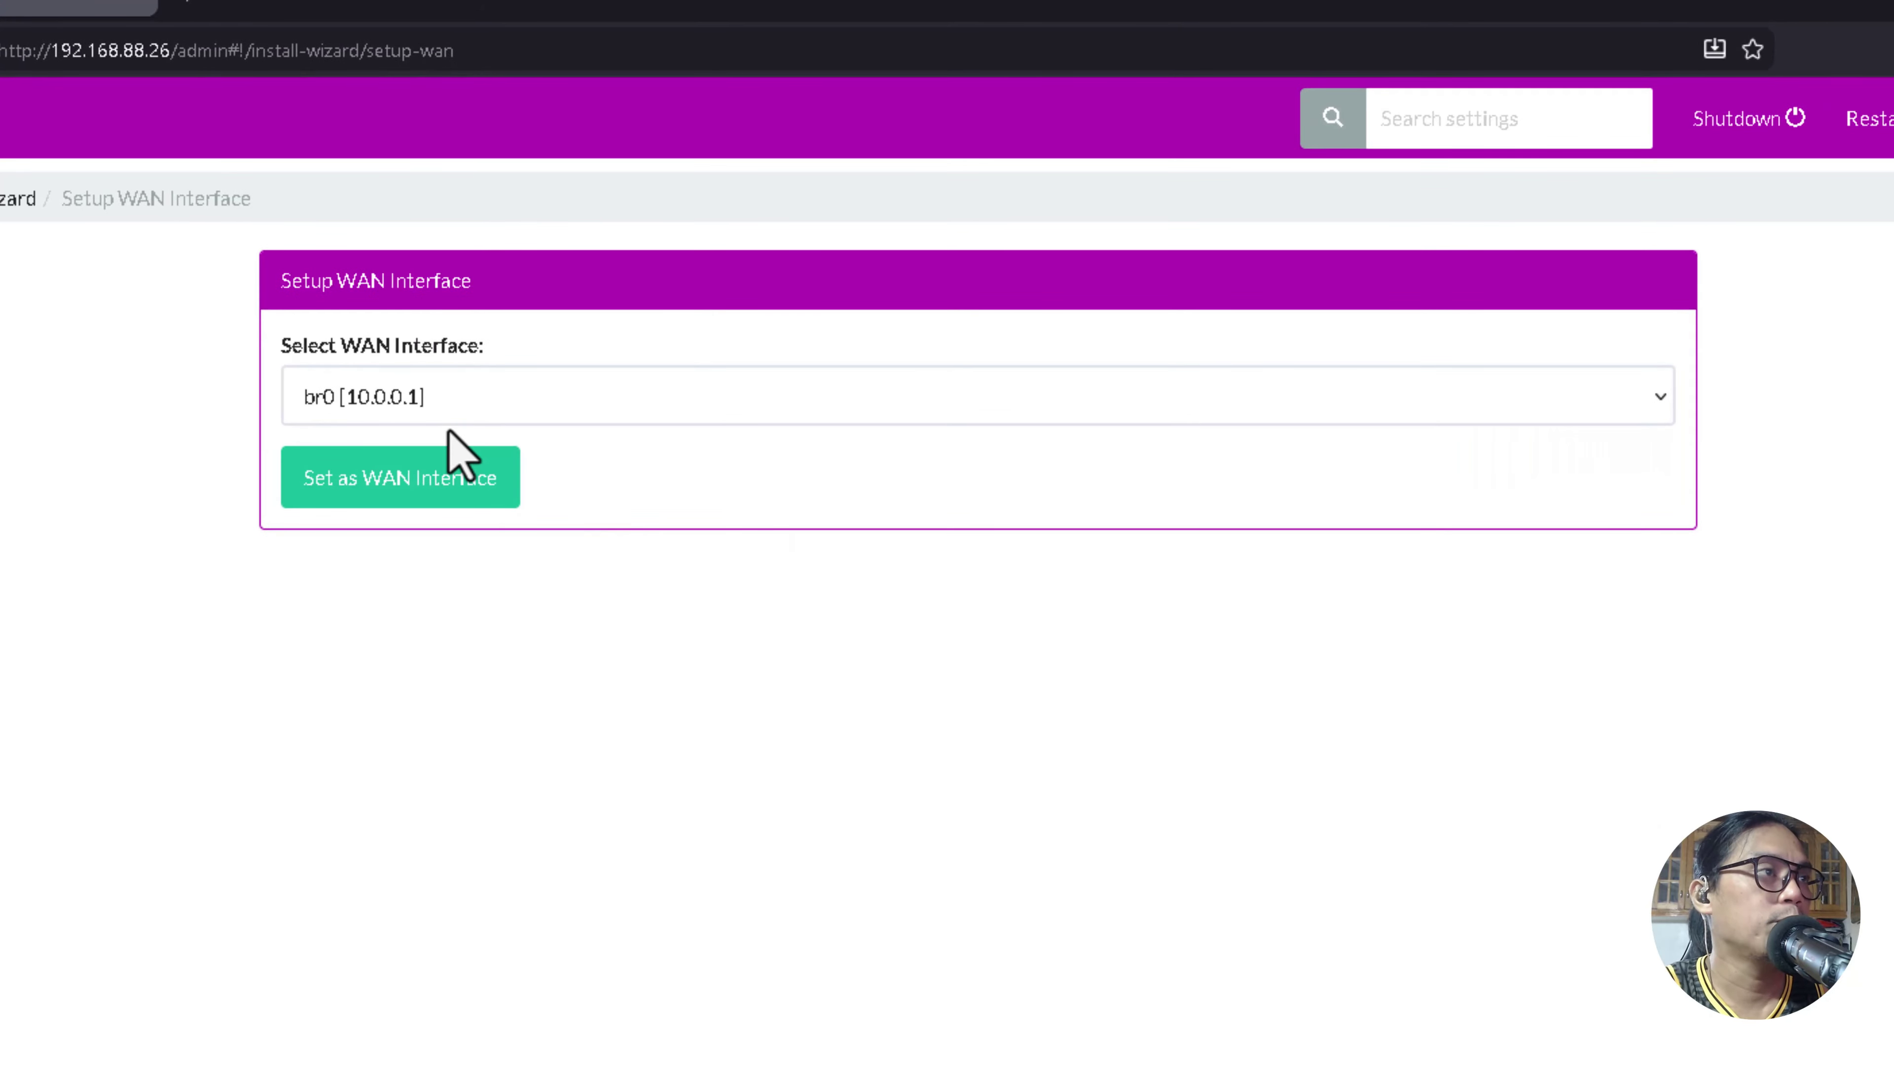
# Select ens18 [192.168.88.26] as the WAN interface and load its configuration.
pyautogui.click(462, 403)
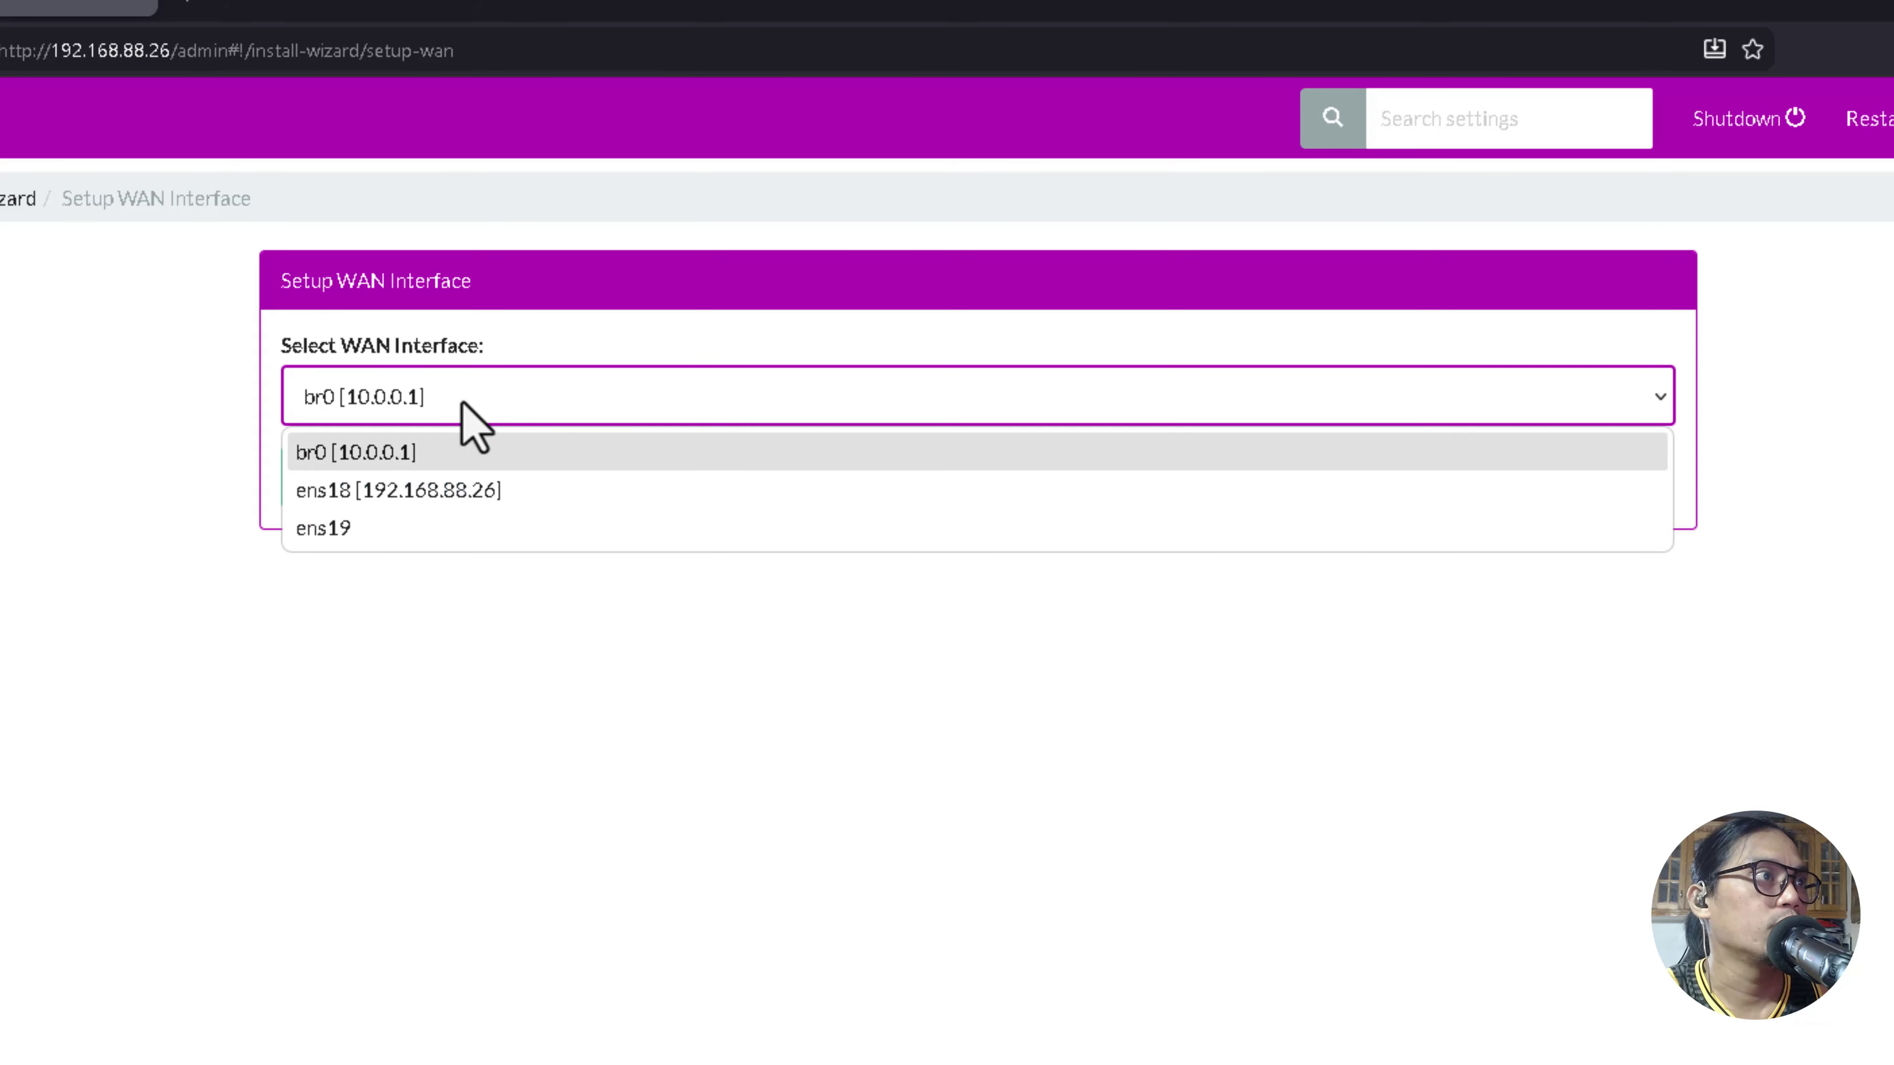
pyautogui.click(456, 358)
pyautogui.click(478, 419)
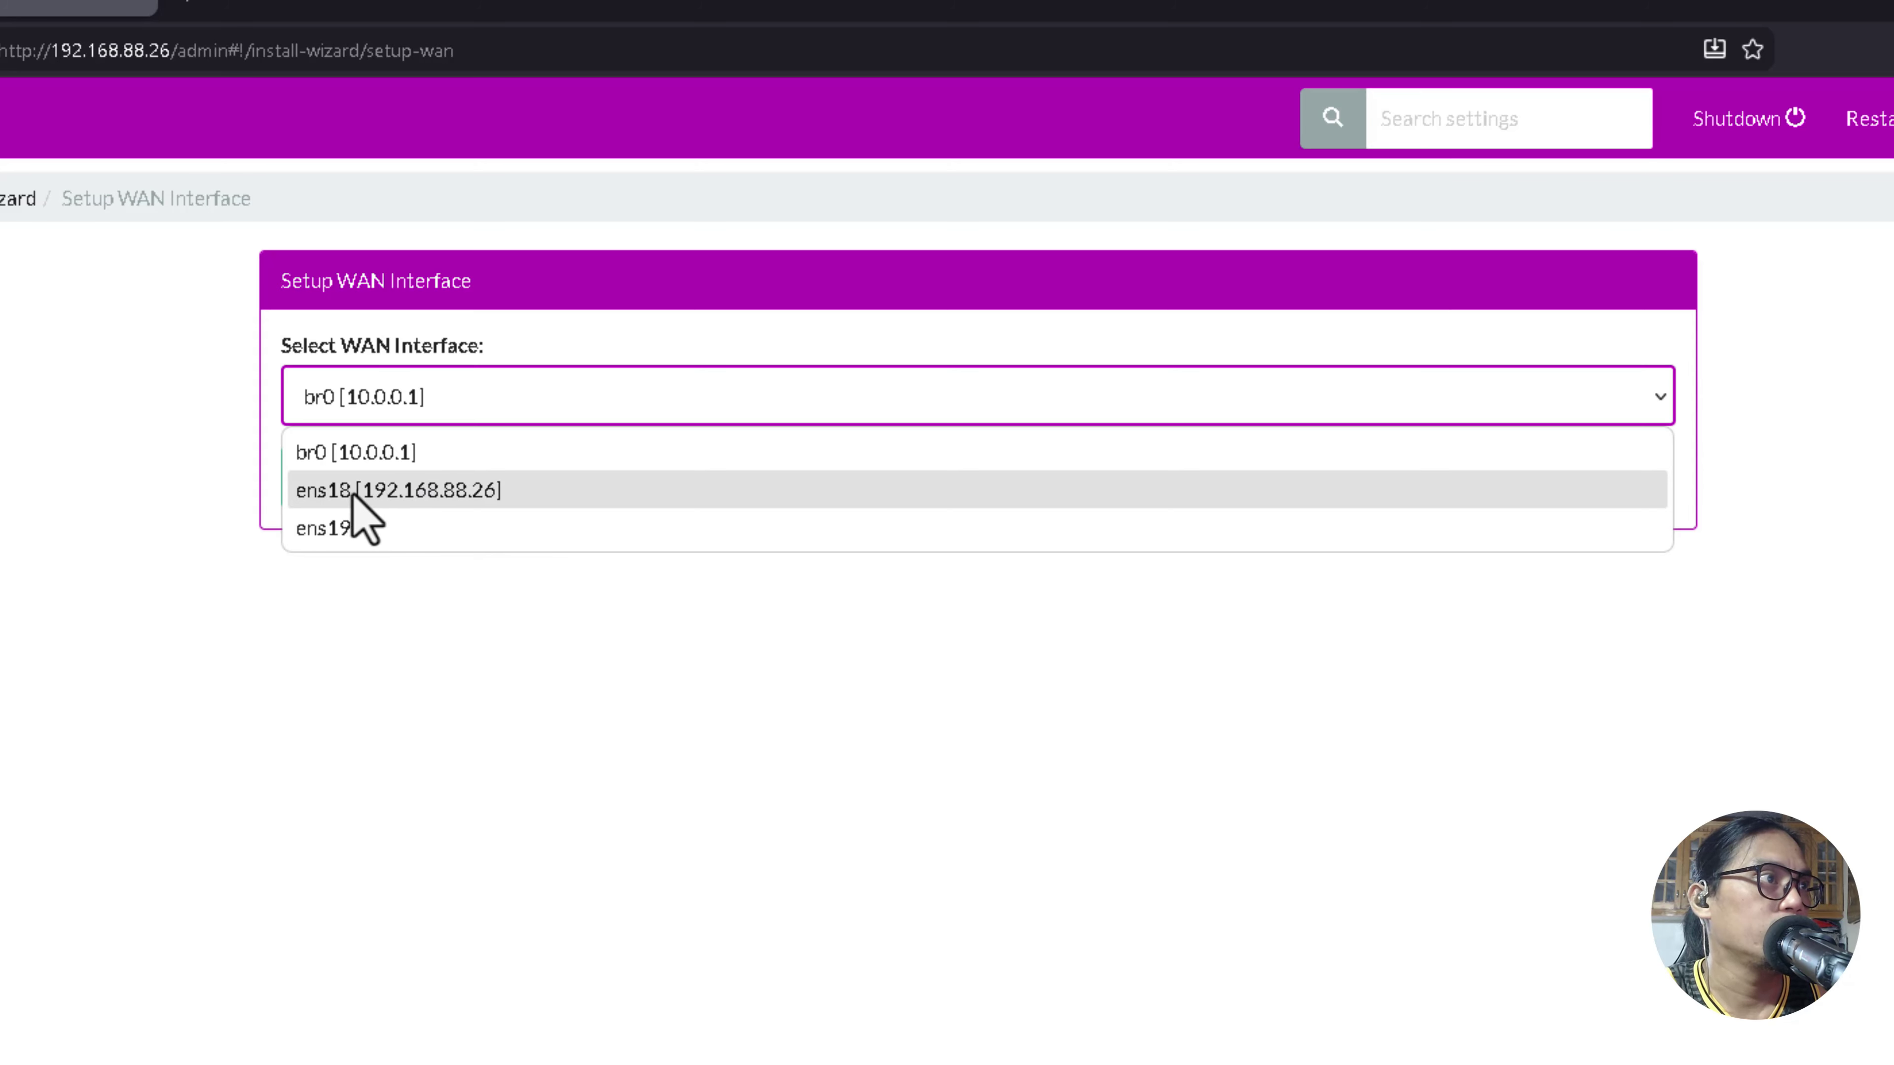
pyautogui.click(555, 561)
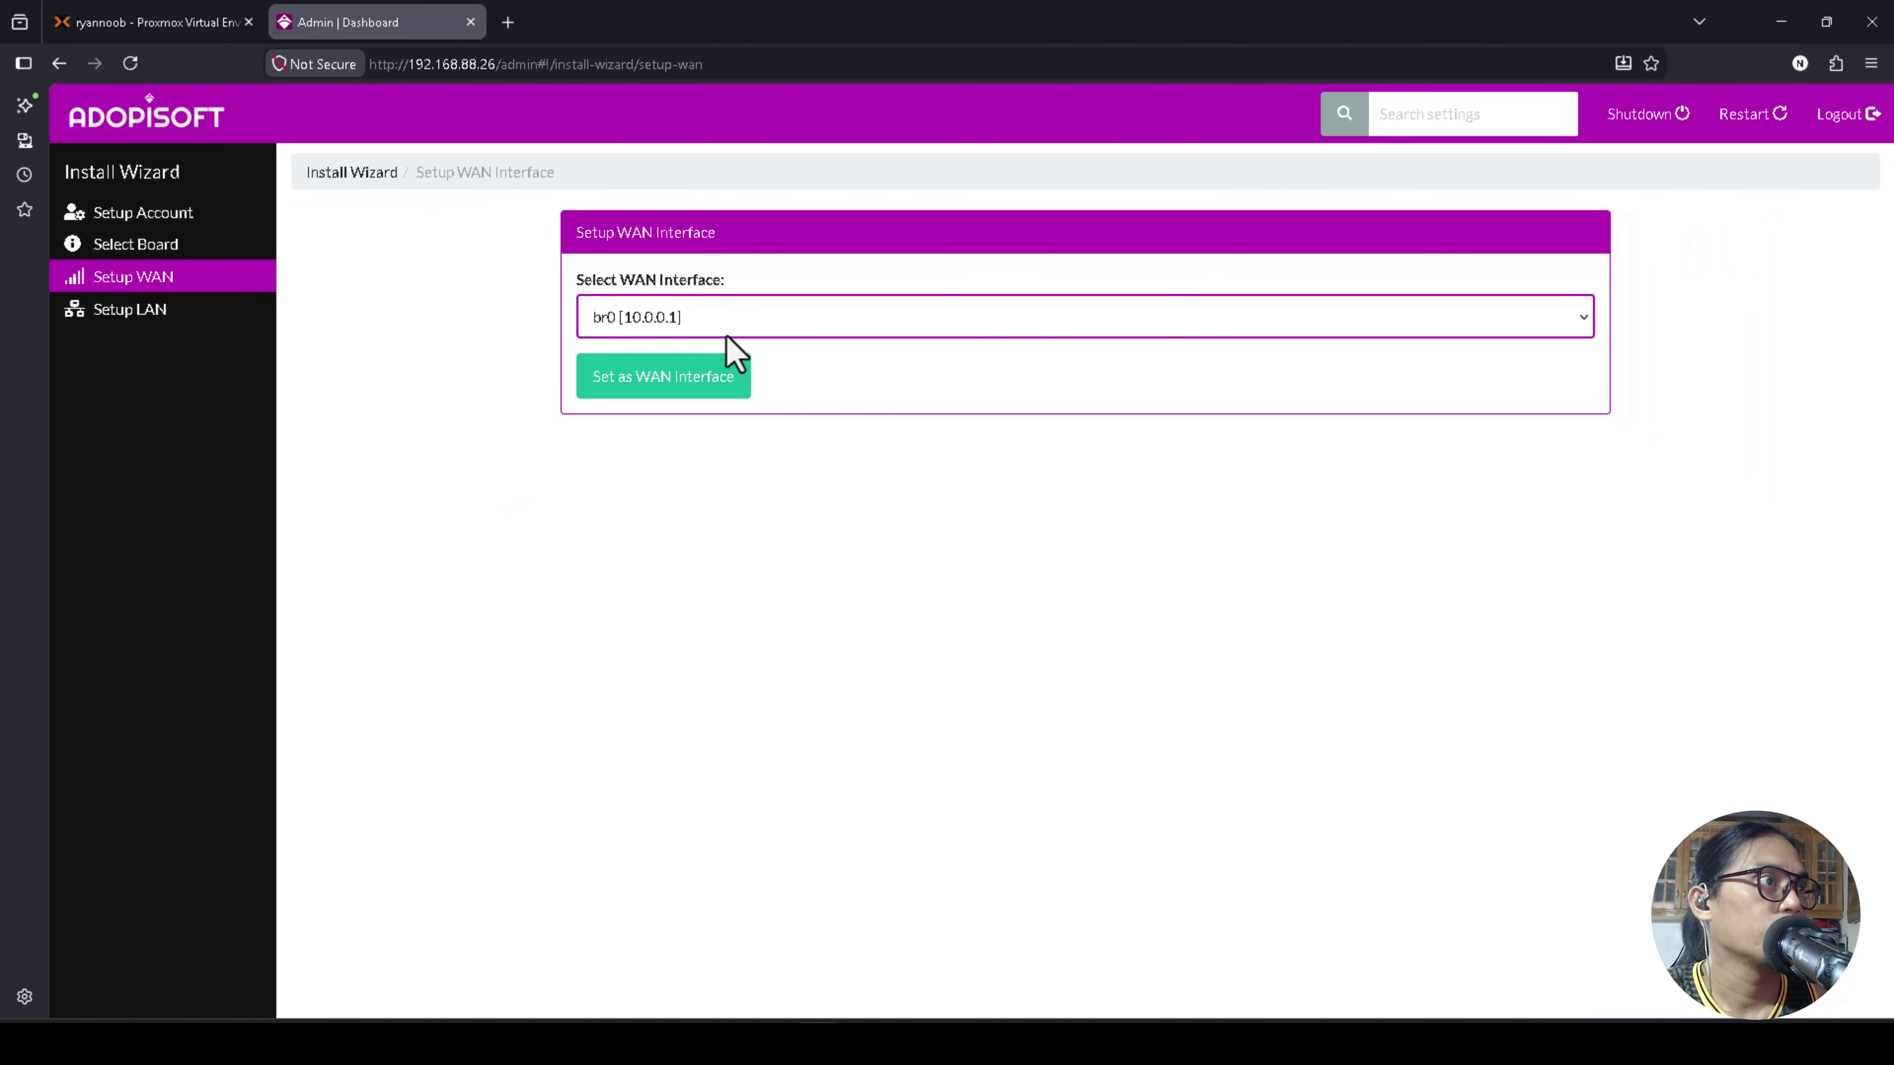
pyautogui.click(729, 328)
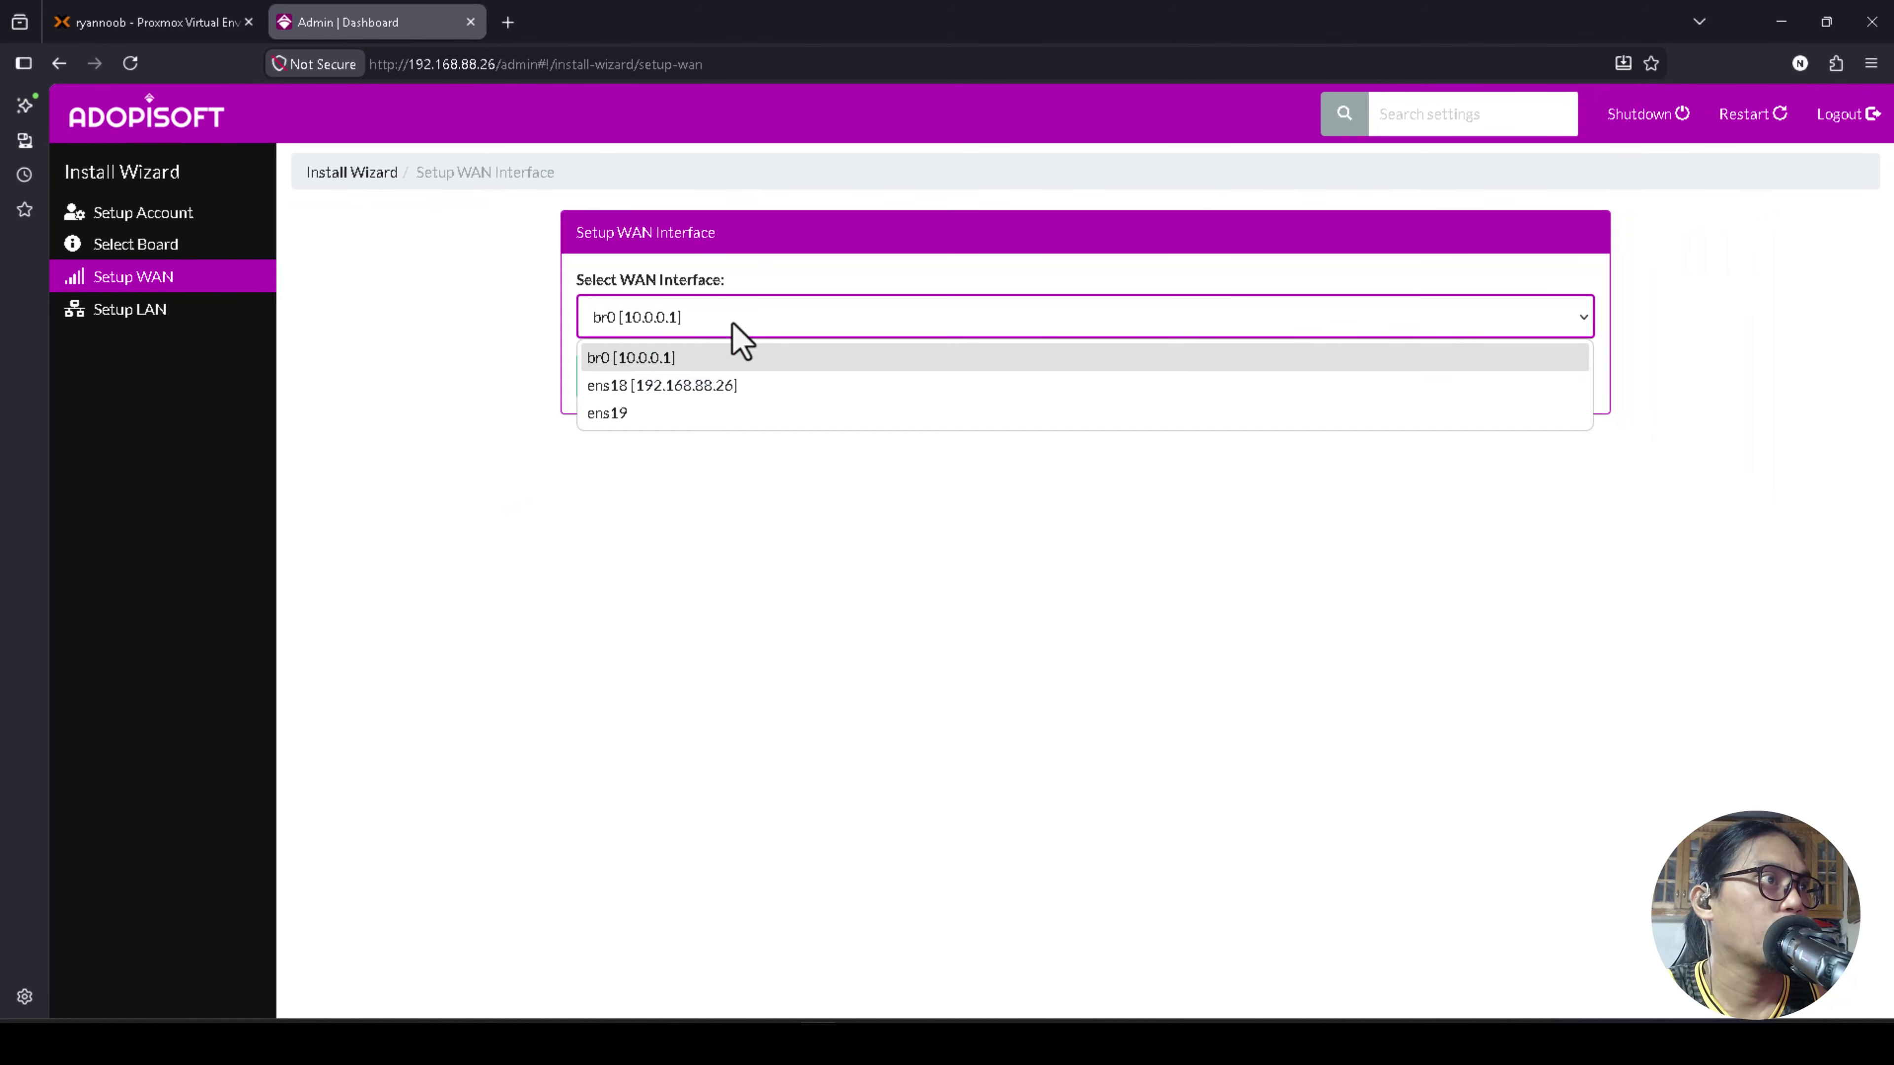
pyautogui.click(679, 388)
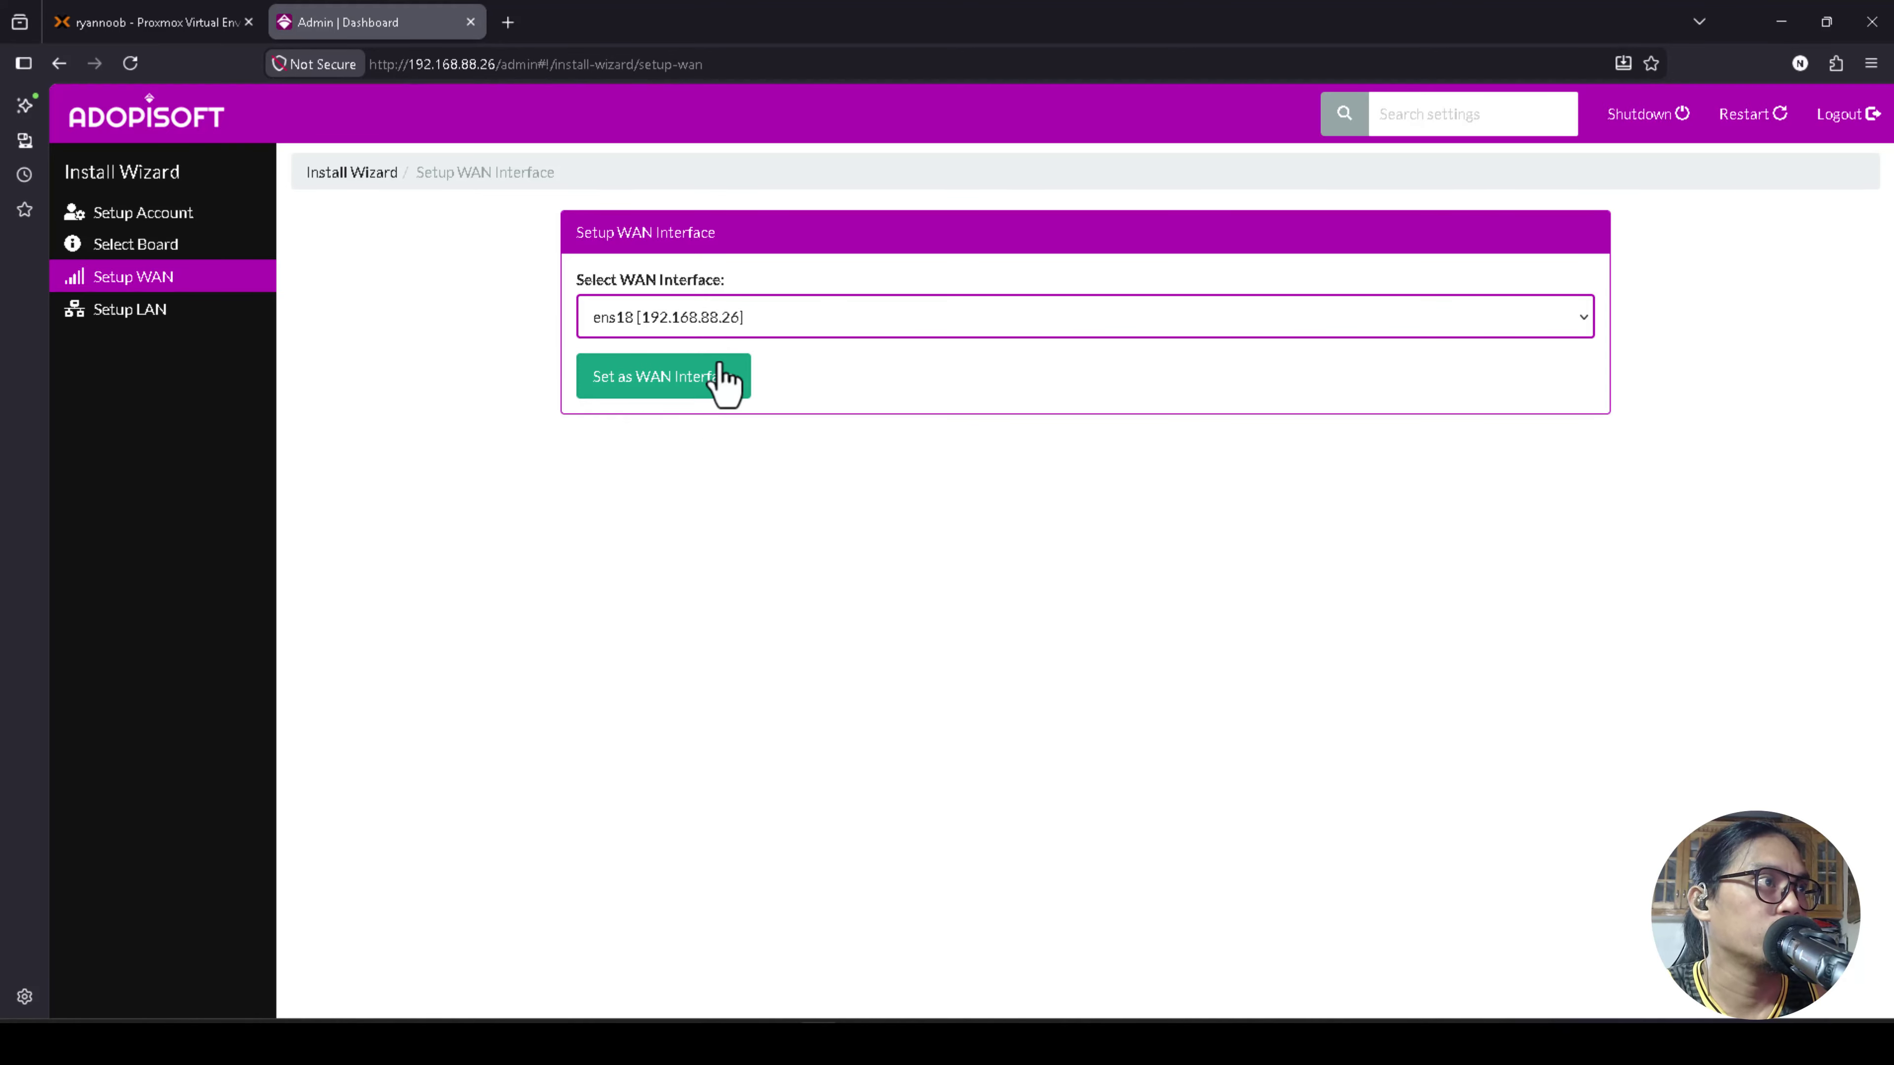
pyautogui.click(679, 387)
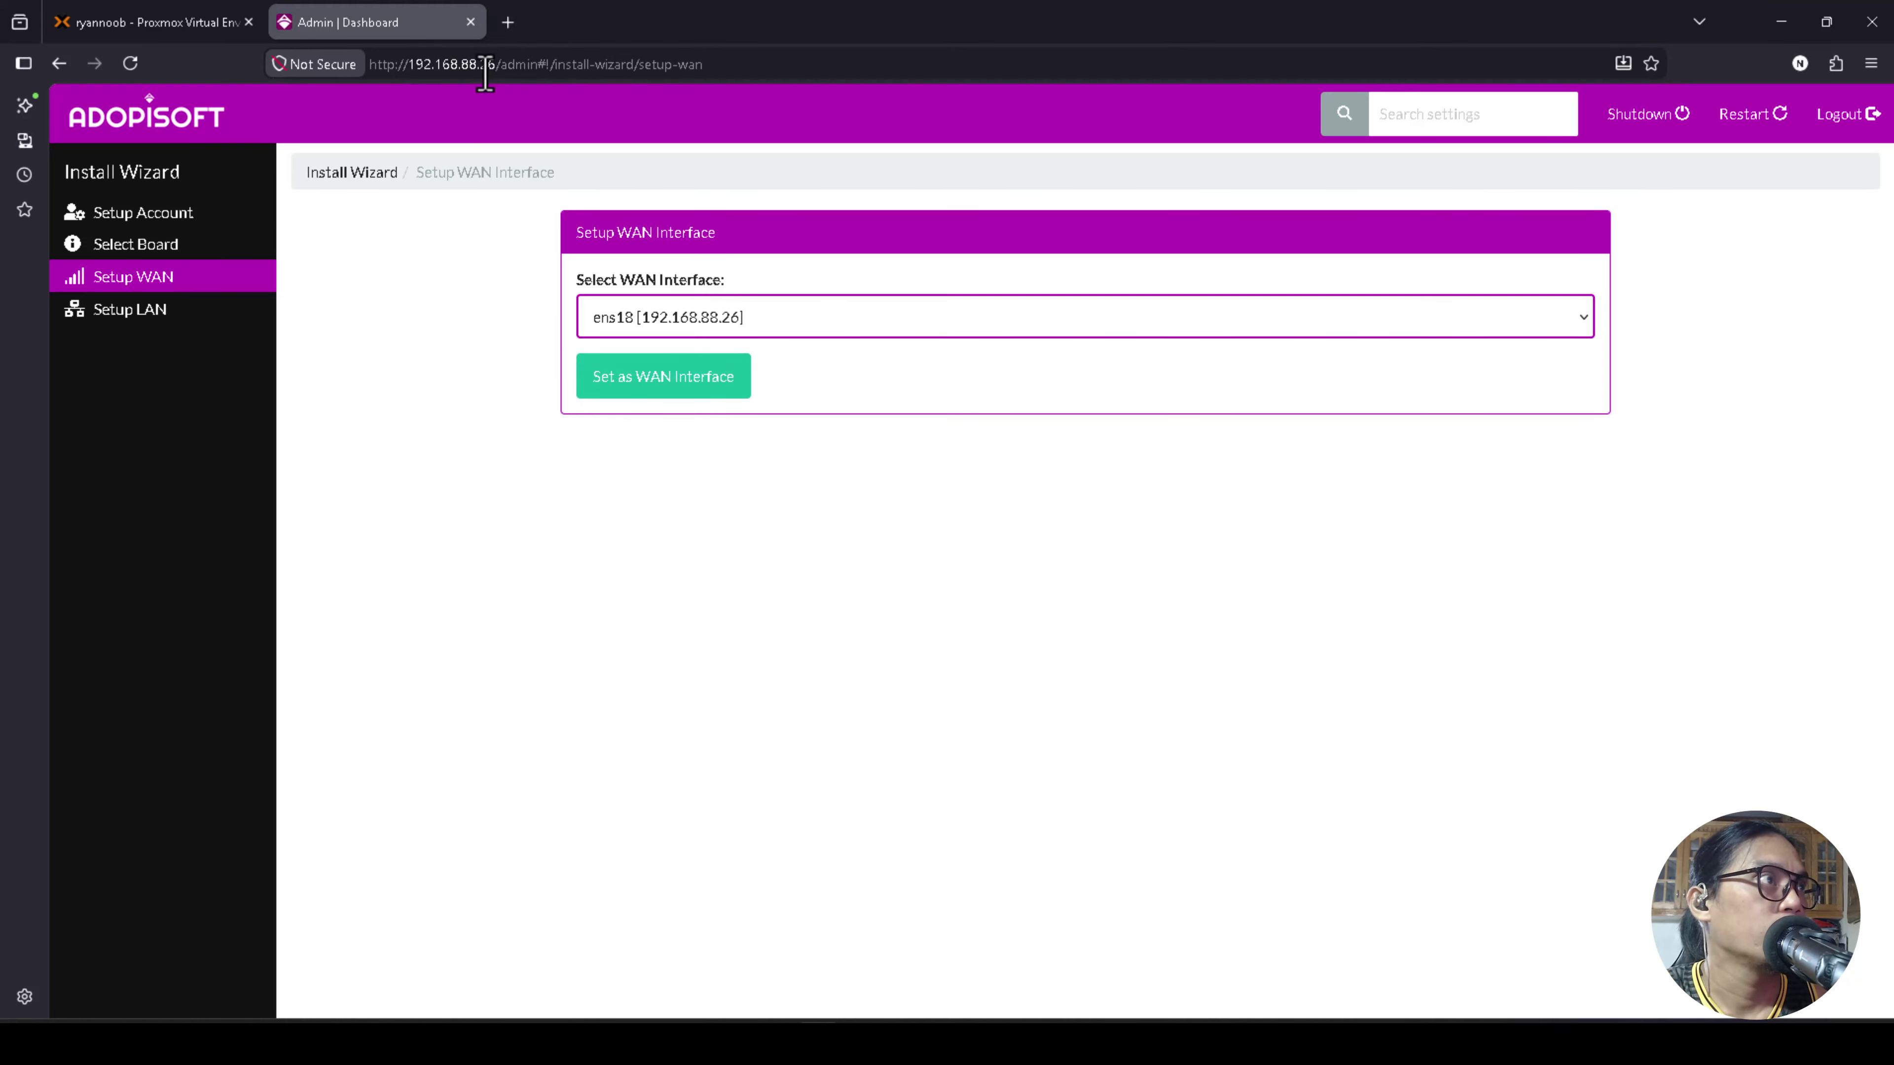
pyautogui.click(663, 332)
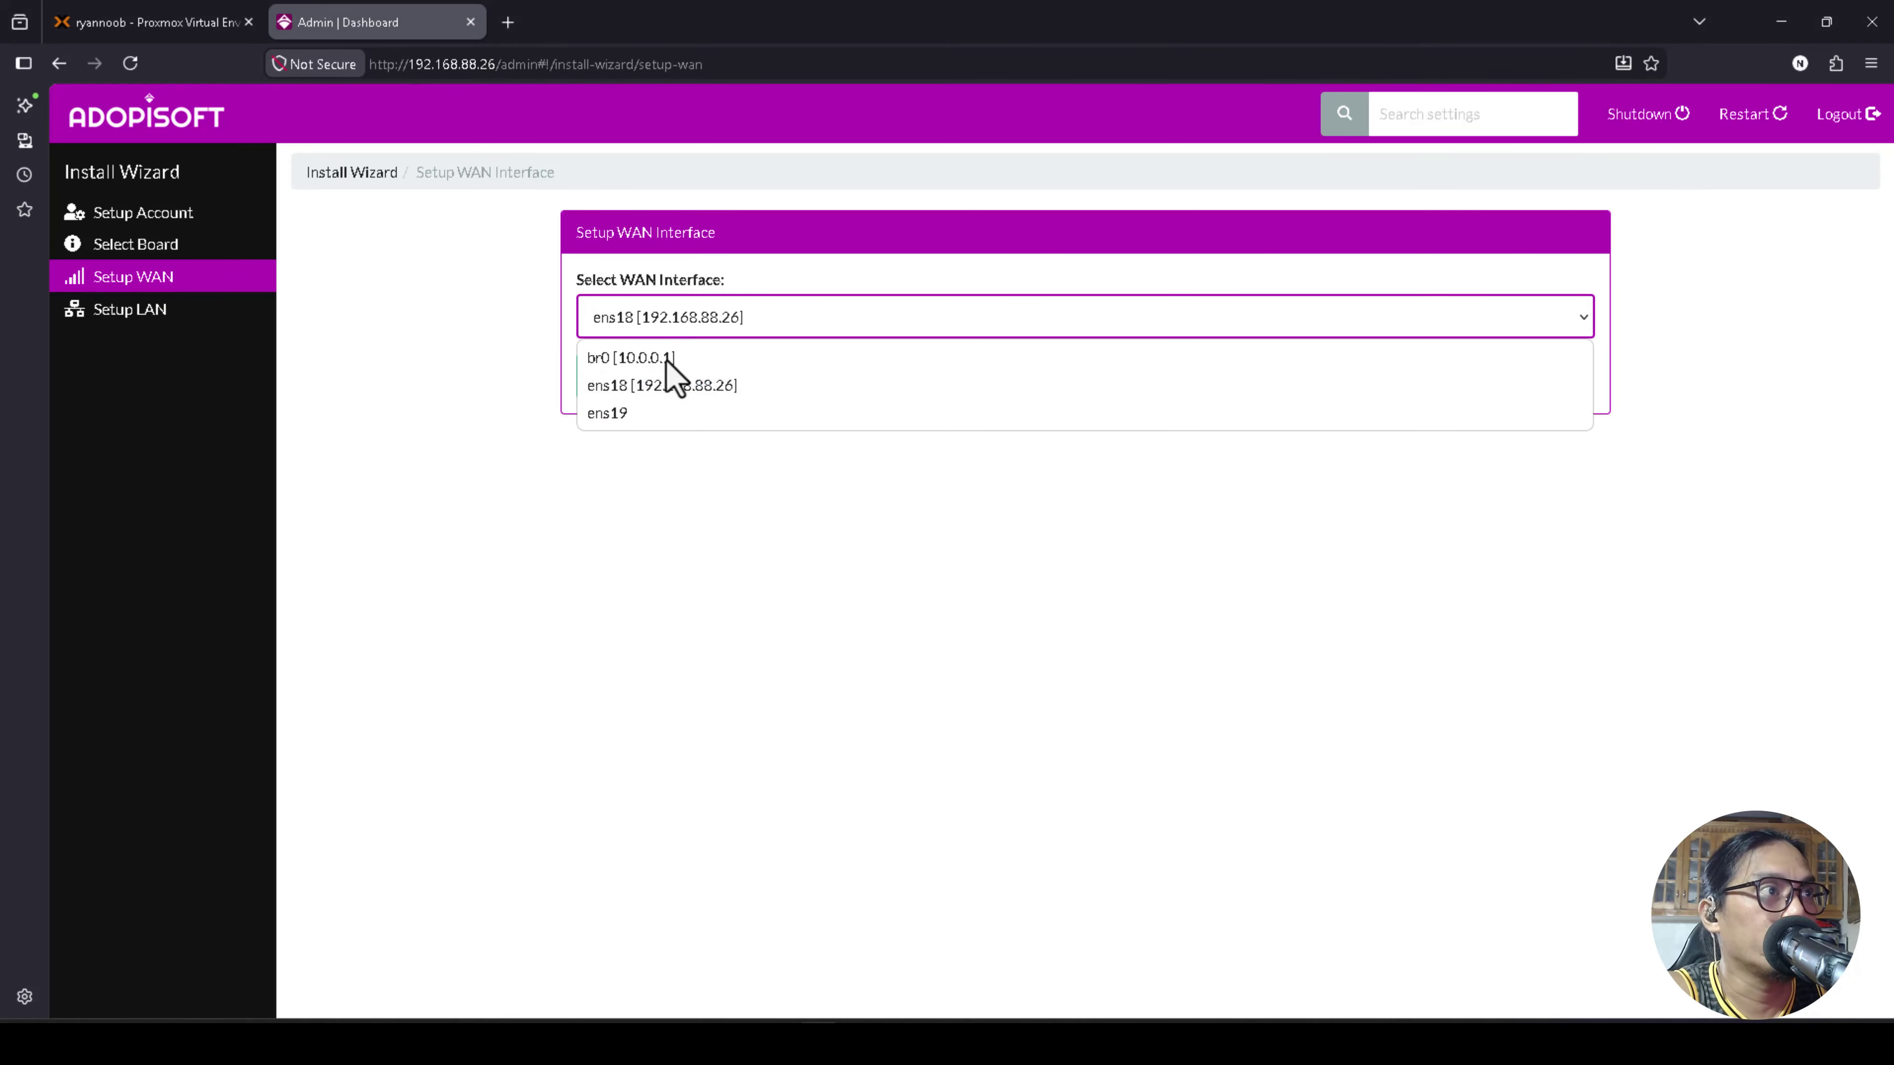
pyautogui.click(746, 493)
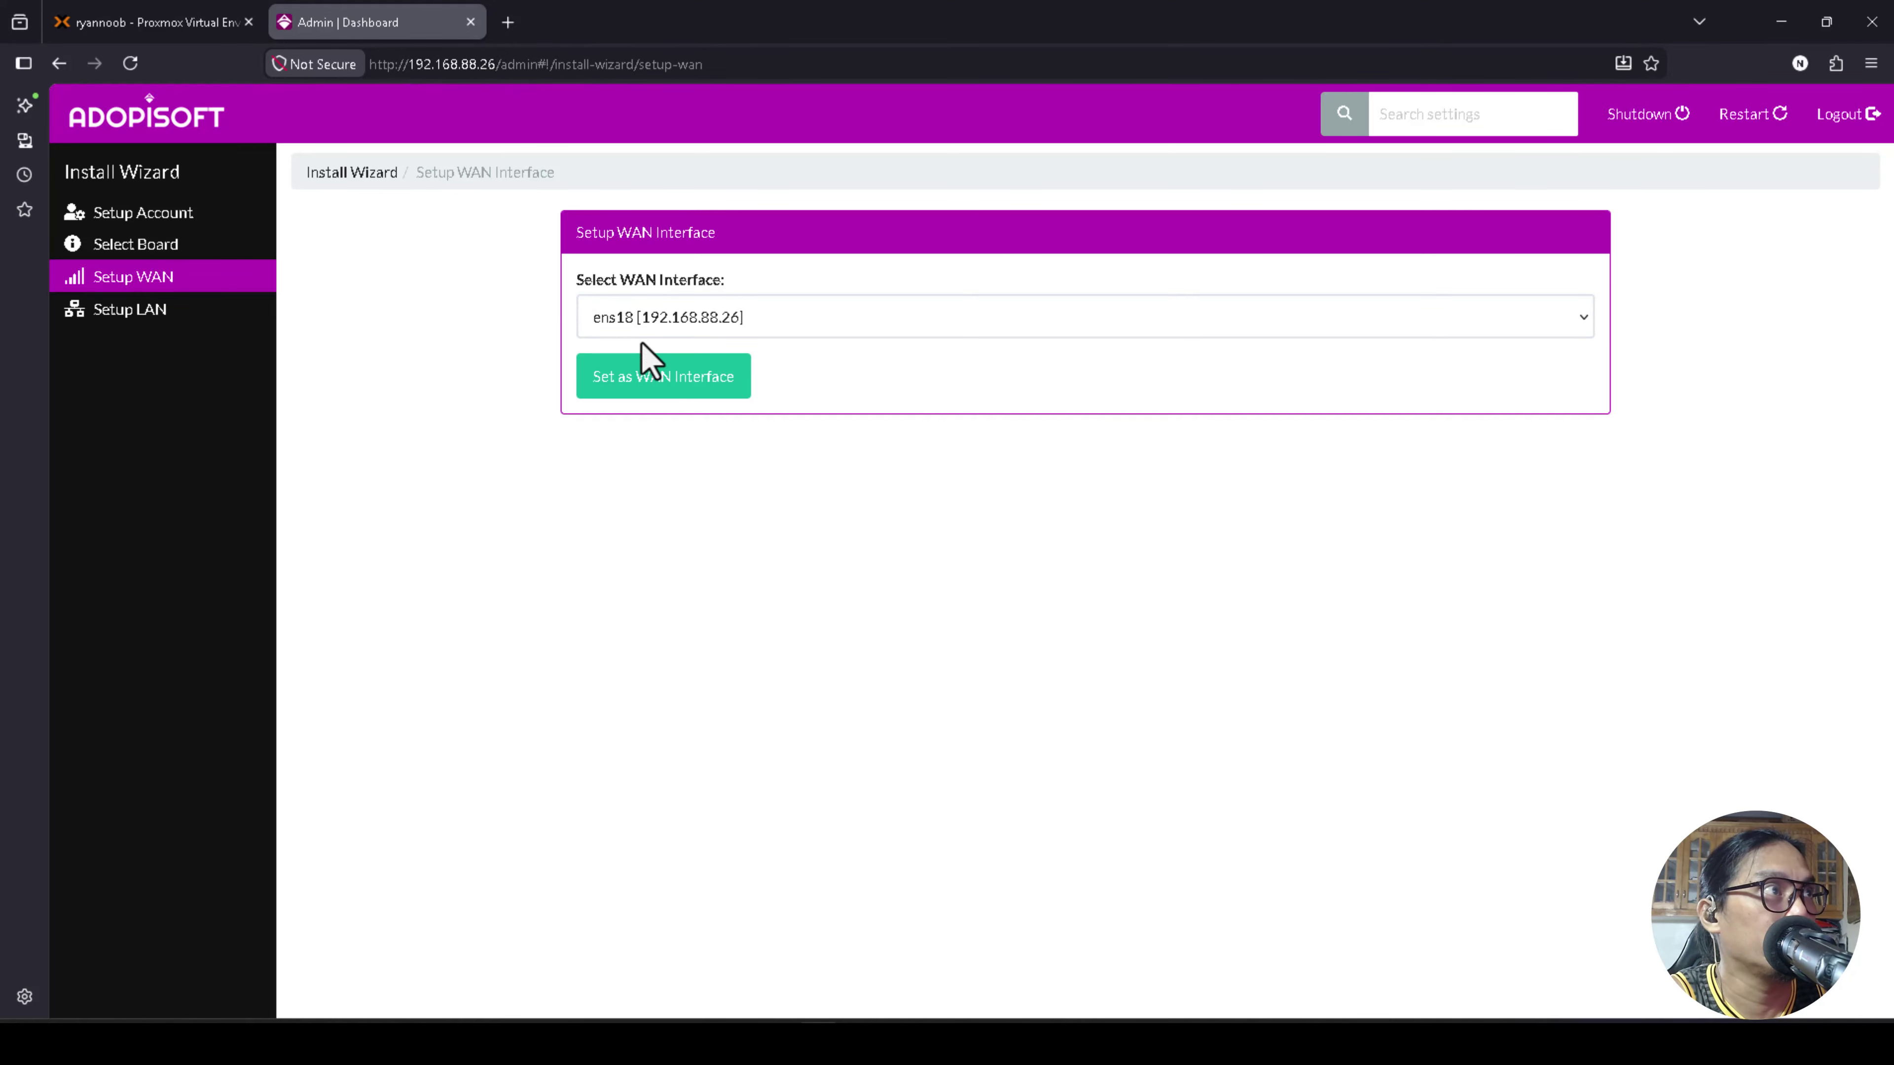
pyautogui.click(672, 377)
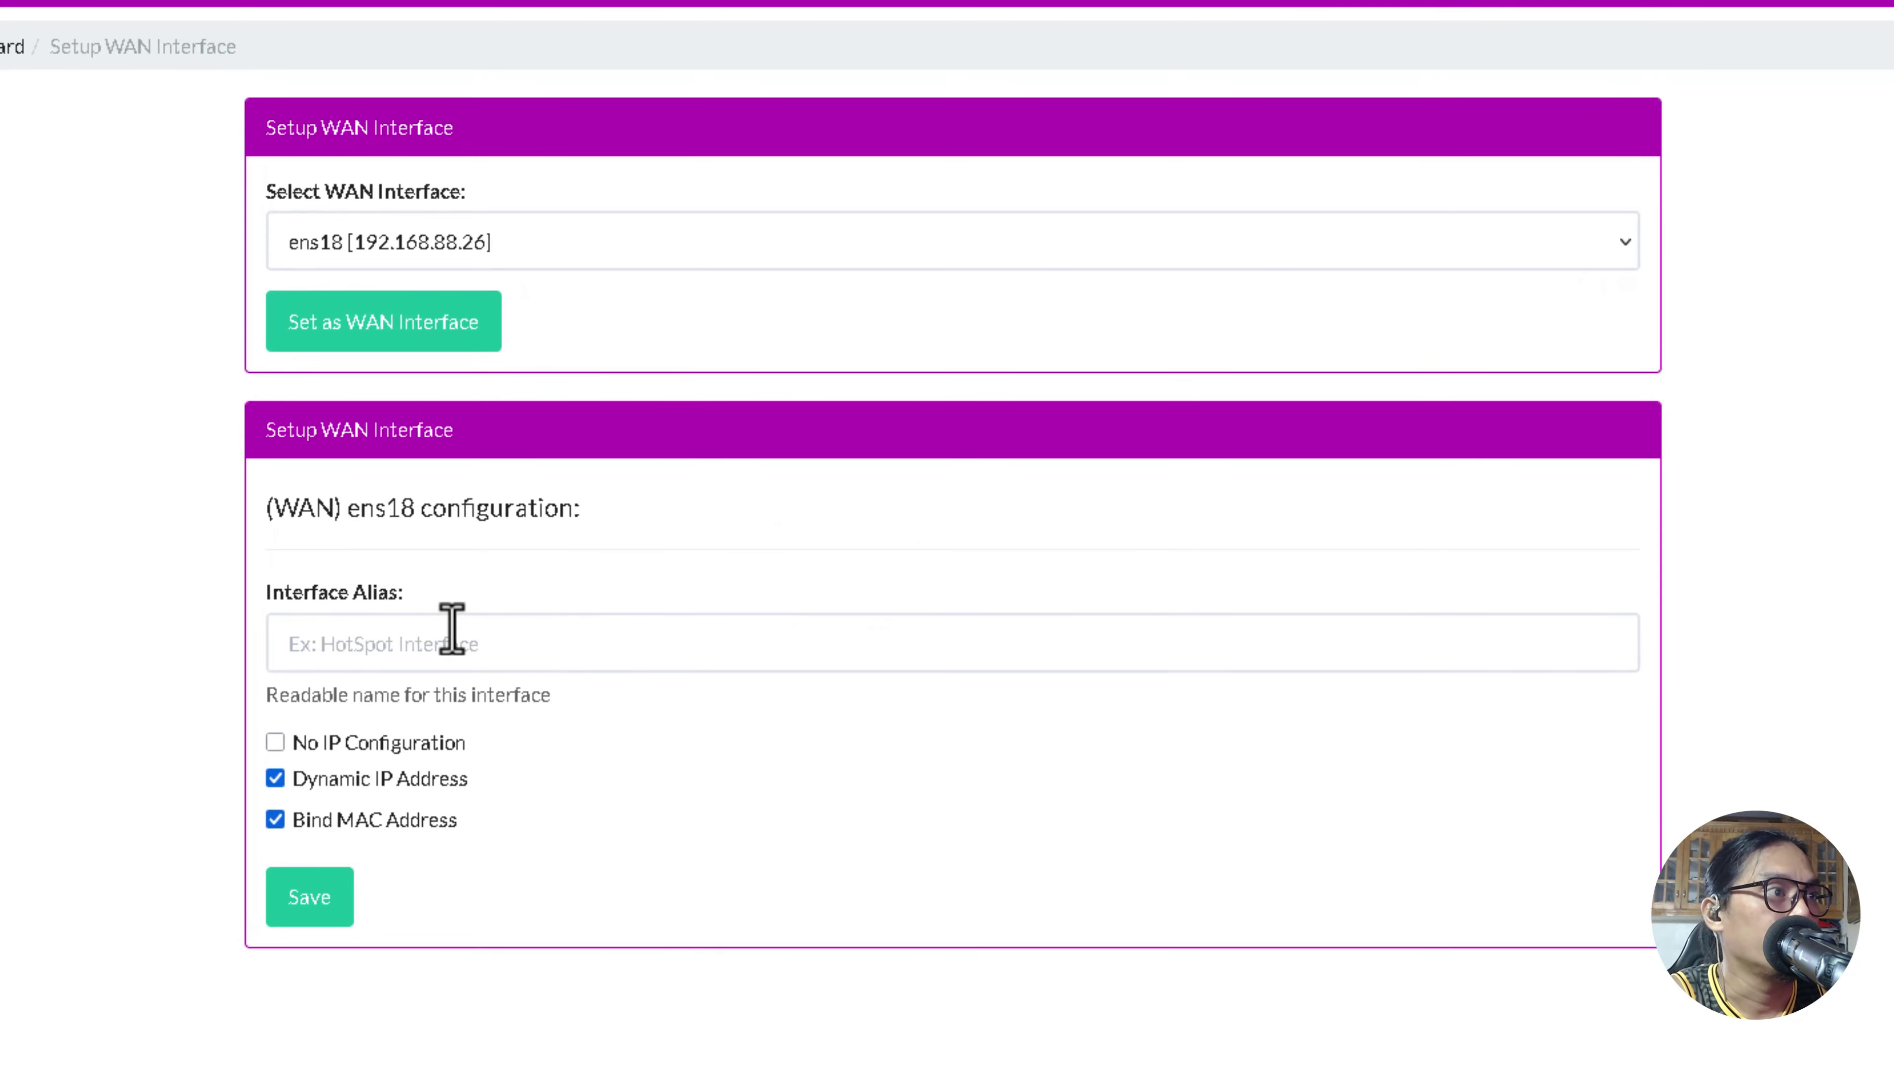
# Give ens18 the interface alias ISP and save the WAN settings.
pyautogui.click(350, 656)
pyautogui.write('I')
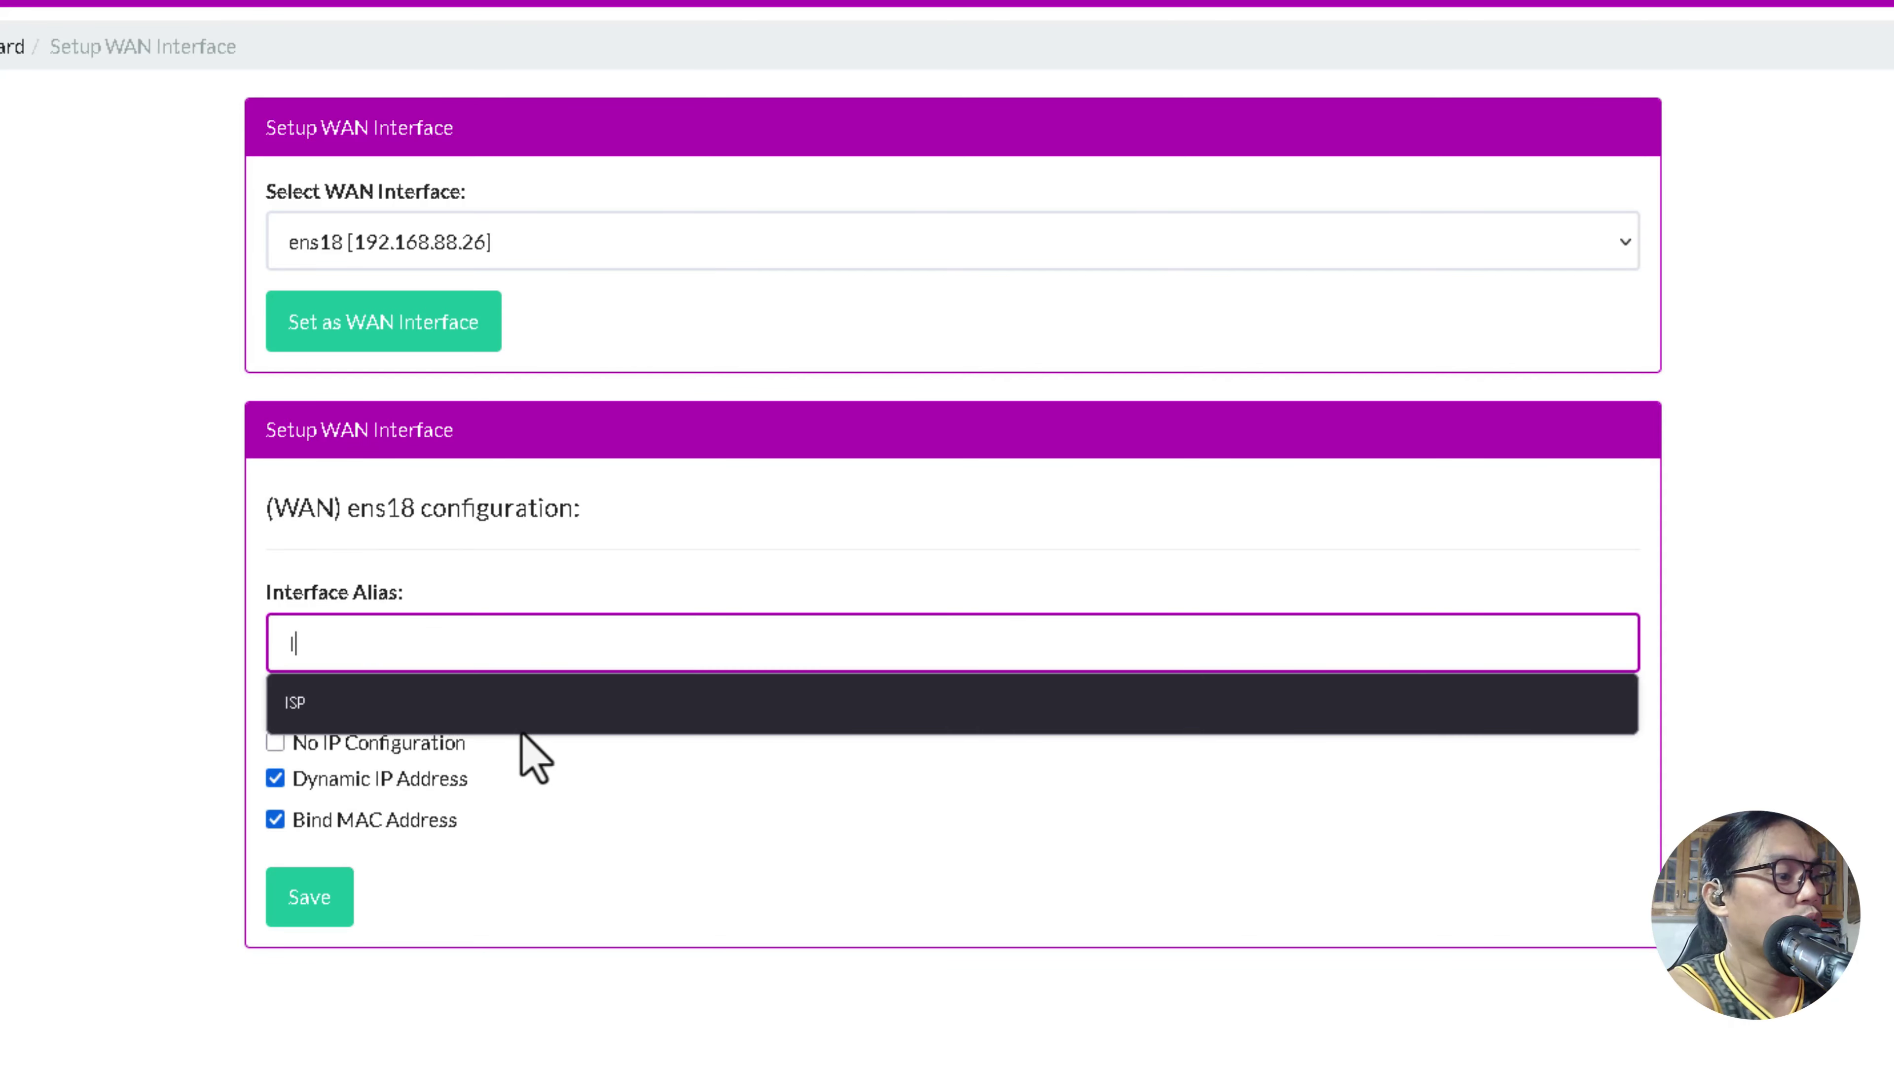
pyautogui.write('SP')
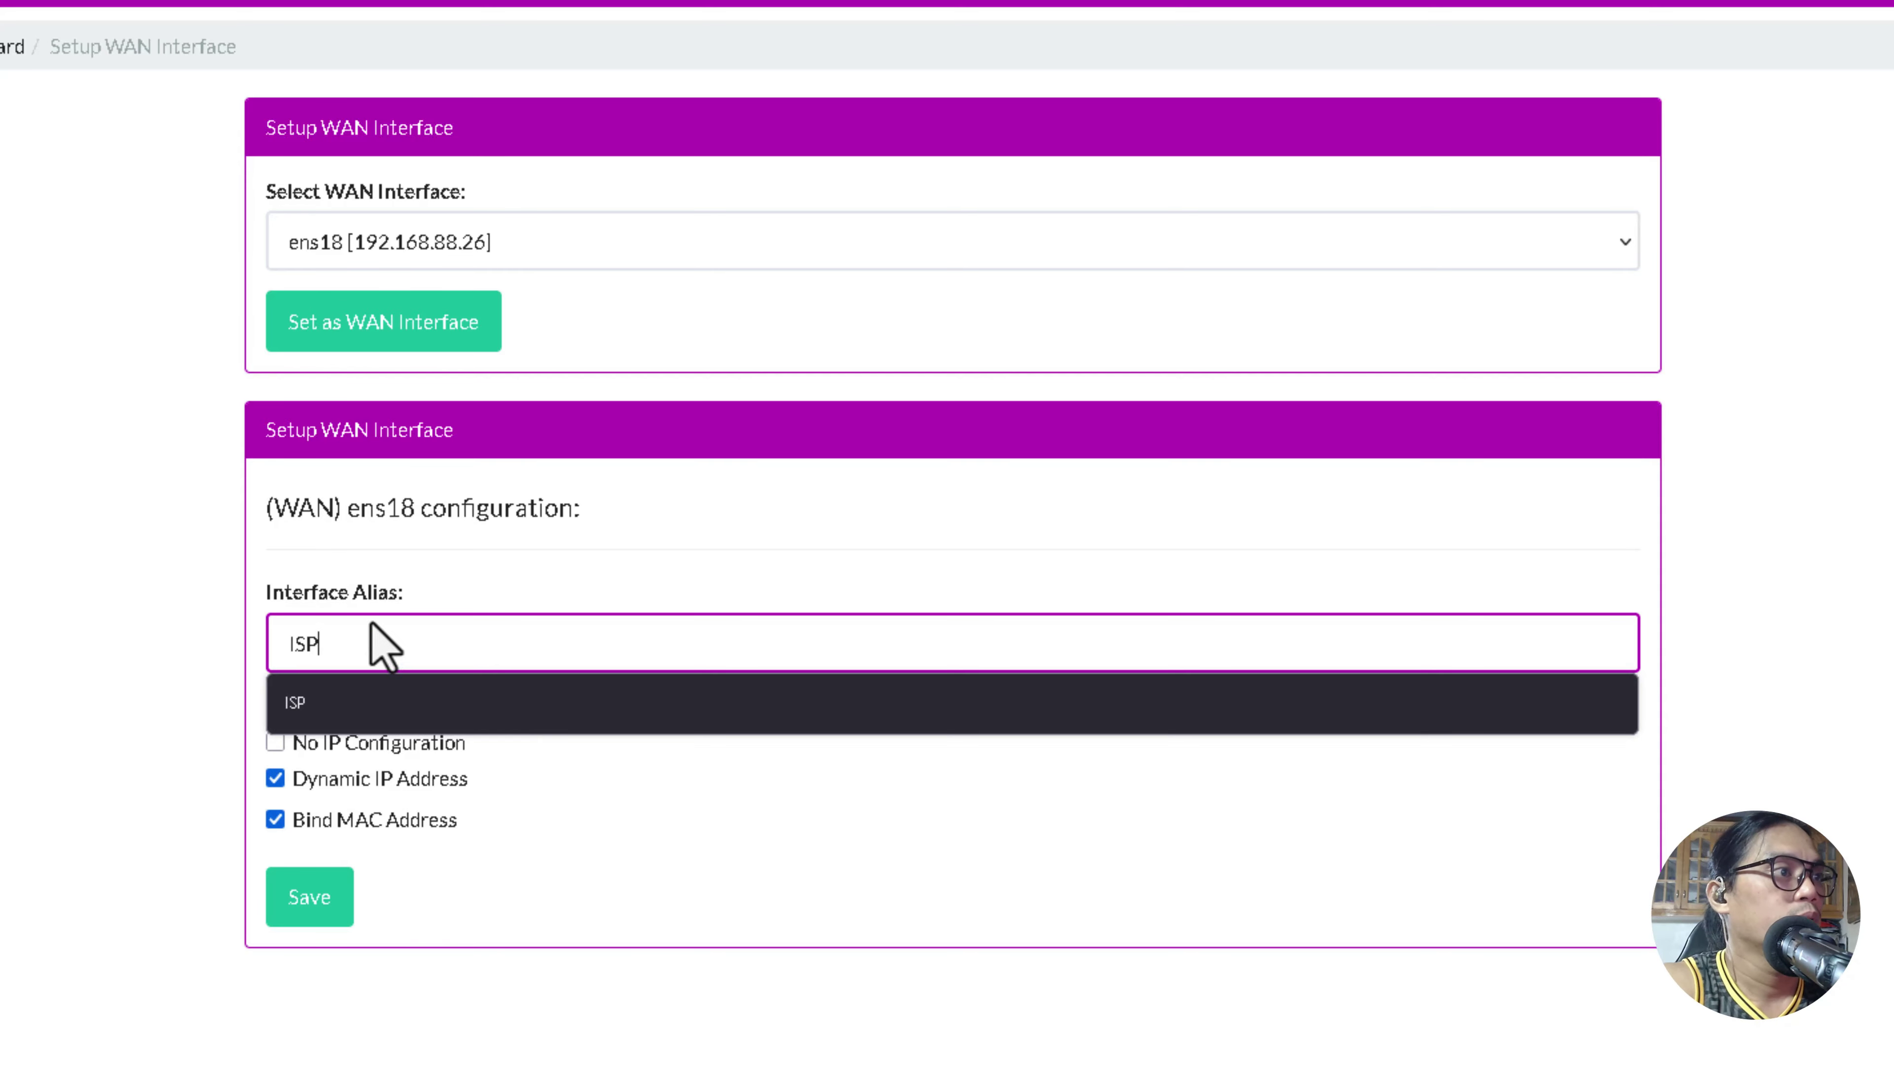
pyautogui.click(421, 705)
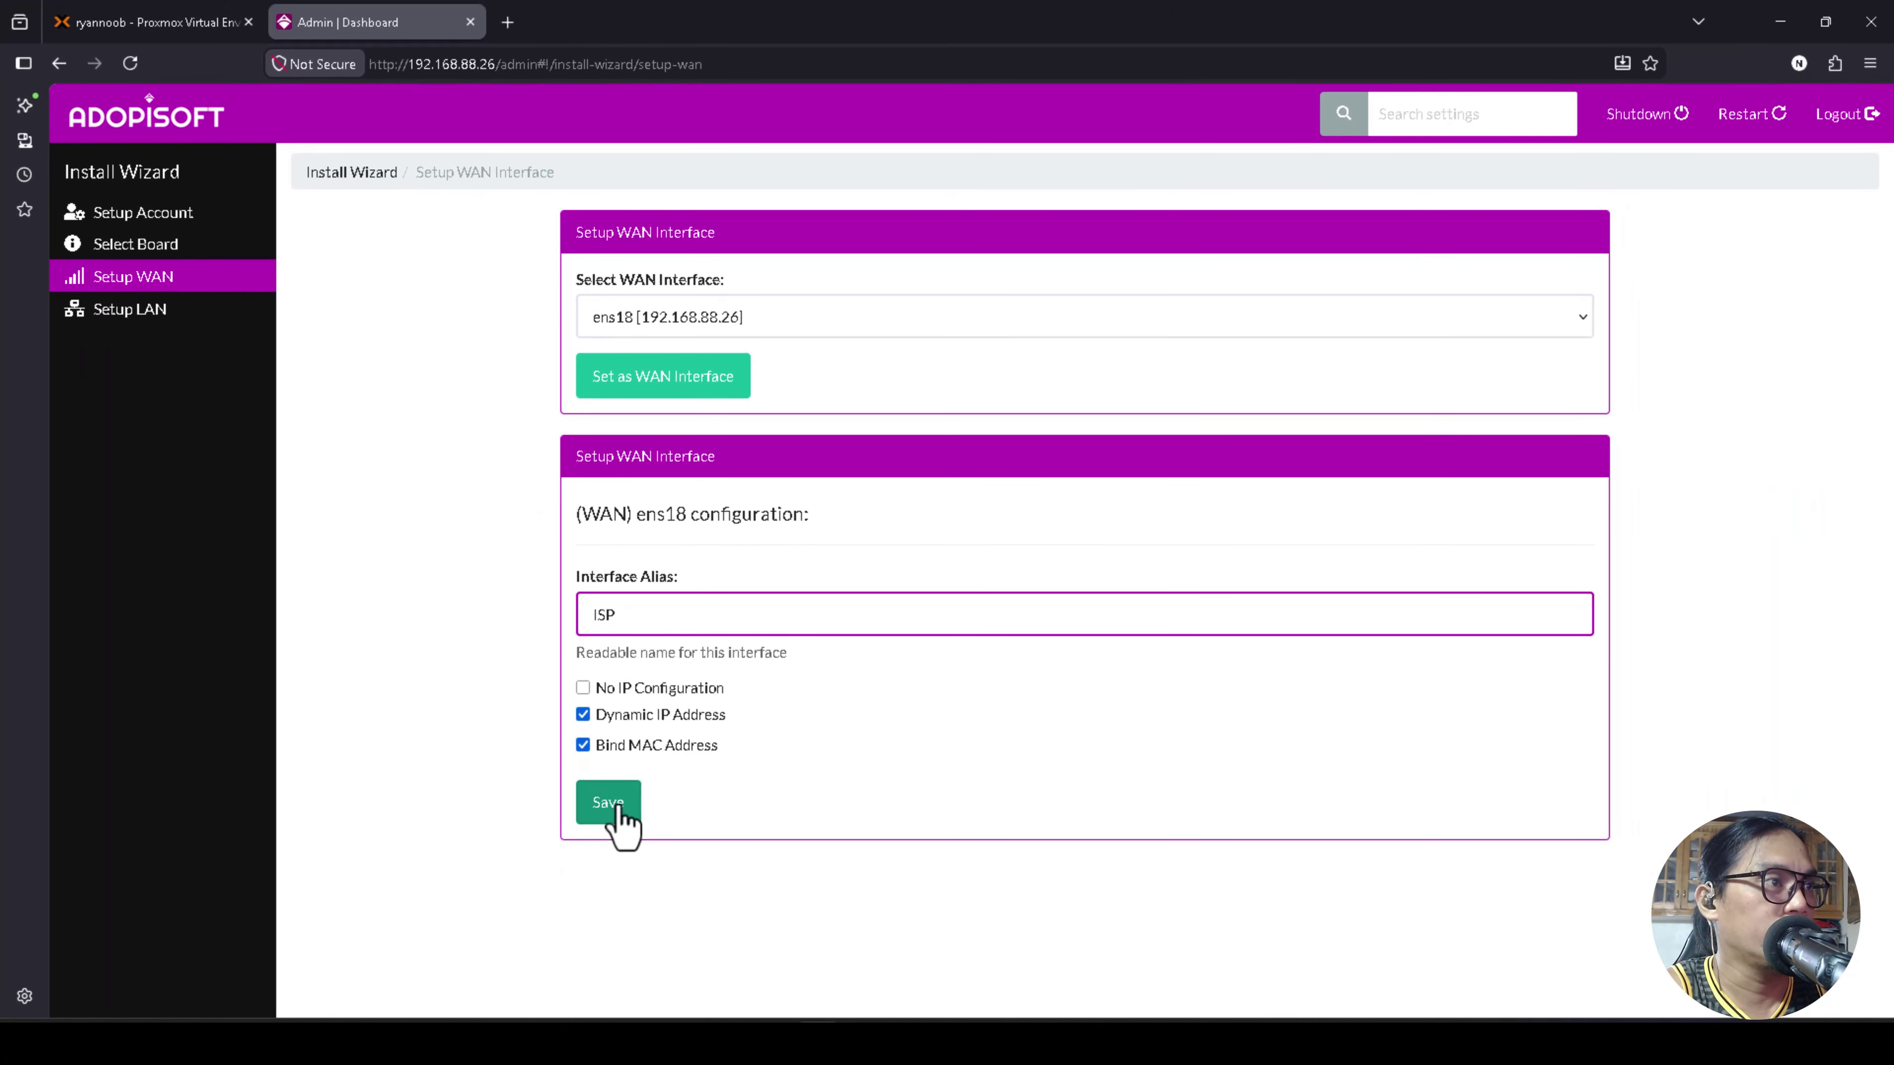
pyautogui.click(618, 808)
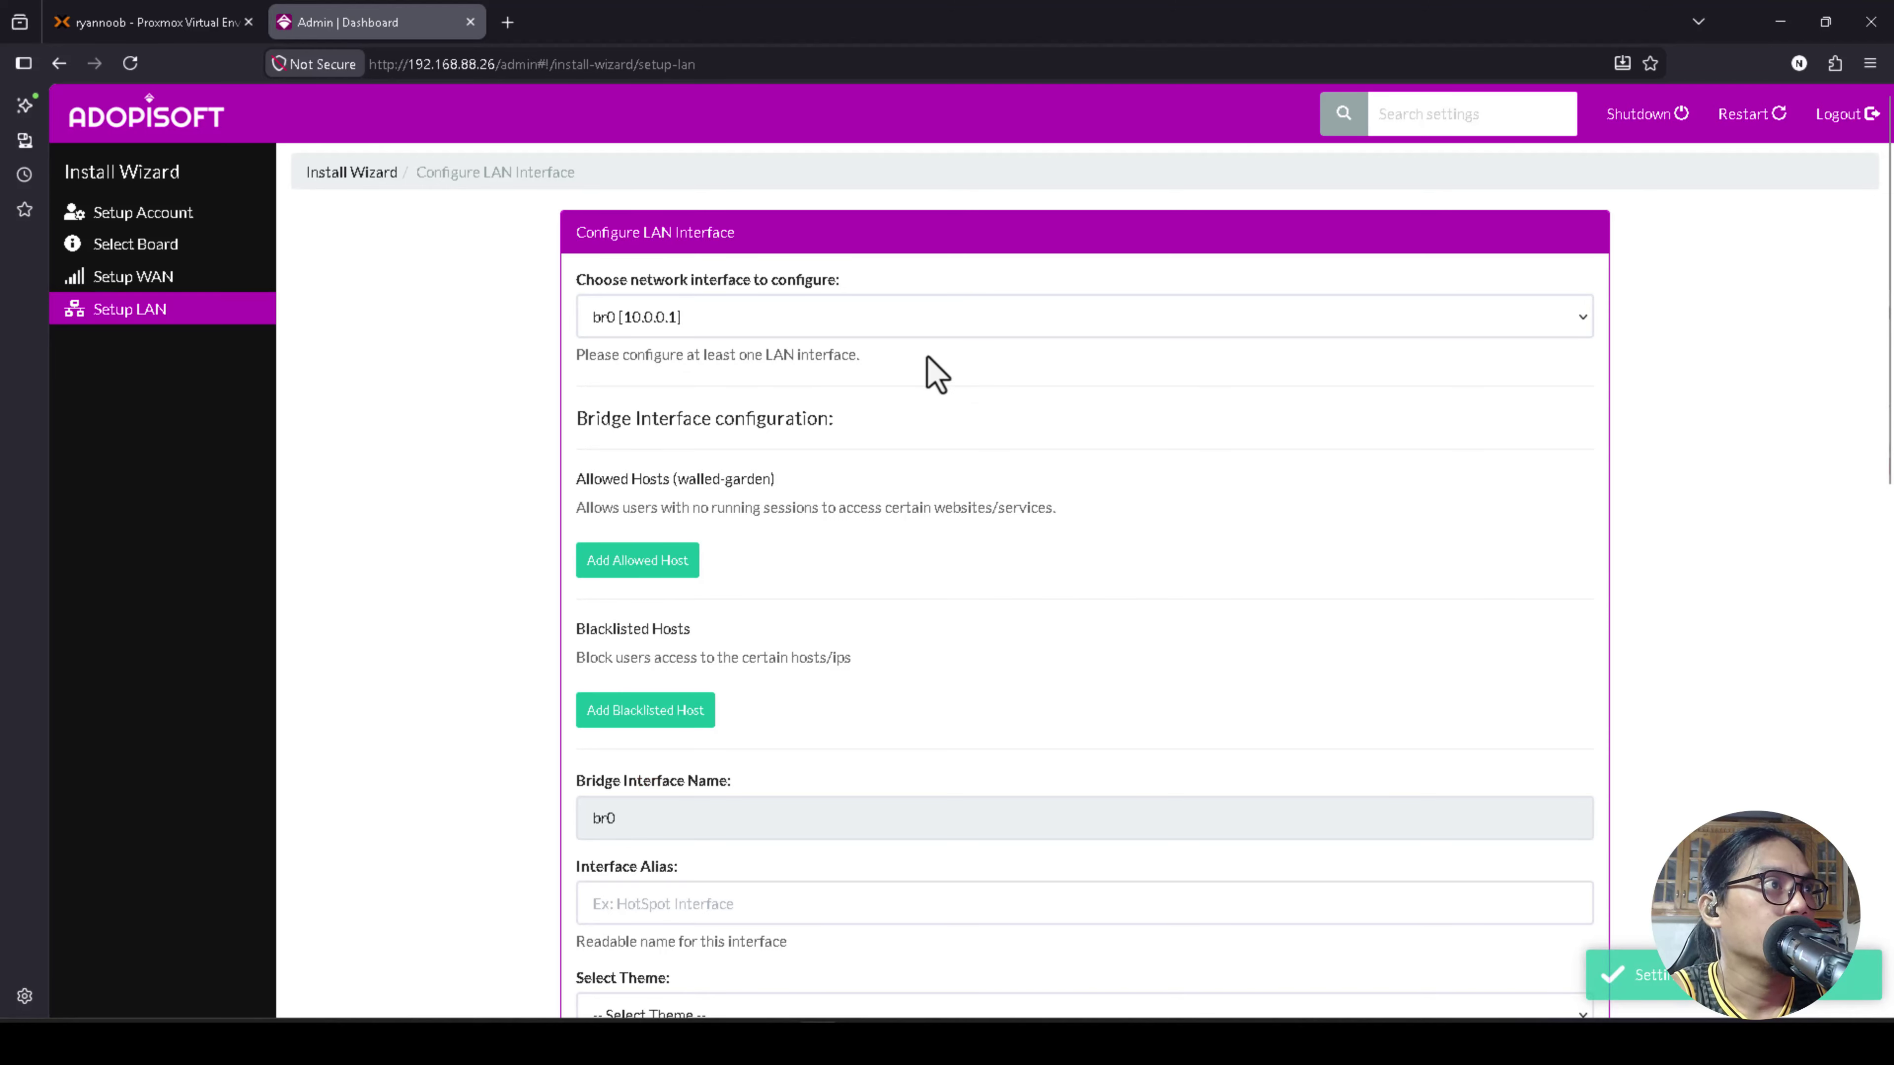
# Review the LAN interface choices, previewing ens19, and keep the br0 bridge selected.
pyautogui.click(798, 324)
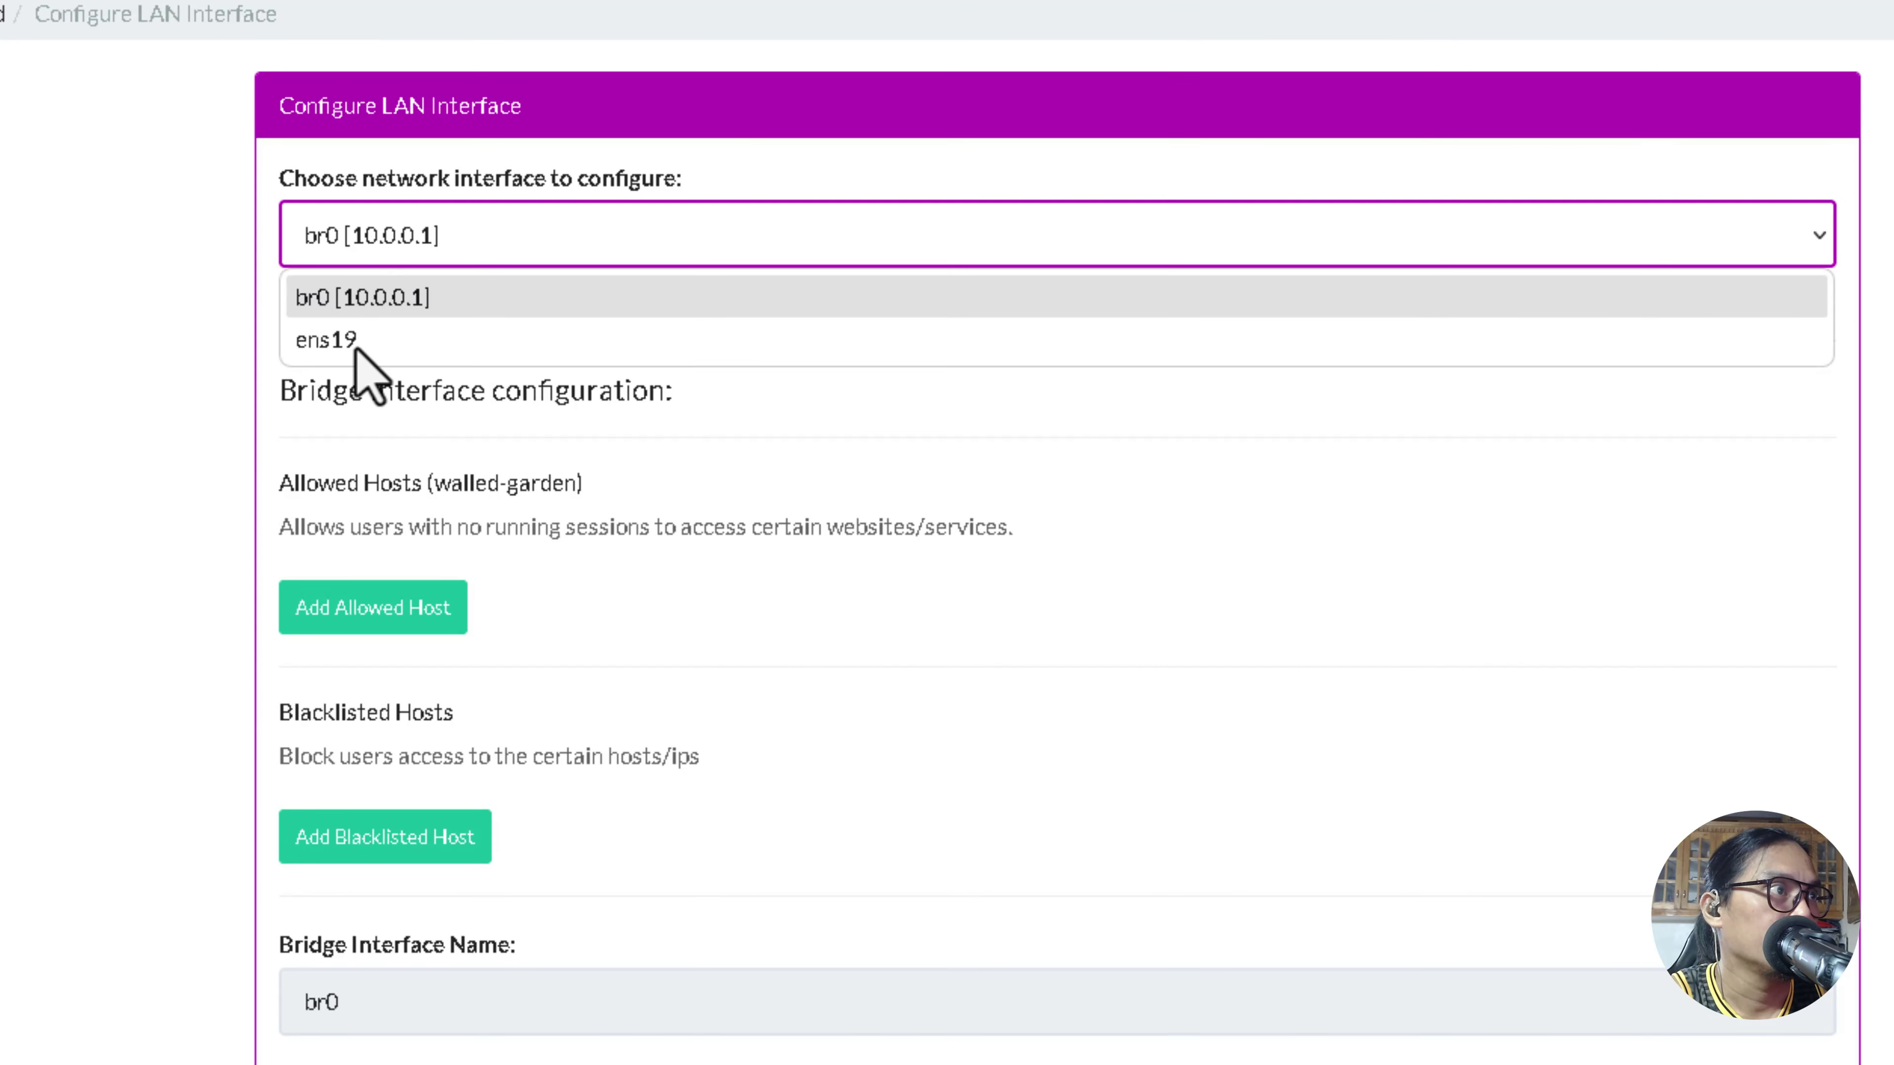
pyautogui.press('Down')
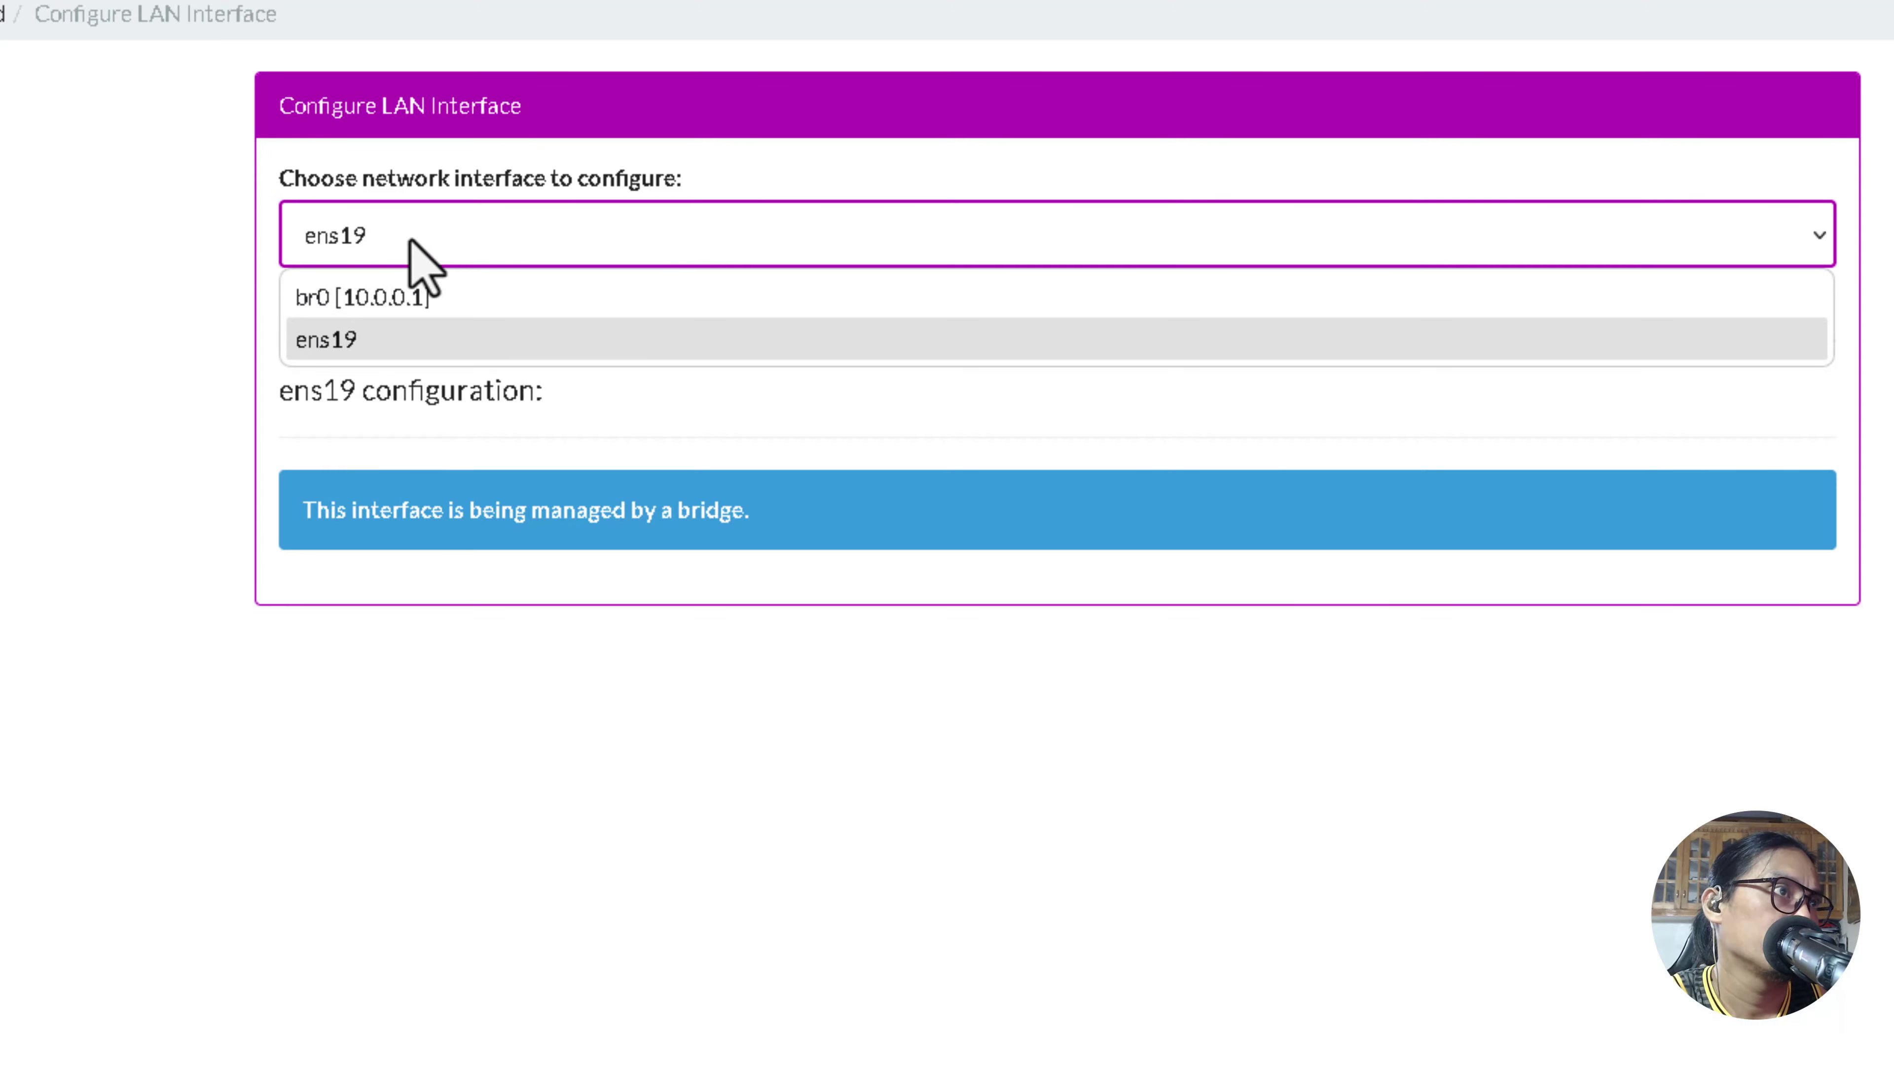
pyautogui.click(412, 303)
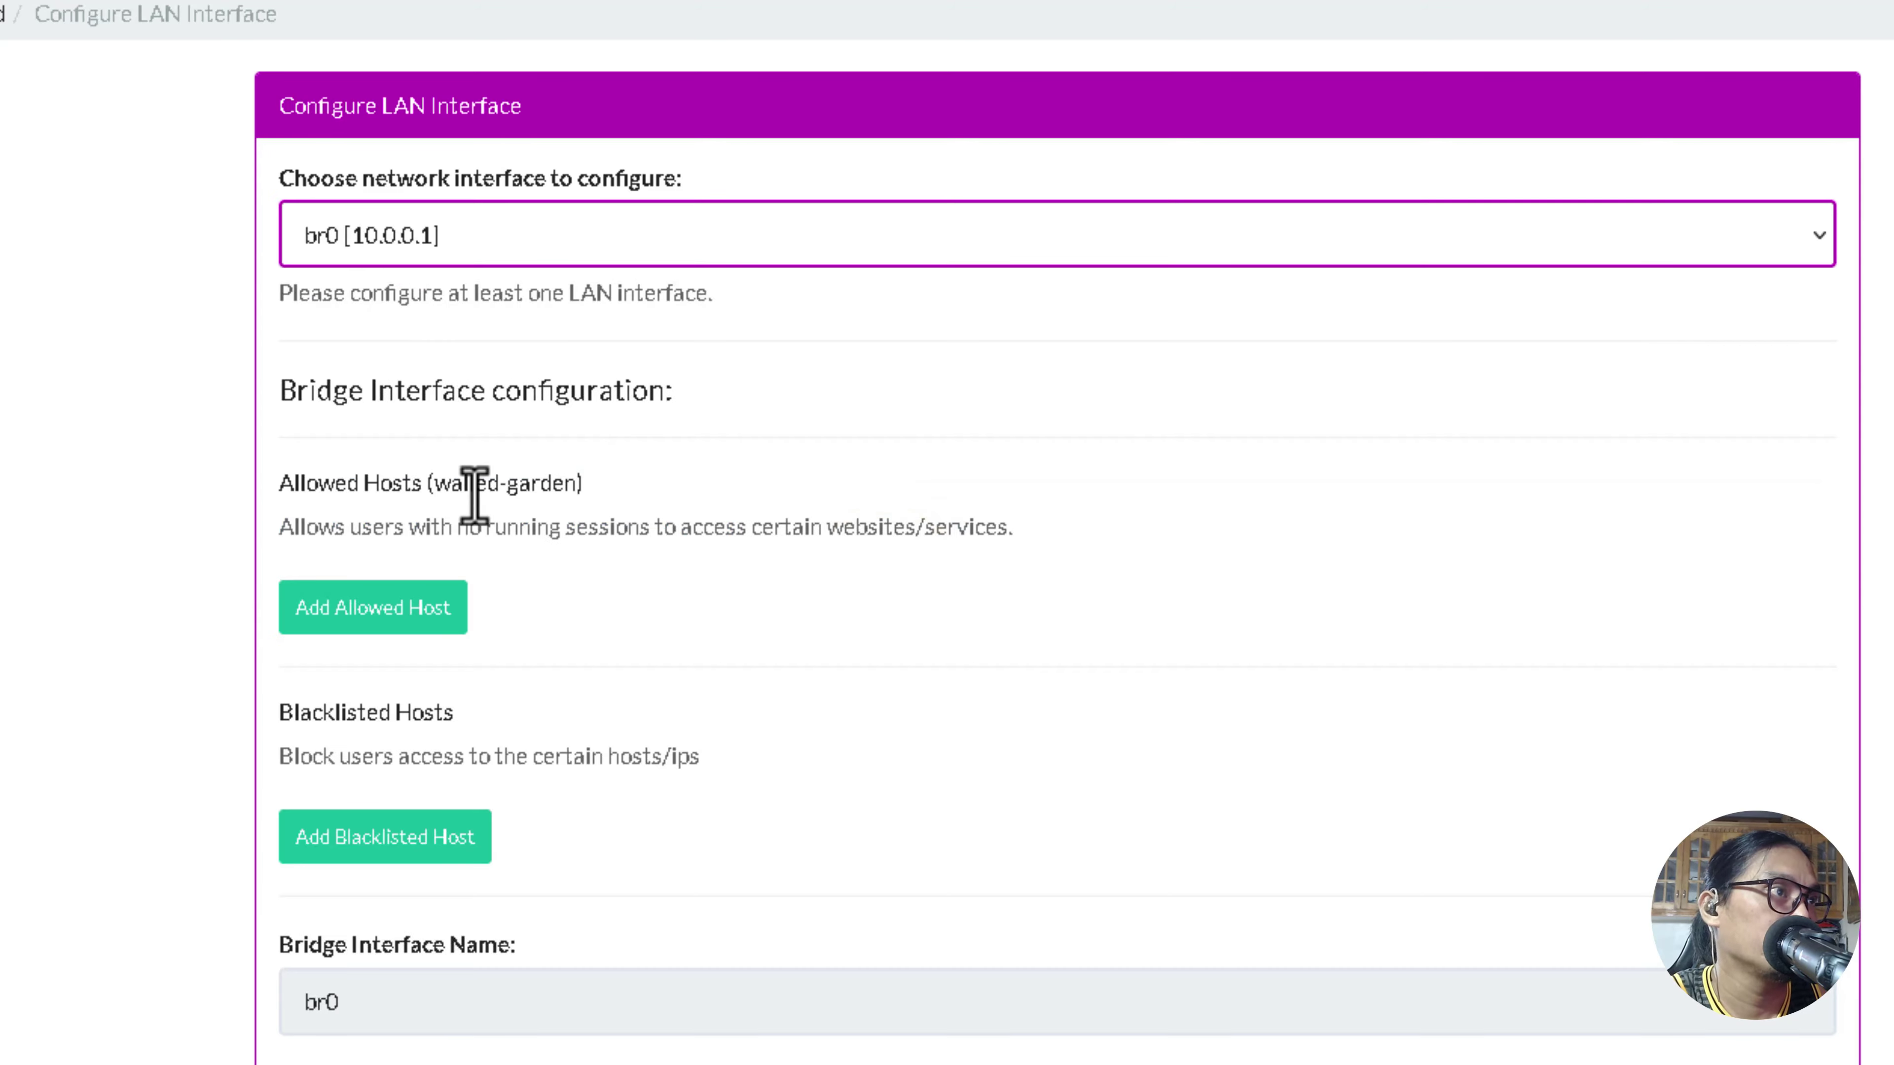
pyautogui.scroll(-3, 478, 495)
pyautogui.scroll(3, 469, 417)
pyautogui.click(435, 240)
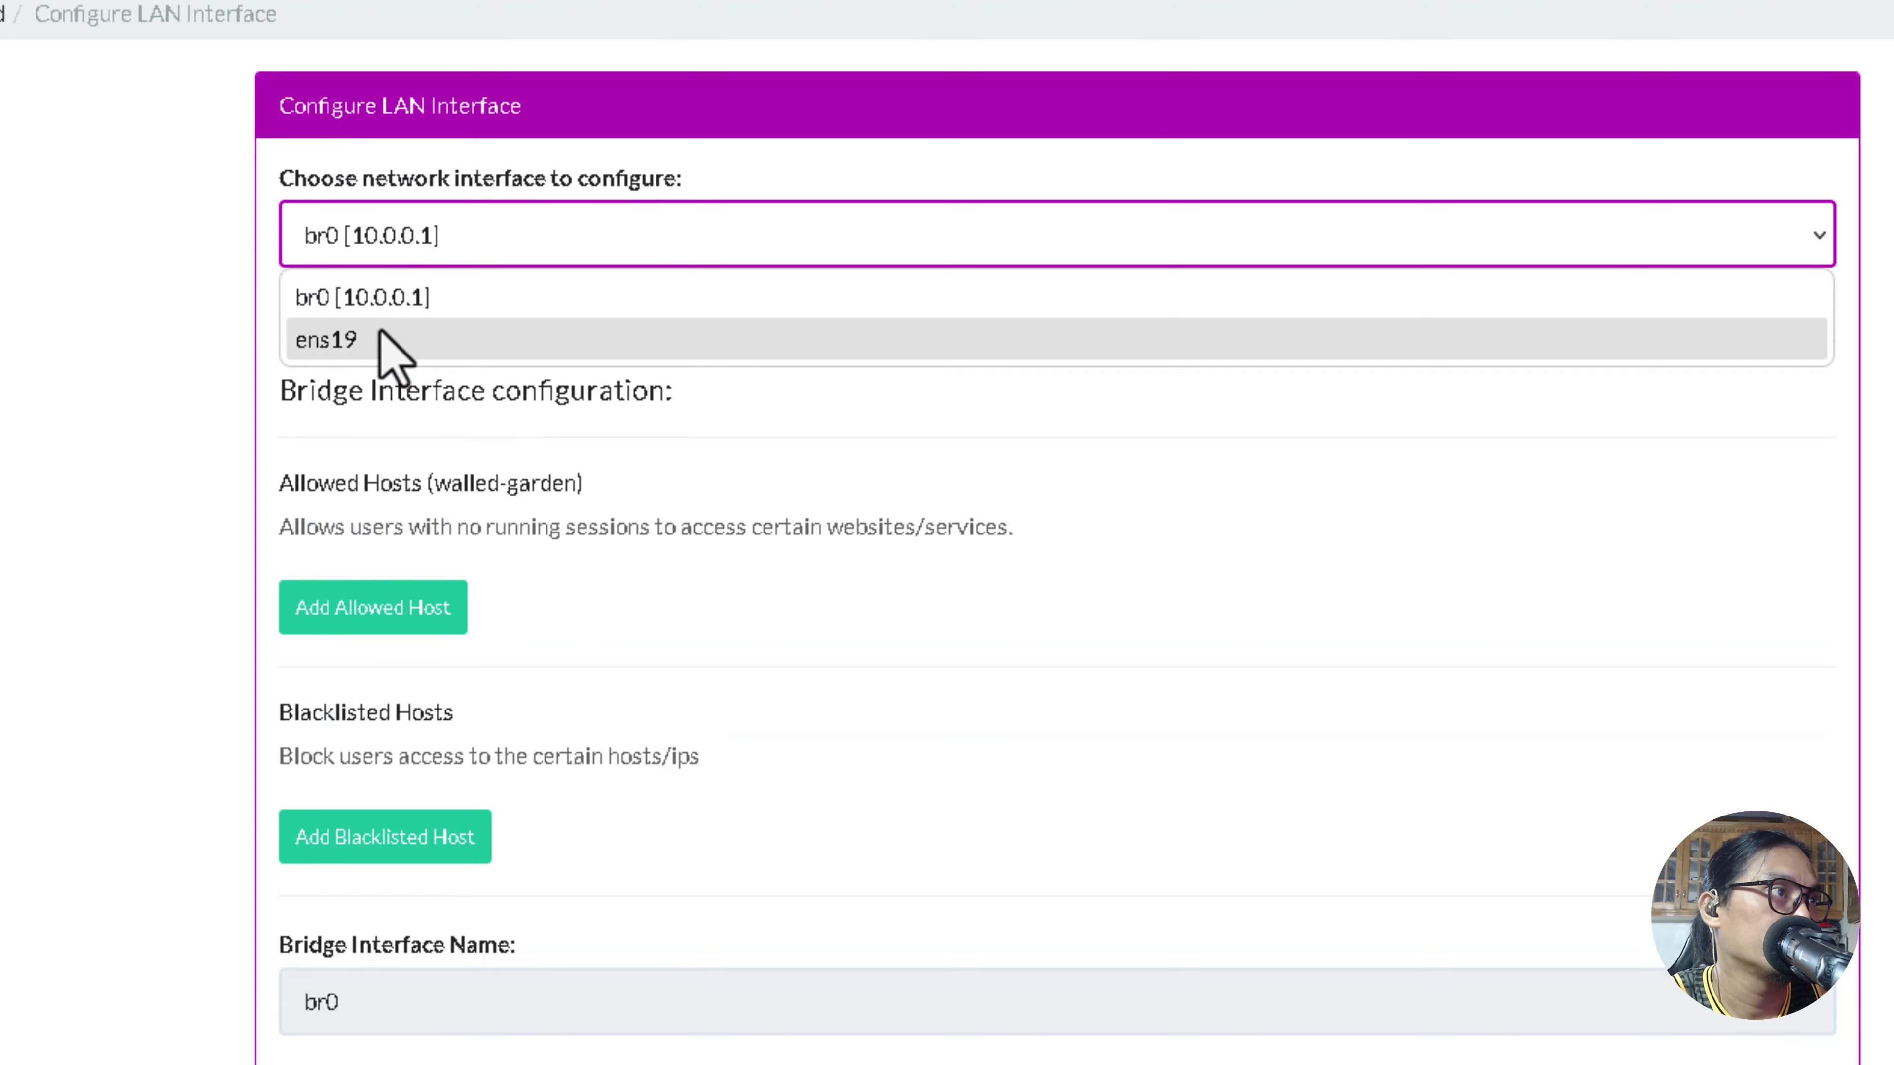
pyautogui.click(387, 246)
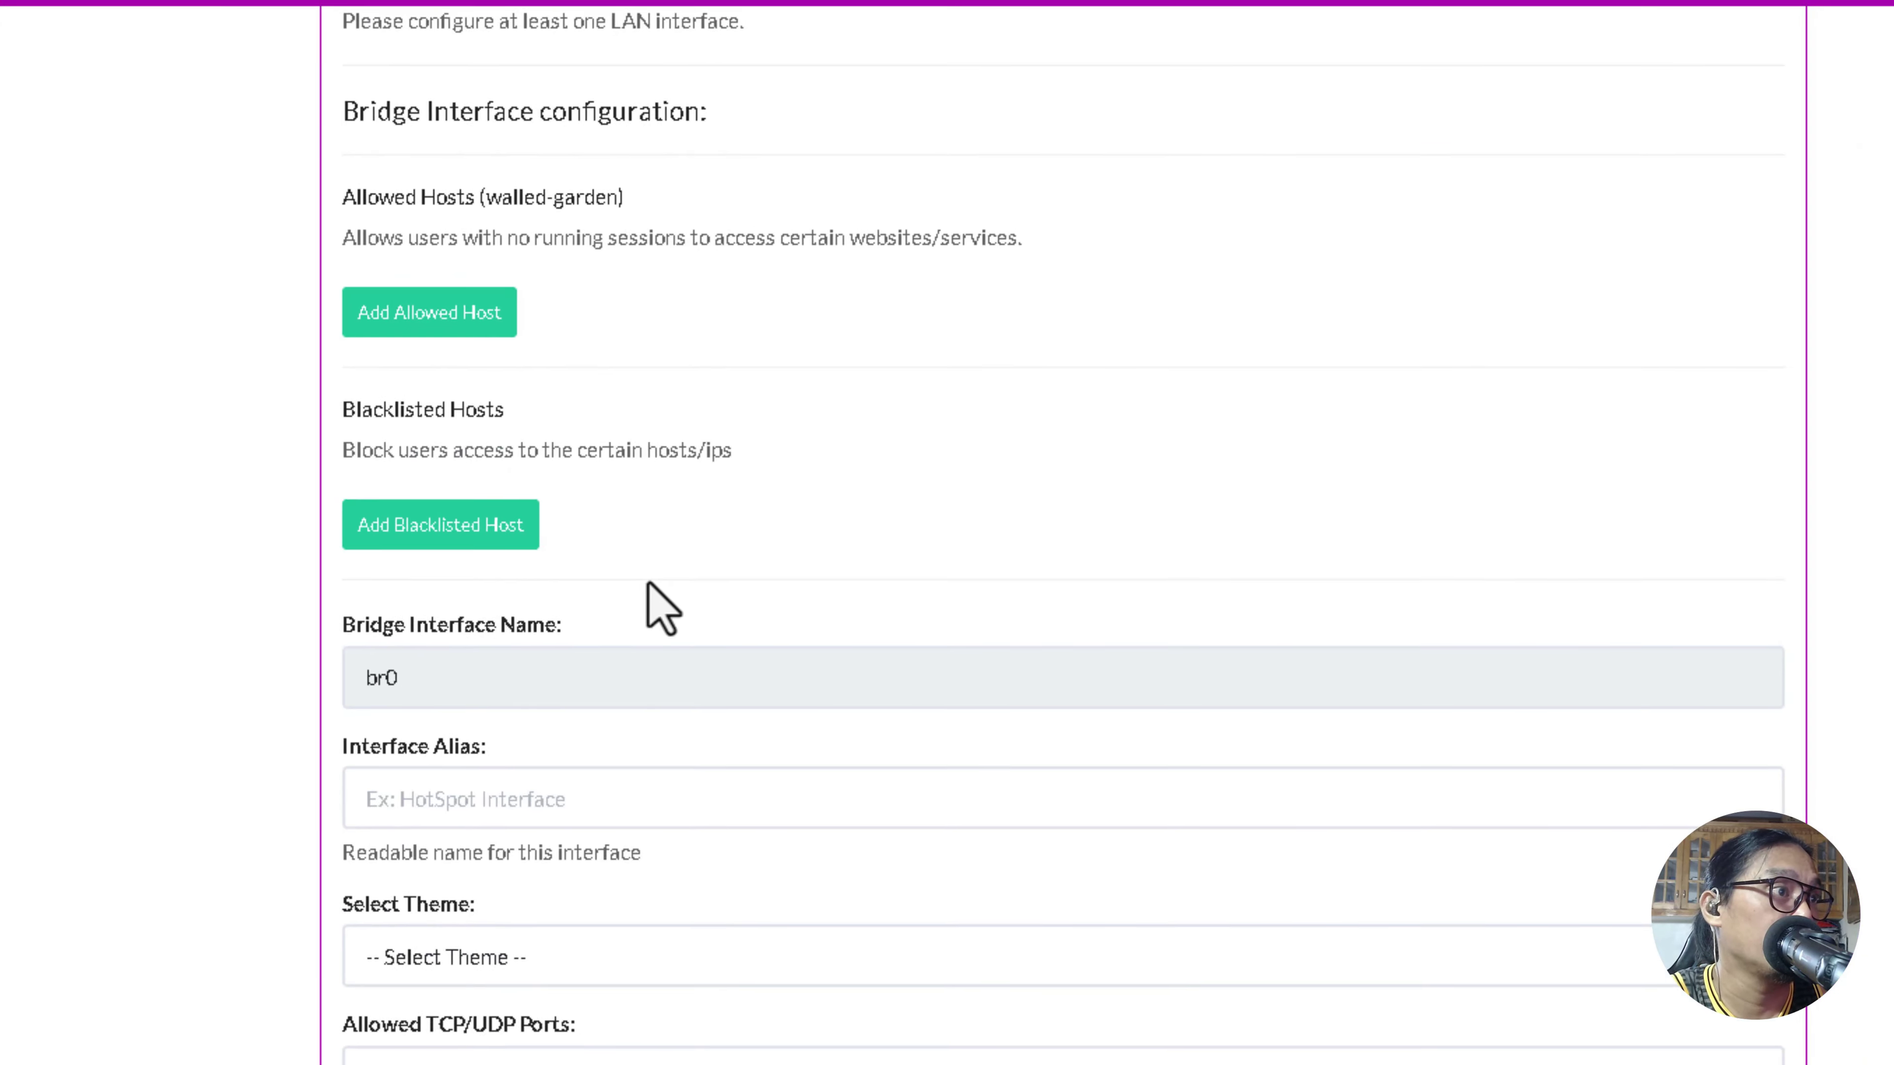
pyautogui.scroll(-3, 582, 567)
pyautogui.scroll(3, 522, 433)
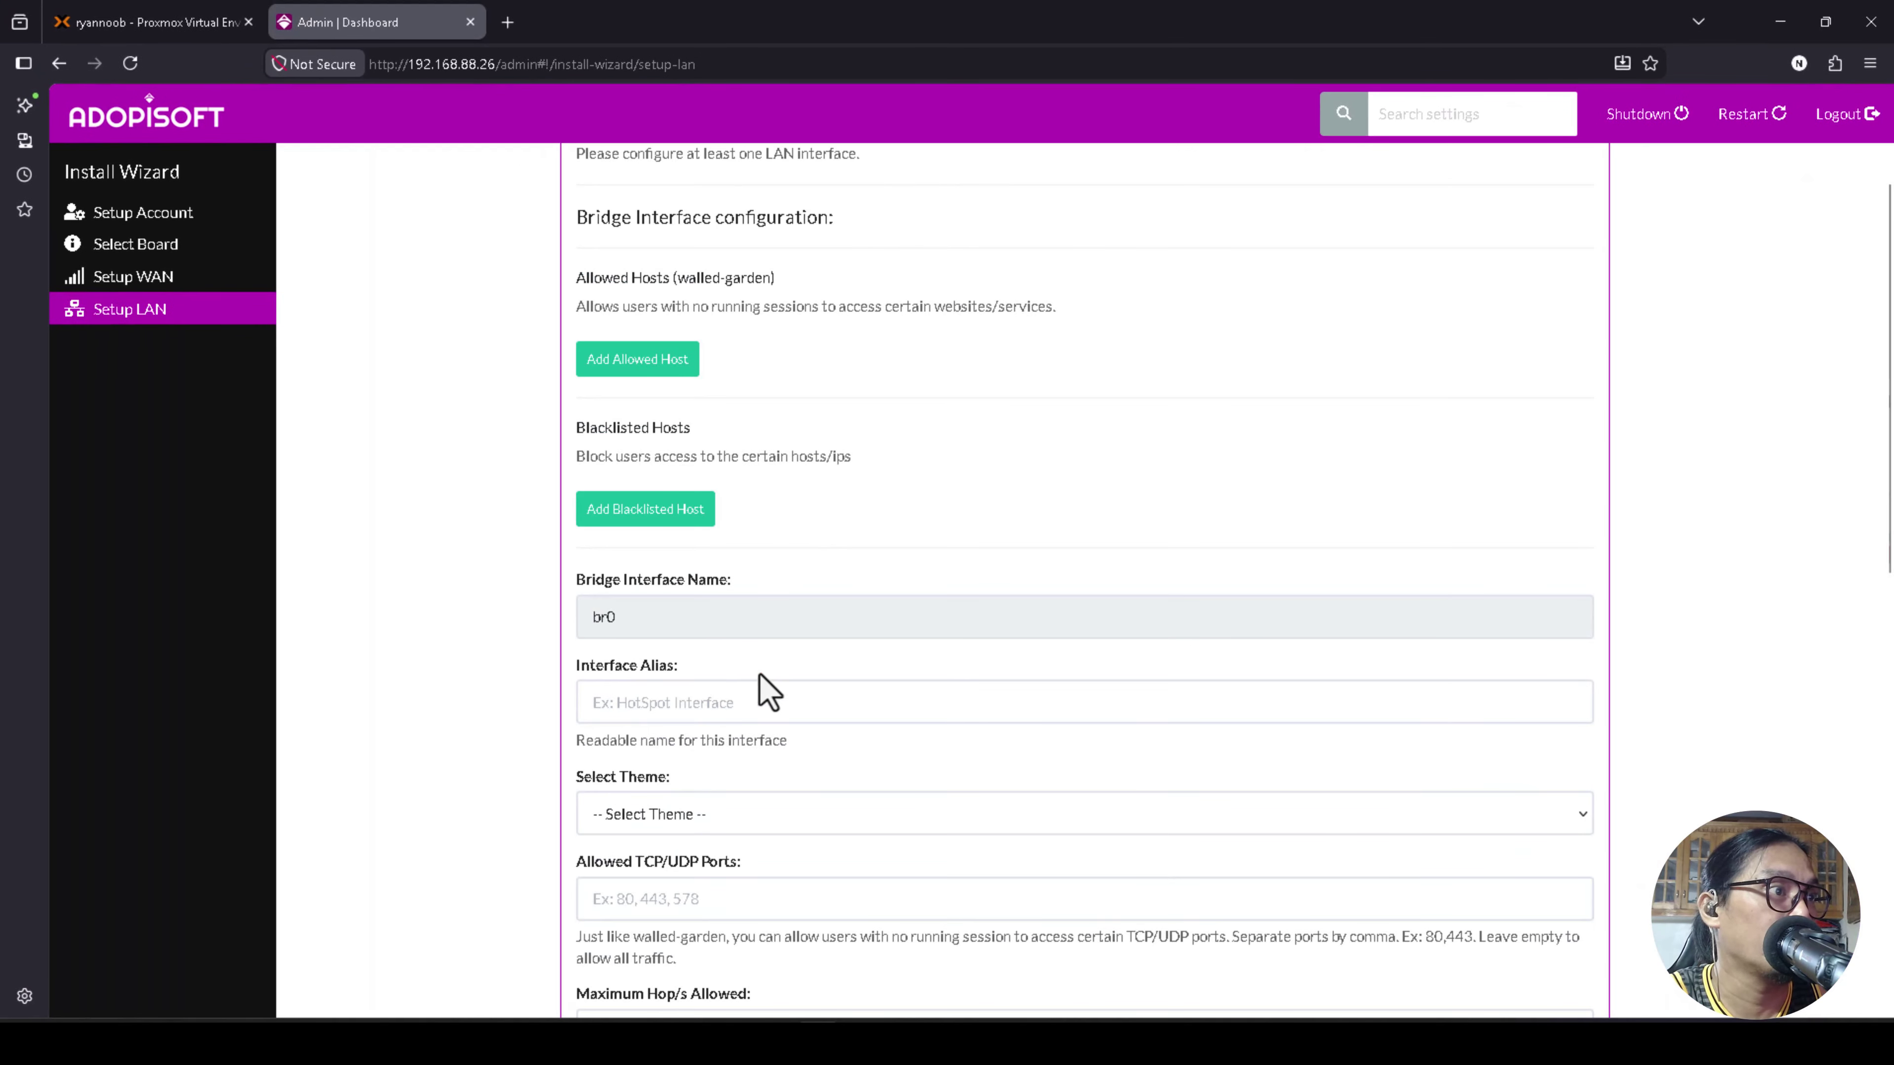
pyautogui.scroll(1, 753, 671)
pyautogui.scroll(-3, 746, 649)
# Leave the portal theme unchanged and save the br0 LAN settings to finish setup.
pyautogui.click(665, 613)
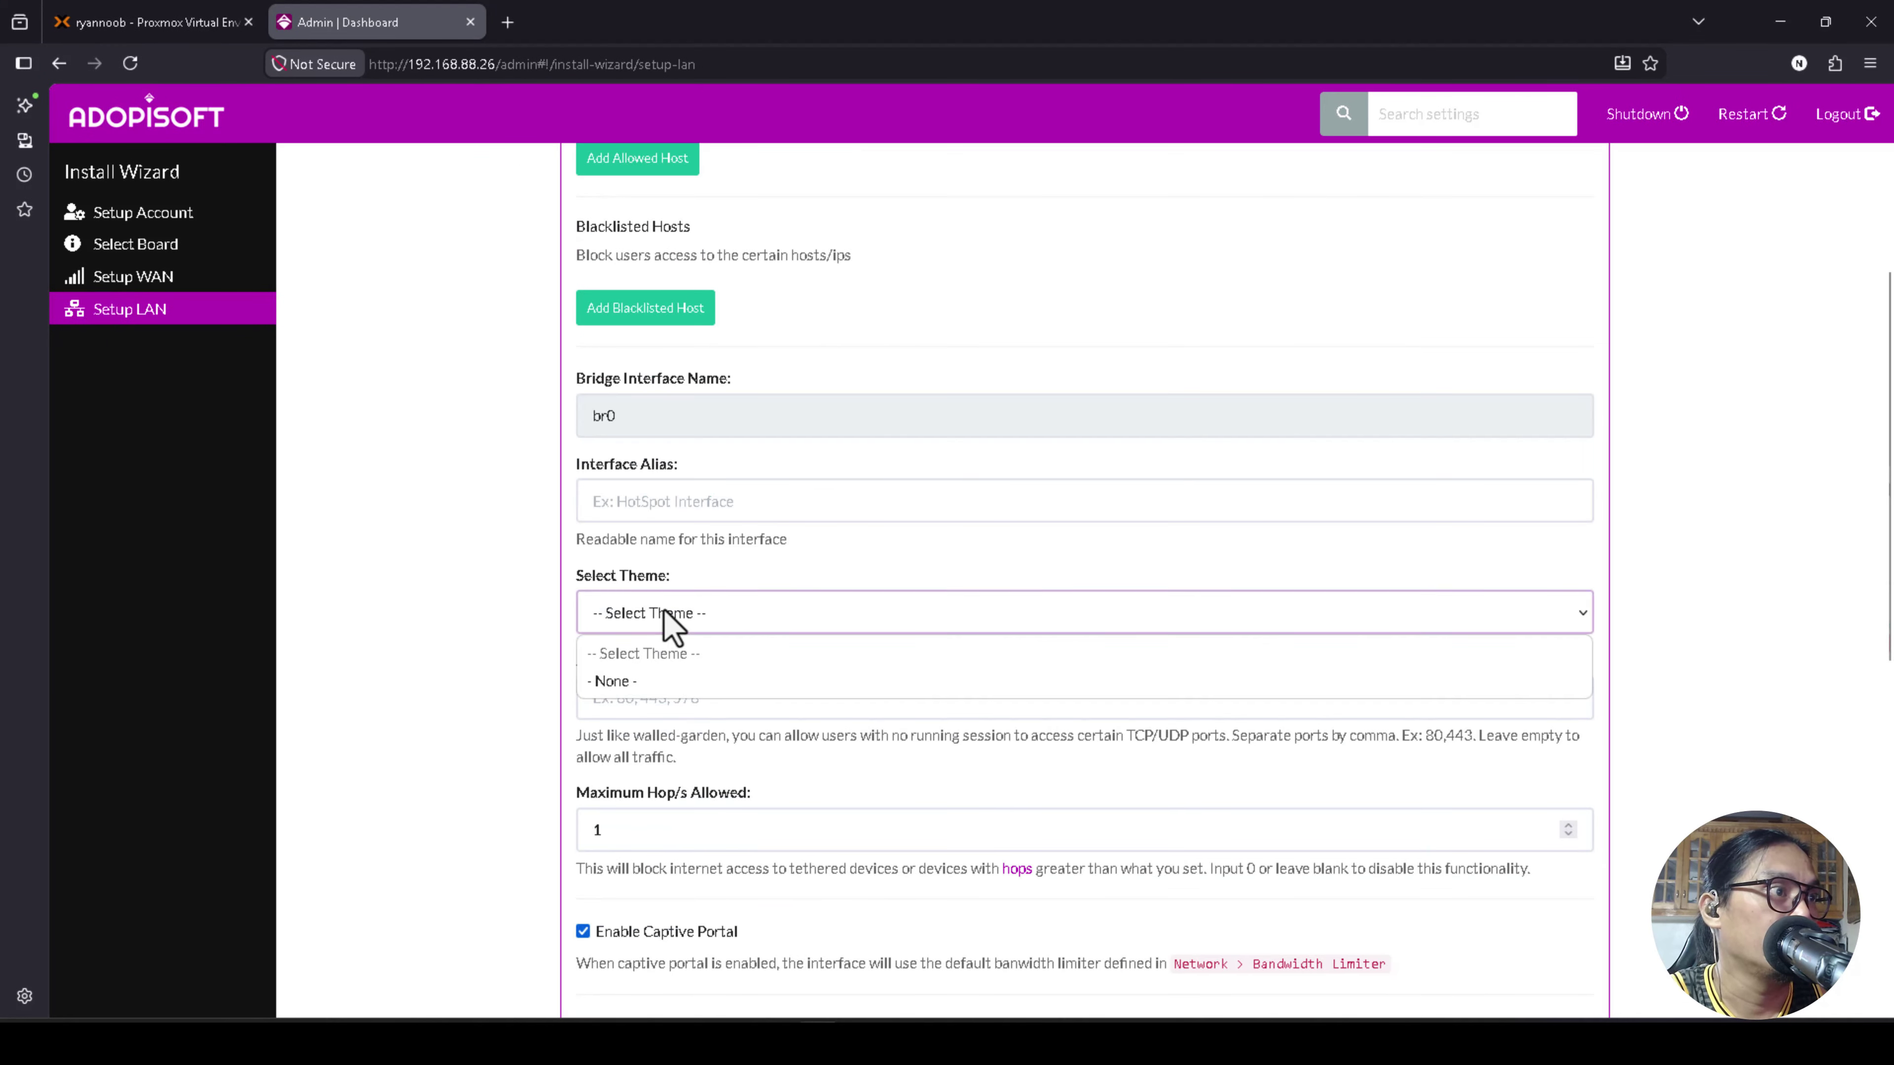
pyautogui.click(525, 623)
pyautogui.scroll(-2, 701, 671)
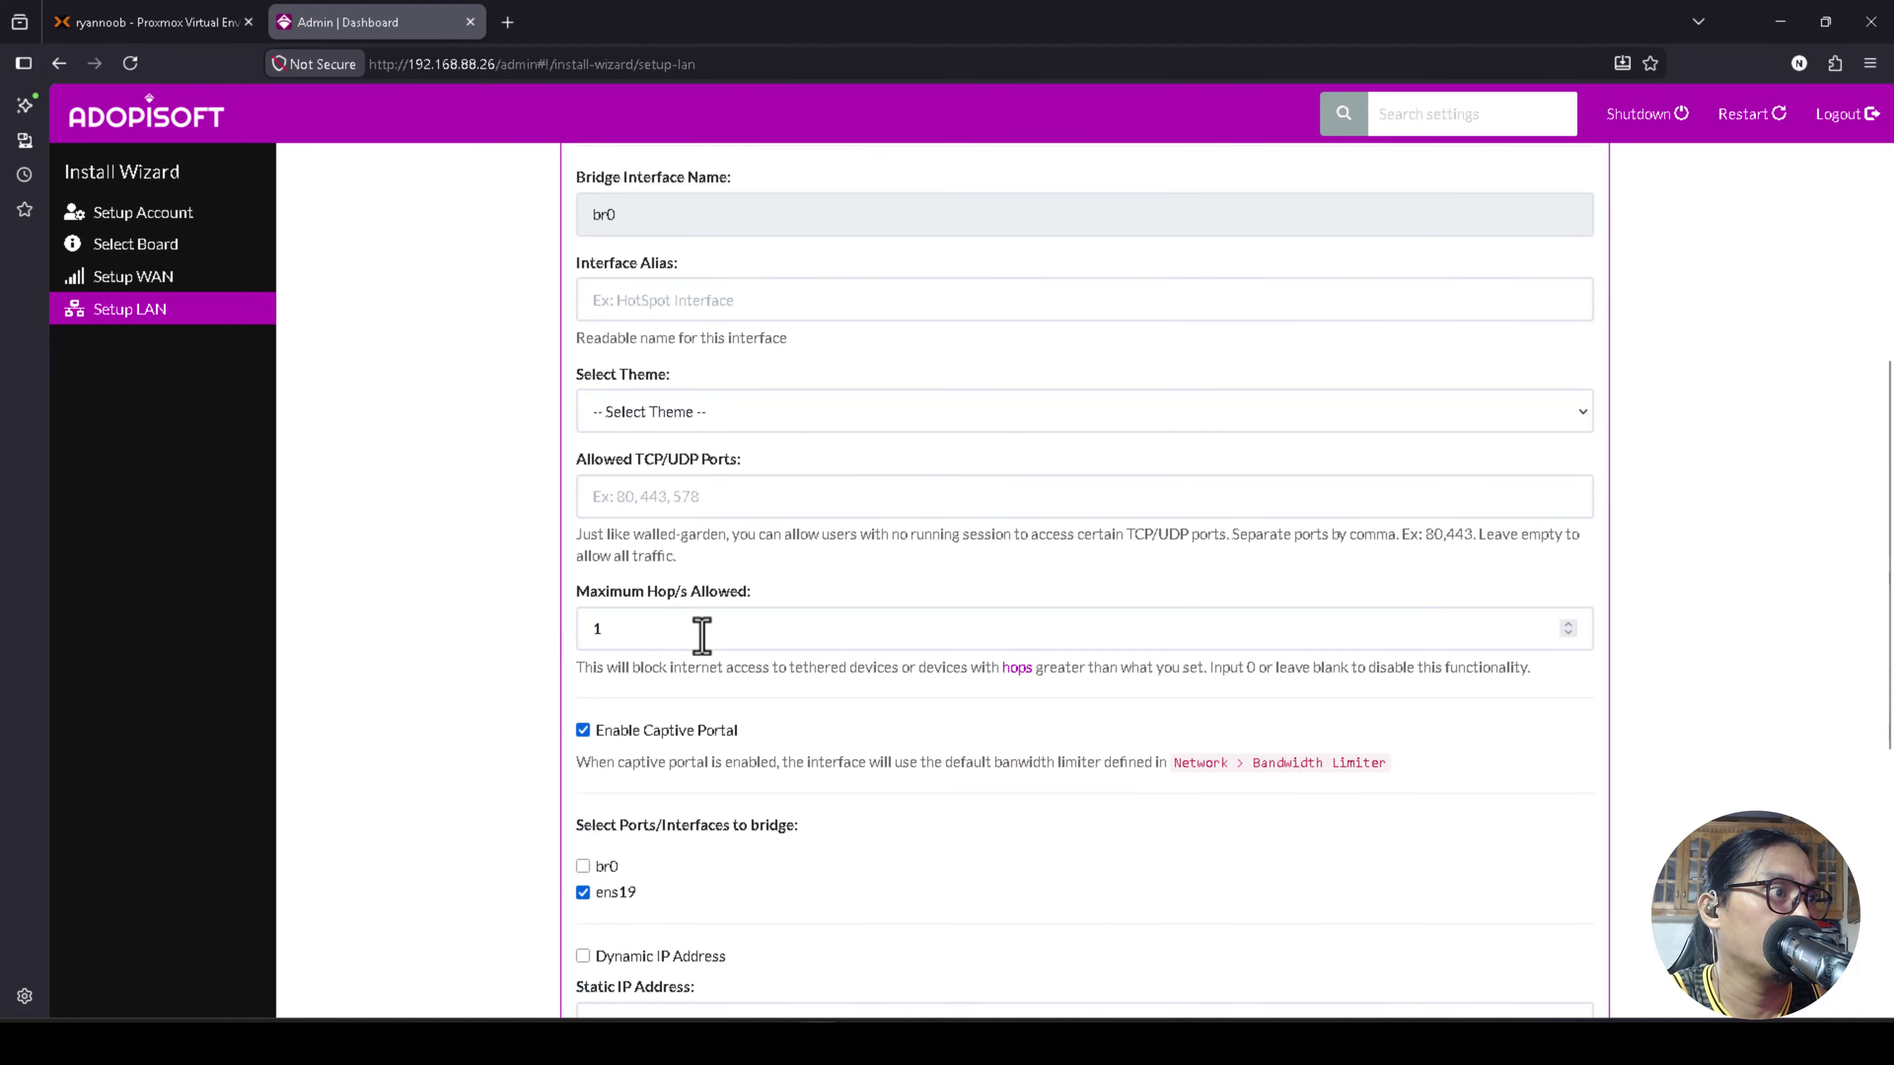
pyautogui.scroll(-6, 671, 649)
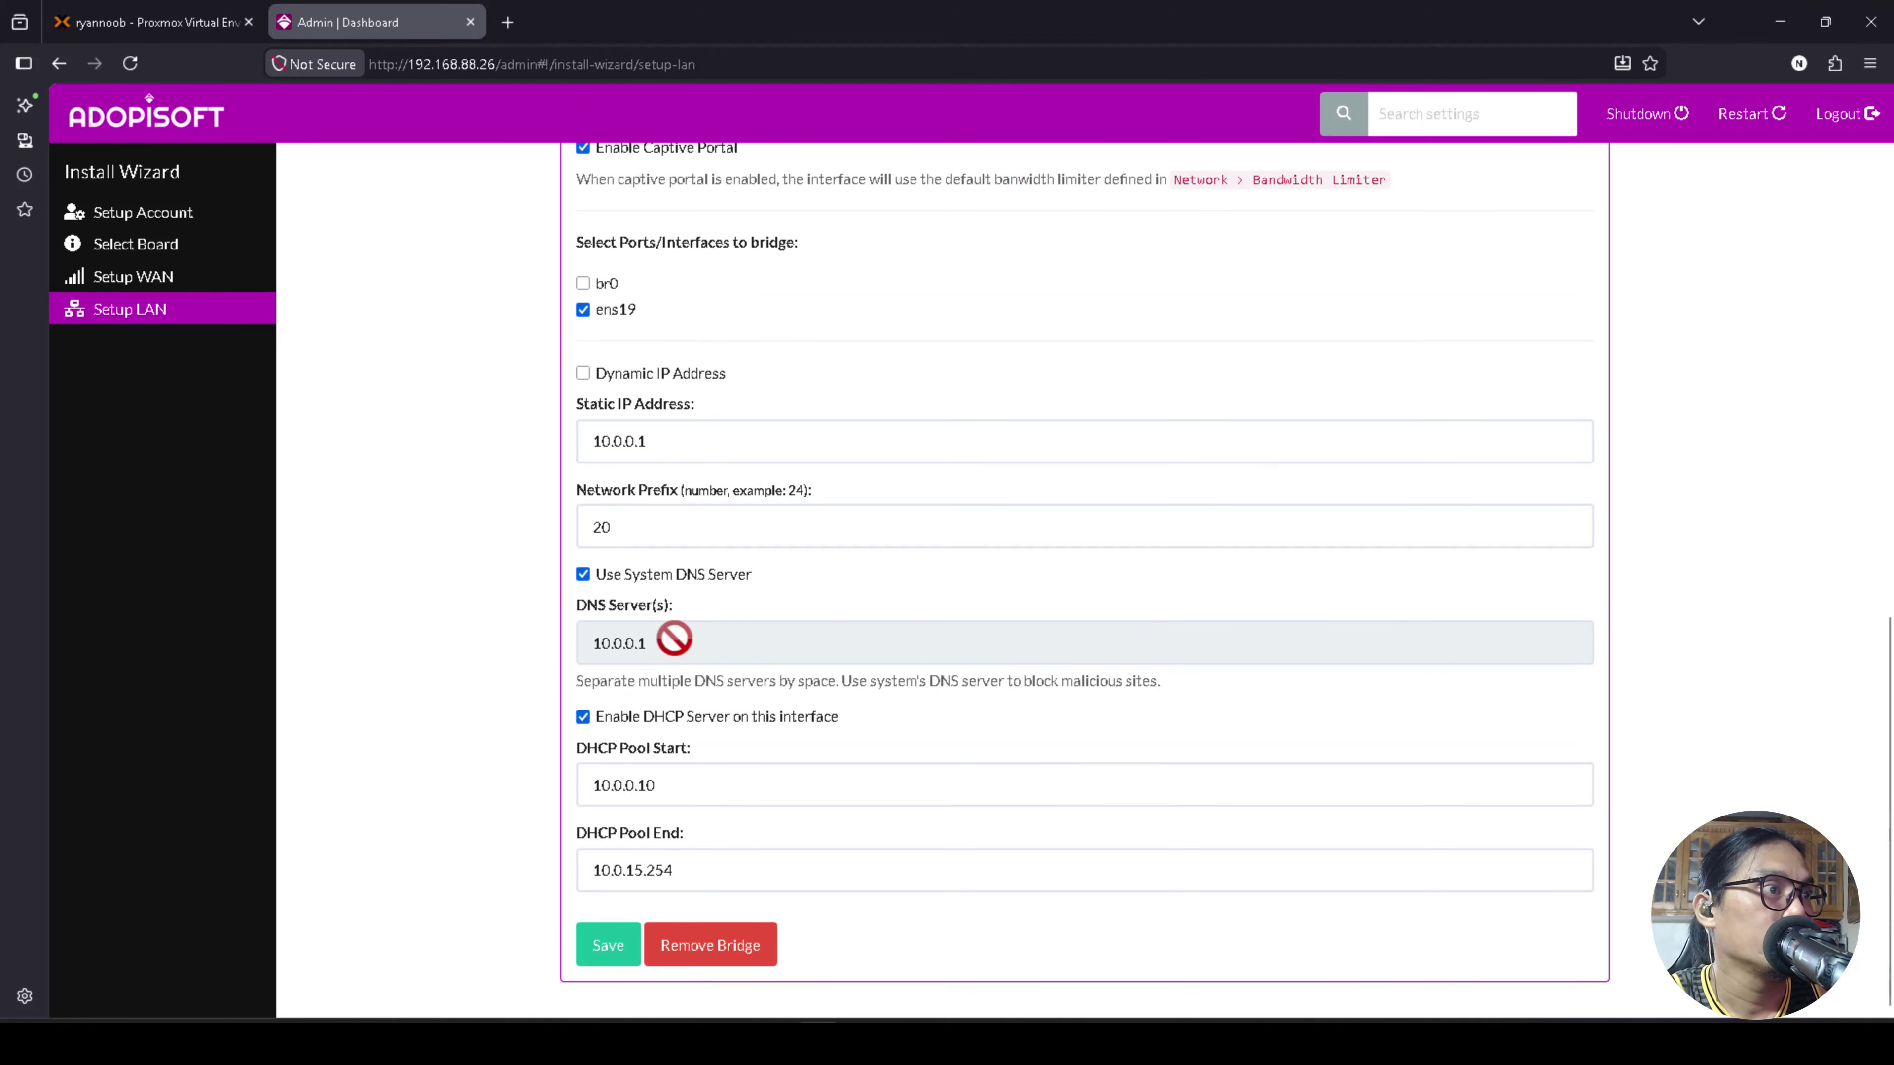
pyautogui.scroll(9, 727, 613)
pyautogui.scroll(-9, 723, 641)
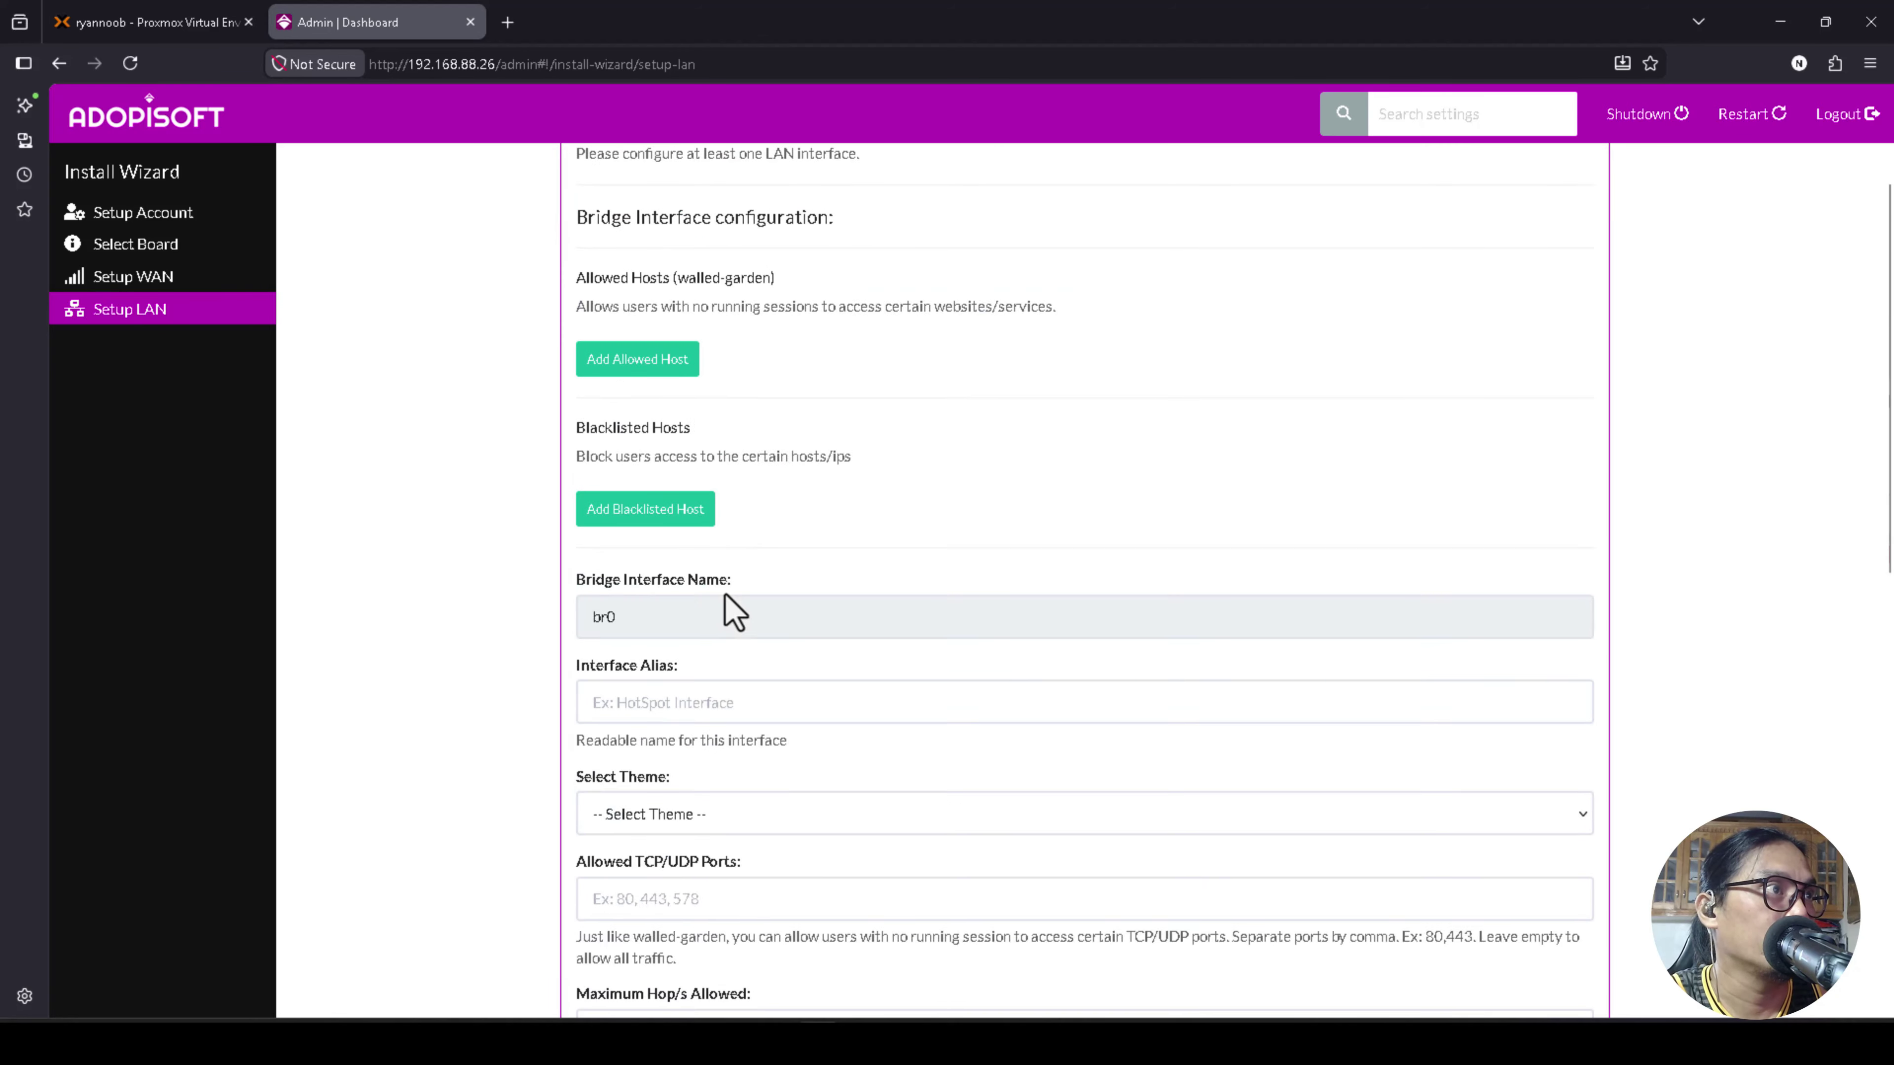
pyautogui.click(611, 955)
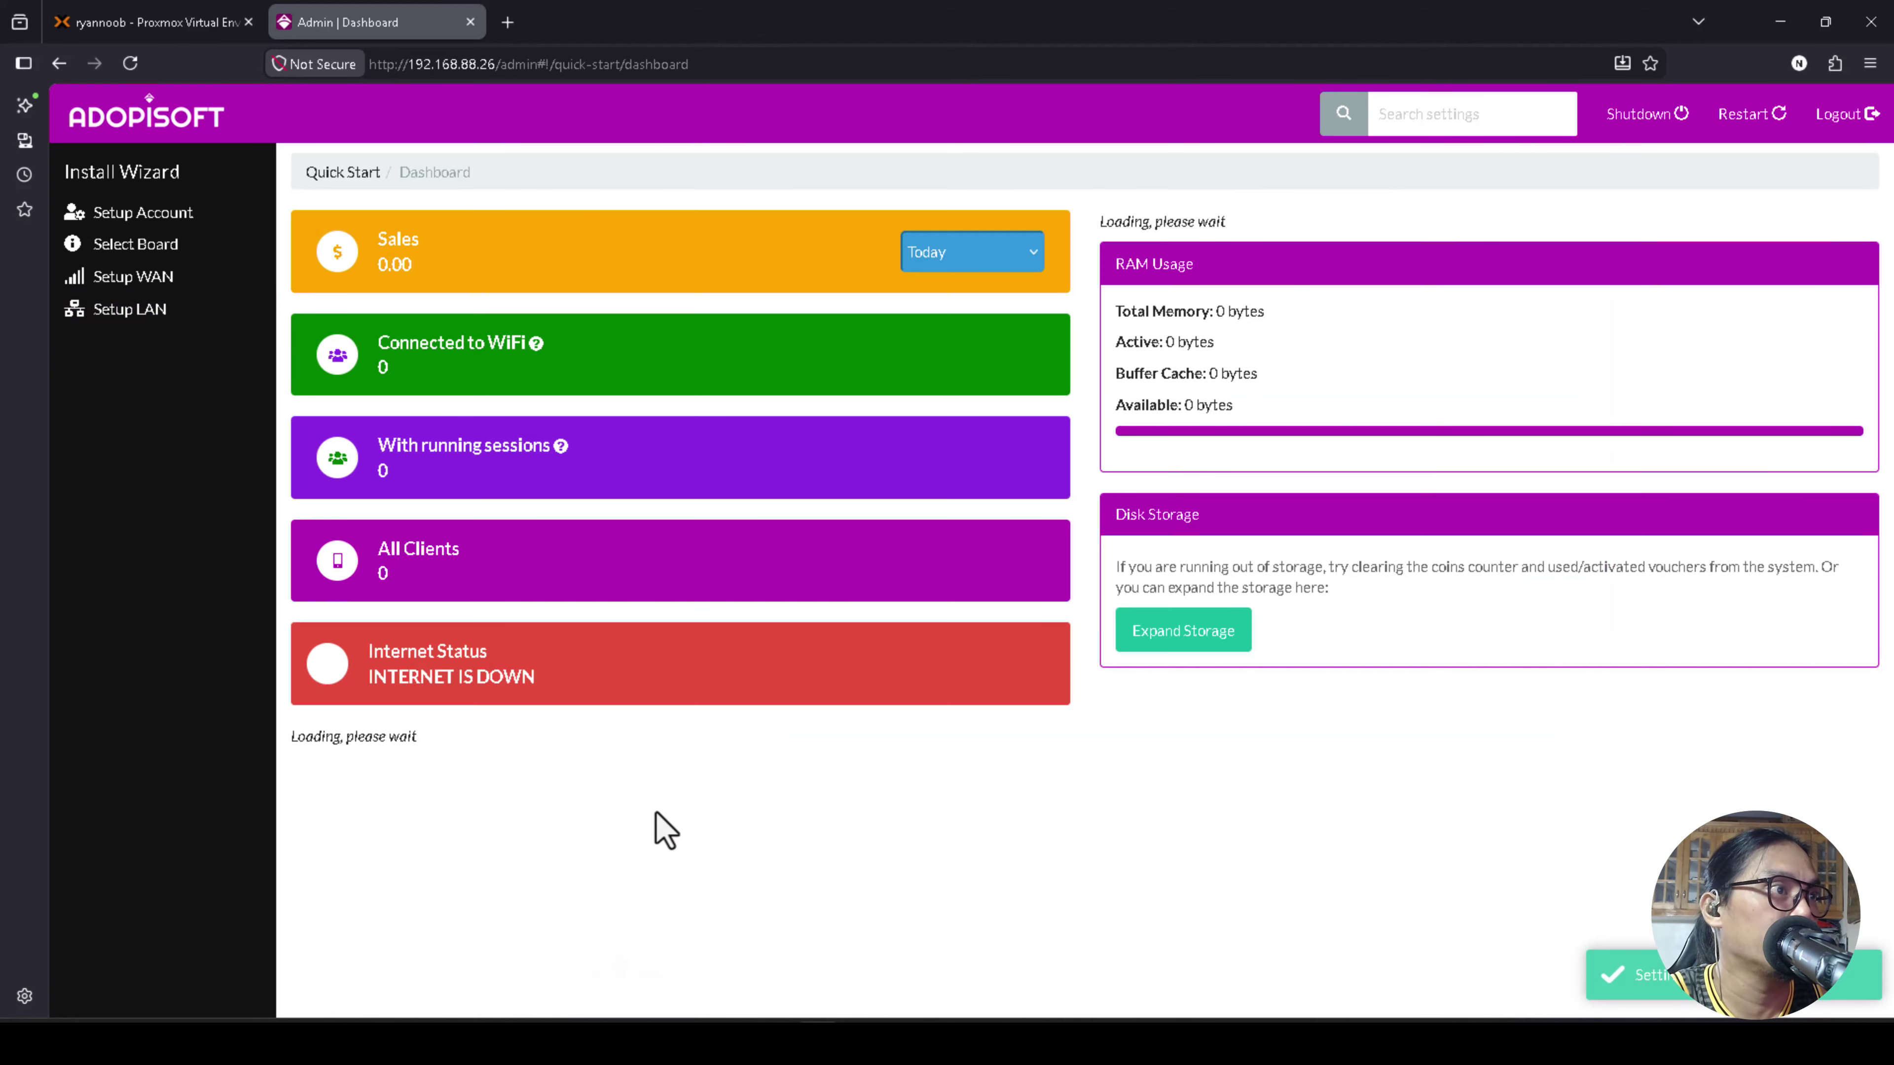
pyautogui.scroll(-3, 727, 656)
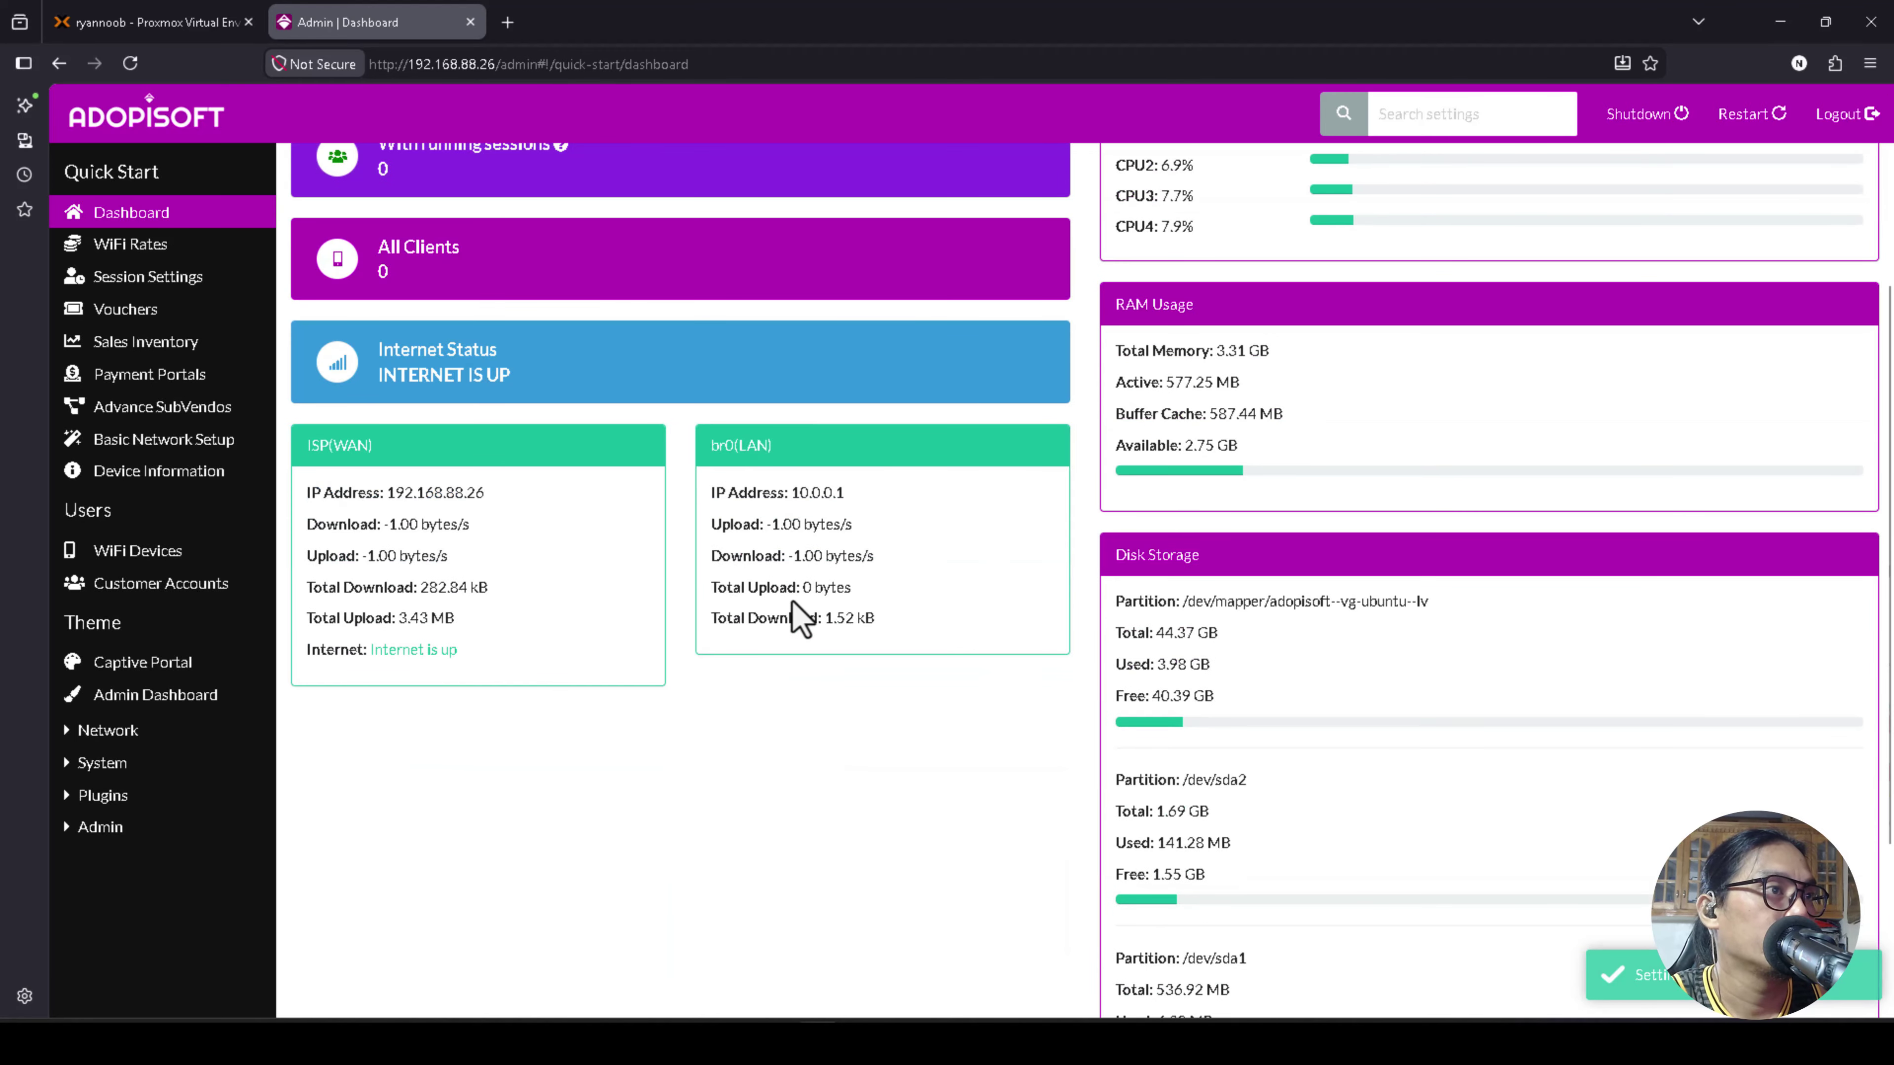
pyautogui.scroll(3, 794, 617)
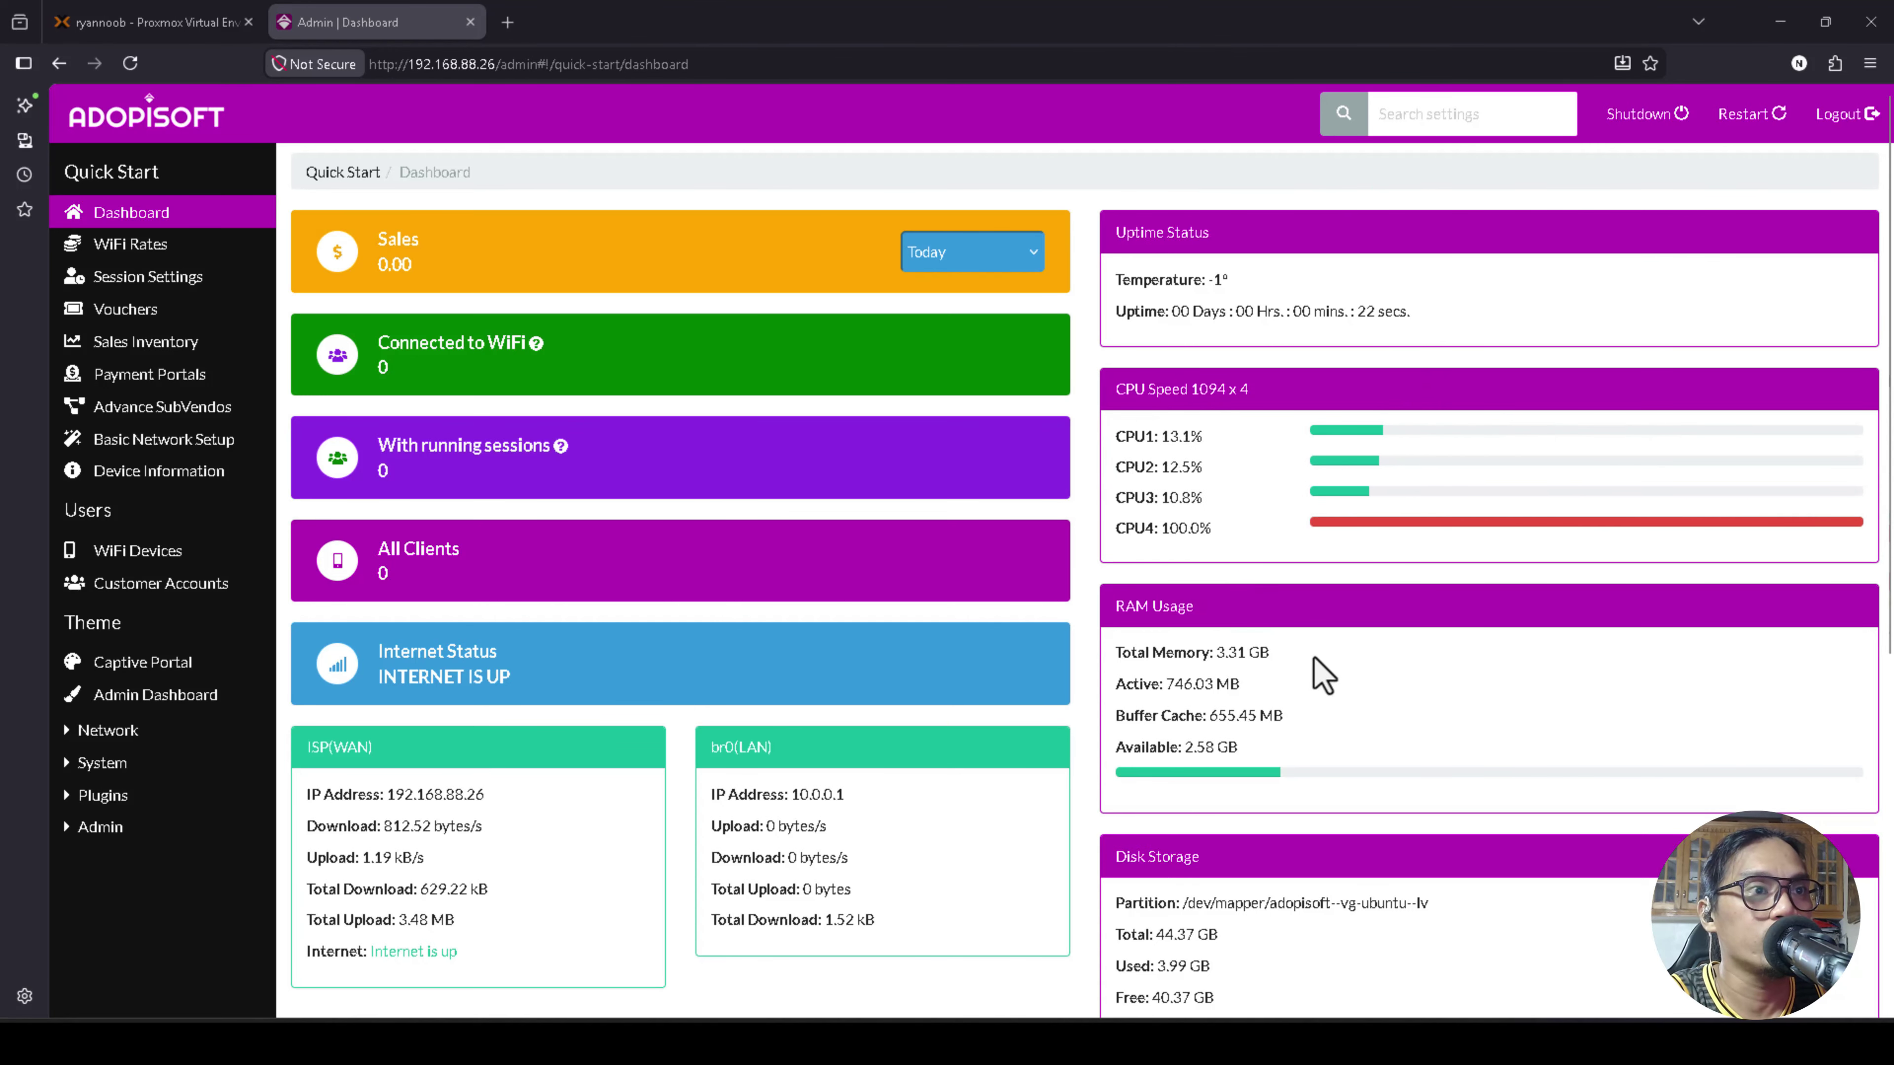
pyautogui.scroll(-3, 1227, 653)
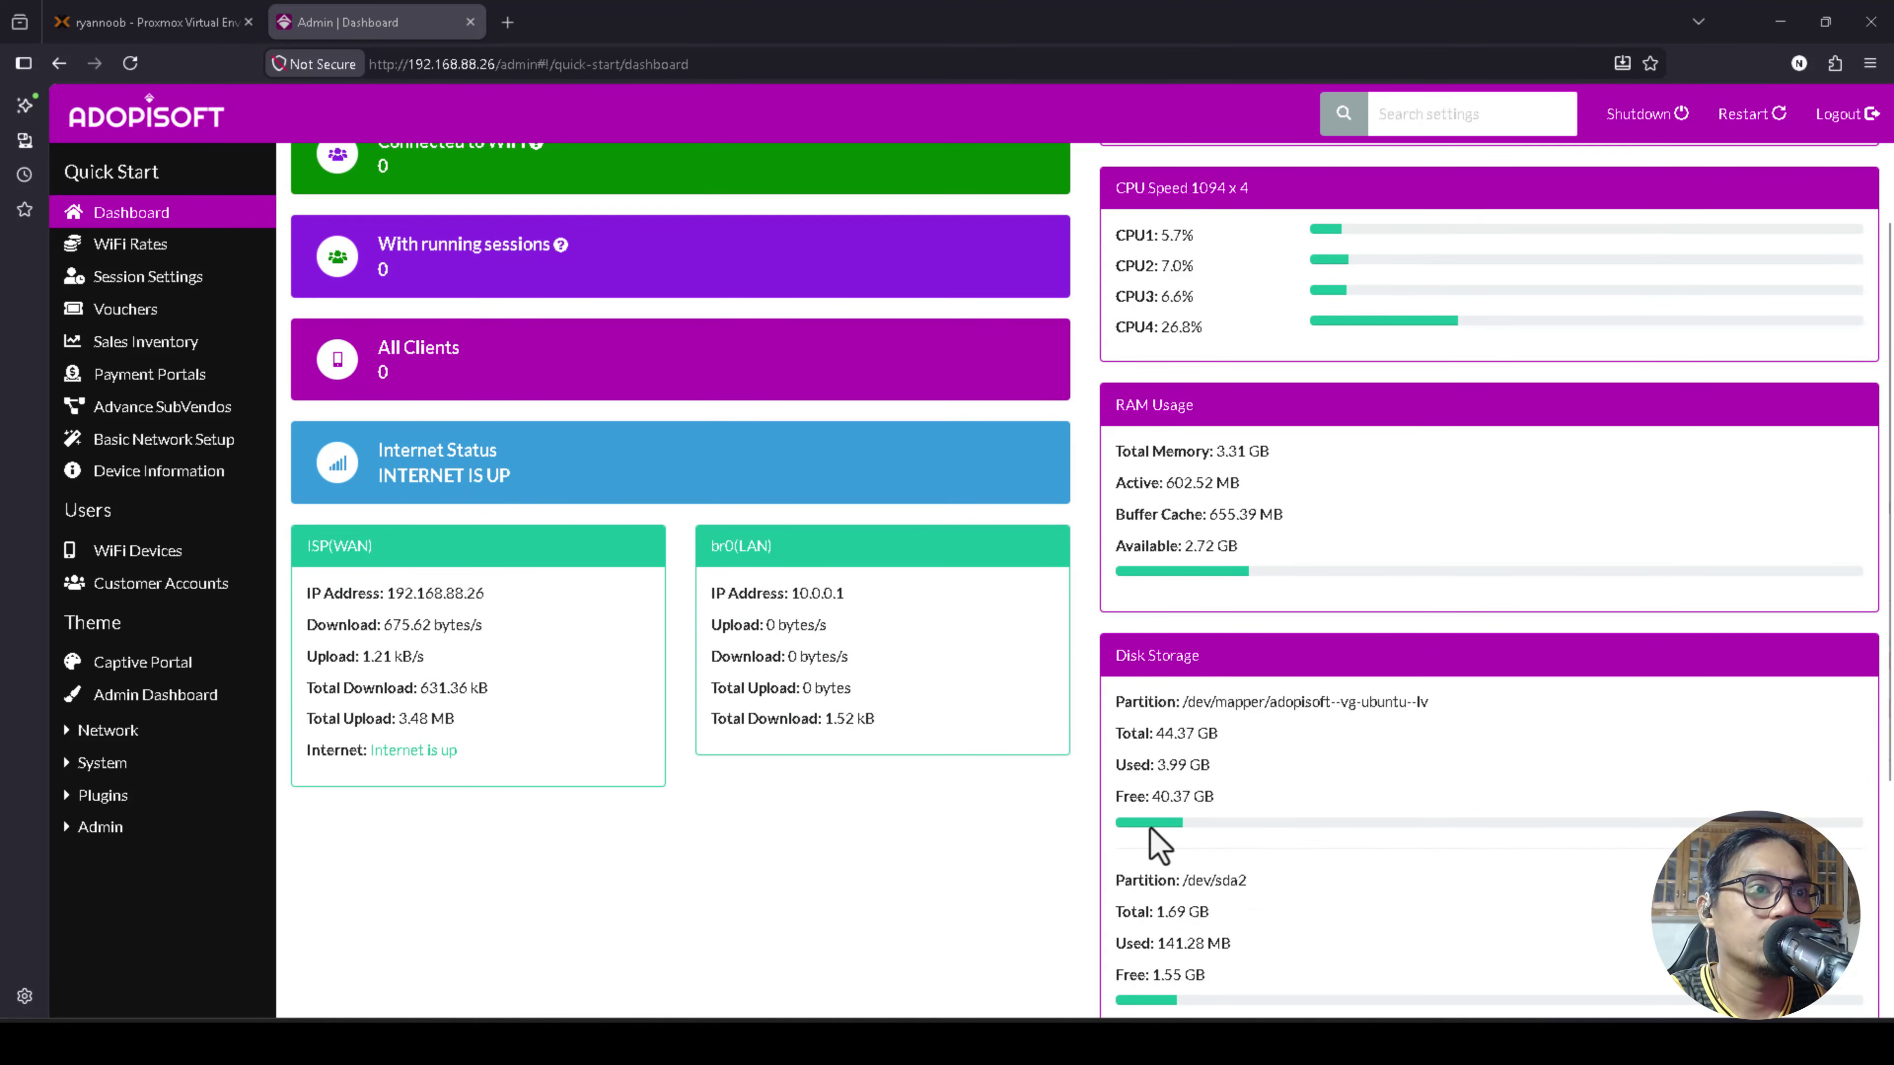
pyautogui.scroll(-3, 1180, 660)
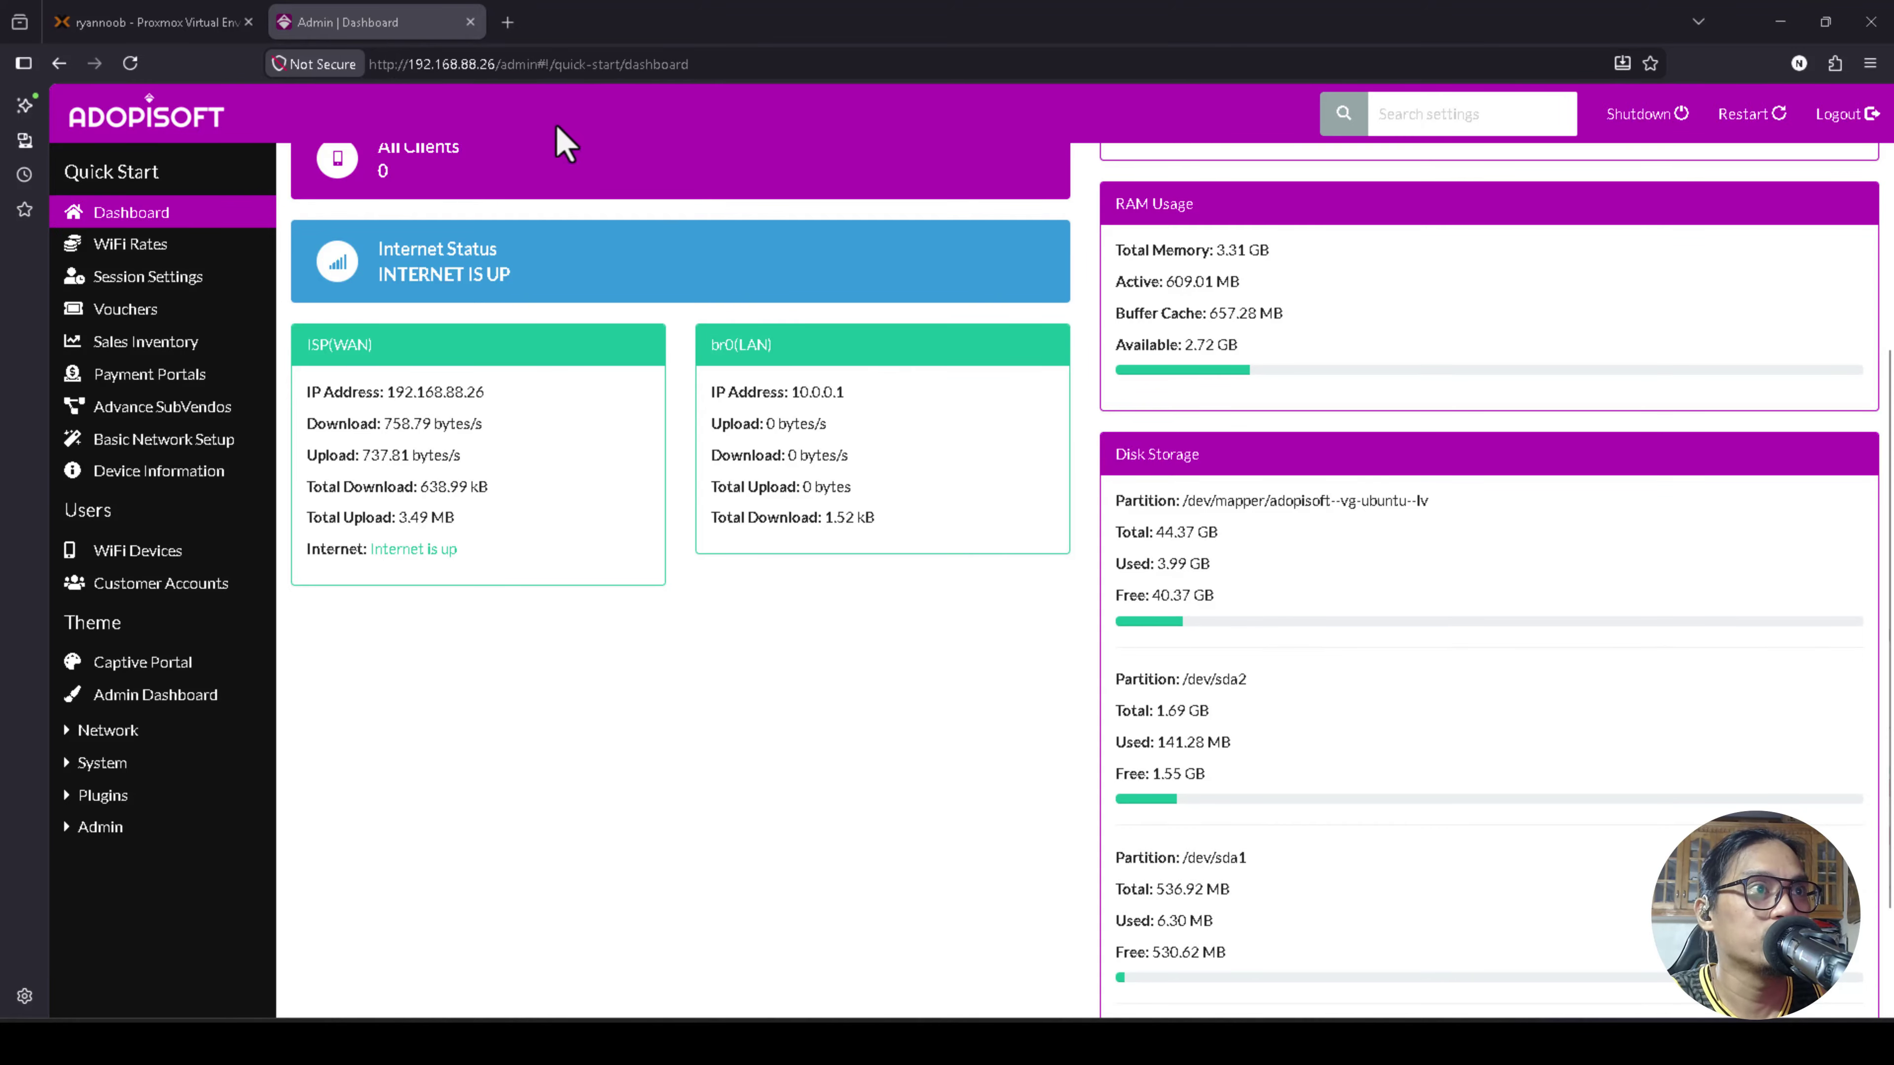
pyautogui.scroll(1, 1164, 492)
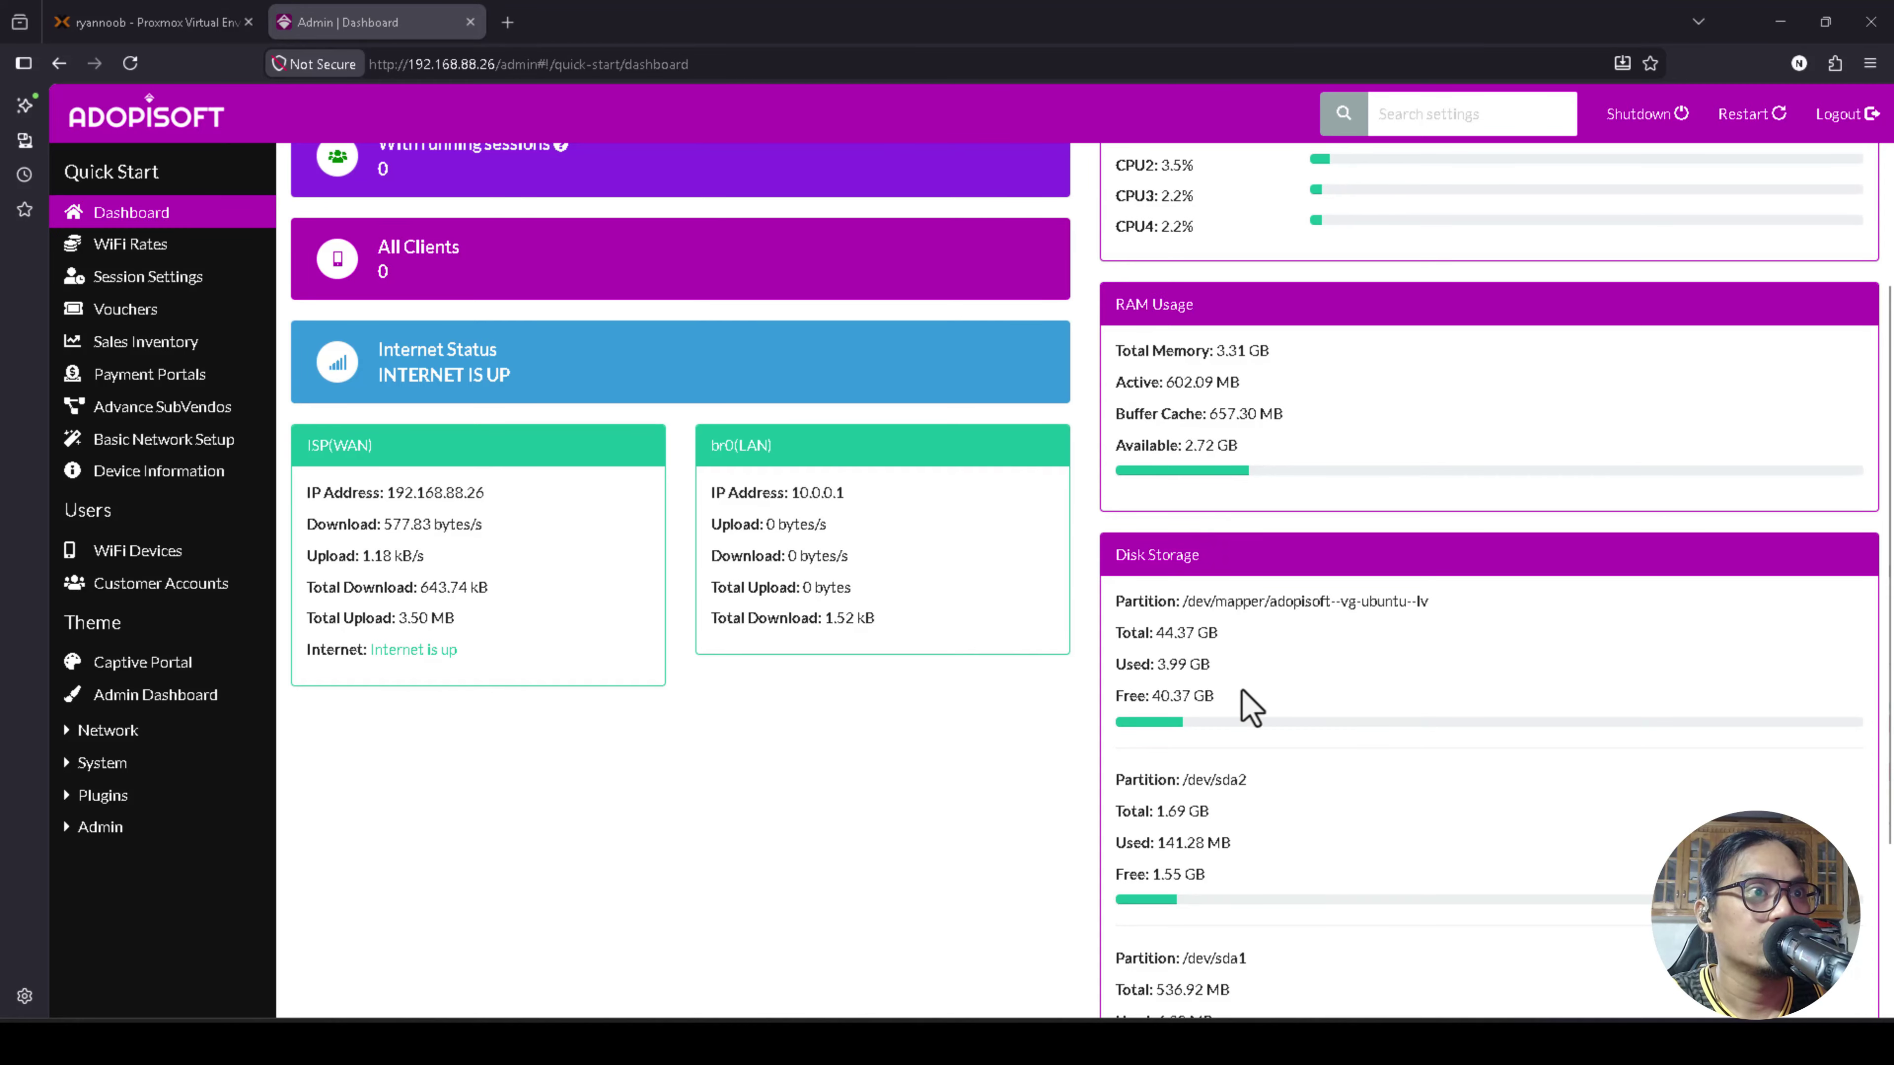
pyautogui.scroll(-2, 1268, 698)
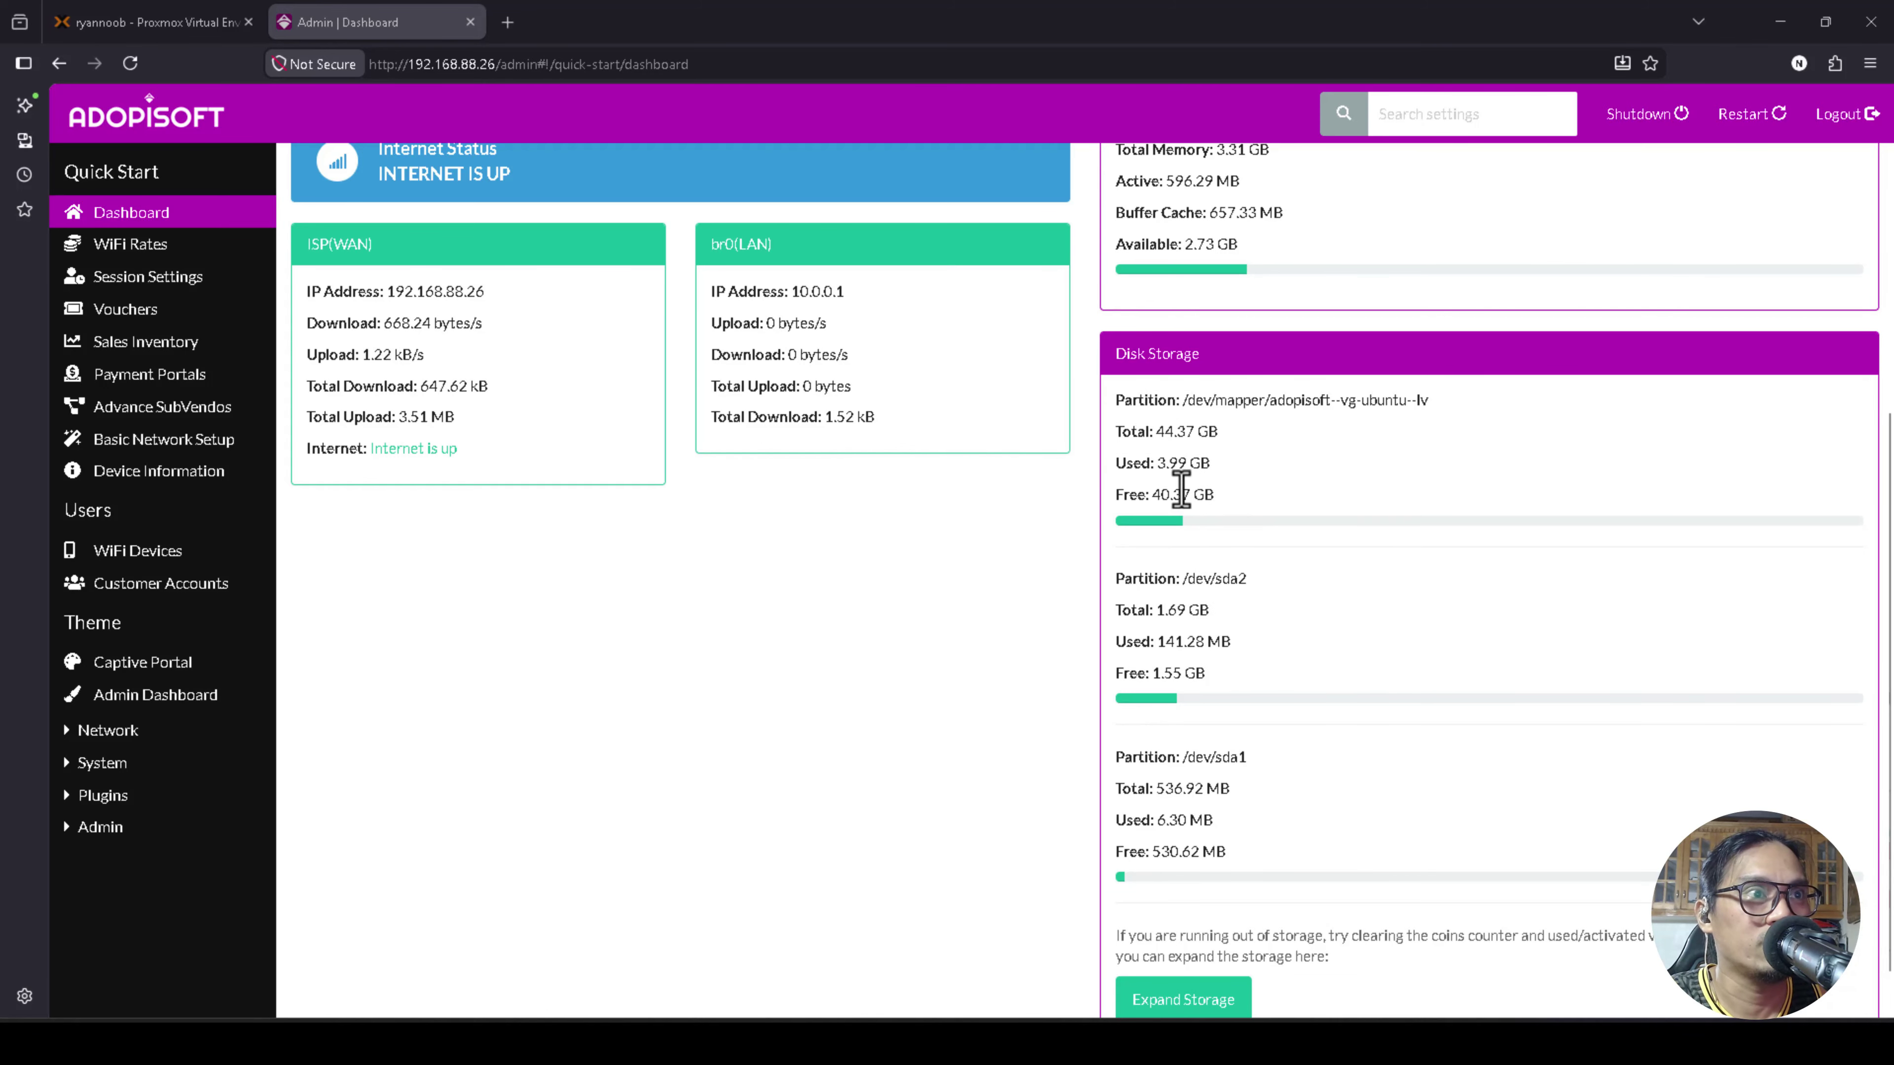
pyautogui.scroll(1, 1182, 498)
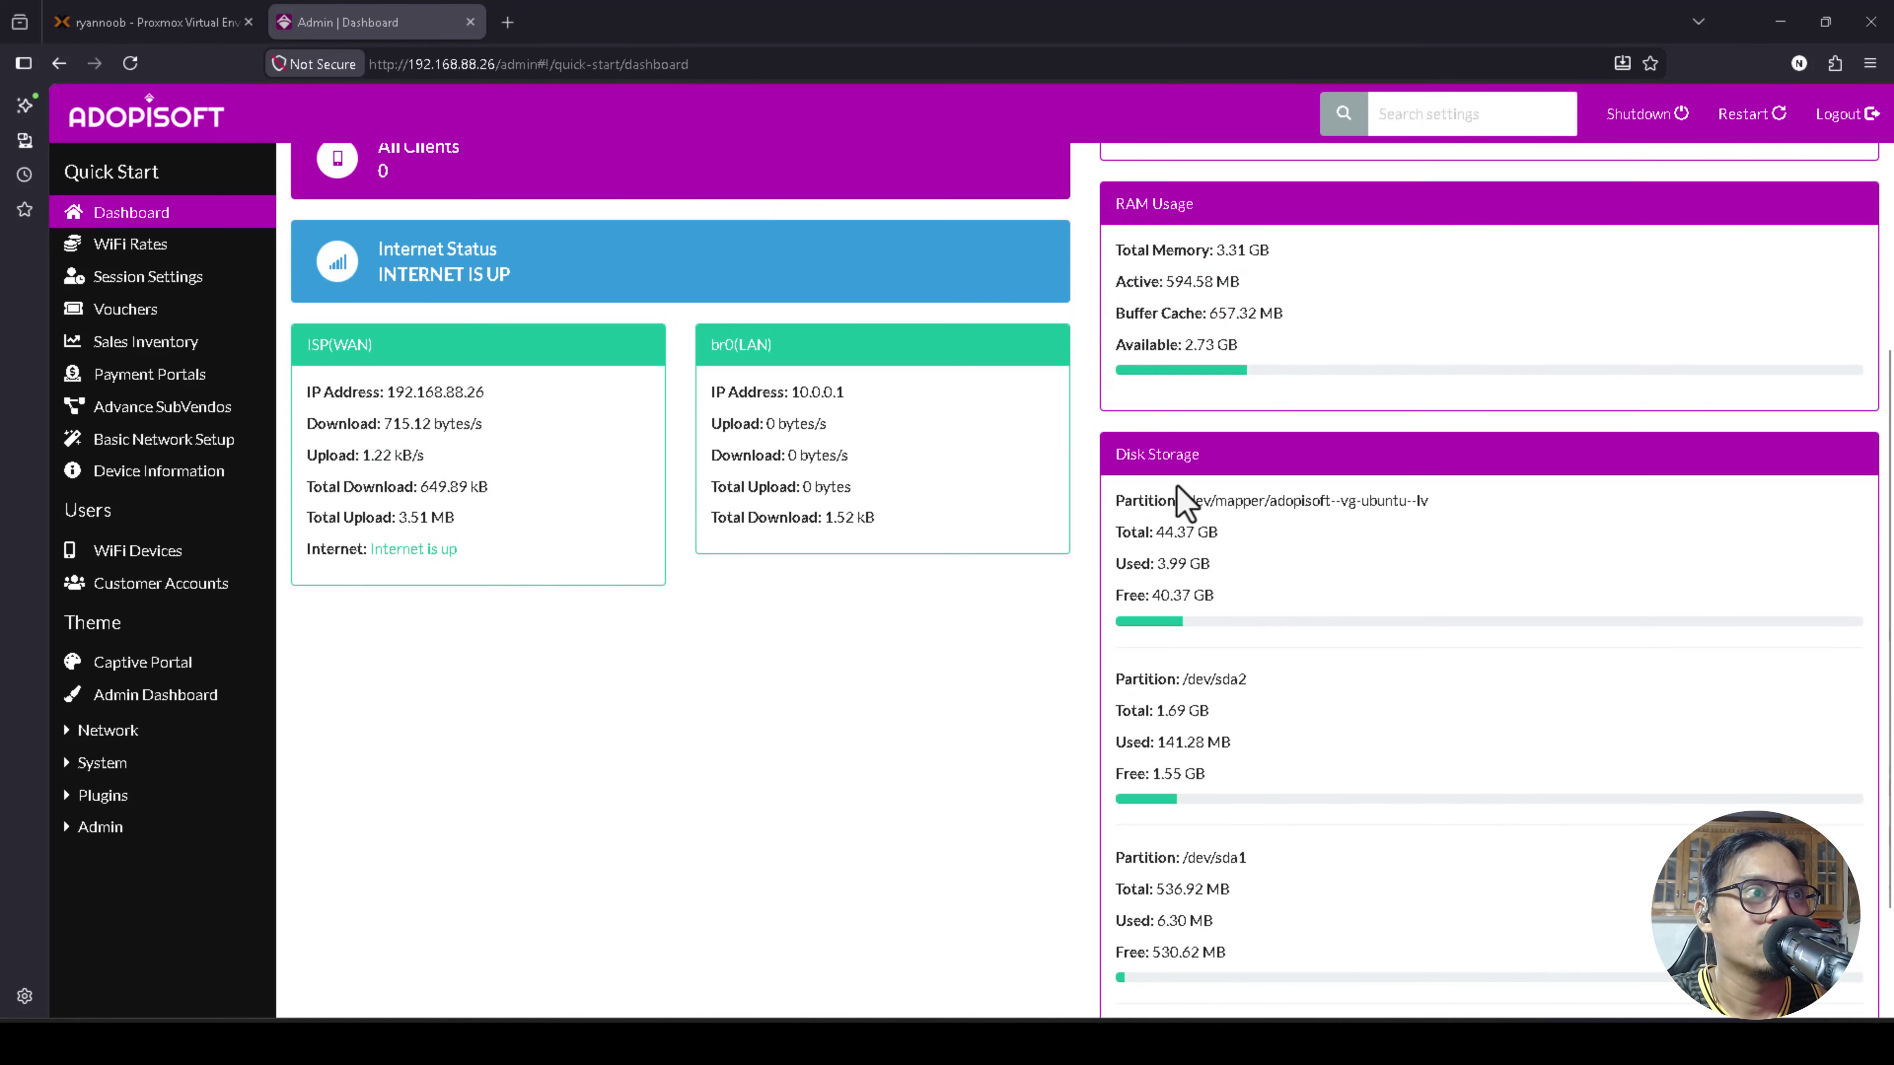
pyautogui.scroll(-2, 1251, 584)
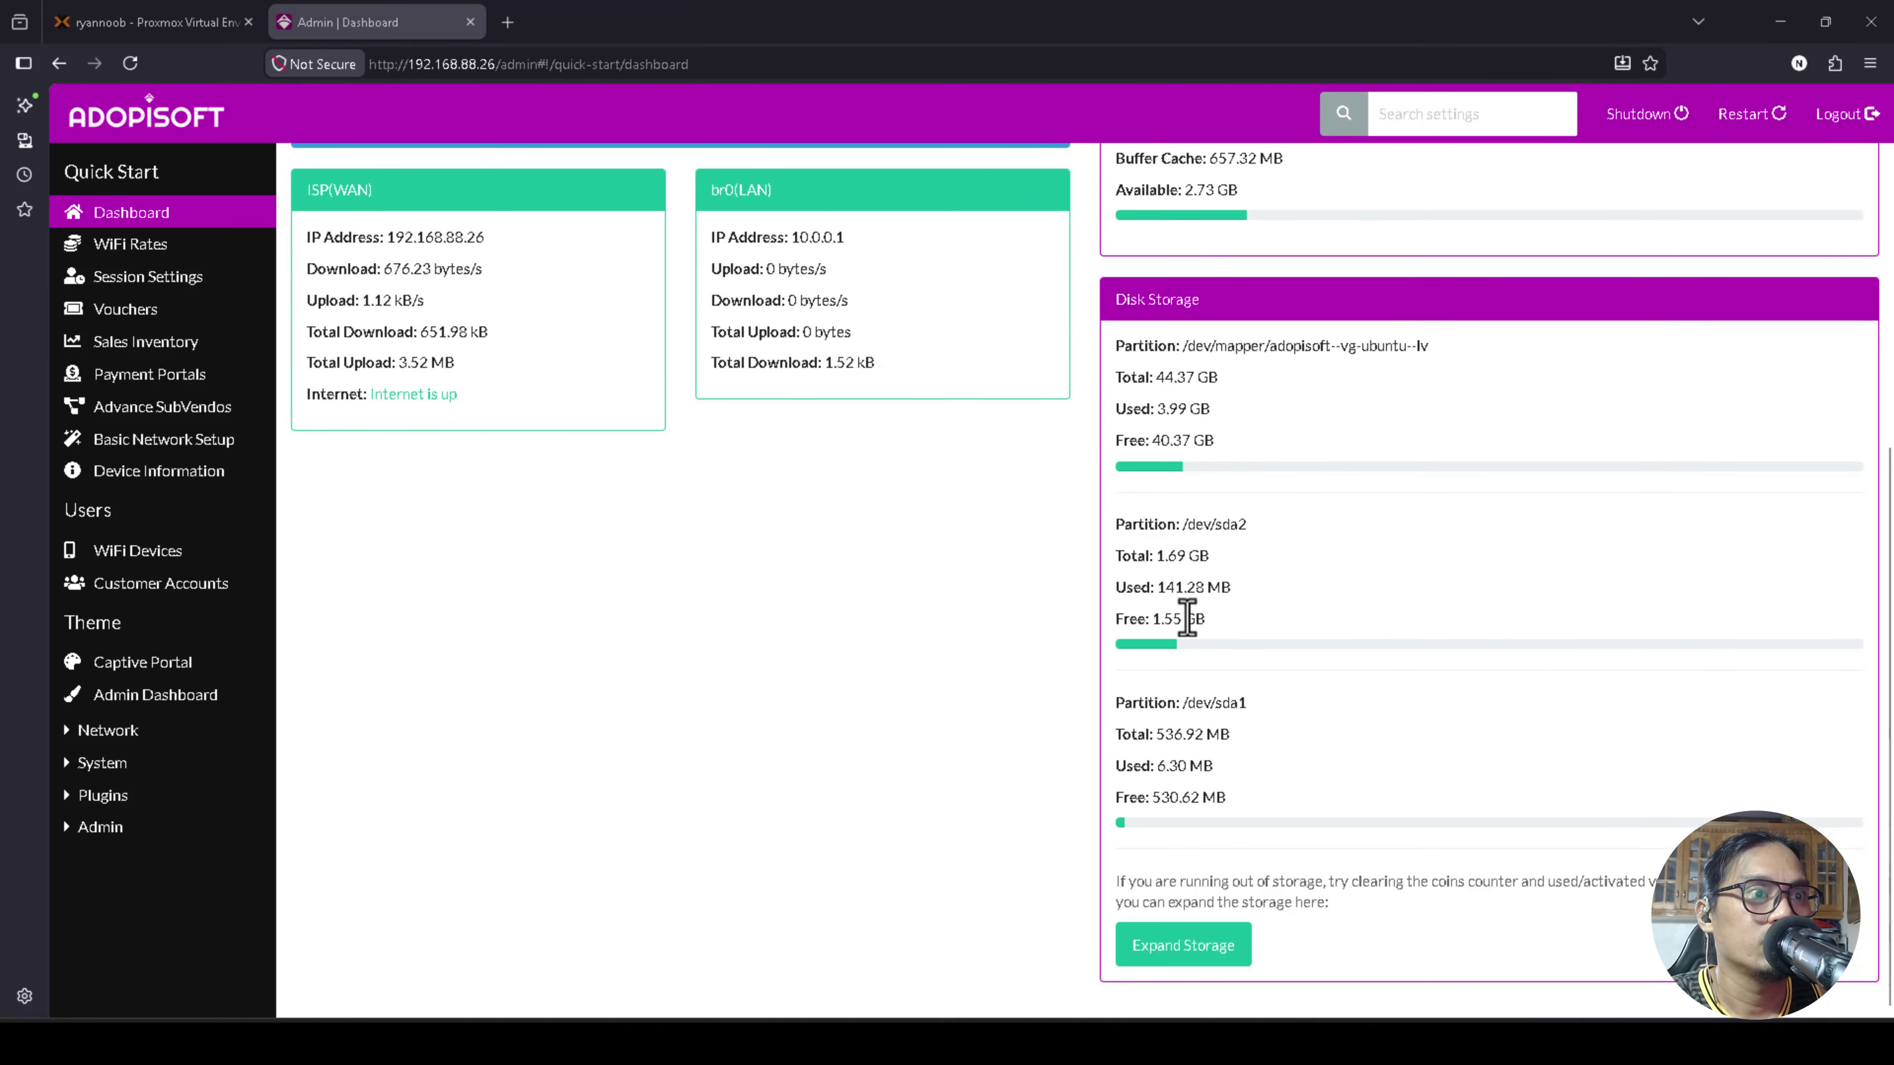
pyautogui.scroll(3, 1132, 694)
pyautogui.scroll(-3, 1132, 677)
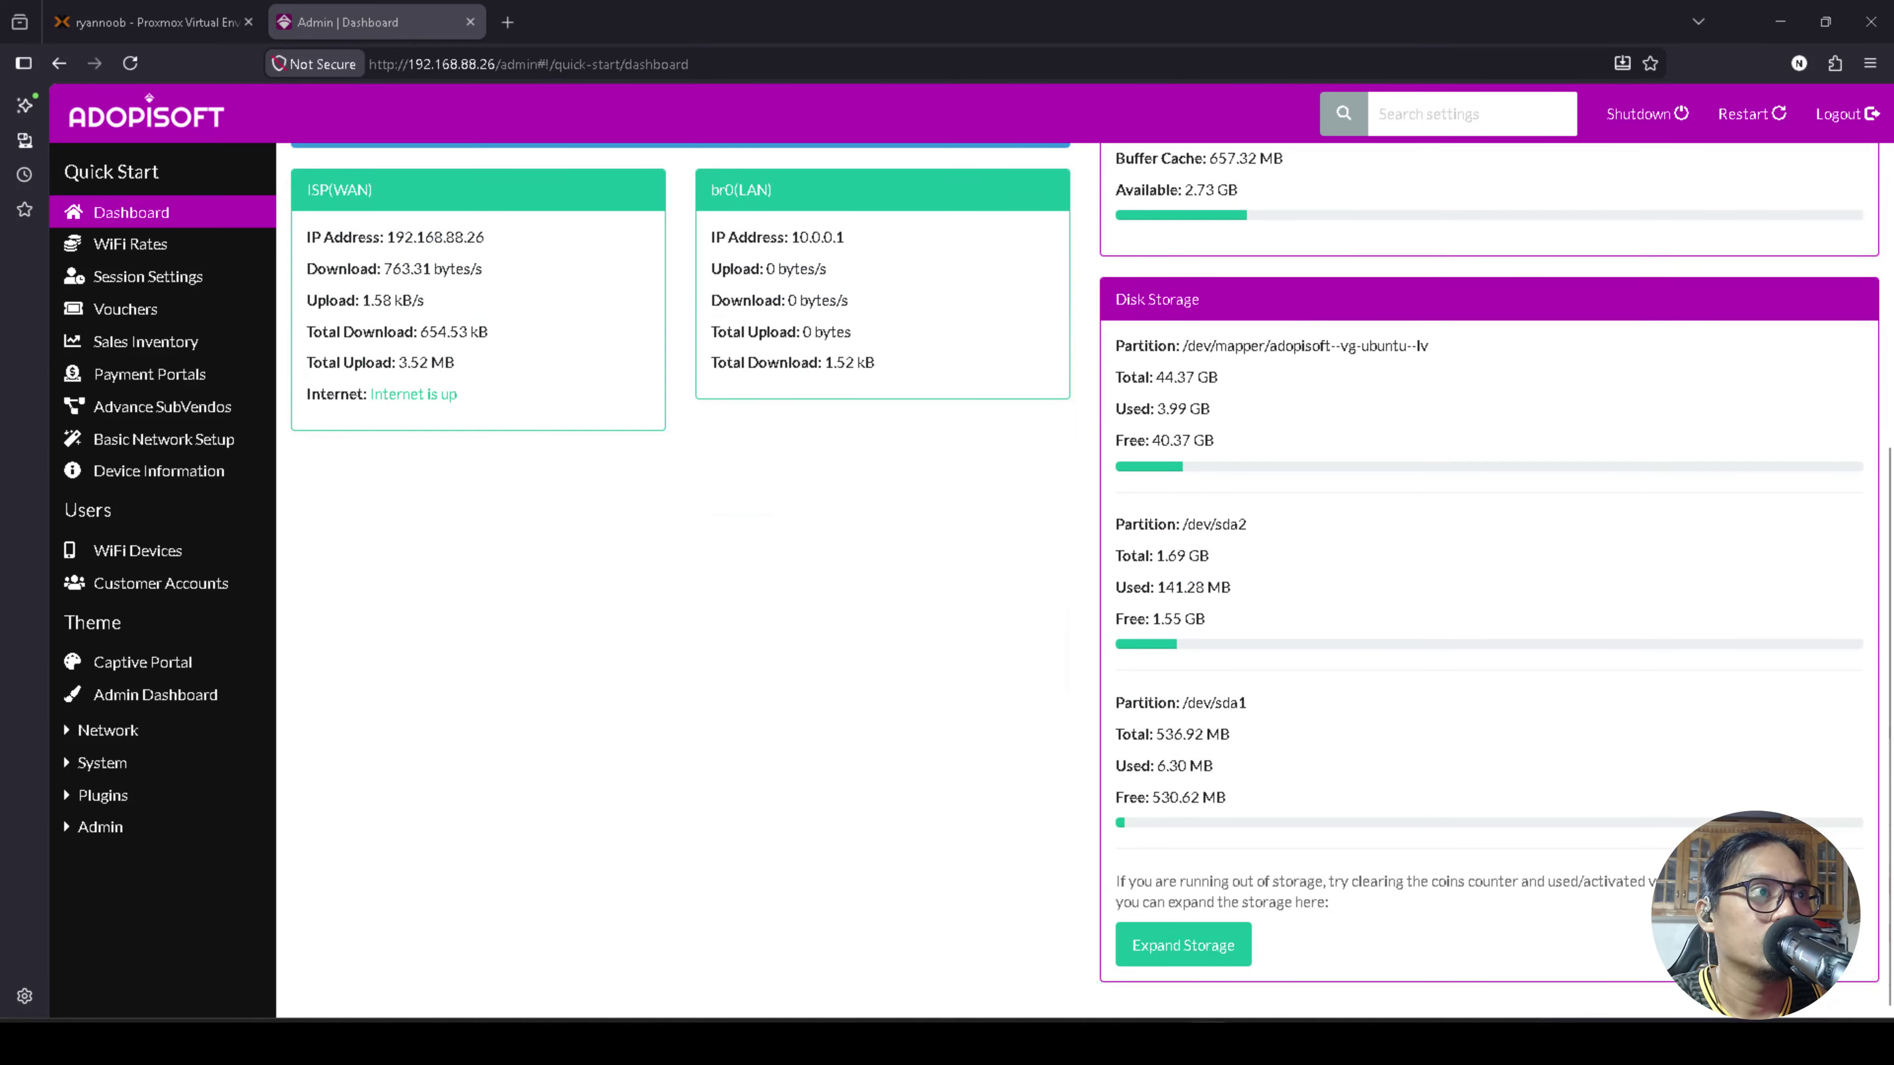
pyautogui.click(1190, 949)
pyautogui.scroll(2, 845, 677)
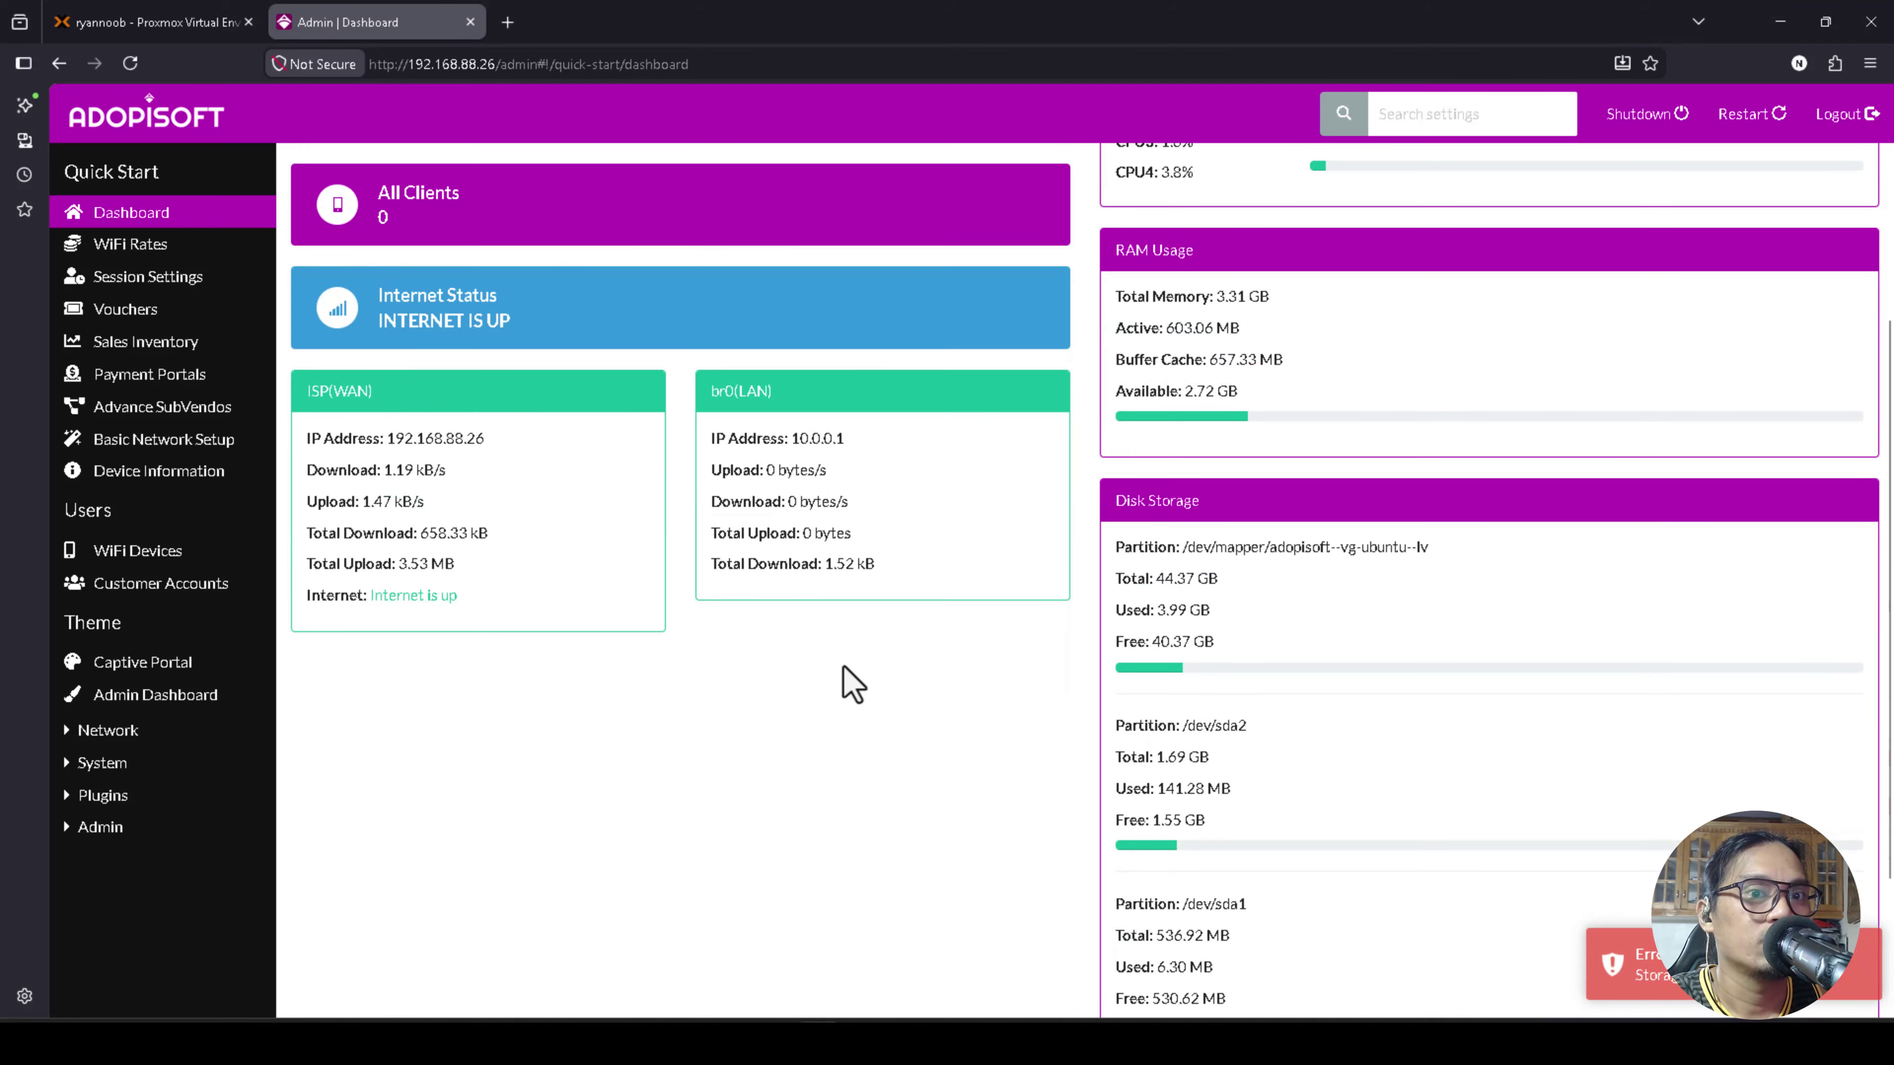
pyautogui.scroll(3, 604, 664)
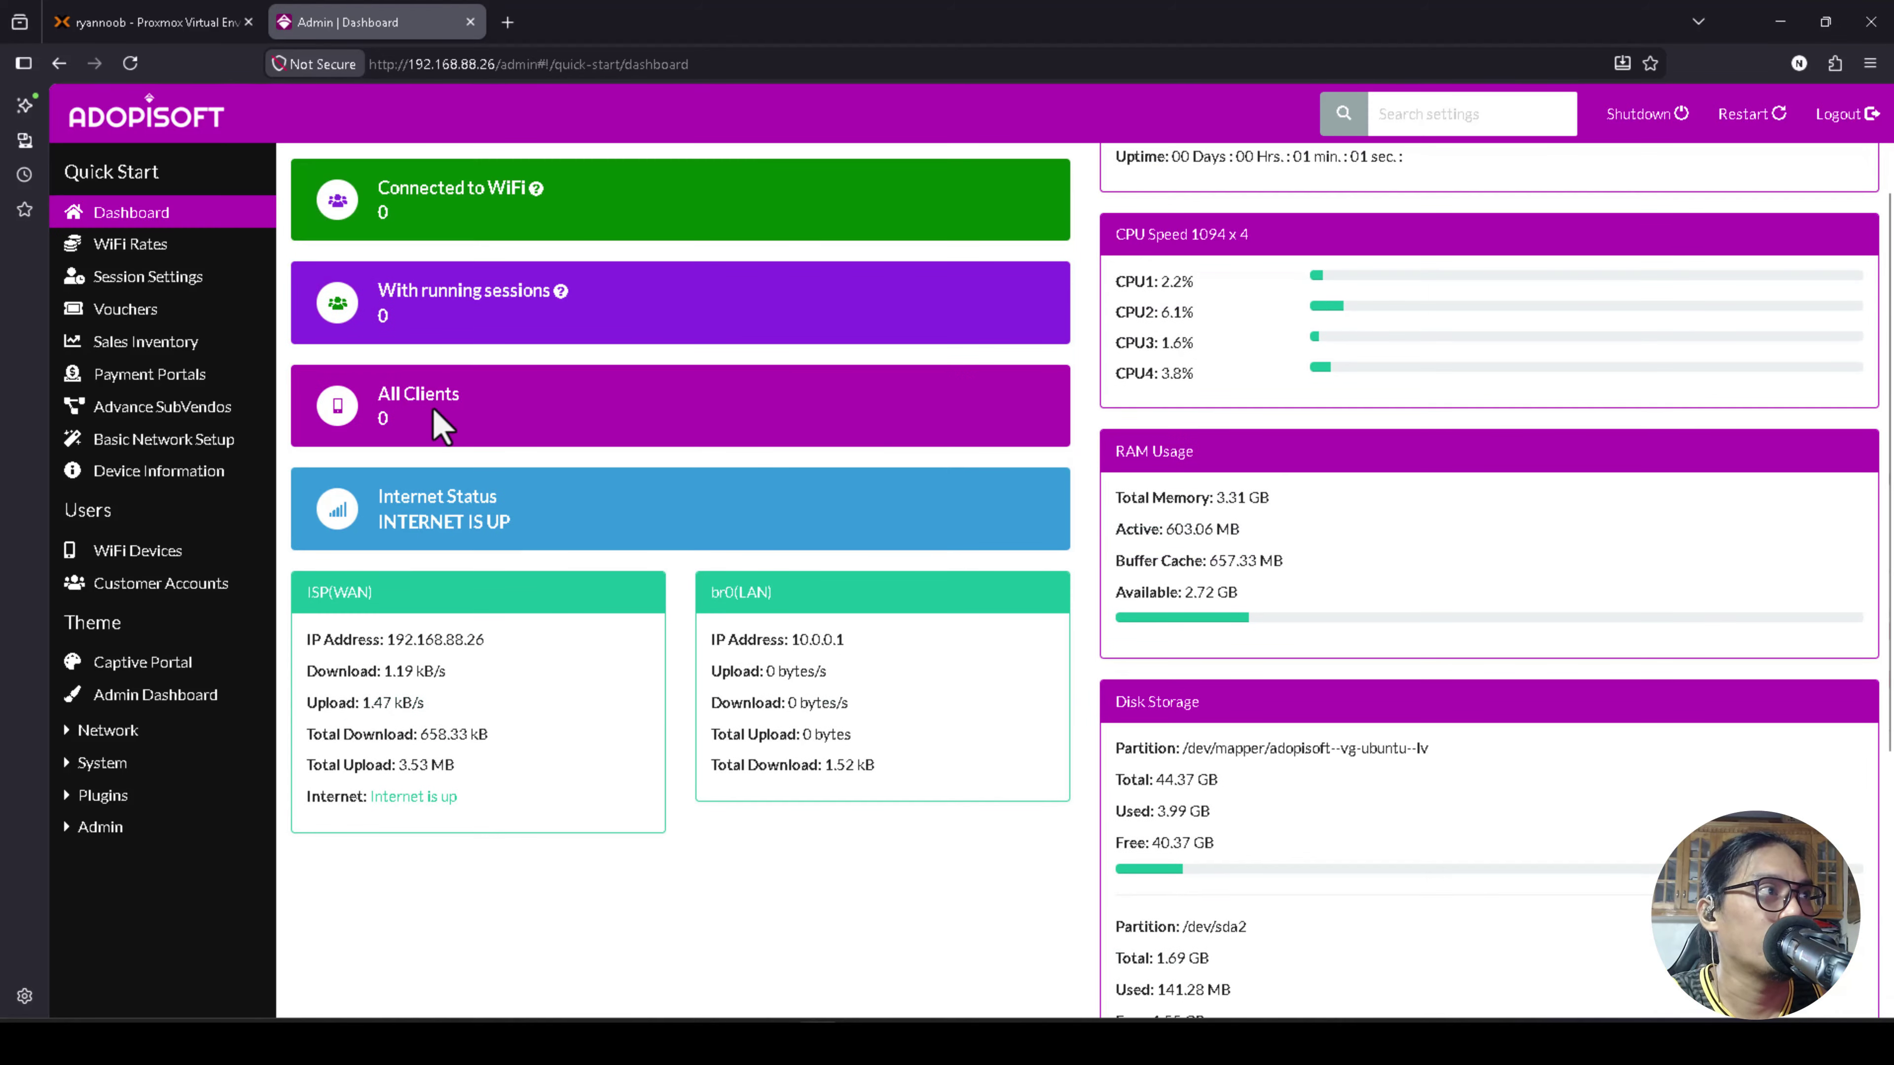
pyautogui.scroll(1, 1003, 422)
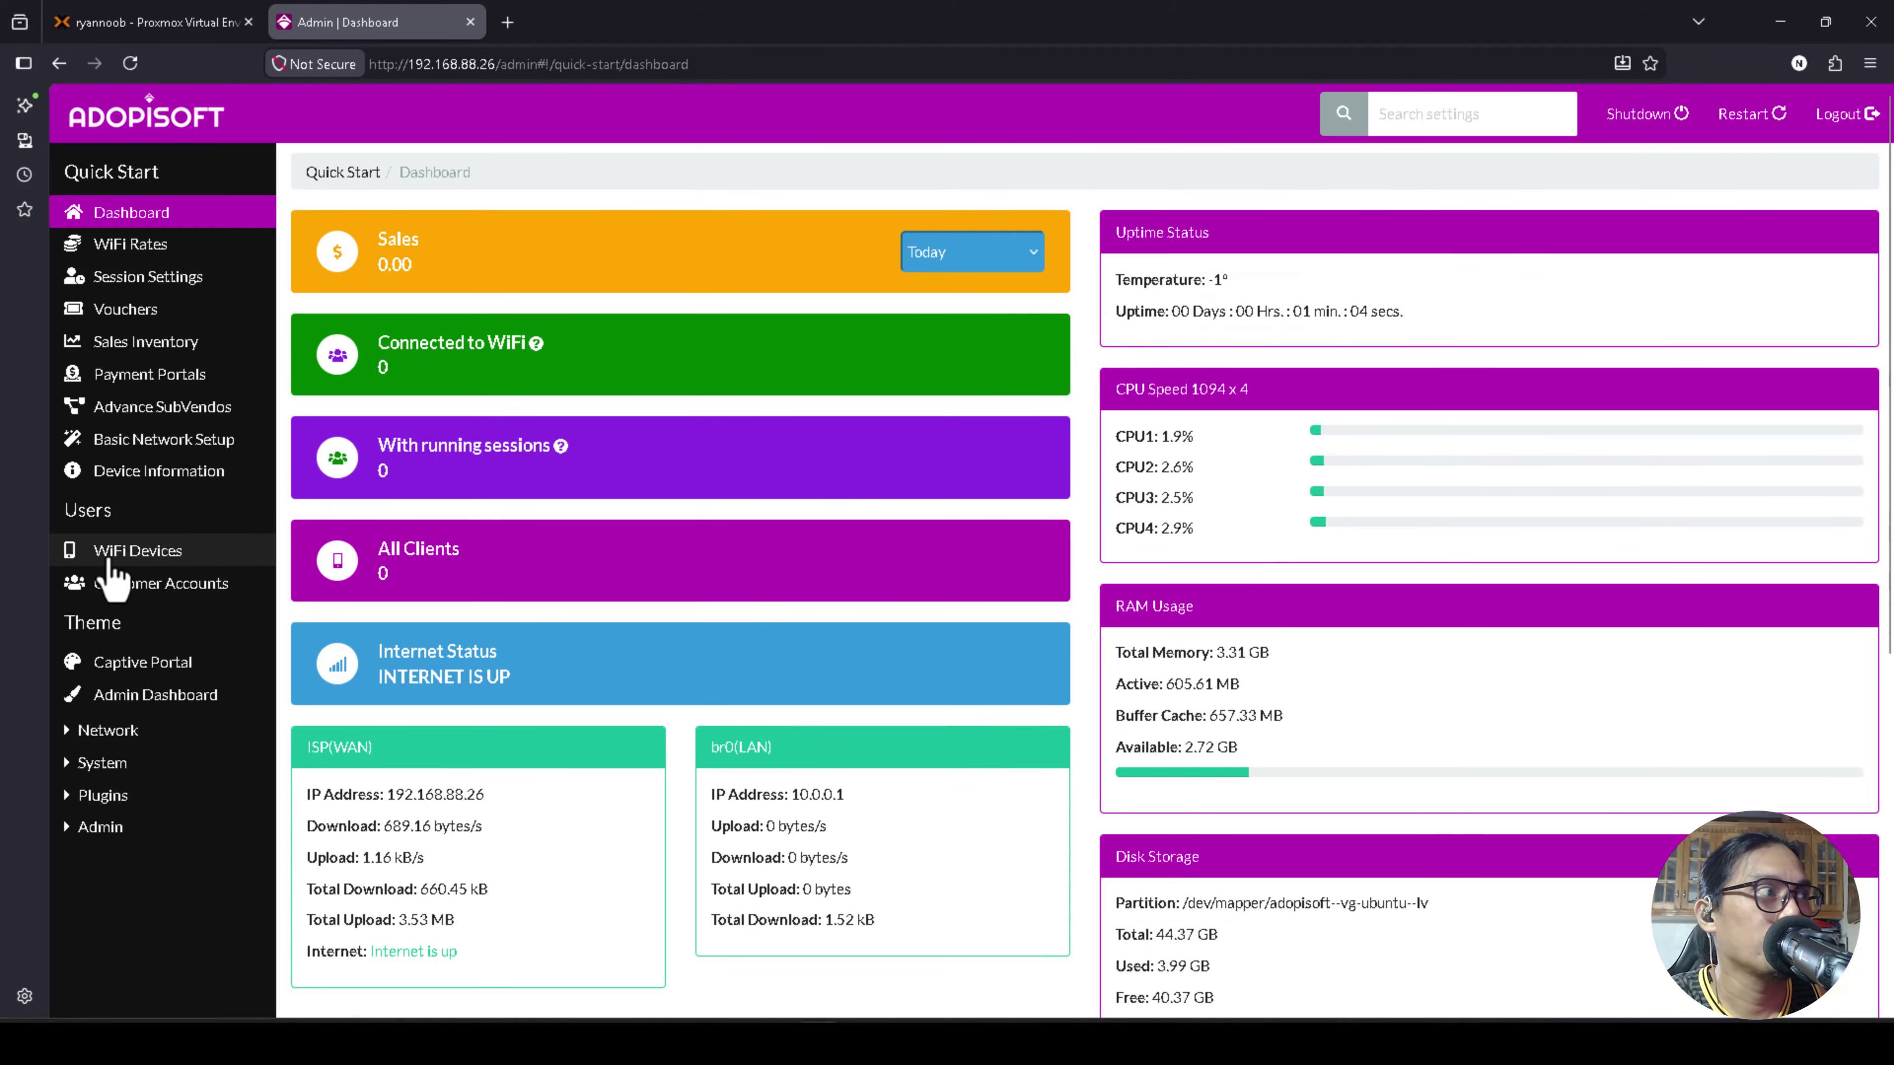
# Expand System and look through the Hardware Settings and Software Updates pages.
pyautogui.click(112, 764)
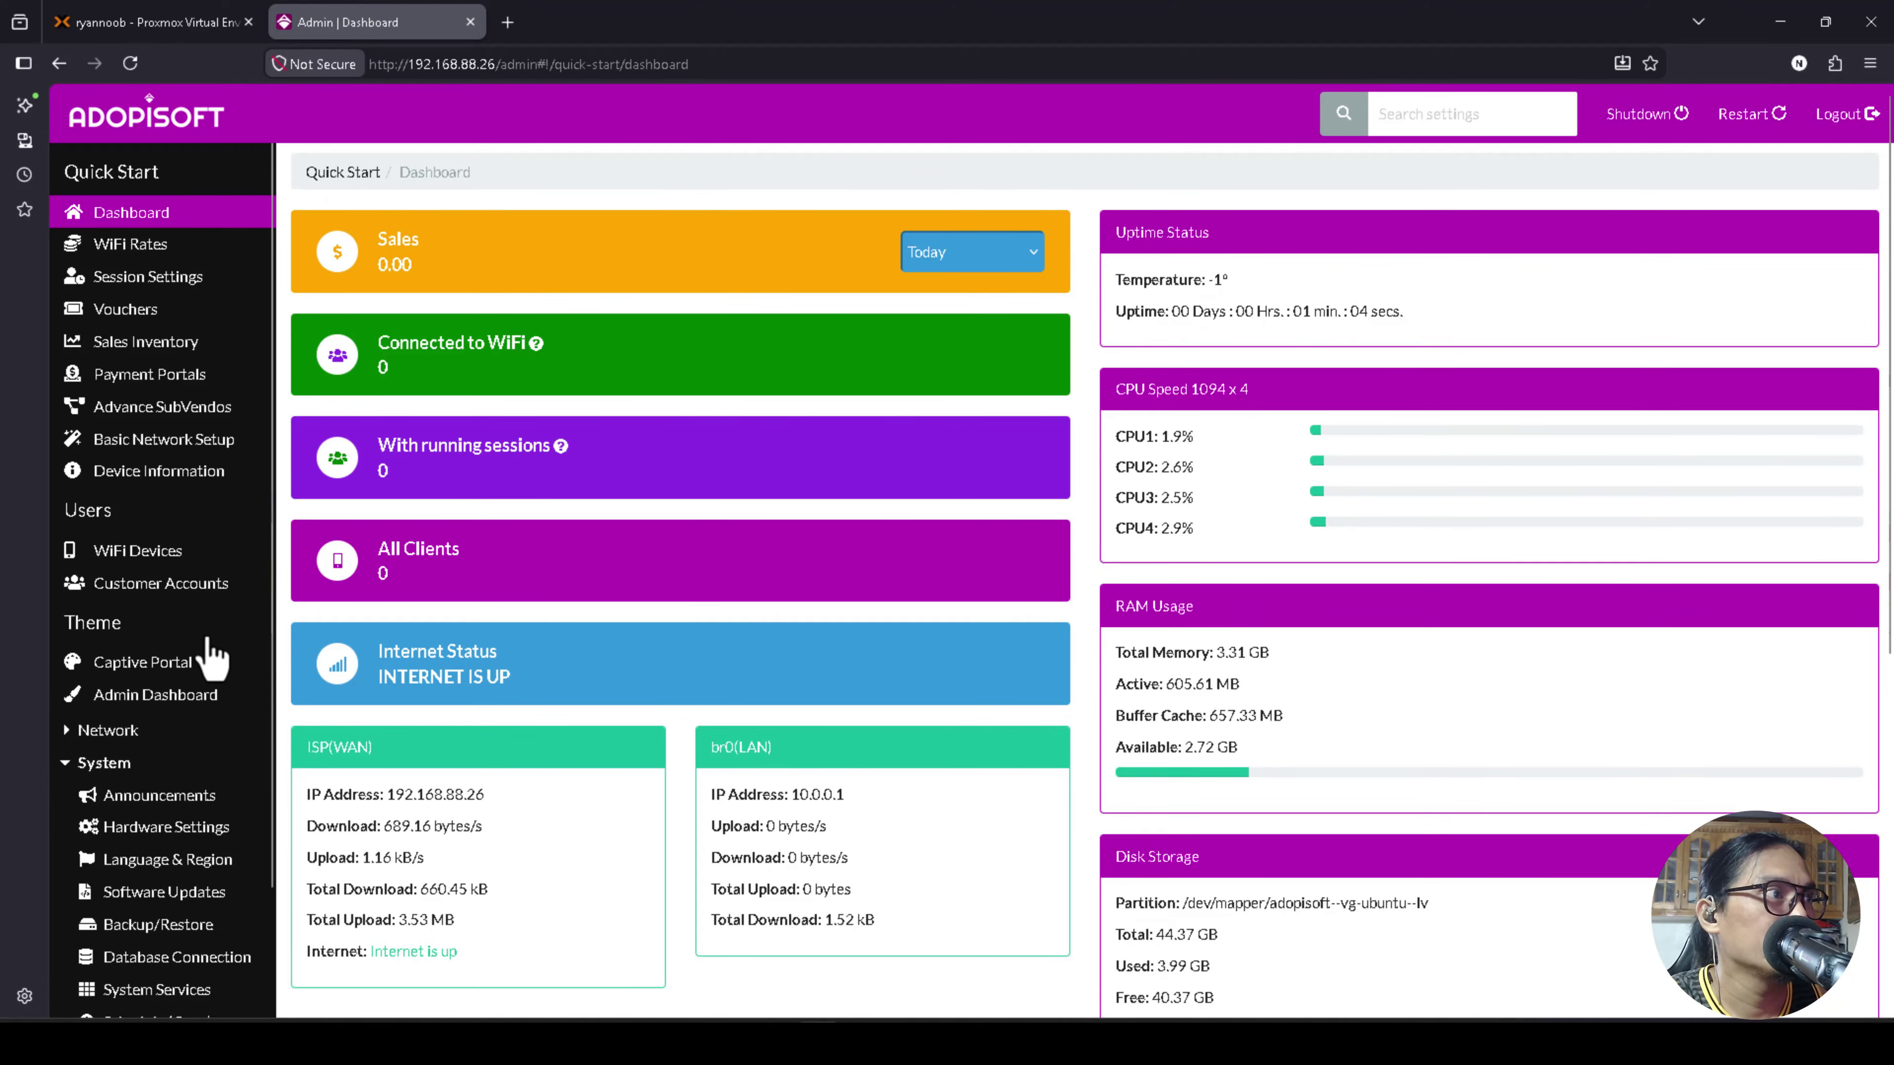
pyautogui.scroll(-1, 197, 746)
pyautogui.scroll(-1, 163, 843)
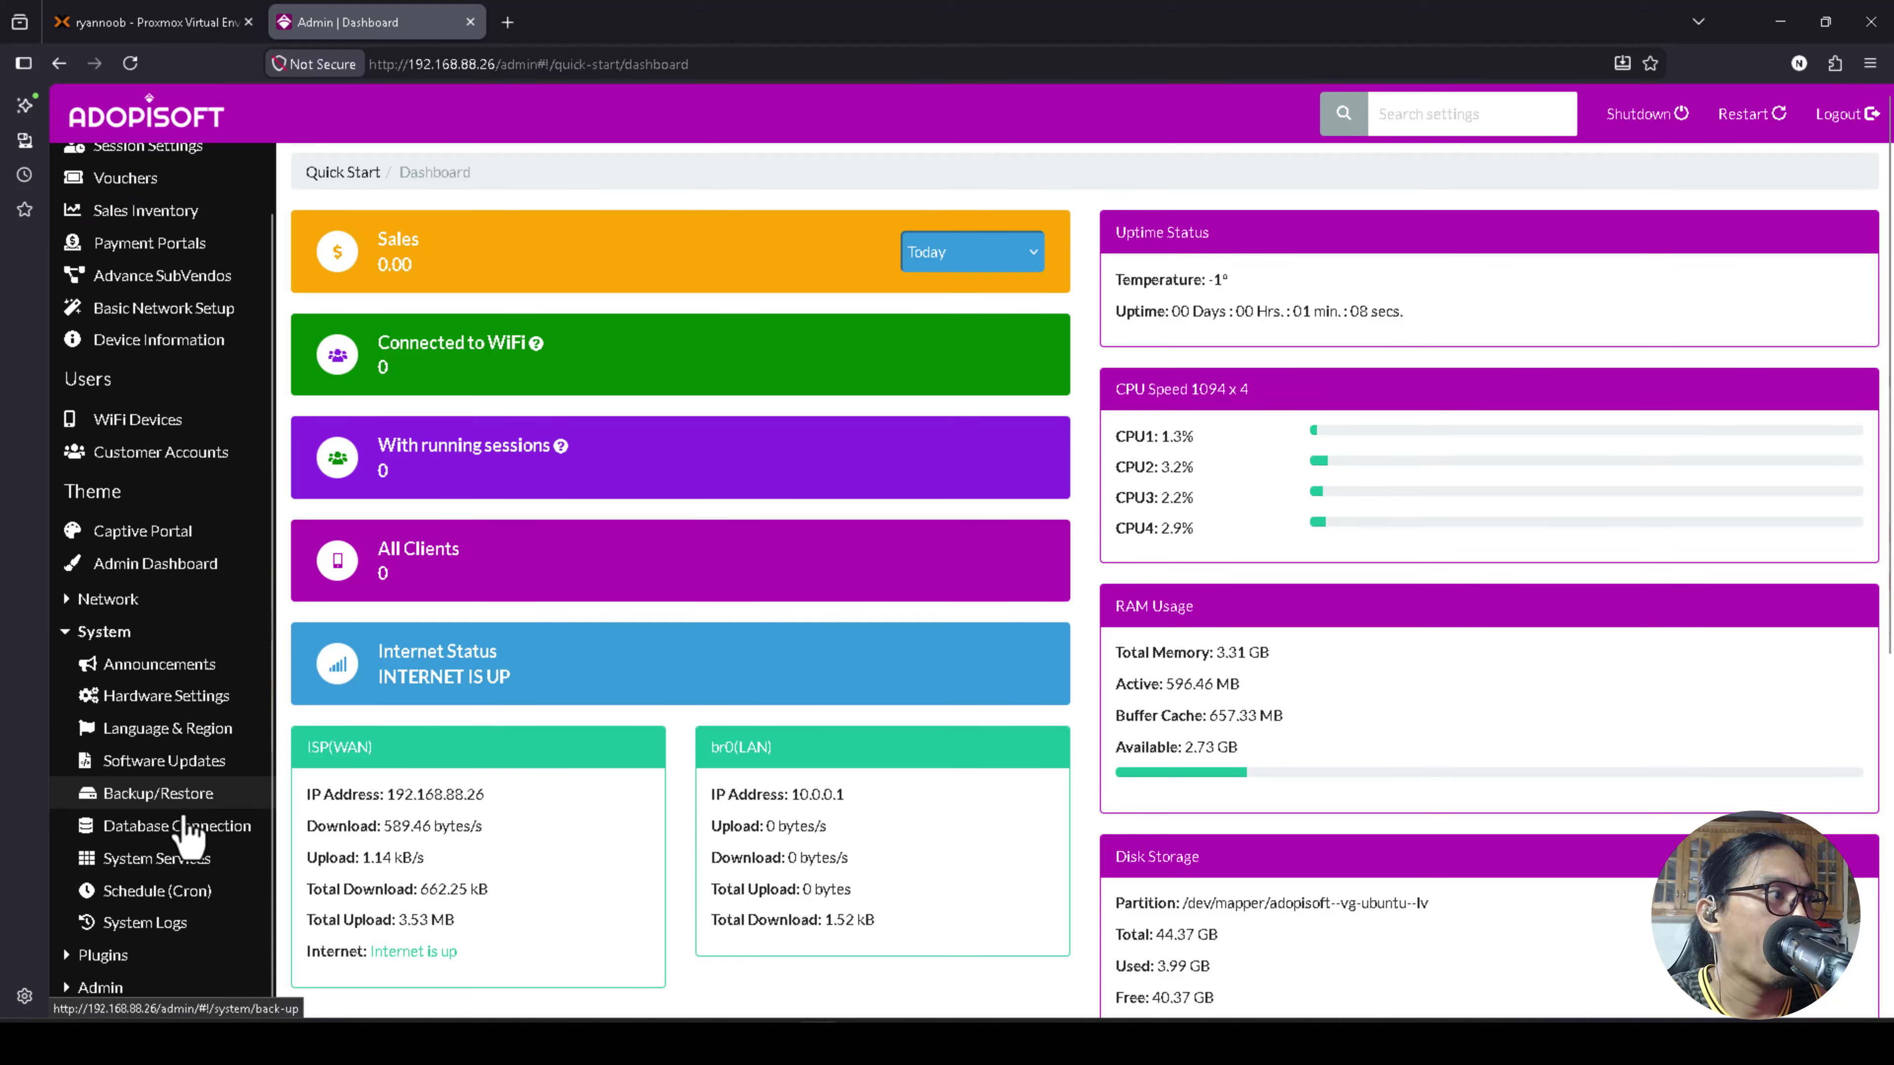
pyautogui.scroll(-2, 82, 682)
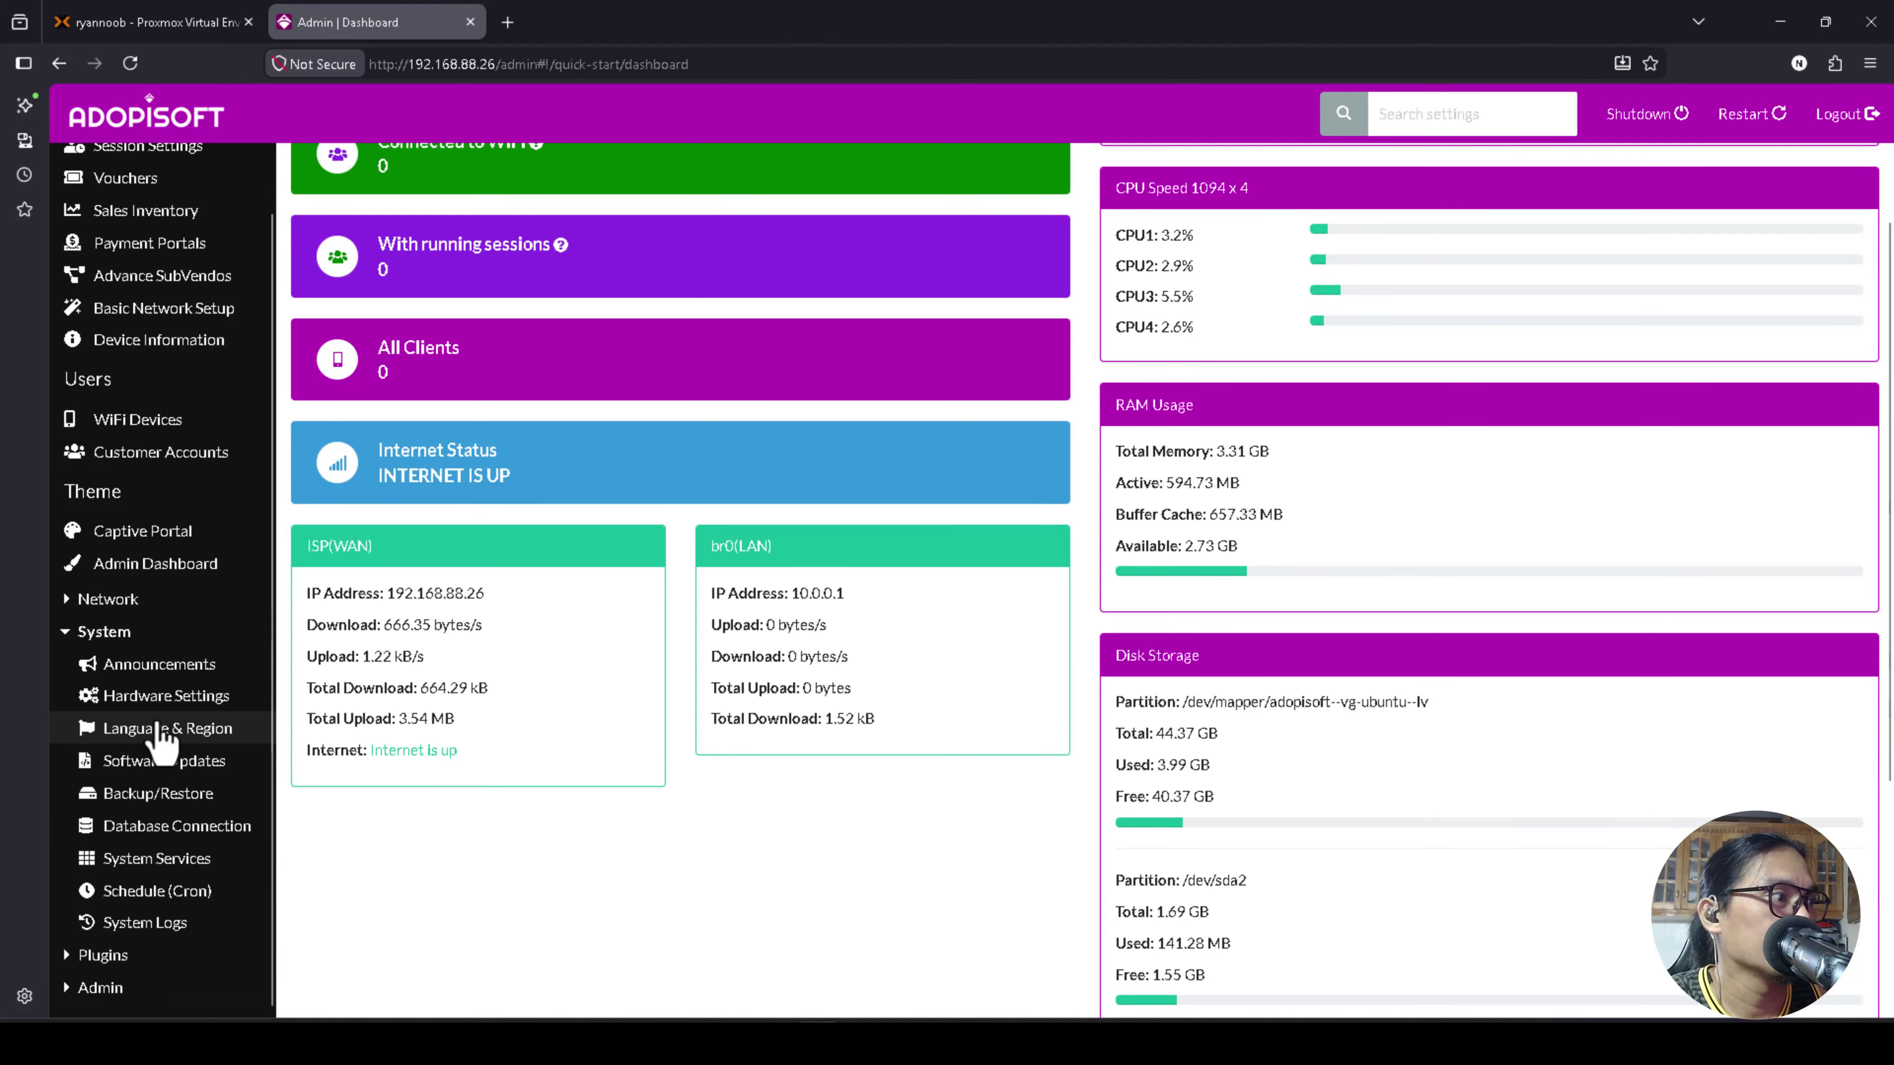
pyautogui.click(162, 702)
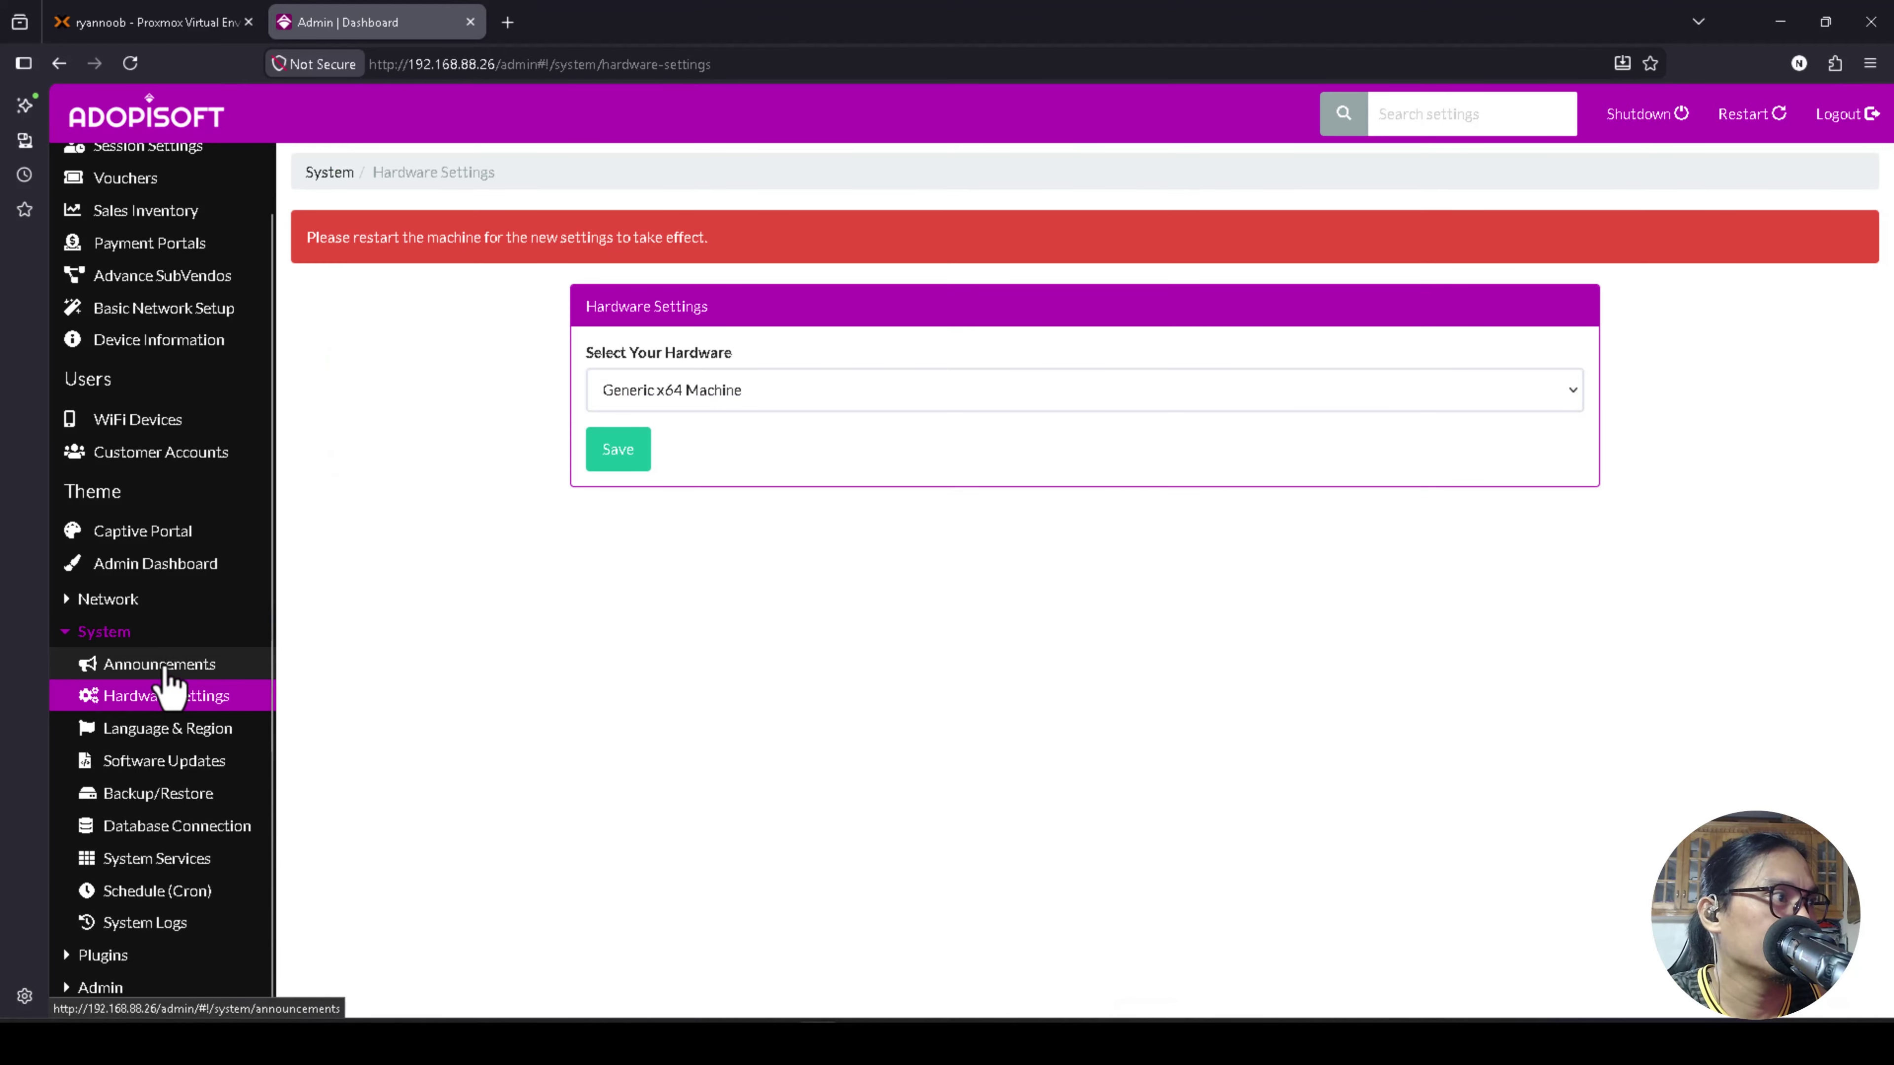
pyautogui.click(160, 768)
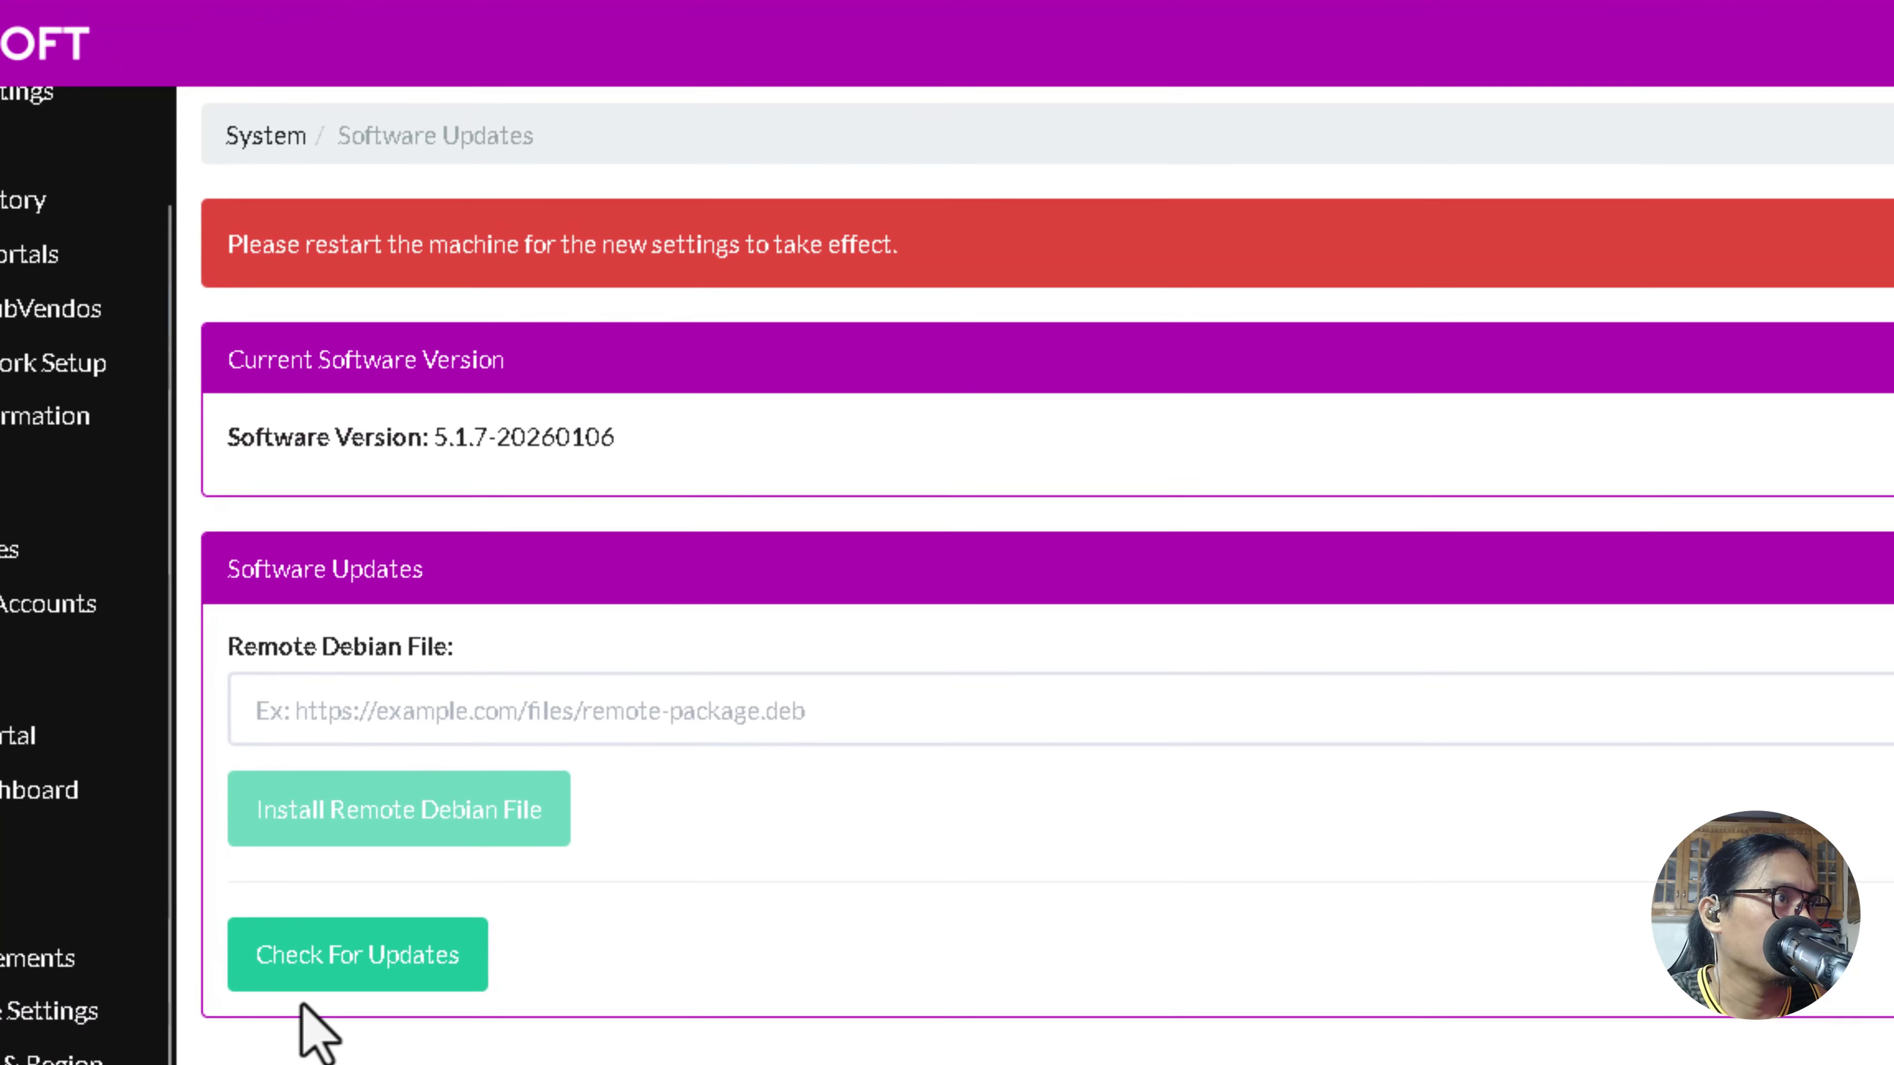
pyautogui.moveTo(240, 442); pyautogui.dragTo(607, 439)
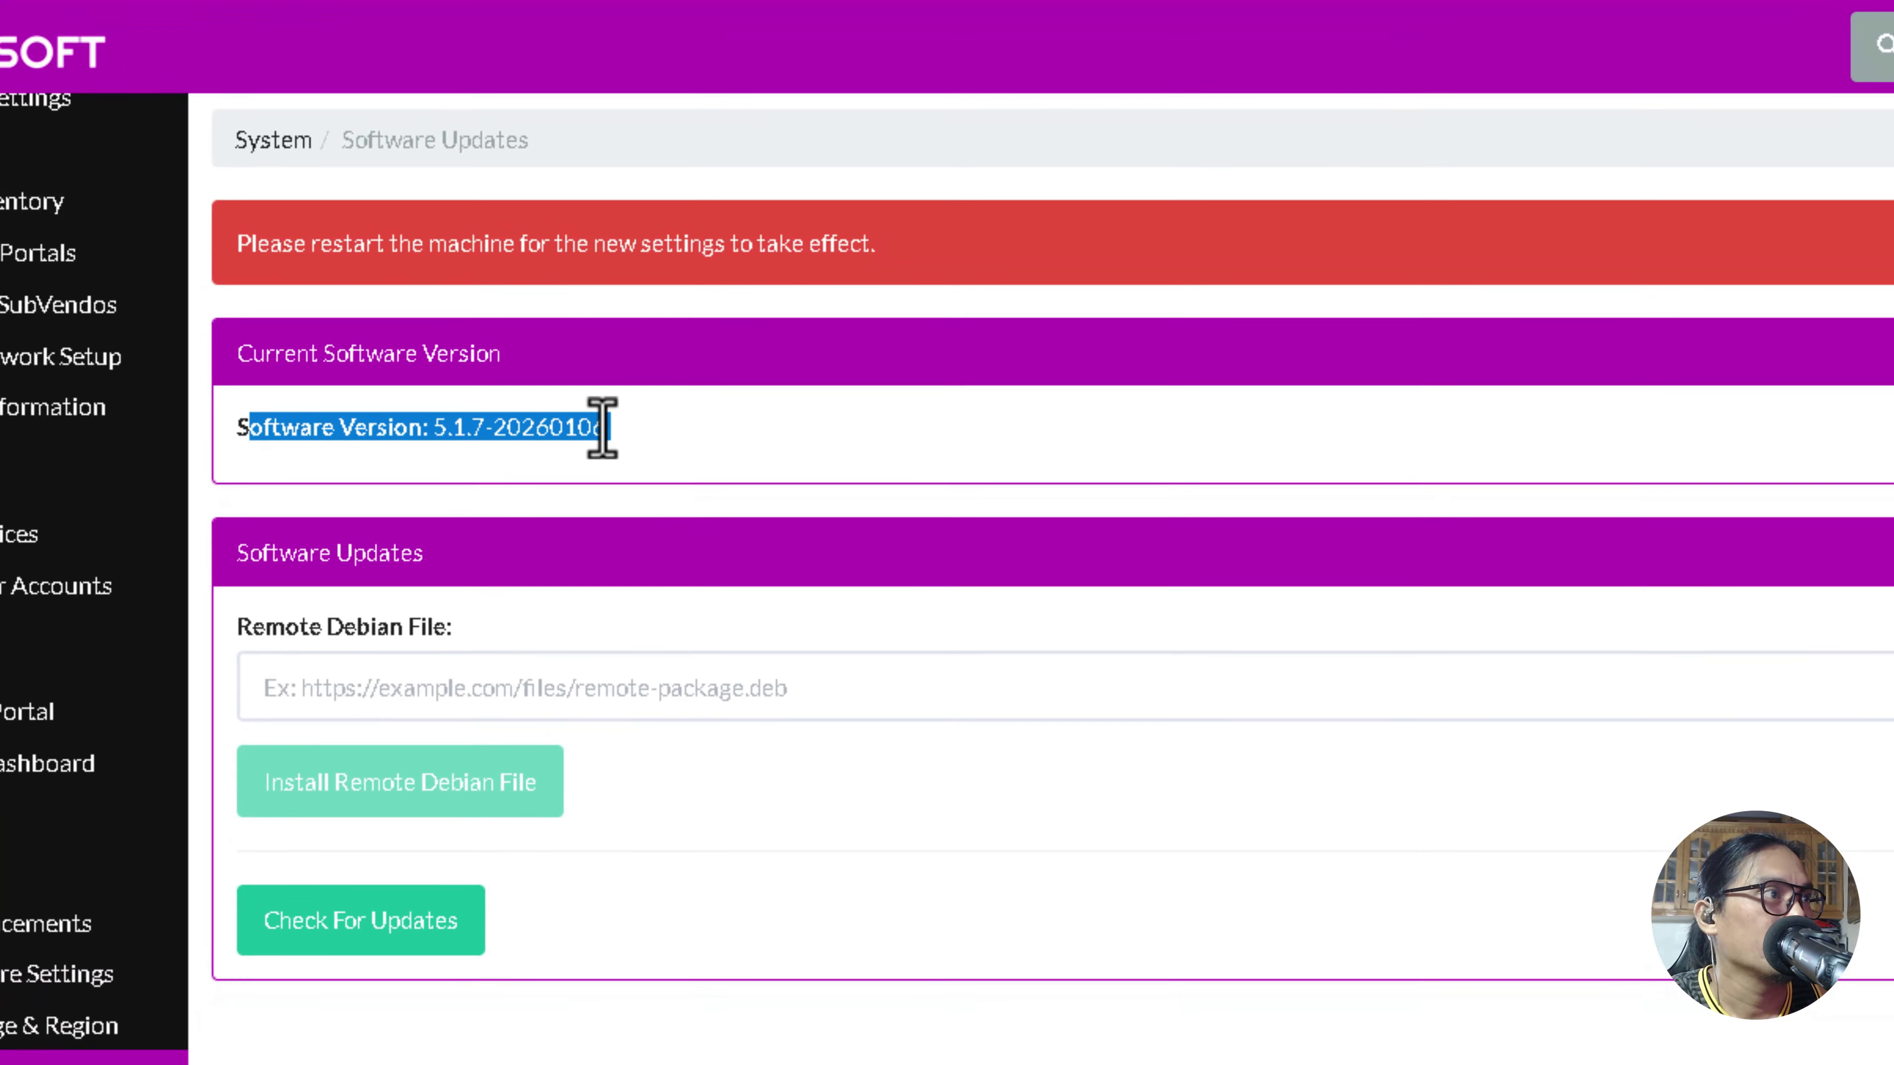
pyautogui.click(622, 451)
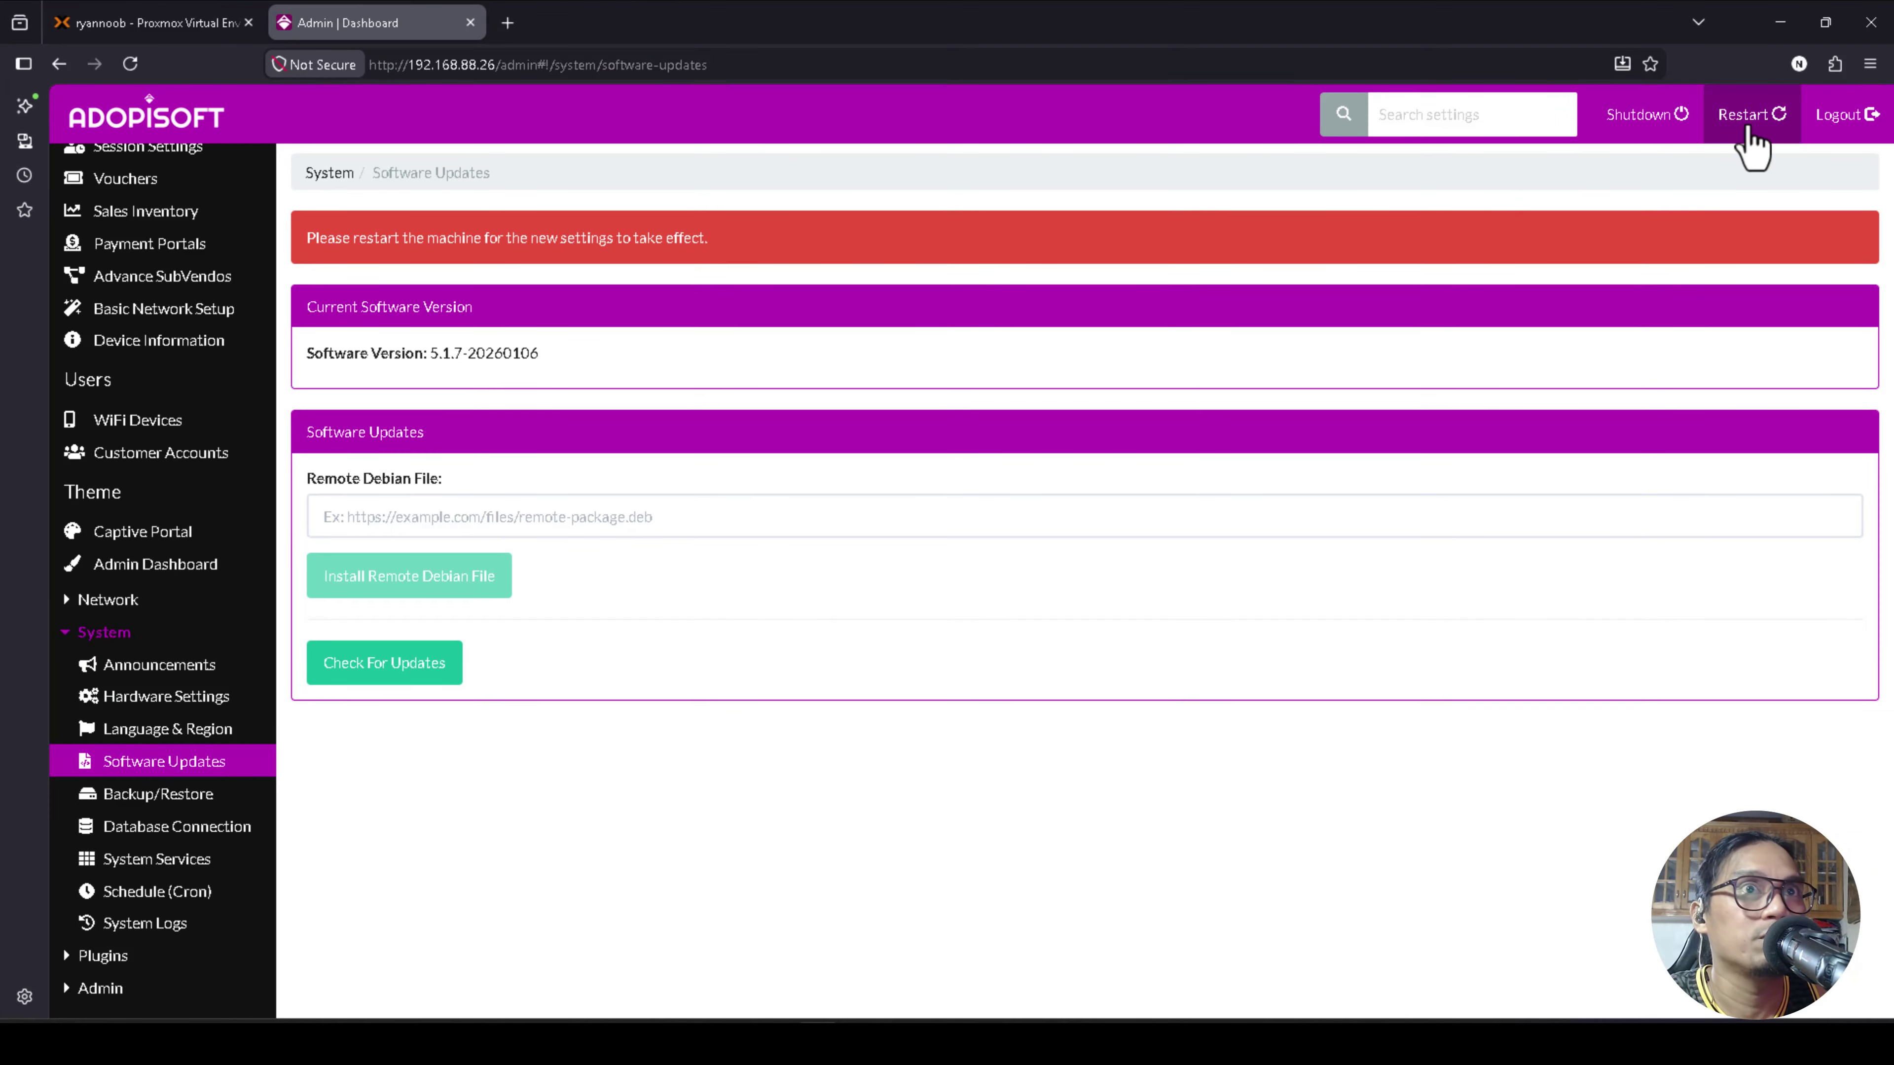
# Hard-restart the AdoPiSoft machine, then return to the Proxmox VE tab.
pyautogui.click(1748, 118)
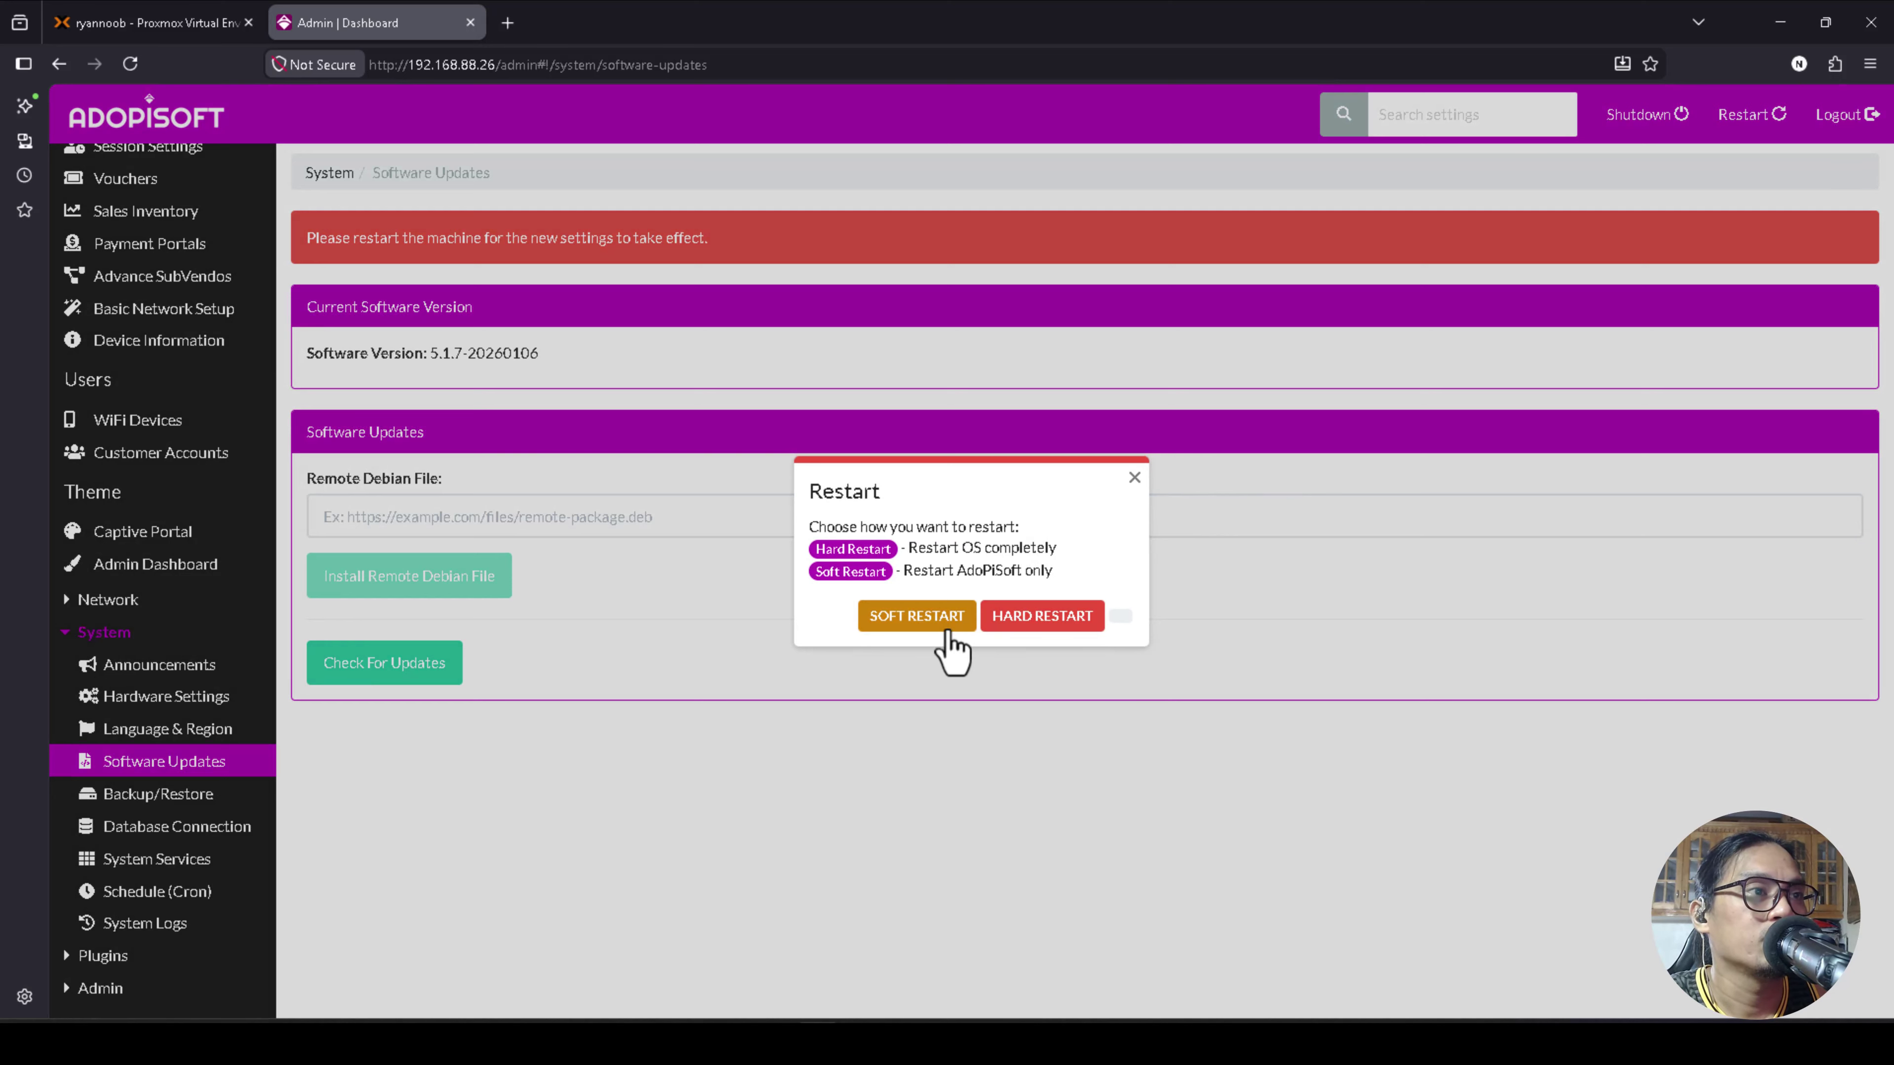
pyautogui.click(1044, 637)
pyautogui.click(142, 24)
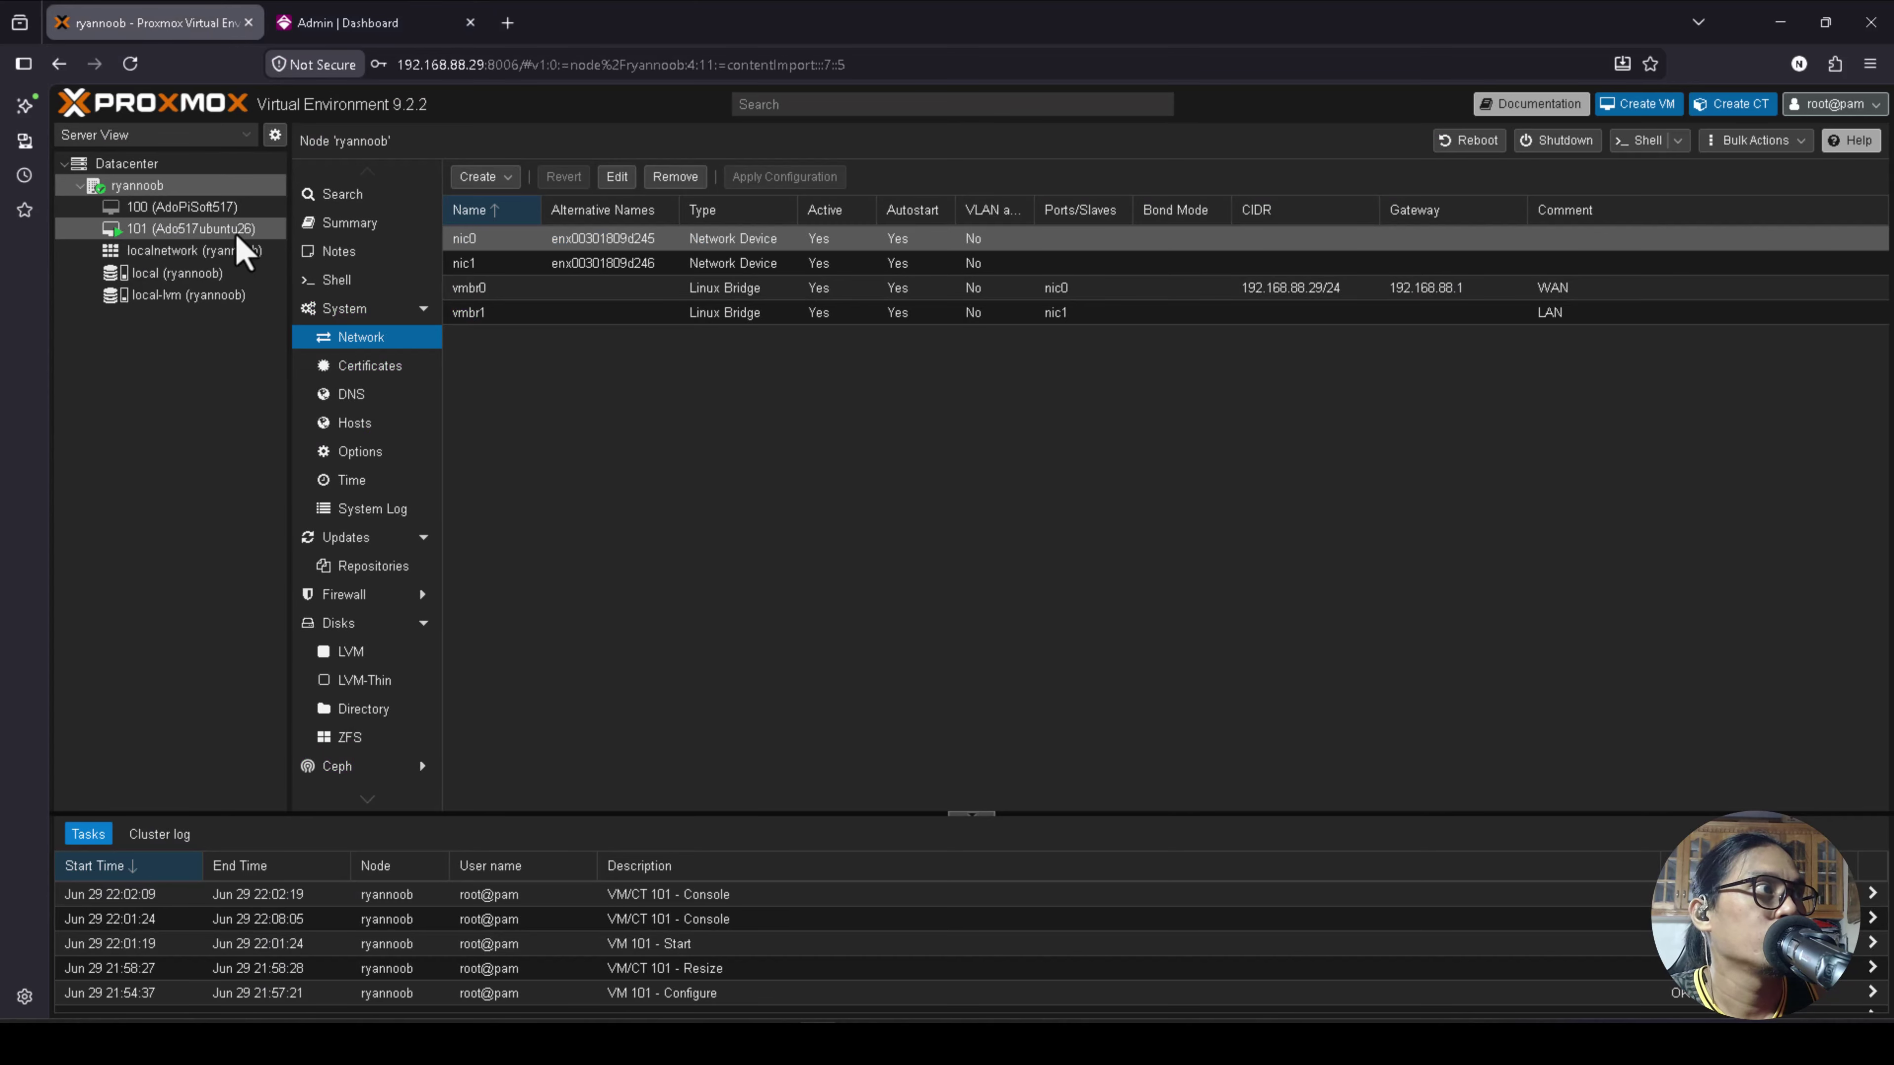
# Confirm VM 101's console shows a login prompt, then view VM 100's console.
pyautogui.click(190, 229)
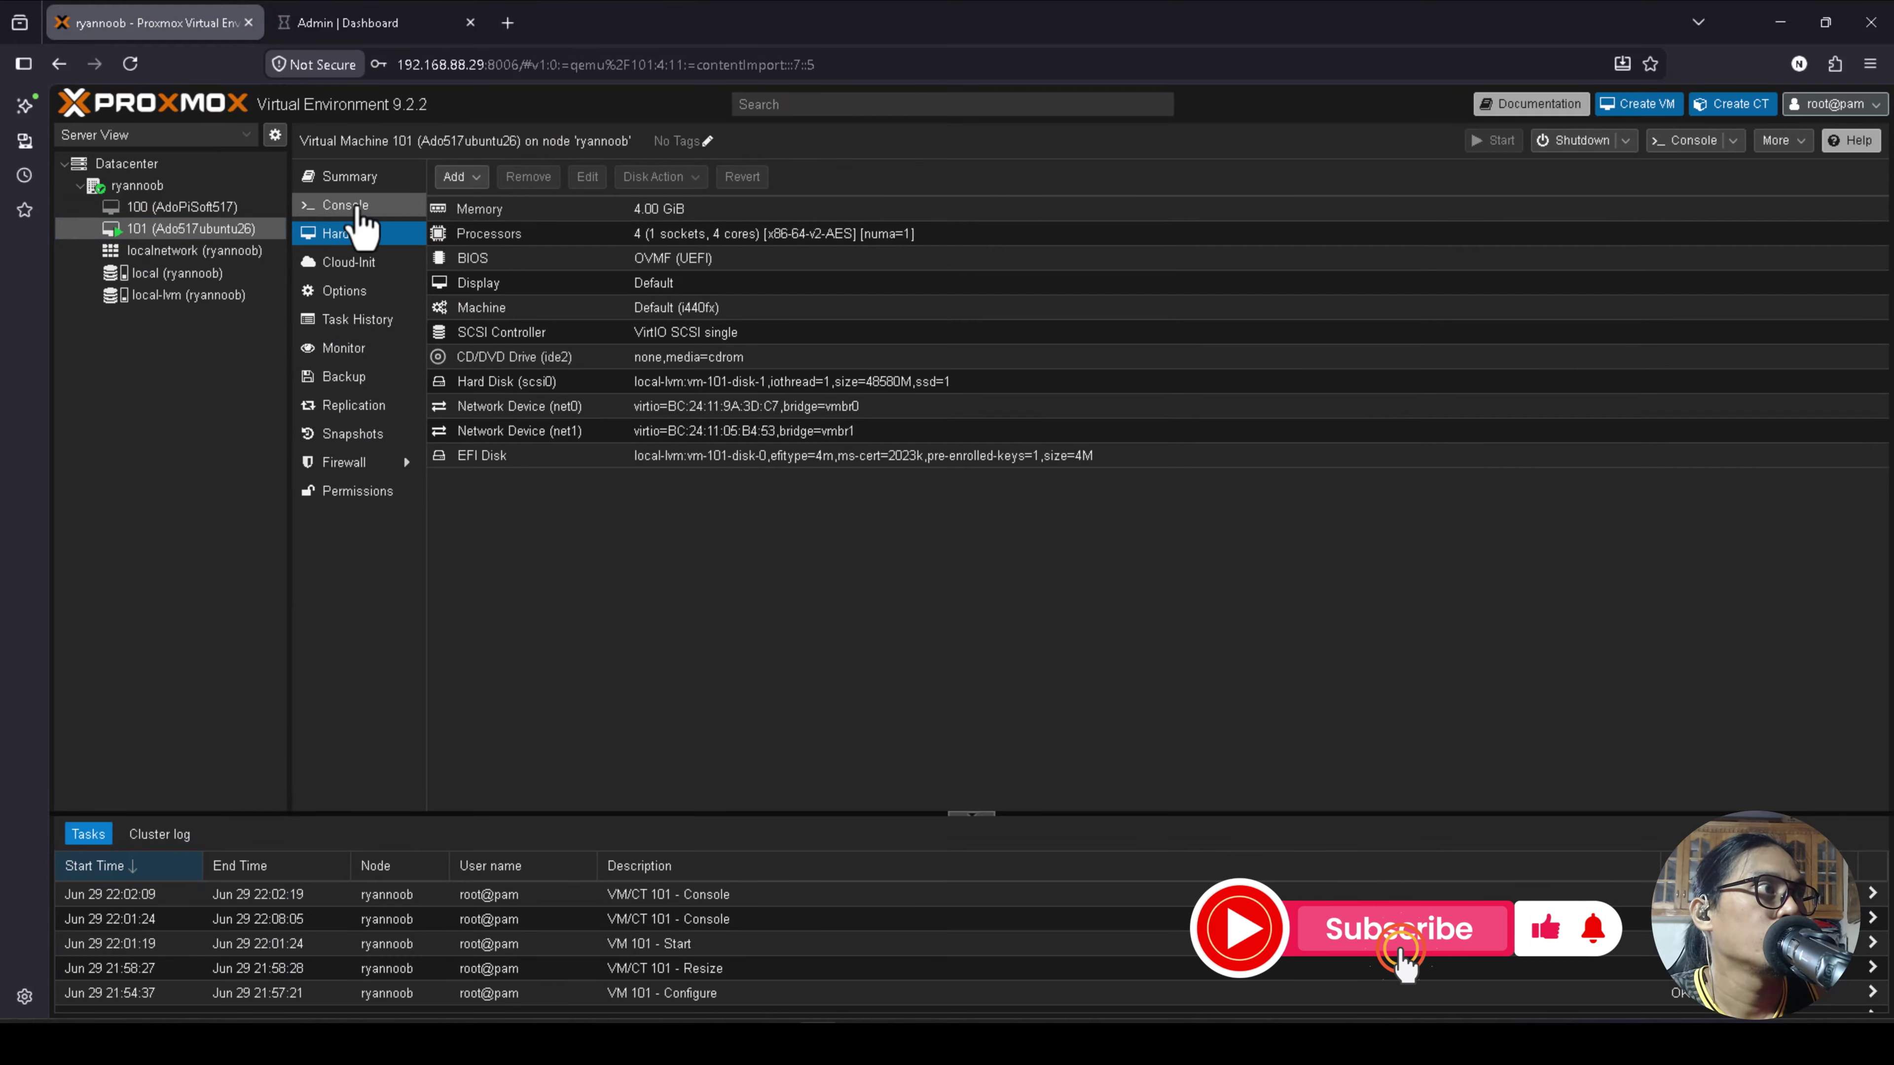
pyautogui.click(345, 205)
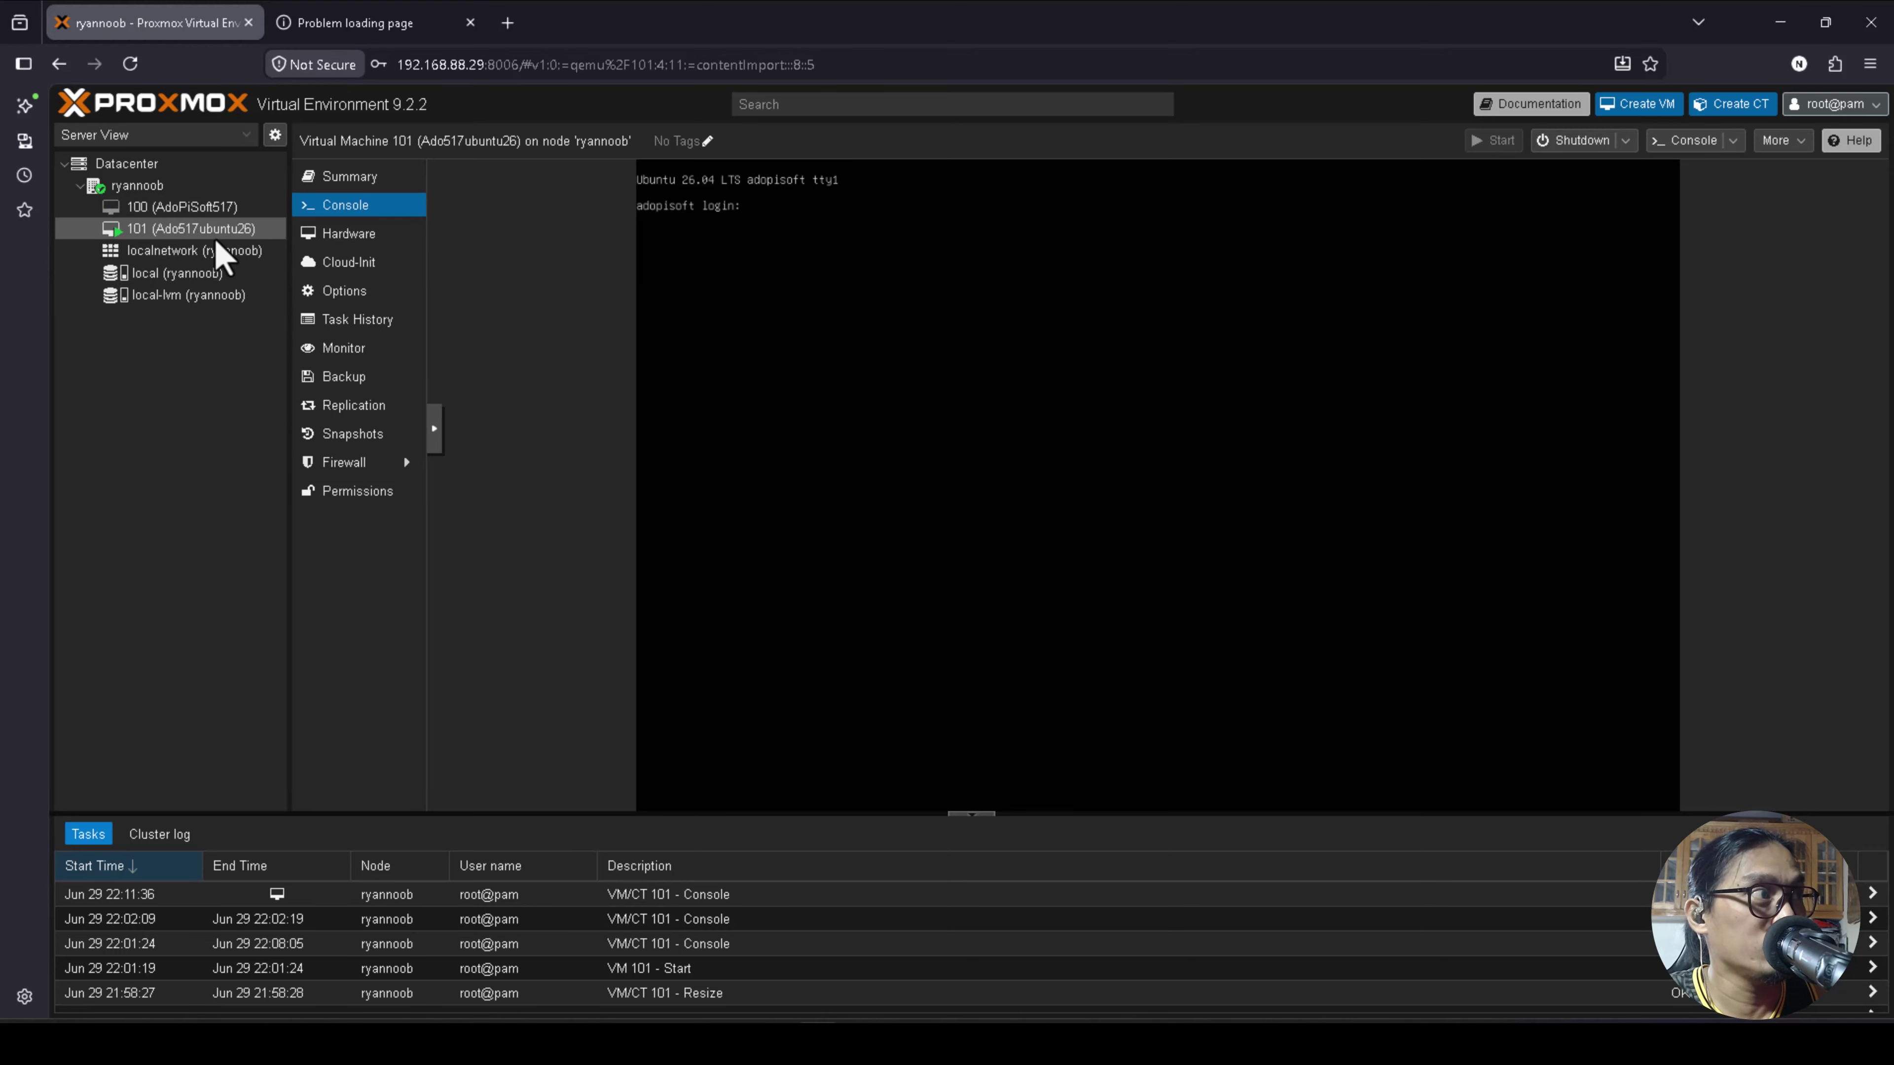
pyautogui.click(211, 210)
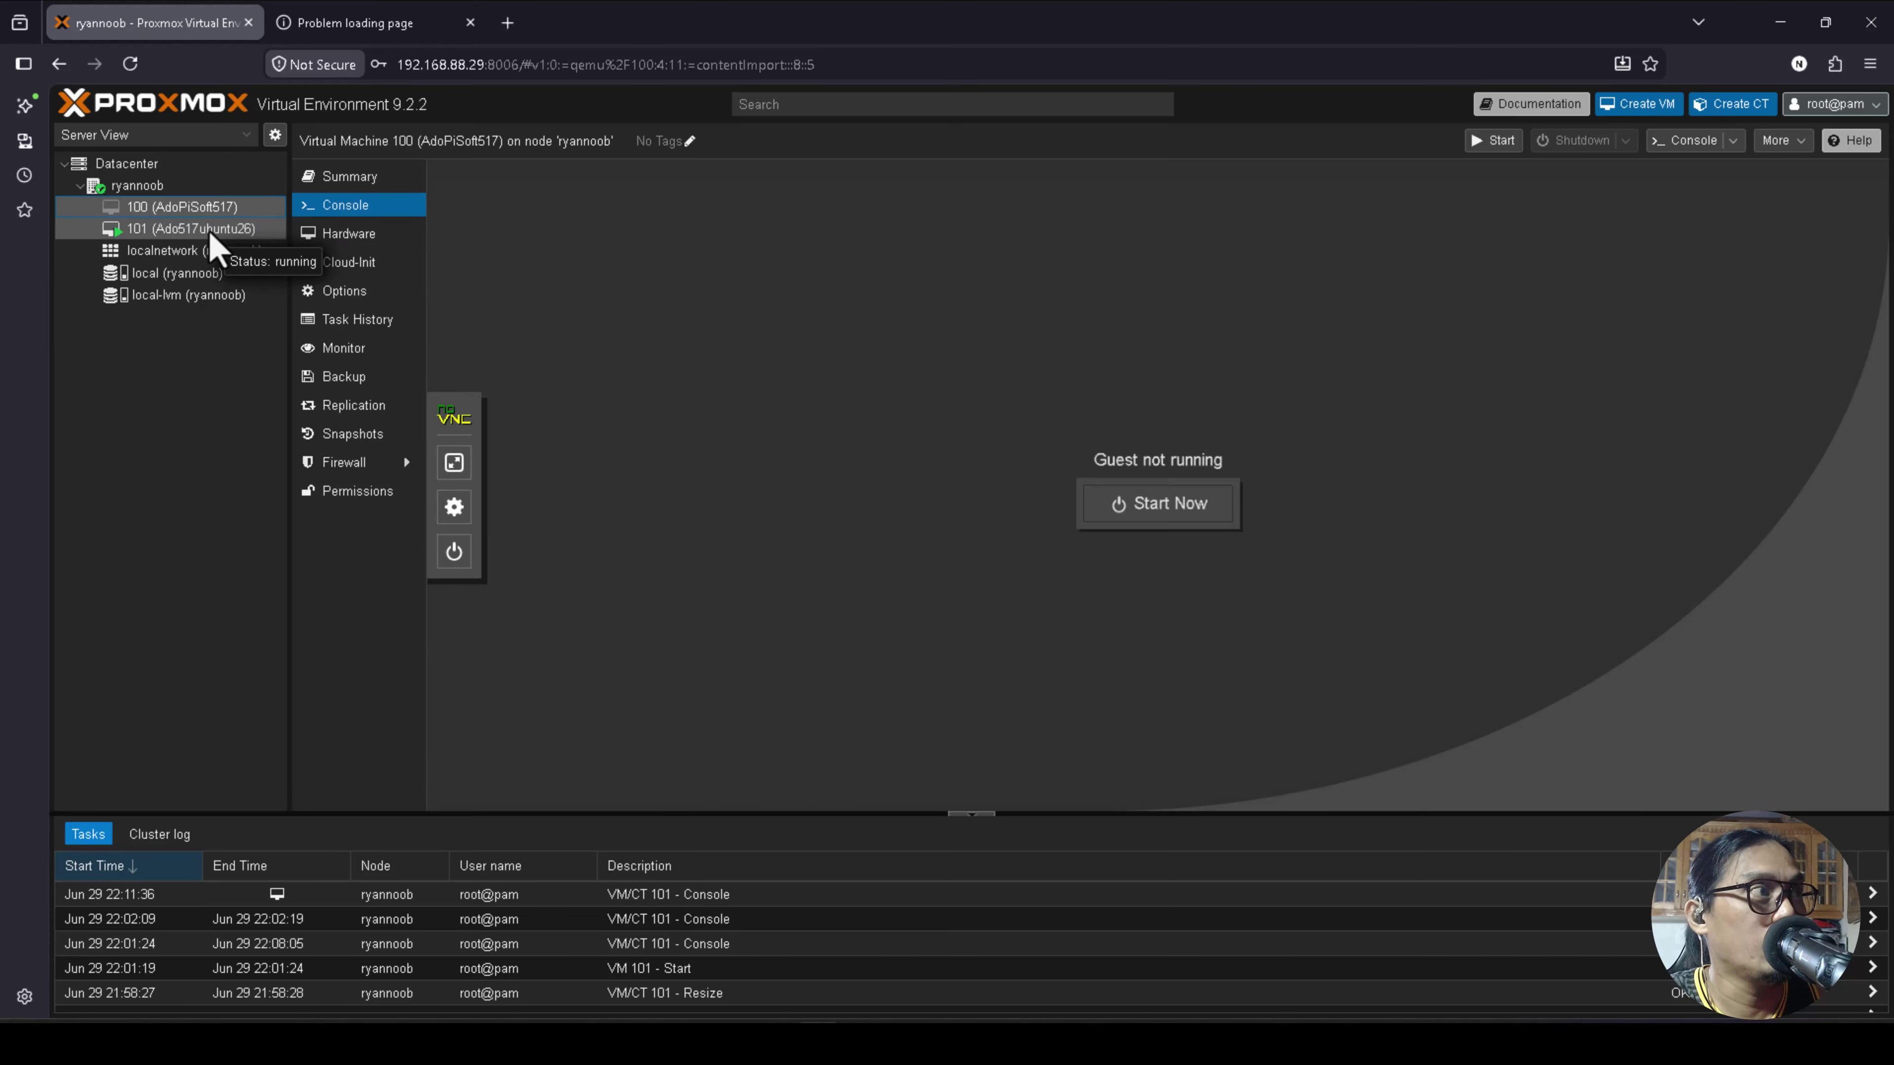